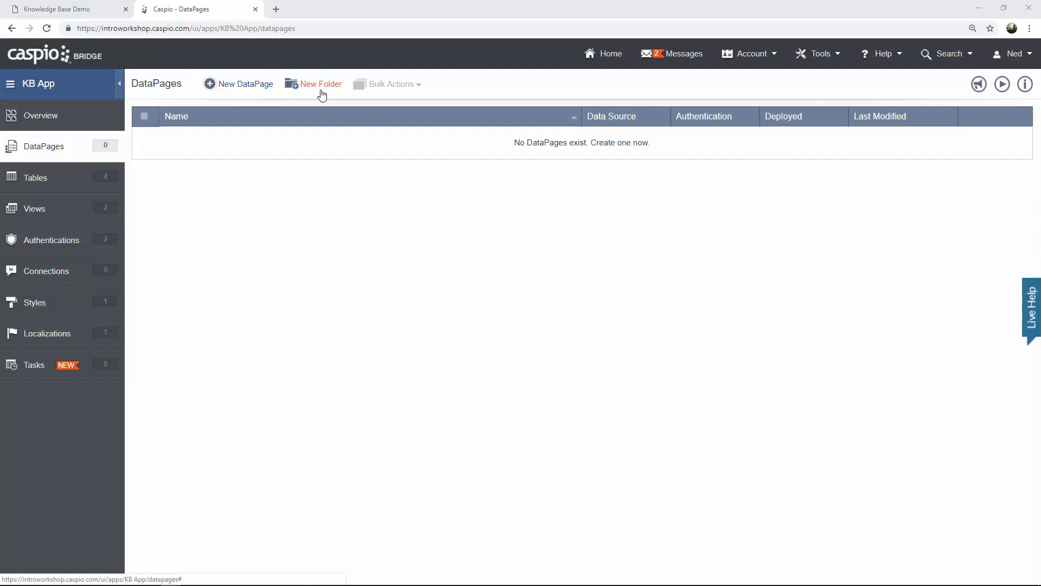
Add two new folders, 'Admin' and 'Users', to the KB App DataPages list.
left_click(322, 90)
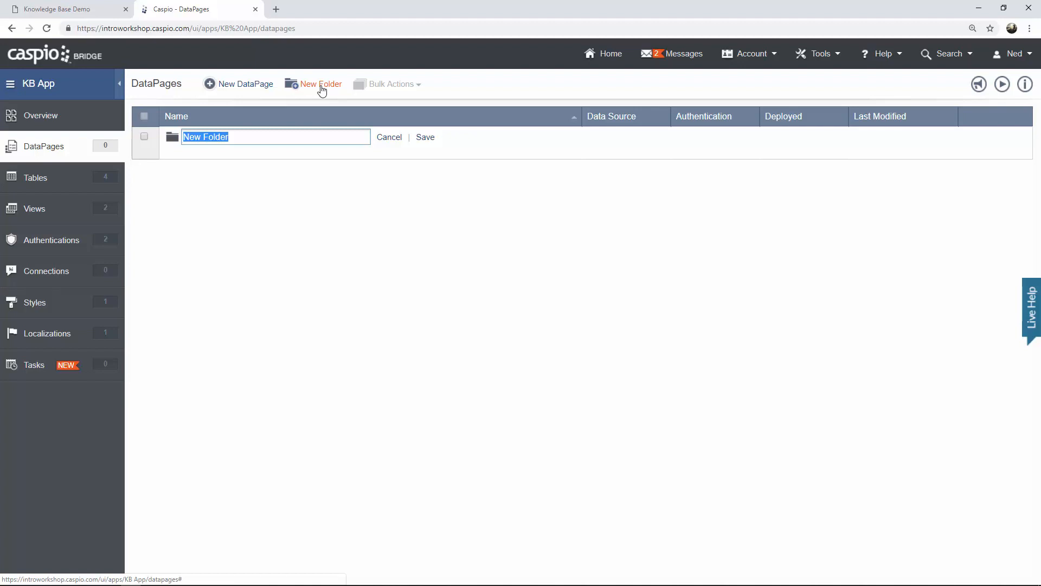
type("Admin")
left_click(426, 138)
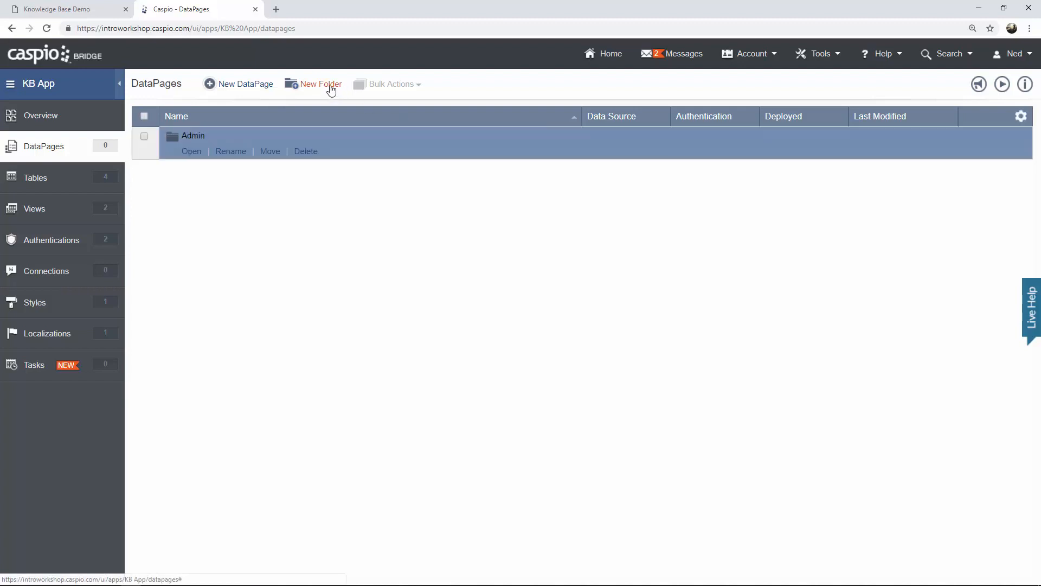
left_click(320, 84)
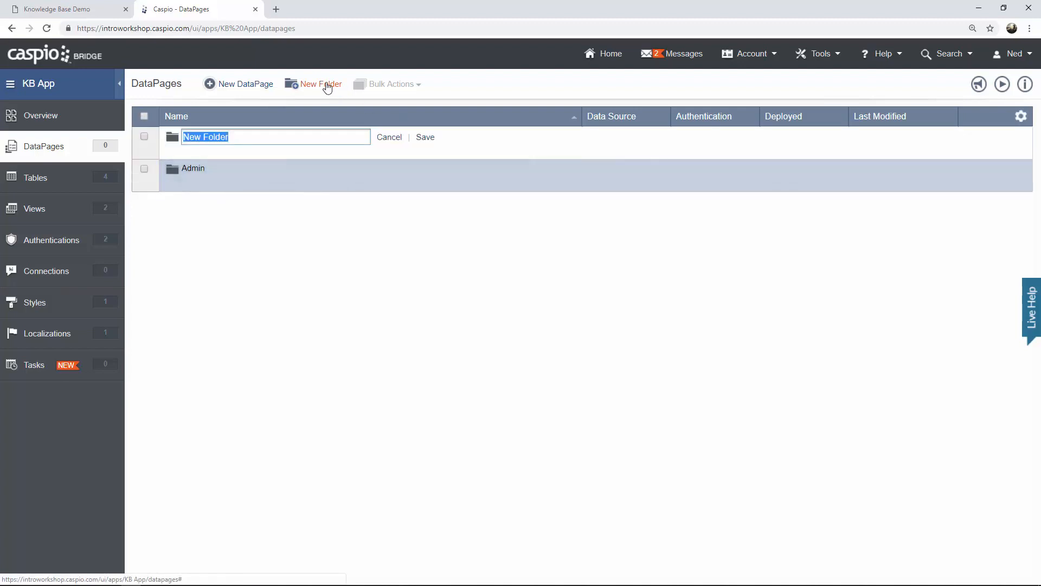
type("Users")
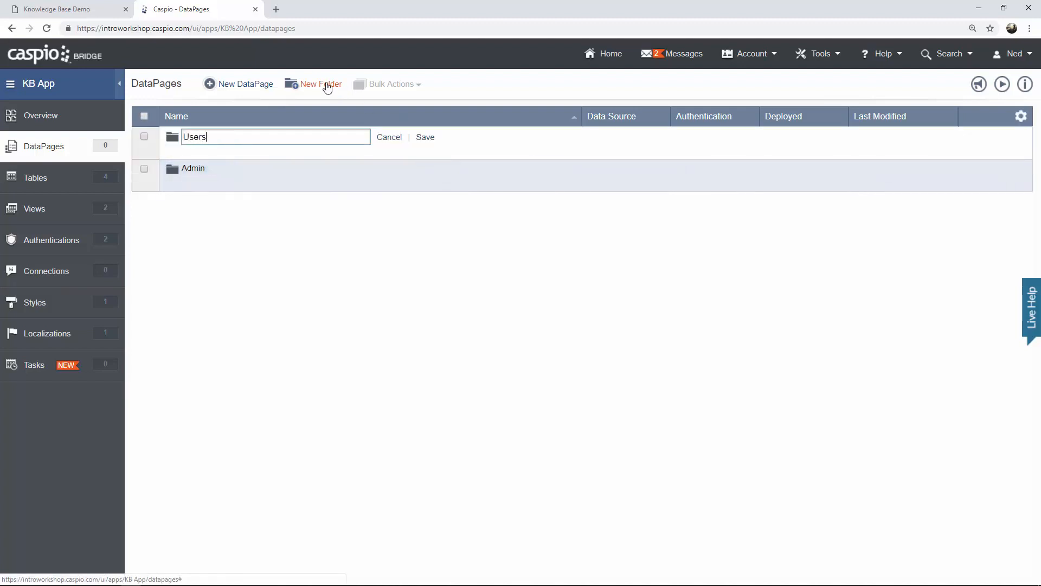
left_click(426, 137)
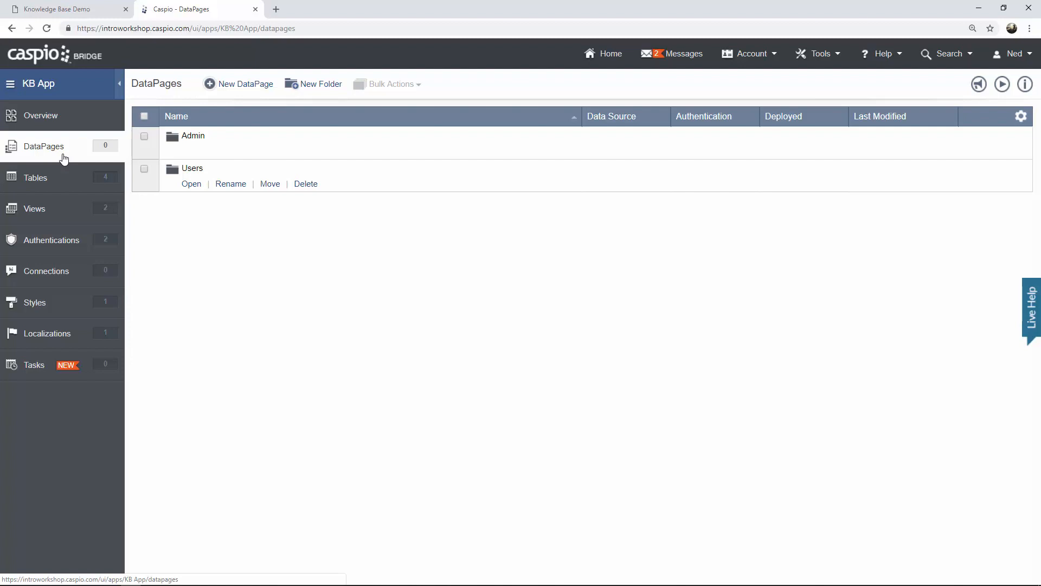
Check the Knowledge Base Demo tab, then start a new DataPage inside the Users folder.
left_click(84, 10)
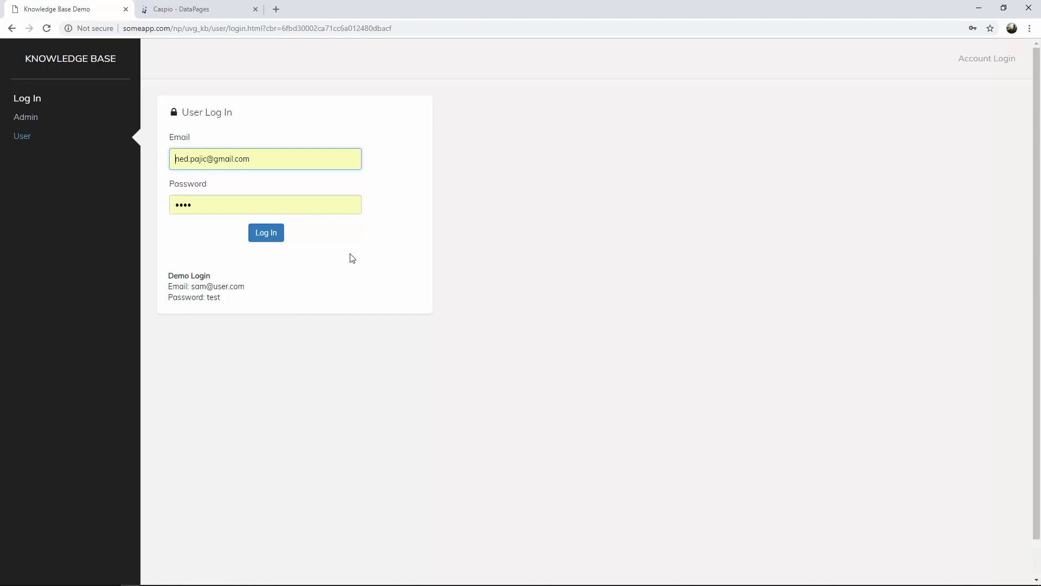
left_click(191, 12)
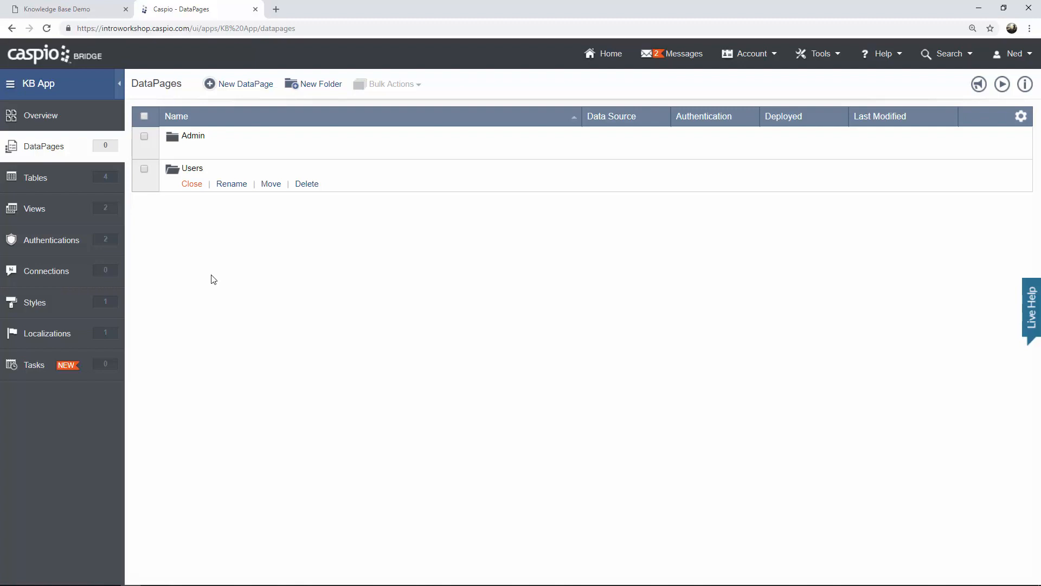
left_click(253, 94)
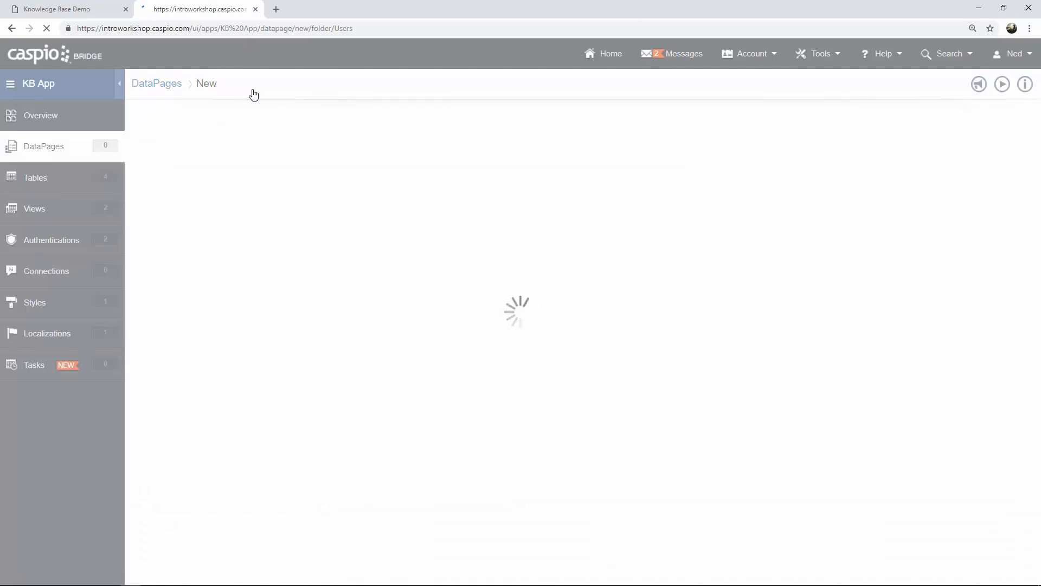
Choose an HTML Page DataPage named 'User Login Redirect', keeping English localization.
left_click(221, 261)
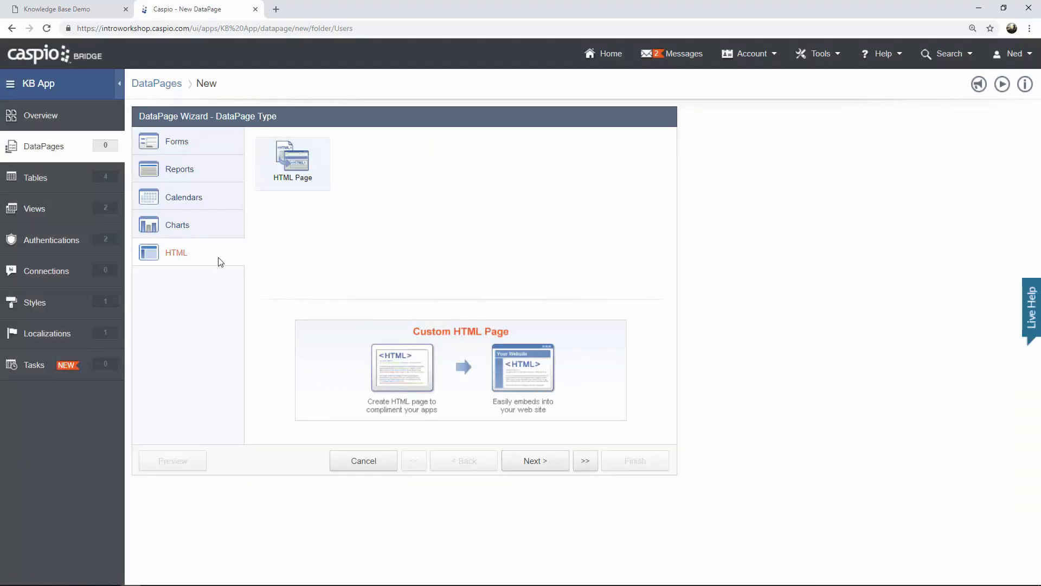
left_click(541, 466)
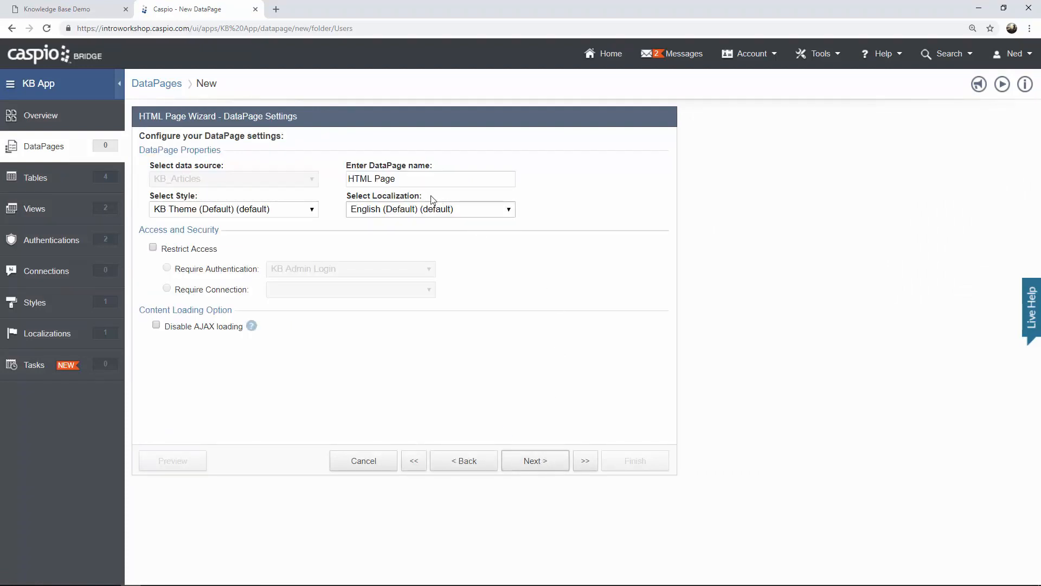
left_click_drag(400, 179, 299, 179)
type("Us")
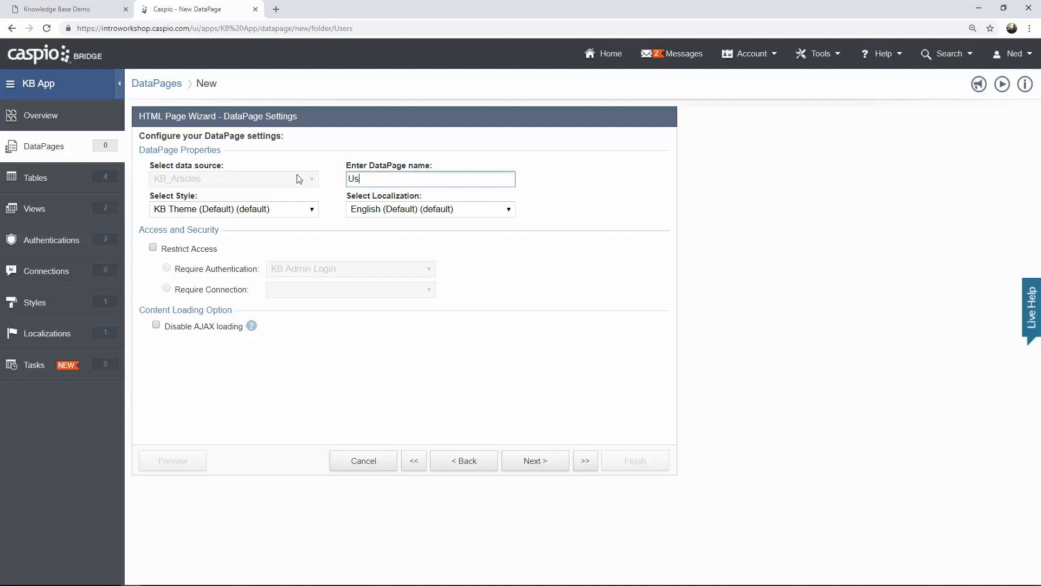
type("er Login Redirect")
left_click(264, 211)
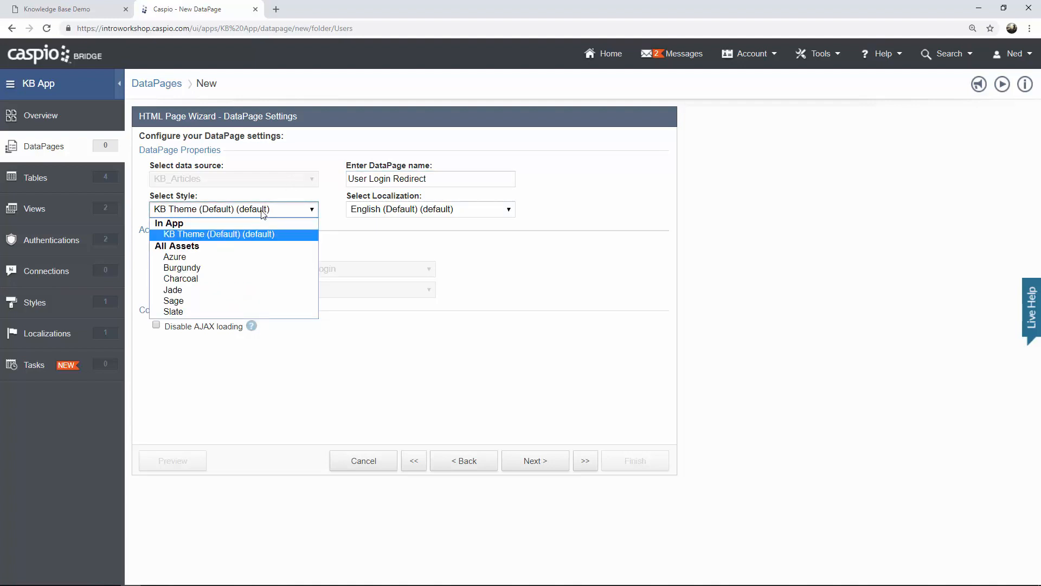
left_click(393, 210)
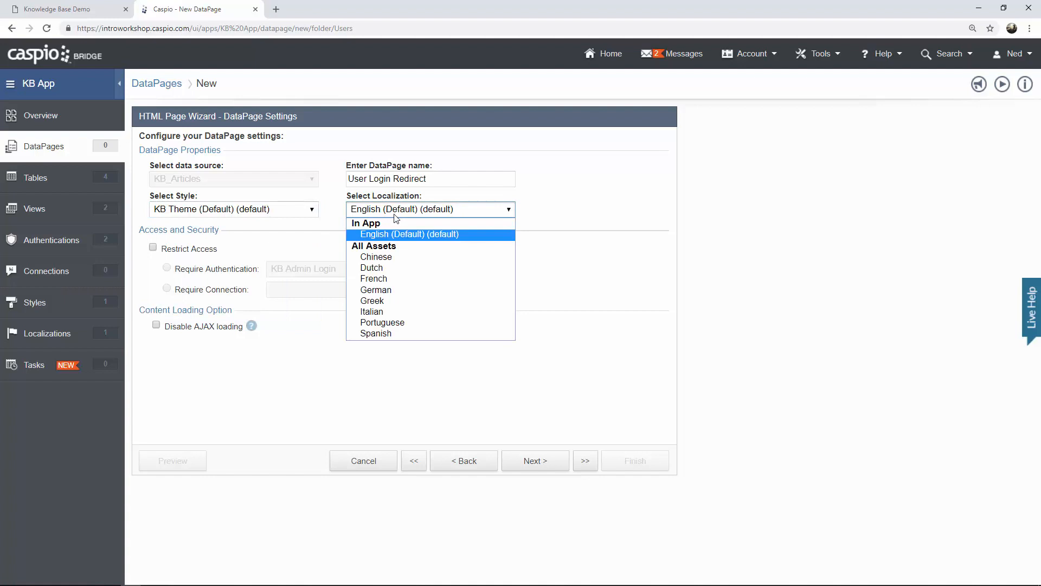
left_click(395, 215)
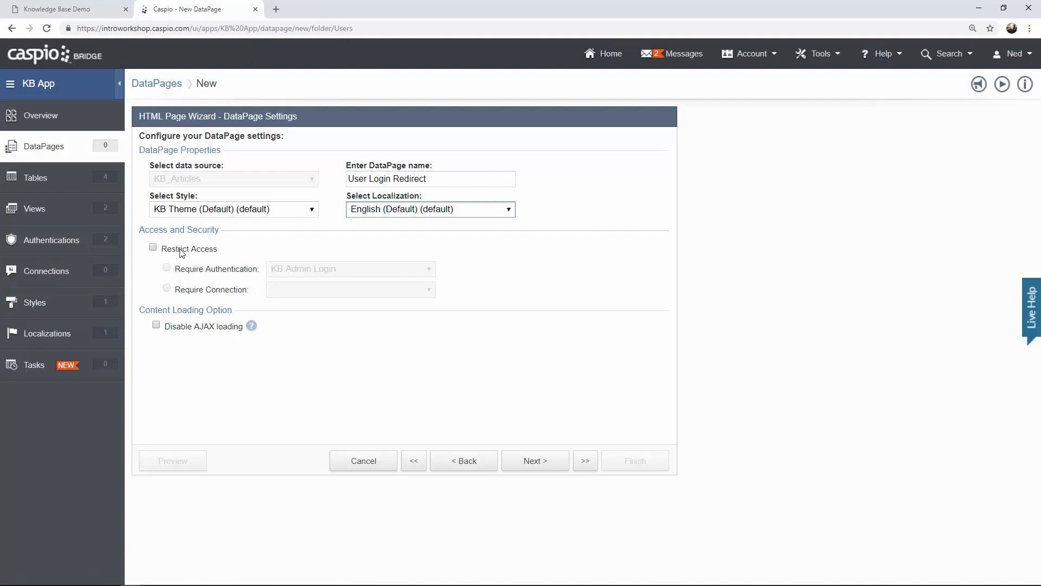
Restrict access to the KB User Login authentication and continue to Page Design.
left_click(153, 248)
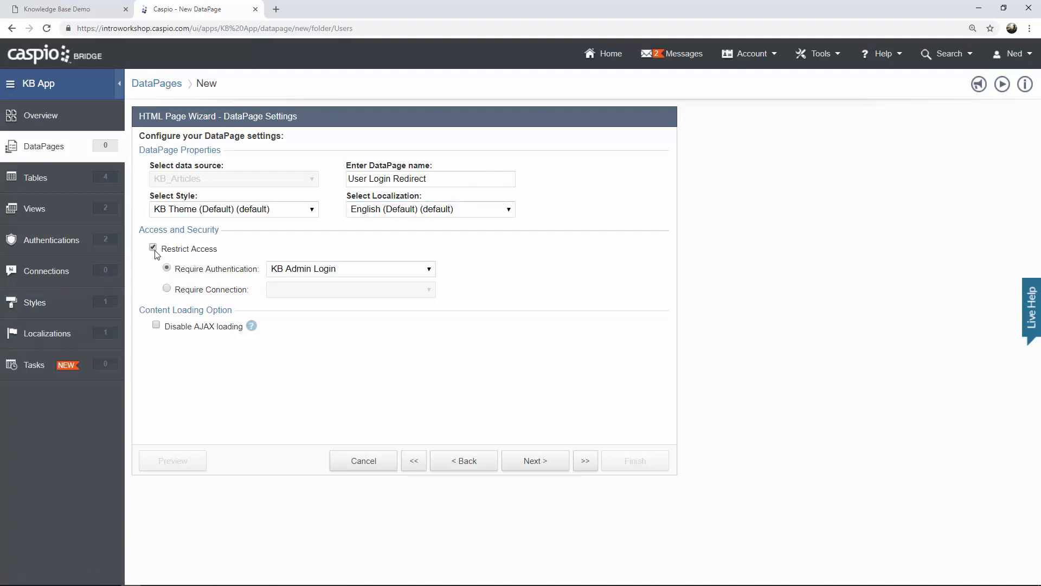
left_click(302, 271)
left_click(314, 304)
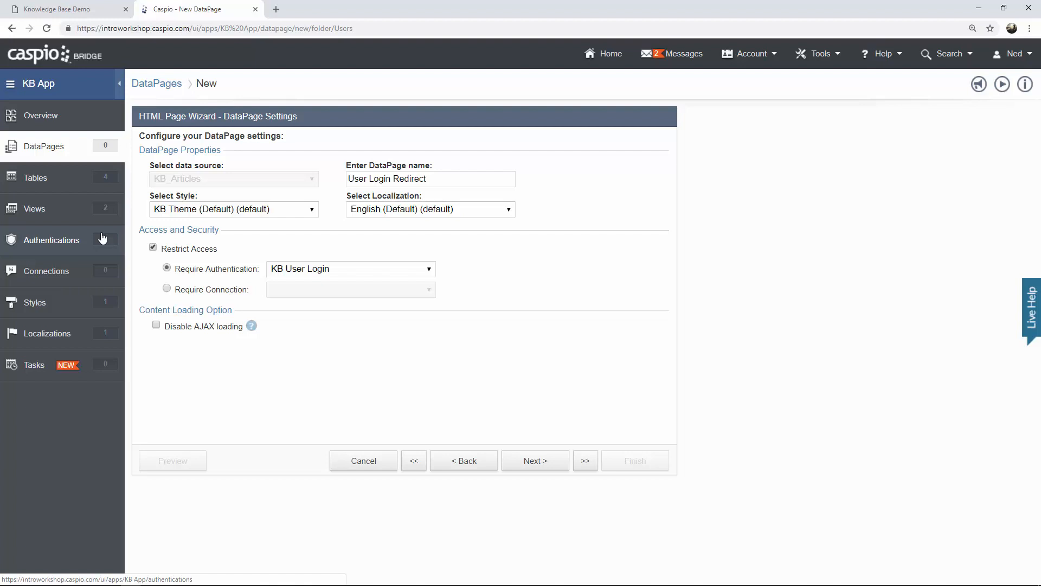
left_click(542, 465)
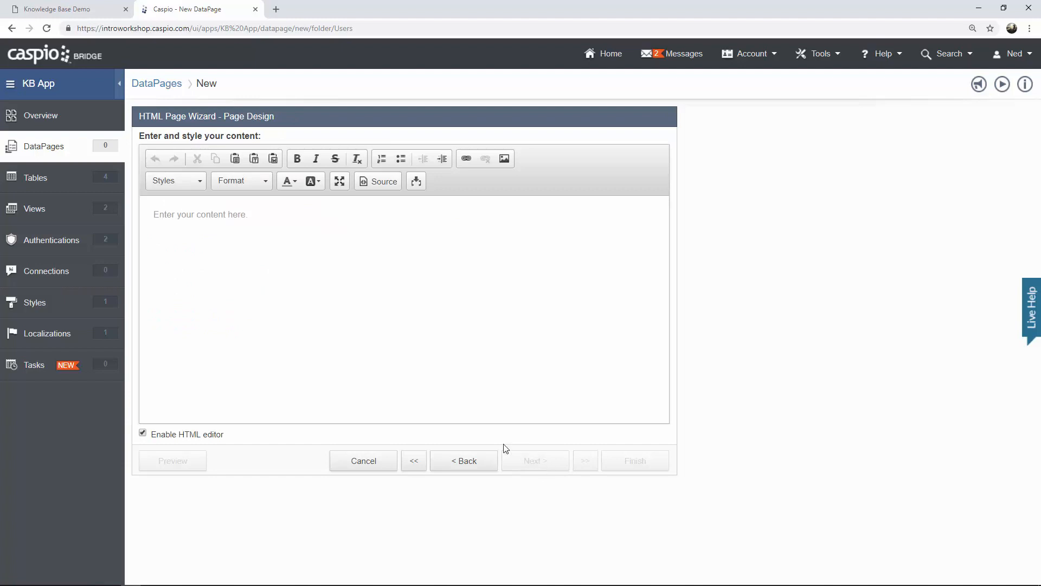
Add a plain-HTML script redirecting to dashboard.html, finish the page, and view the Knowledge Base login.
left_click(195, 435)
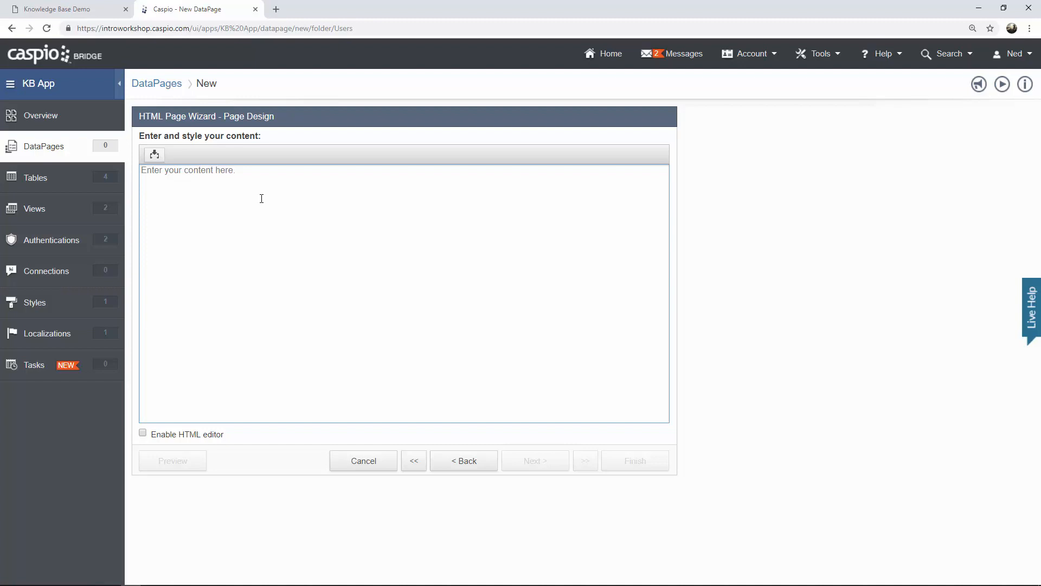
type("<script")
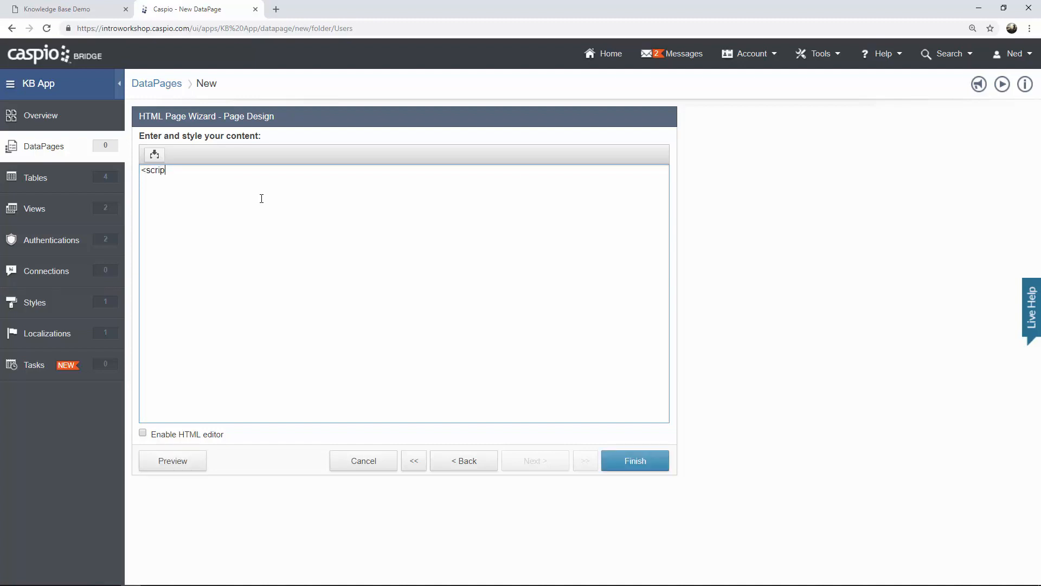
type(">")
key("Return")
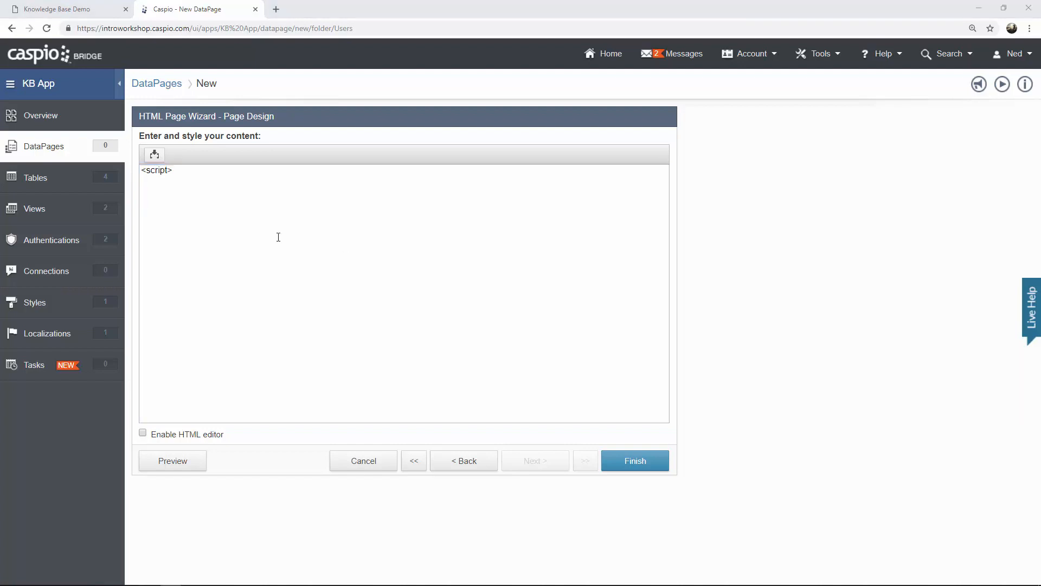
left_click(433, 242)
type("window.location")
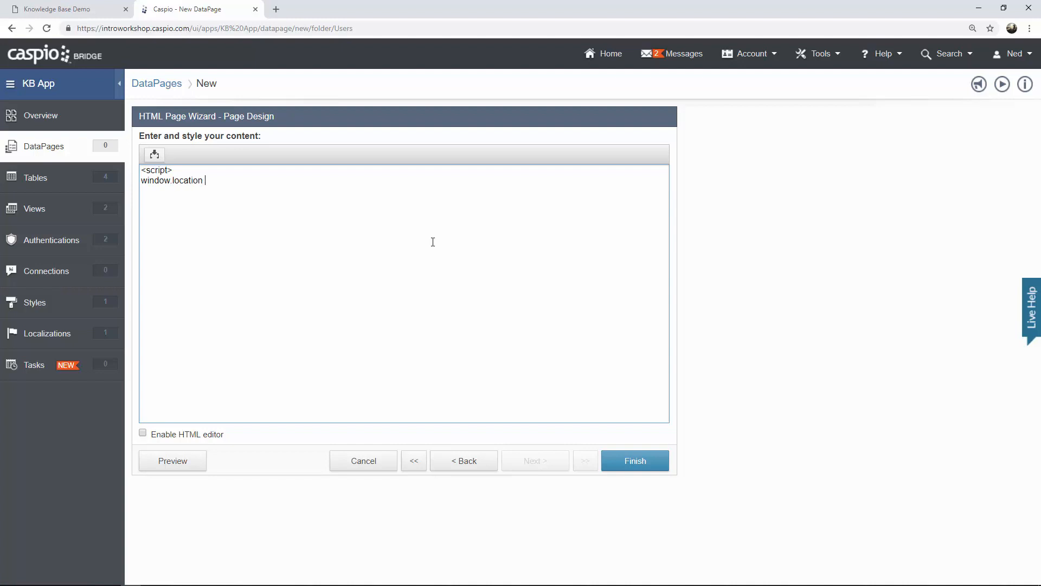
type(" = \"")
type("dashboard.html\"")
type("; ")
type("</script>")
left_click(630, 461)
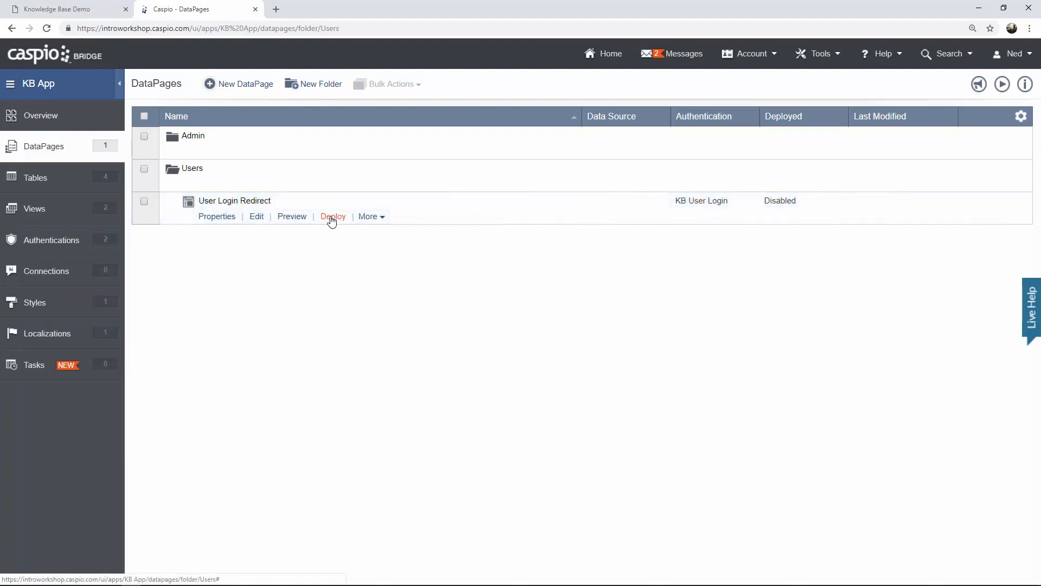
left_click(95, 15)
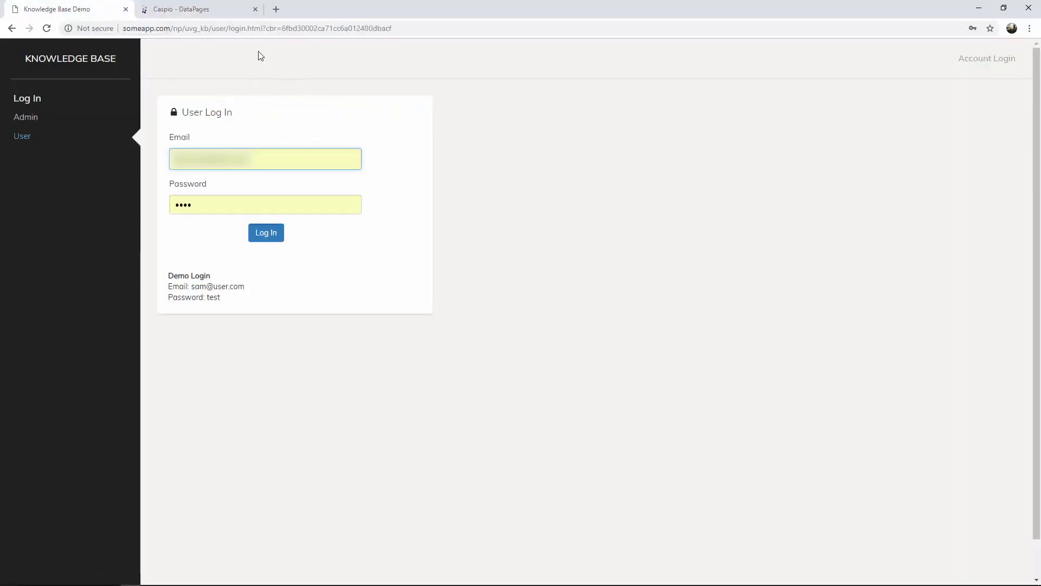
Sign in to the Knowledge Base login page with the demo user's e-mail.
left_click_drag(229, 29, 264, 30)
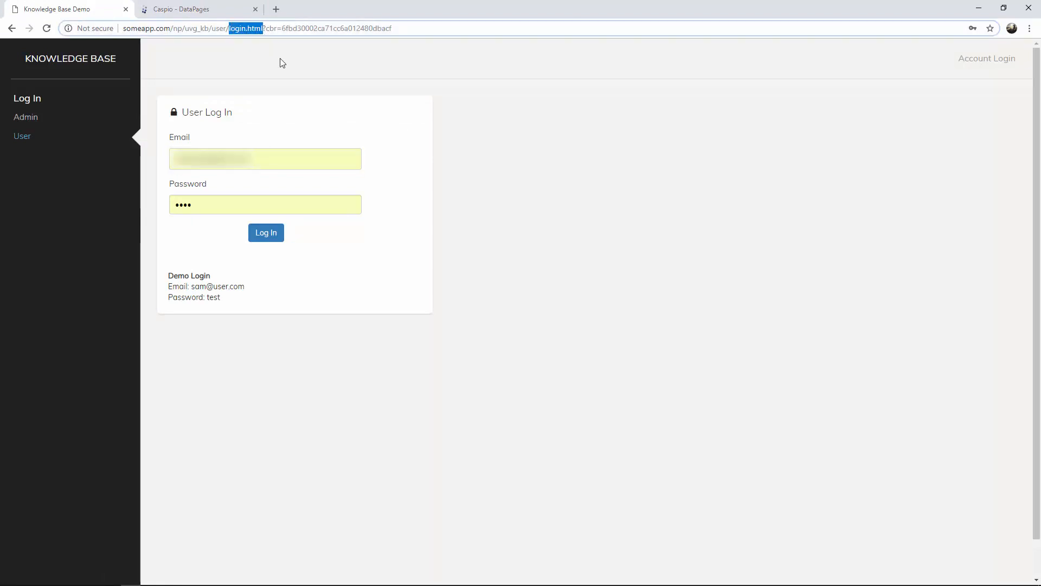
left_click(269, 157)
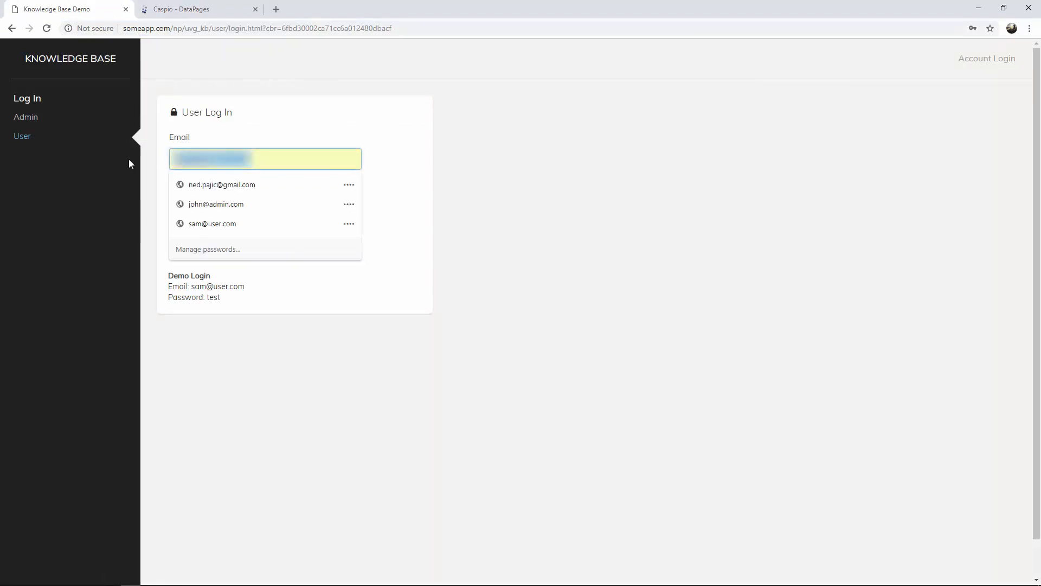
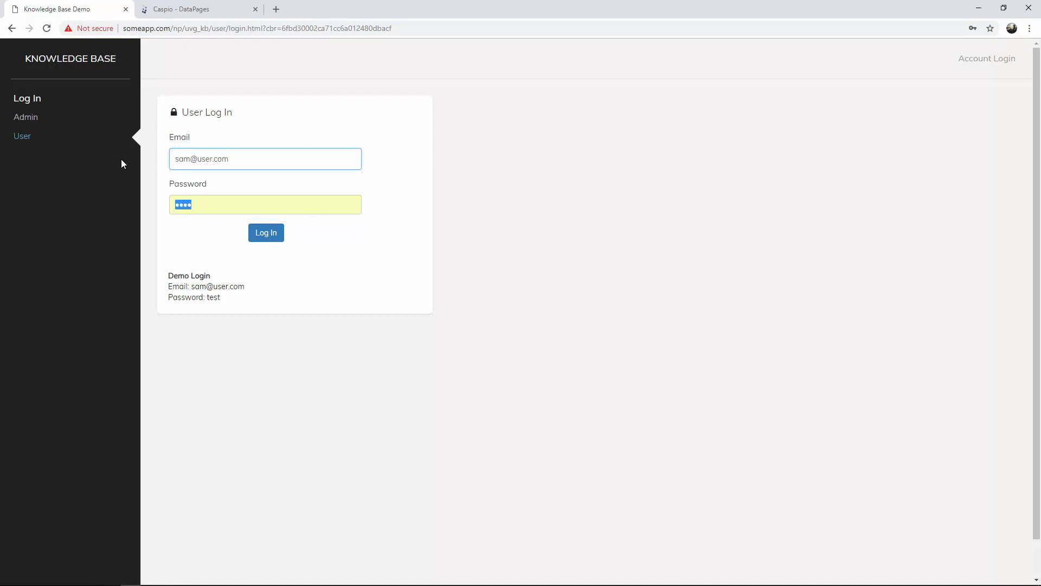
key("Return")
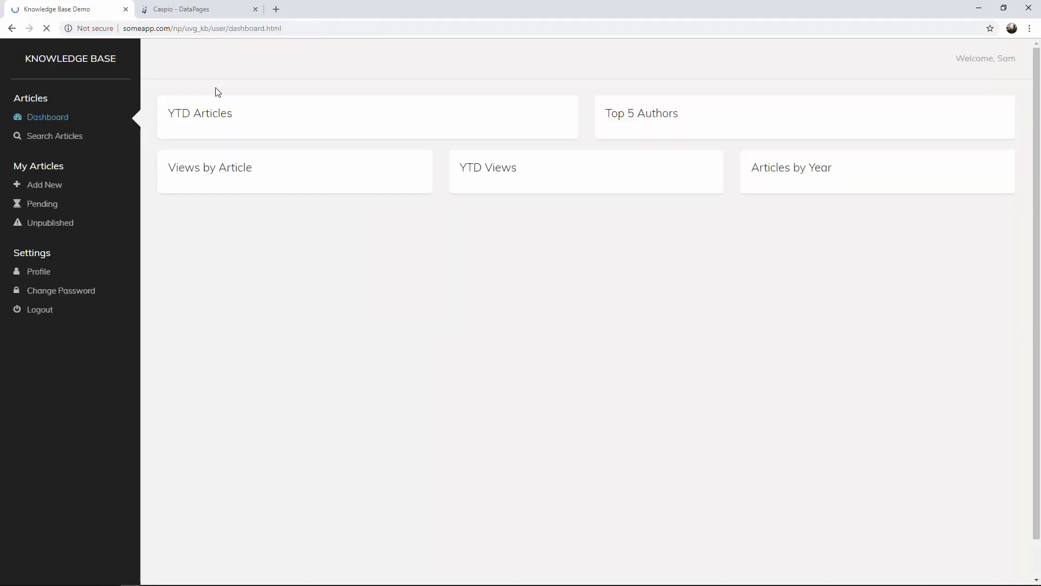
Check the dashboard.html page, log out, and return to the Caspio DataPages list.
left_click_drag(230, 31, 299, 28)
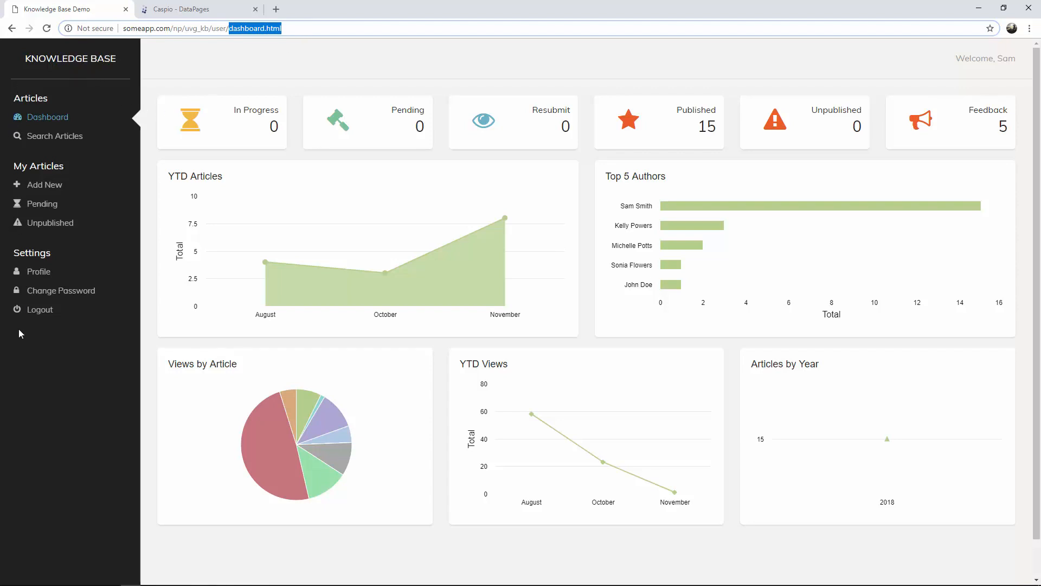
left_click(39, 310)
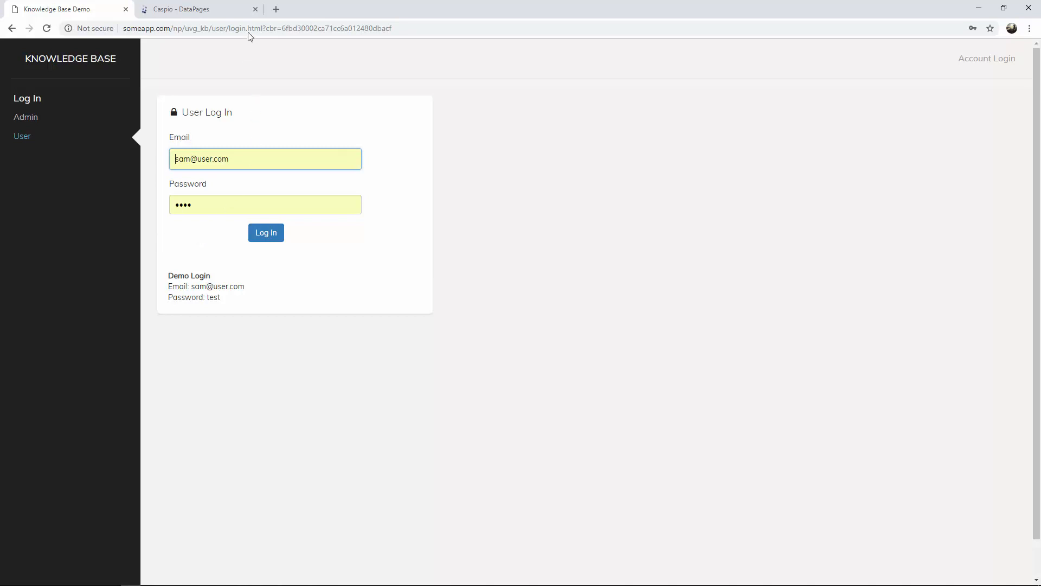
left_click(226, 14)
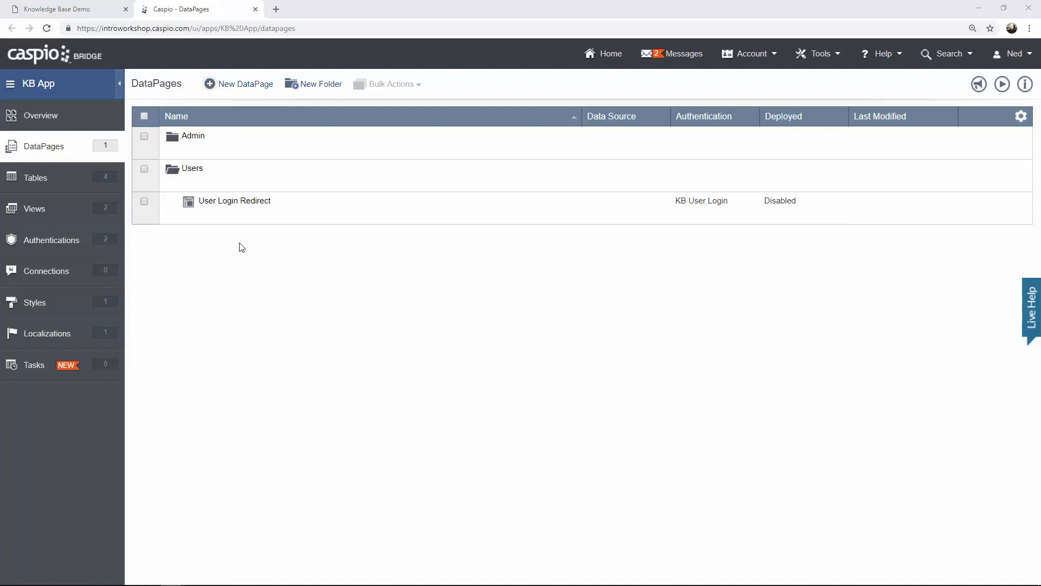
Review the Knowledge Base's Add New Article form, then start a new DataPage in Caspio.
left_click(97, 13)
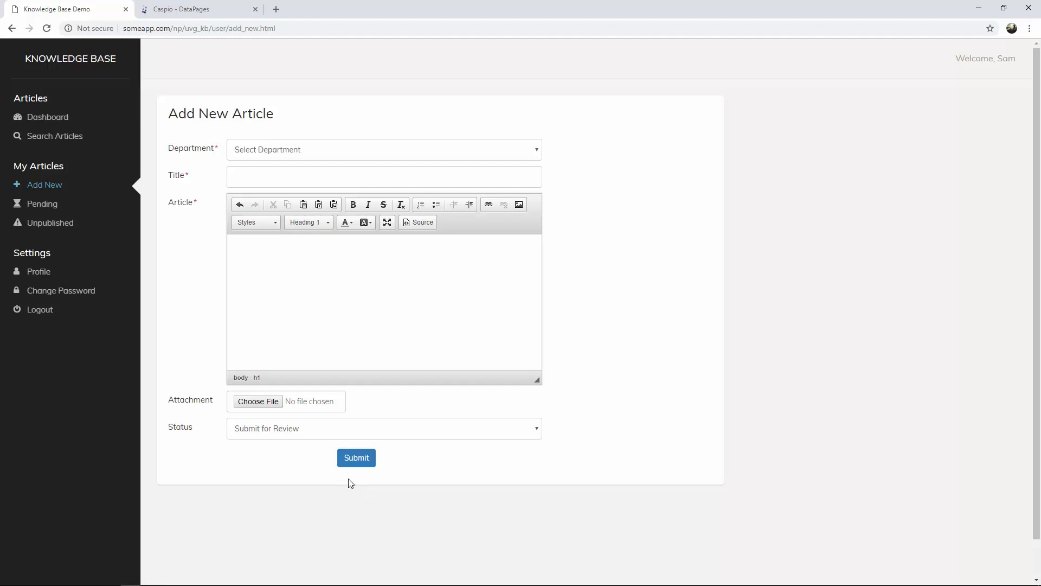
left_click(195, 10)
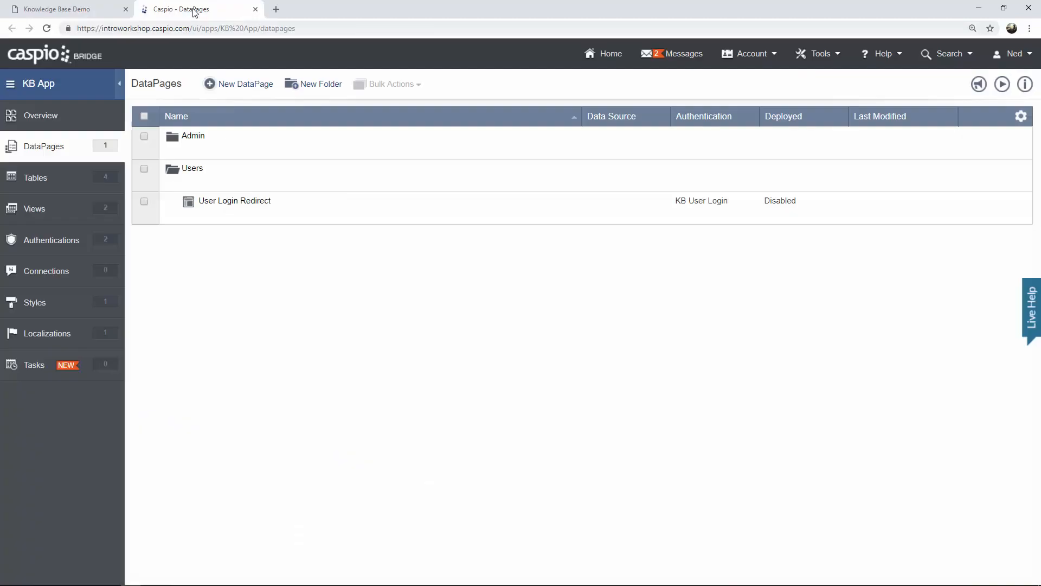
left_click(249, 83)
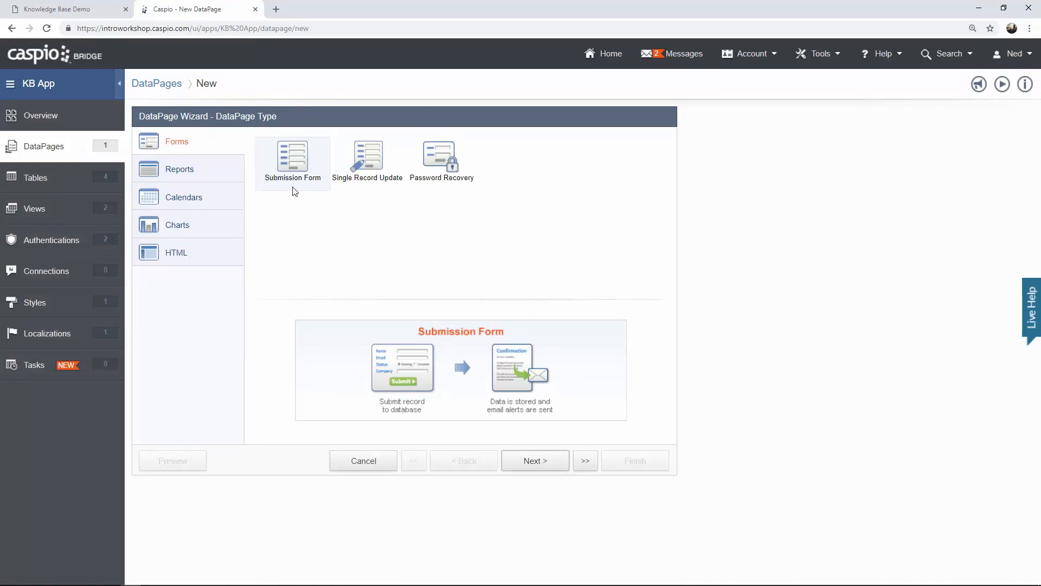
Create a Submission Form on KB_Articles named 'Add New Article'.
left_click(531, 468)
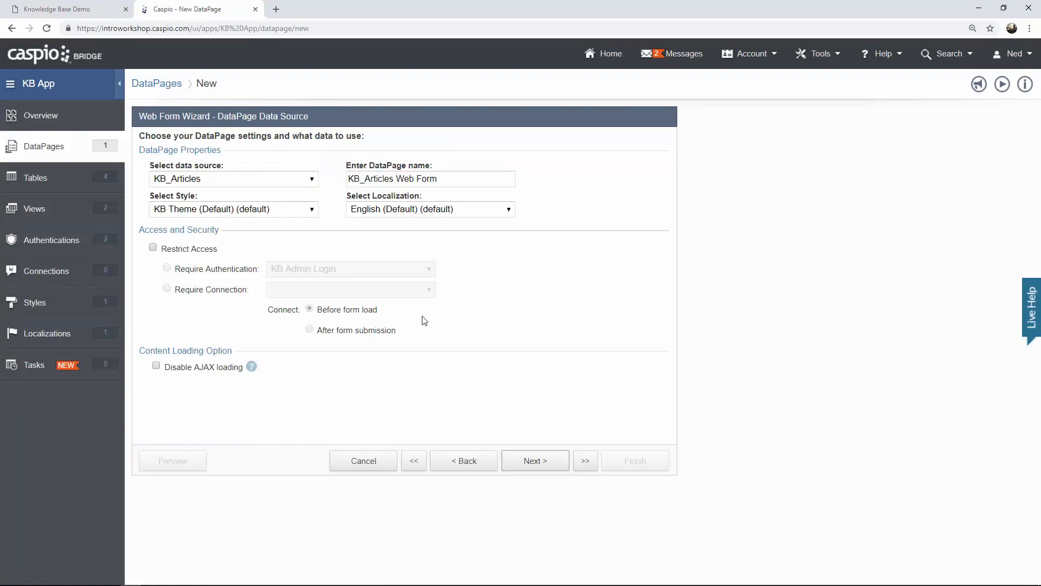
left_click(240, 185)
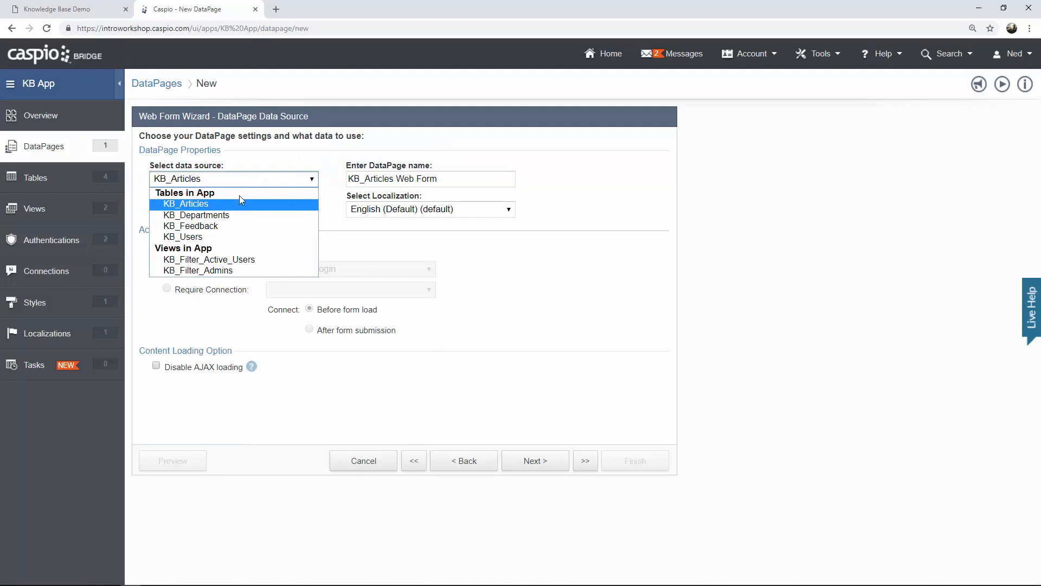
left_click(239, 204)
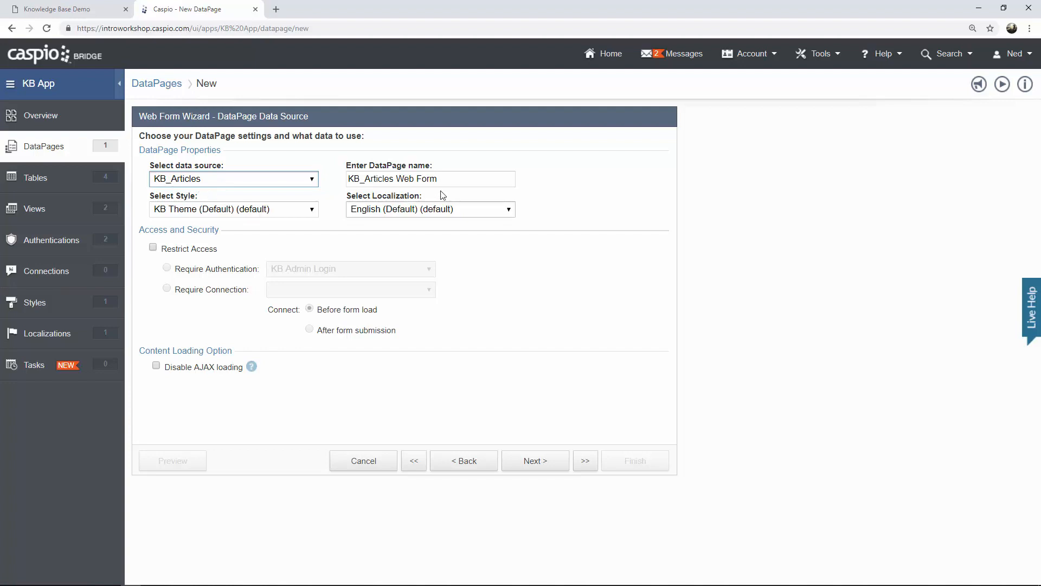
key("Tab")
type("Add New ARtric")
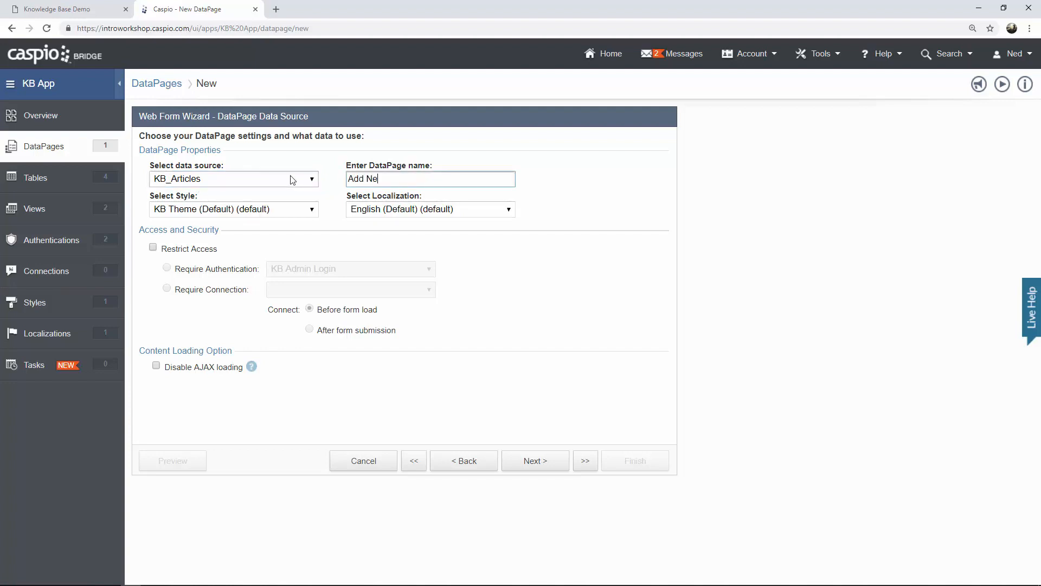
key("BackSpace")
key("BackSpace")
key("BackSpace")
key("BackSpace")
type("r")
key("BackSpace")
key("BackSpace")
type("rticle")
Restrict the form to KB User Login authentication and continue to field selection.
left_click(180, 249)
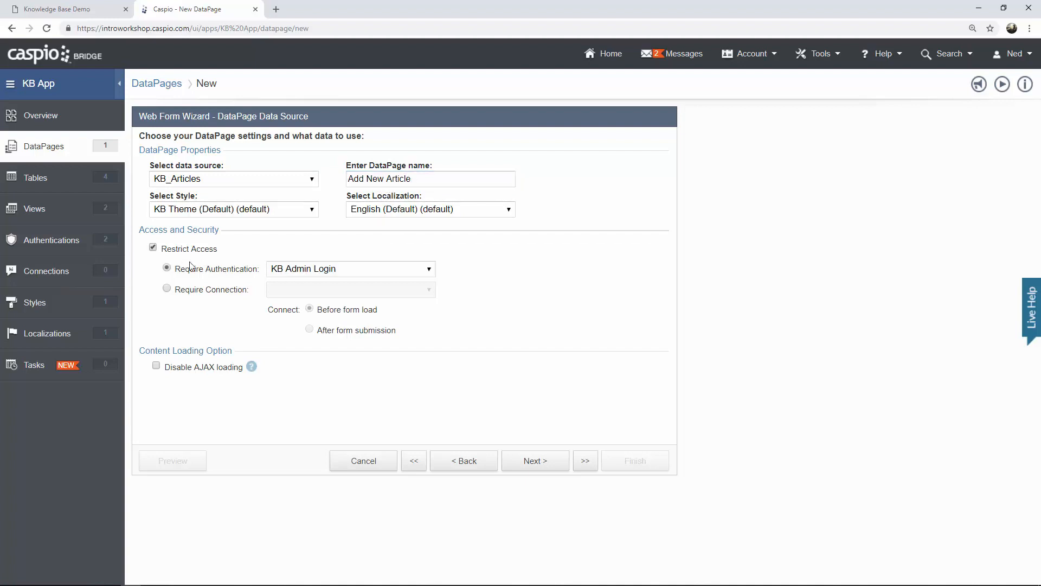
left_click(307, 270)
left_click(319, 305)
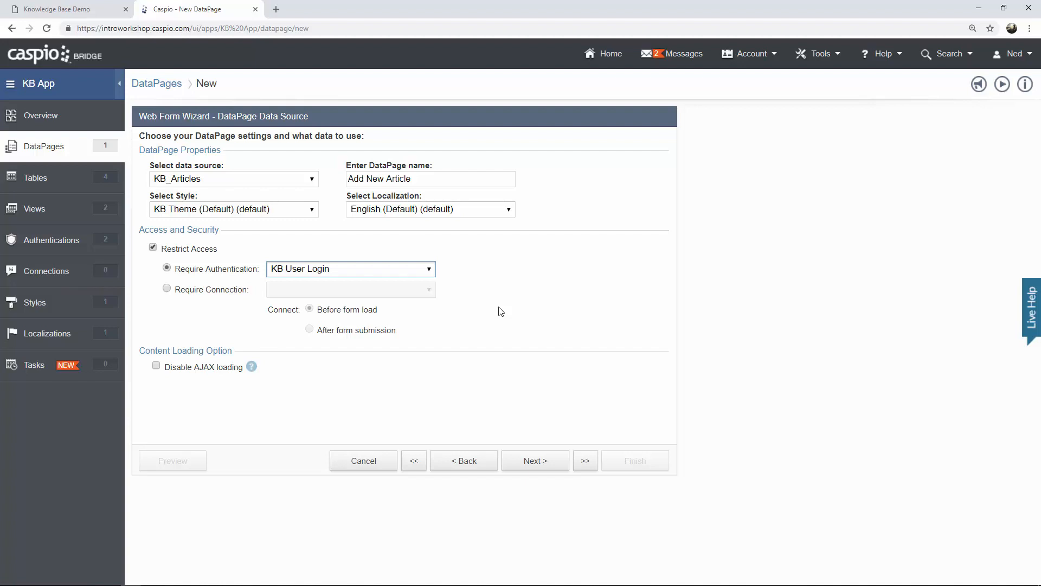
left_click(535, 461)
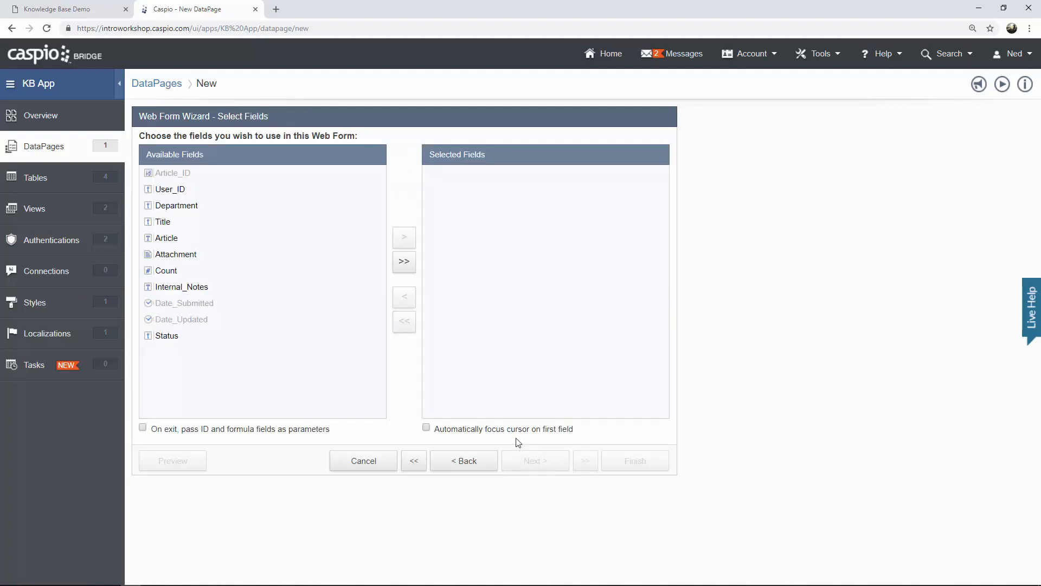
Move User_ID, Department, Title, Article, Attachment and Status into the form's selected fields.
left_click(194, 190)
left_click(404, 238)
left_click(404, 239)
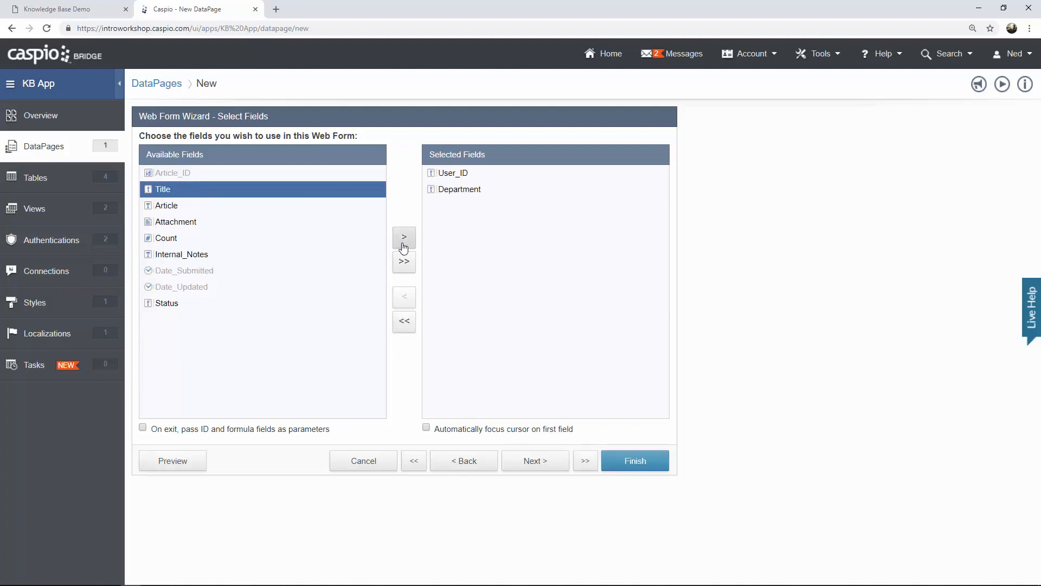
left_click(404, 239)
left_click(404, 239)
left_click(404, 239)
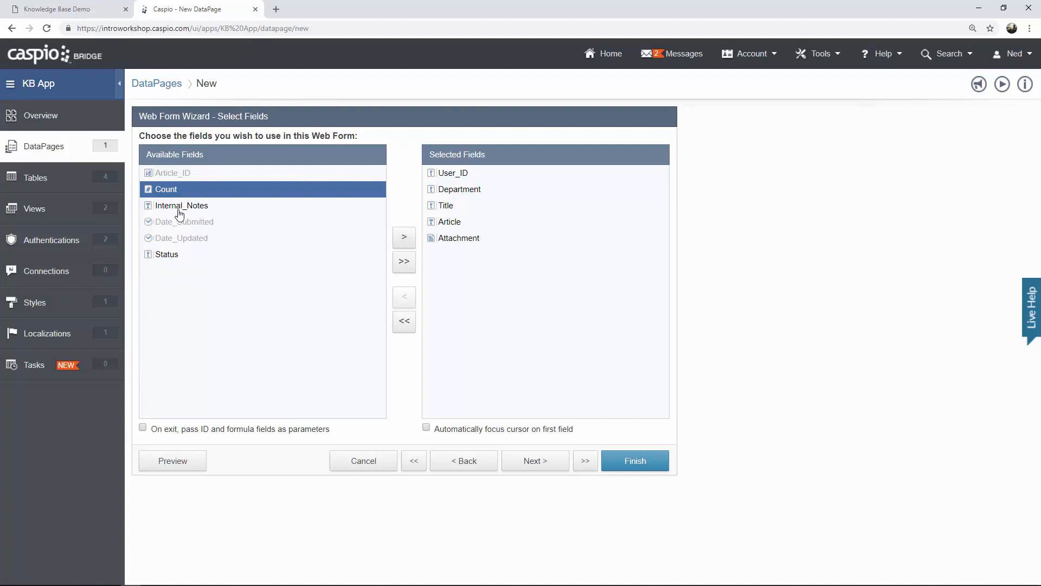
left_click(184, 257)
left_click(404, 237)
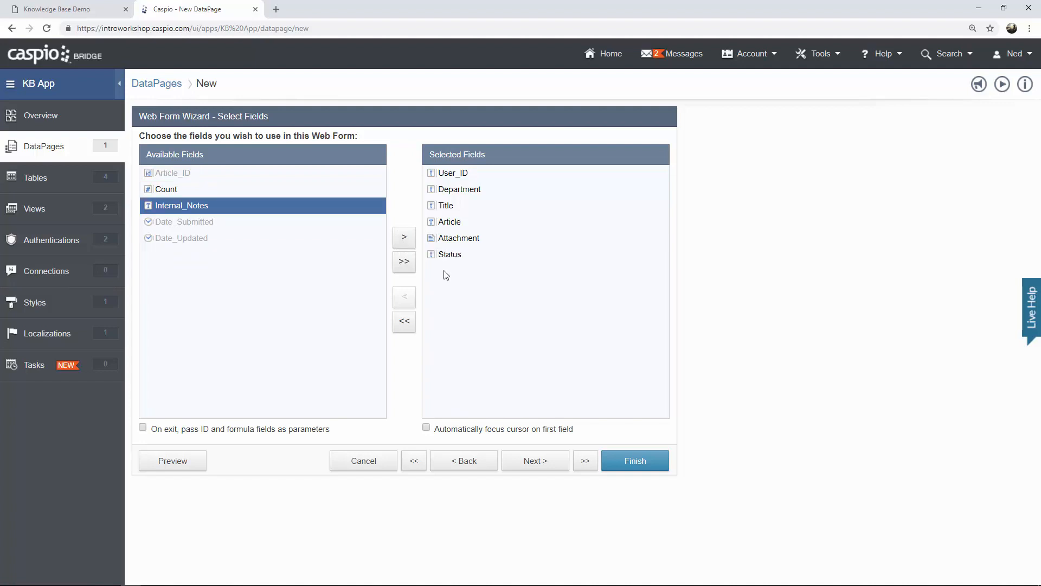
left_click(541, 460)
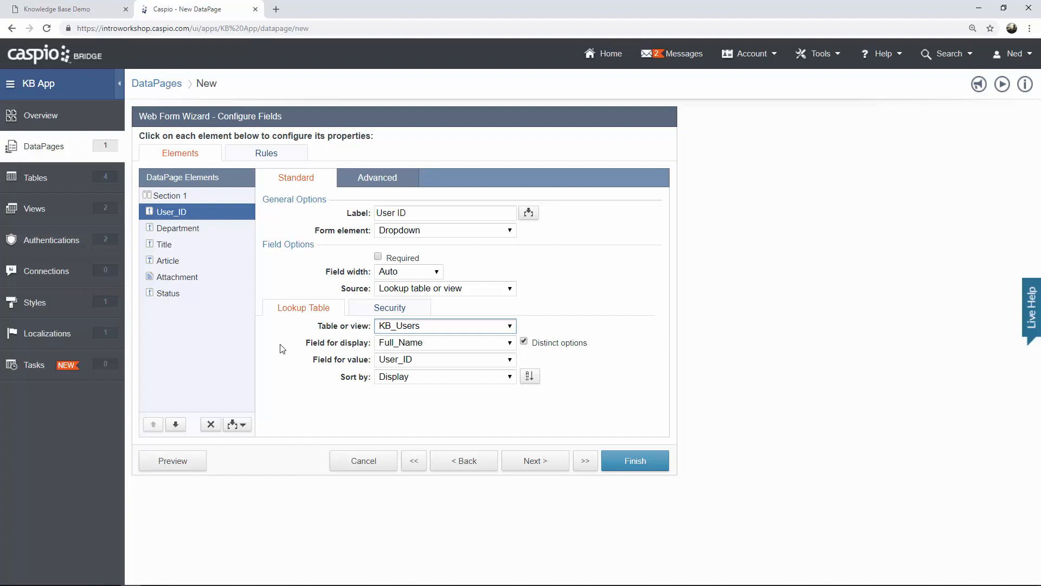
Make User_ID a Hidden element that receives KB_Users_User_ID from authentication fields on load.
left_click(182, 229)
left_click(184, 245)
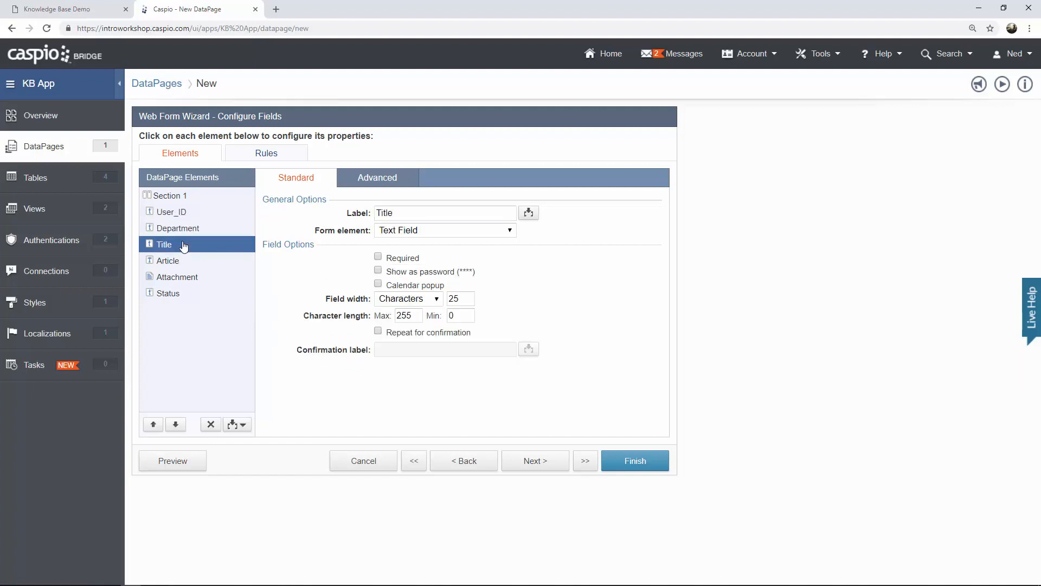
left_click(179, 261)
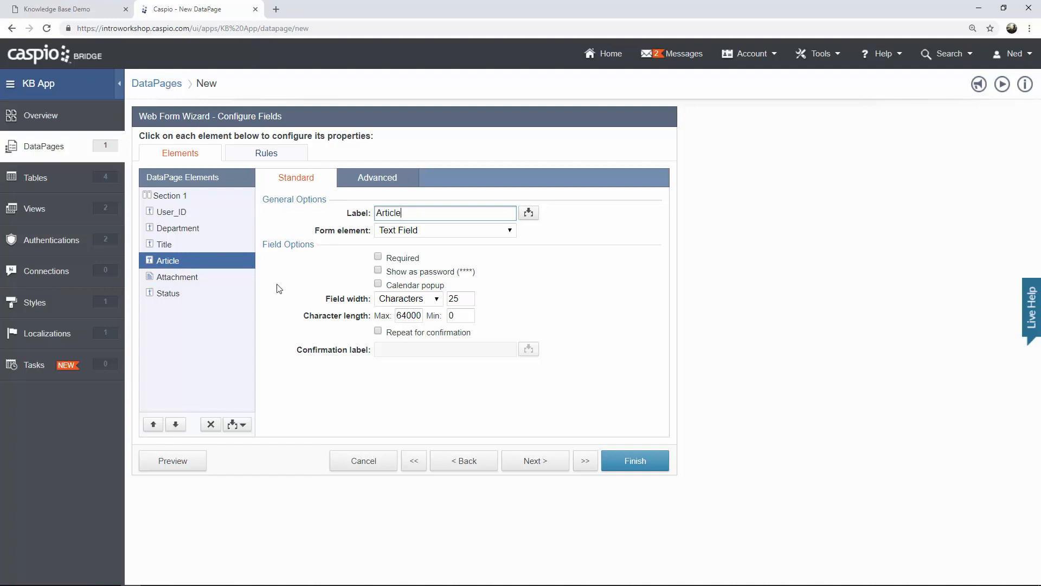
left_click(186, 216)
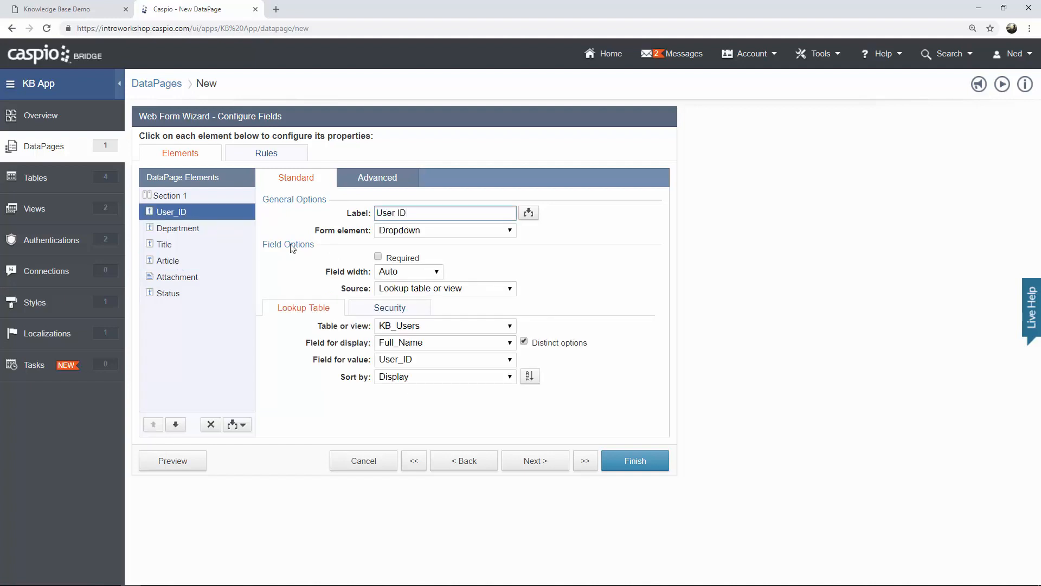
left_click(431, 231)
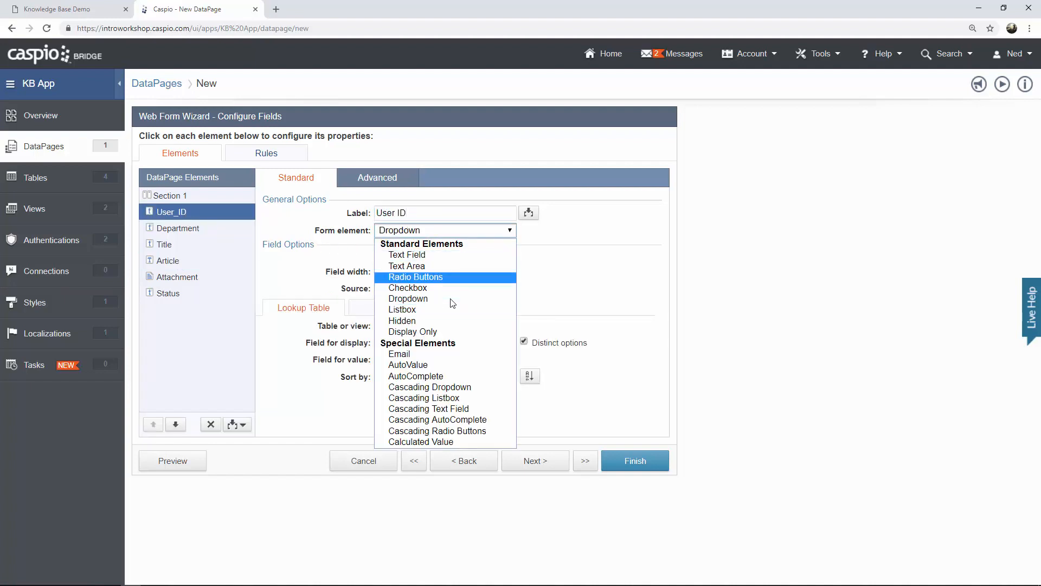
left_click(444, 321)
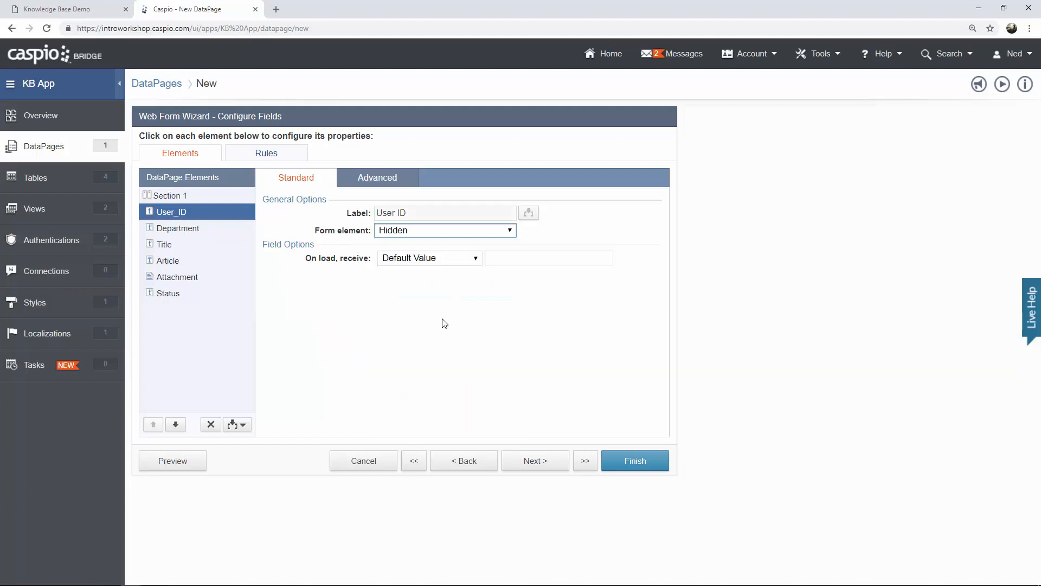
left_click(440, 261)
left_click(446, 283)
left_click(509, 259)
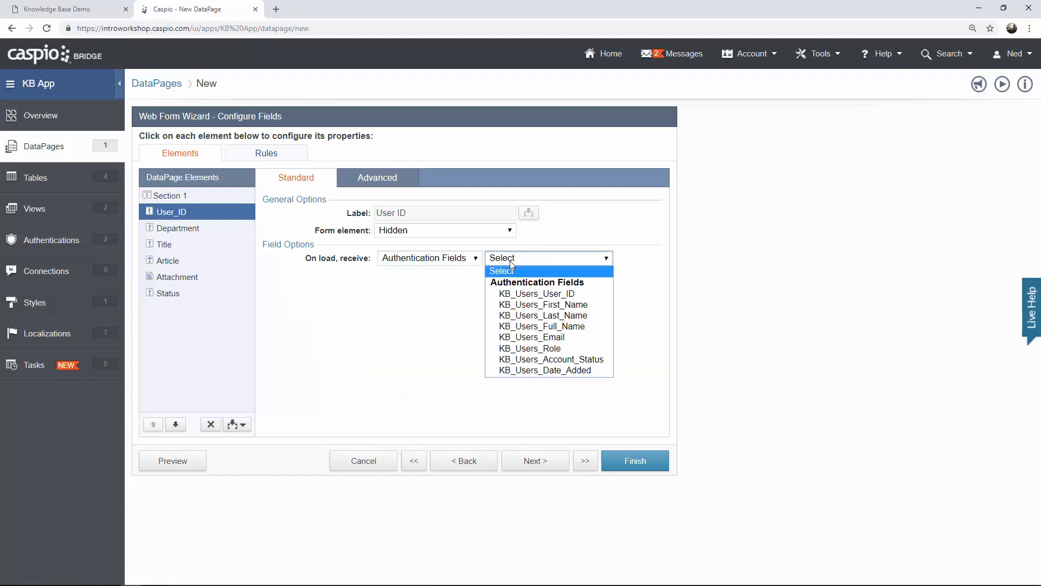
left_click(536, 293)
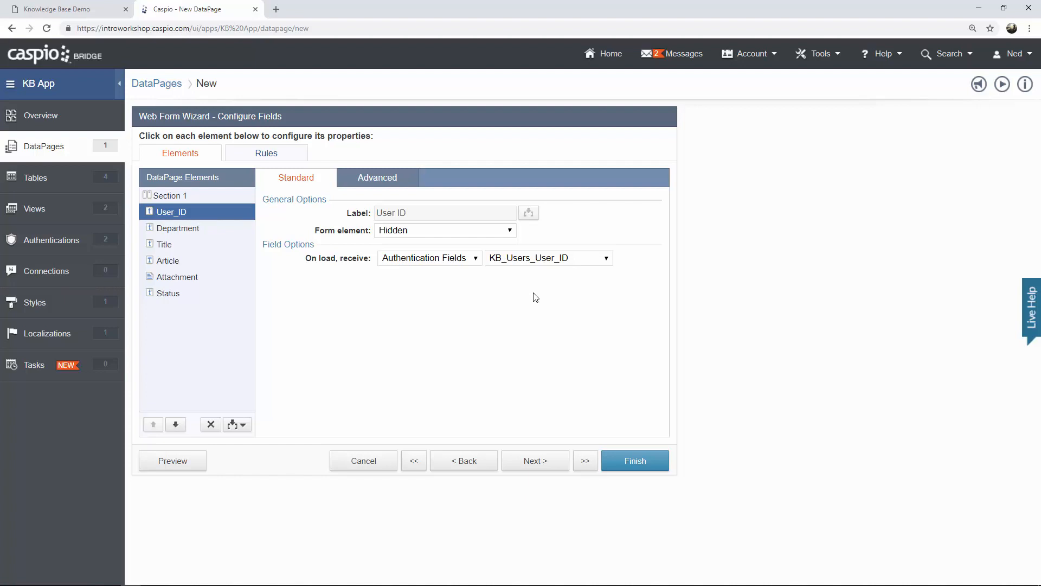
left_click(204, 237)
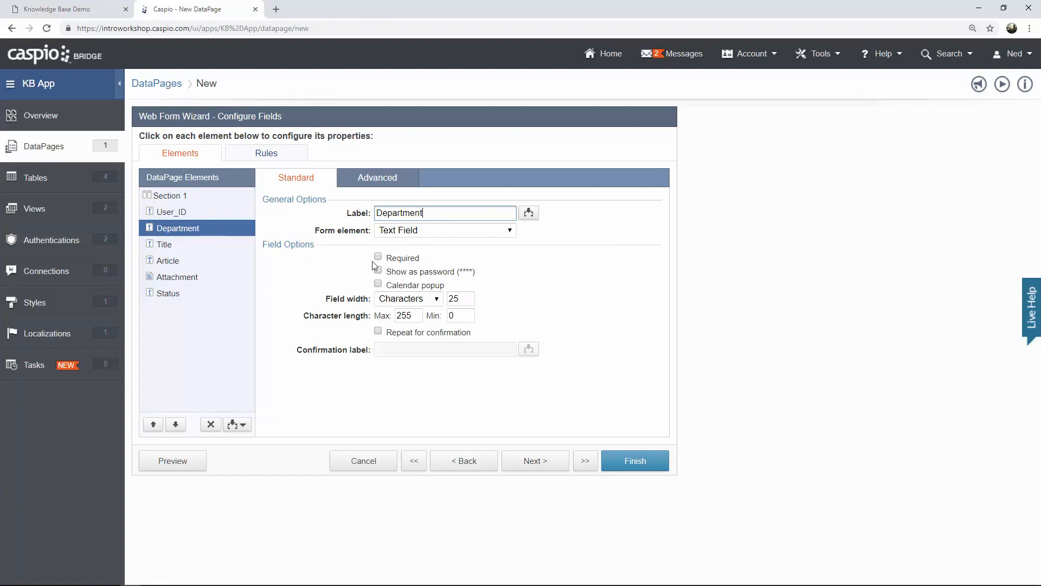
Turn Department into a dropdown with a blank-valued 'Select Department' custom option.
left_click(401, 232)
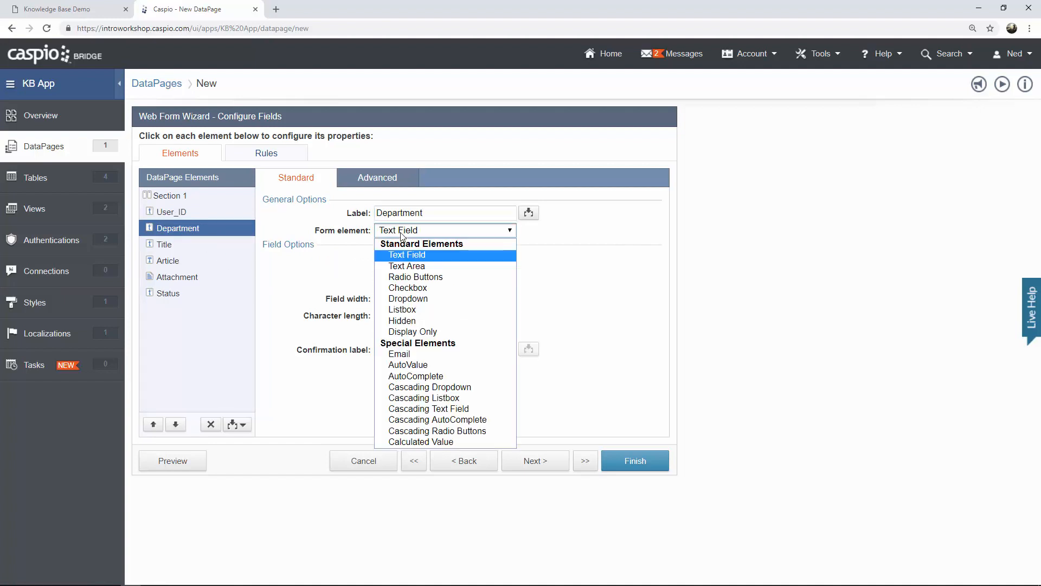
left_click(425, 299)
left_click(424, 292)
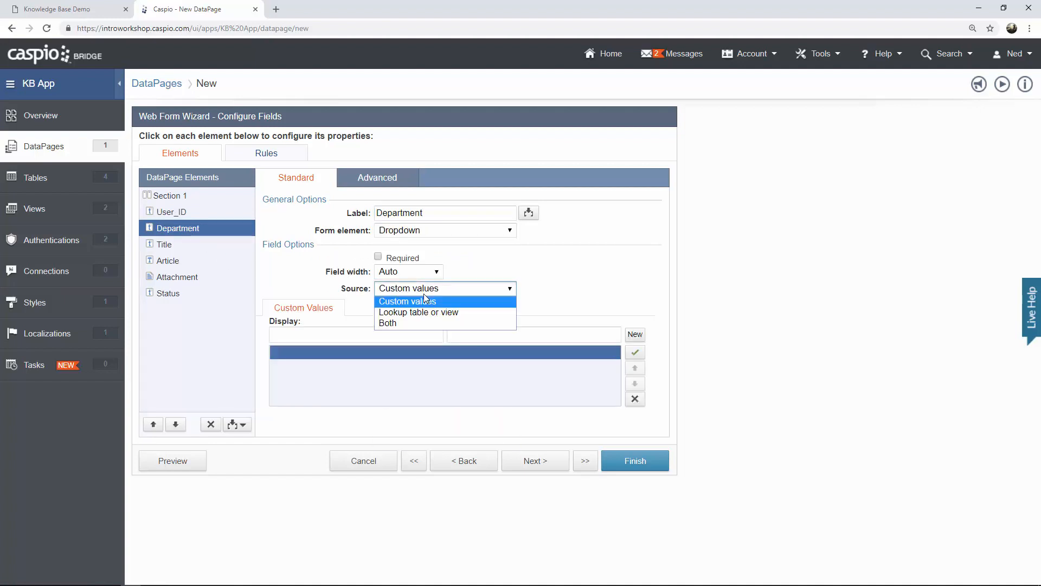
left_click(406, 323)
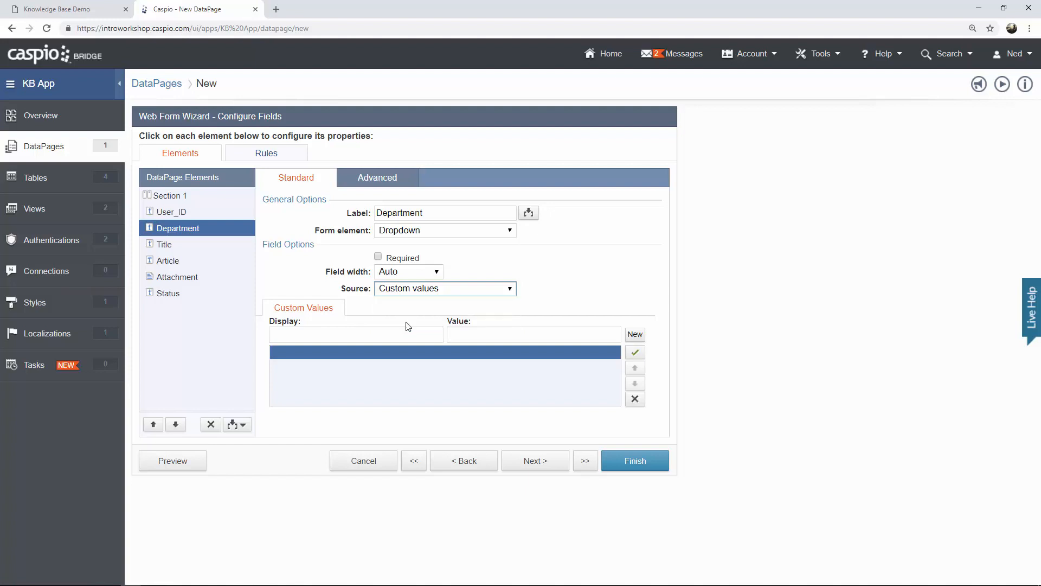
left_click(315, 332)
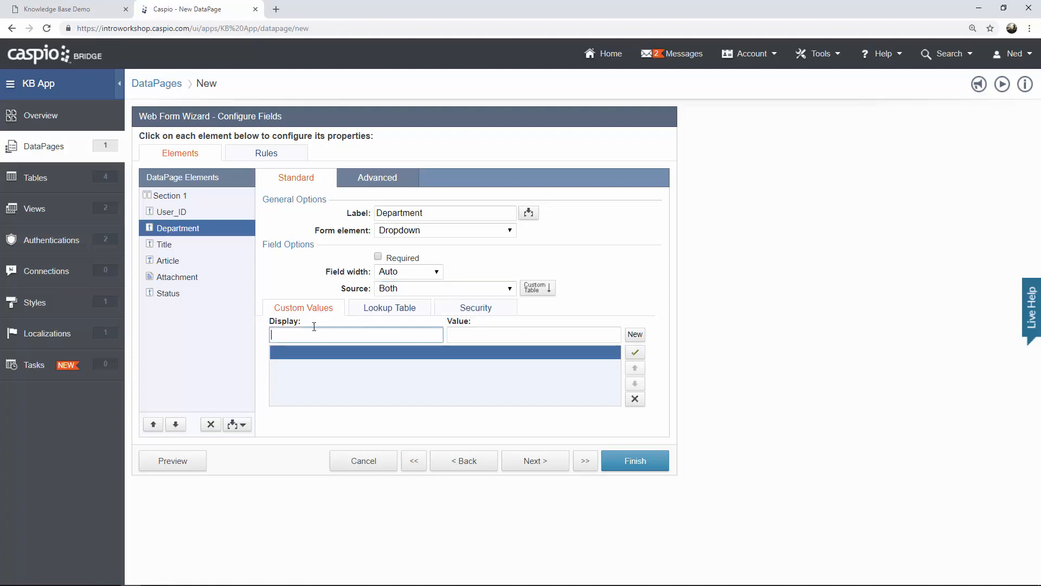
type("Select D")
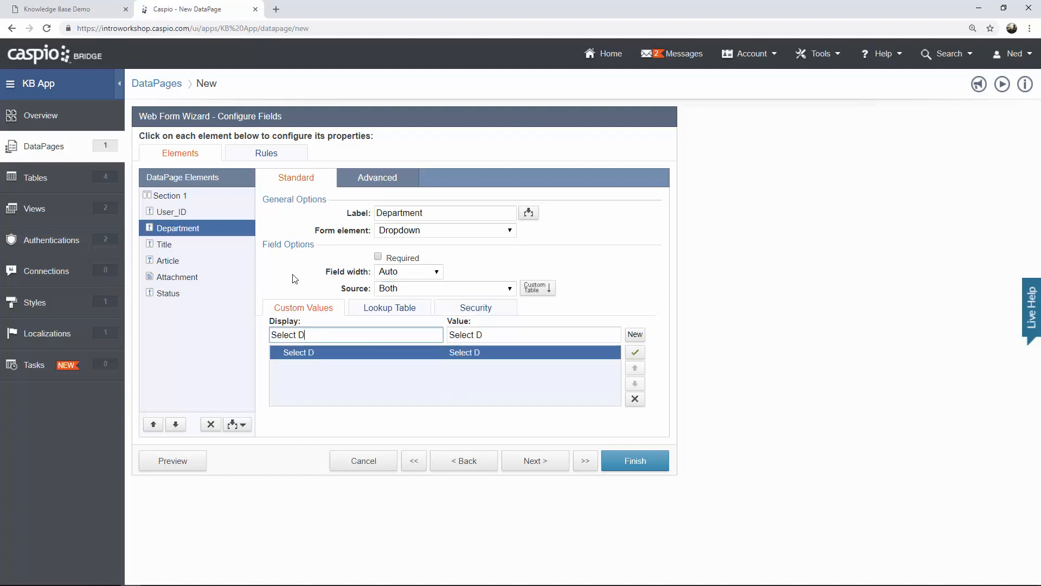
type("epartment")
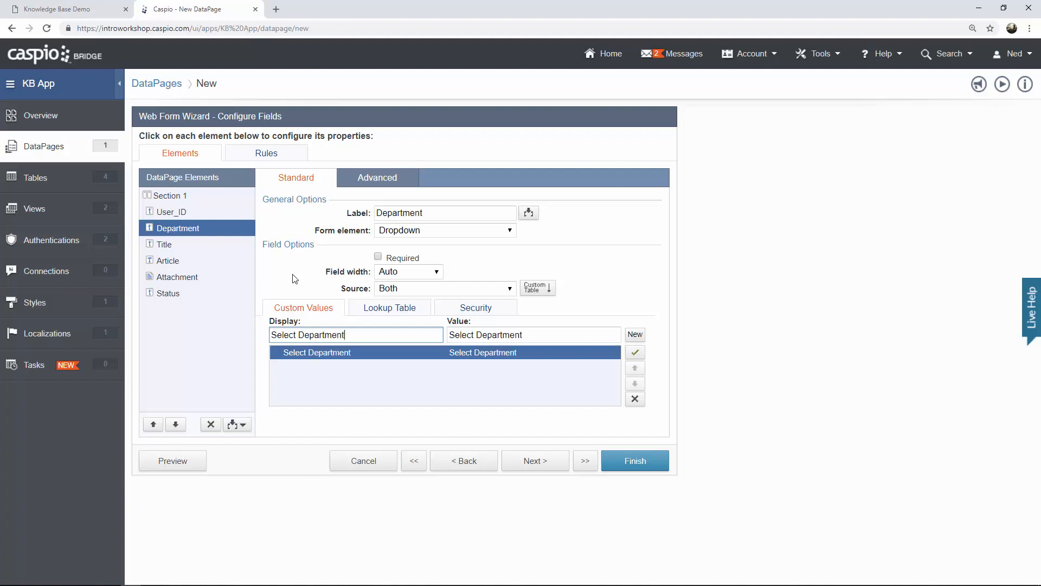
left_click(495, 336)
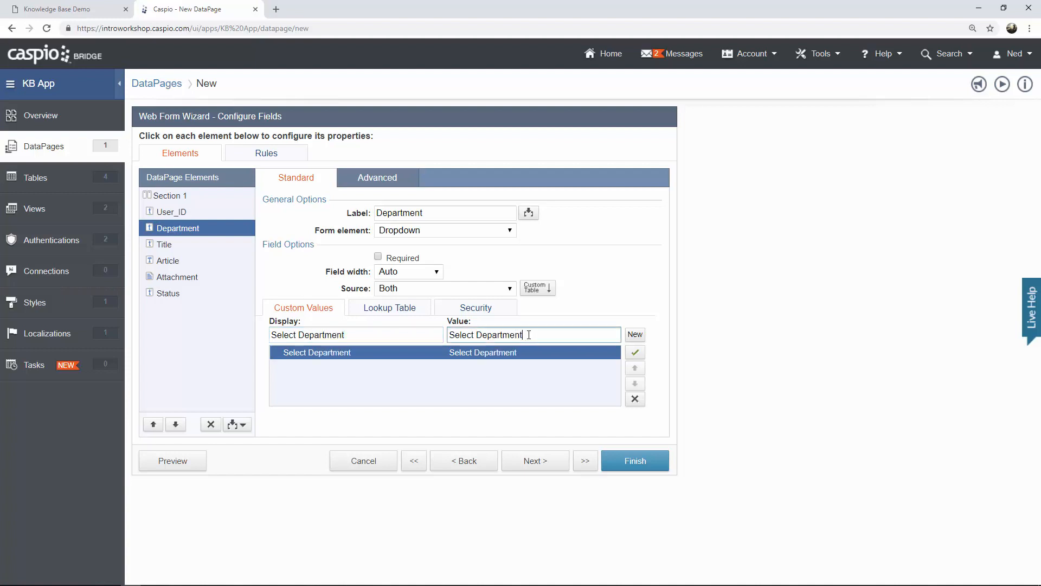
left_click_drag(529, 334, 443, 337)
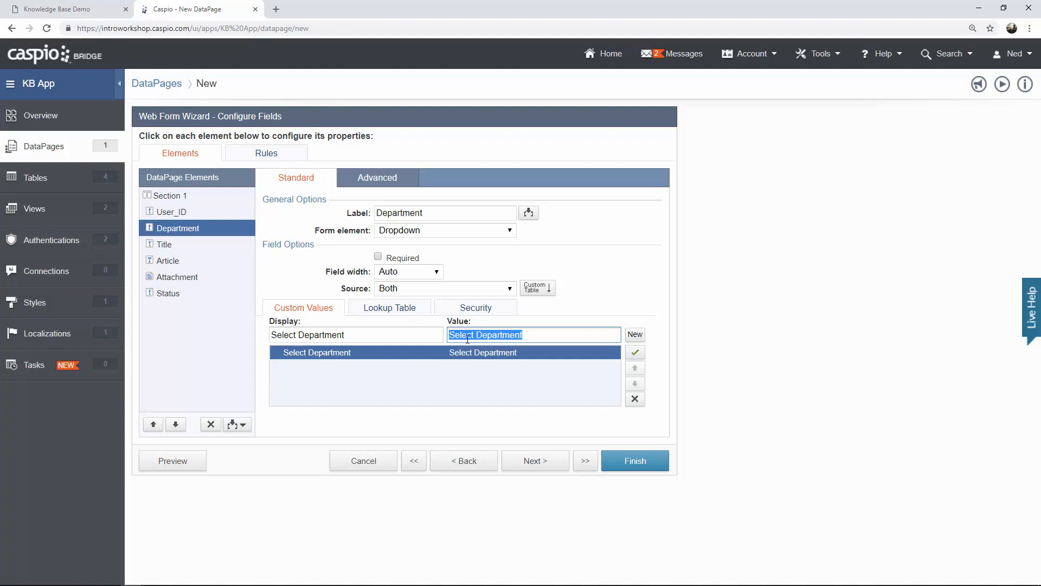
key("BackSpace")
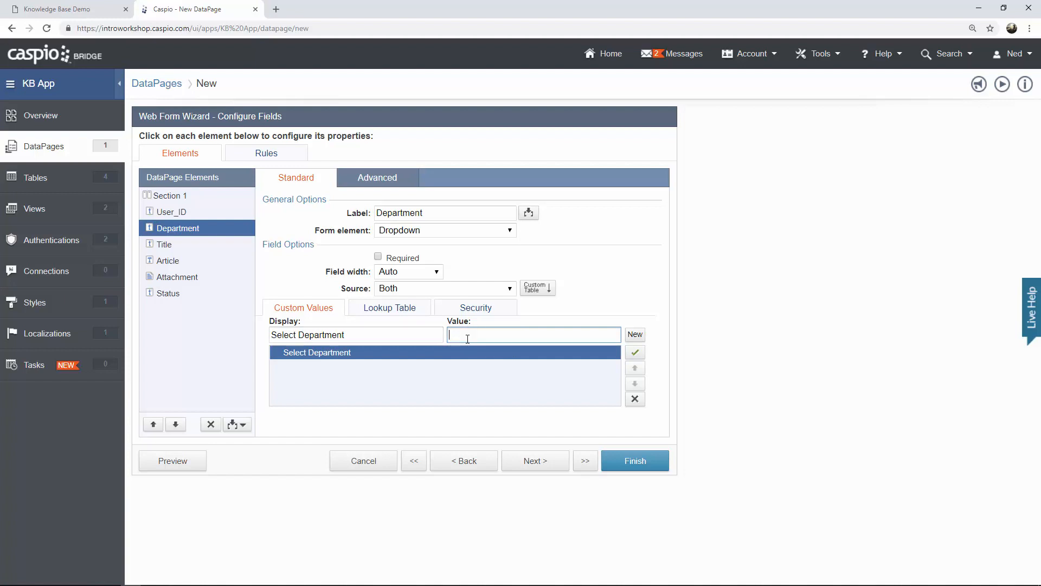
Look up dropdown options from KB_Departments, using Departments for both display and value.
left_click(400, 314)
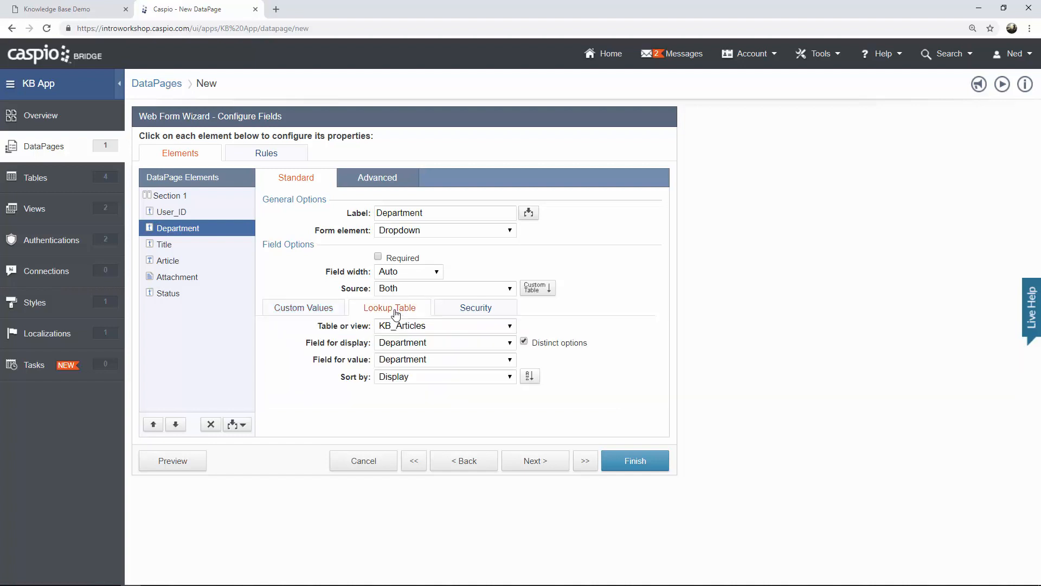
left_click(421, 327)
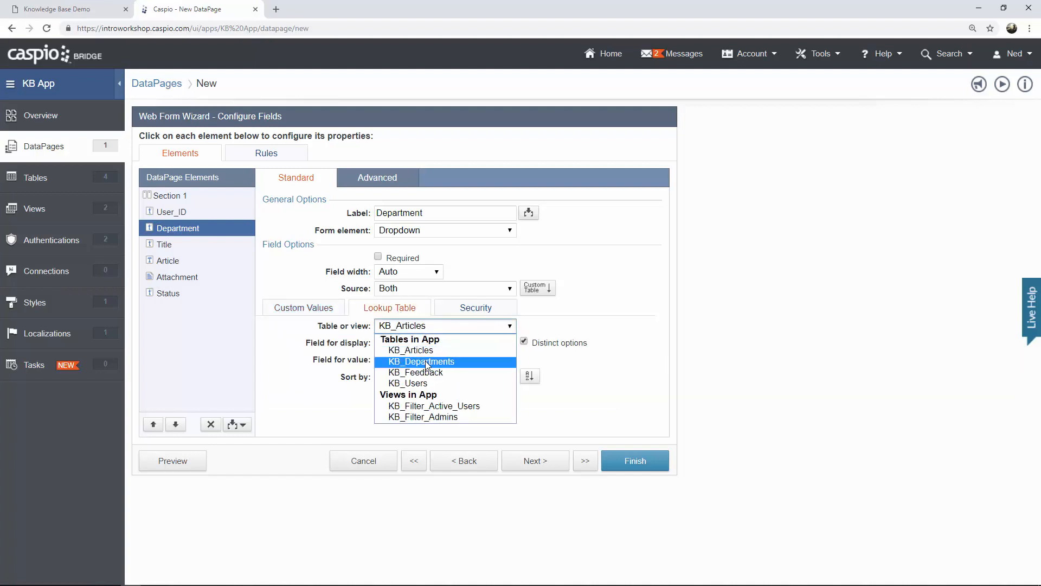
left_click(425, 360)
left_click(429, 343)
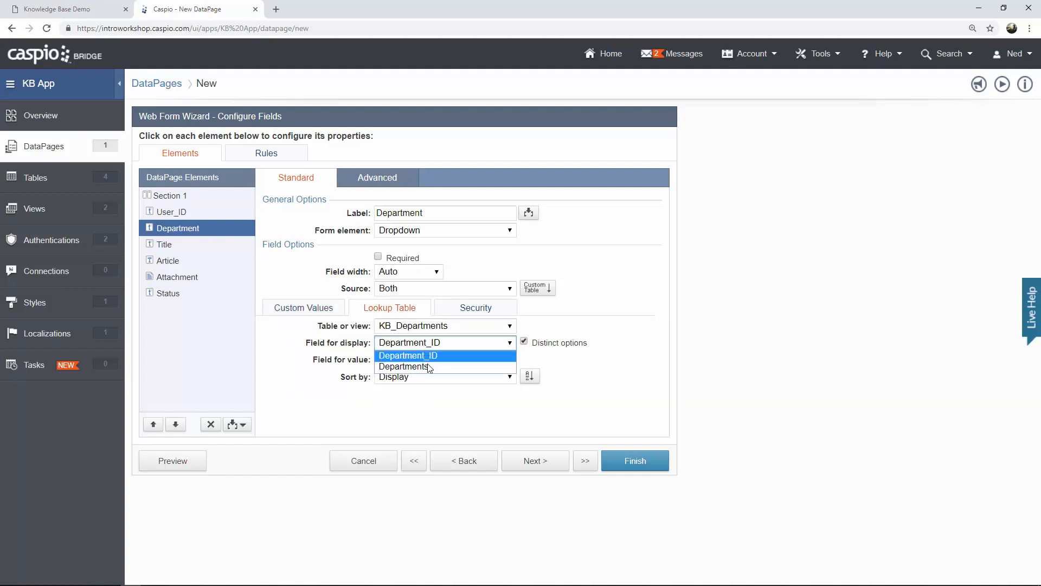
left_click(431, 367)
left_click(428, 362)
left_click(427, 384)
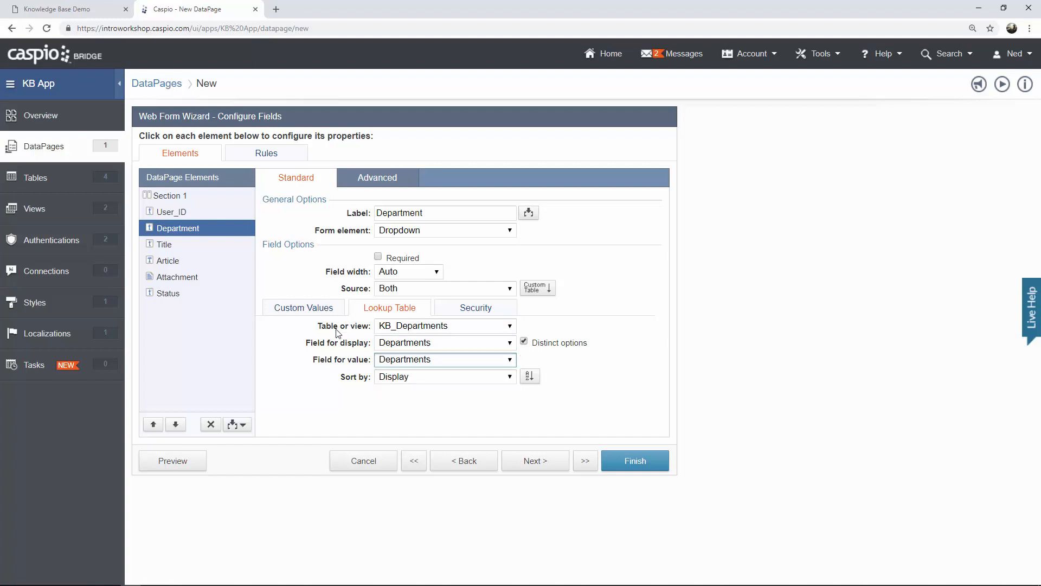
left_click(319, 310)
left_click(183, 247)
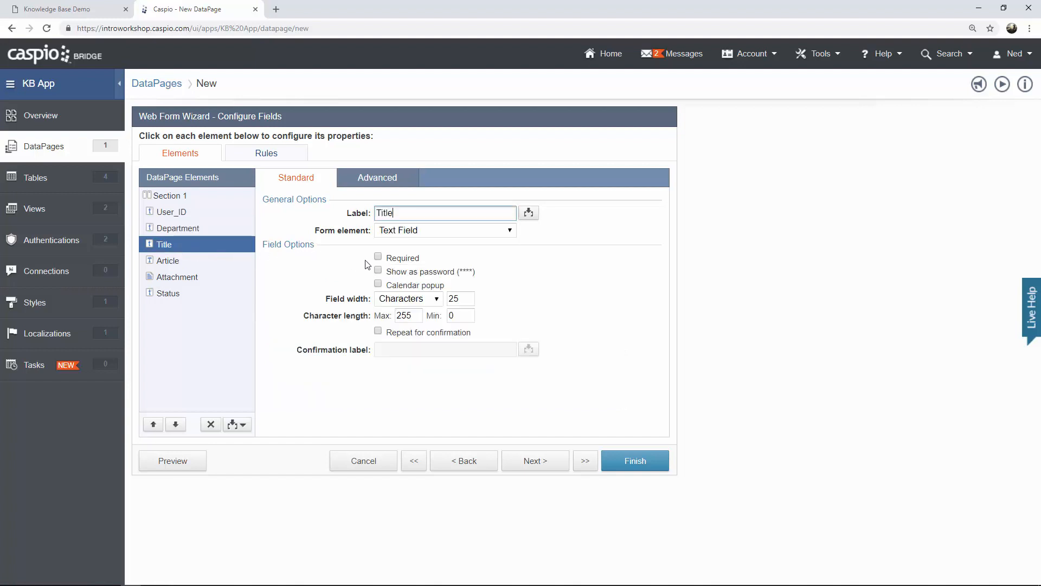
Make Title required and change the Article field's form element to a Text Area.
left_click(379, 258)
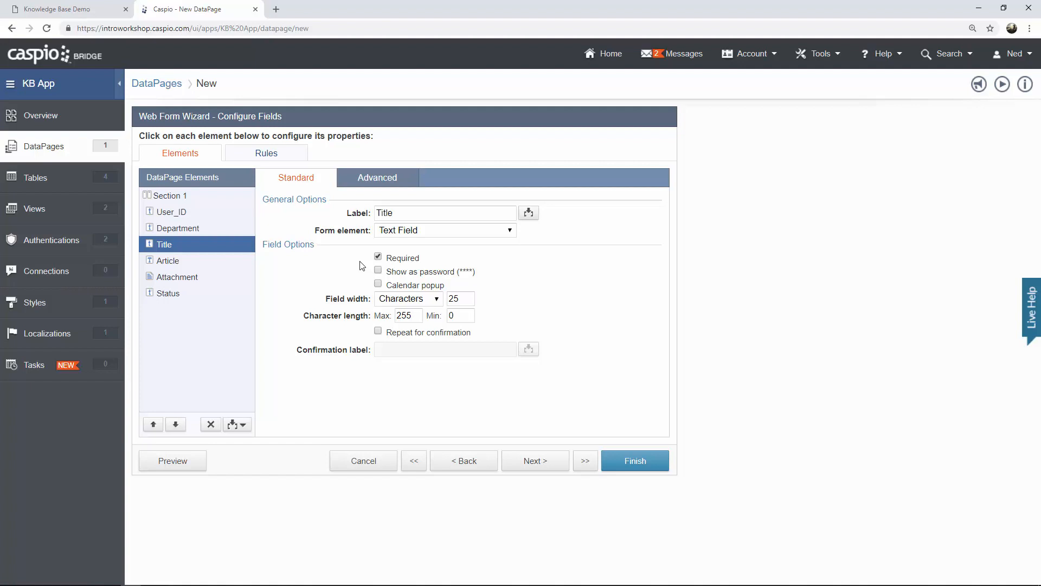
left_click(186, 264)
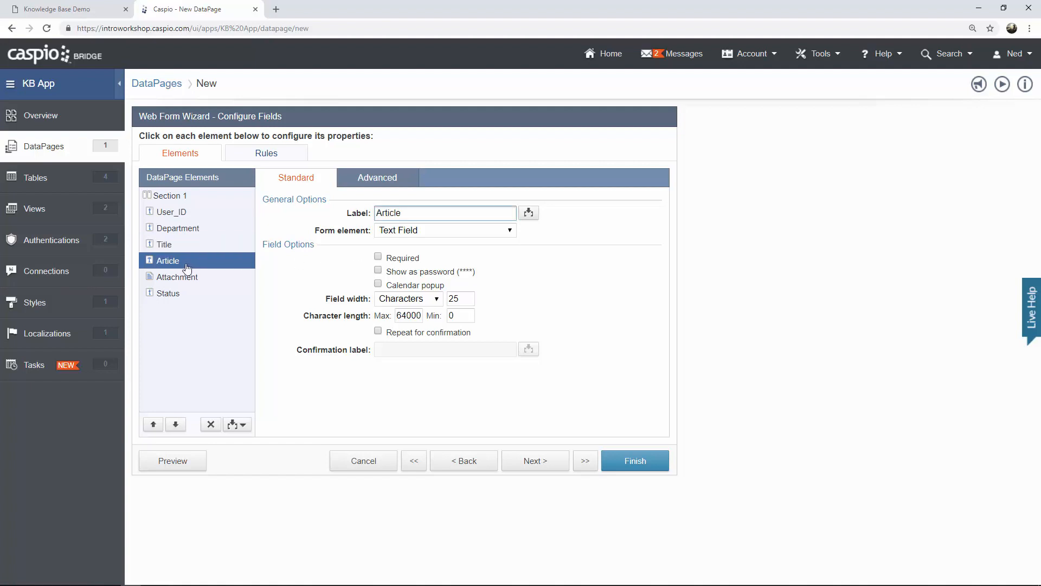
left_click(419, 233)
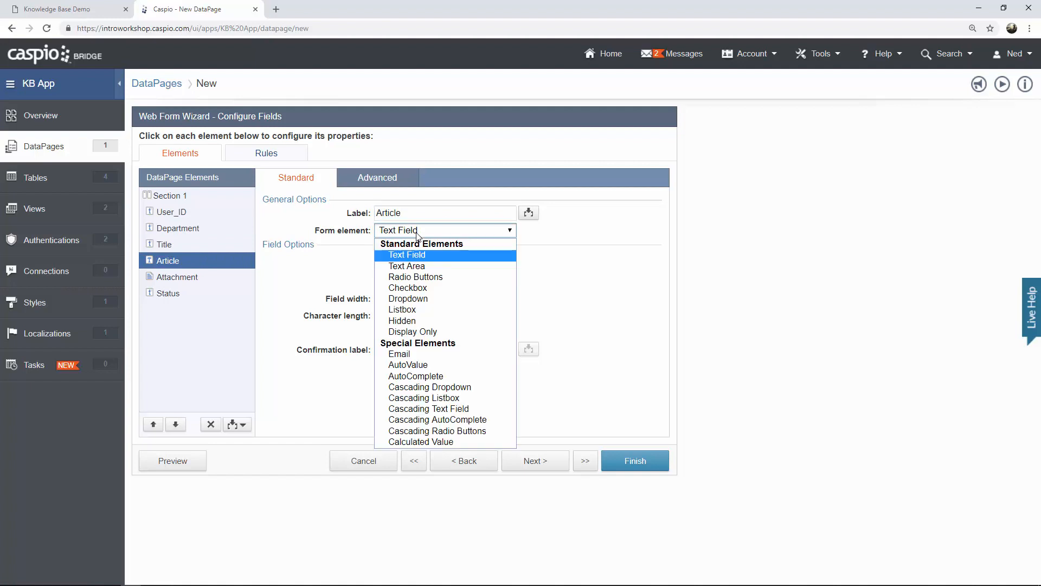
left_click(424, 268)
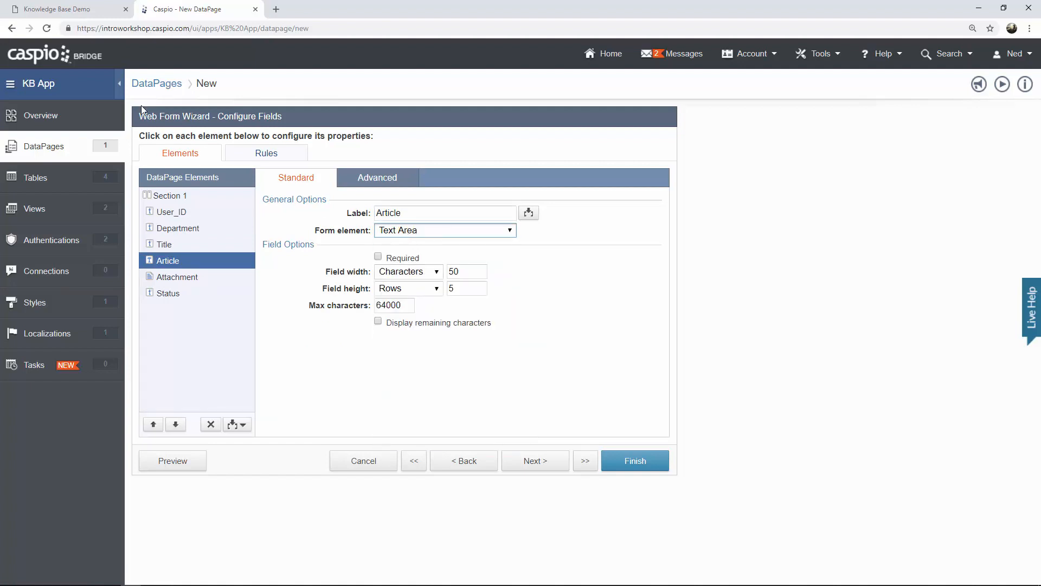
left_click(68, 11)
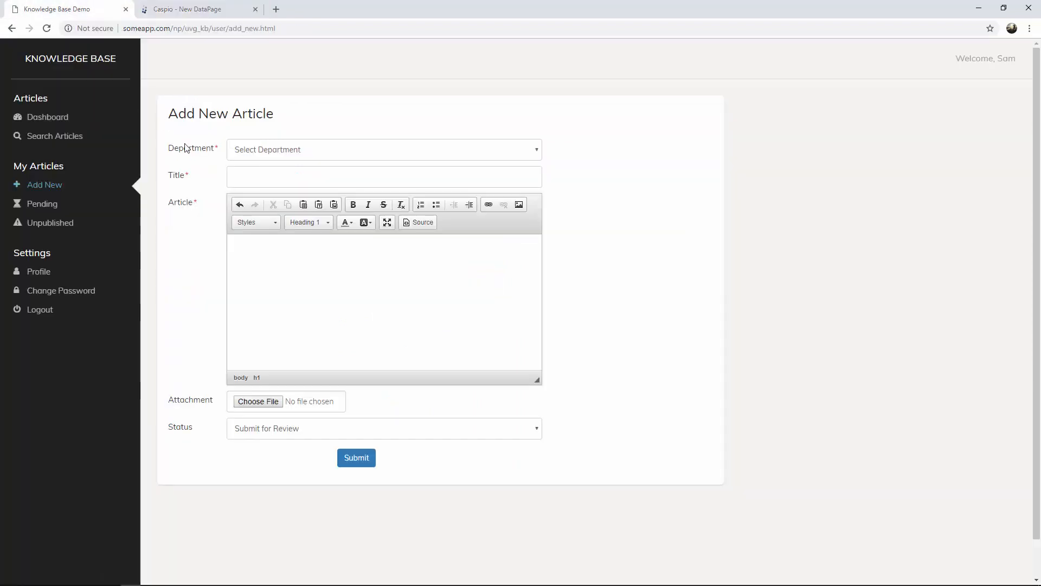
left_click(256, 174)
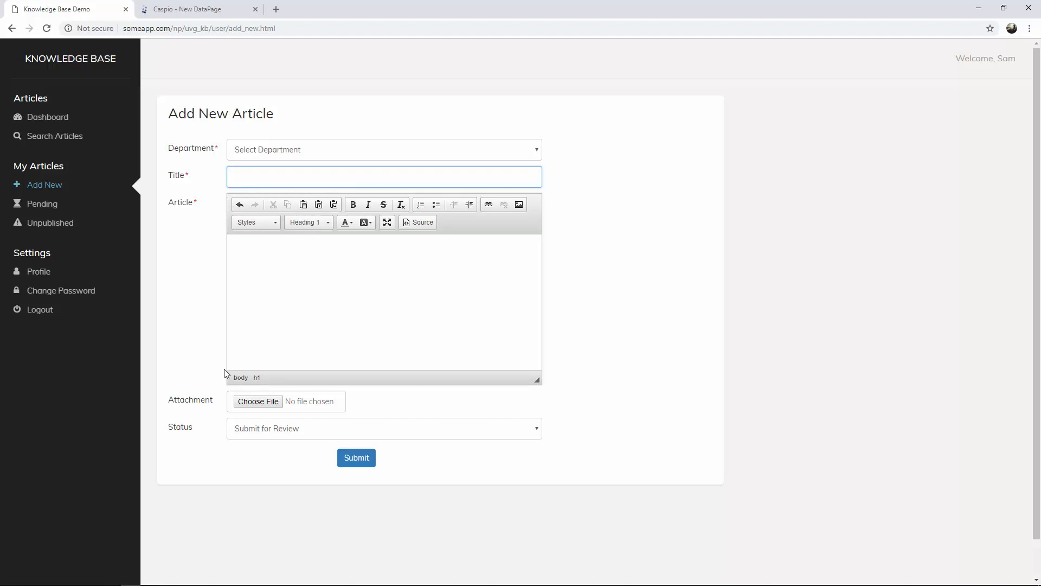
left_click(191, 8)
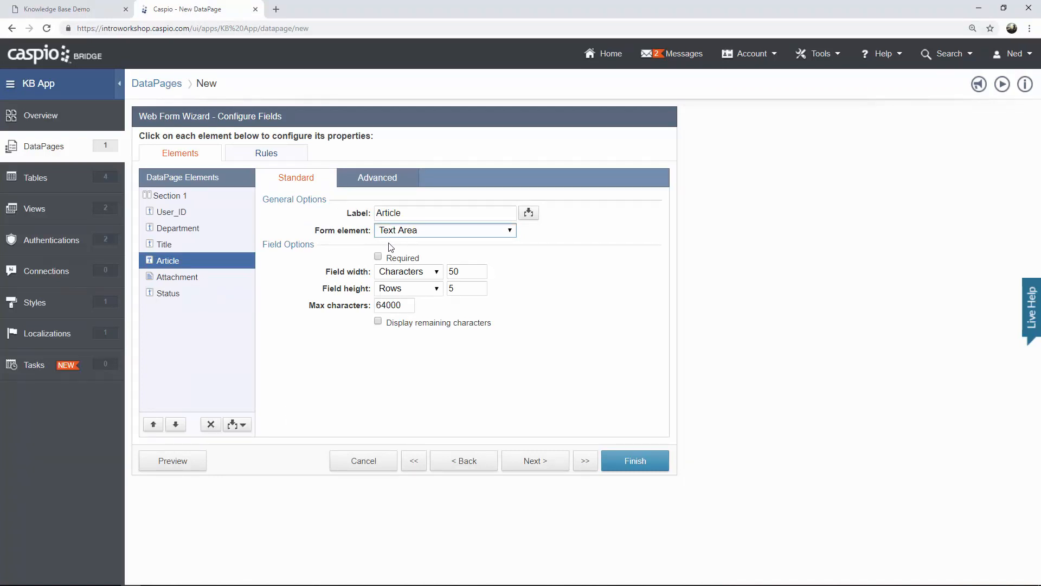
Enable a Standard rich text editing toolbar for Article, then view the live Add New Article form.
left_click(407, 184)
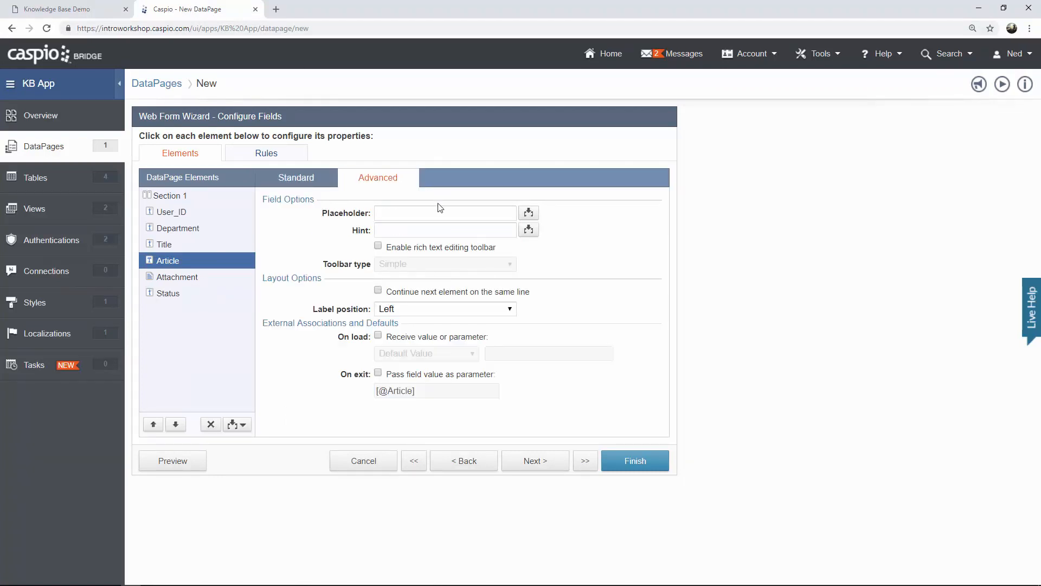
left_click(378, 246)
left_click(402, 265)
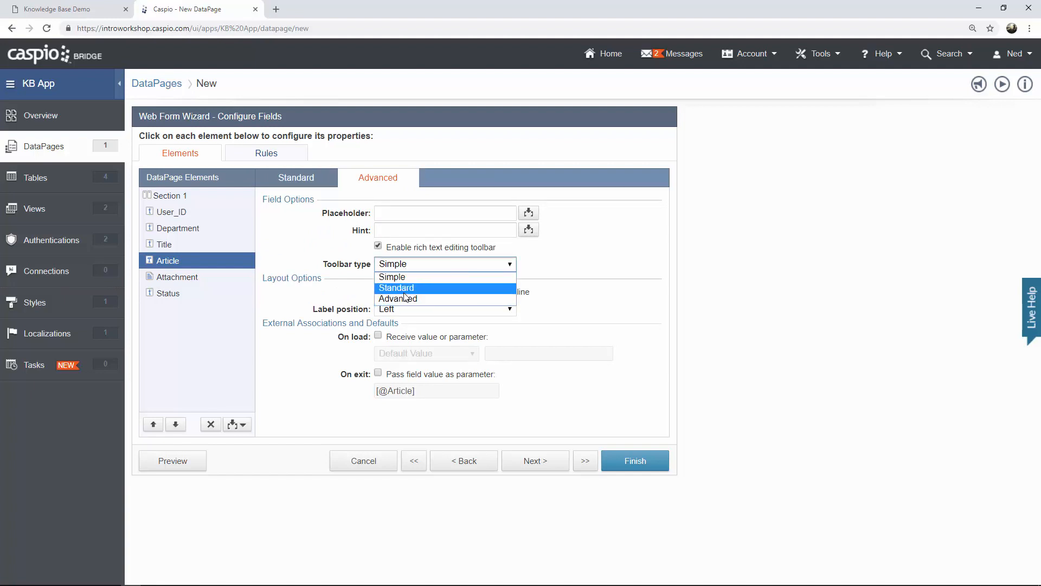
left_click(404, 289)
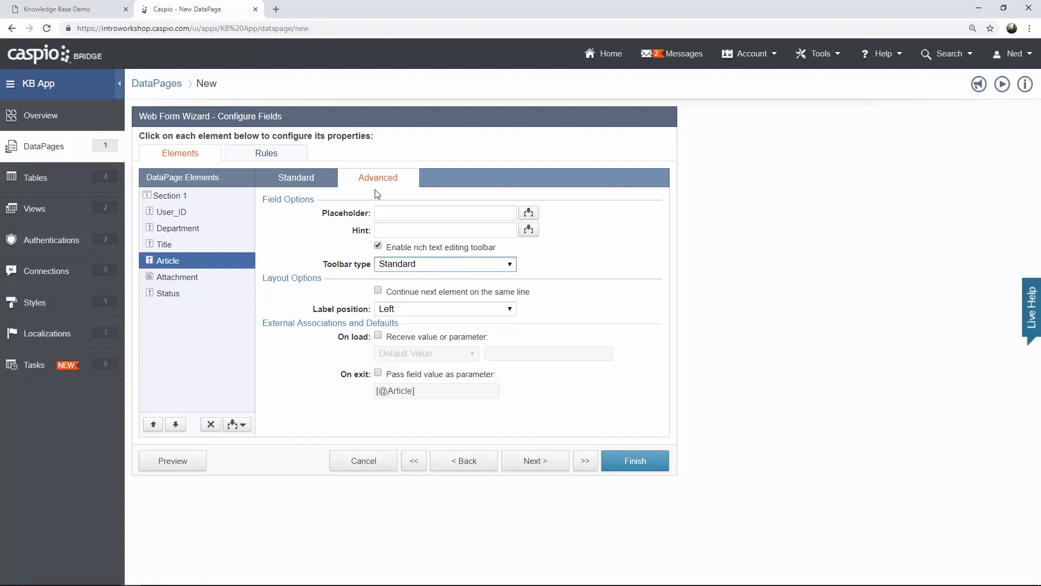
left_click(67, 11)
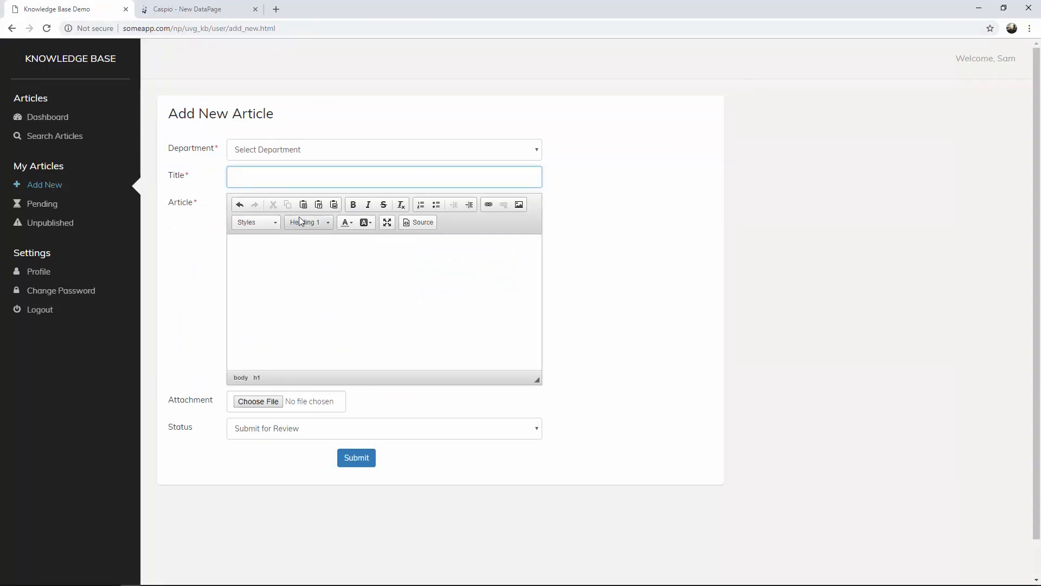
Type test text 'dasfasdfas' into the live Article editor, delete it, and return to Caspio.
left_click(263, 267)
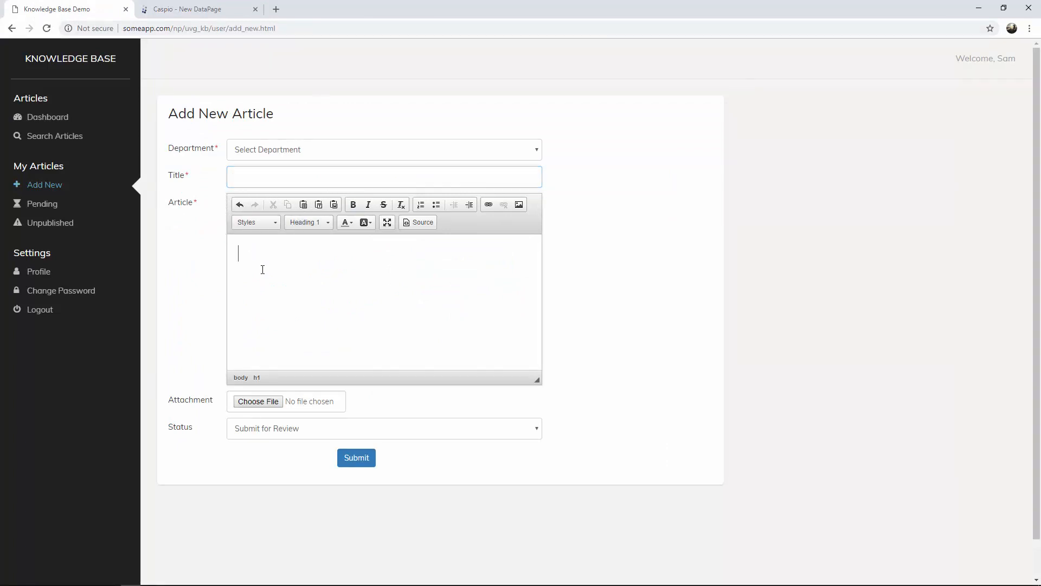
type("dasfasdfas")
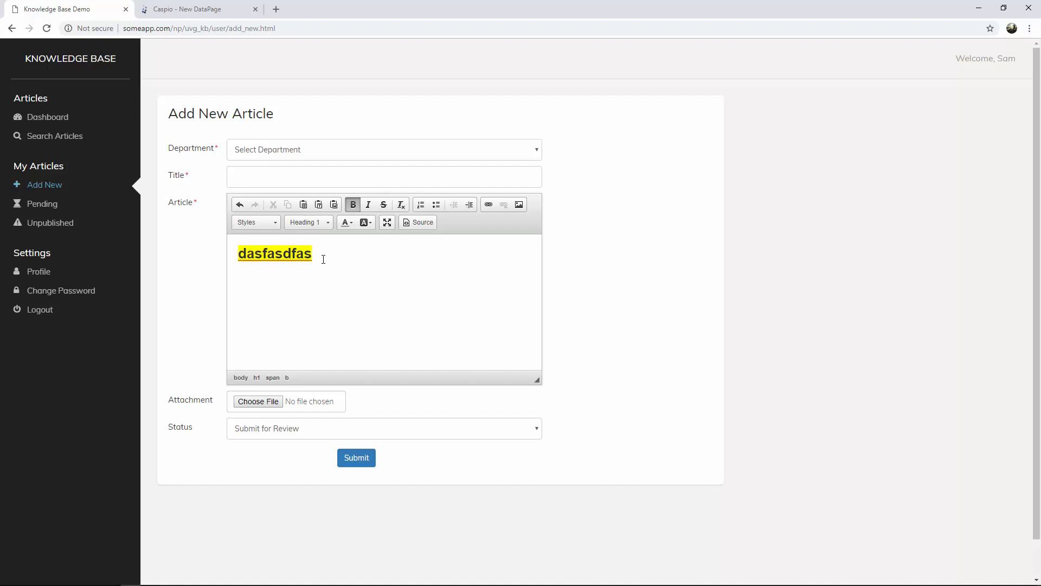
left_click_drag(323, 259, 208, 249)
key("BackSpace")
left_click(193, 10)
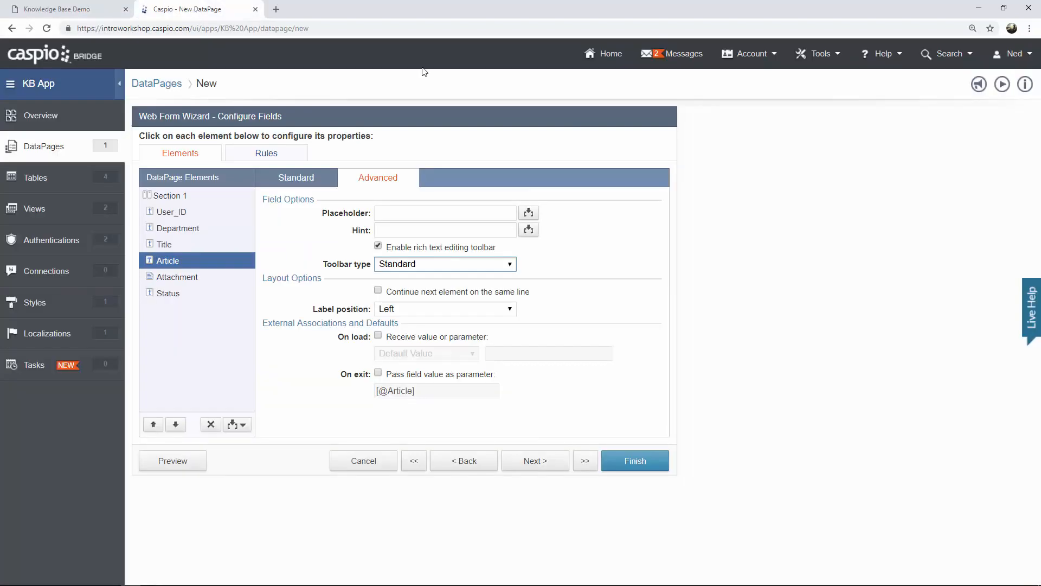
Keep the Attachment field's maximum file size at 15 MB.
left_click(180, 278)
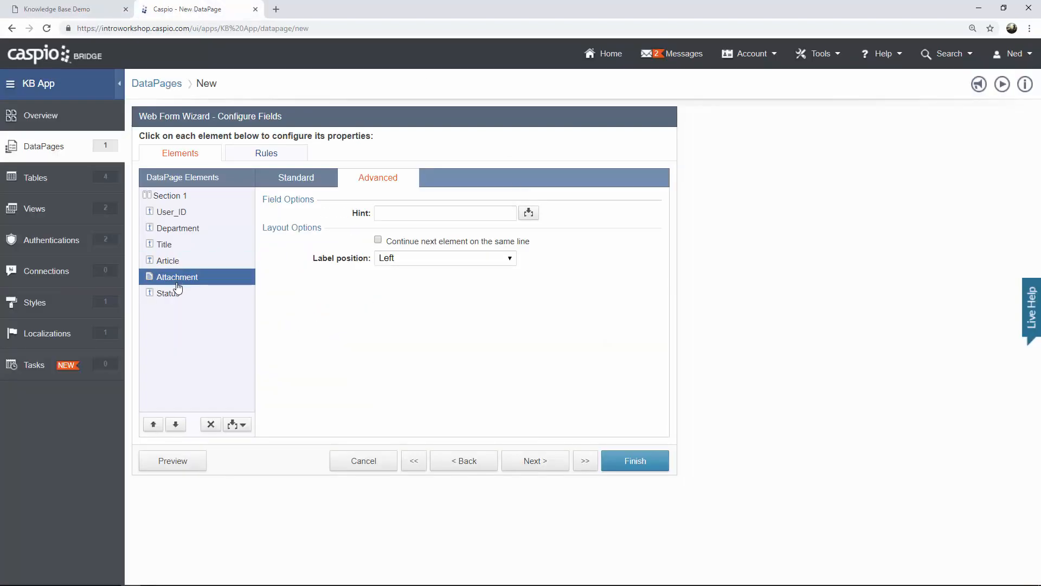
left_click(297, 180)
left_click(417, 361)
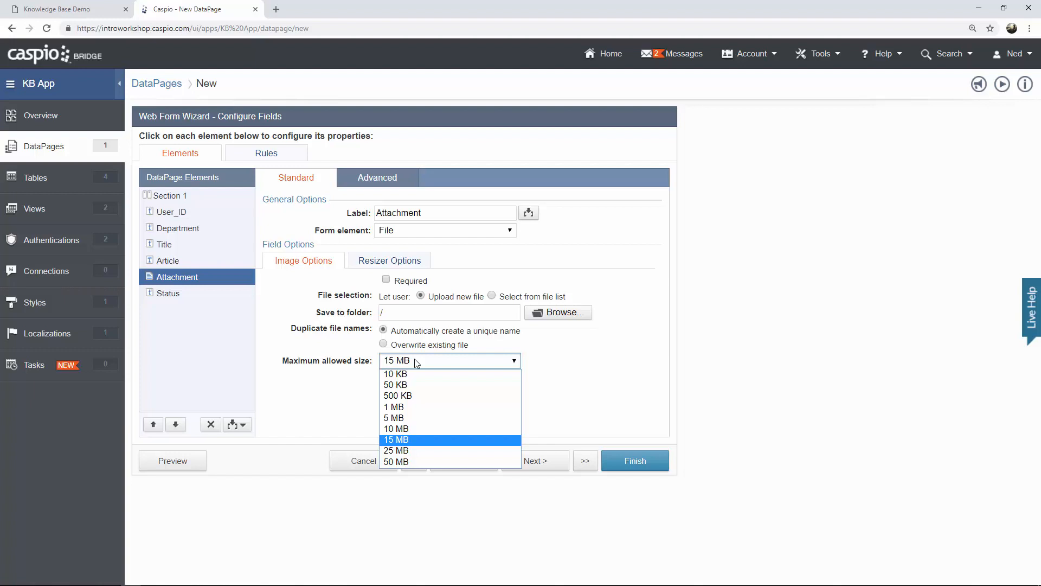
left_click(414, 359)
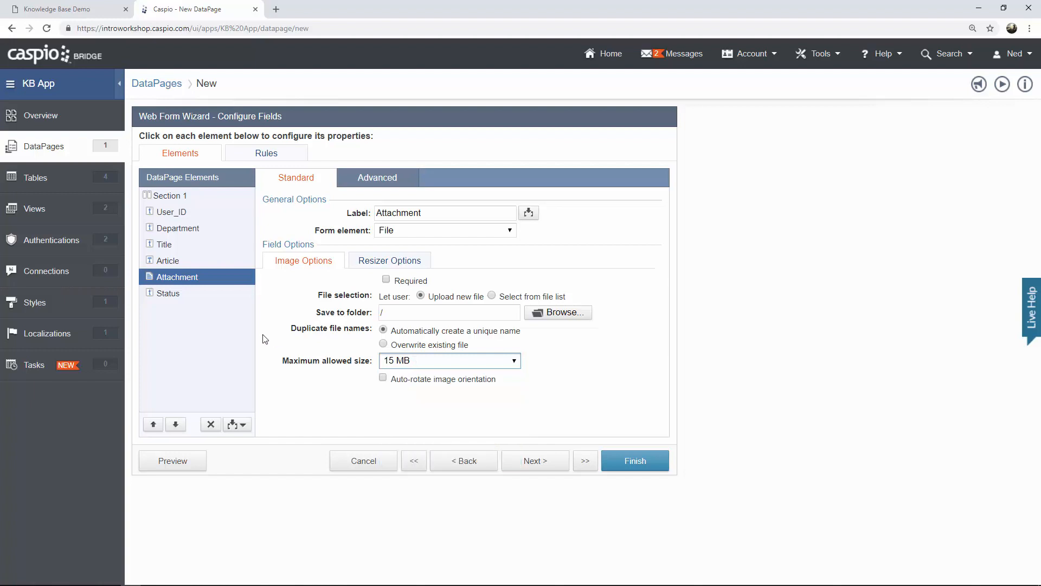
Make Status a dropdown with In Progress and Submit for Review (value 'Submitted for Review').
left_click(183, 295)
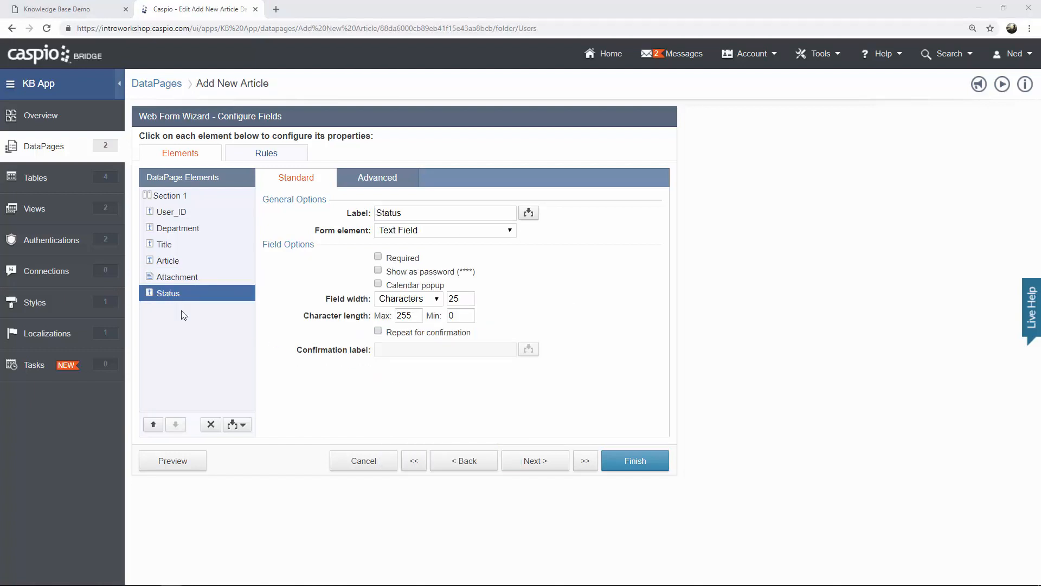
left_click(460, 231)
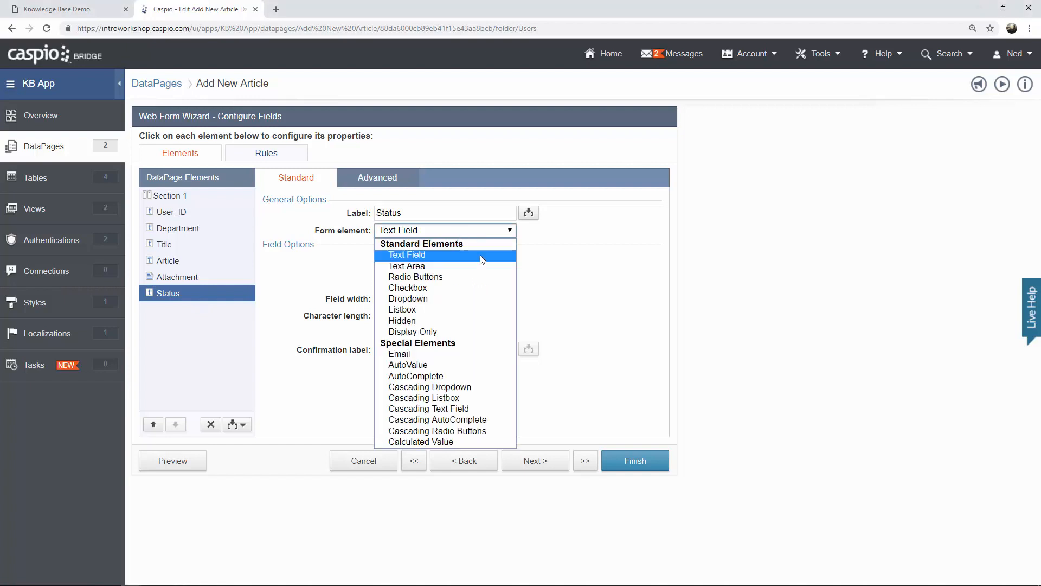
left_click(453, 298)
left_click(399, 337)
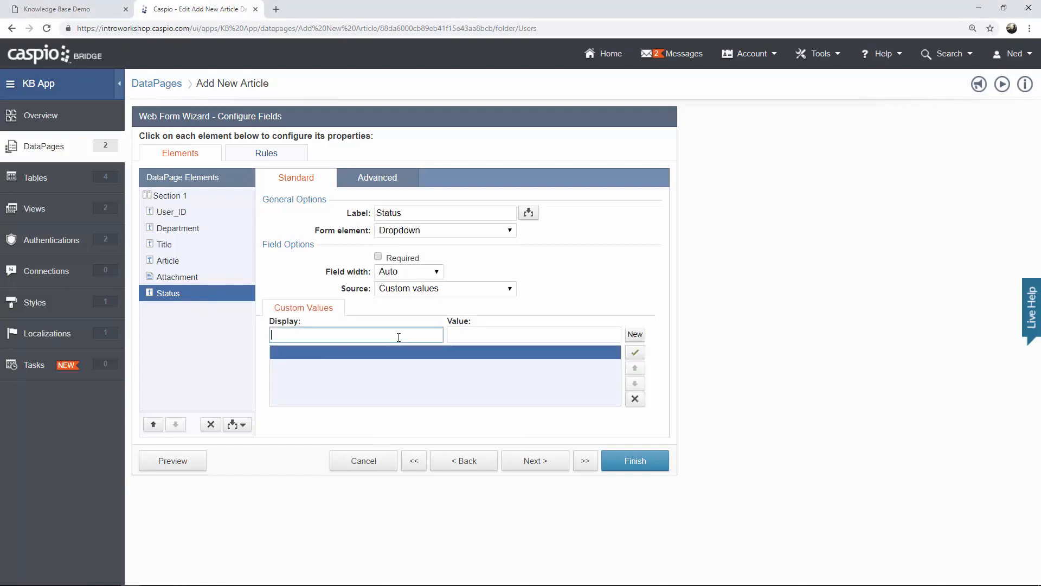
type("In Progress")
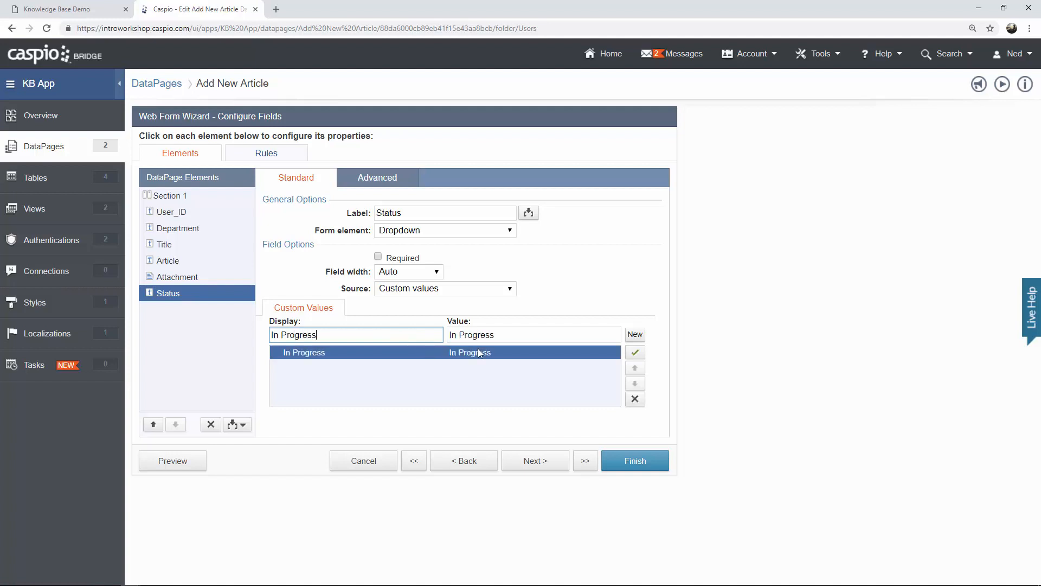
left_click(638, 338)
type("Submit f")
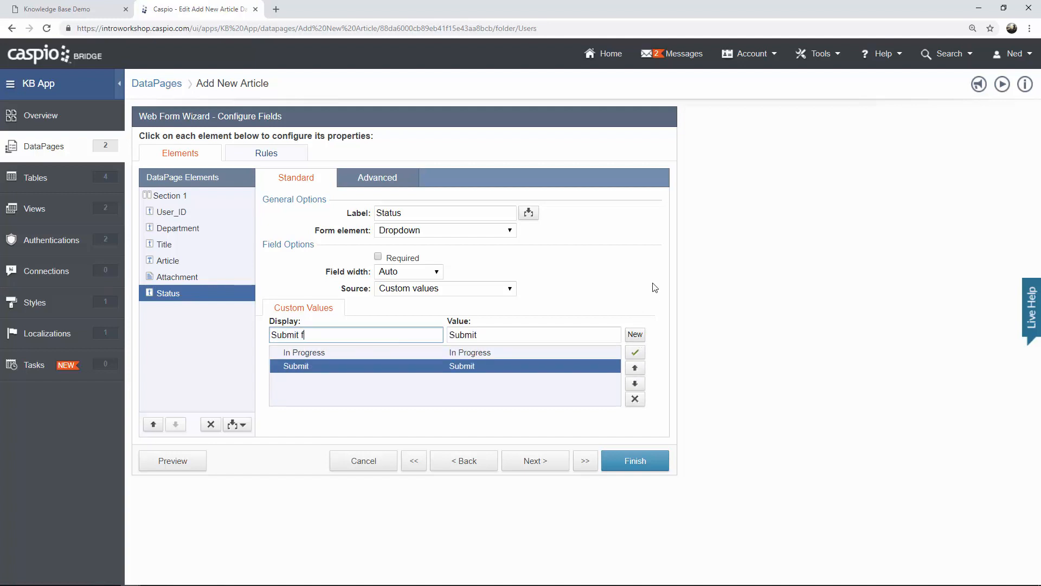
type("or Review")
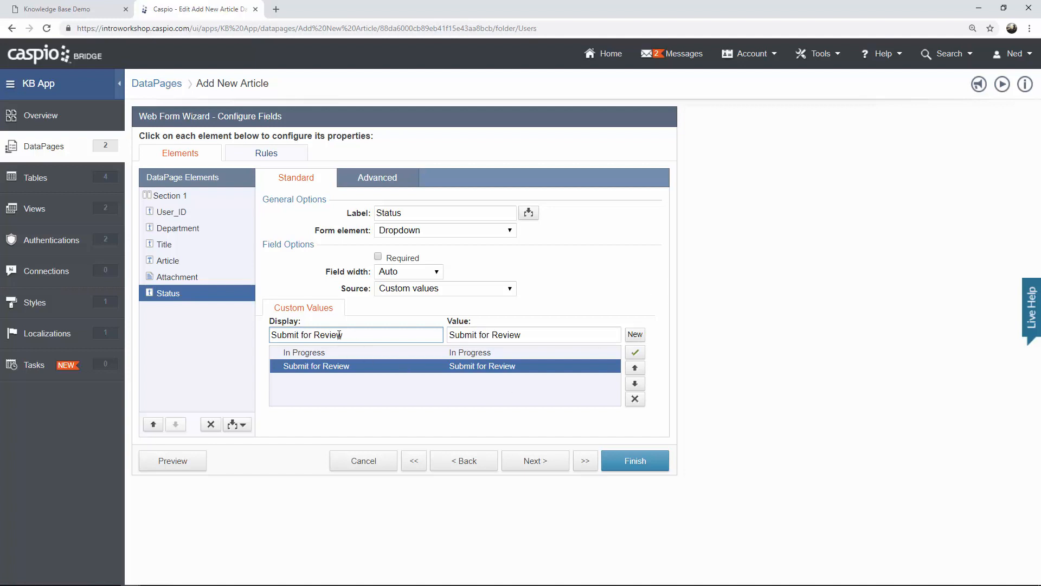
mouse_move(339, 334)
left_mouse_down()
mouse_move(270, 334)
mouse_move(343, 335)
left_mouse_up()
left_click(476, 335)
type("te")
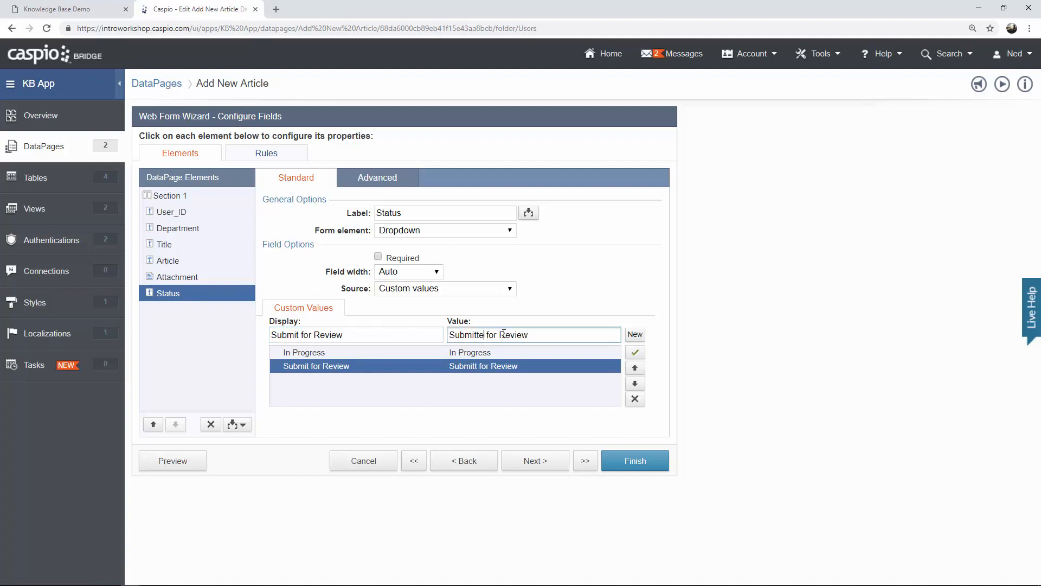
type("d")
left_click(278, 156)
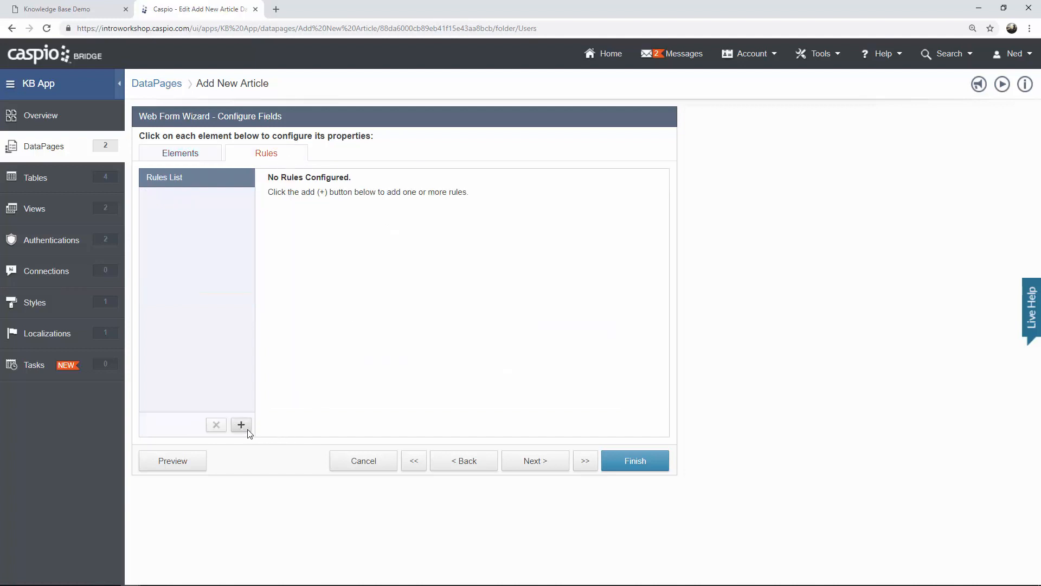
Create a rule with the criterion Status equals 'Submitted for Review'.
left_click(241, 425)
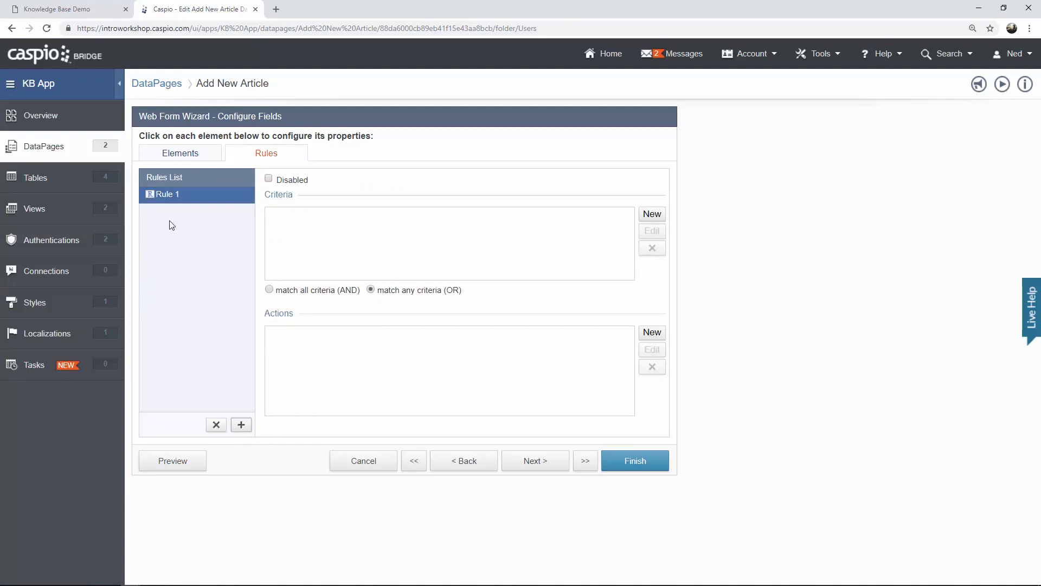
left_click(652, 215)
left_click(556, 259)
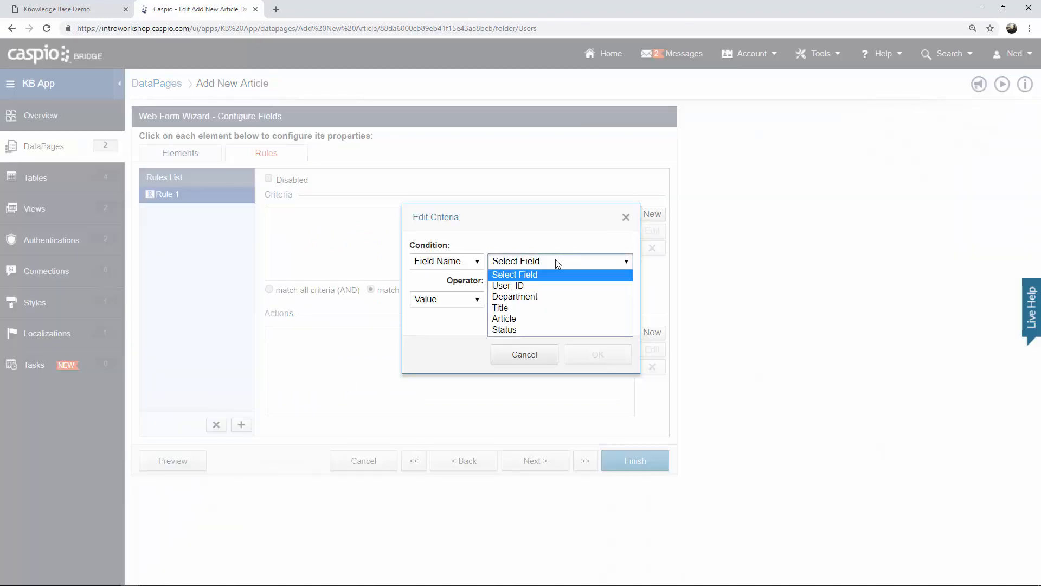
left_click(520, 328)
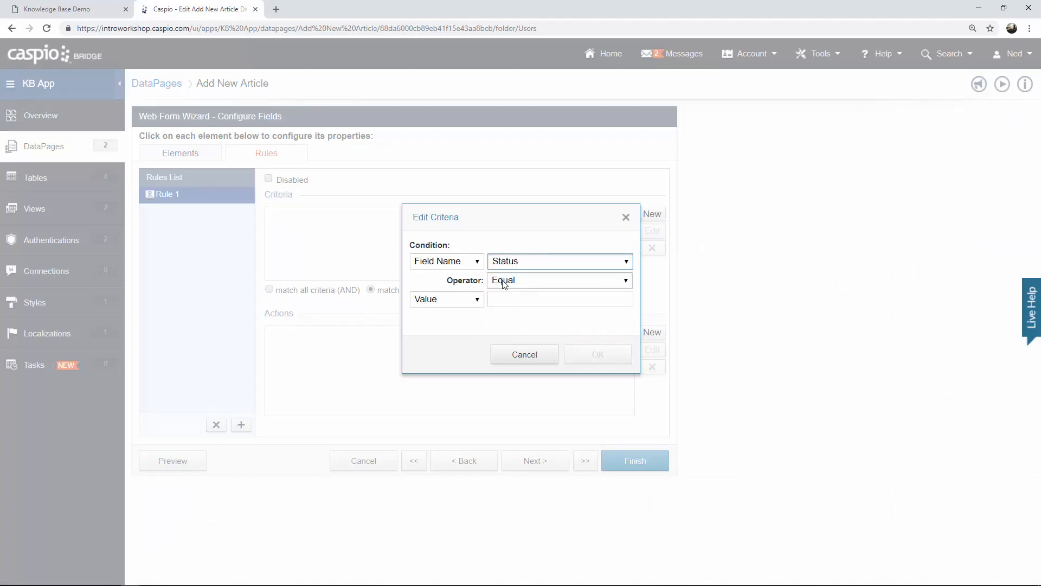
left_click(510, 299)
type("Submit")
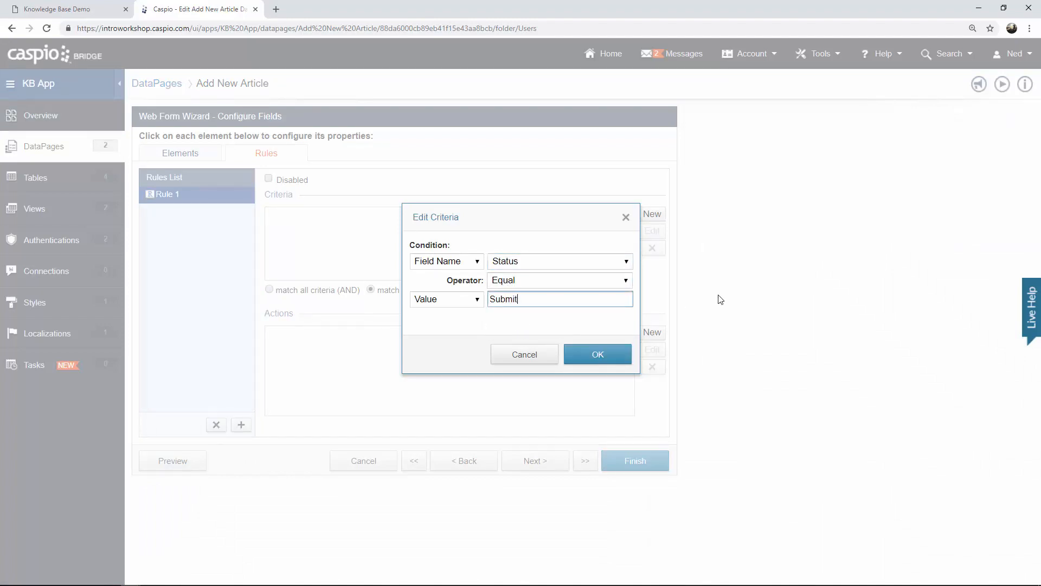
type("ted for Review")
left_click(576, 356)
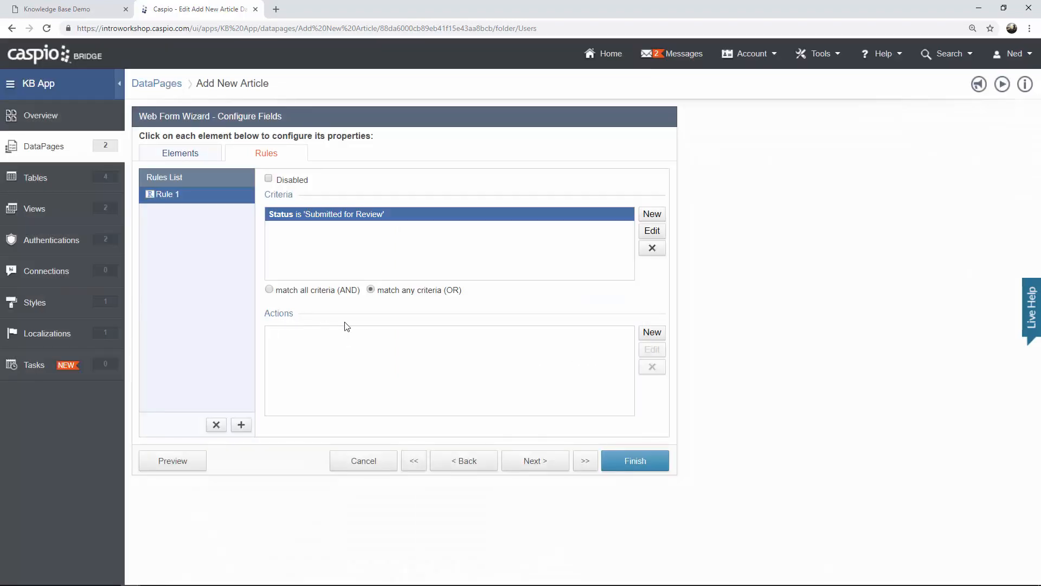
Add rule actions making Department and Article required, then view the live form.
left_click(645, 333)
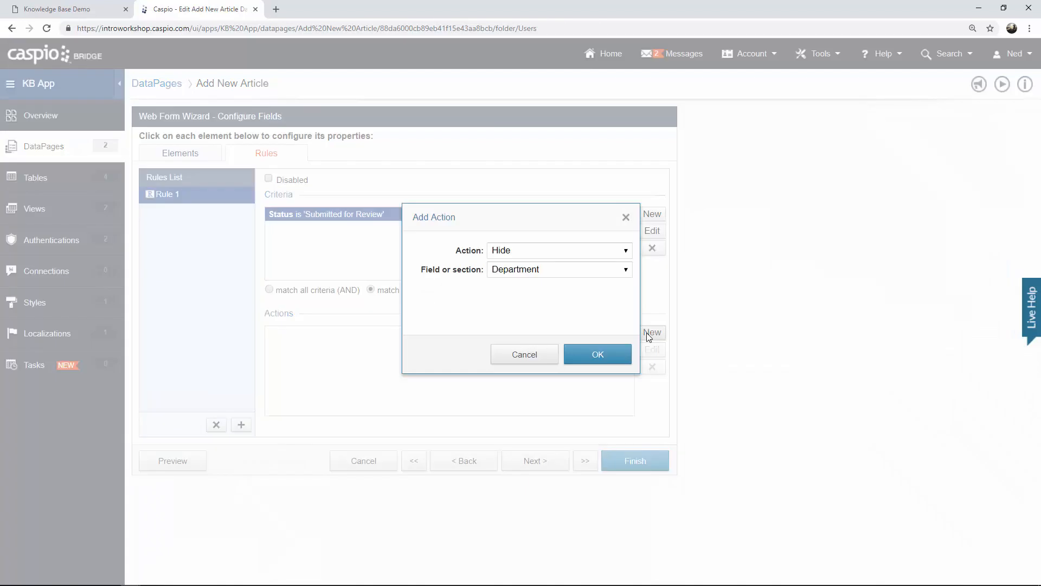
left_click(518, 252)
left_click(516, 286)
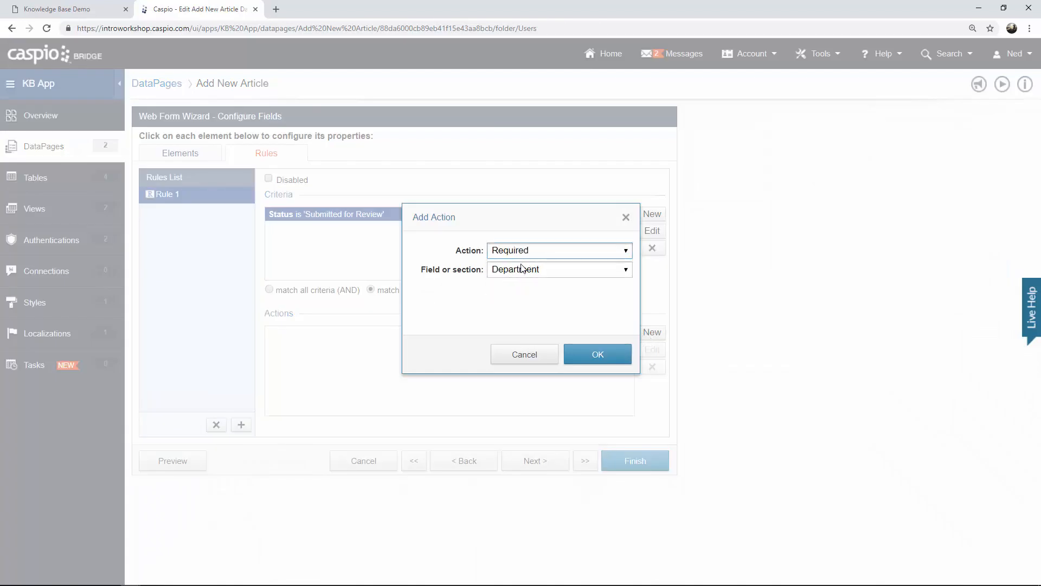
left_click(594, 358)
left_click(648, 333)
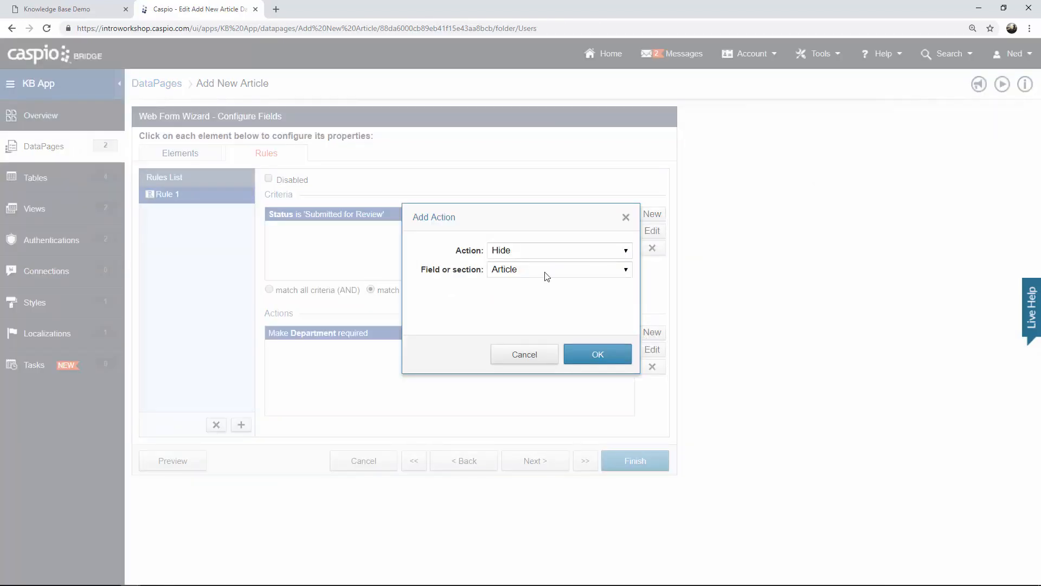
left_click(540, 251)
left_click(530, 285)
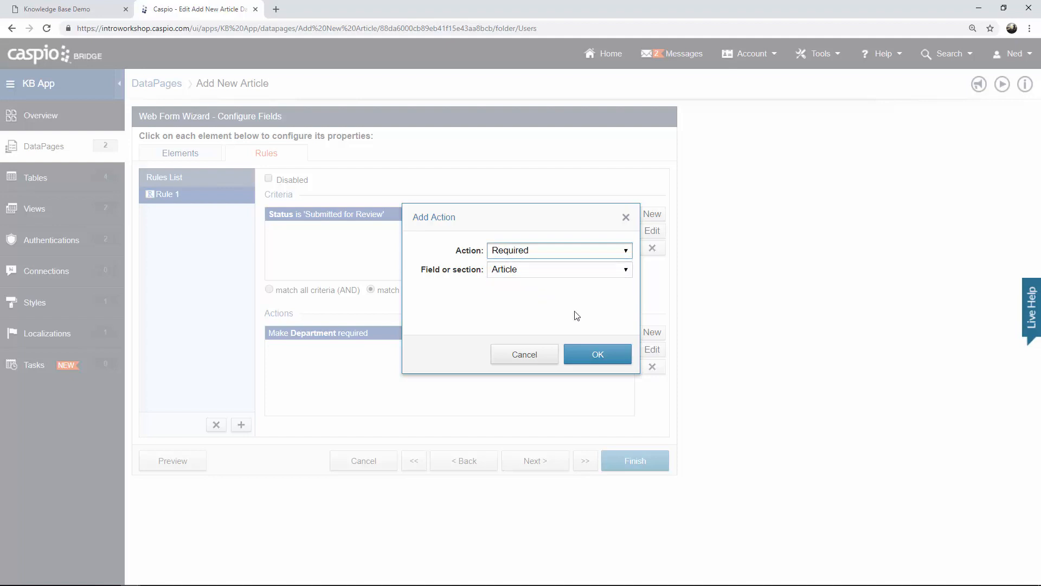
left_click(586, 355)
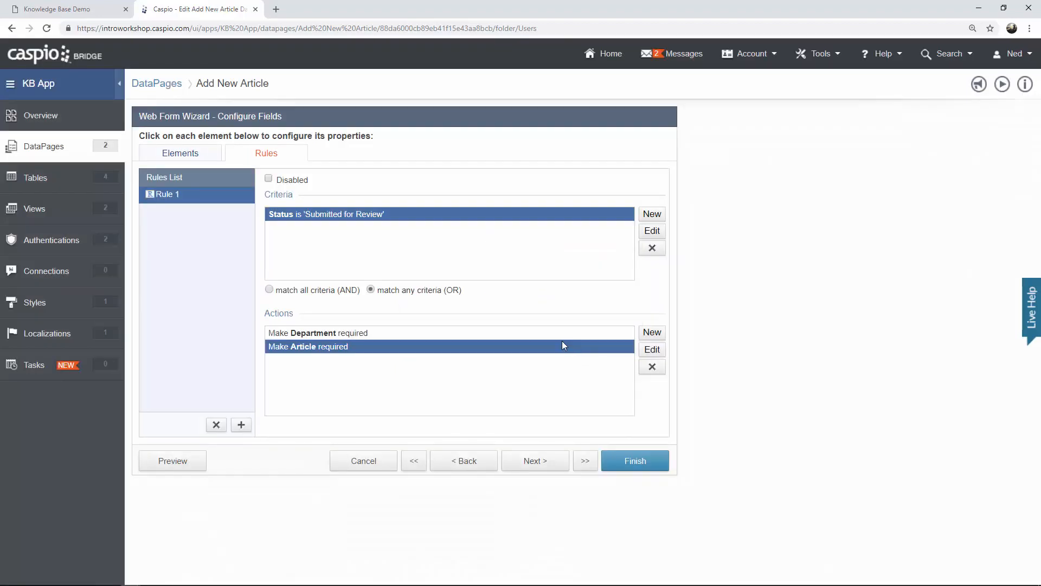
left_click(211, 158)
left_click(81, 13)
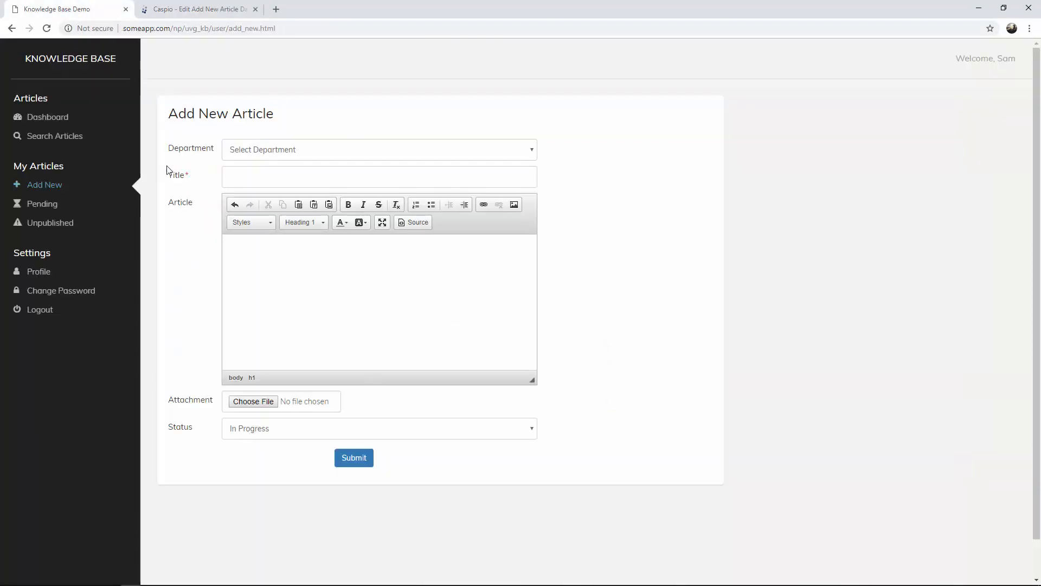
Pick Submit for Review as the live form's Status, then return to the Caspio wizard.
left_click(252, 432)
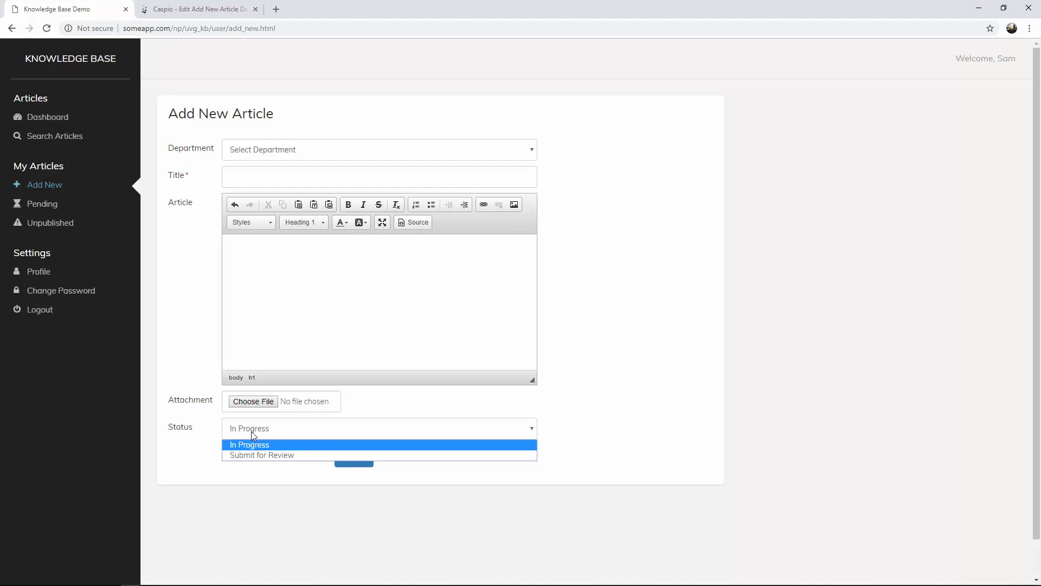
left_click(261, 456)
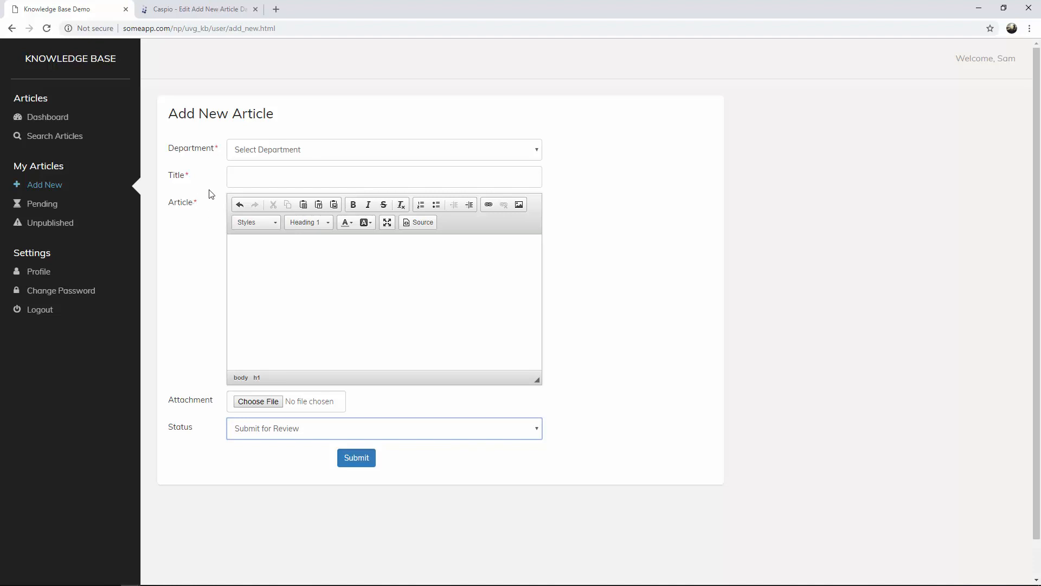
left_click(216, 12)
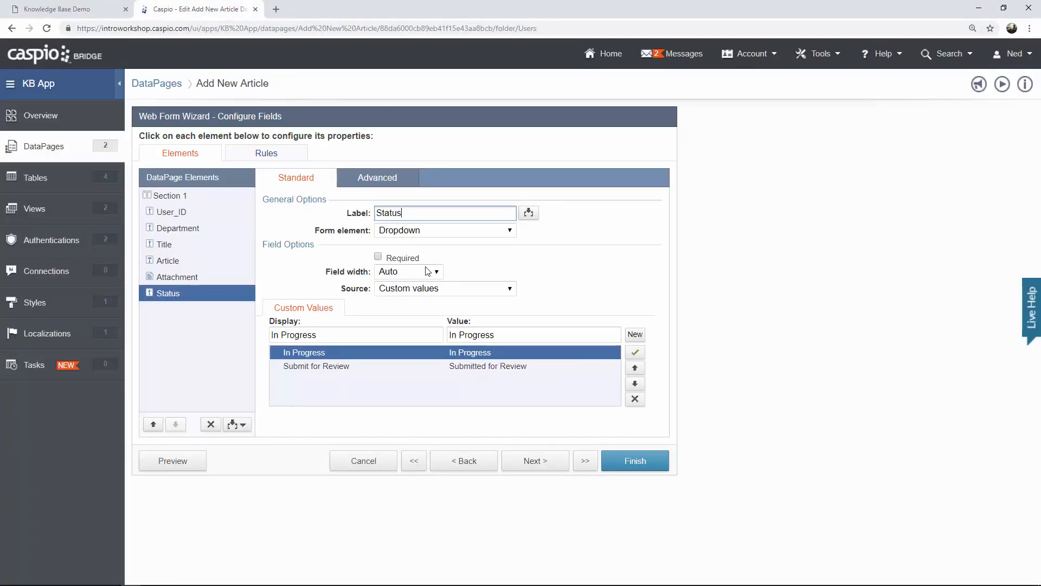
Review the form's Rules, then advance the wizard to Destination and Emails.
left_click(273, 154)
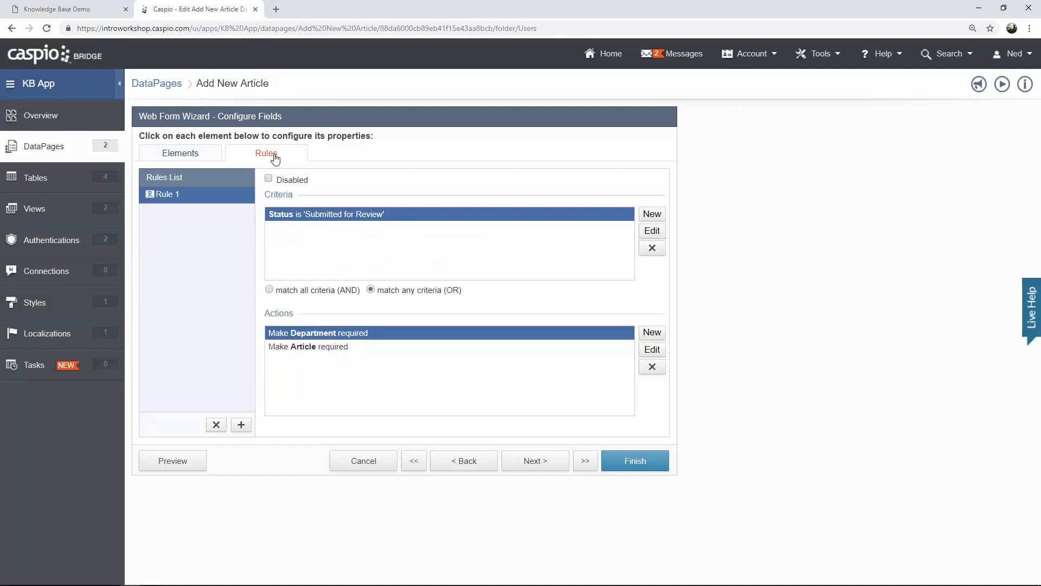
left_click(196, 157)
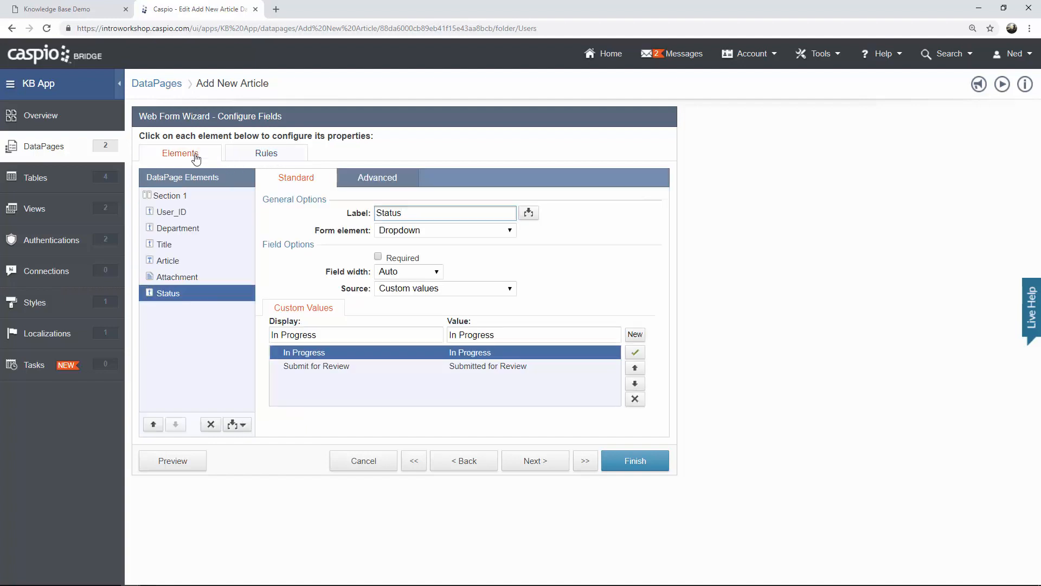
left_click(539, 464)
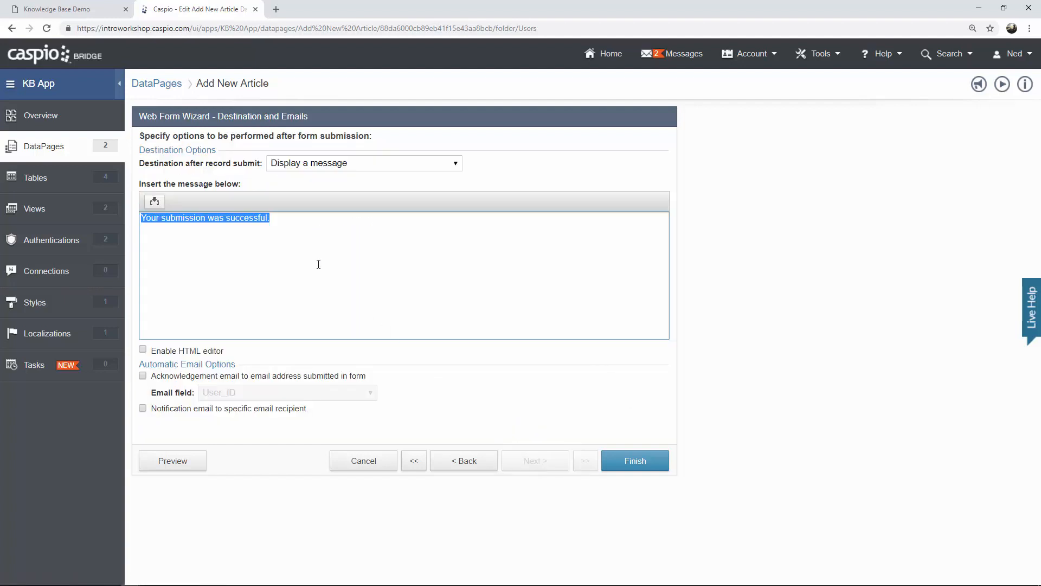
Keep 'Your submission was successful.' as the message and finish the Add New Article DataPage.
left_click(282, 220)
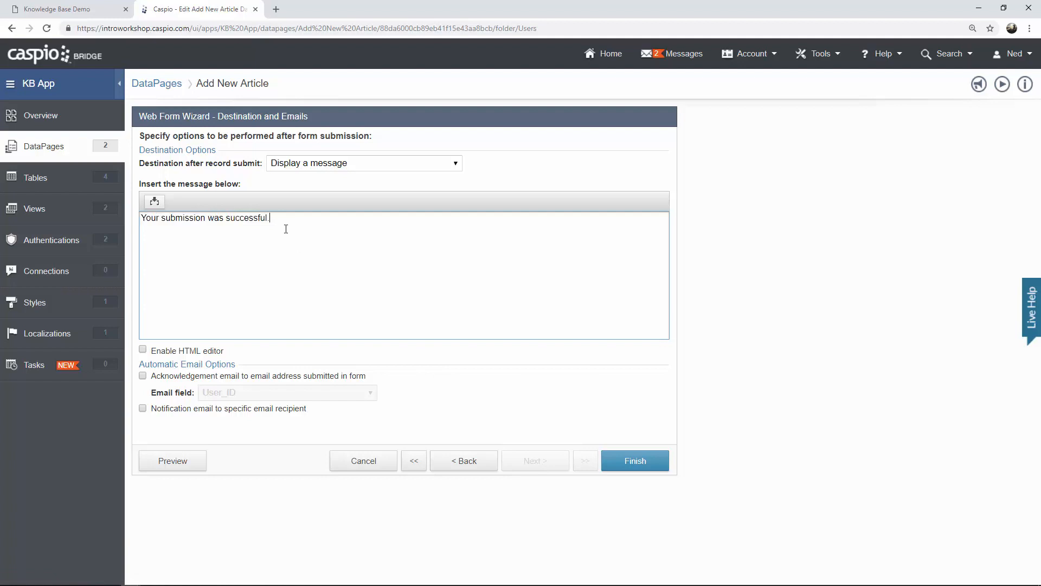
left_click_drag(271, 218, 162, 219)
left_click(298, 220)
left_click(625, 465)
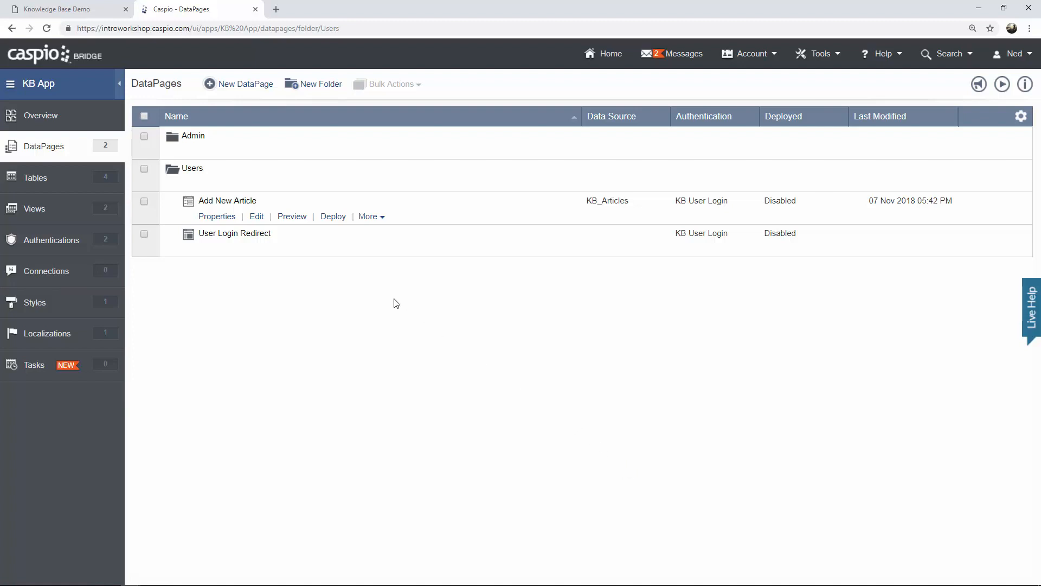
Preview the Add New Article form and enter department Sales and title 'New Pricing'.
left_click(292, 218)
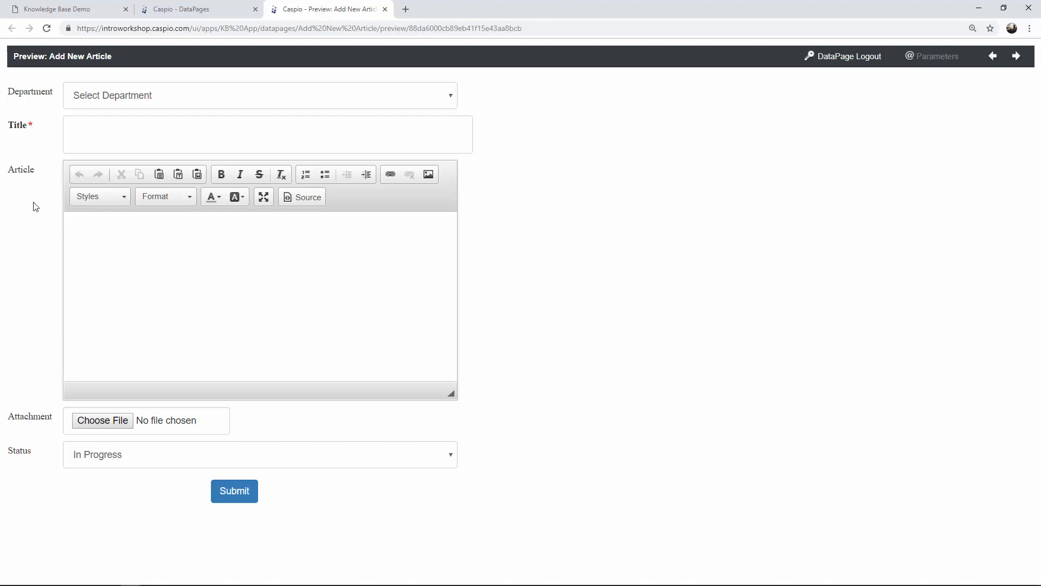
left_click(106, 453)
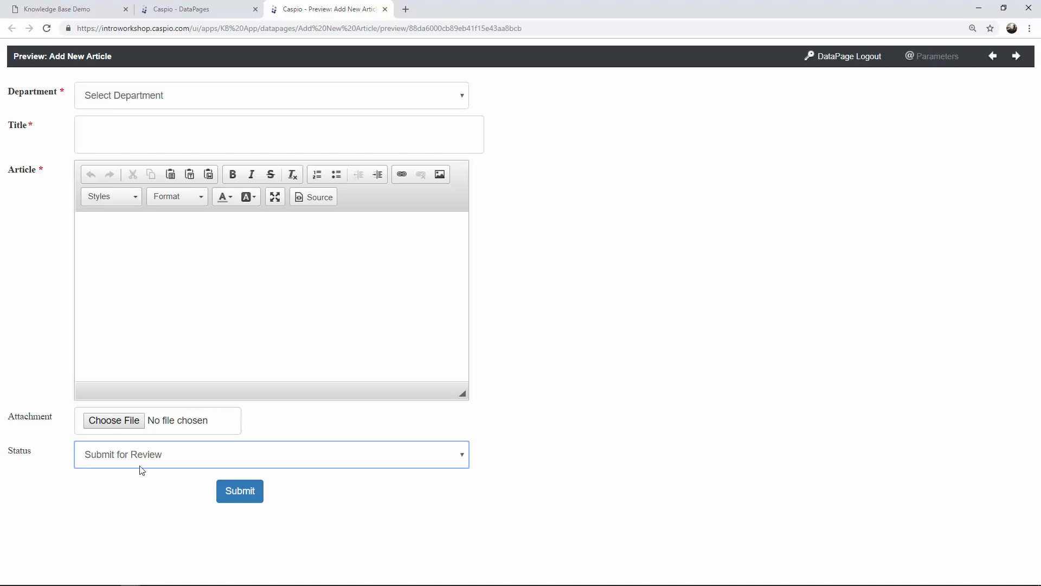
left_click(178, 104)
left_click(159, 163)
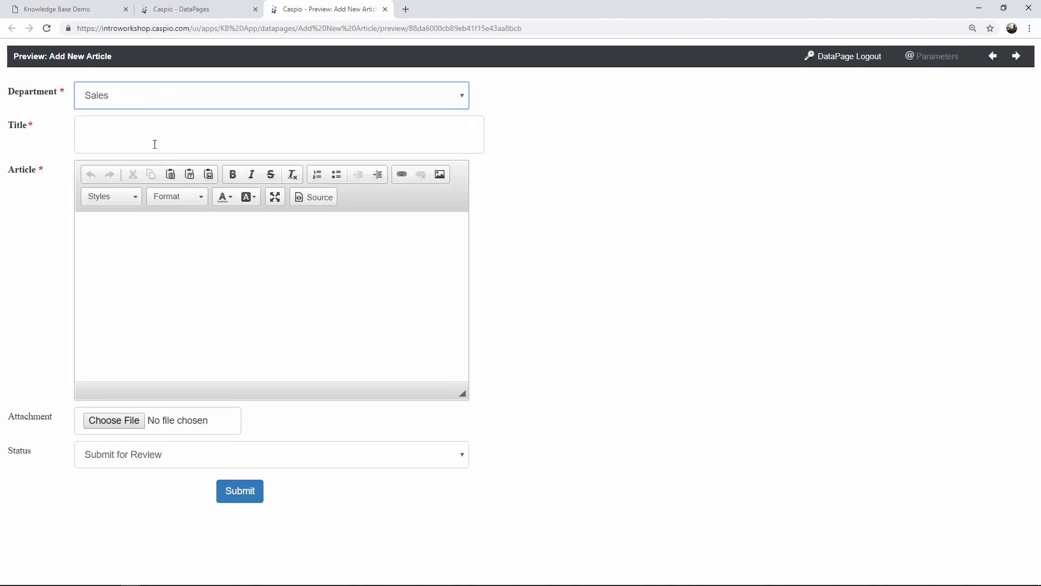
left_click(155, 142)
type("New Pricing")
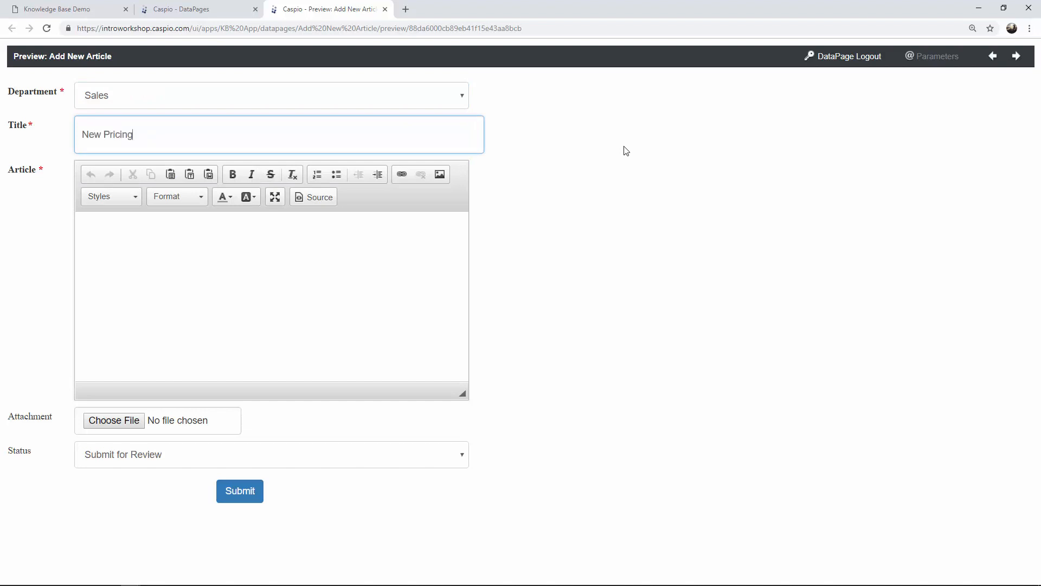
Enter body 'We have rolled out a new pricing plan', set In Progress, submit, and close preview.
left_click(411, 277)
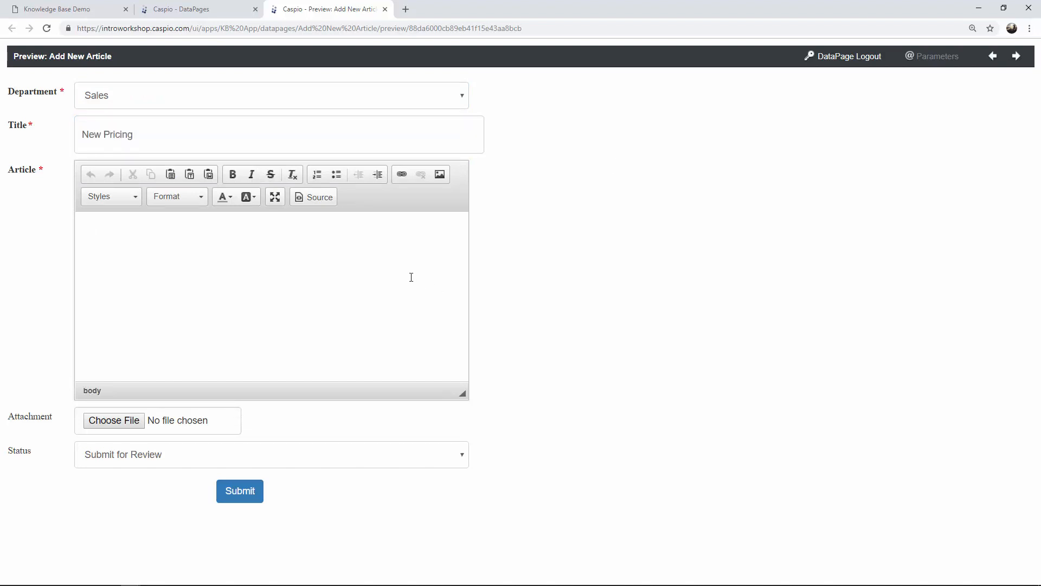
type("We have rolled out a new pricing plan.")
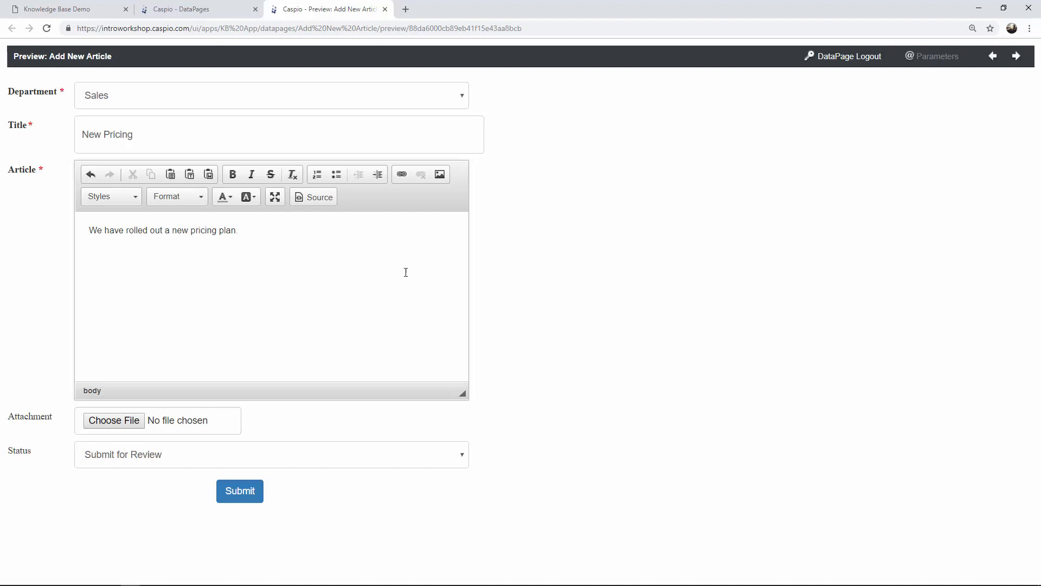
left_click(142, 458)
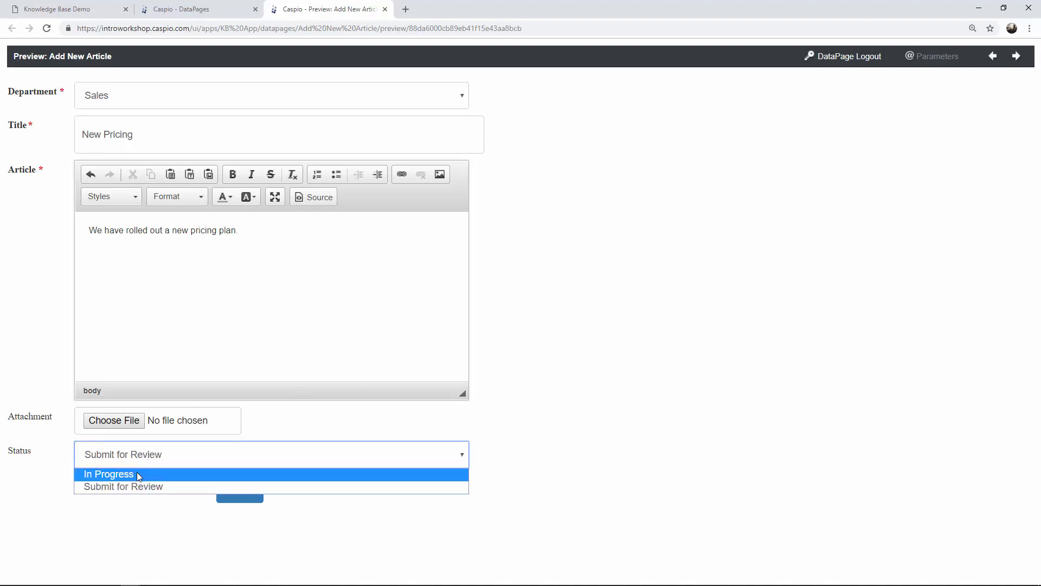
left_click(137, 474)
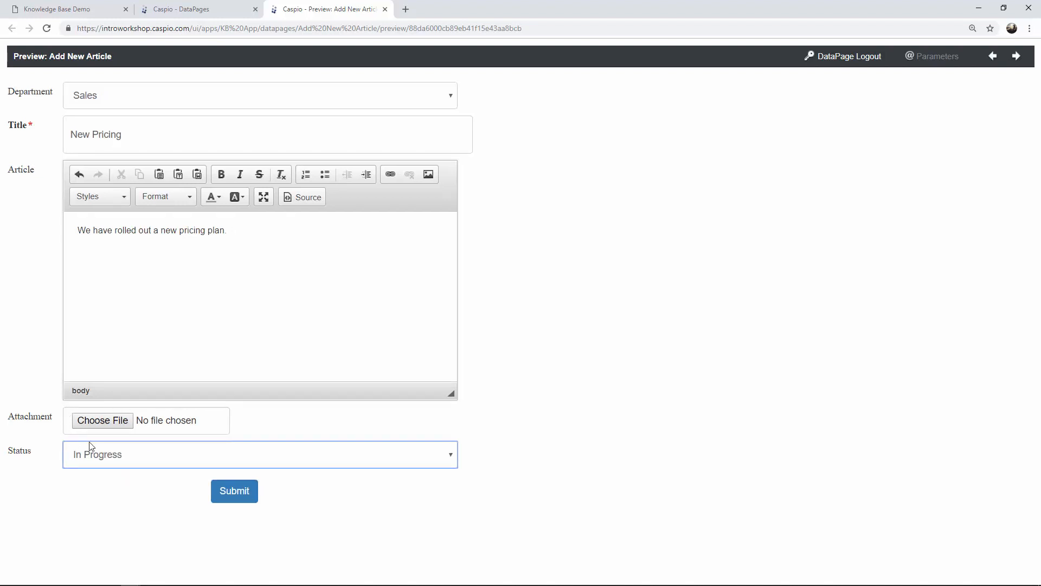
left_click(233, 498)
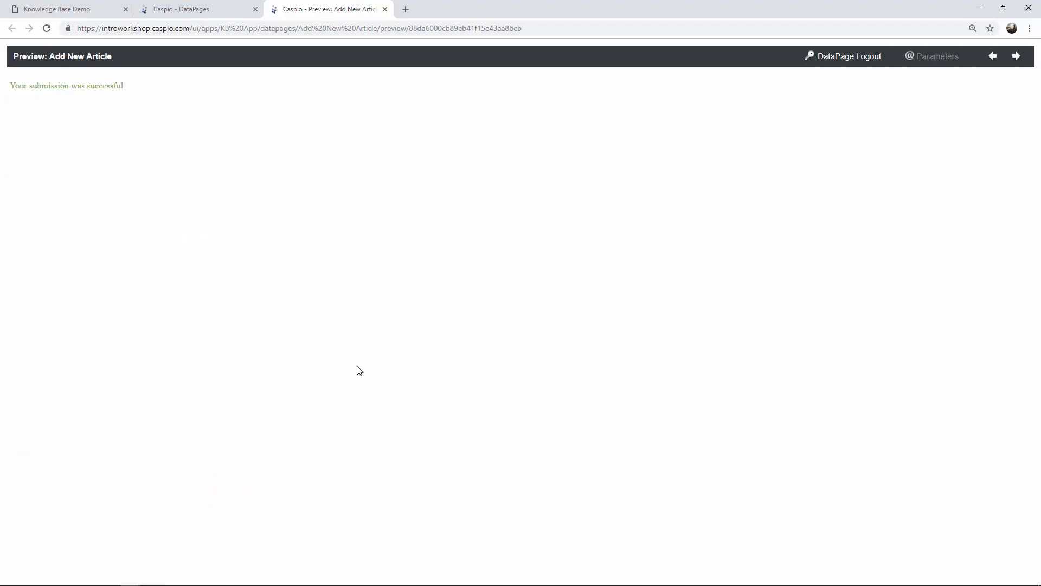
left_click(385, 9)
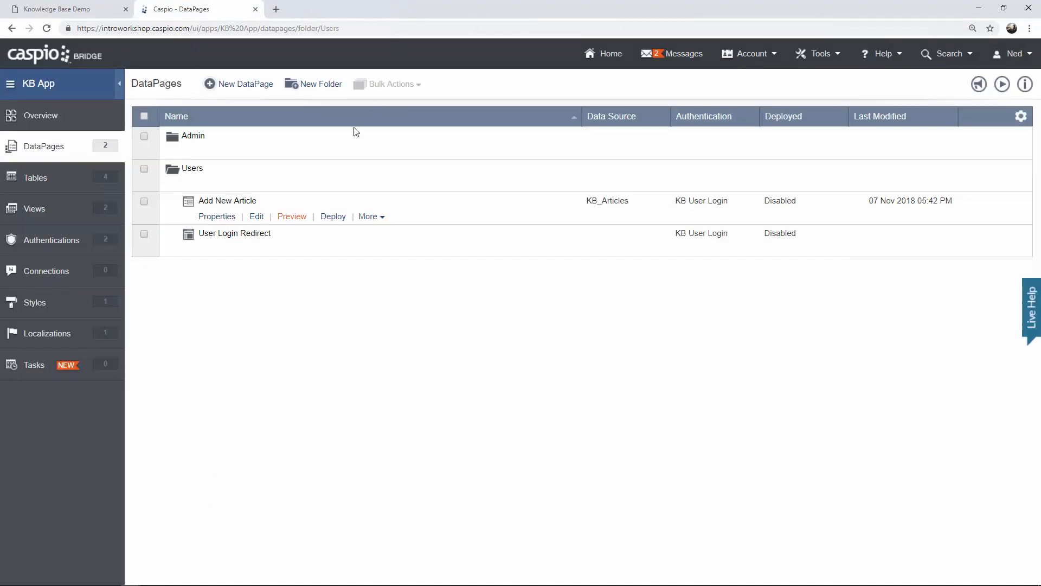
Check the New Pricing record in KB_Articles, then open the knowledge base's Pending page.
left_click(57, 178)
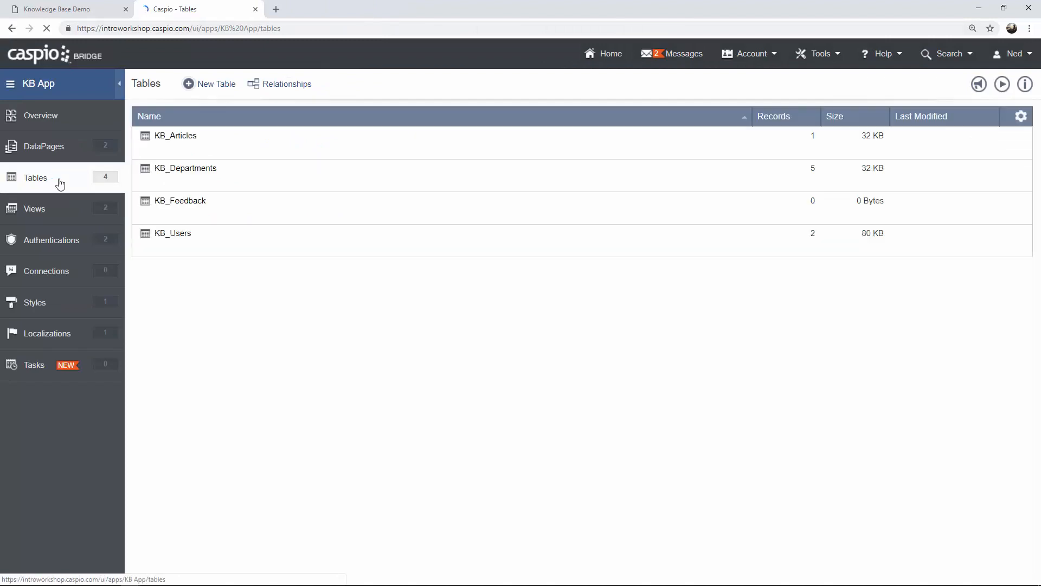
left_click(216, 153)
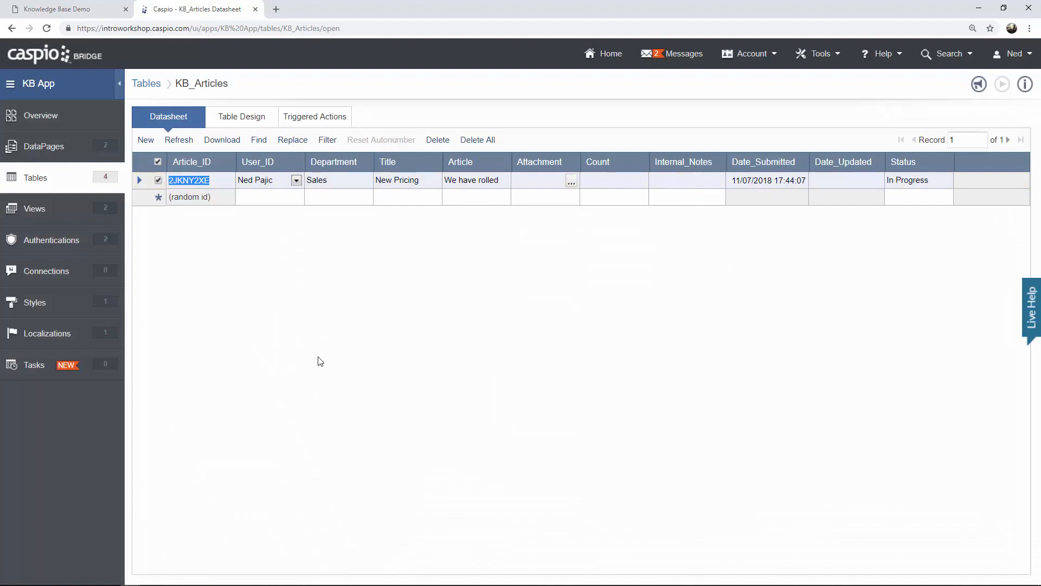
left_click(73, 156)
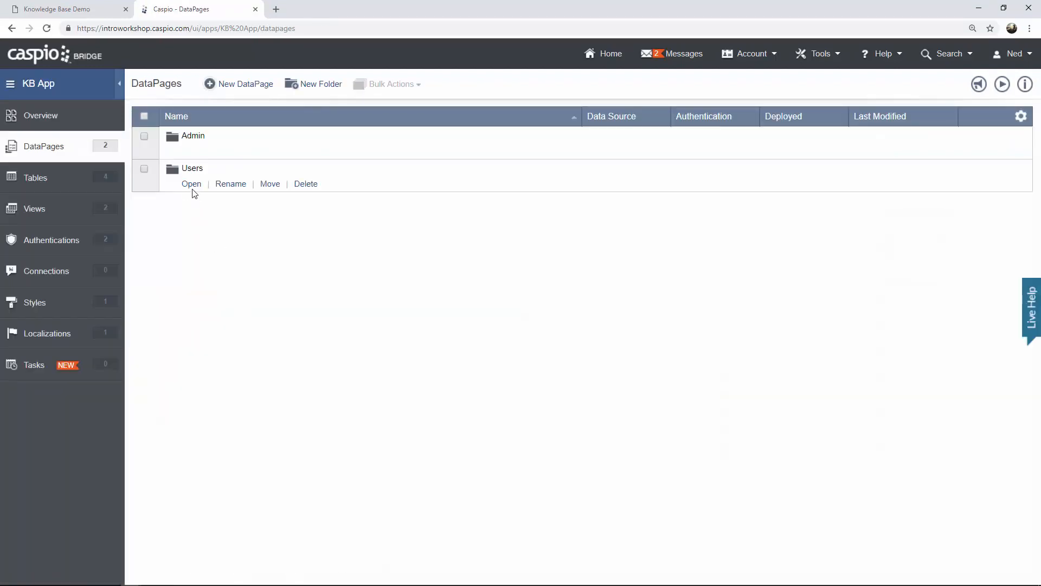
left_click(191, 183)
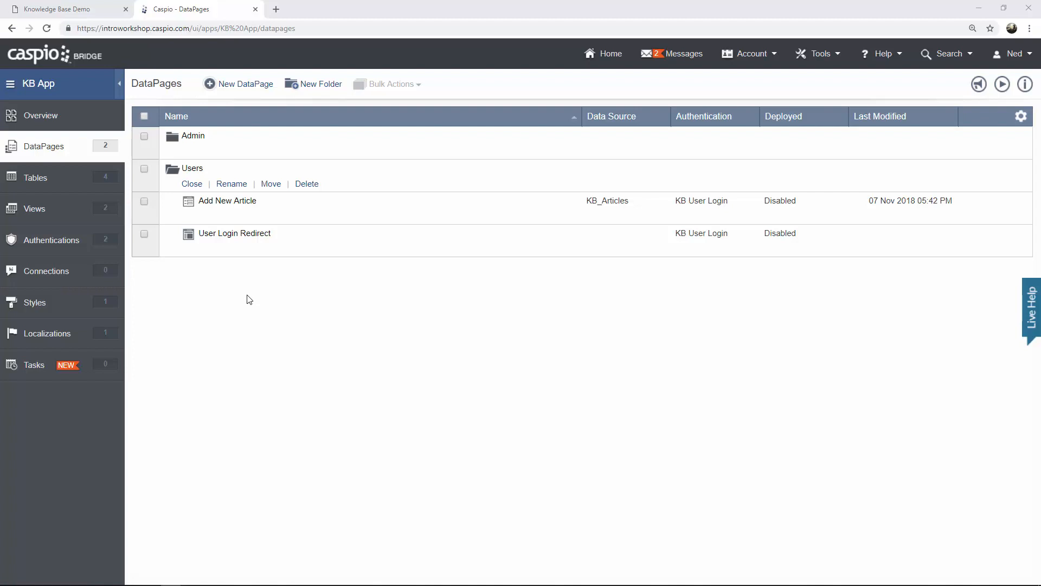
left_click(74, 11)
left_click(55, 205)
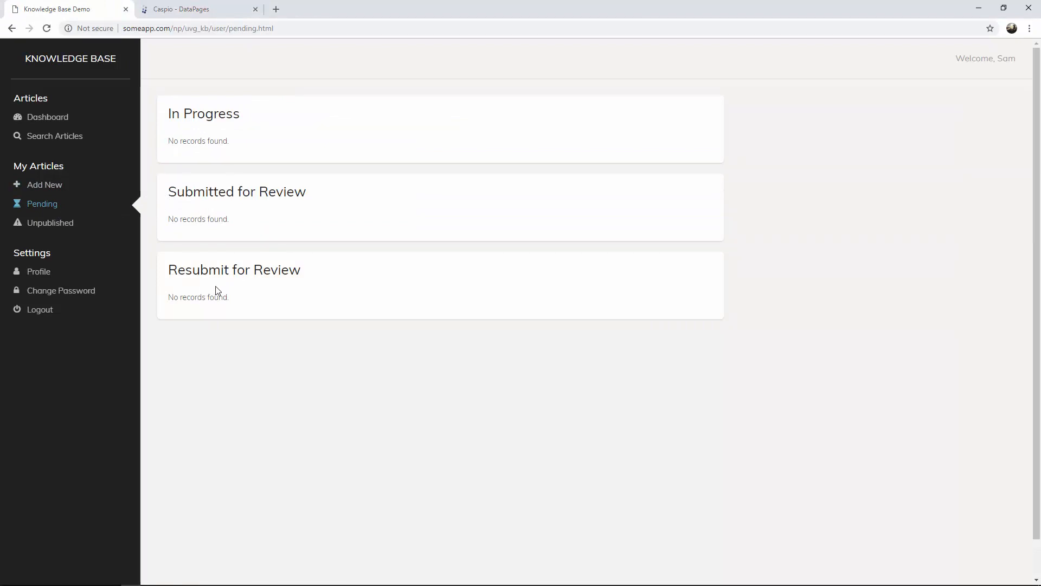
Check the empty Unpublished Articles page, then go back to the Caspio DataPages list.
left_click(67, 224)
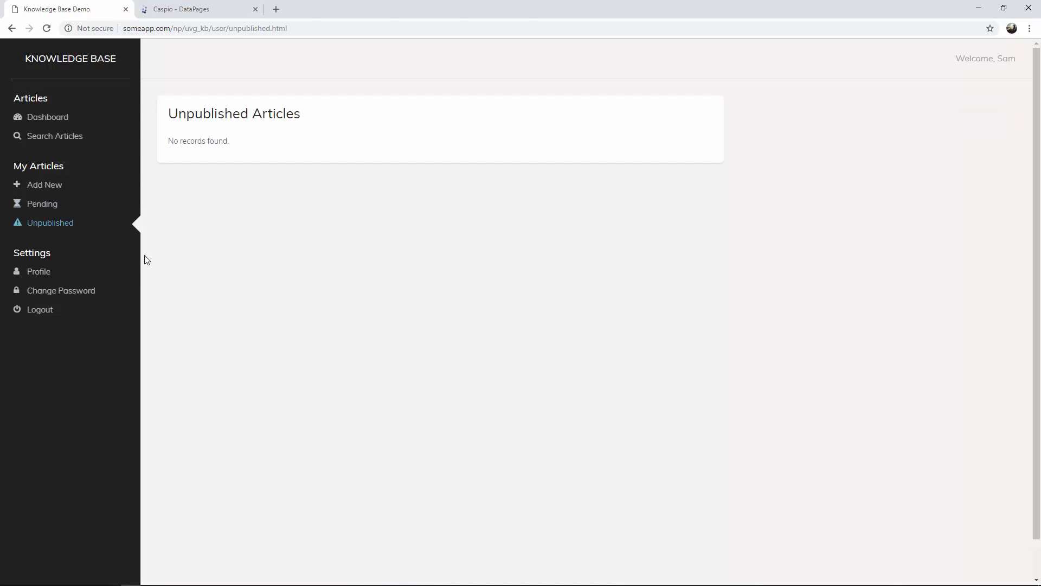
left_click(199, 10)
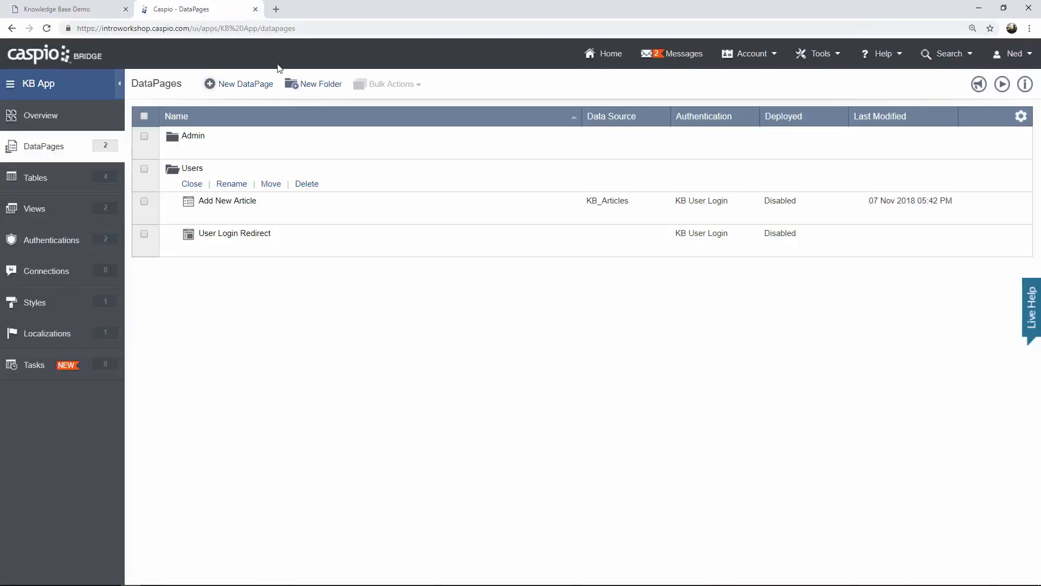
Start a new DataPage as a Tabular report.
left_click(247, 85)
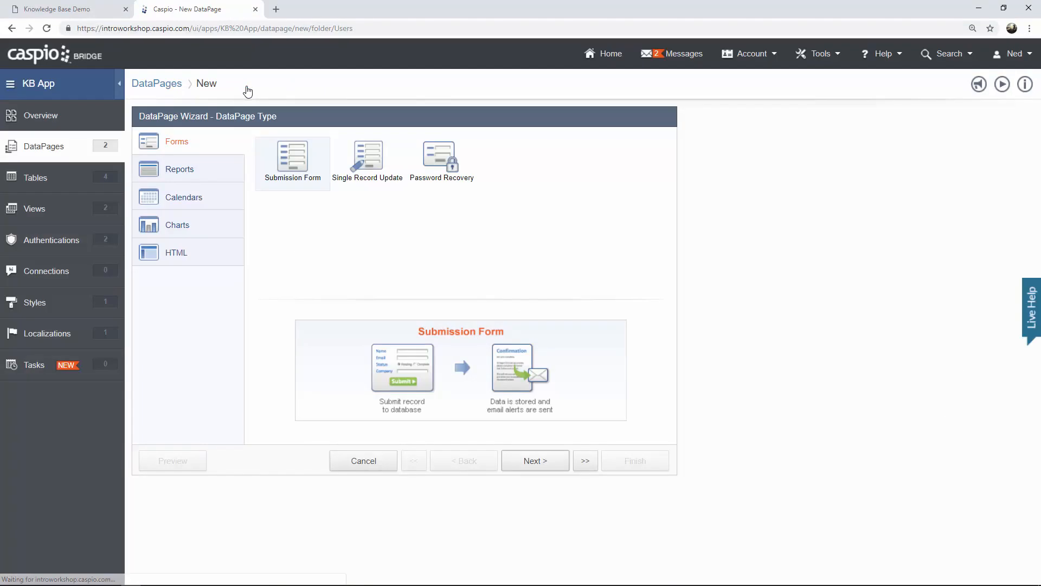
left_click(216, 176)
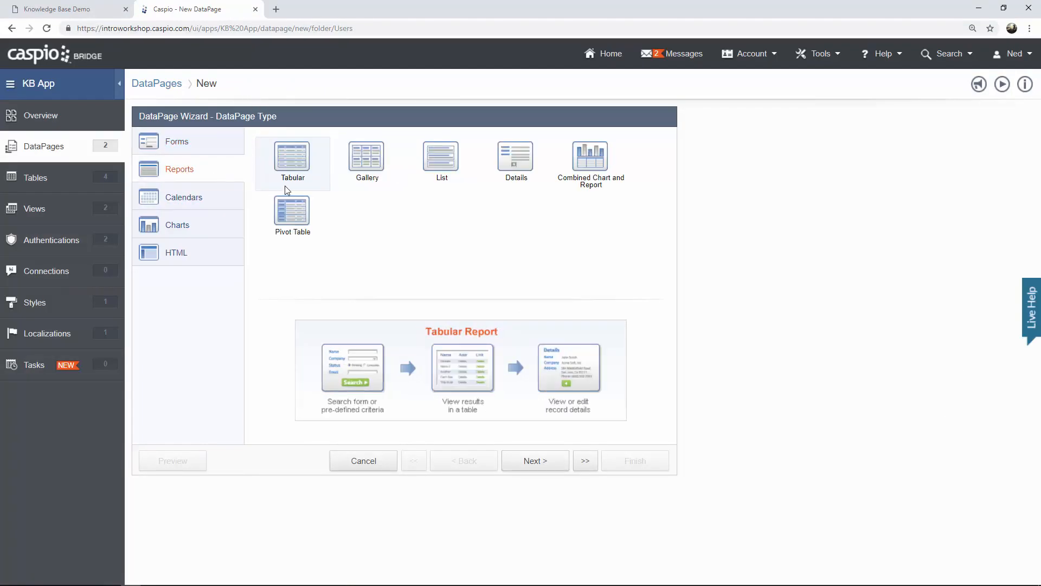
left_click(536, 465)
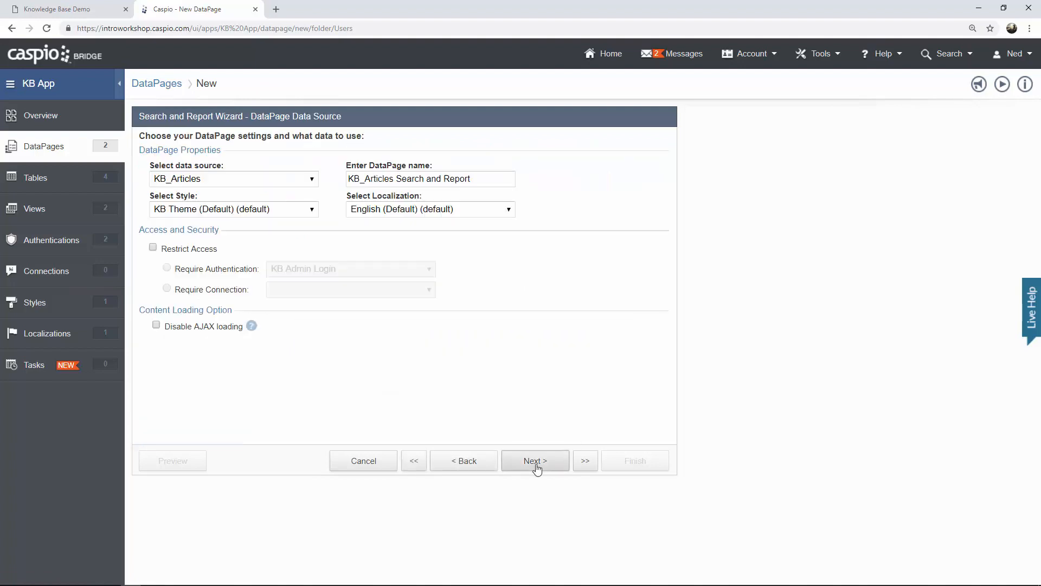
Keep KB_Articles as data source, name it 'In Progress', and restrict access to KB User Login.
left_click(296, 184)
left_click(295, 183)
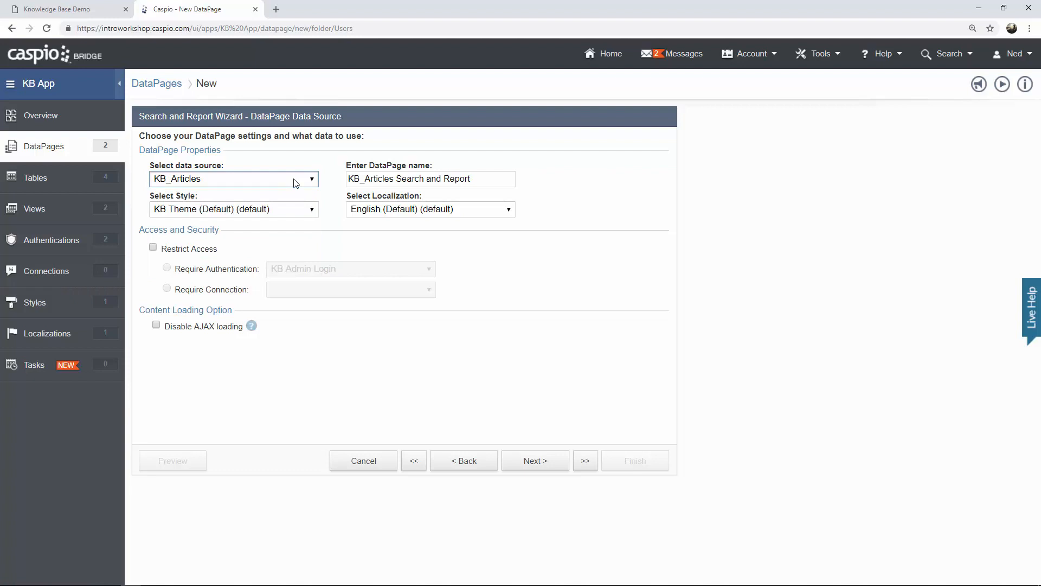
key("Tab")
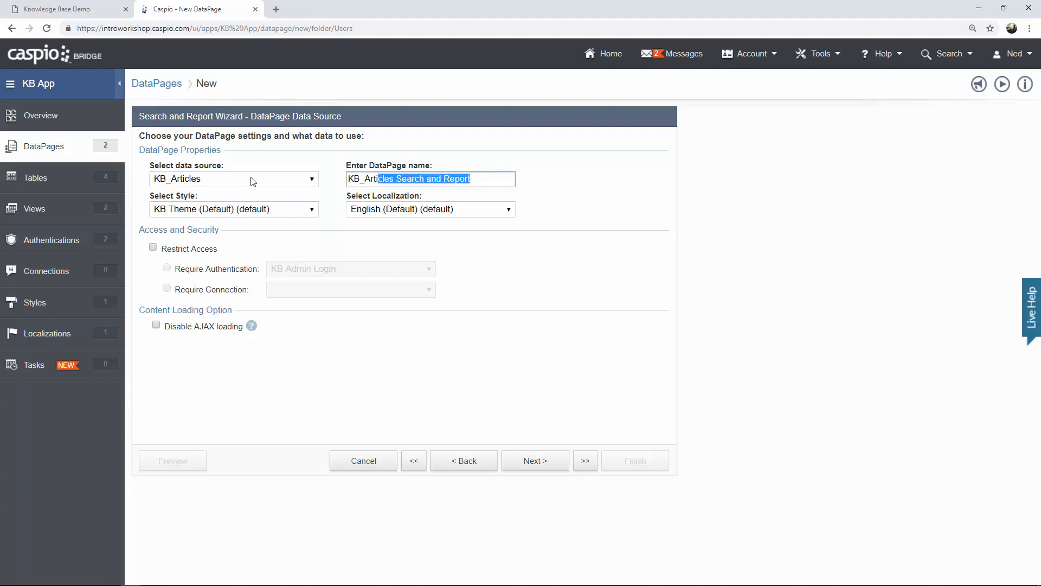
type("In Progress")
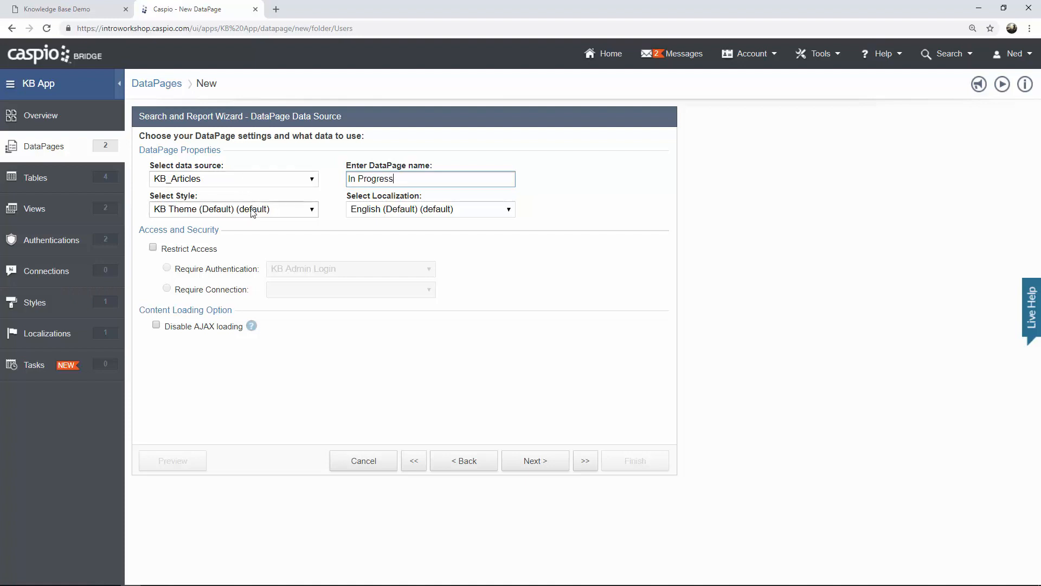
left_click(196, 250)
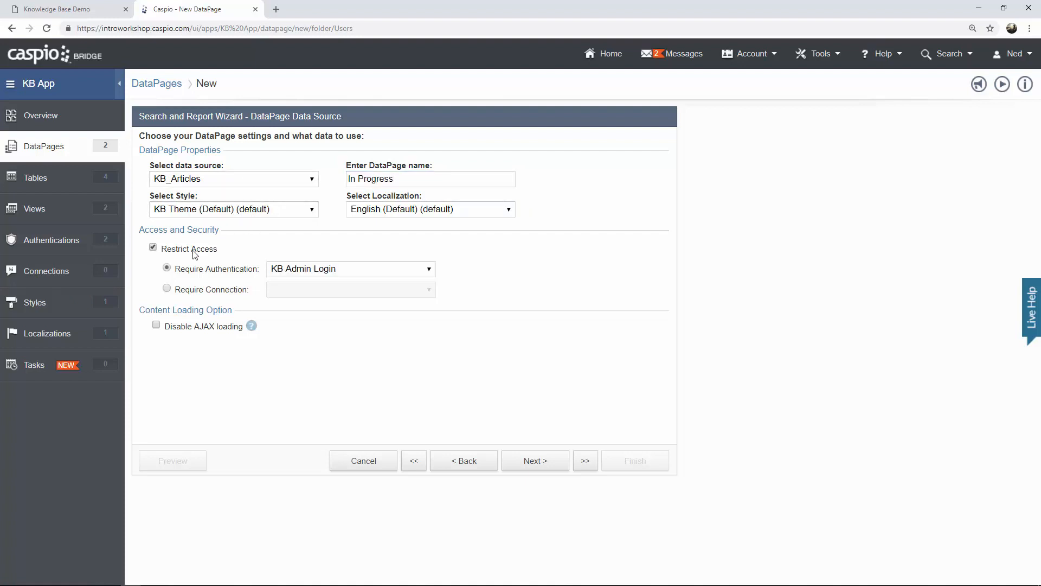
left_click(293, 272)
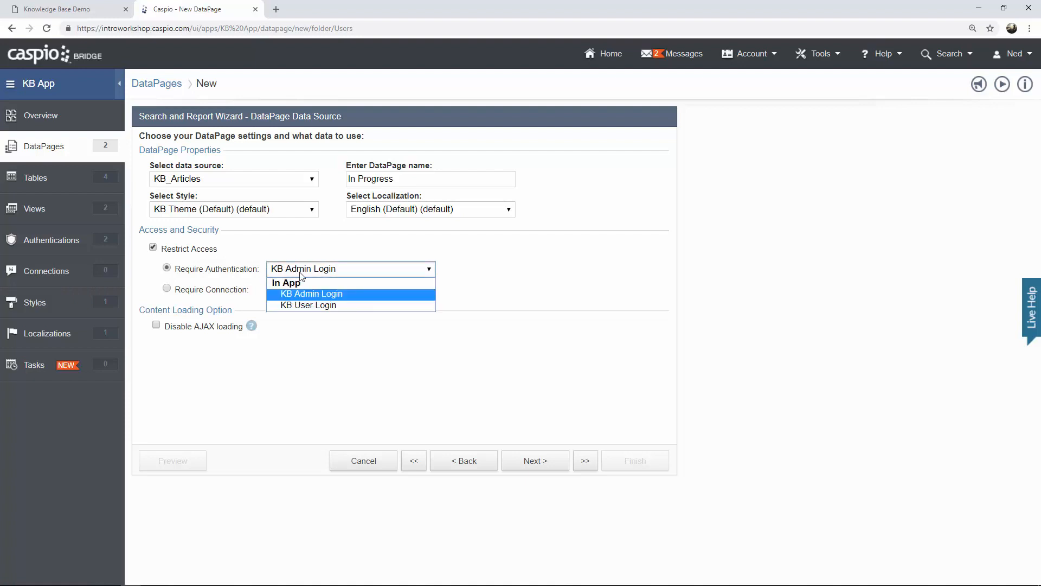
left_click(312, 302)
left_click(529, 461)
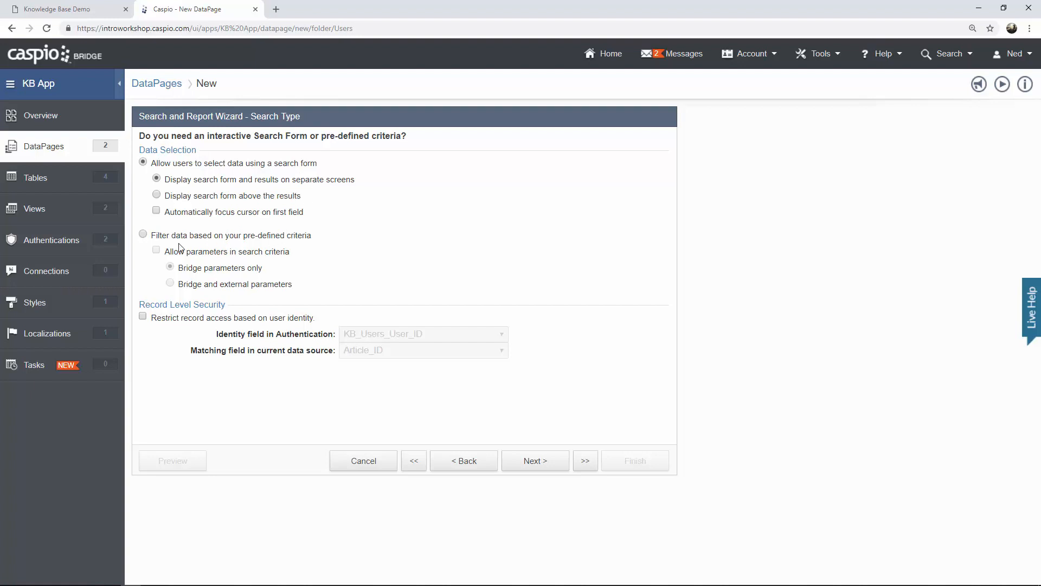
Use pre-defined criteria filtering with record-level access matched on the User_ID field.
left_click(143, 235)
left_click(143, 316)
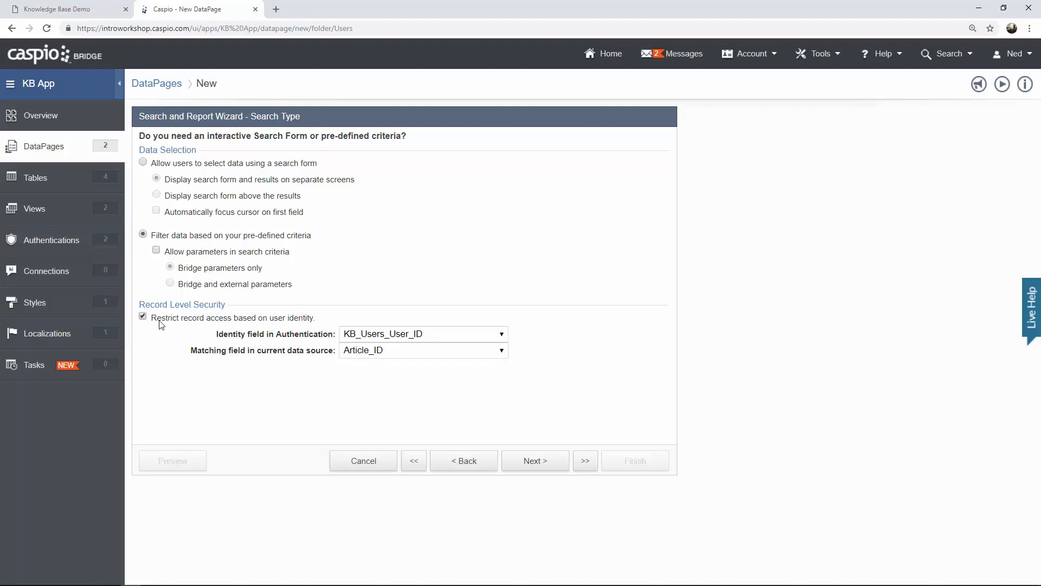
left_click(371, 351)
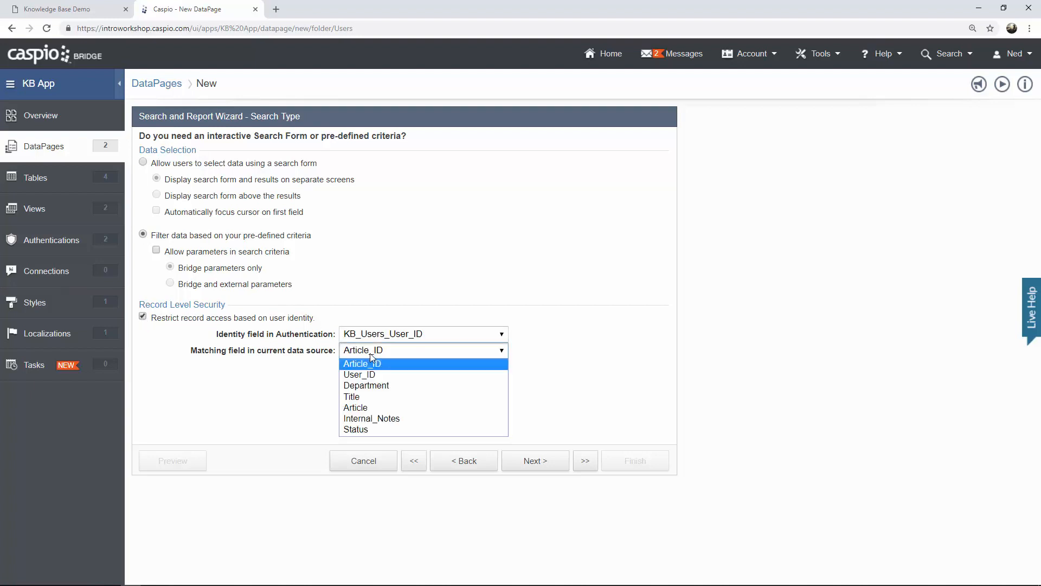
left_click(369, 381)
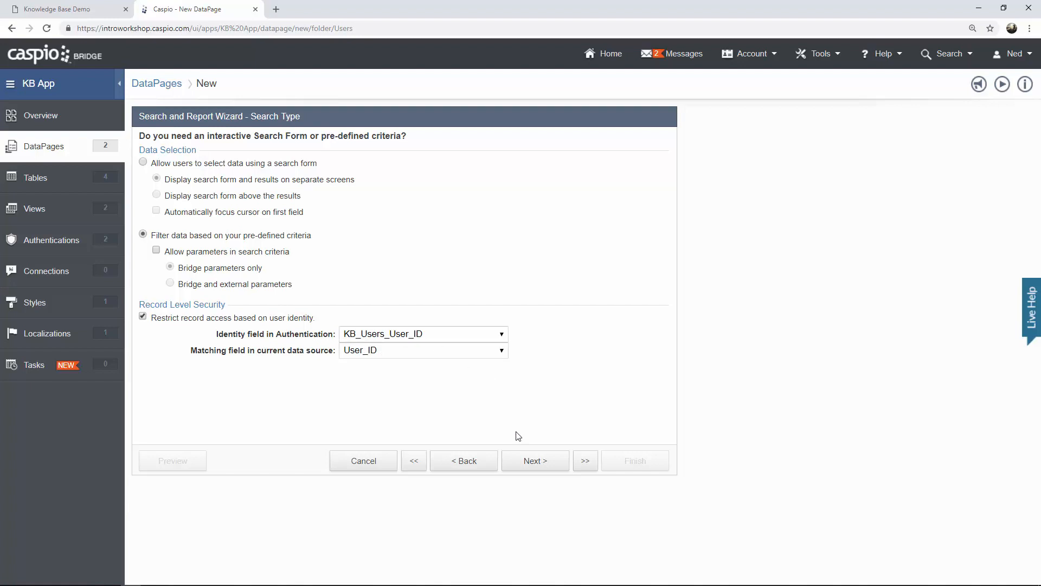
left_click(530, 461)
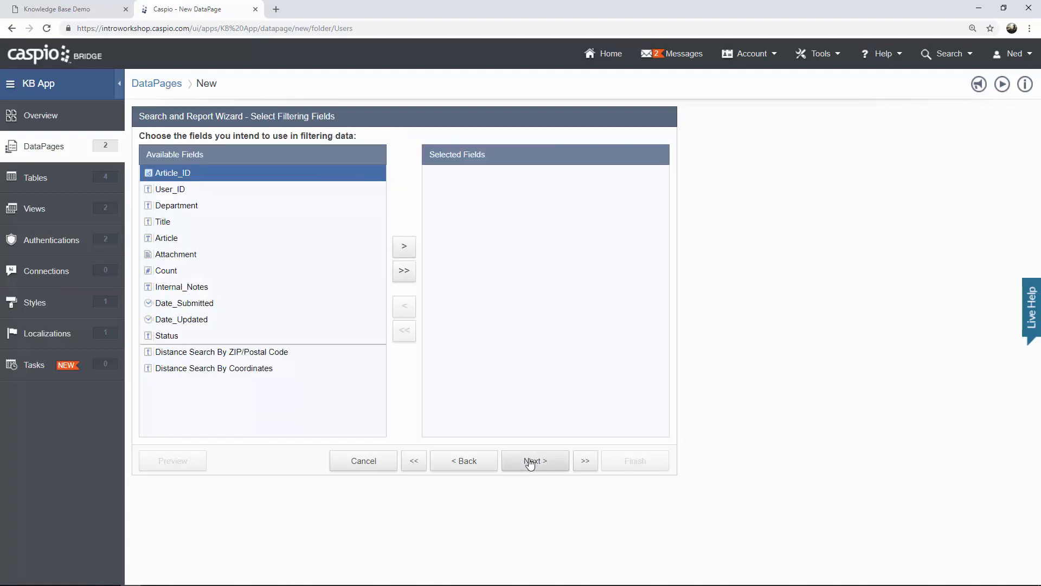
Add Status as the filtering field with an Equal value of 'In Progress'.
left_click(210, 338)
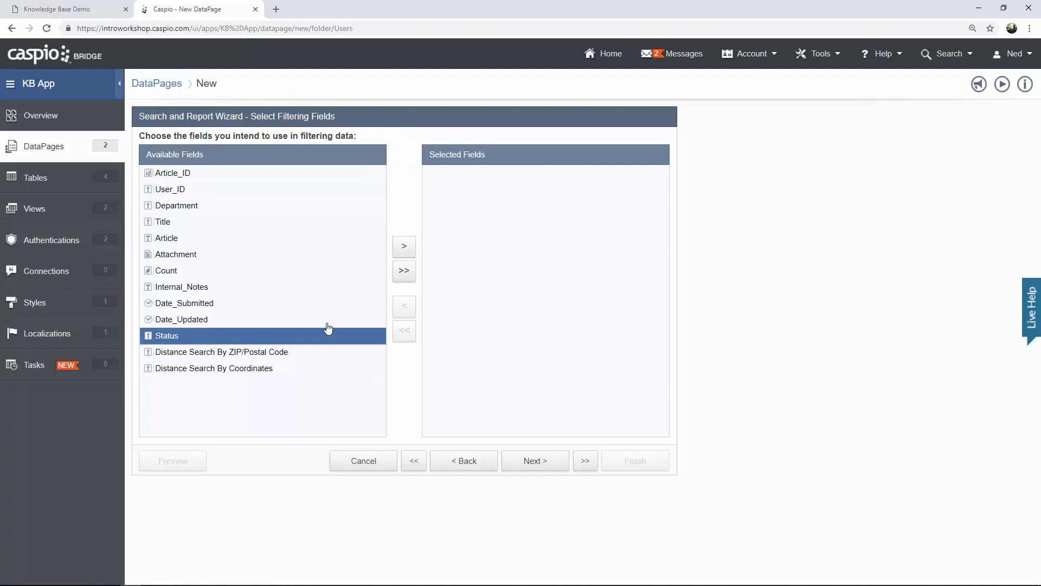
left_click(404, 247)
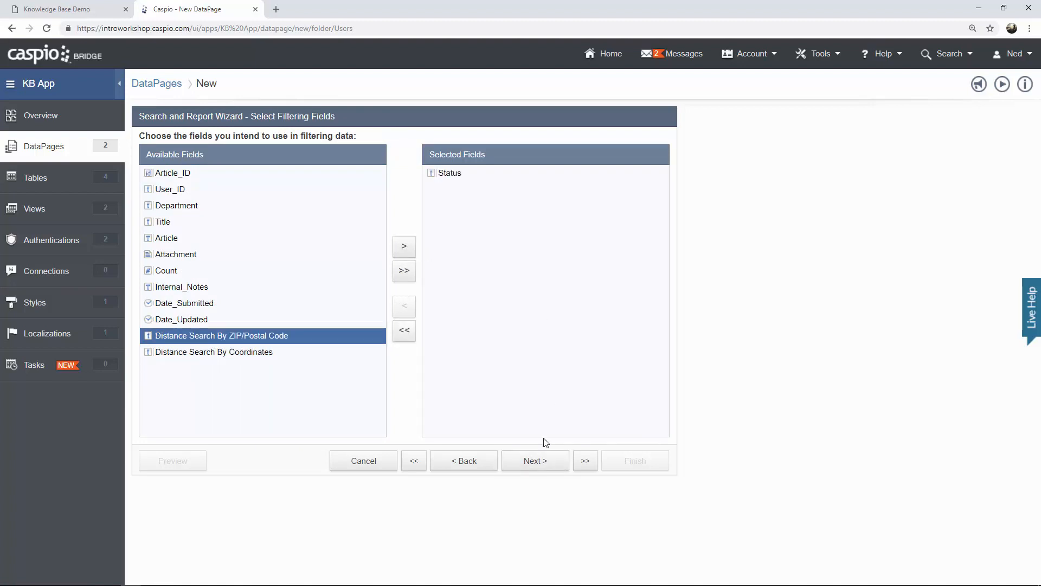
left_click(535, 461)
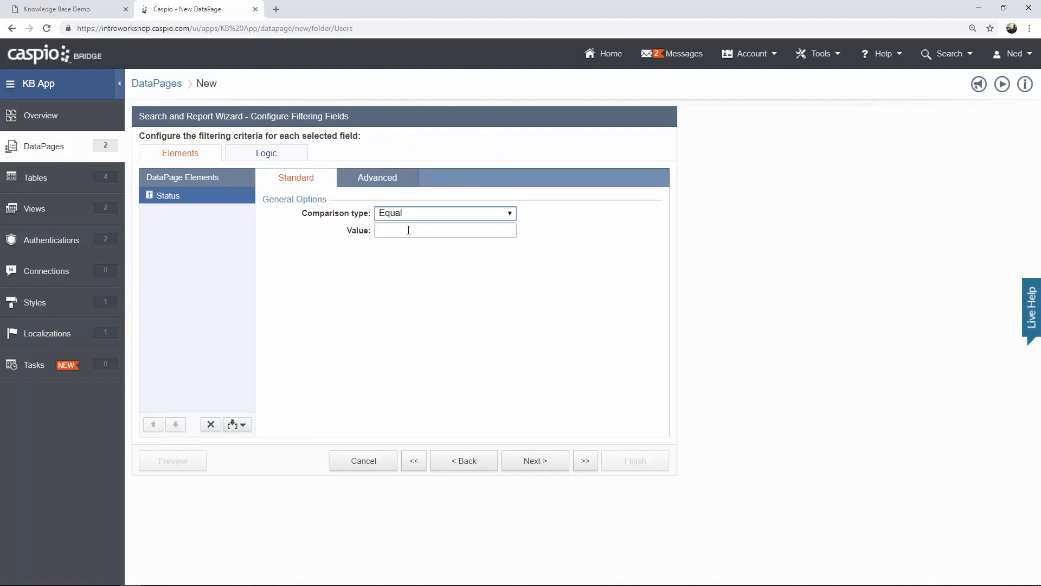
left_click(408, 228)
type("In Progress")
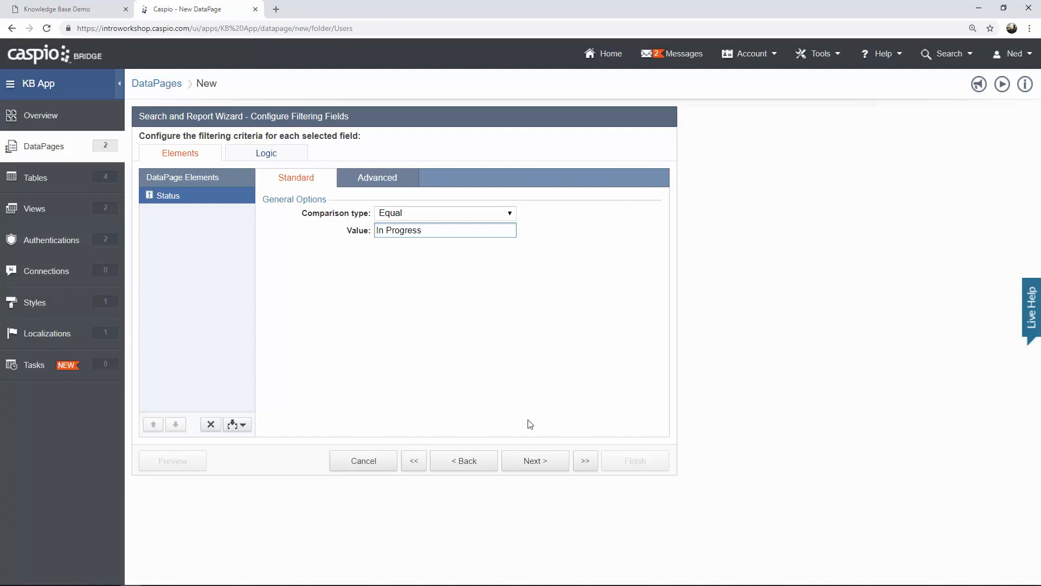
left_click(532, 462)
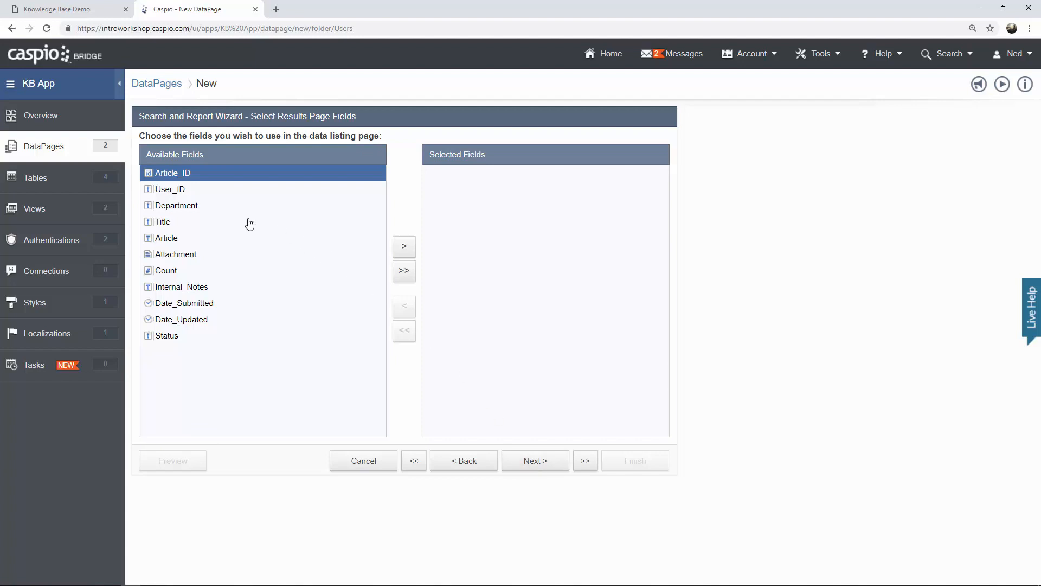
Add Title, Department and Date_Submitted to the results page fields.
left_click(201, 223)
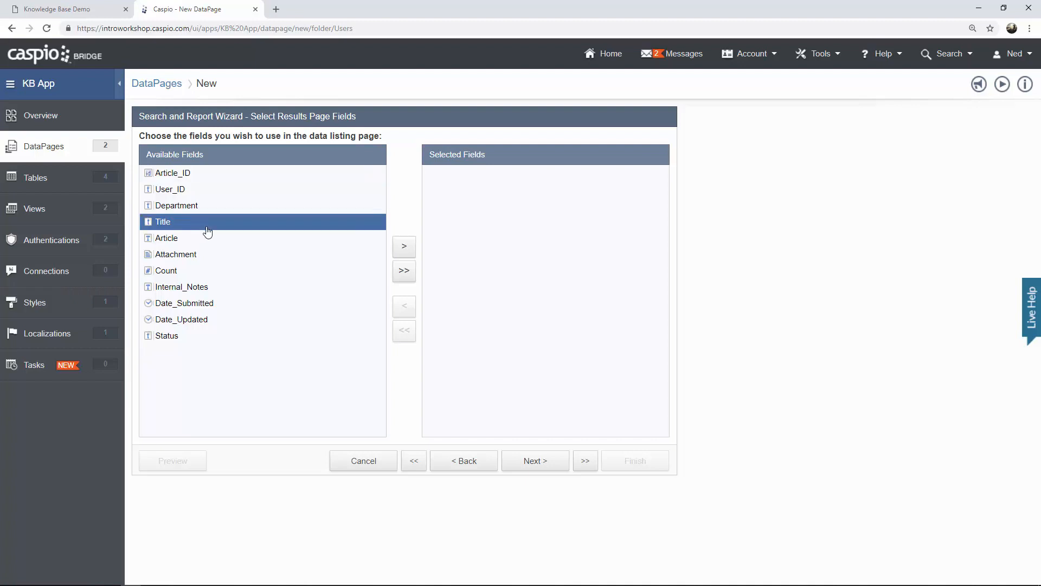
left_click(406, 247)
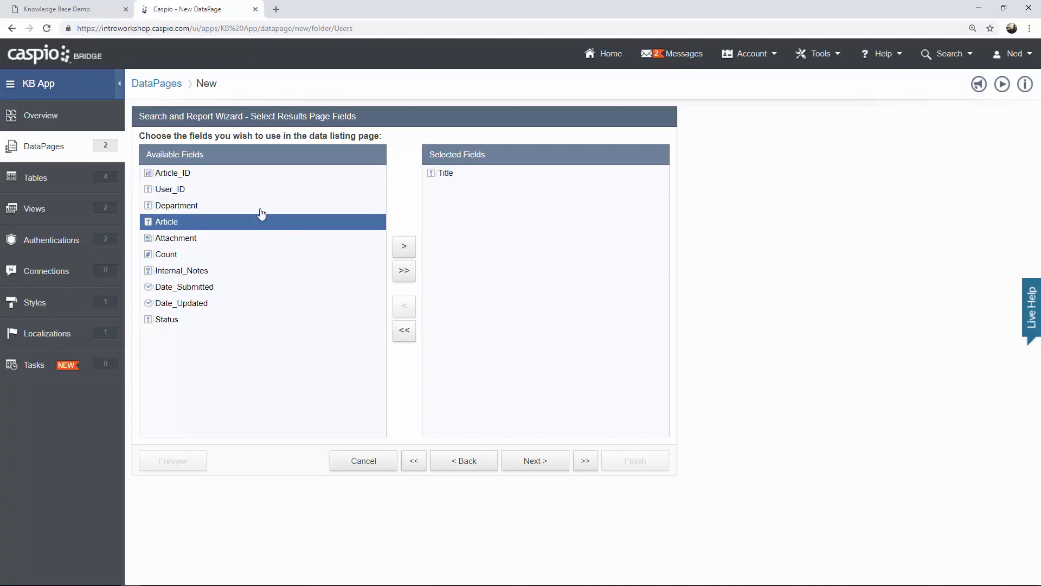
left_click(260, 209)
left_click(395, 248)
left_click(210, 272)
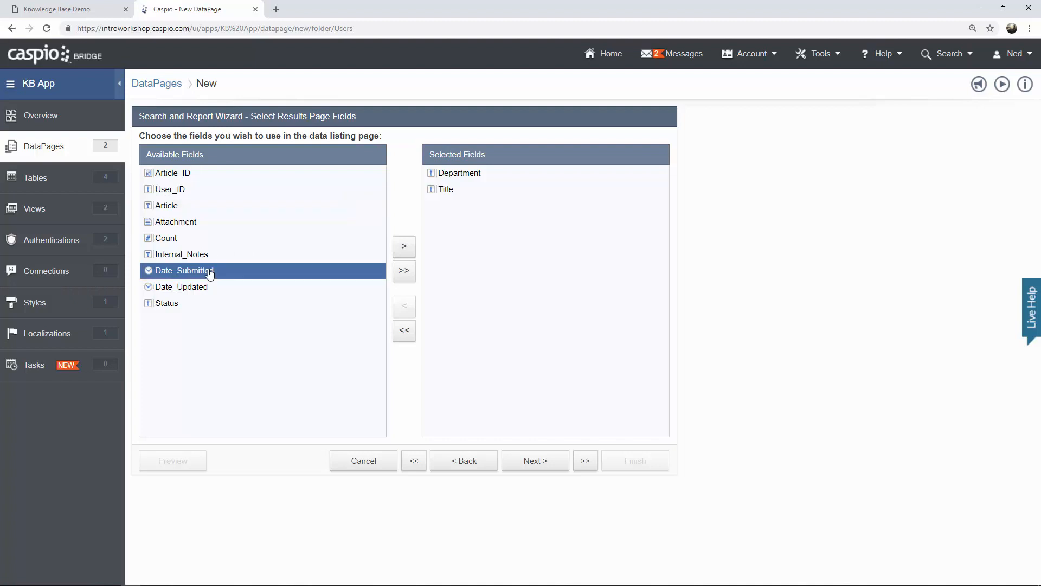
left_click(403, 247)
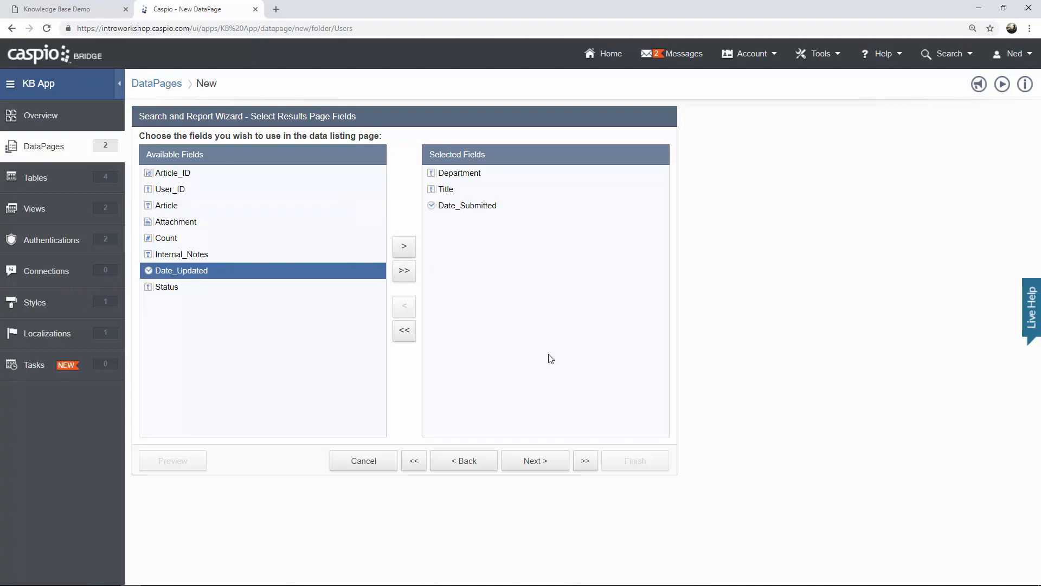
Accept the default results options, 25 records per page, and keep the details page enabled.
left_click(541, 466)
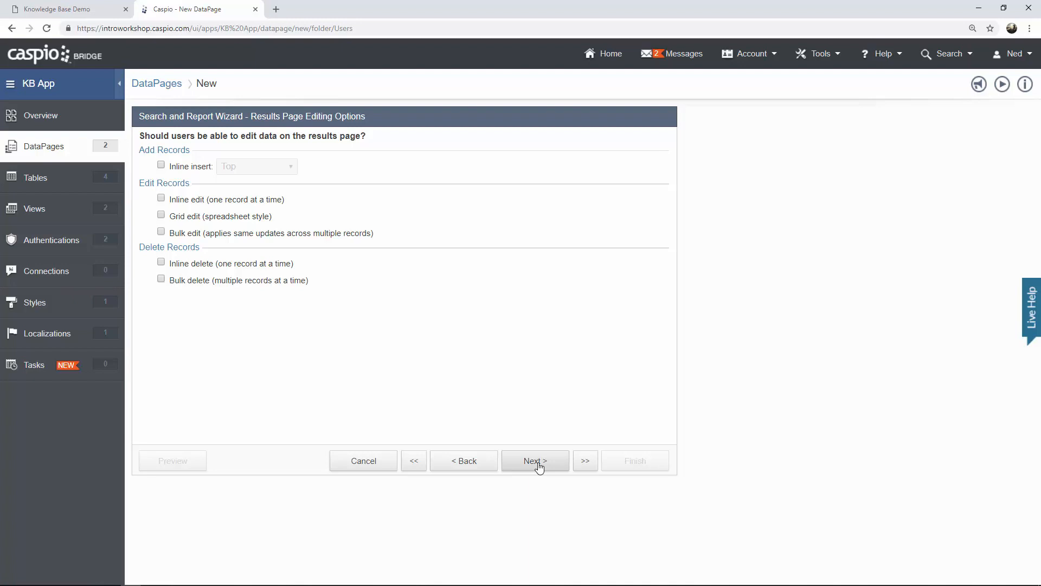
left_click(539, 466)
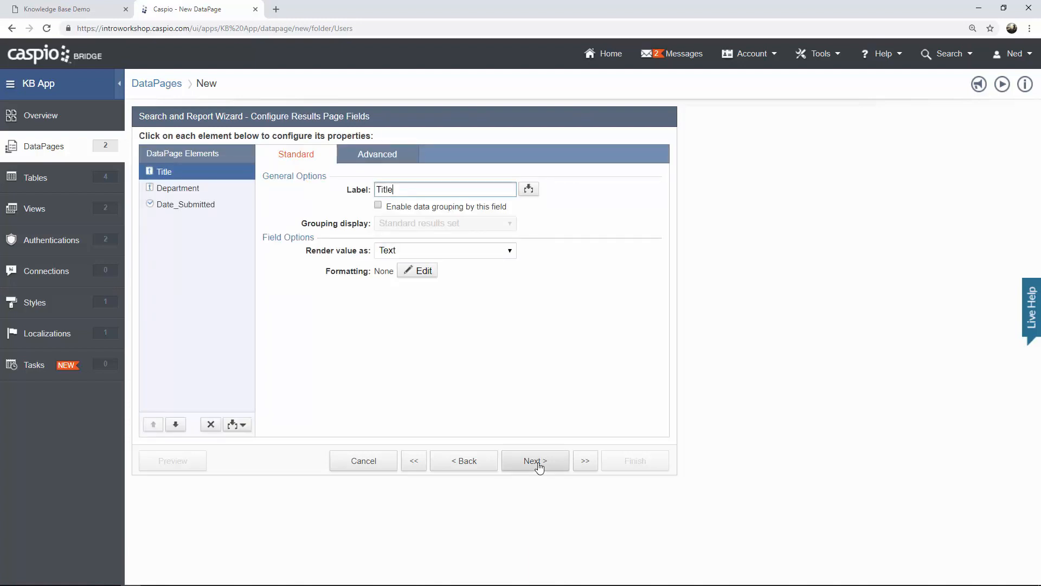
left_click(539, 466)
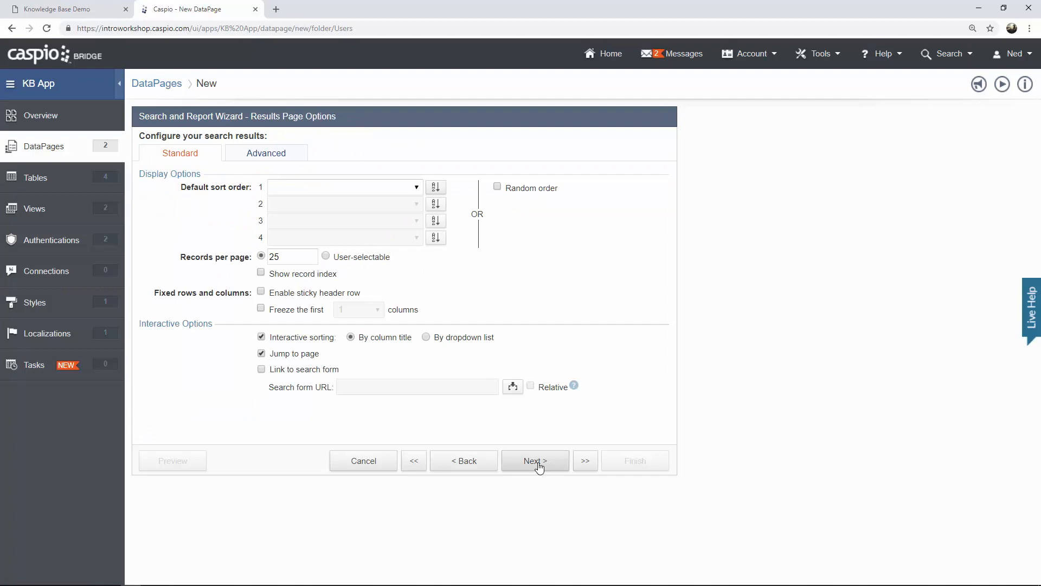
double_click(285, 258)
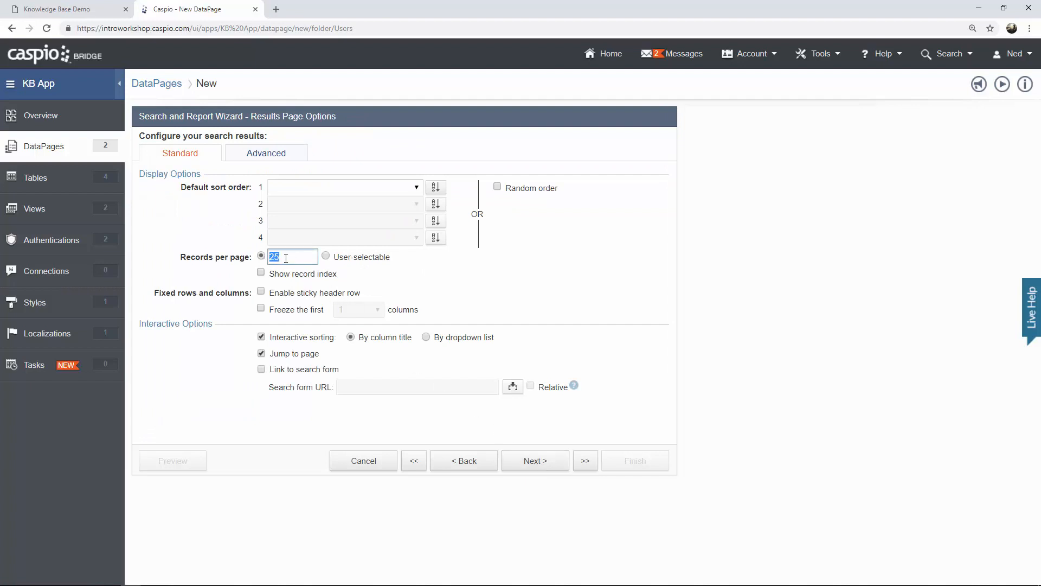
left_click(286, 259)
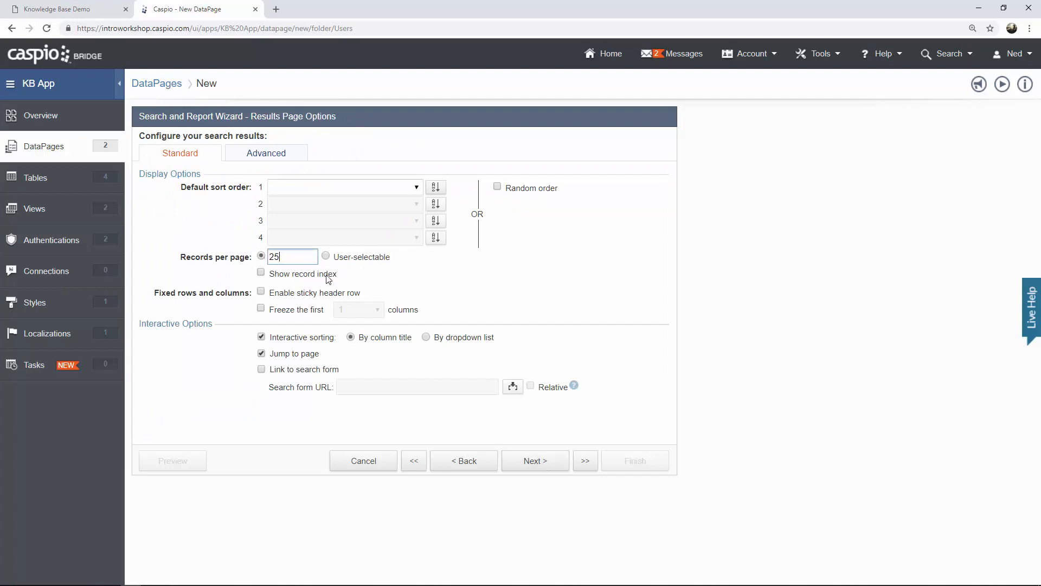
left_click(538, 466)
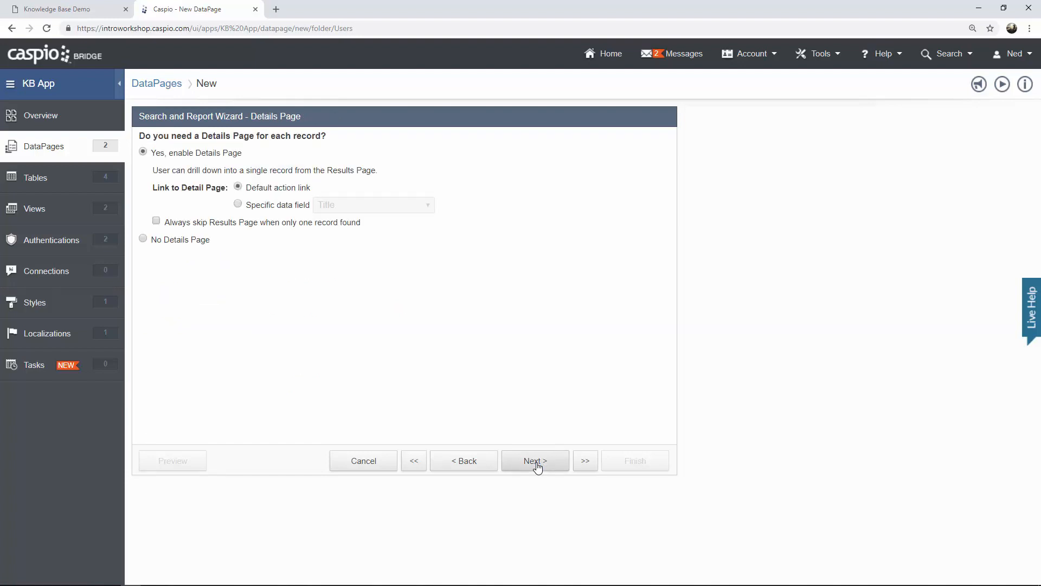
left_click(538, 467)
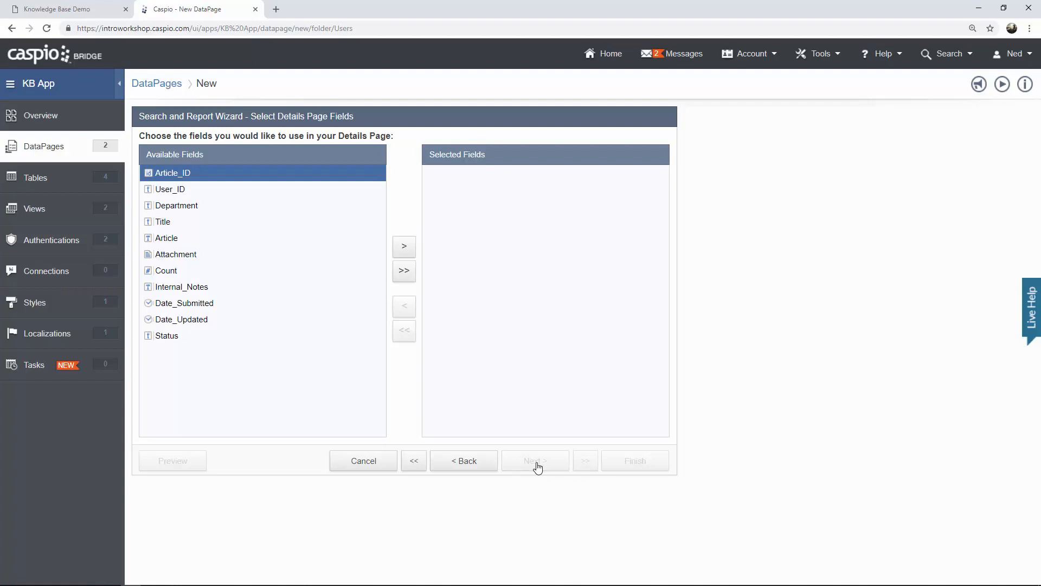
Add Department, Title, Article, Attachment, Status, Date_Submitted and Date_Updated as details page fields.
left_click(204, 209)
left_click(404, 251)
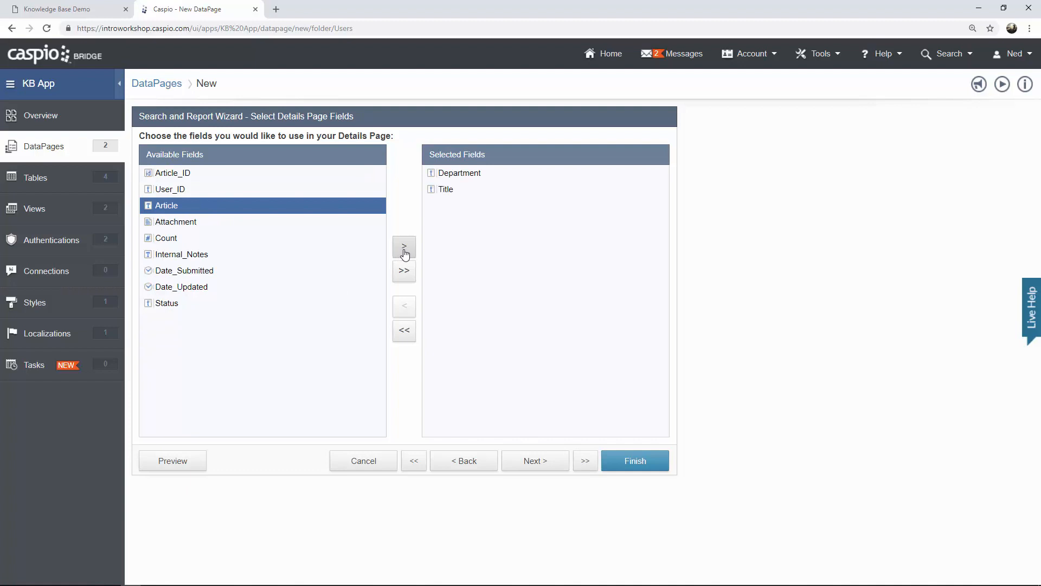
left_click(404, 250)
left_click(404, 250)
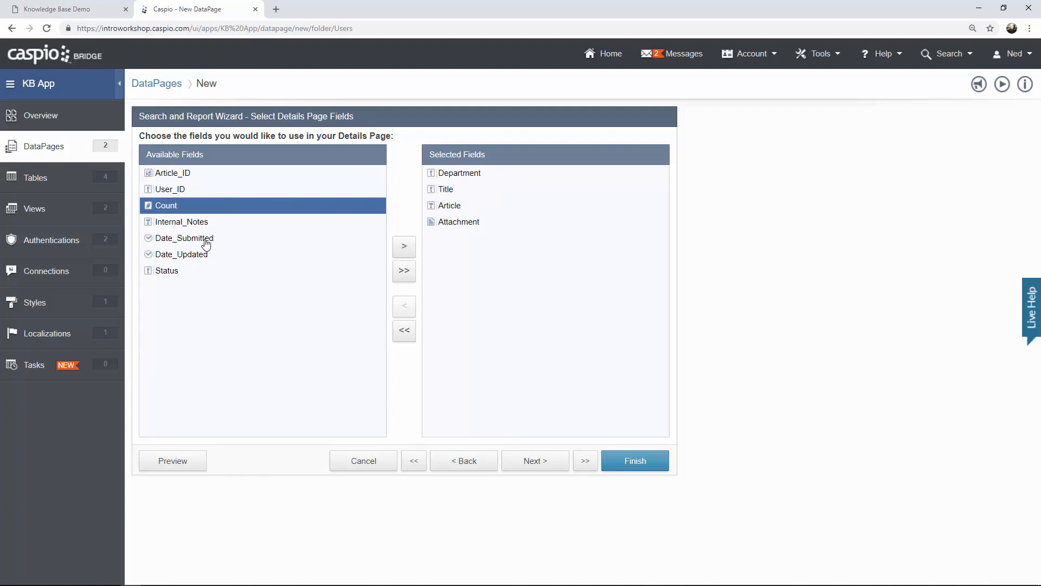
left_click(179, 272)
left_click(413, 251)
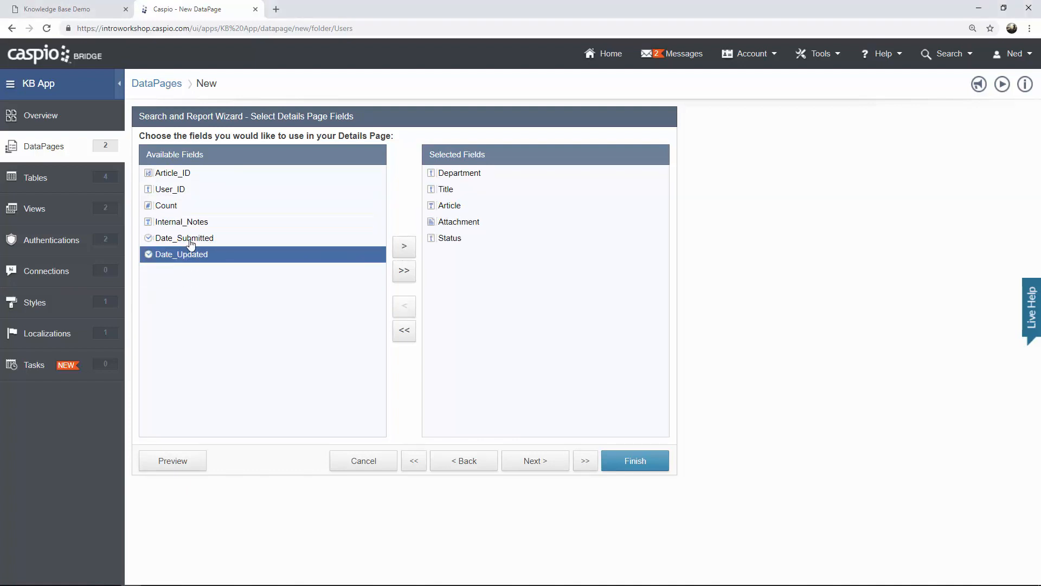
left_click(190, 239)
left_click(403, 250)
left_click(404, 251)
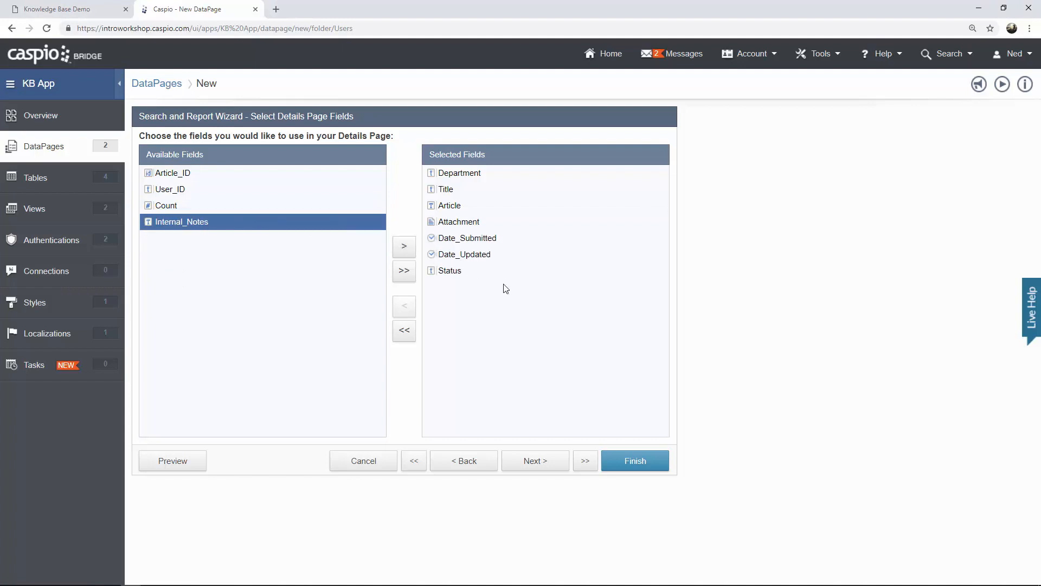
left_click(543, 464)
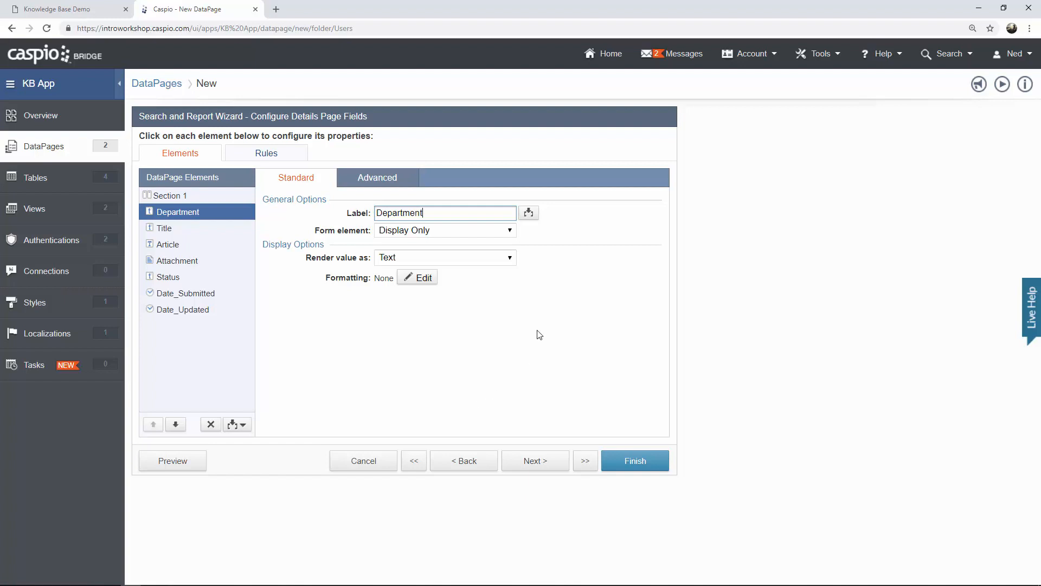
Make Department a dropdown filled from the KB_Departments lookup table's Departments field.
left_click(459, 232)
left_click(437, 296)
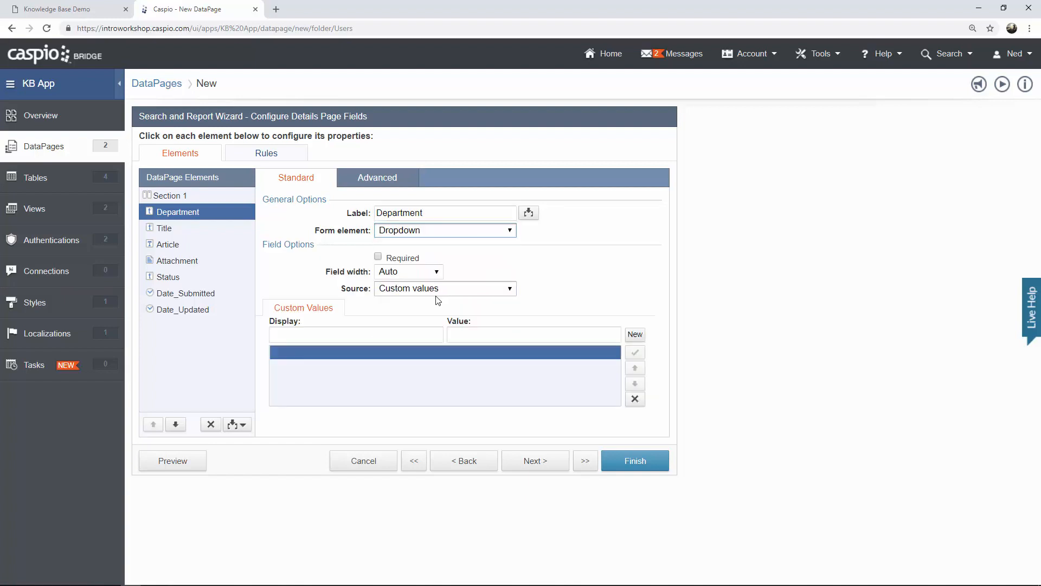
left_click(437, 294)
left_click(427, 309)
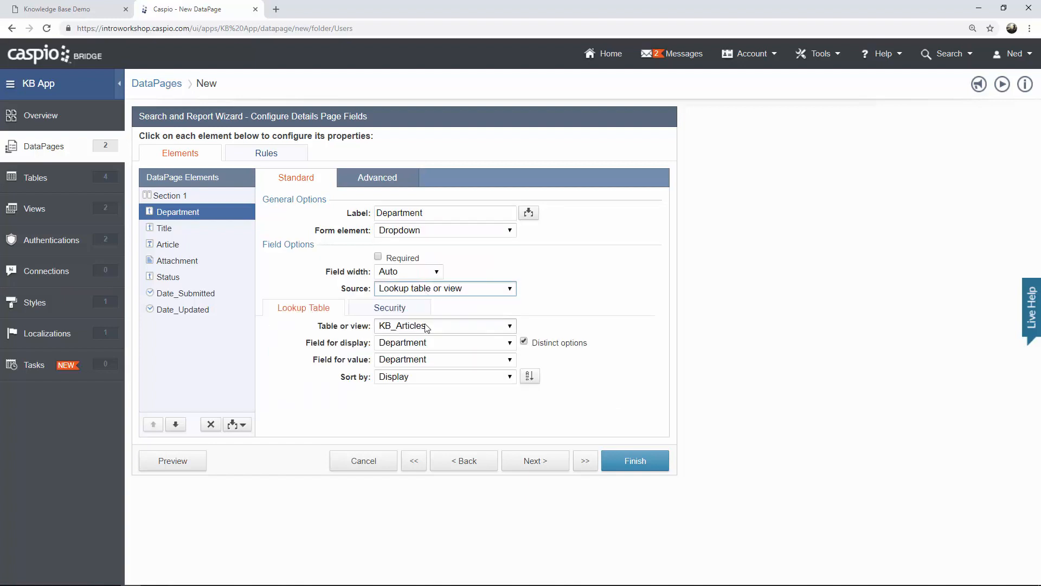
left_click(427, 327)
left_click(432, 353)
left_click(425, 343)
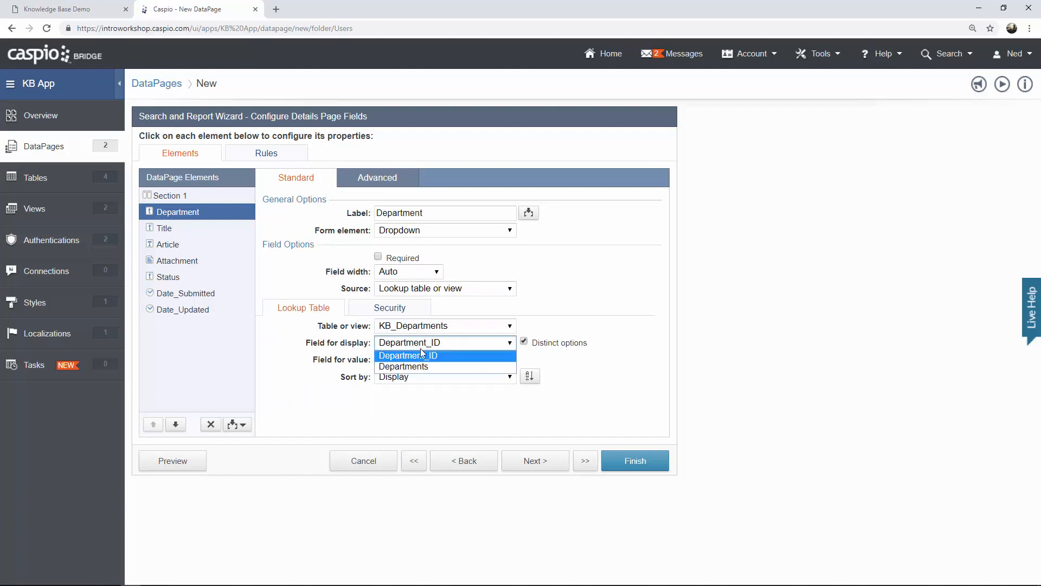
left_click(421, 367)
left_click(429, 359)
left_click(428, 382)
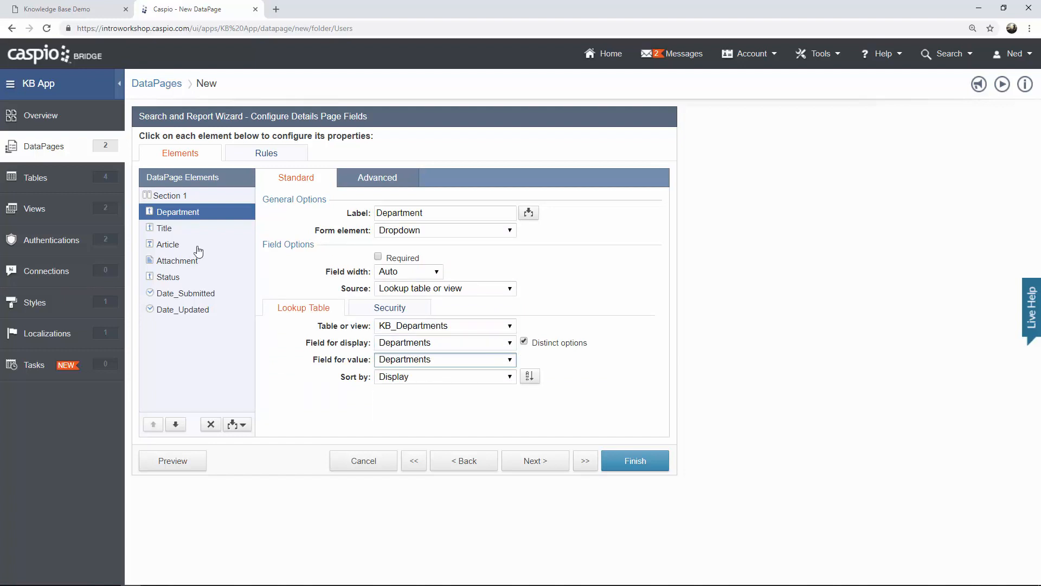
Make Title a required editable text field.
left_click(179, 230)
left_click(428, 231)
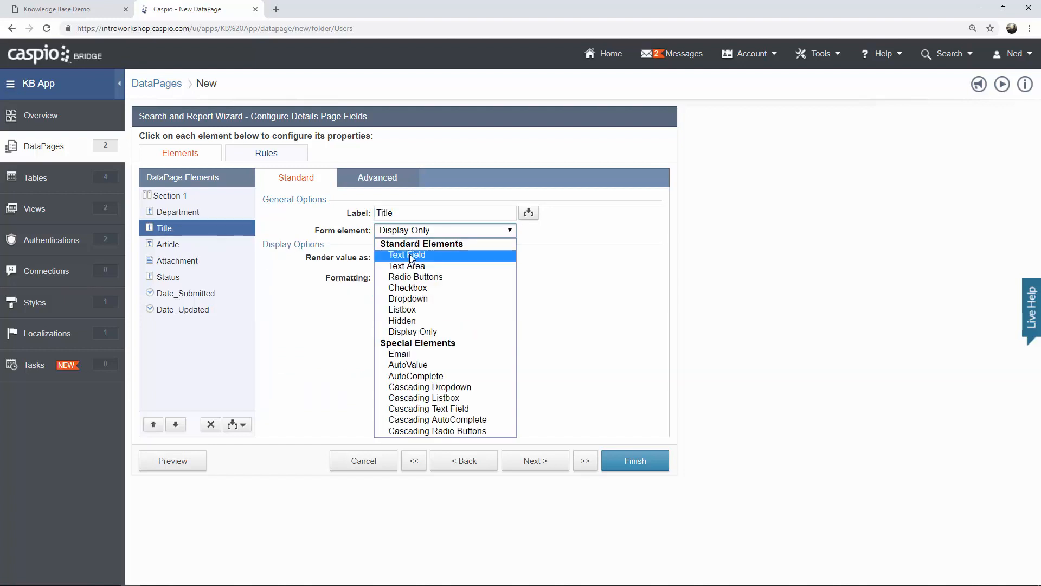
left_click(409, 253)
left_click(399, 259)
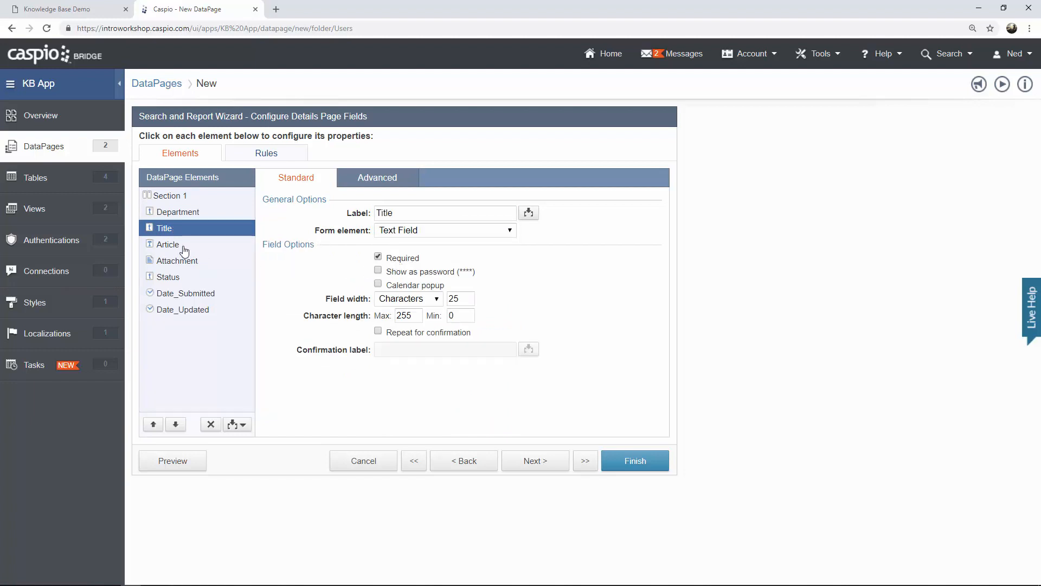
Make Article a multi-line text area with the Standard rich text toolbar.
left_click(183, 247)
left_click(410, 233)
left_click(418, 269)
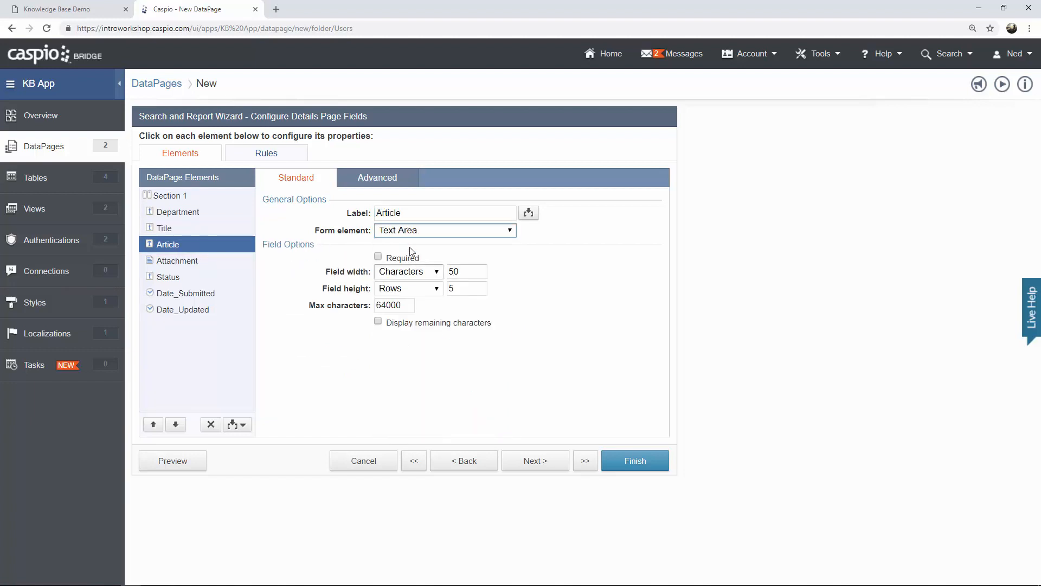
left_click(380, 182)
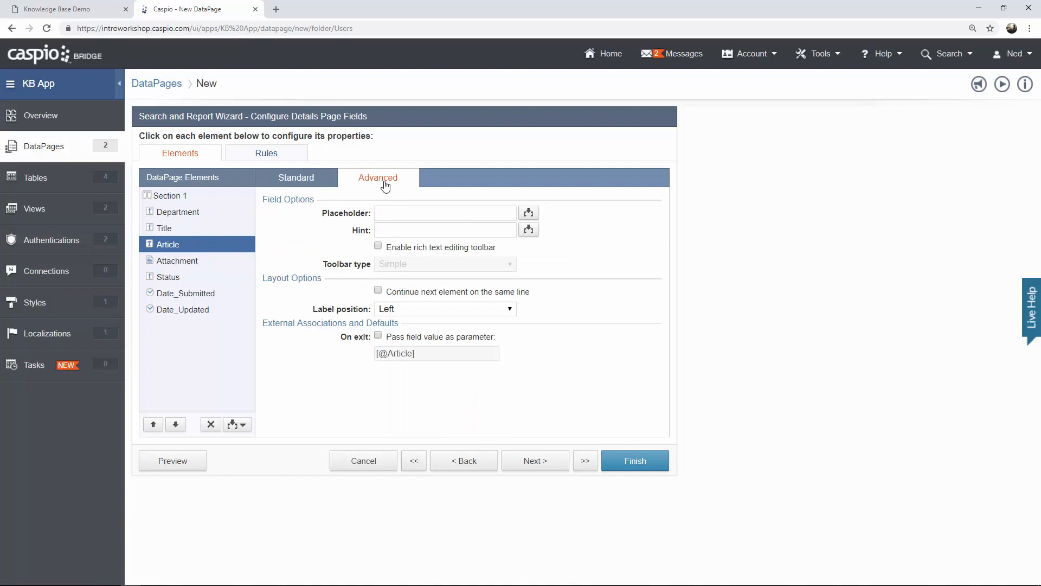
left_click(408, 248)
left_click(414, 264)
left_click(414, 288)
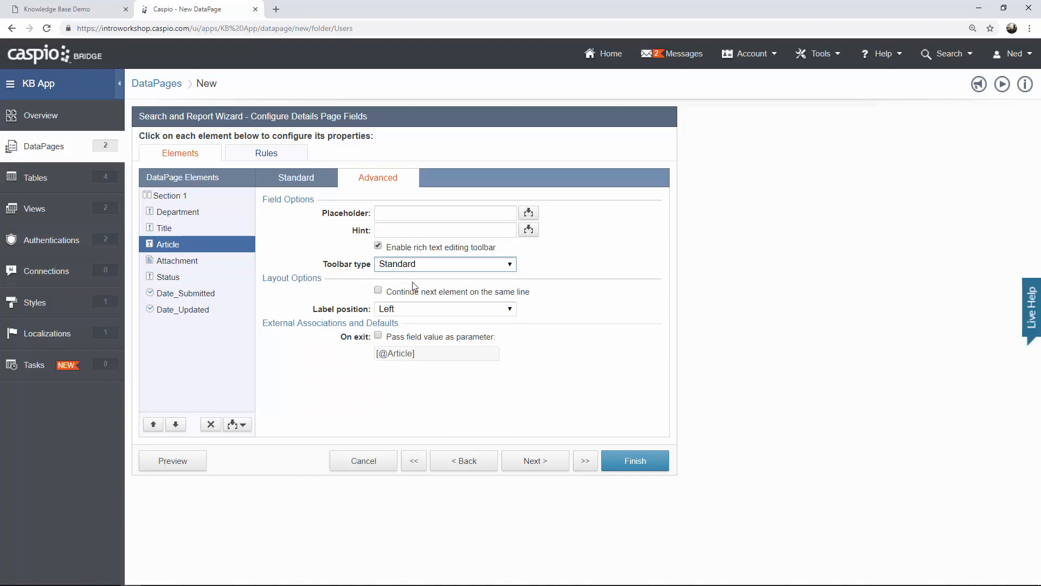
left_click(305, 181)
Make Attachment a file upload field displayed as a file.
left_click(204, 263)
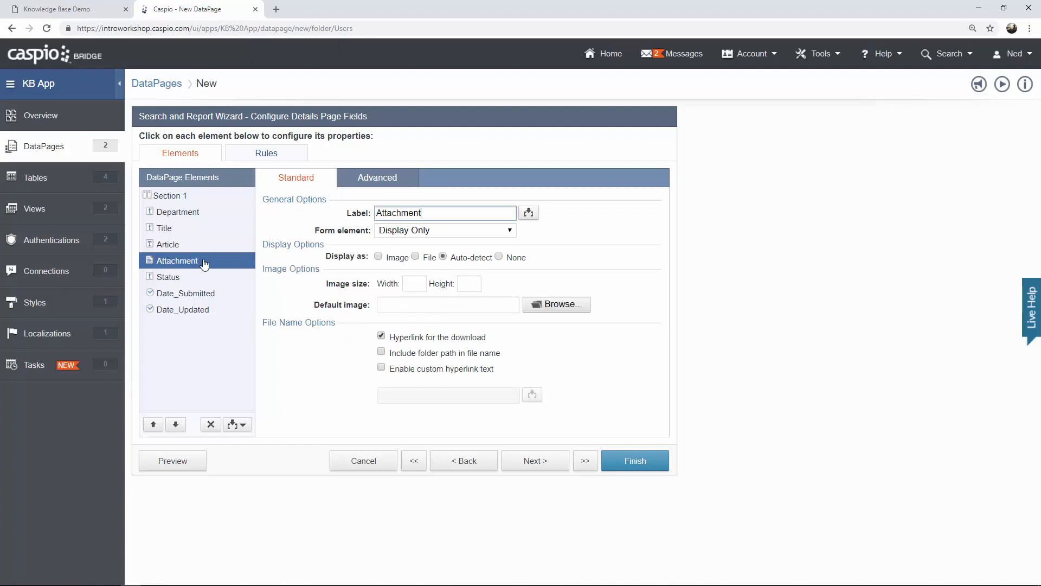
left_click(418, 232)
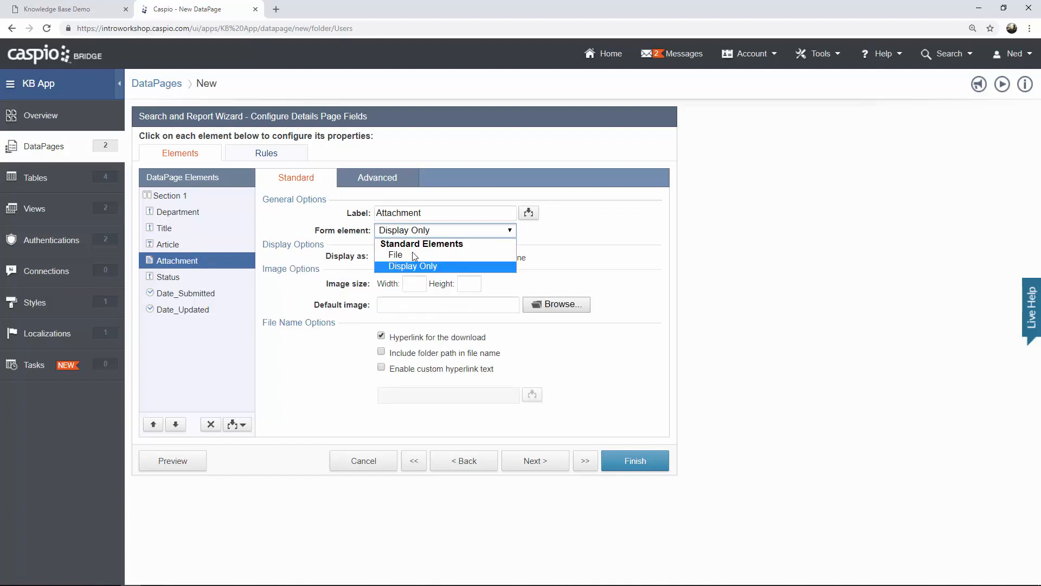
left_click(415, 254)
left_click(408, 279)
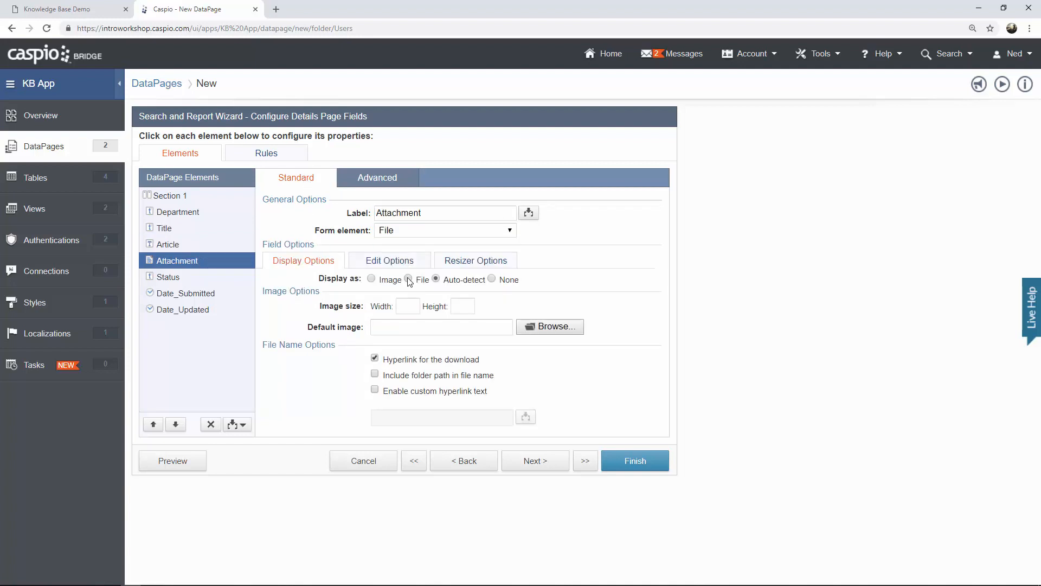
Make Status a dropdown with In Progress and Submit for Review (value 'Submitted for Review').
left_click(185, 277)
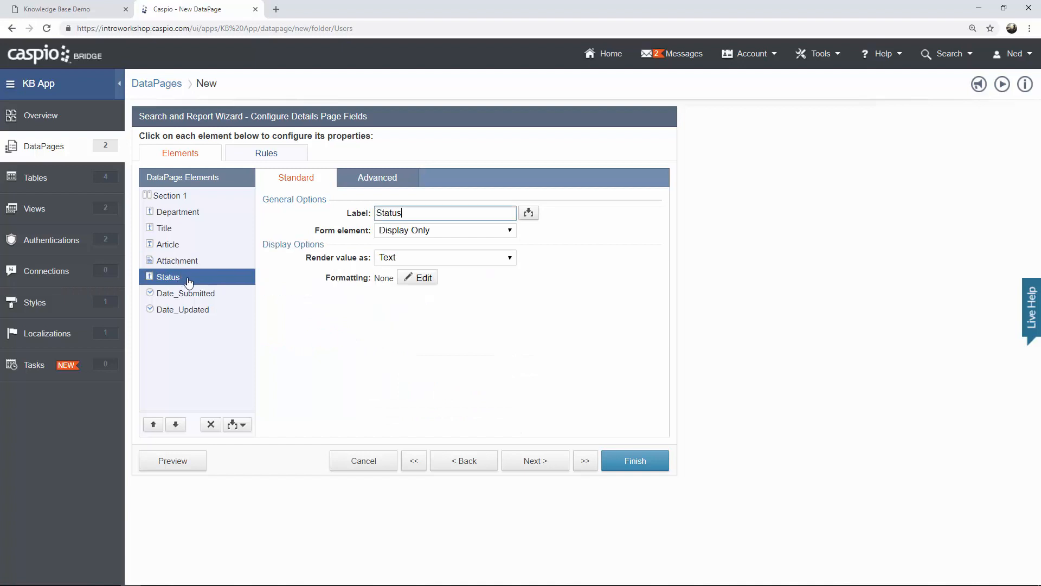
left_click(415, 231)
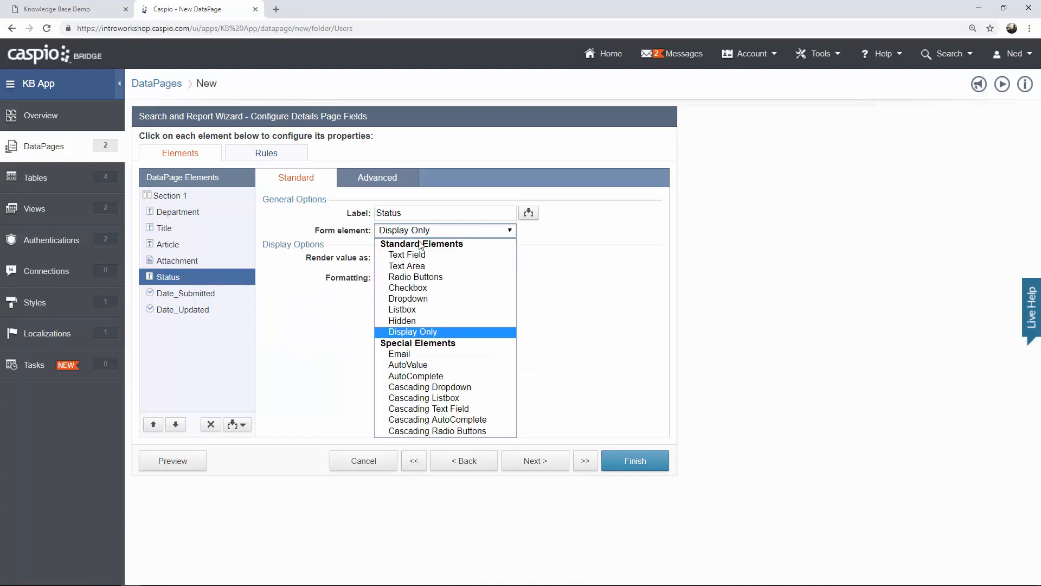
left_click(426, 299)
left_click(389, 334)
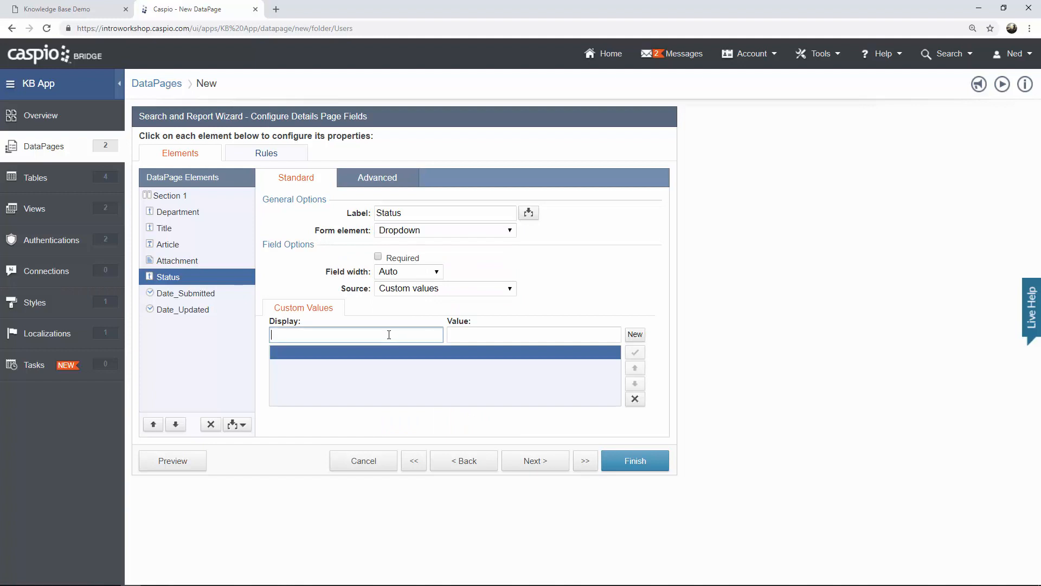
type("In Progress")
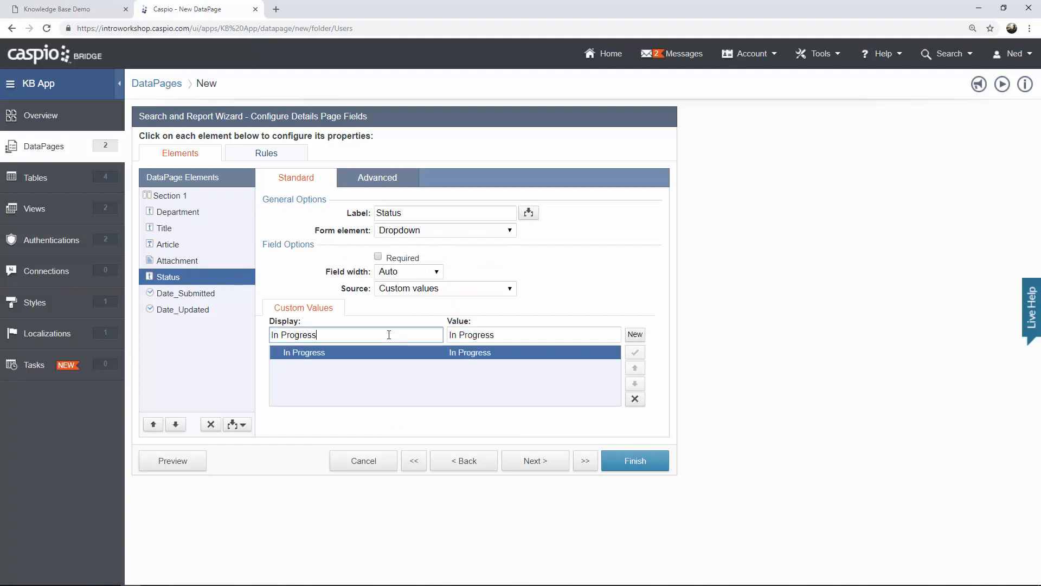
left_click(635, 334)
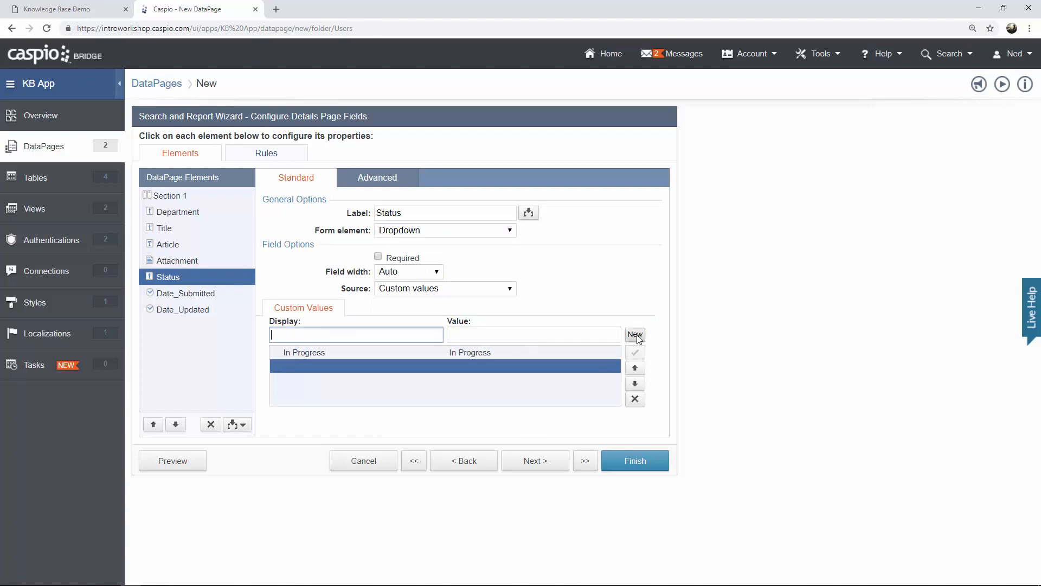
type("Submit for")
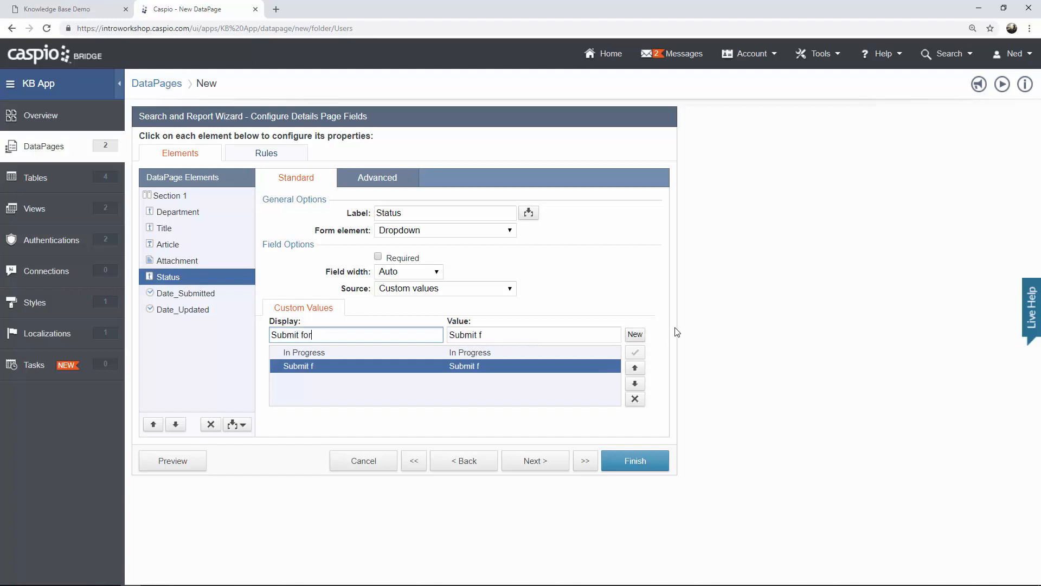
type(" Review")
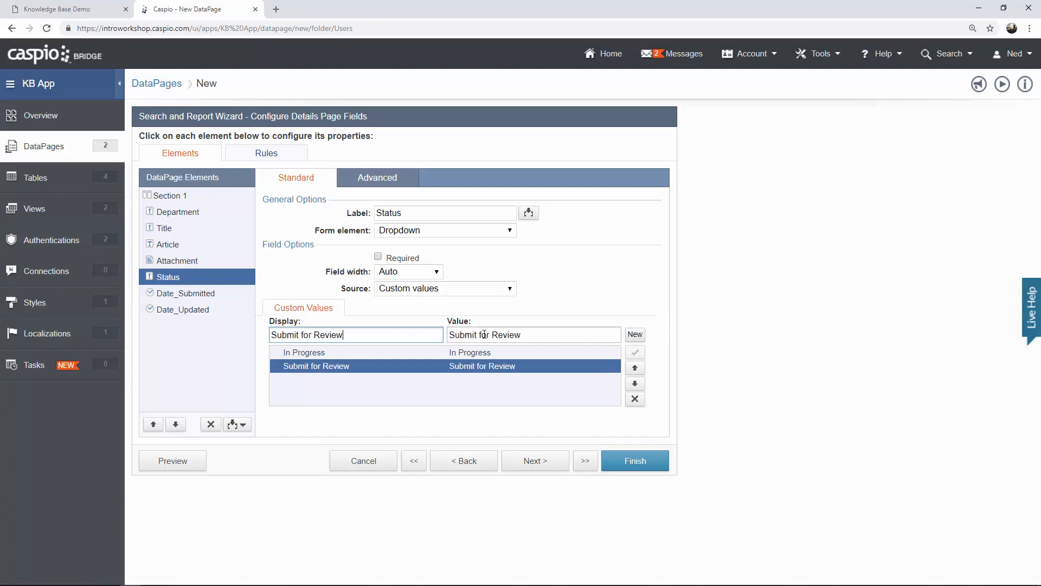
left_click(477, 335)
type("ted")
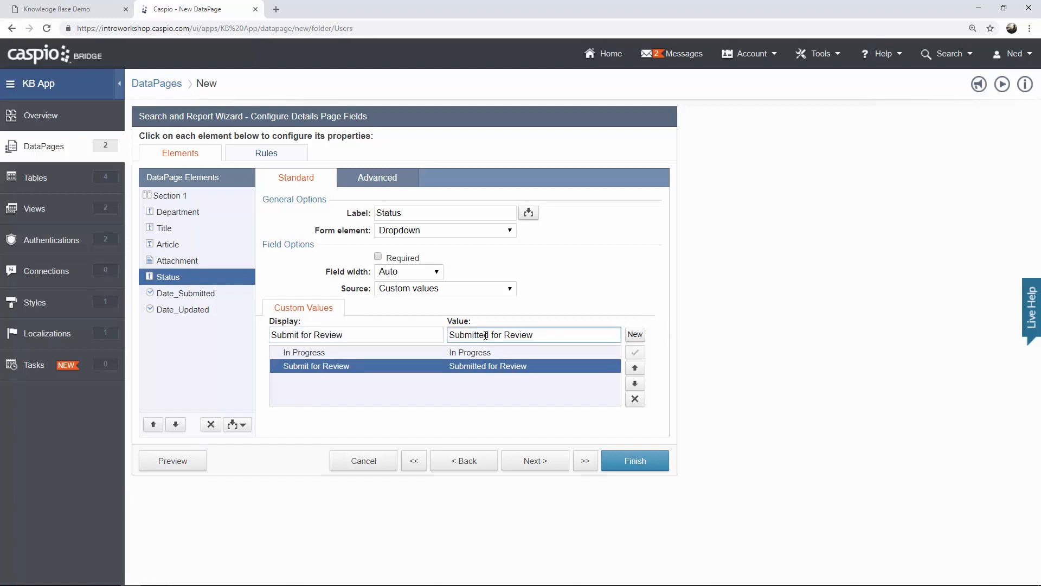
Look over the Date_Submitted and Date_Updated settings, leaving them unchanged.
left_click(191, 294)
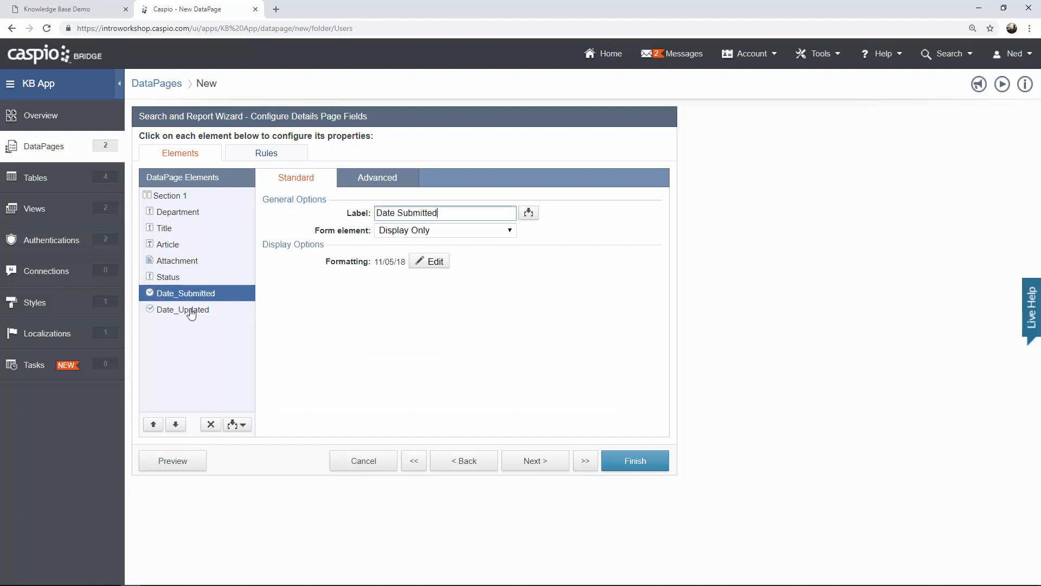
left_click(191, 311)
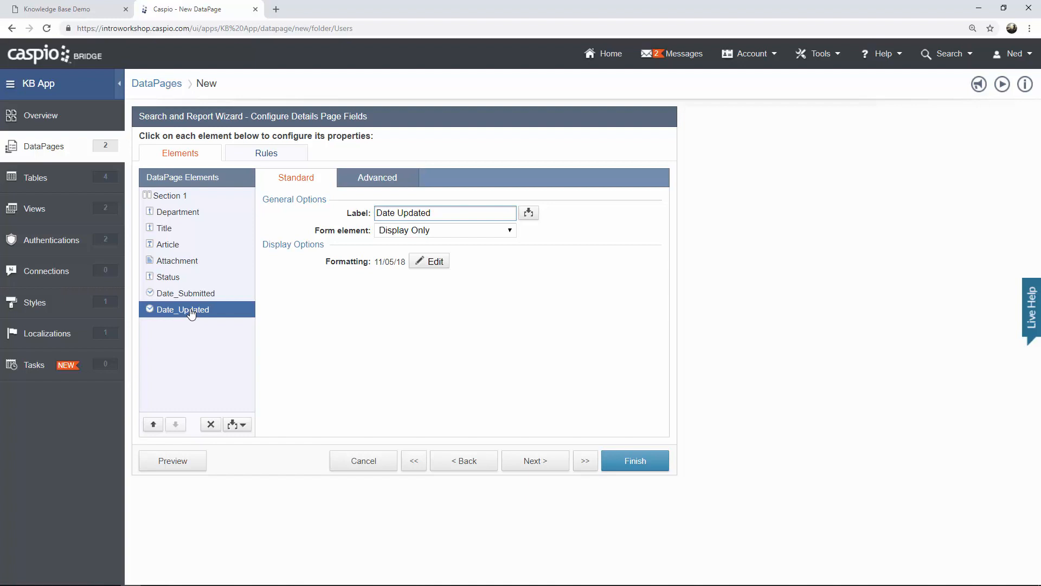
left_click(528, 465)
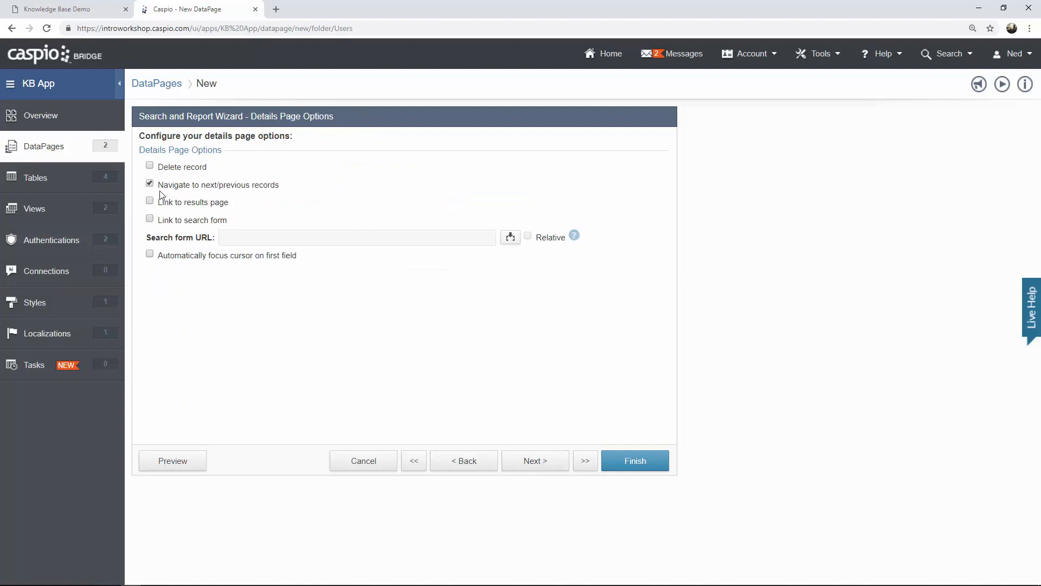
Save the In Progress DataPage and preview it, showing the New Pricing Sales article.
left_click(634, 464)
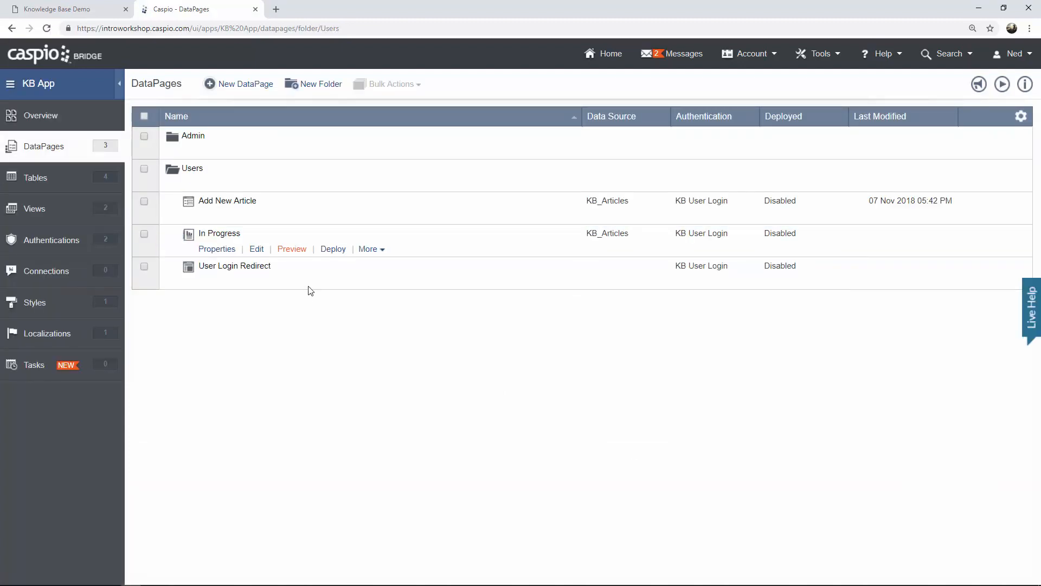
left_click(293, 251)
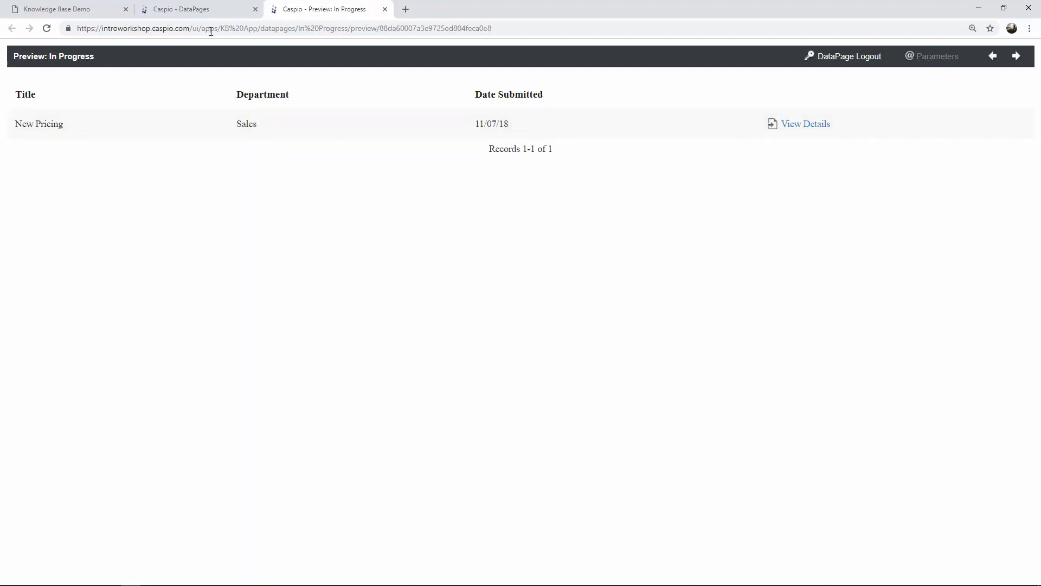
Inspect the KB_Articles table datasheet to check the New Pricing record.
left_click(199, 13)
left_click(54, 183)
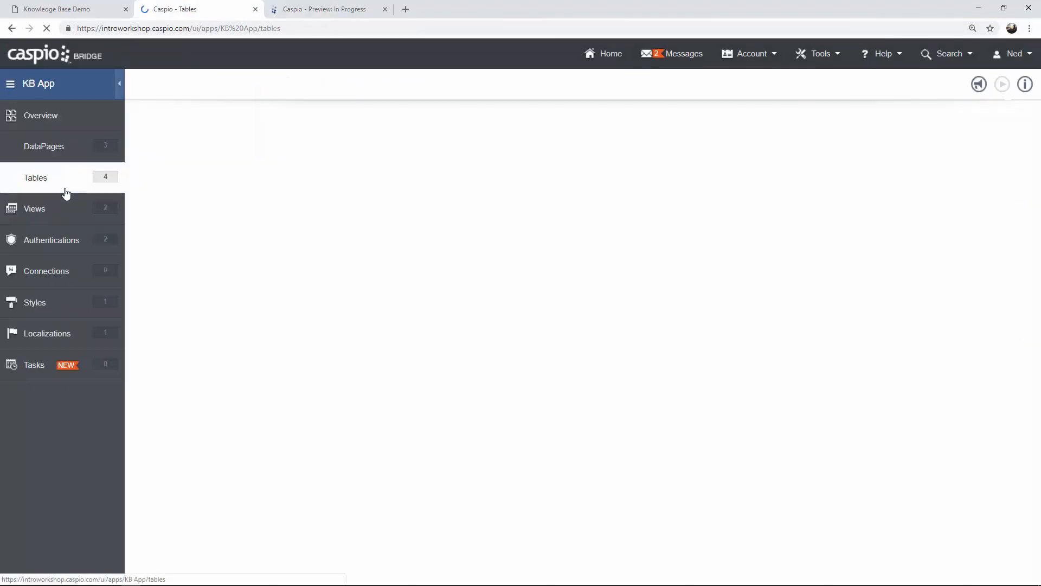
left_click(214, 152)
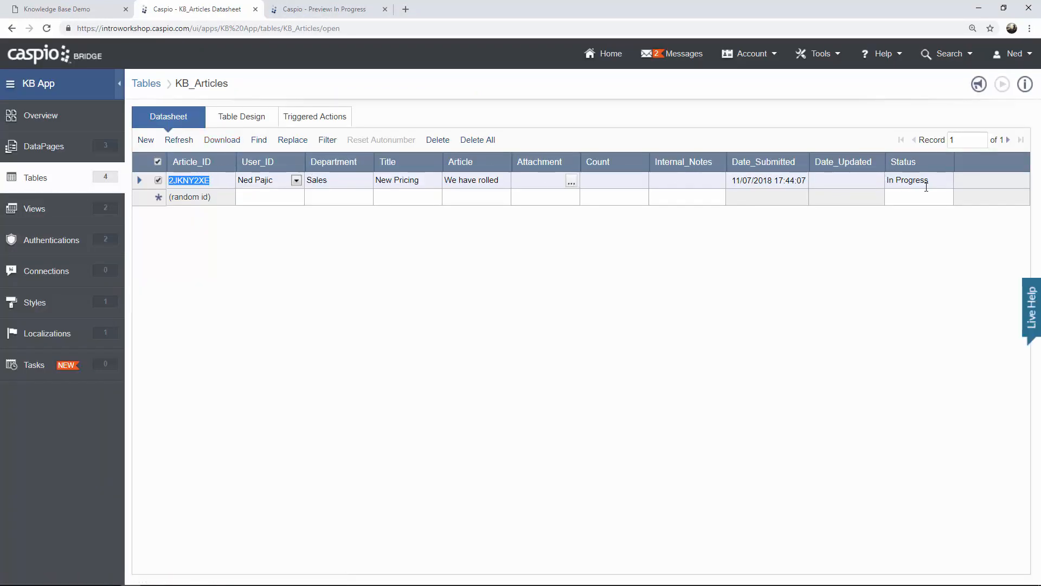
left_click(332, 11)
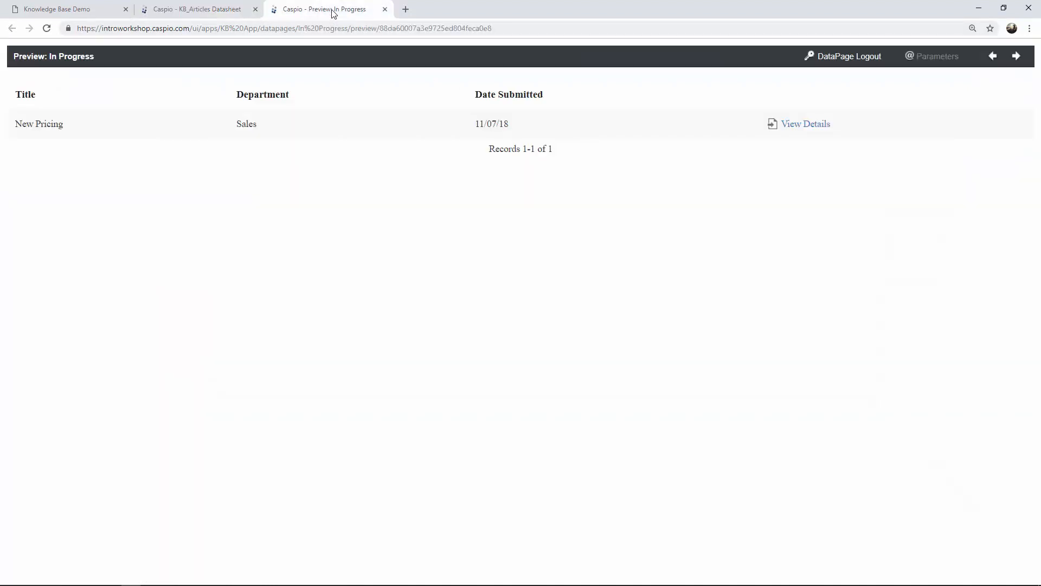
left_click(211, 11)
left_click(69, 150)
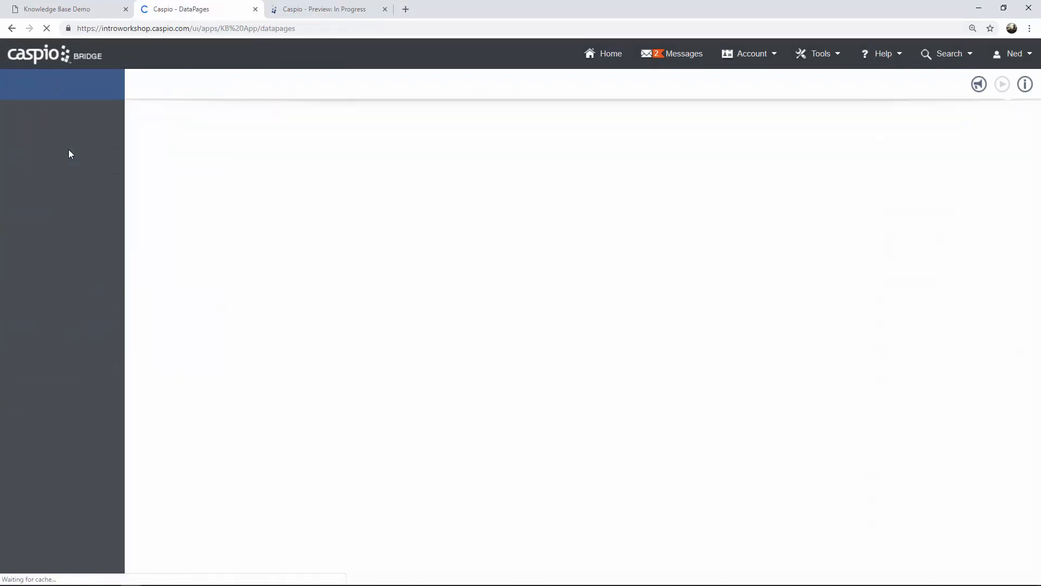
View the New Pricing record's details, close the preview, and expand the Users folder.
left_click(354, 10)
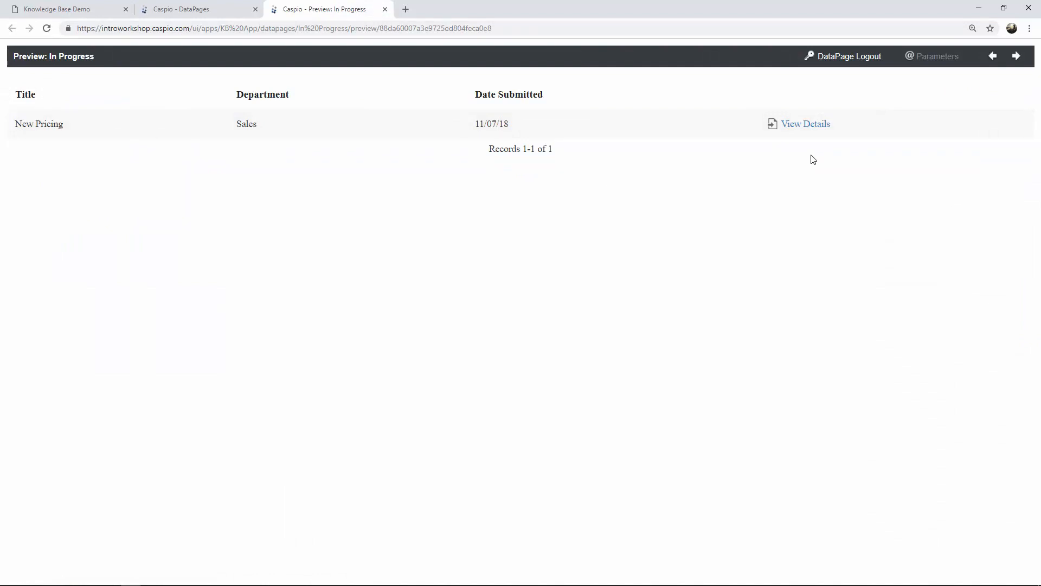
left_click(807, 128)
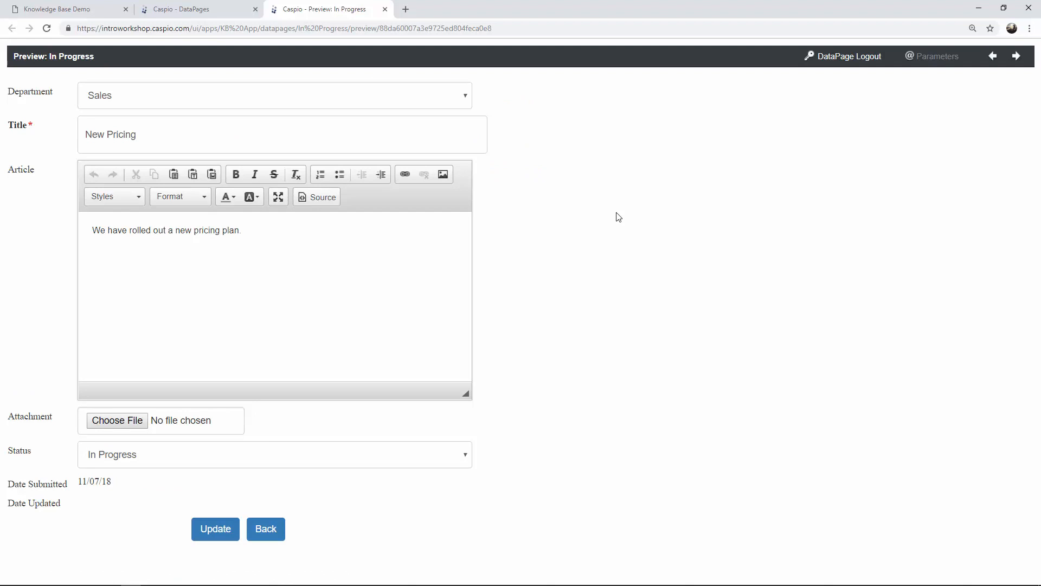
left_click(385, 9)
mouse_move(263, 179)
left_click(184, 187)
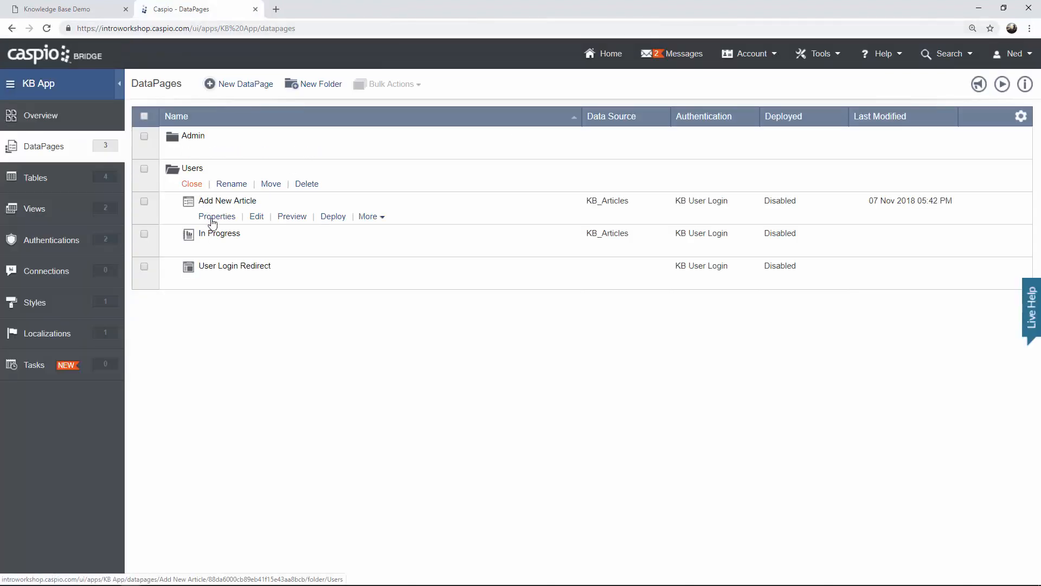
Edit In Progress, jump to the details-page fields step, and view its empty Rules list.
left_click(255, 250)
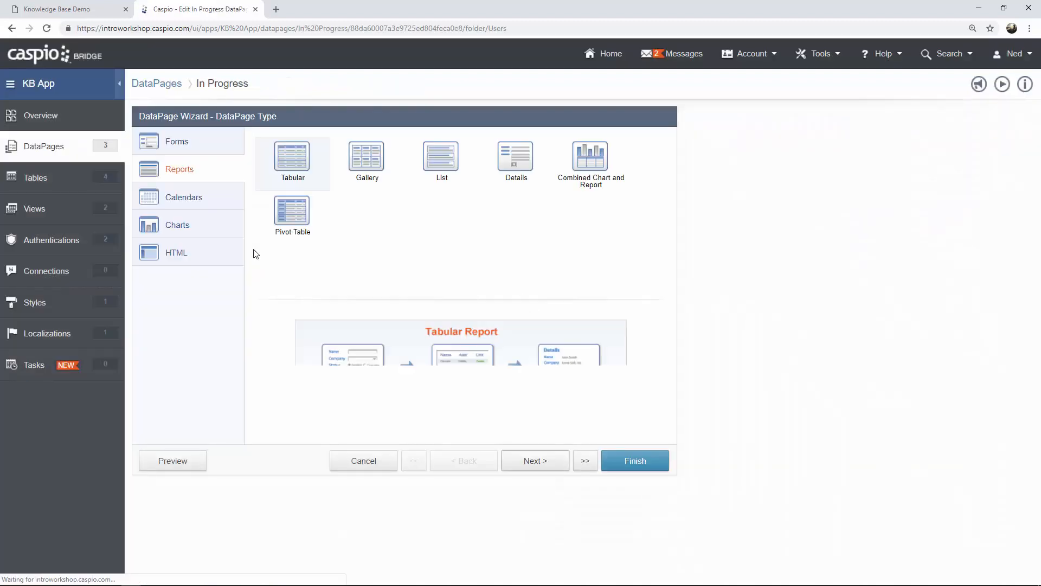
left_click(590, 470)
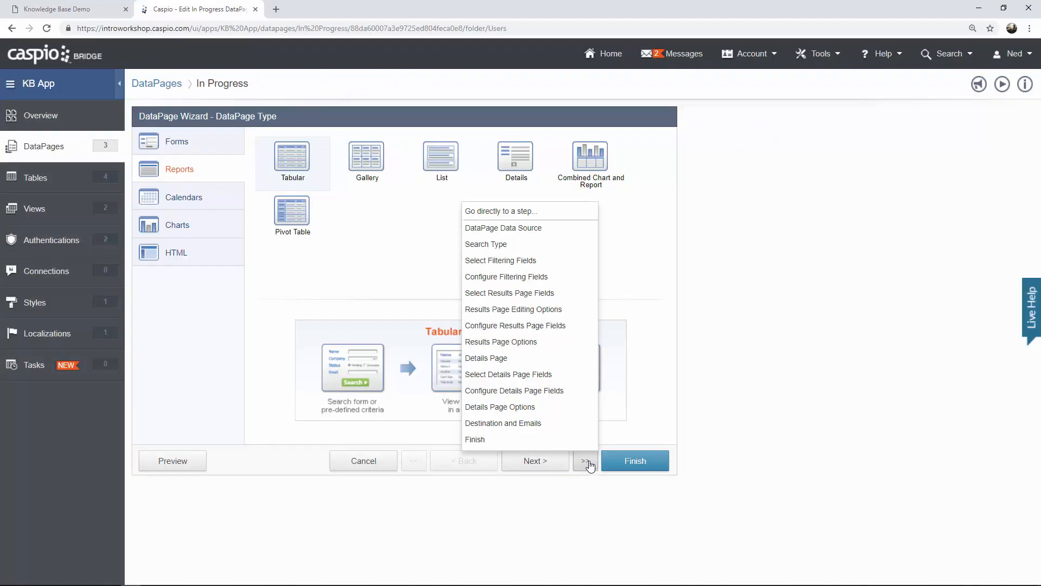
left_click(567, 414)
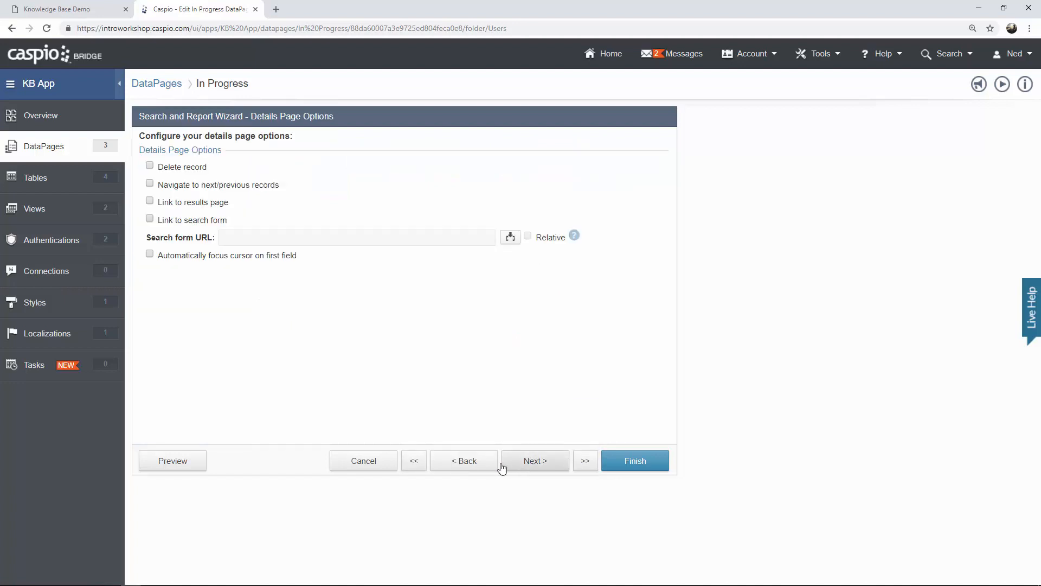
left_click(474, 465)
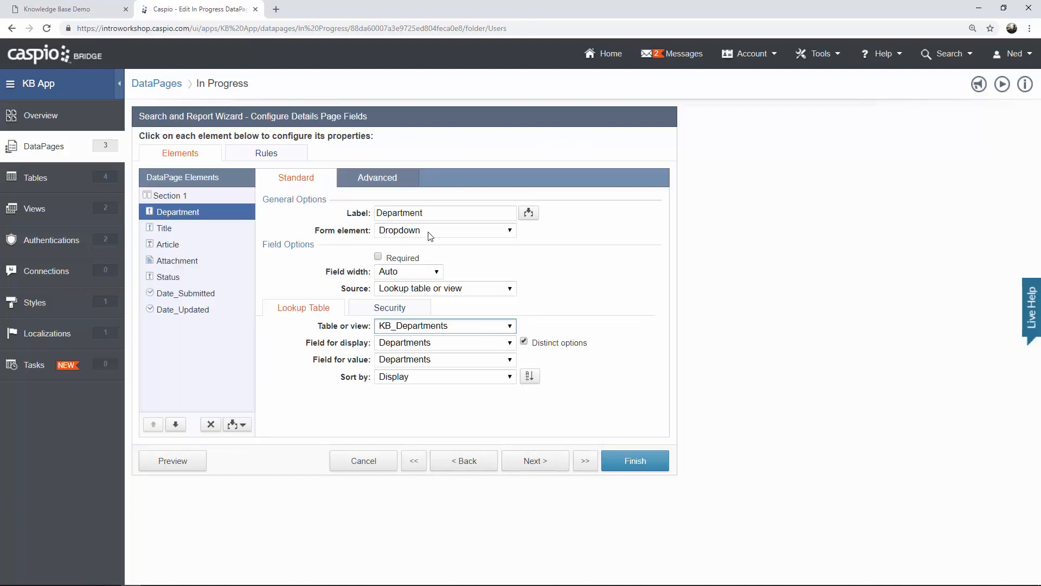
left_click(279, 158)
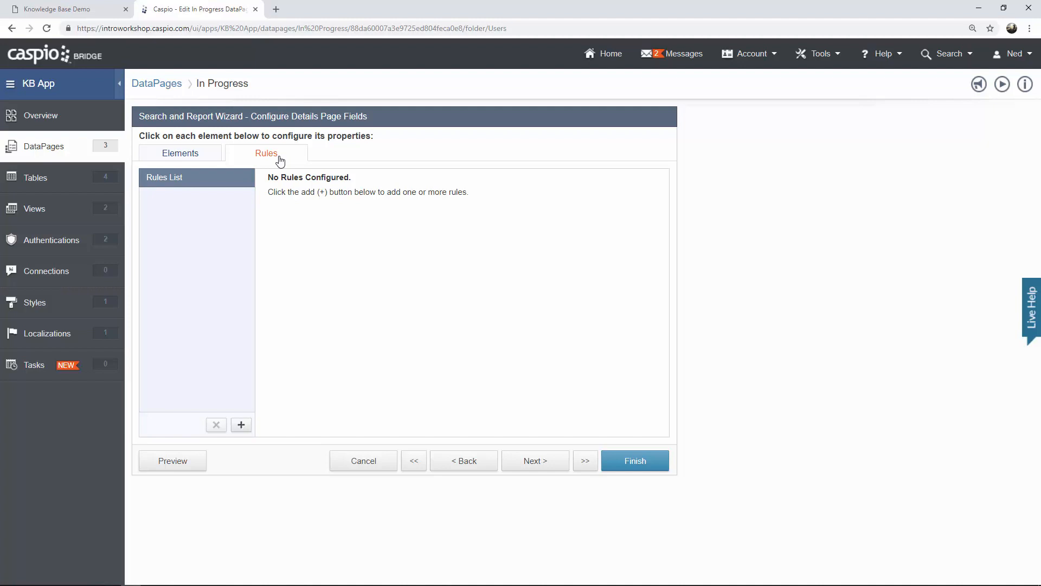
Add a new rule with the condition Status equals 'Submitted for Review'.
left_click(241, 425)
left_click(652, 219)
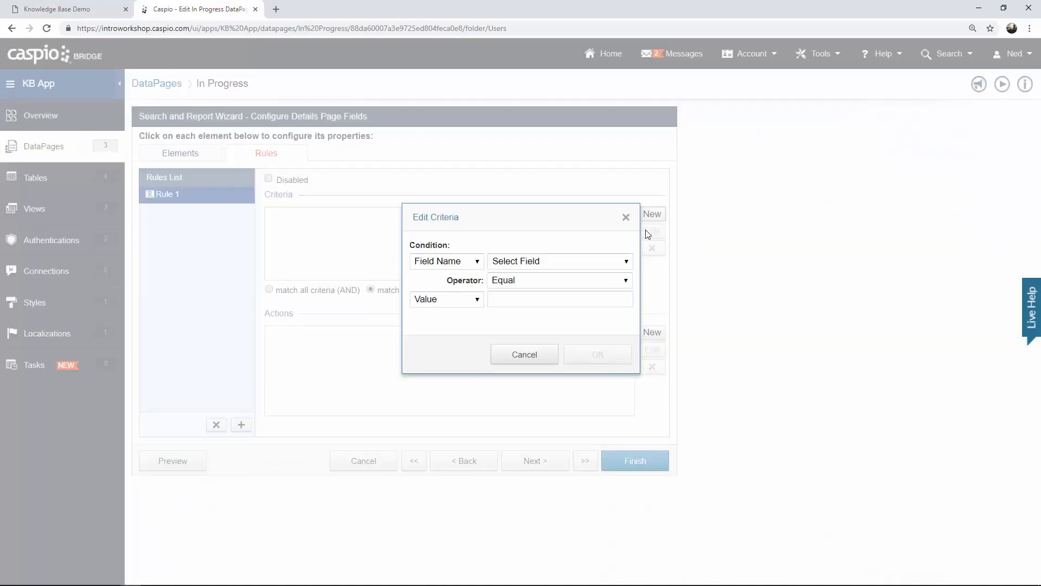
left_click(600, 261)
left_click(545, 317)
left_click(515, 297)
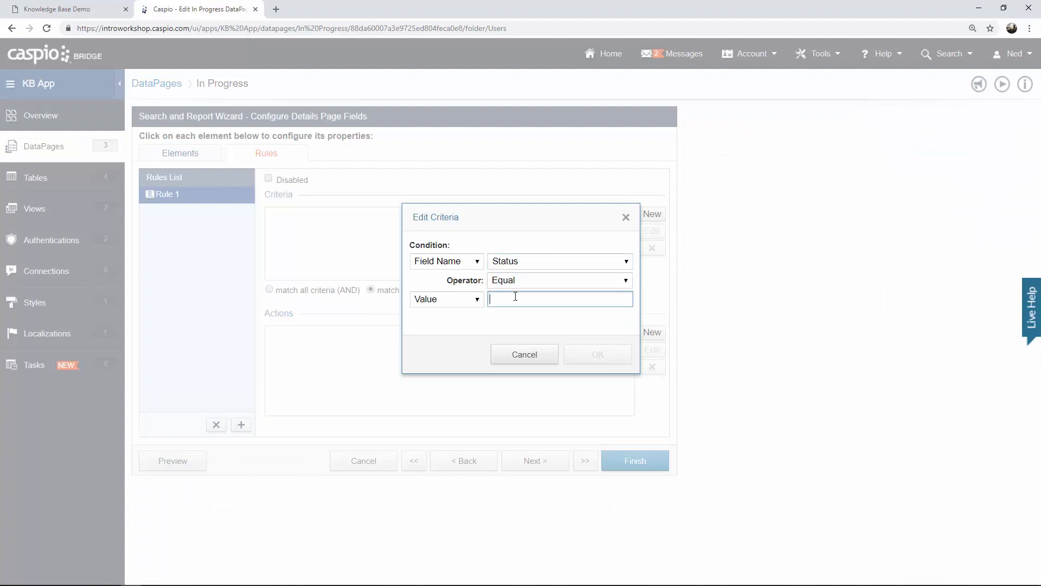
type("Submitted")
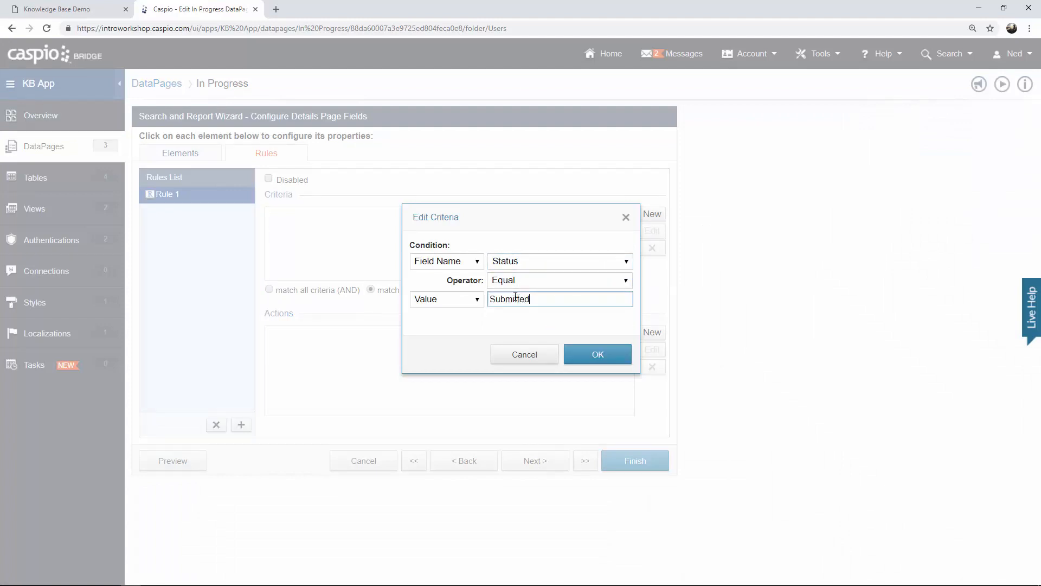
type(" for Review")
left_click(574, 347)
Make Department and Article required under that rule and finish the In Progress page.
left_click(652, 332)
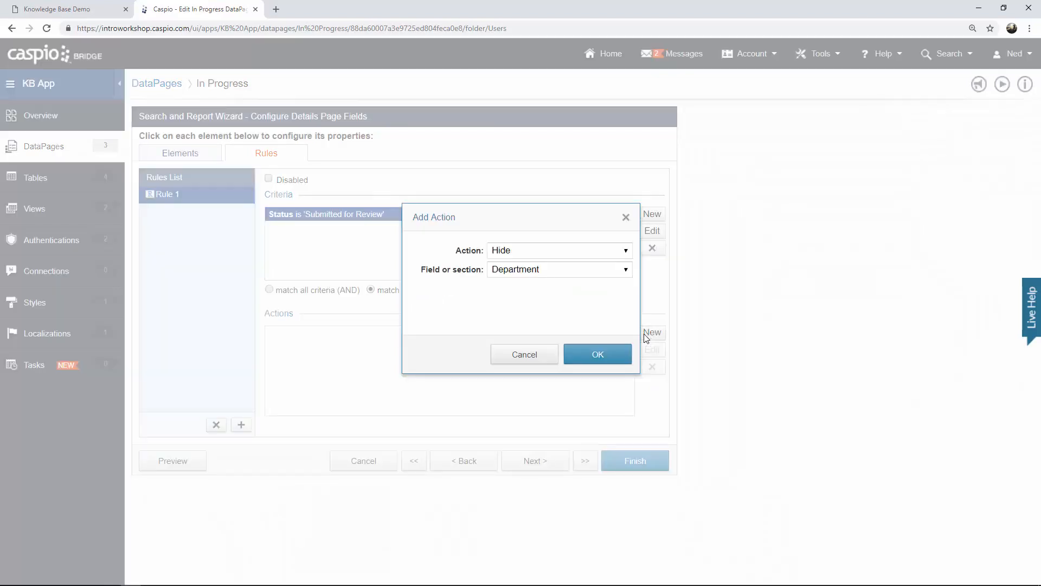
left_click(524, 250)
left_click(512, 299)
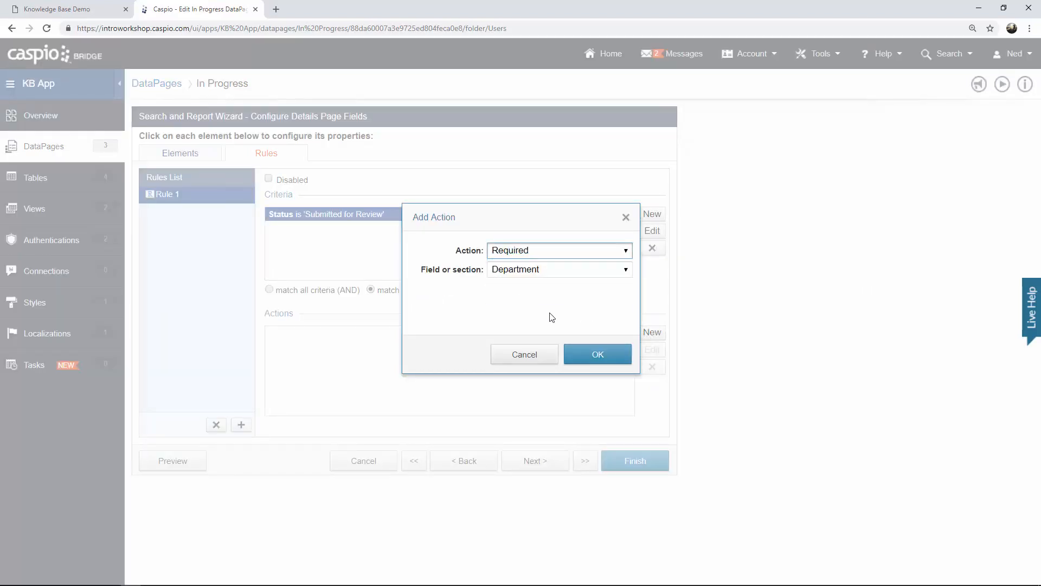
left_click(594, 361)
left_click(652, 332)
left_click(516, 251)
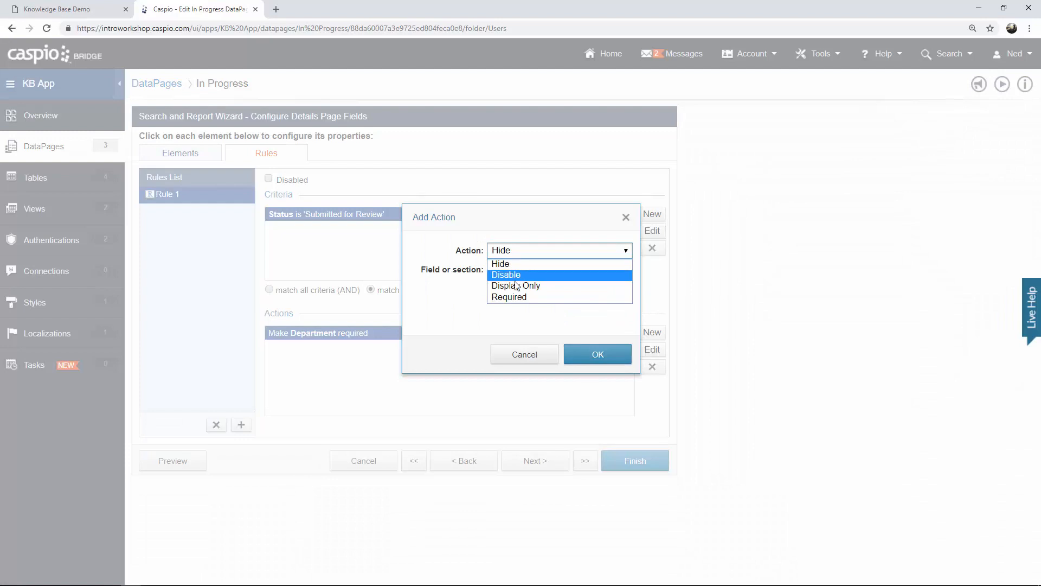
left_click(512, 297)
left_click(599, 359)
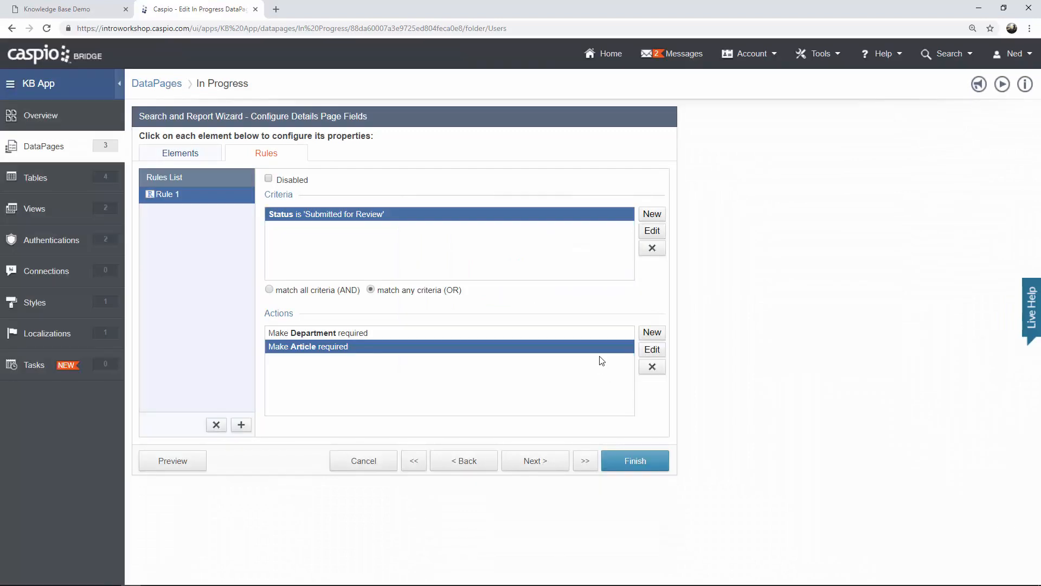
left_click(641, 460)
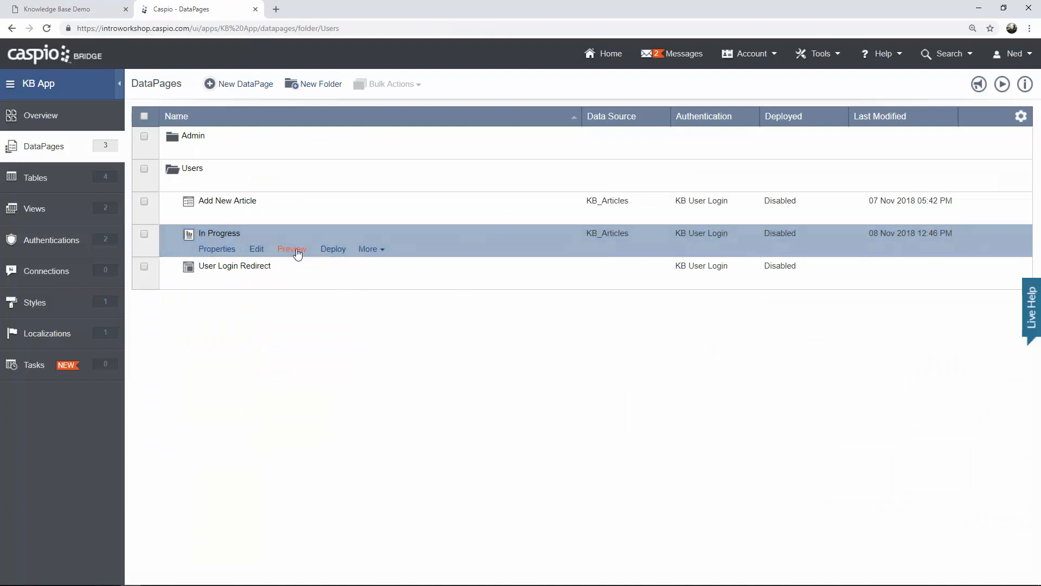
left_click(297, 252)
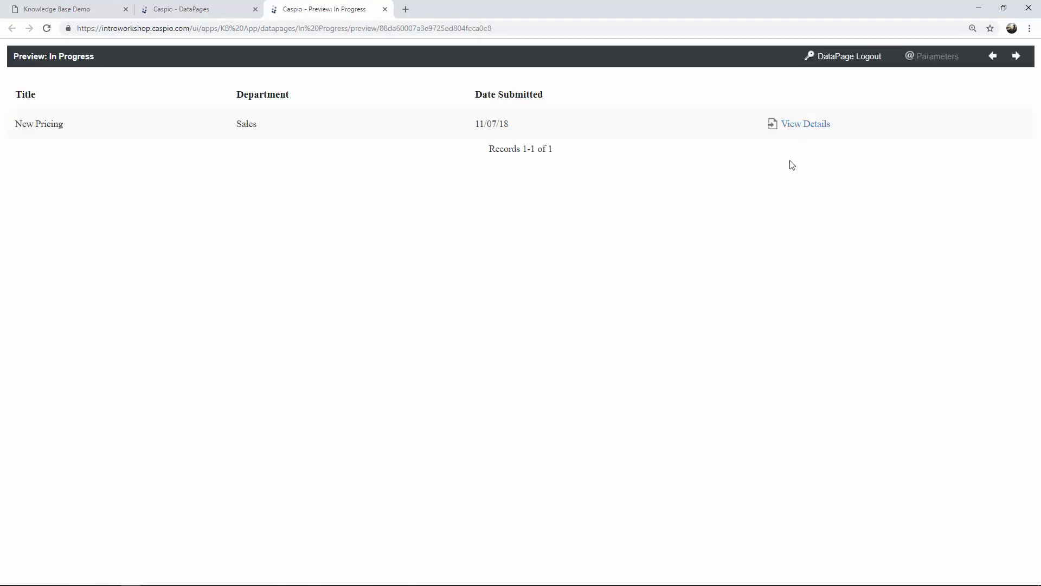
left_click(805, 126)
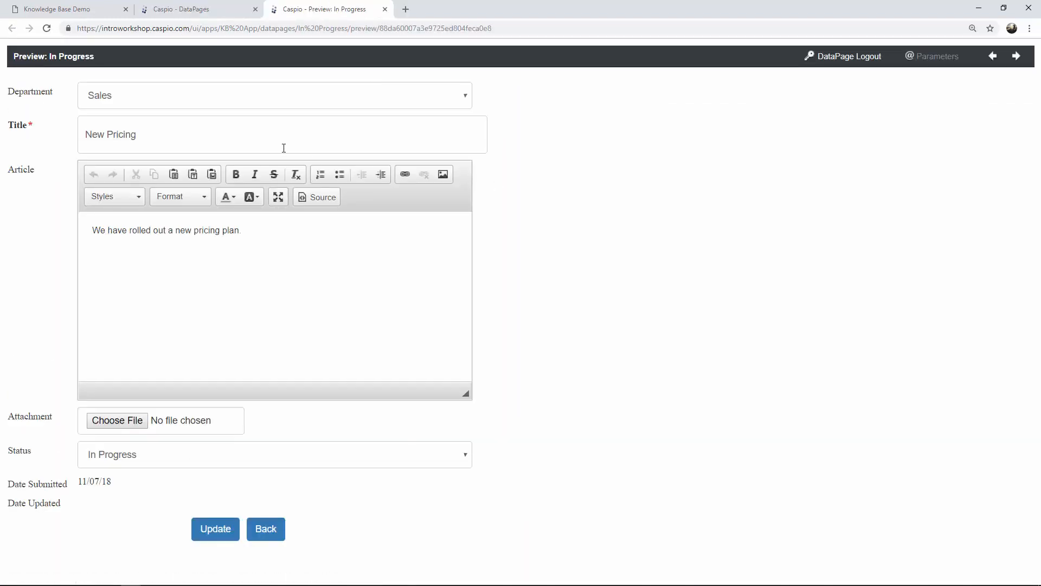
left_click(163, 463)
left_click(158, 486)
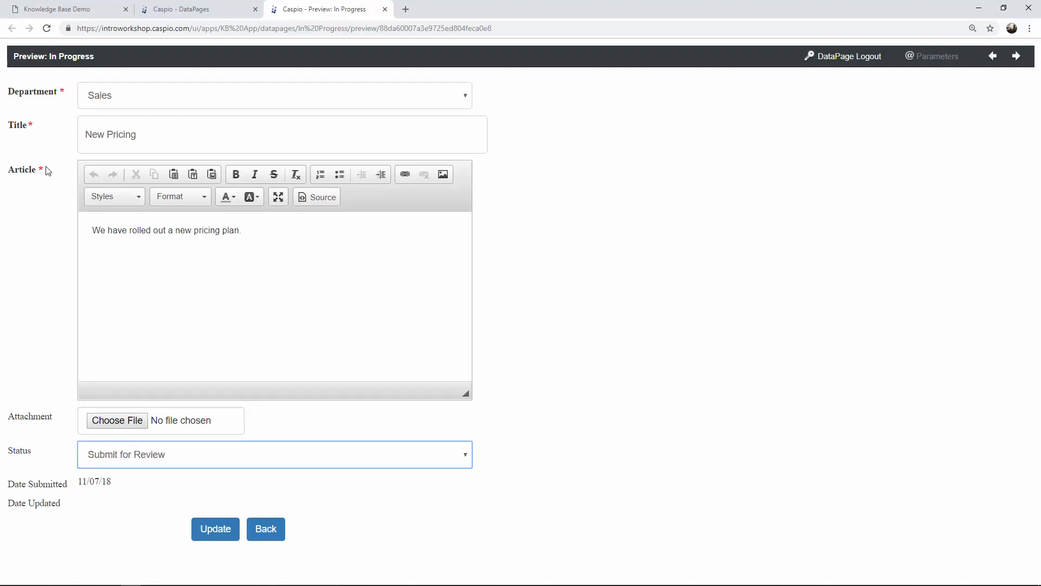
left_click(385, 9)
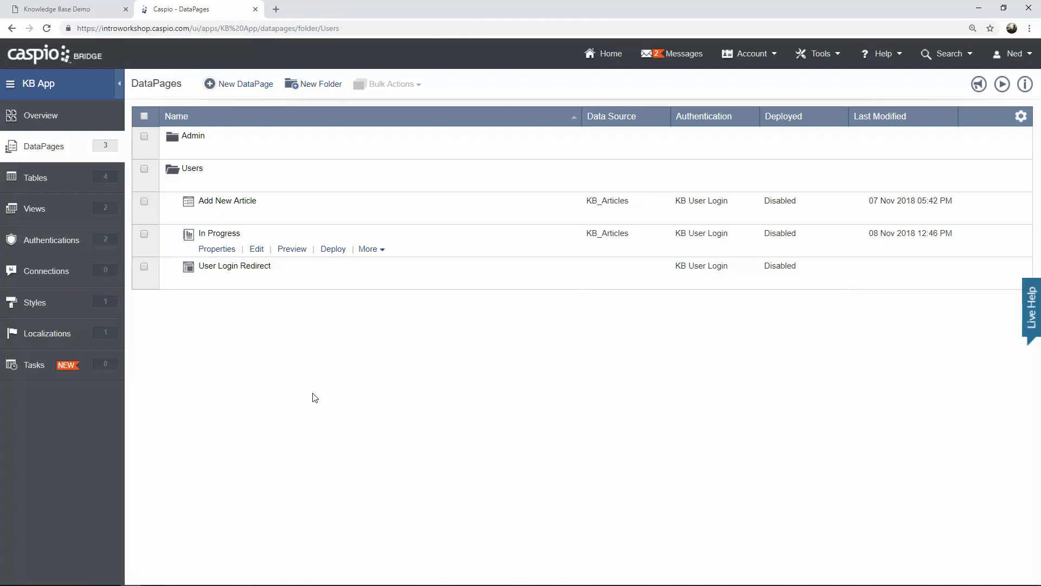
Duplicate the In Progress DataPage and name the copy 'Submitted for Review'.
left_click(370, 250)
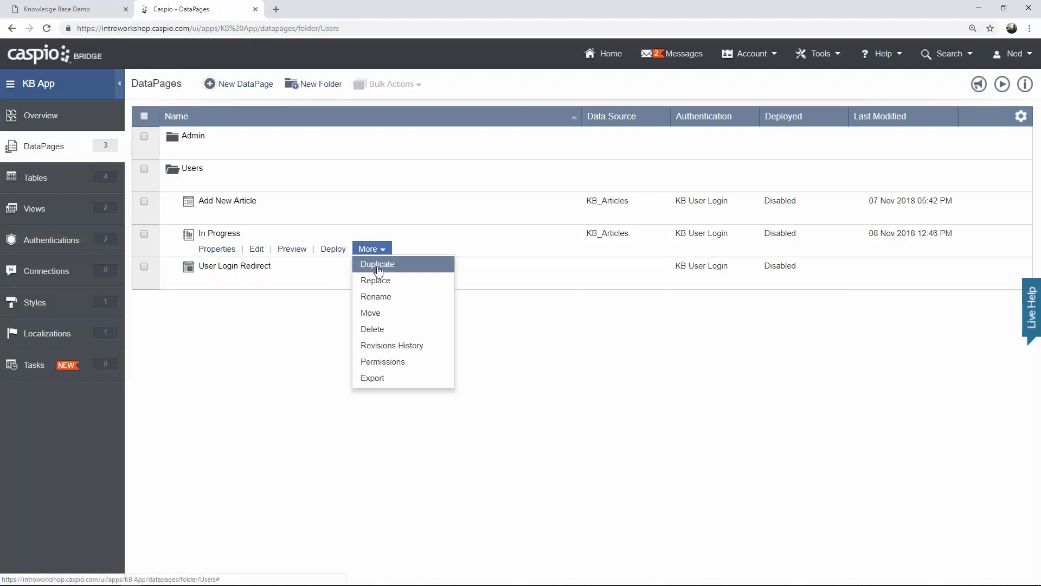
left_click(378, 266)
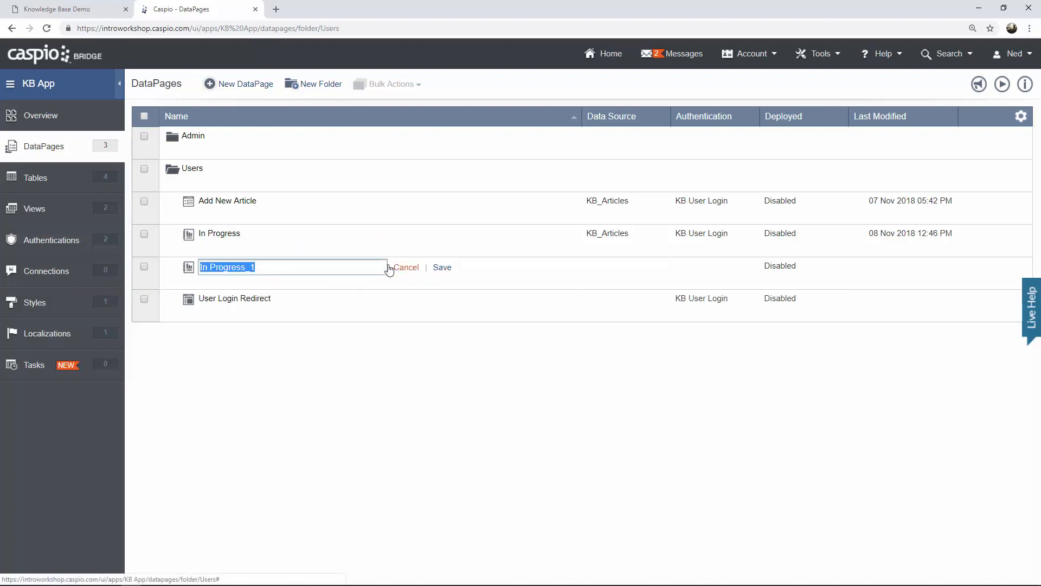
type("Sub")
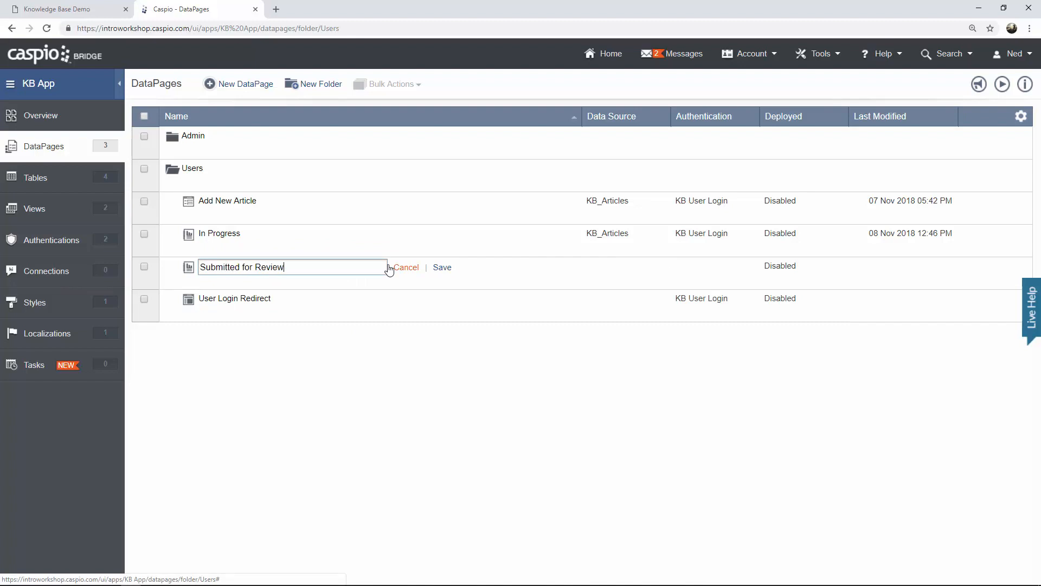
type("mitted for Review")
left_click(444, 268)
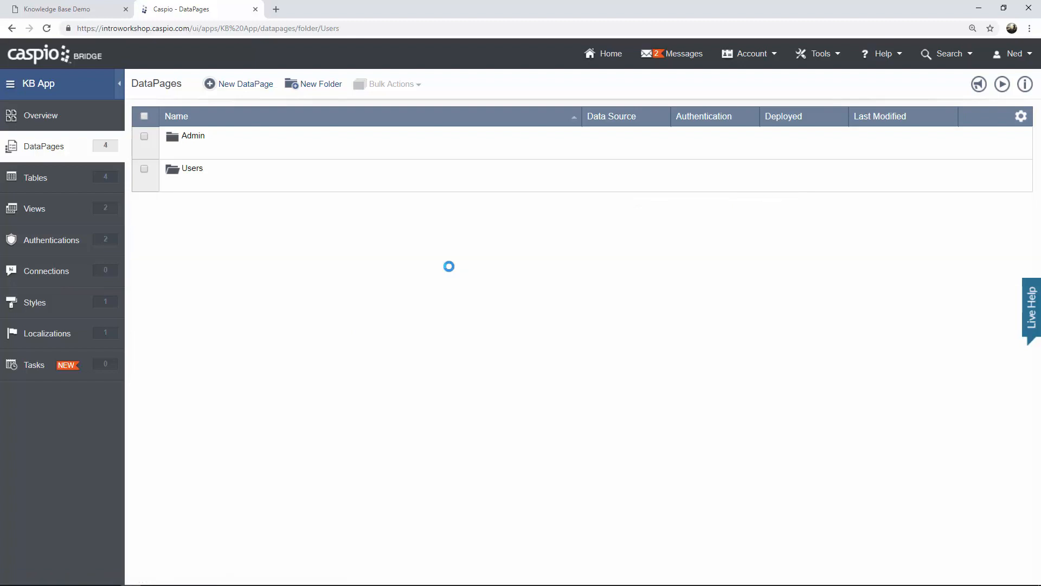
Change the copy's Status filter value from In Progress to 'Submitted for Review'.
left_click(256, 282)
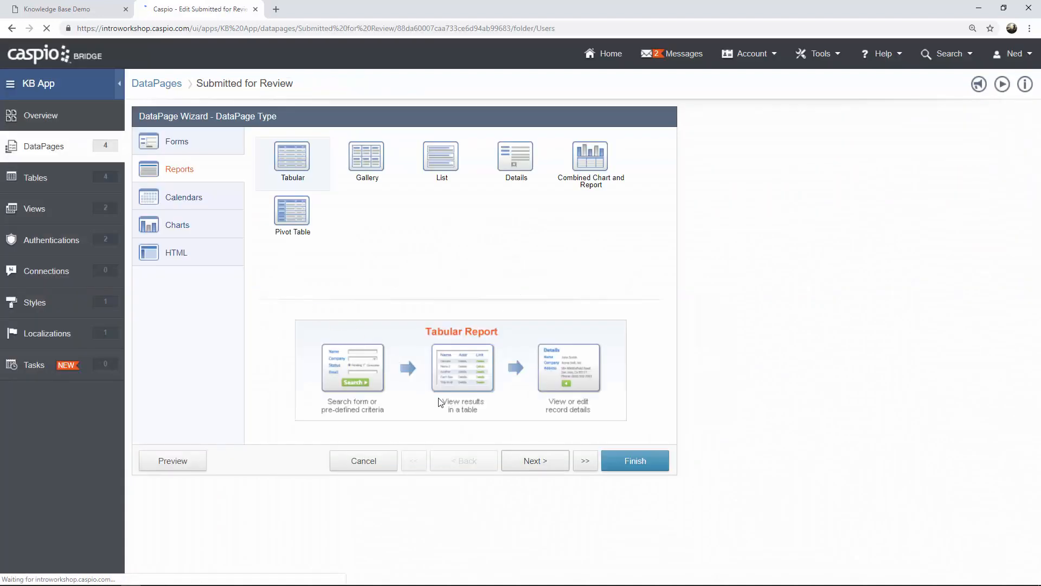
left_click(536, 466)
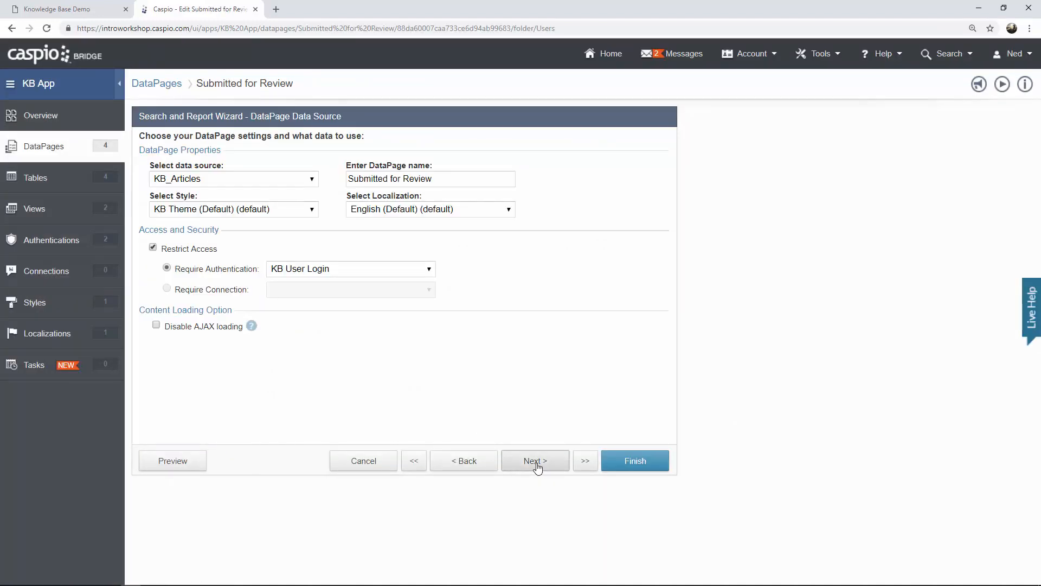
left_click(536, 461)
left_click(536, 461)
left_click(537, 466)
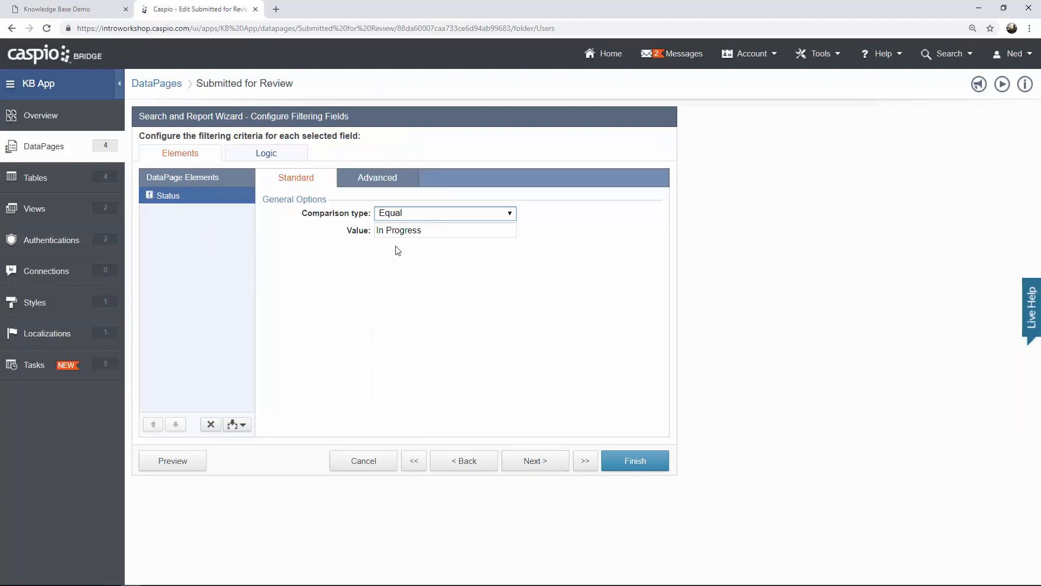
triple_click(423, 230)
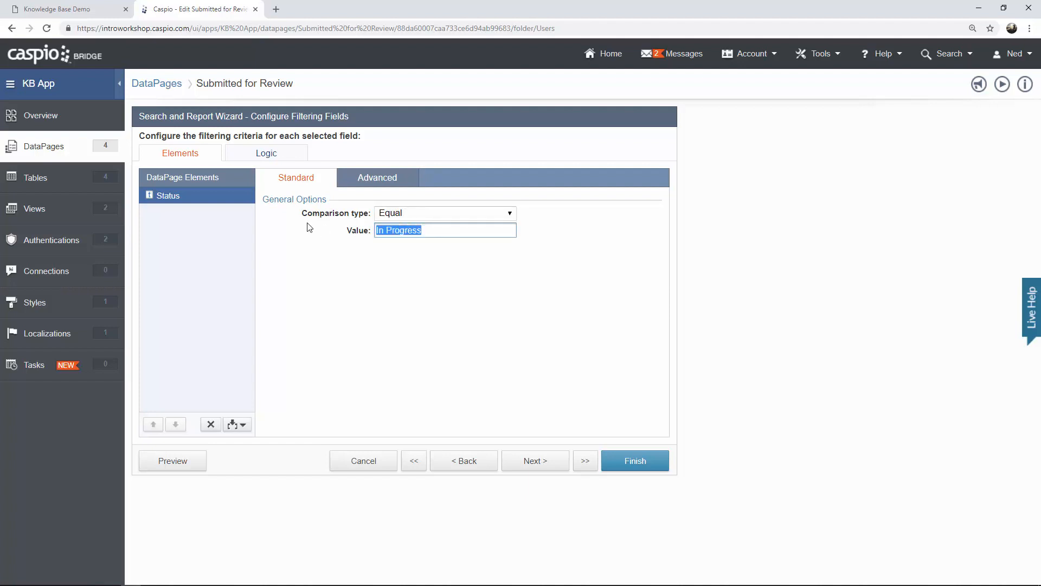
type("Submjittted for Review")
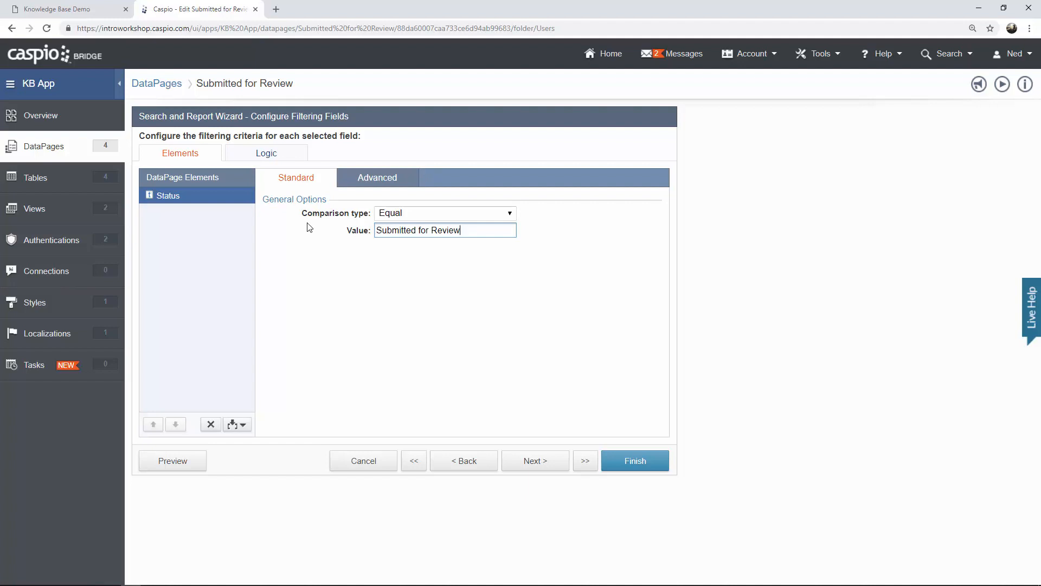
Advance past the results page settings to Configure Details Page Fields.
left_click(532, 462)
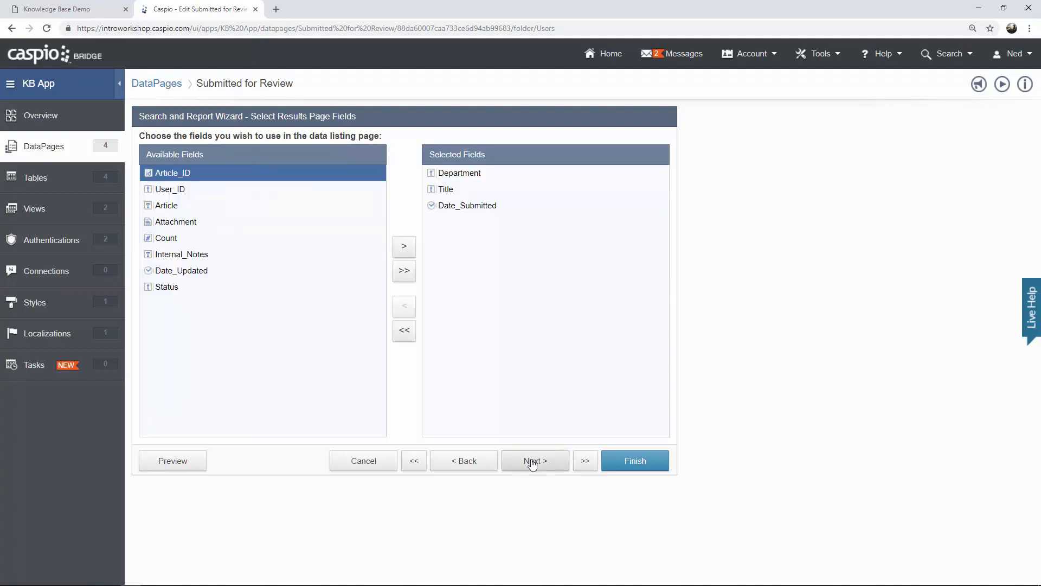
left_click(532, 462)
left_click(532, 462)
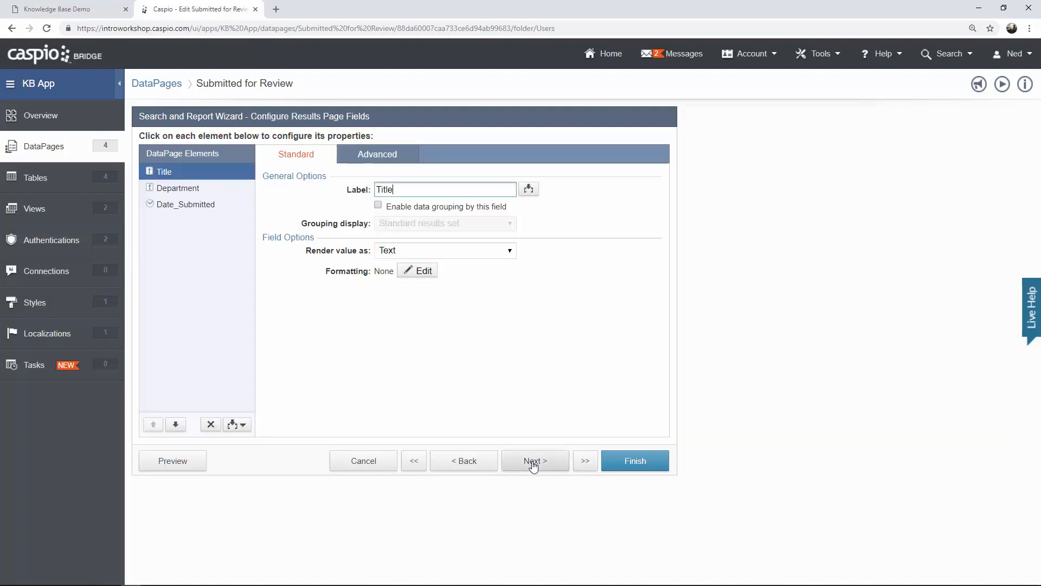
left_click(532, 463)
left_click(532, 463)
left_click(531, 463)
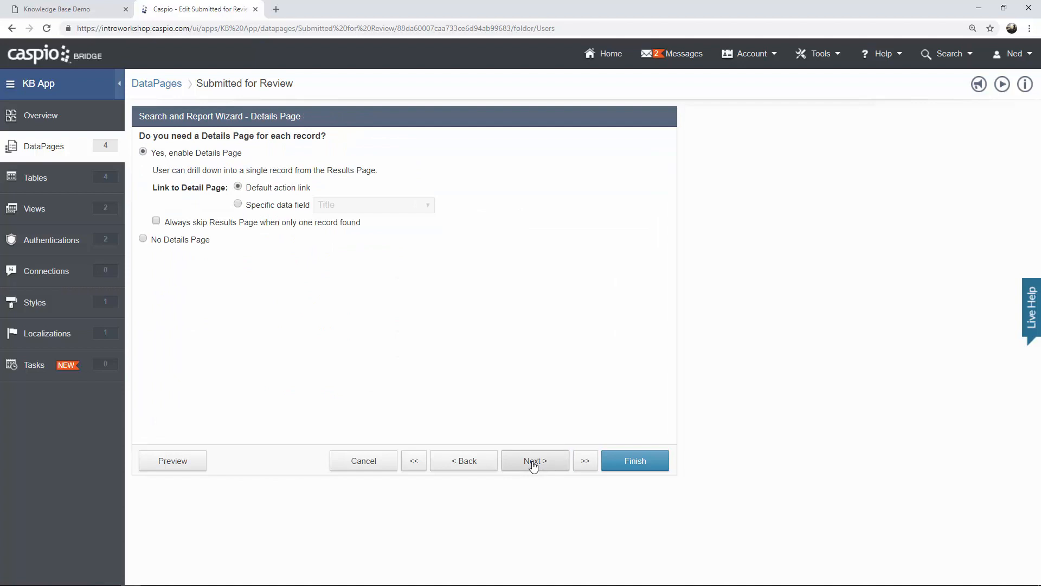
left_click(530, 462)
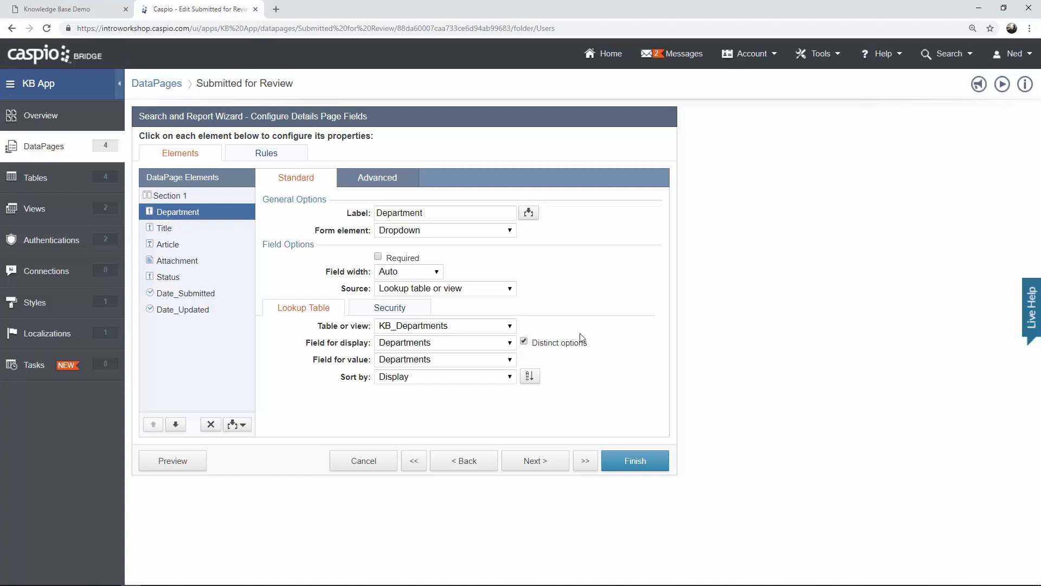
Make the Department and Title fields display only on the details page.
left_click(418, 233)
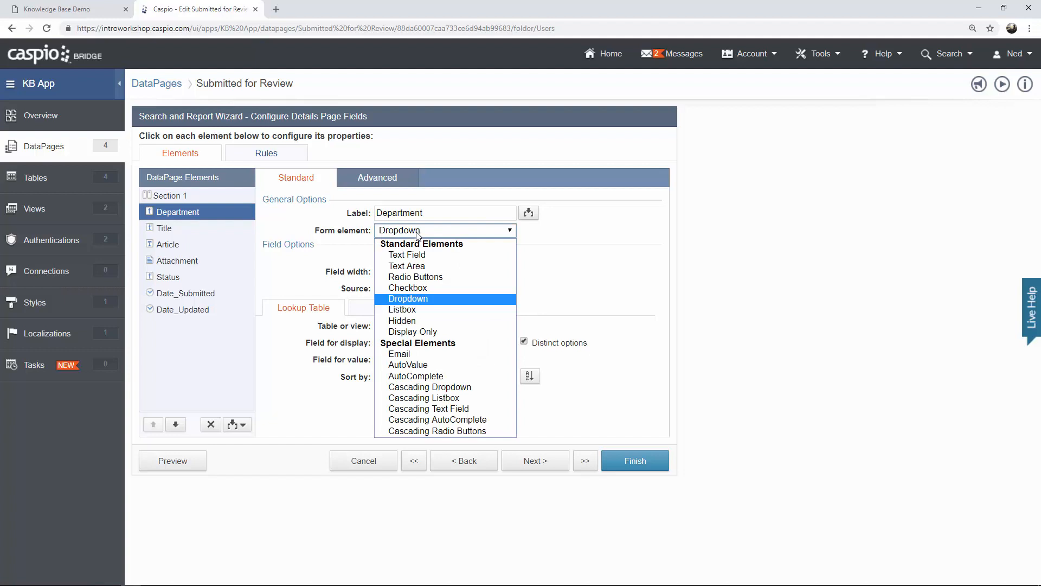
left_click(434, 332)
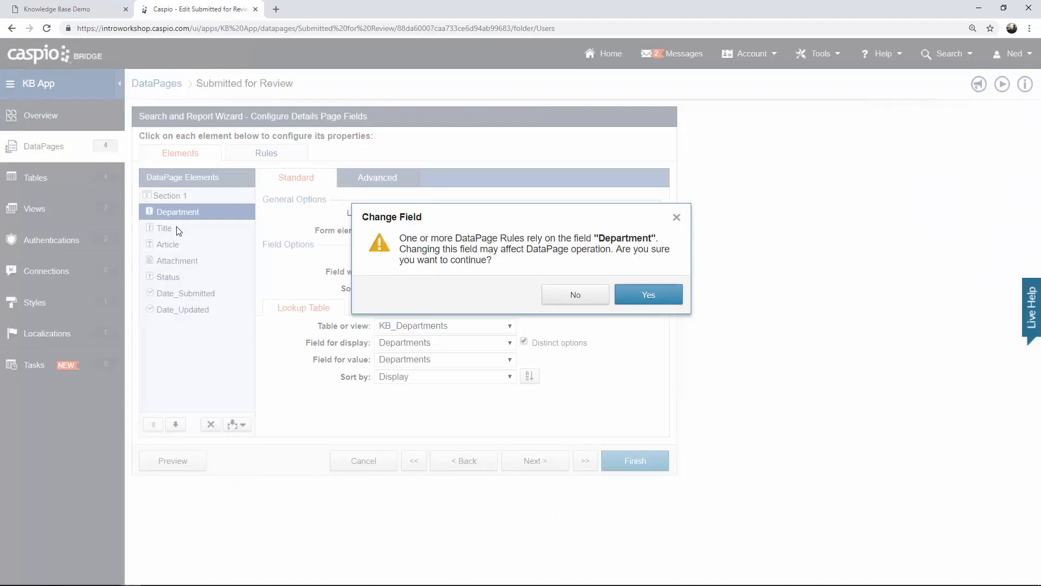
left_click(597, 288)
left_click(186, 232)
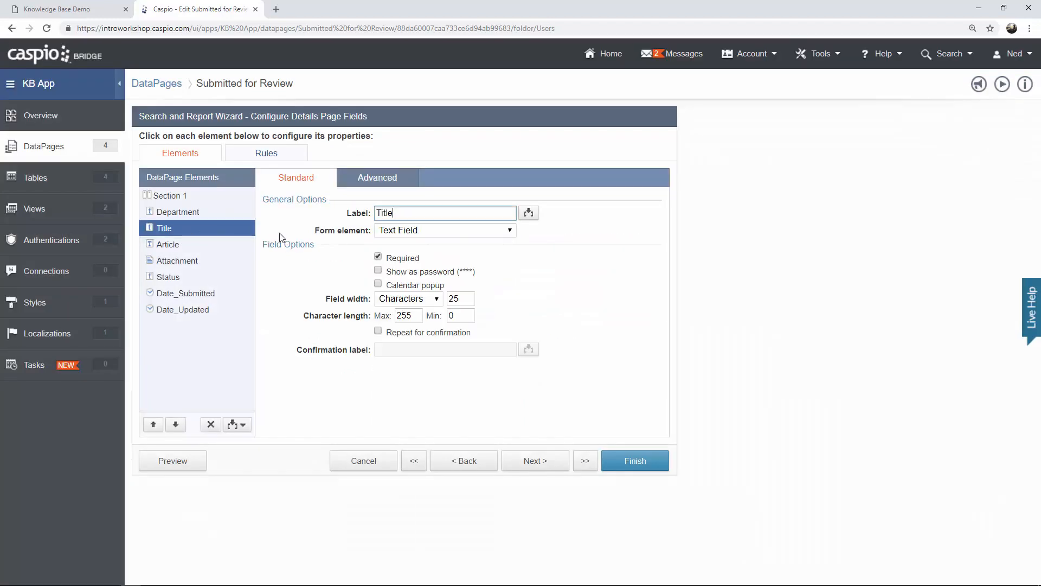
left_click(410, 232)
left_click(413, 336)
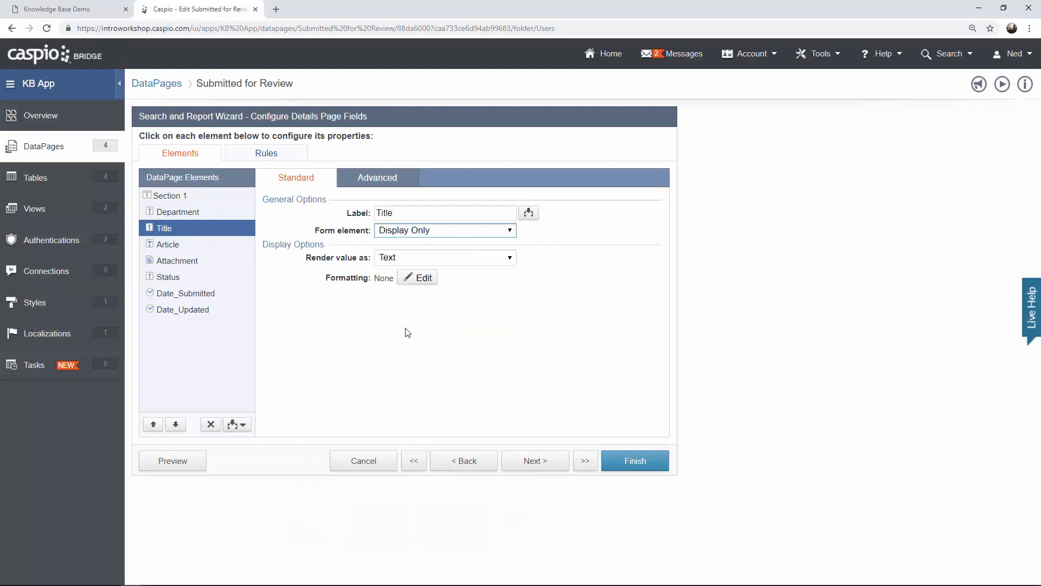
Make the Article and Attachment fields display only as well.
left_click(158, 245)
left_click(432, 232)
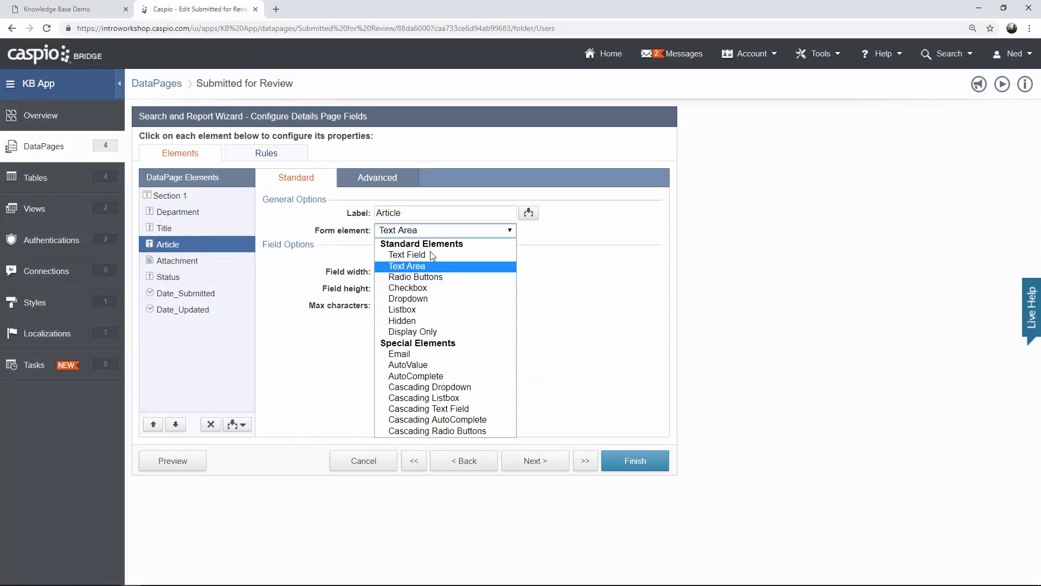
left_click(415, 331)
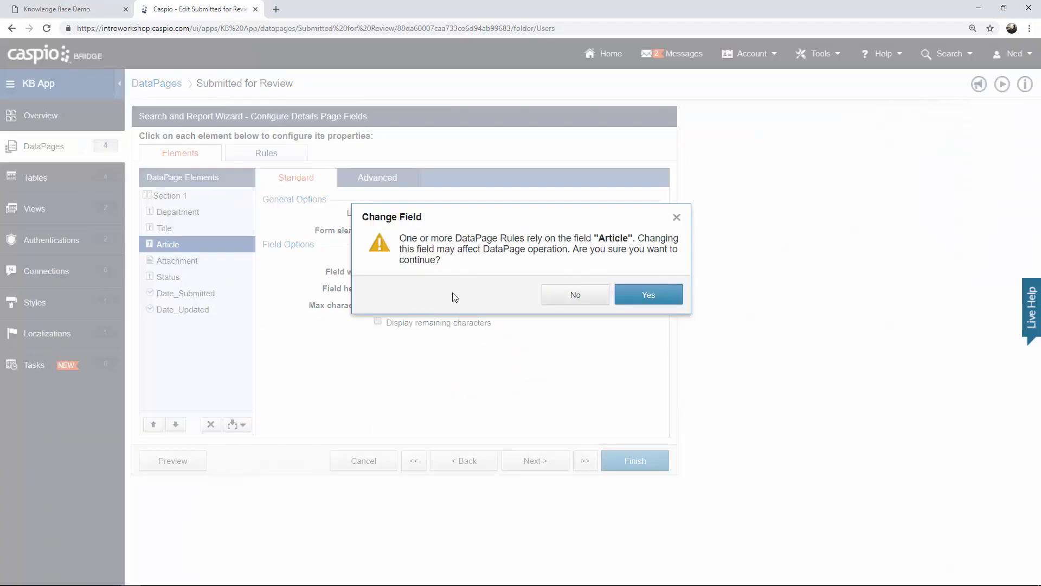
left_click(640, 297)
left_click(195, 268)
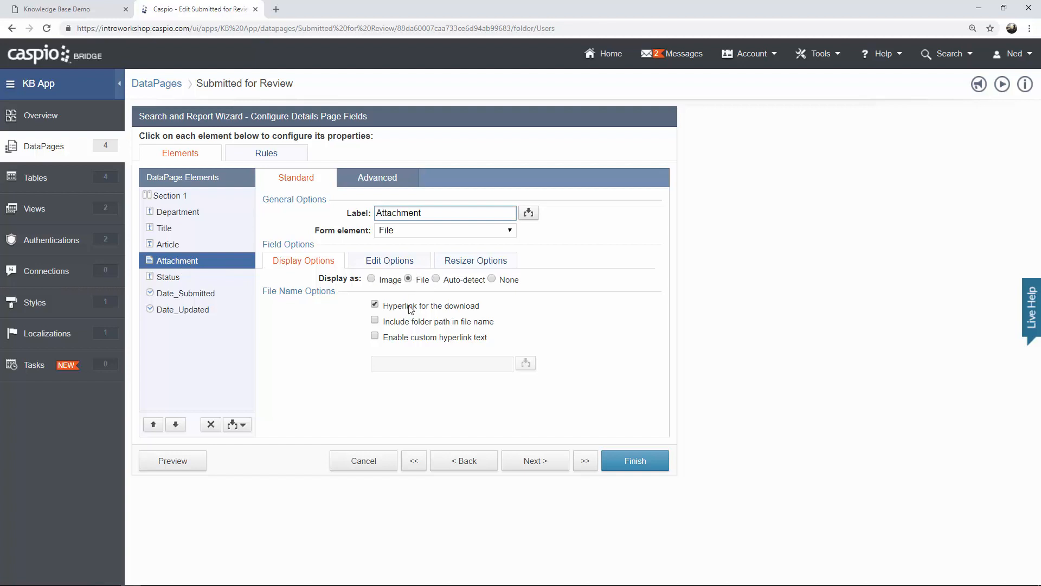
left_click(429, 230)
left_click(423, 267)
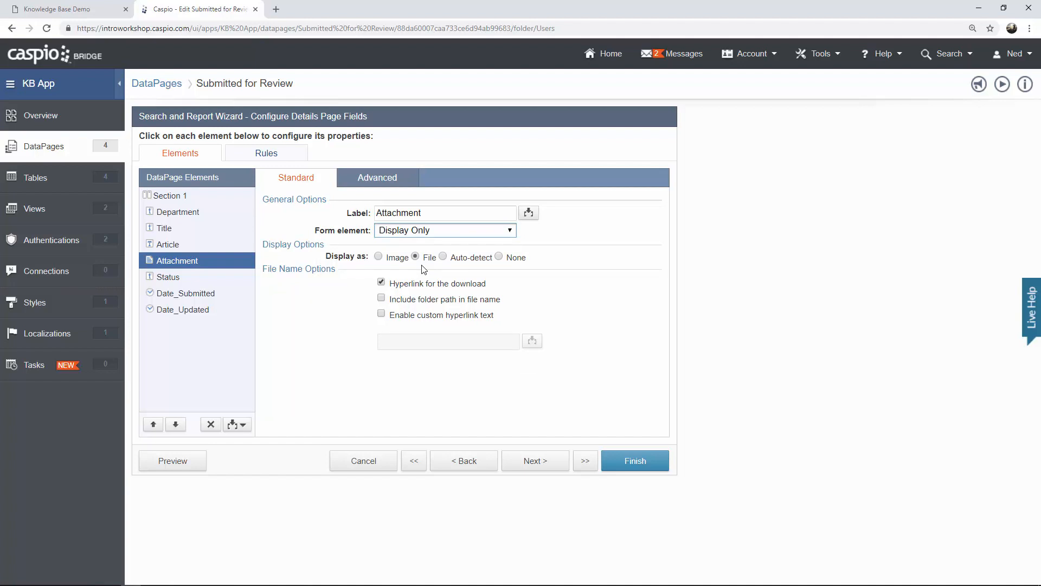
Delete the Status field from the details page and finish the DataPage.
left_click(175, 278)
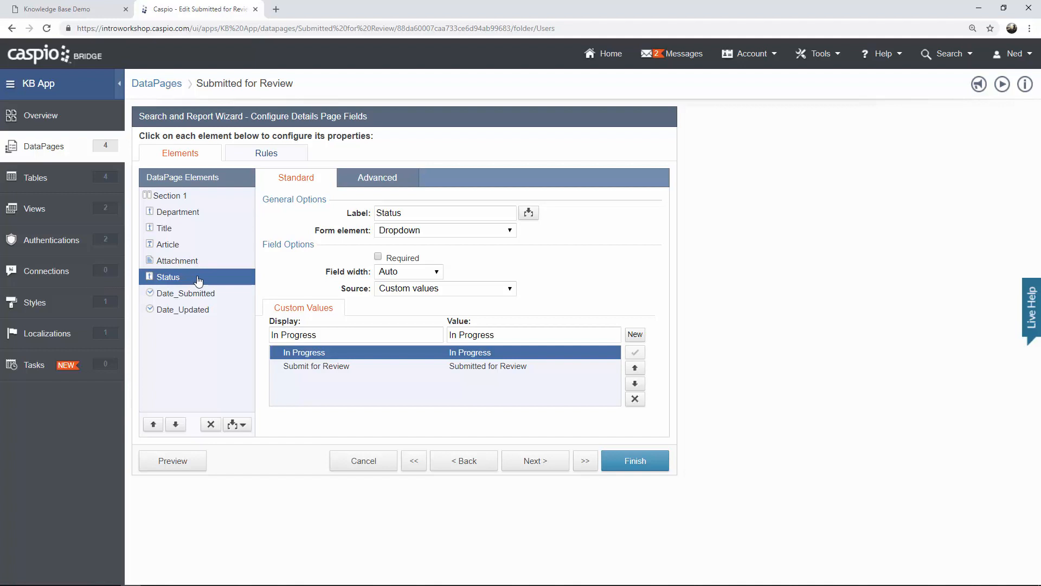
left_click(211, 424)
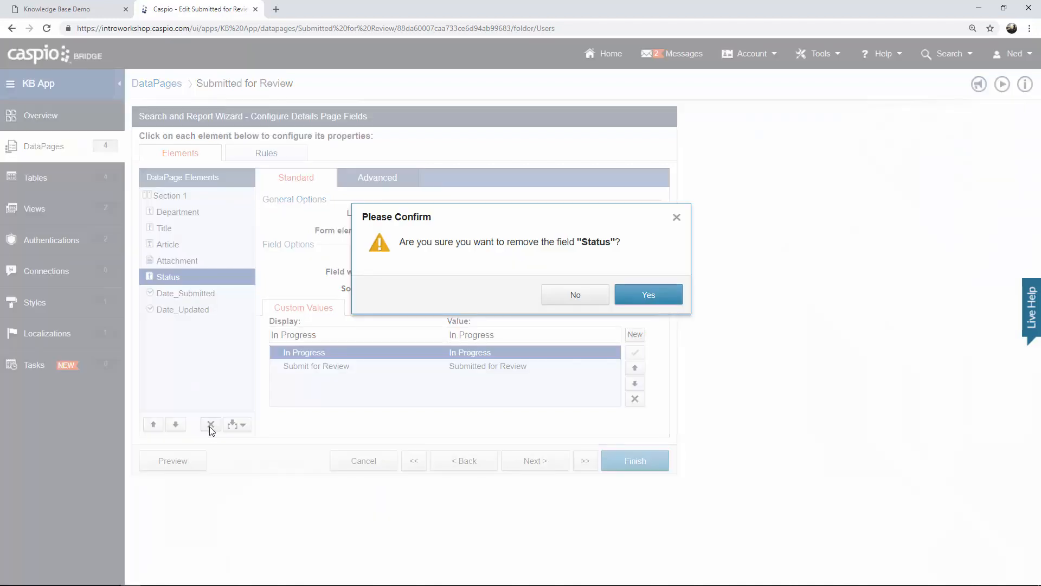
left_click(625, 299)
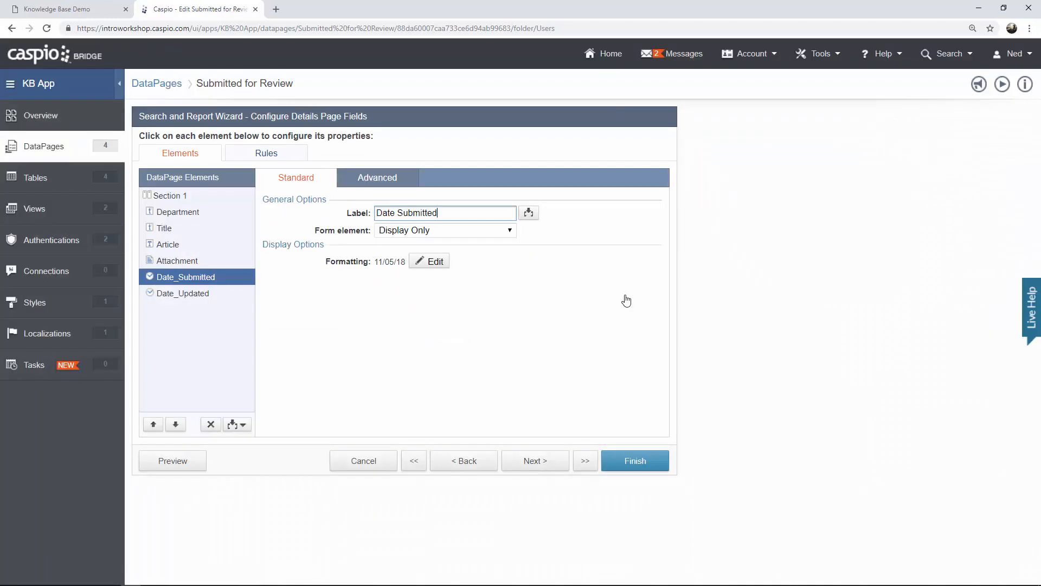
left_click(633, 468)
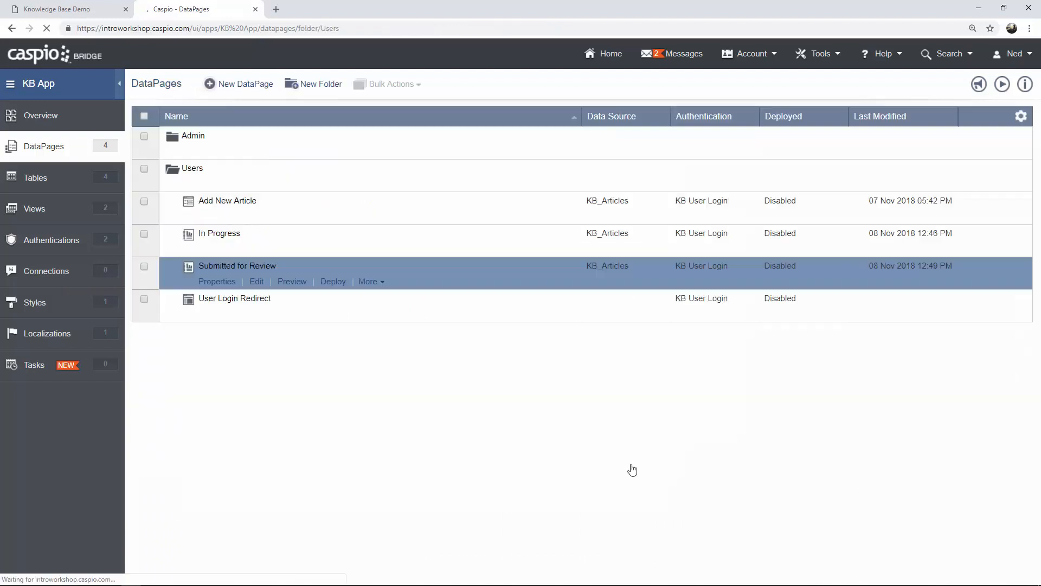
In the In Progress preview, update the New Pricing record's status to Submit for Review.
left_click(293, 282)
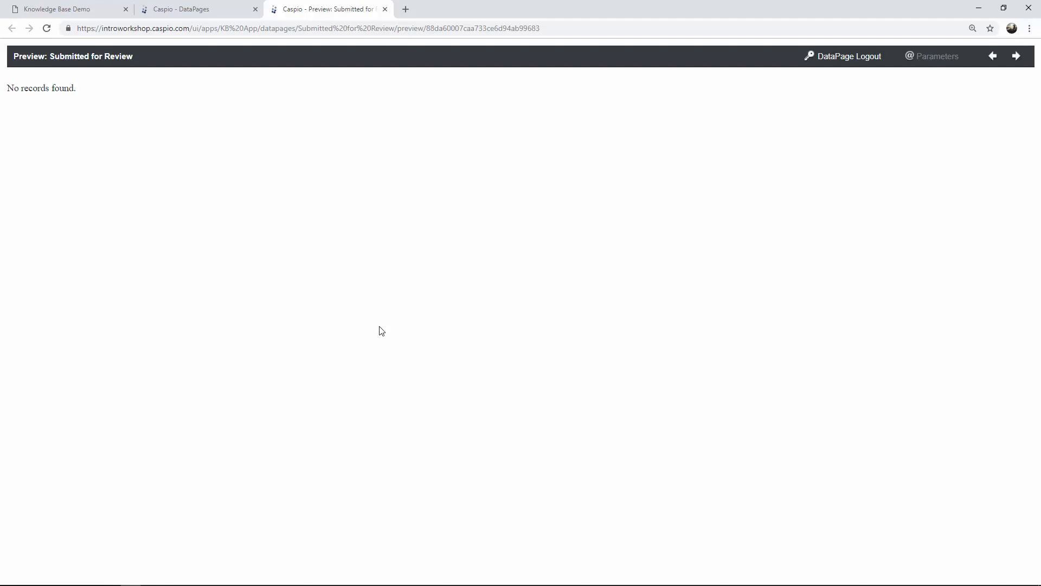
left_click(386, 10)
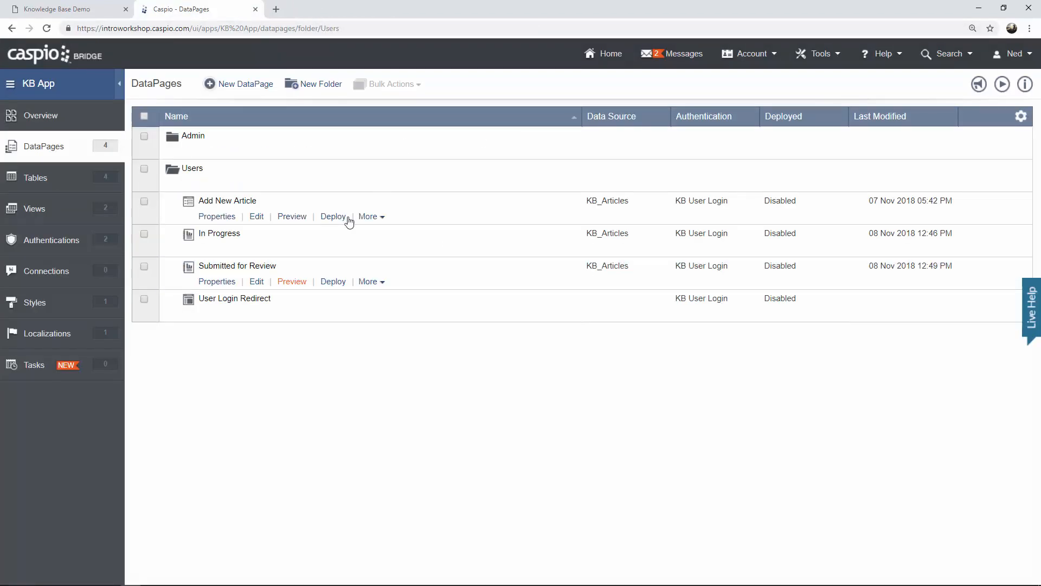
left_click(295, 250)
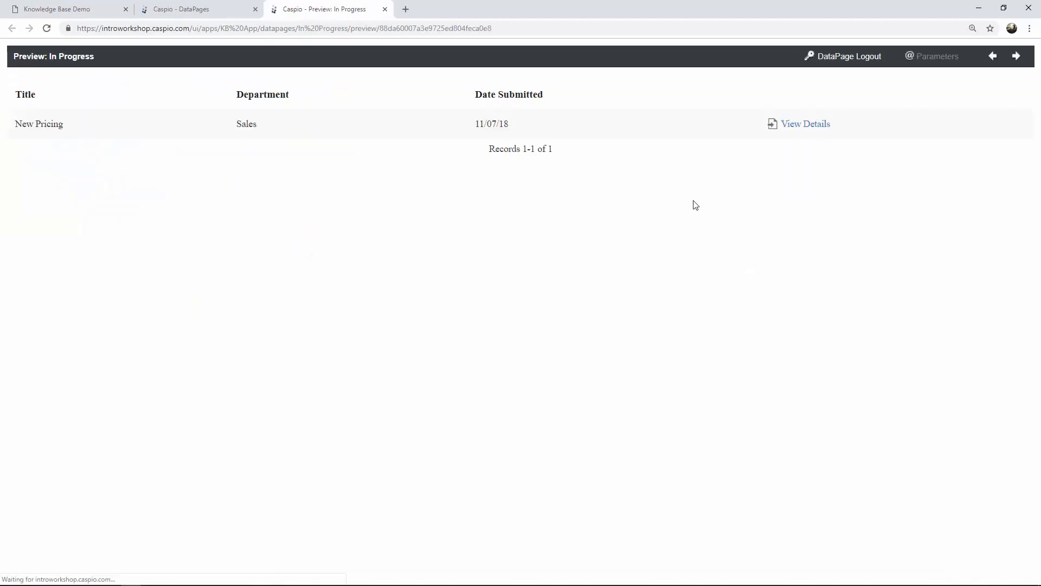
left_click(798, 124)
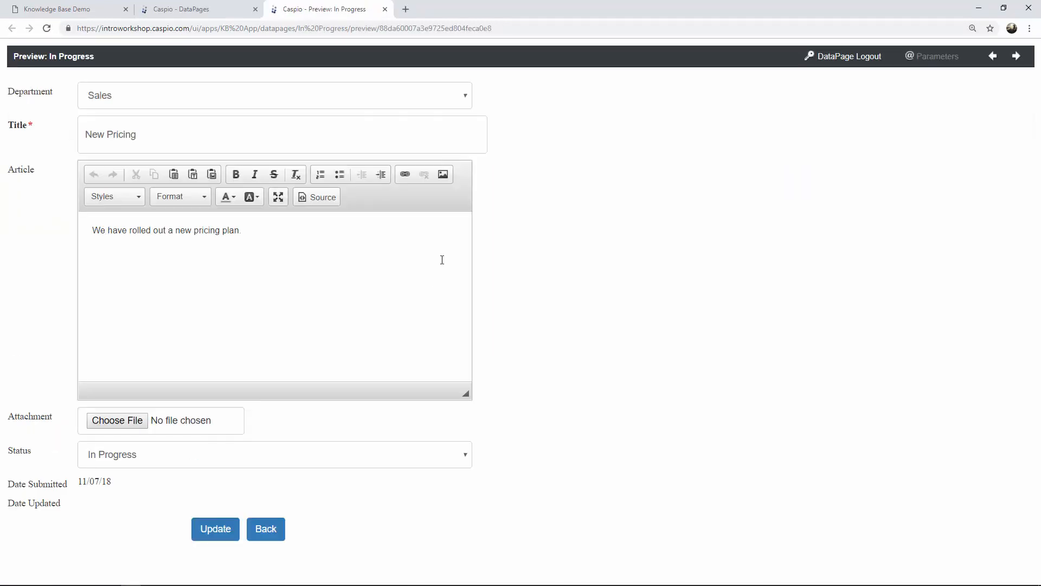
left_click(205, 464)
left_click(196, 485)
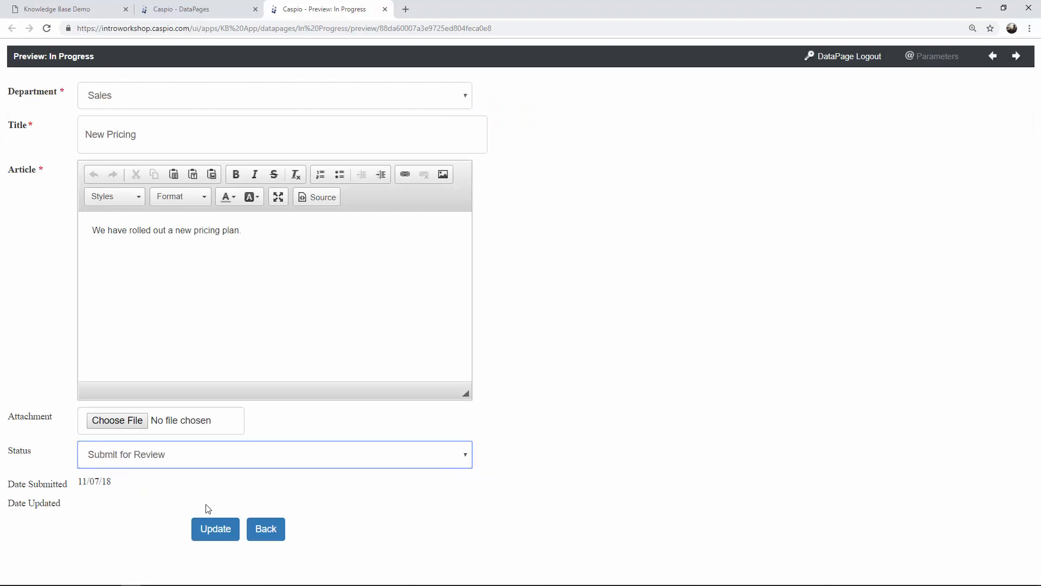
left_click(216, 529)
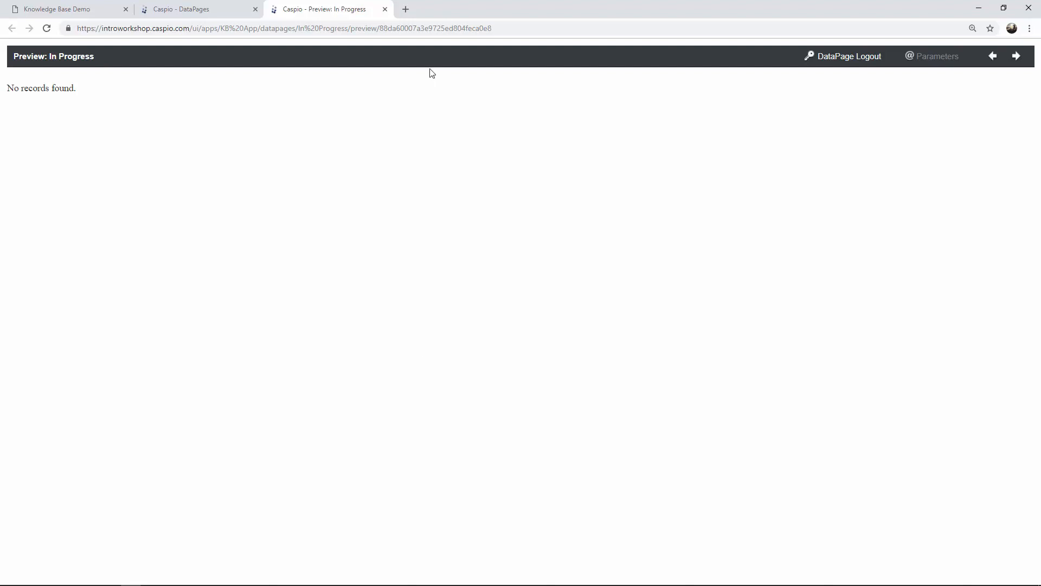
left_click(385, 10)
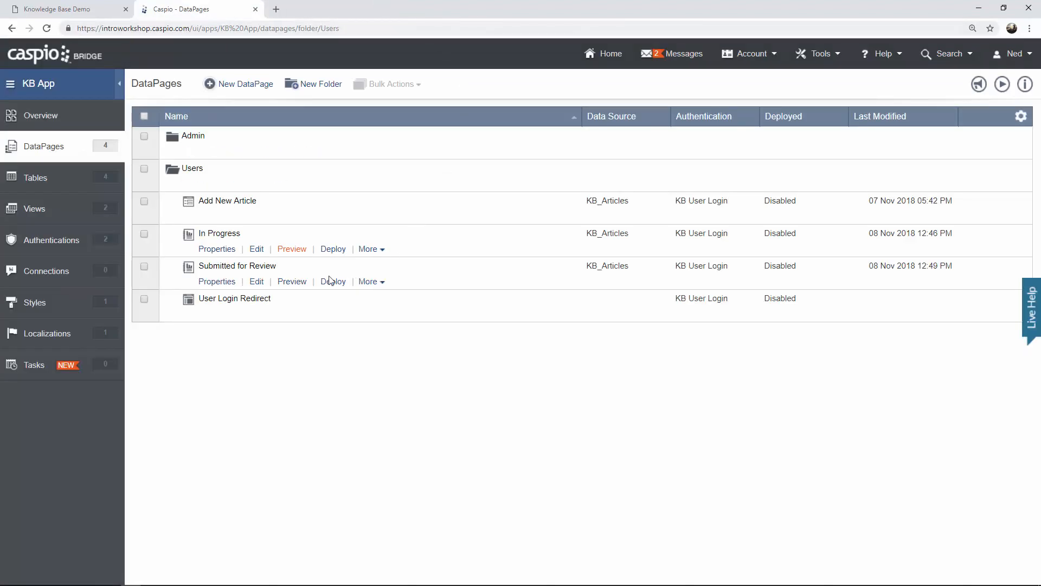
Verify New Pricing now appears in the Submitted for Review preview with read-only details.
left_click(299, 281)
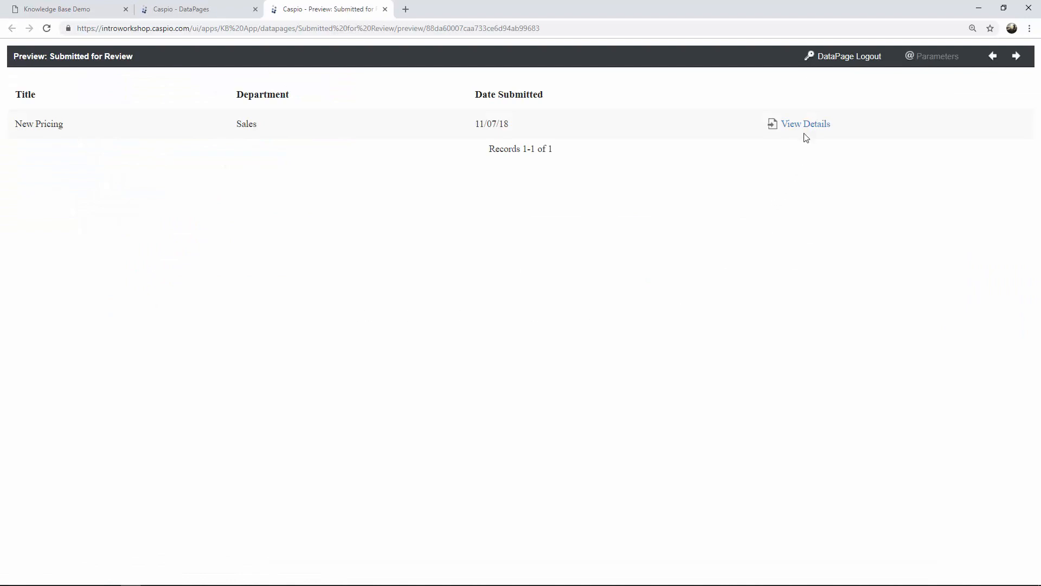
left_click(806, 125)
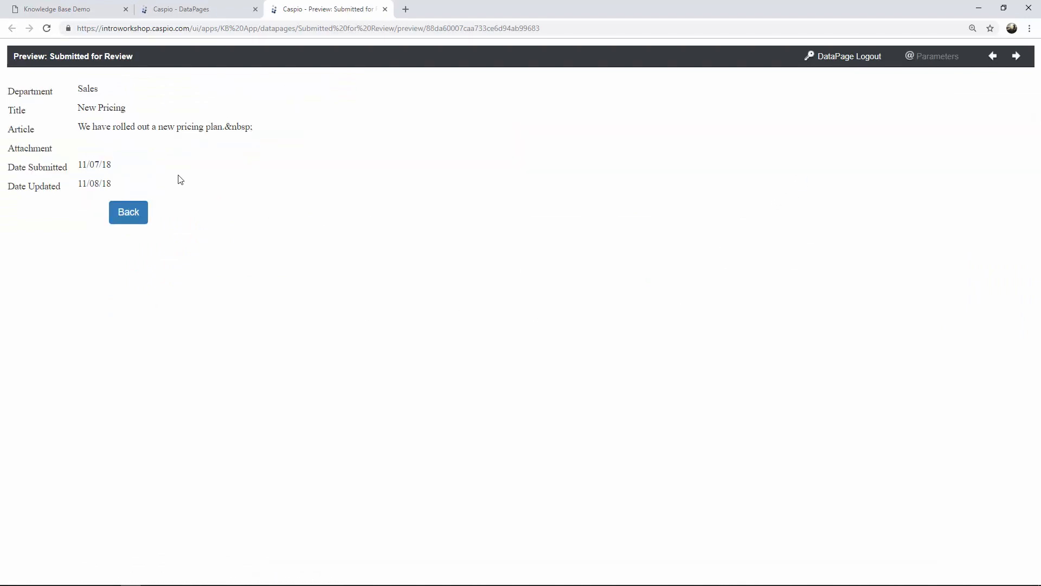
triple_click(180, 182)
left_click_drag(131, 152, 165, 185)
left_click(385, 10)
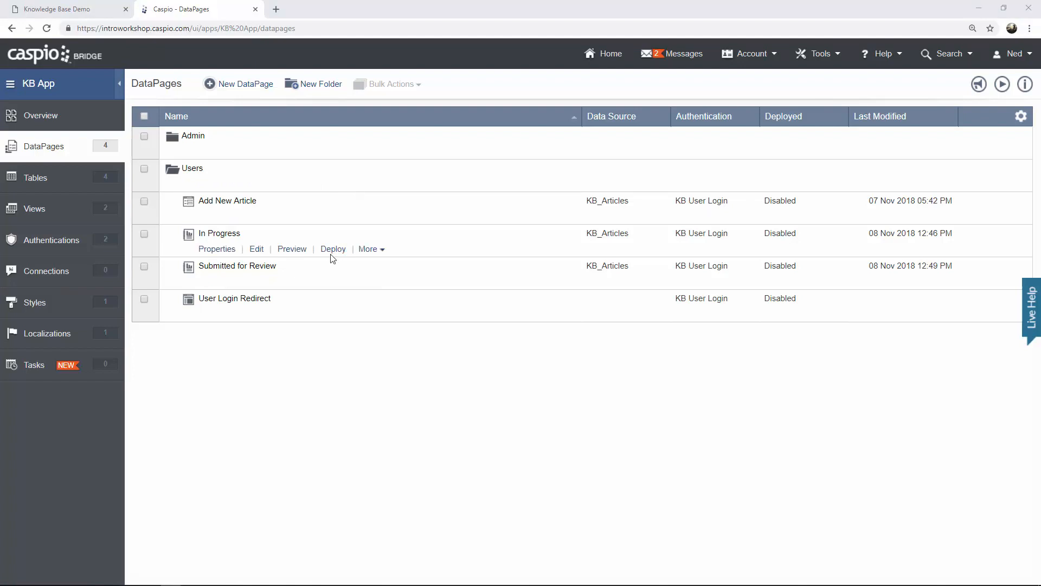
Duplicate the In Progress DataPage and name the copy 'Resubmit for Review'.
left_click(368, 249)
left_click(378, 264)
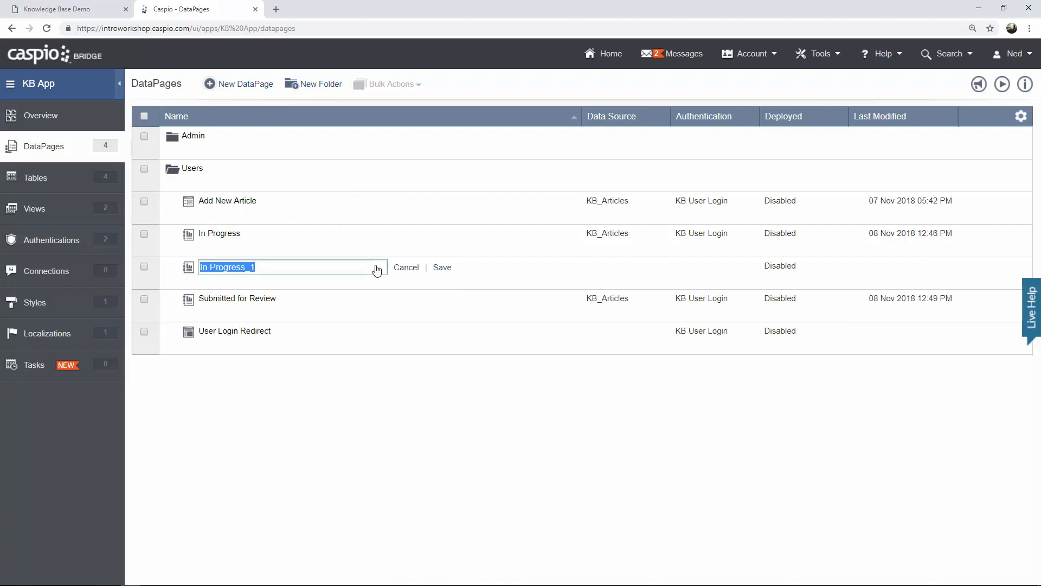
type("Resubmit for Review")
left_click(445, 269)
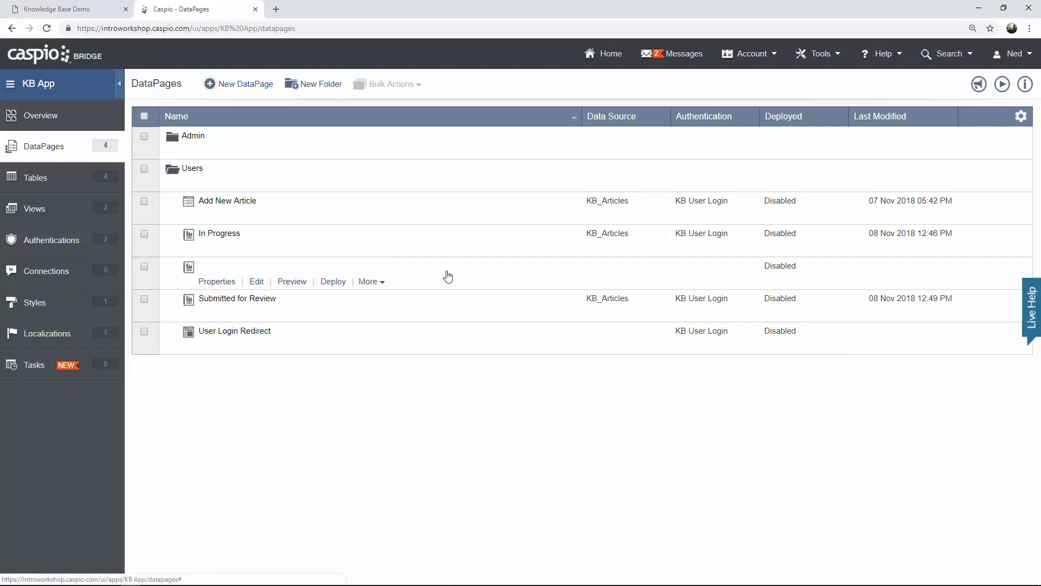
Change the copy's Status filter value from In Progress to 'Resubmit for Review'.
left_click(255, 283)
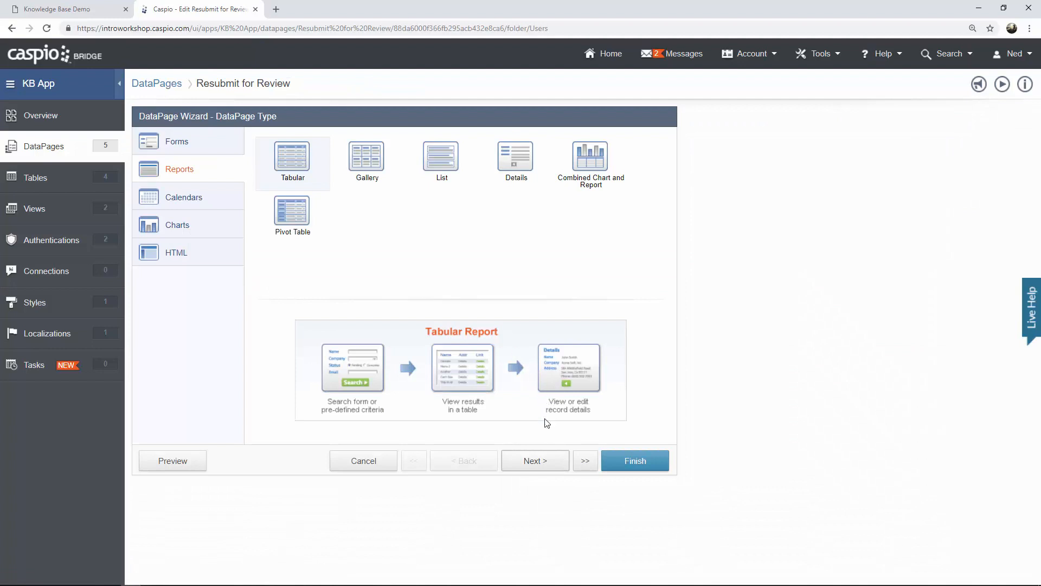
left_click(536, 464)
left_click(536, 464)
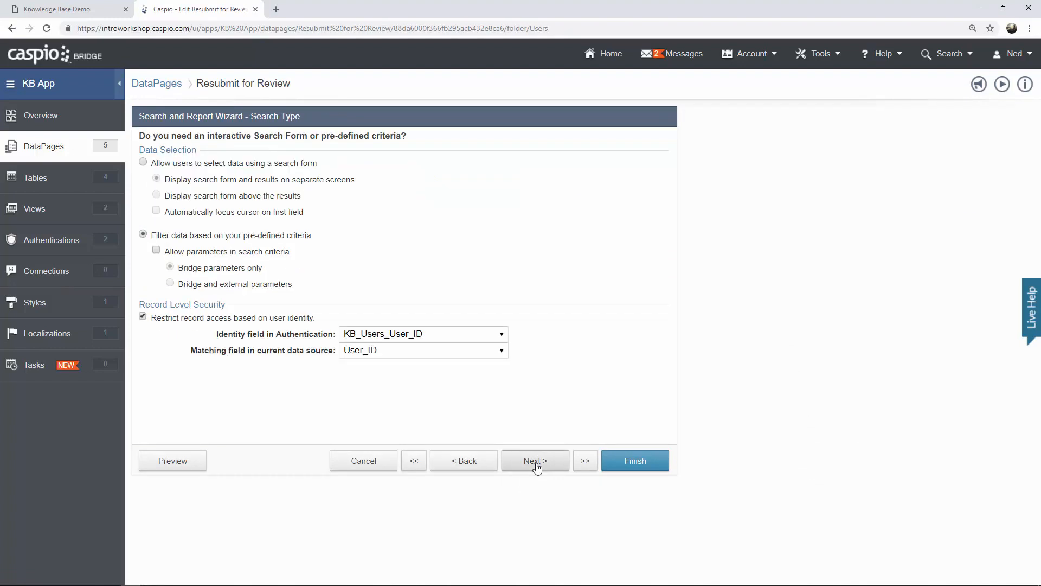
left_click(536, 464)
left_click(535, 464)
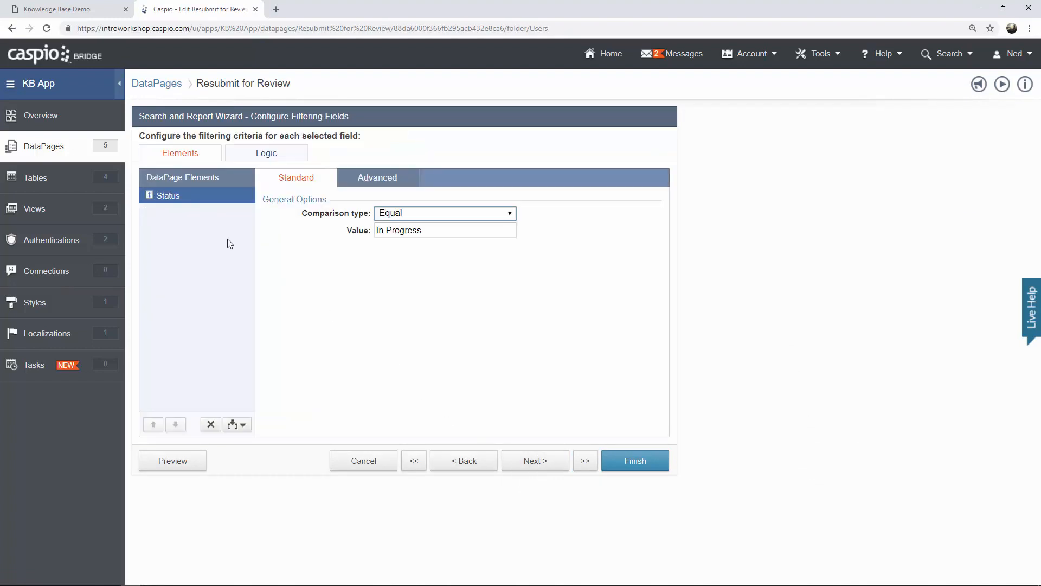
left_click_drag(429, 229, 337, 235)
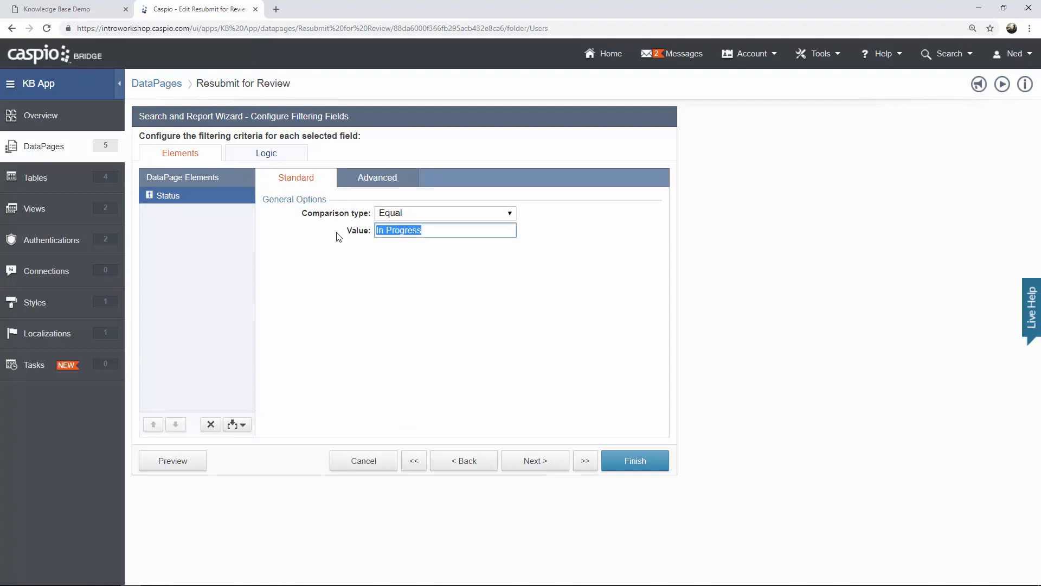
type("Resubmit for Review")
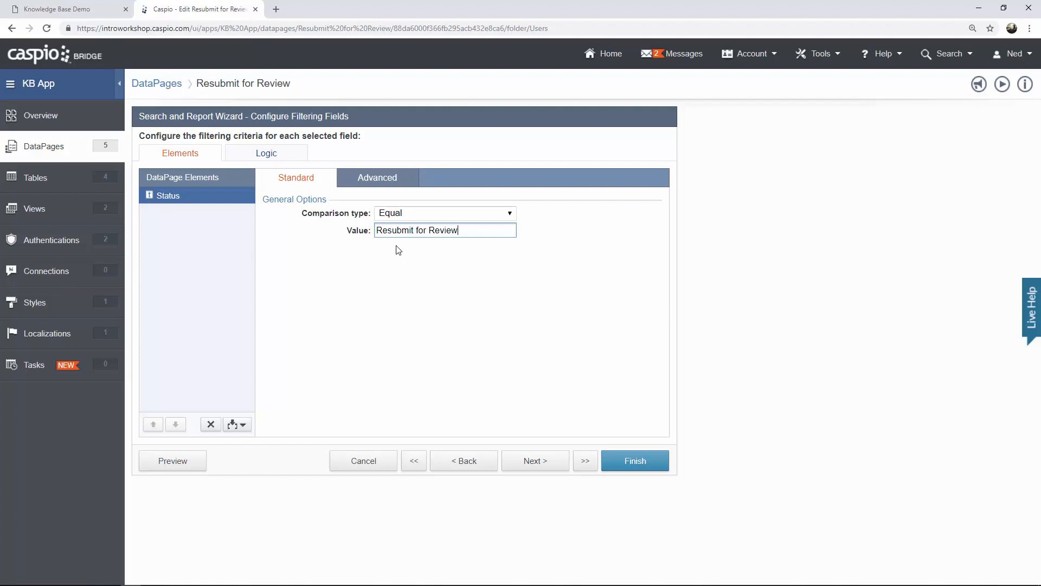
left_click(546, 462)
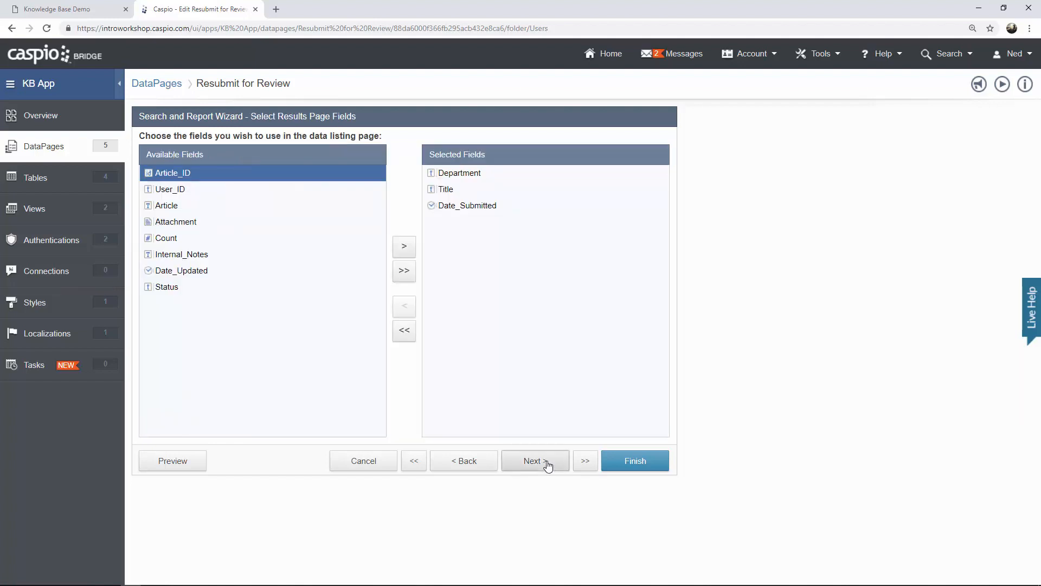
On the details page, retype the Status dropdown's first option from In Progress to 'Resubmit for Review'.
left_click(548, 462)
left_click(548, 462)
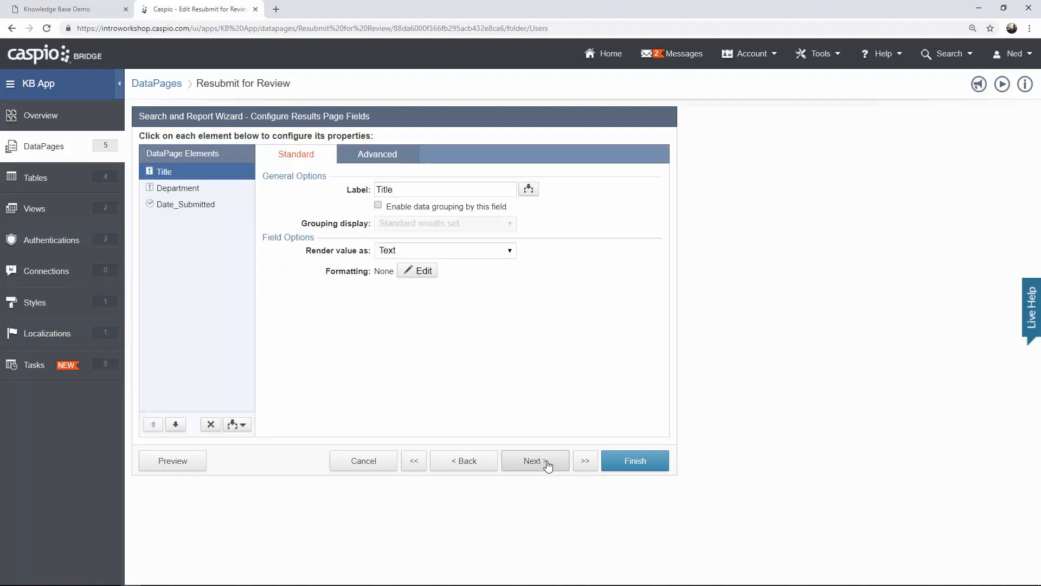
left_click(548, 462)
left_click(547, 463)
left_click(548, 462)
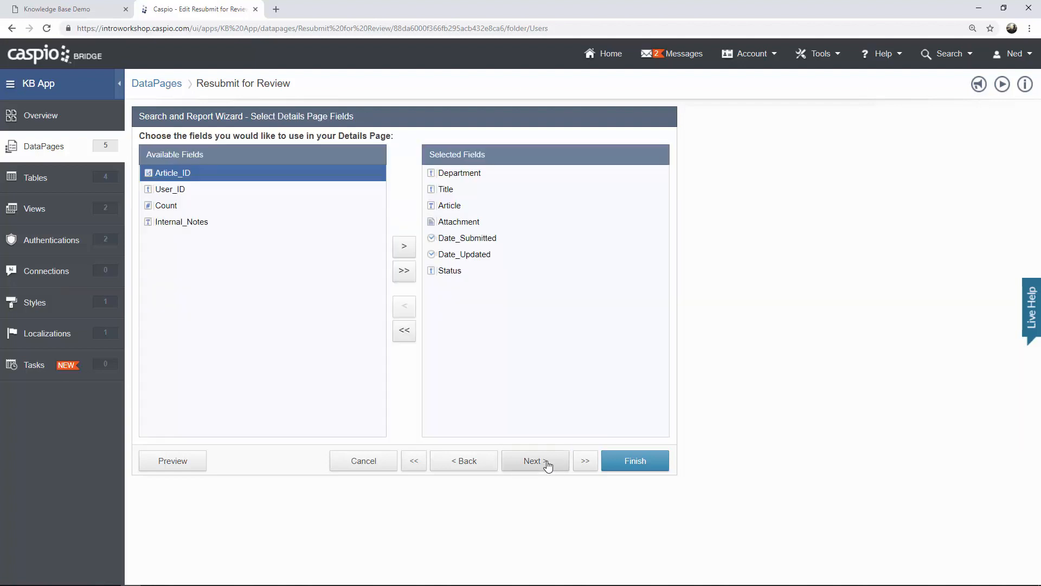
left_click(548, 462)
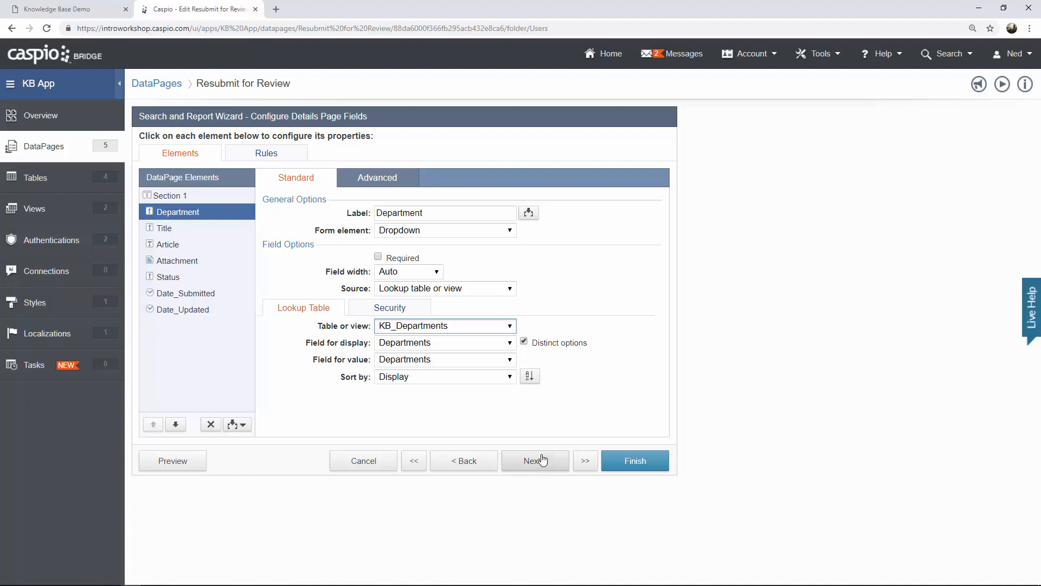
left_click(179, 278)
left_click(324, 335)
left_click_drag(324, 336, 257, 340)
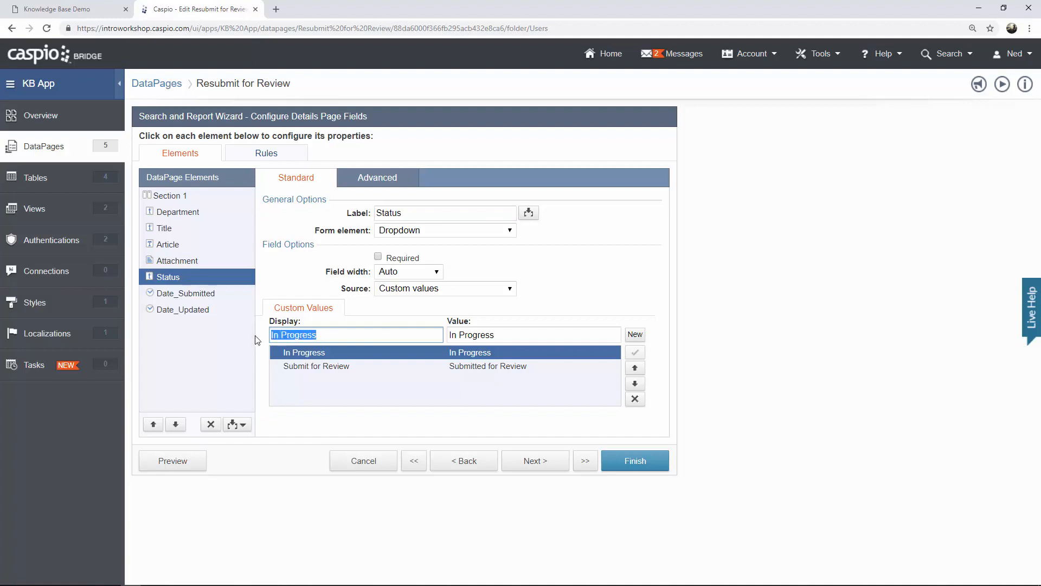
type("Resubmit f")
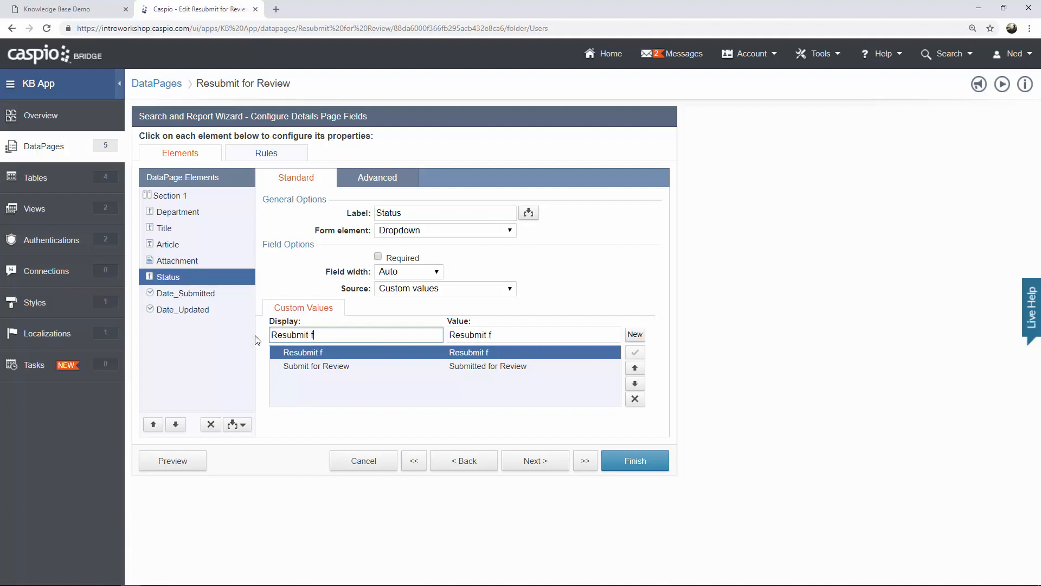
type("or Review")
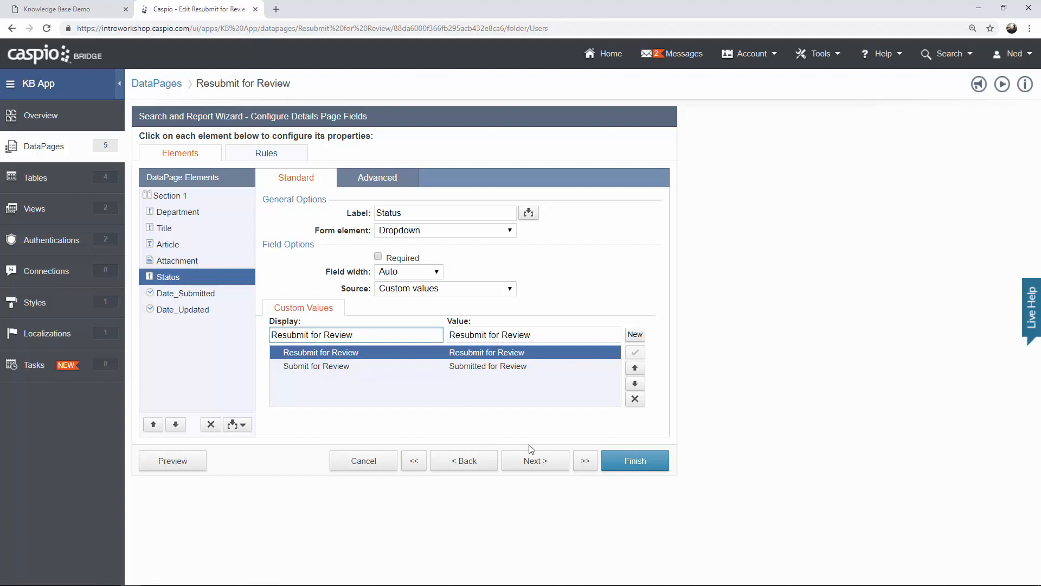
Finish the wizard to save the Resubmit for Review DataPage with its new Status options.
left_click(617, 465)
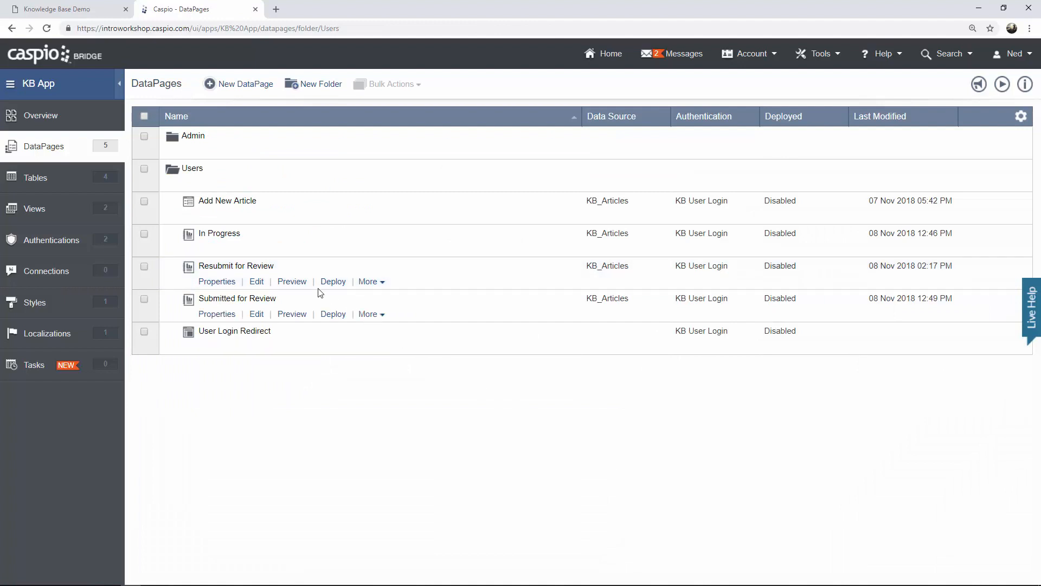
Preview Resubmit for Review, then duplicate In Progress as 'Unpublished' and open the copy for editing.
left_click(297, 283)
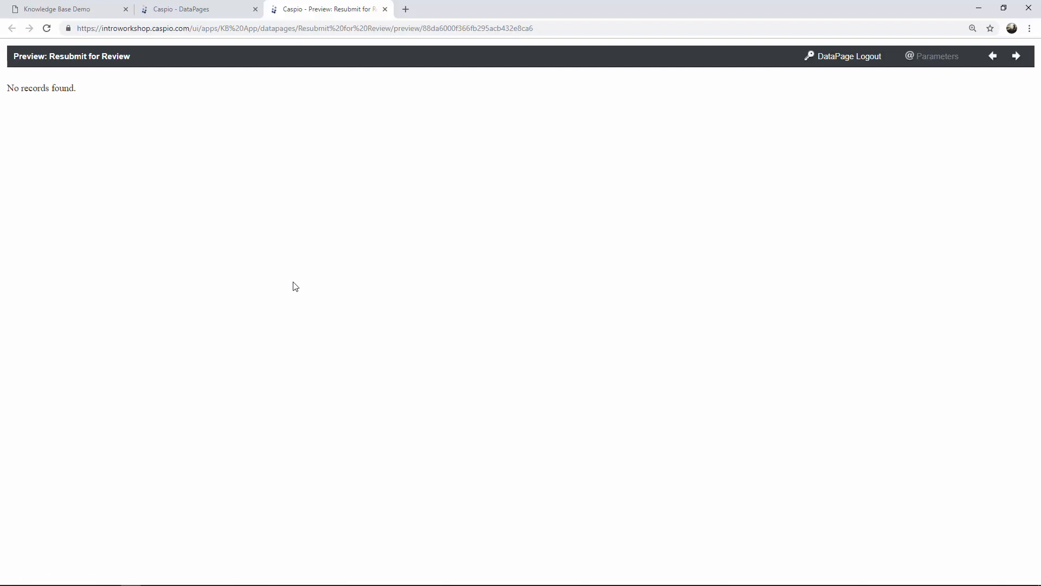
left_click(385, 10)
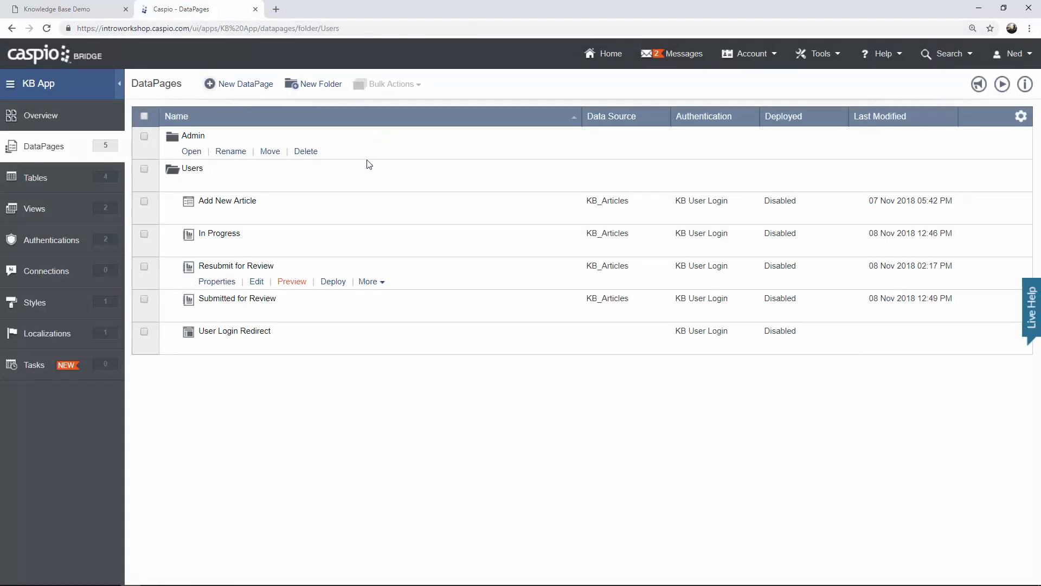
mouse_move(366, 170)
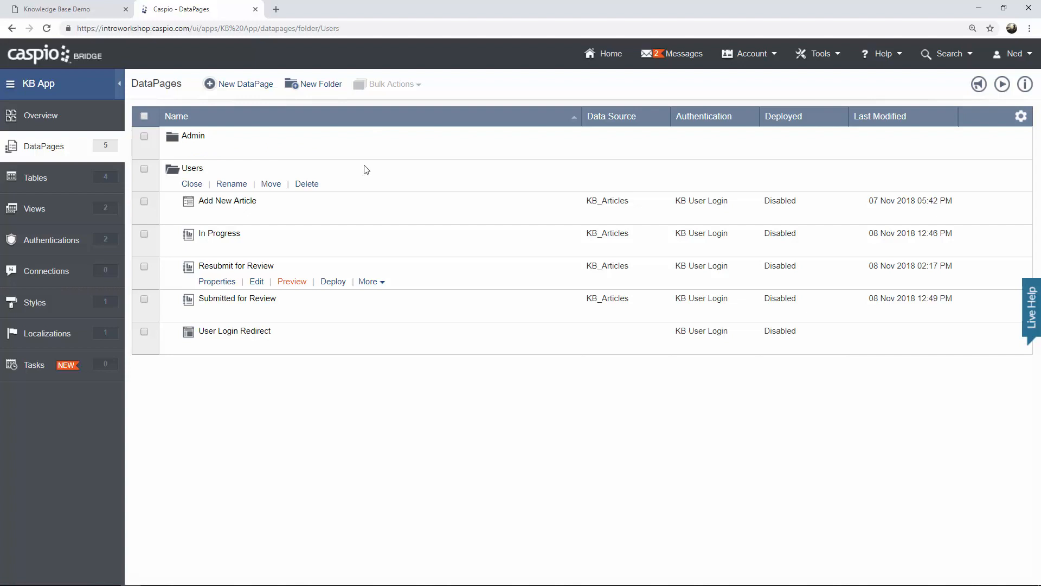
mouse_move(298, 244)
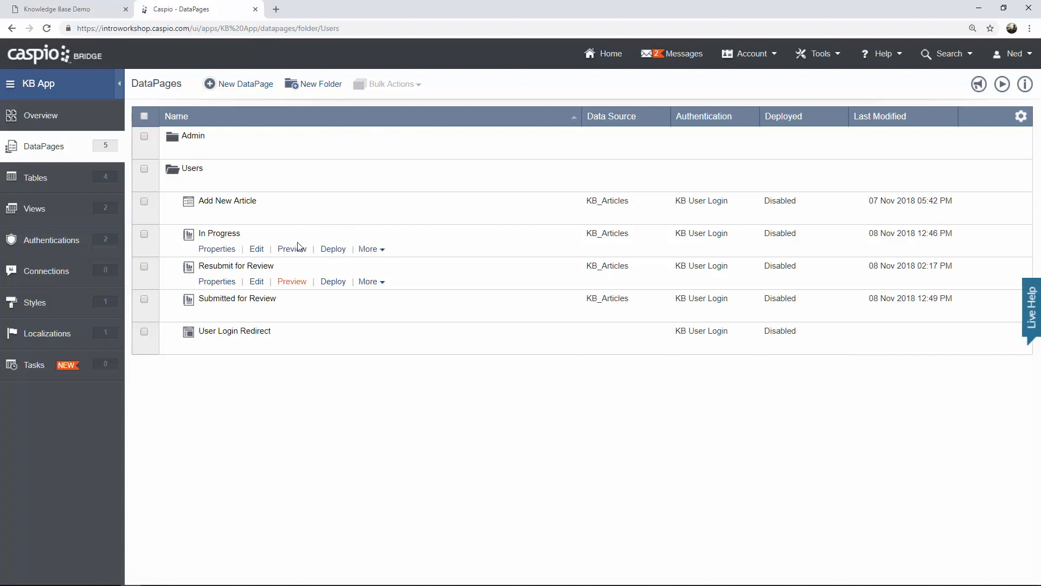
left_click(378, 251)
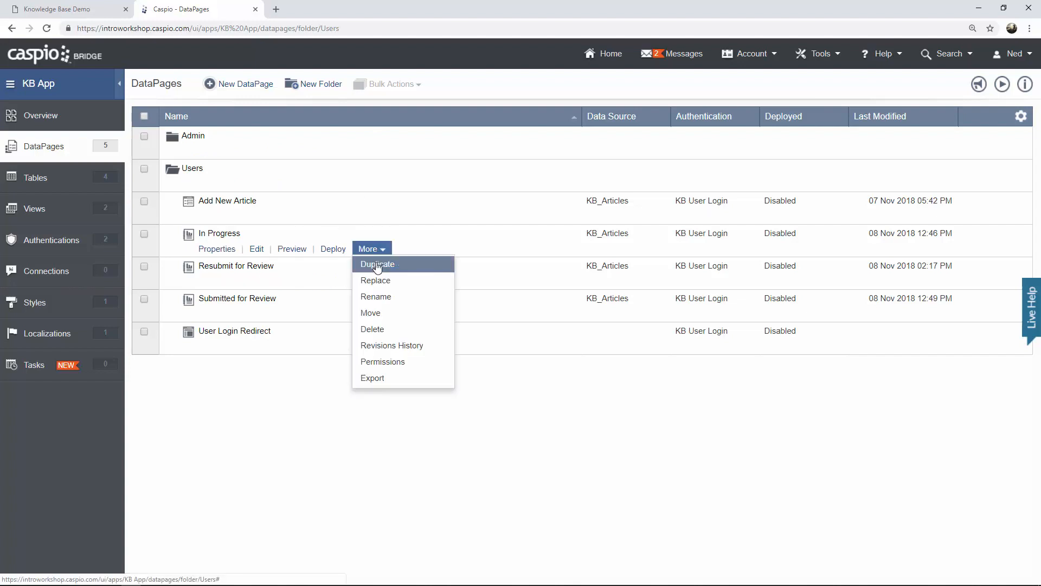
left_click(377, 266)
type("Unp")
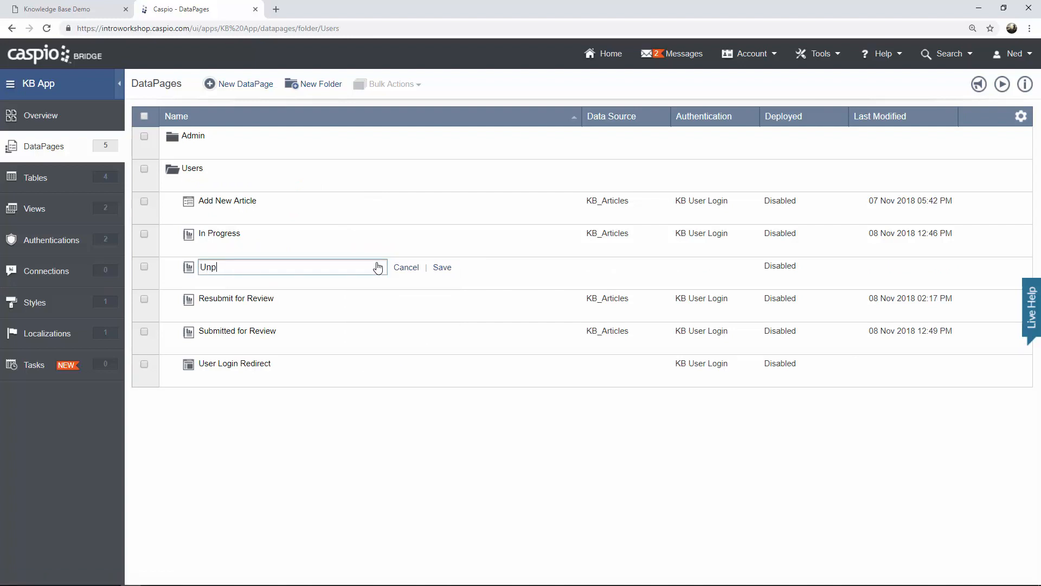
type("ublished")
left_click(442, 268)
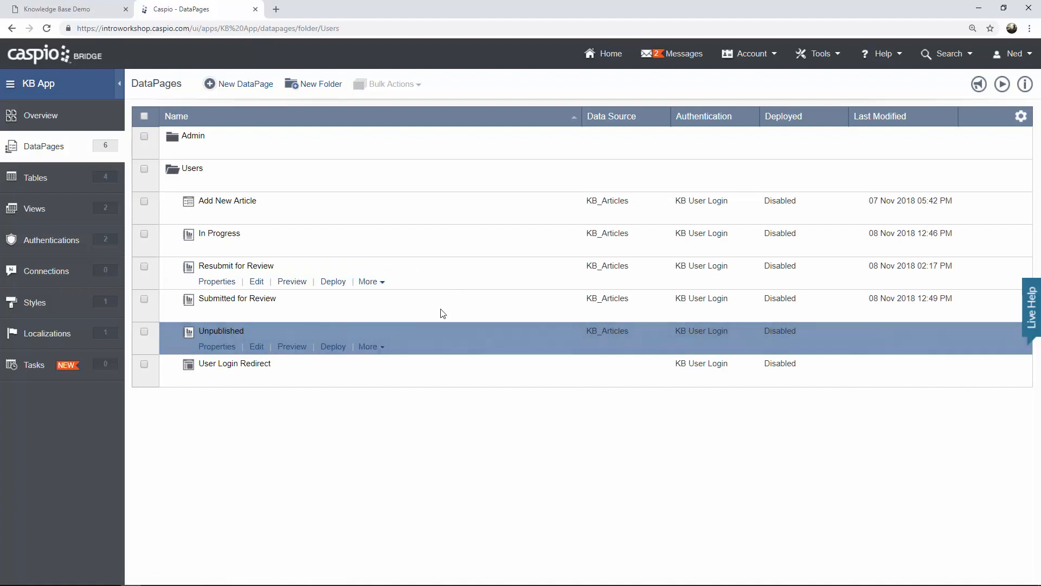
left_click(257, 347)
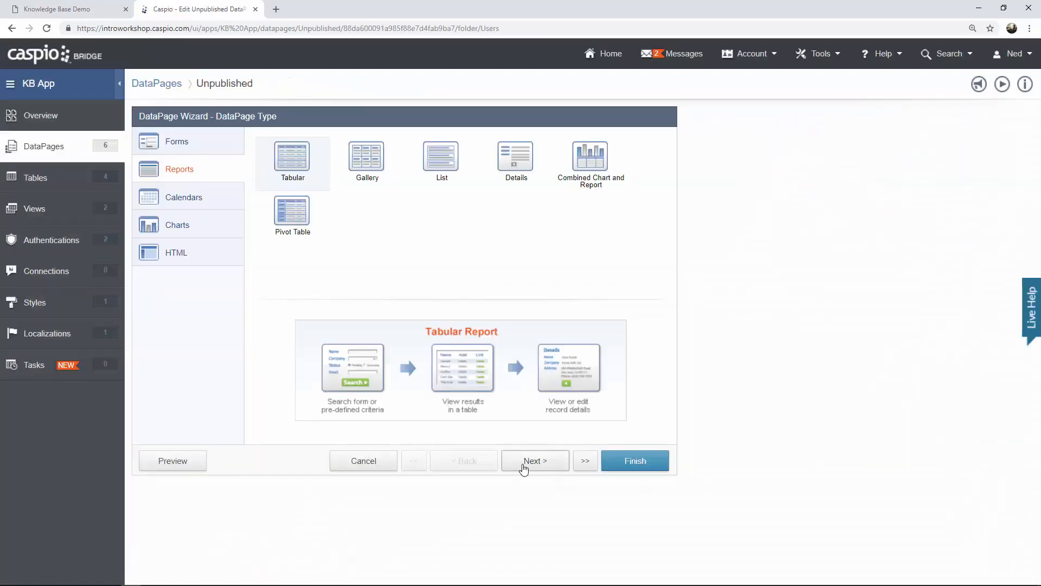
Change the Status filter value from In Progress to 'Unpublished'.
left_click(535, 468)
left_click(536, 465)
left_click(535, 465)
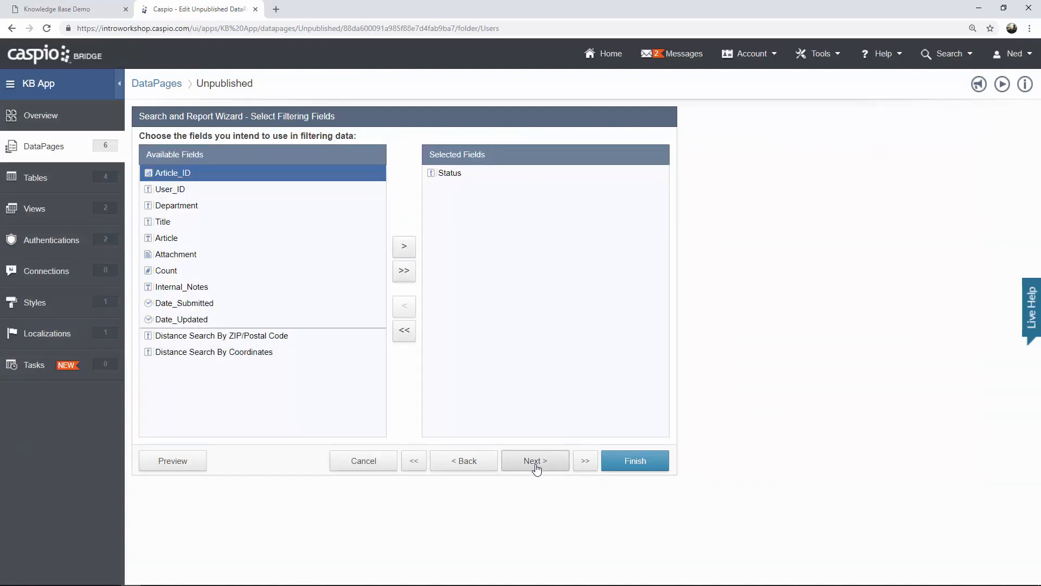
left_click(536, 465)
left_click(425, 230)
key("ctrl+a")
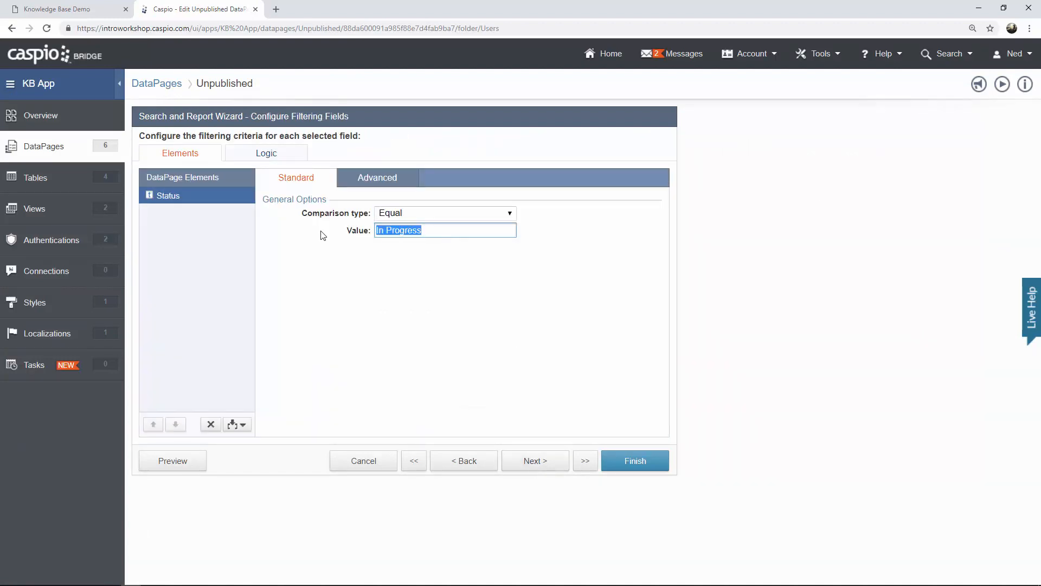
type("Unpublished")
Add the Internal_Notes field to the details page fields.
left_click(535, 462)
left_click(536, 462)
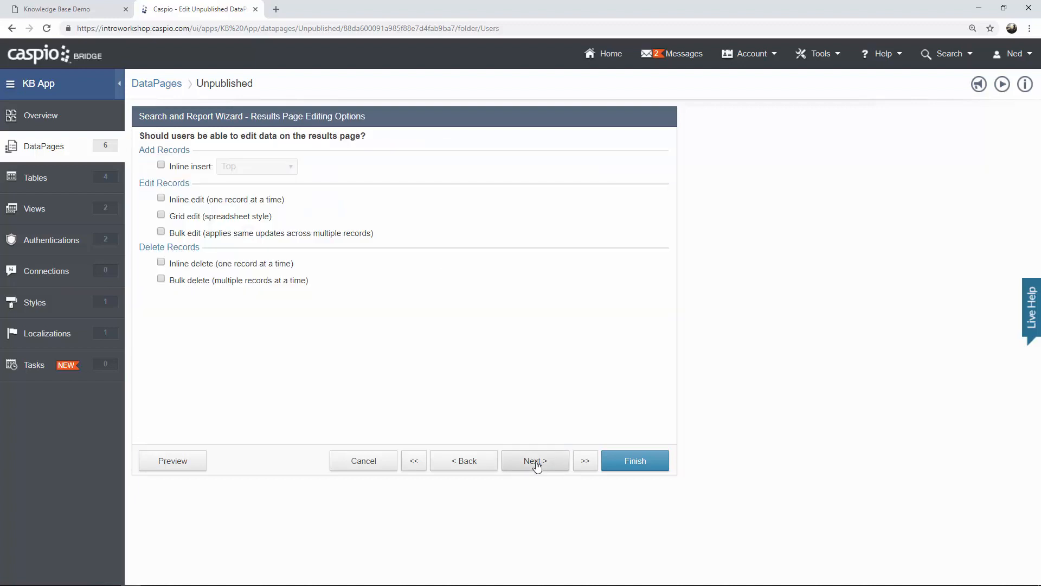
left_click(536, 461)
left_click(535, 462)
left_click(536, 461)
left_click(536, 462)
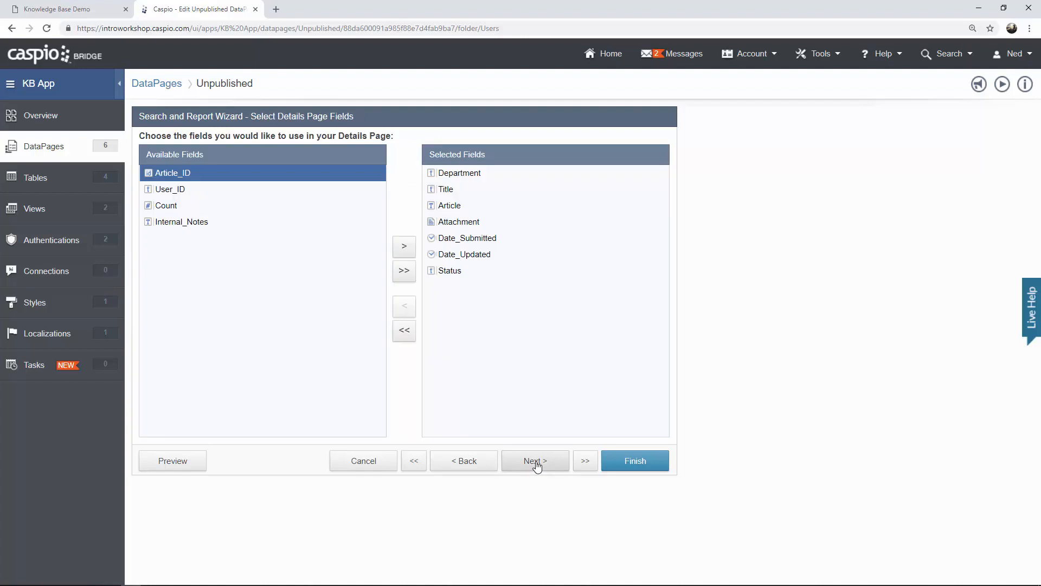
left_click(536, 462)
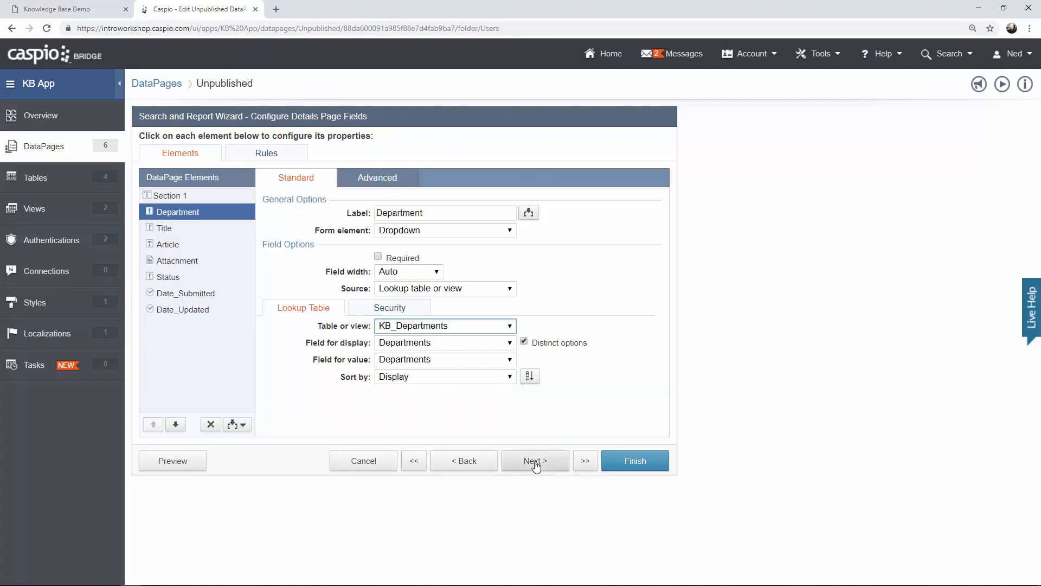
left_click(491, 463)
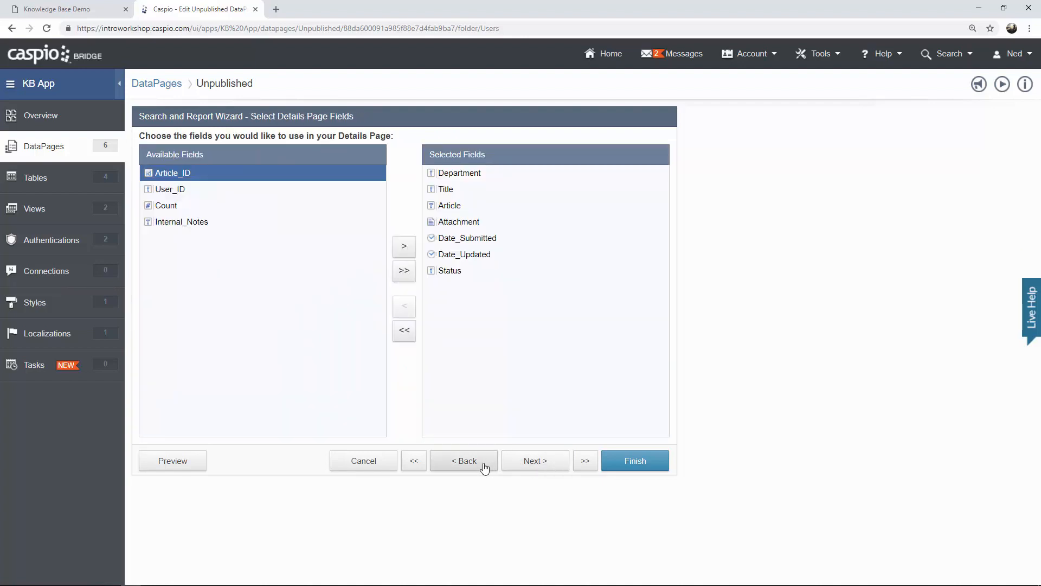
left_click(197, 226)
left_click(404, 249)
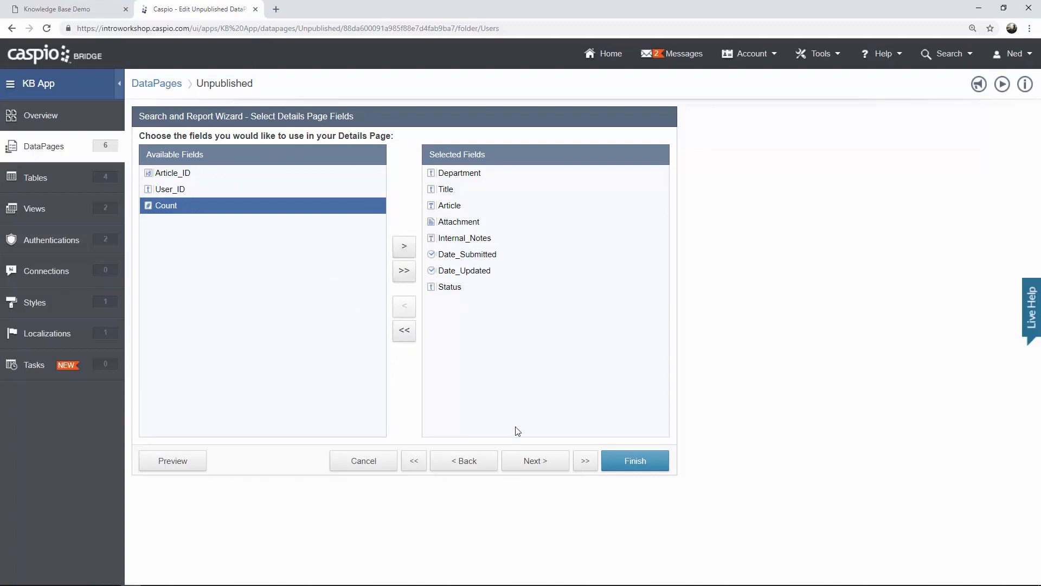
left_click(531, 460)
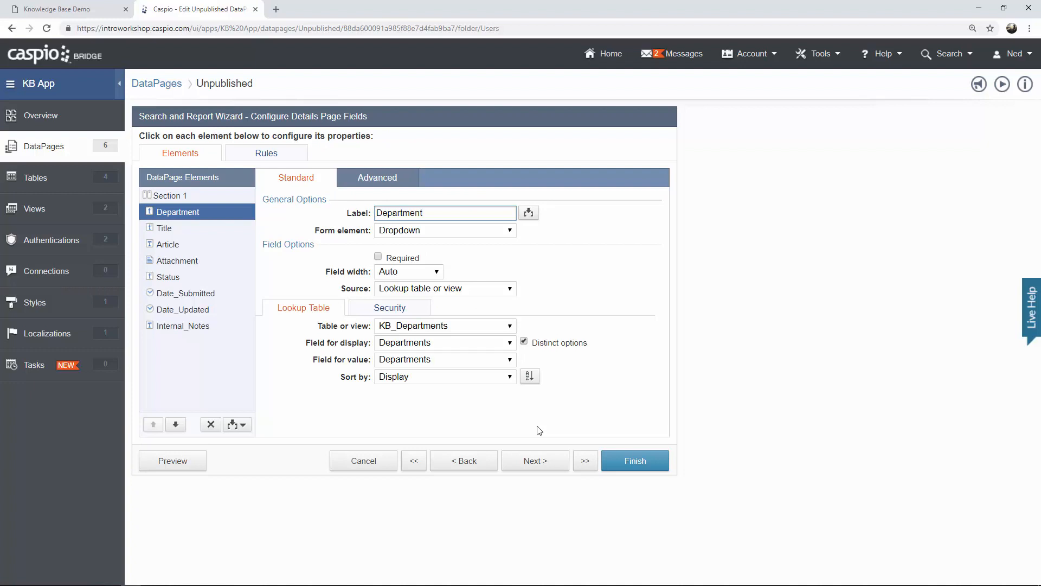
Make Internal_Notes an editable Text Area form element.
left_click(198, 332)
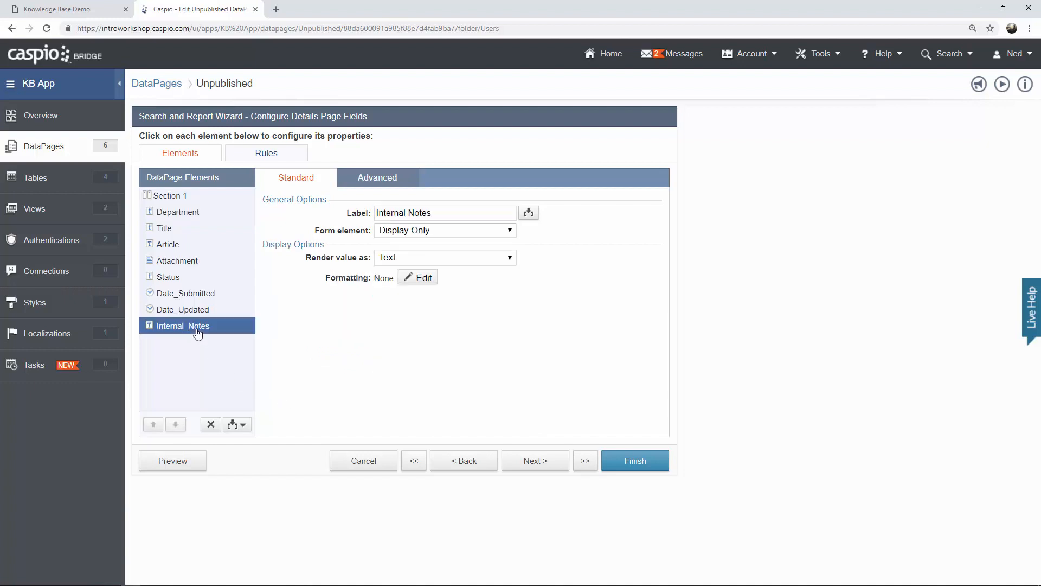
left_click(509, 232)
left_click(407, 266)
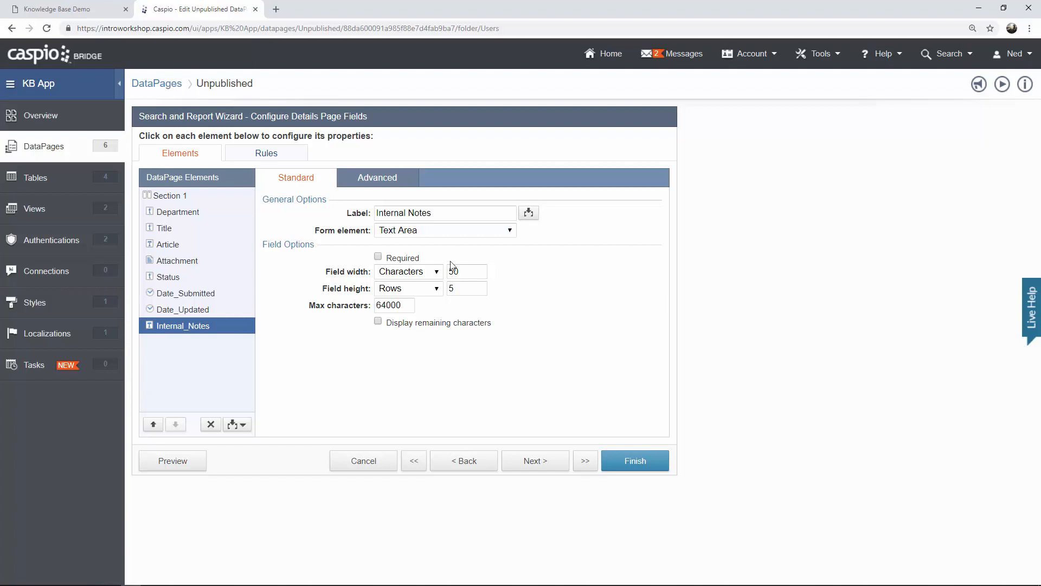
Rename the Status option In Progress to 'Unpublished' and save the DataPage.
left_click(195, 279)
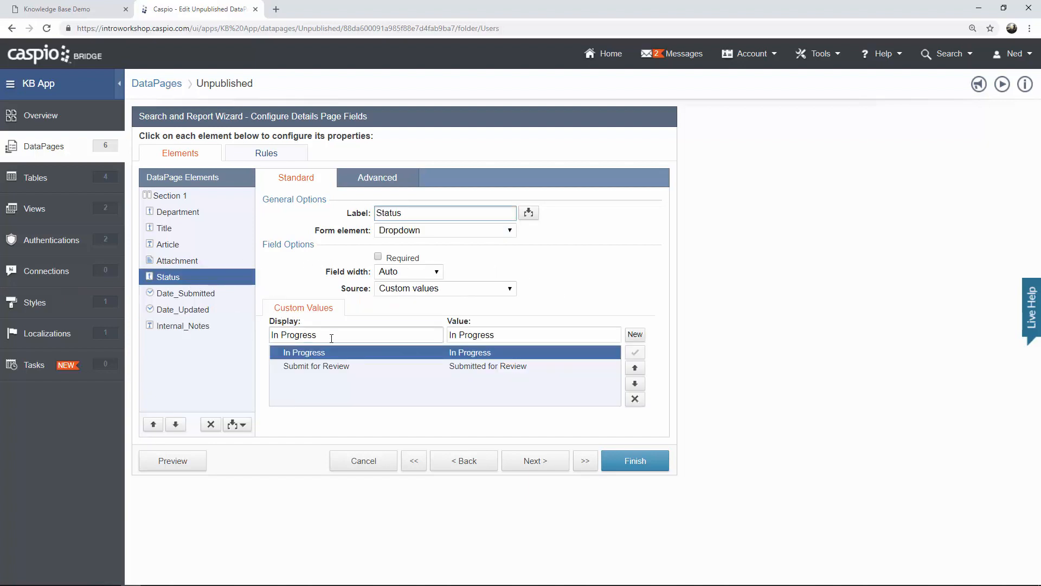
left_click_drag(328, 337, 239, 342)
type("Unpublished")
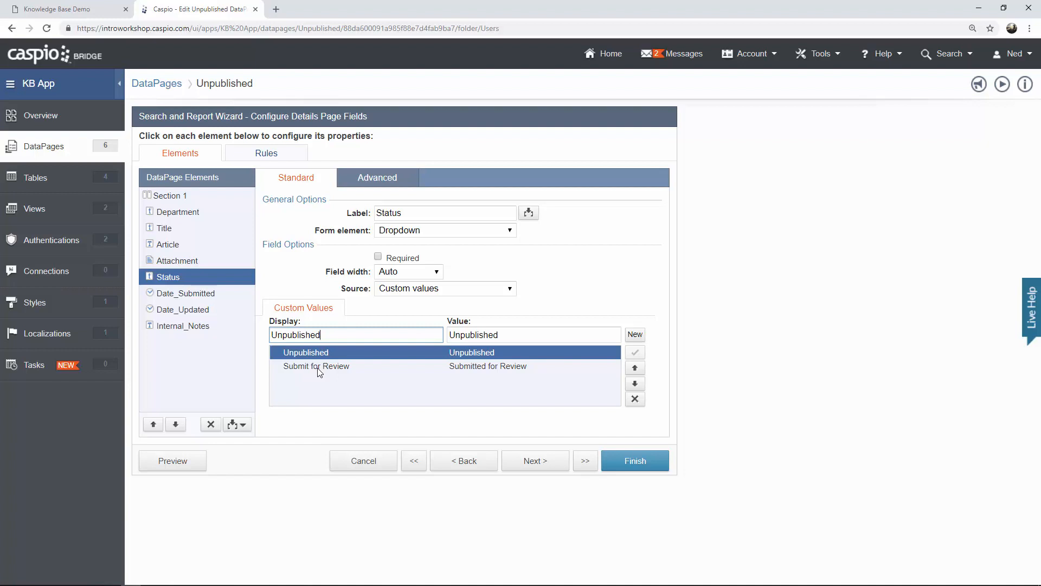
left_click(631, 464)
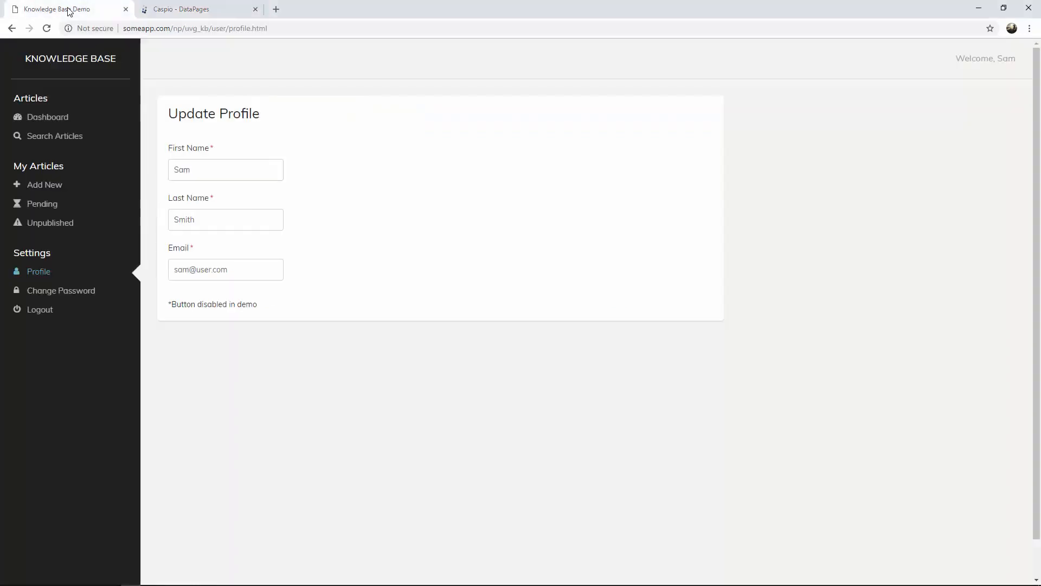
left_click(57, 10)
left_click(72, 293)
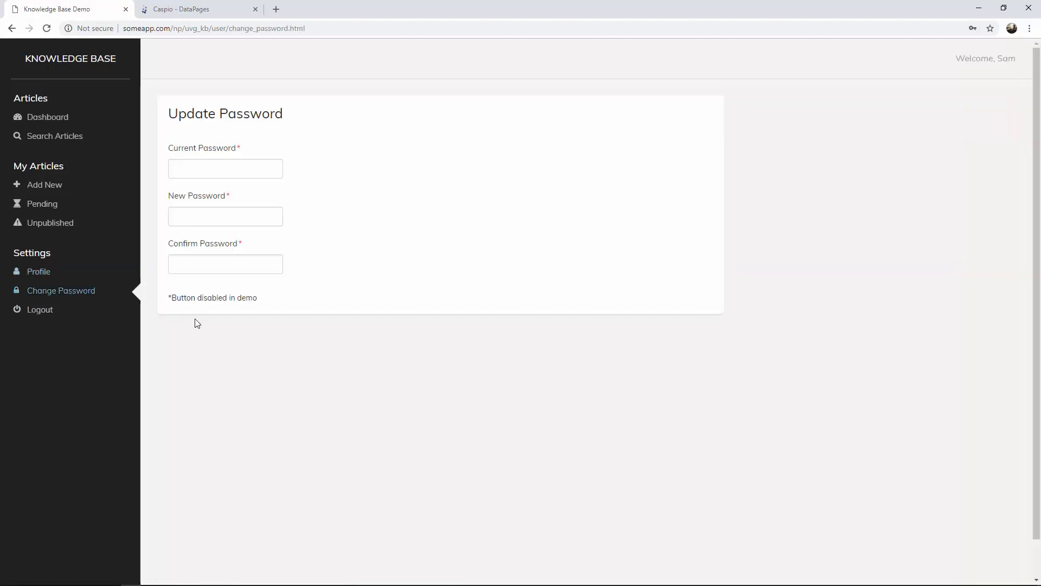
left_click(203, 10)
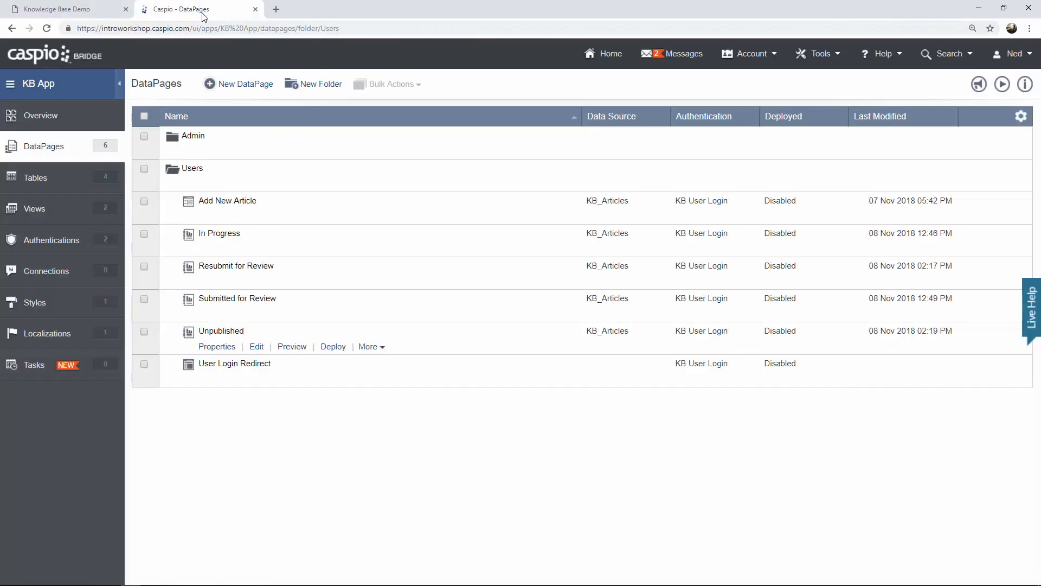
Start a new Single Record Update DataPage on KB_Users named 'Update Profile'.
left_click(255, 85)
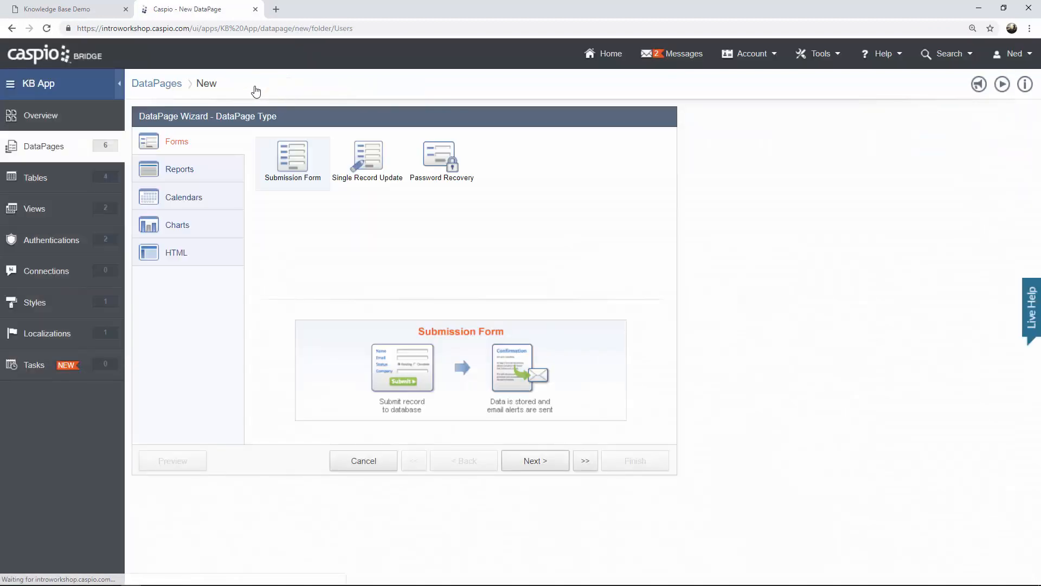
left_click(380, 188)
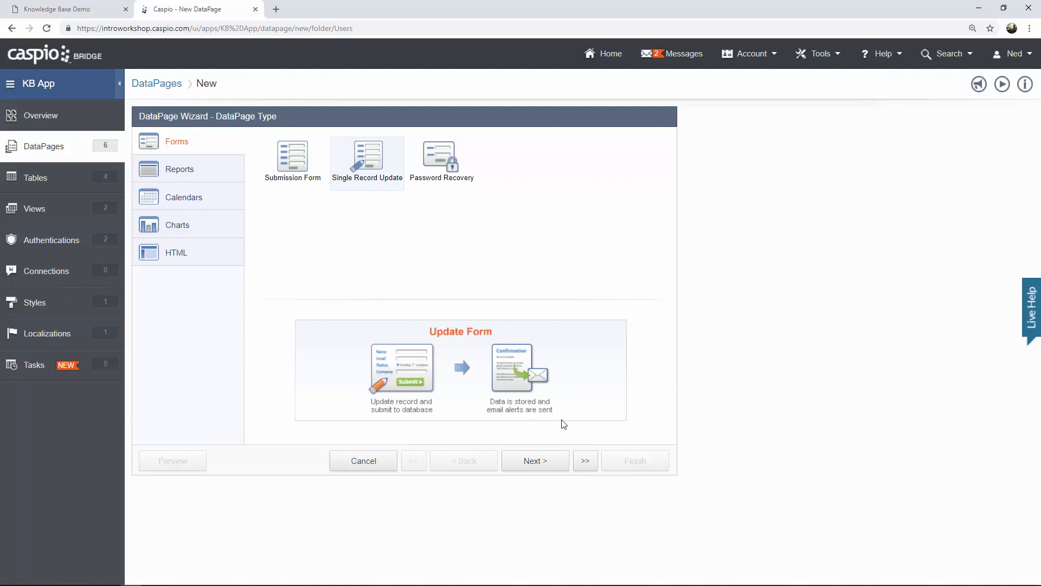
left_click(543, 461)
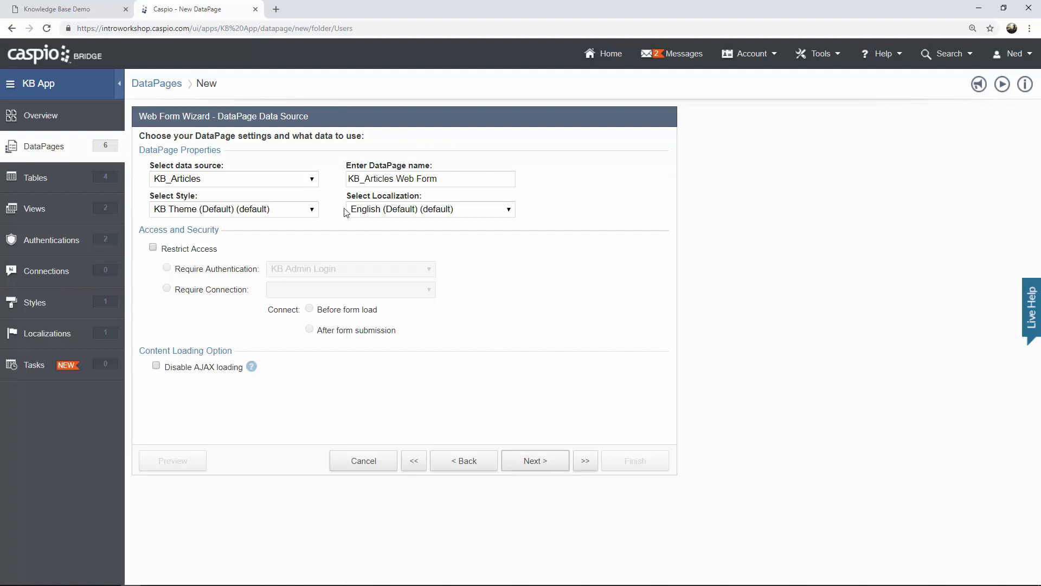
left_click(299, 184)
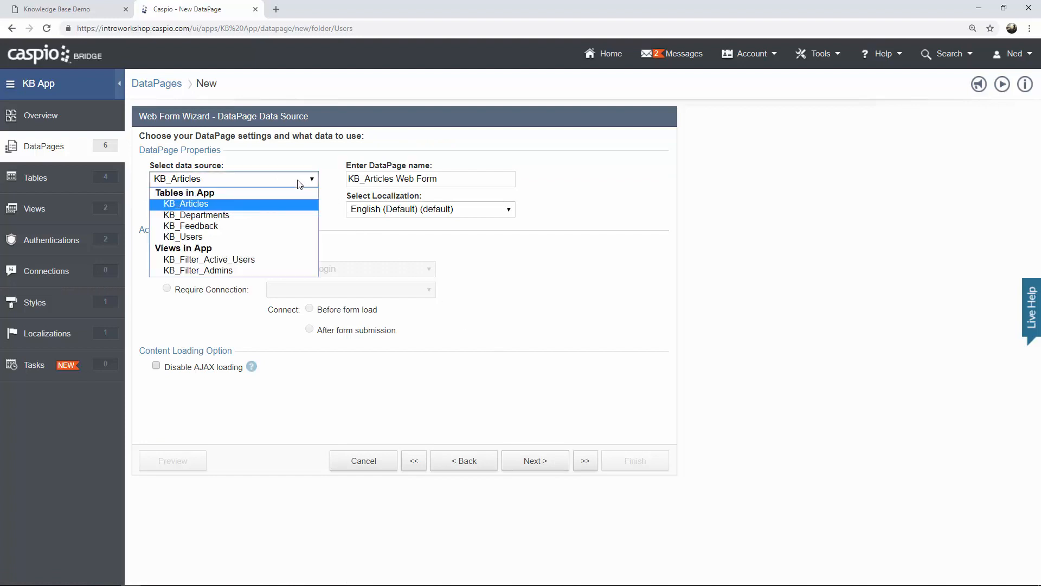
left_click(284, 237)
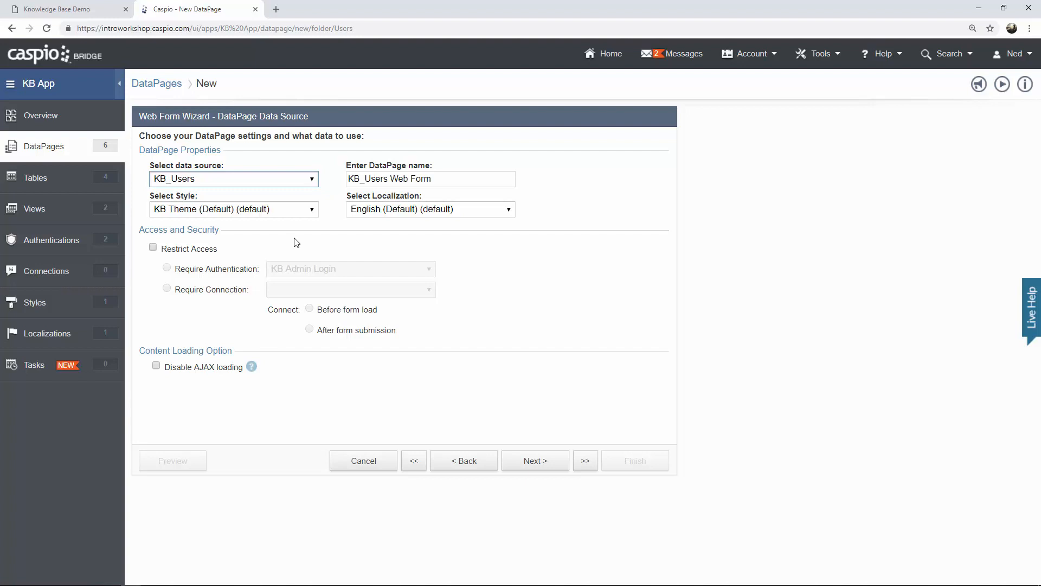
key("Tab")
type("Update Profile")
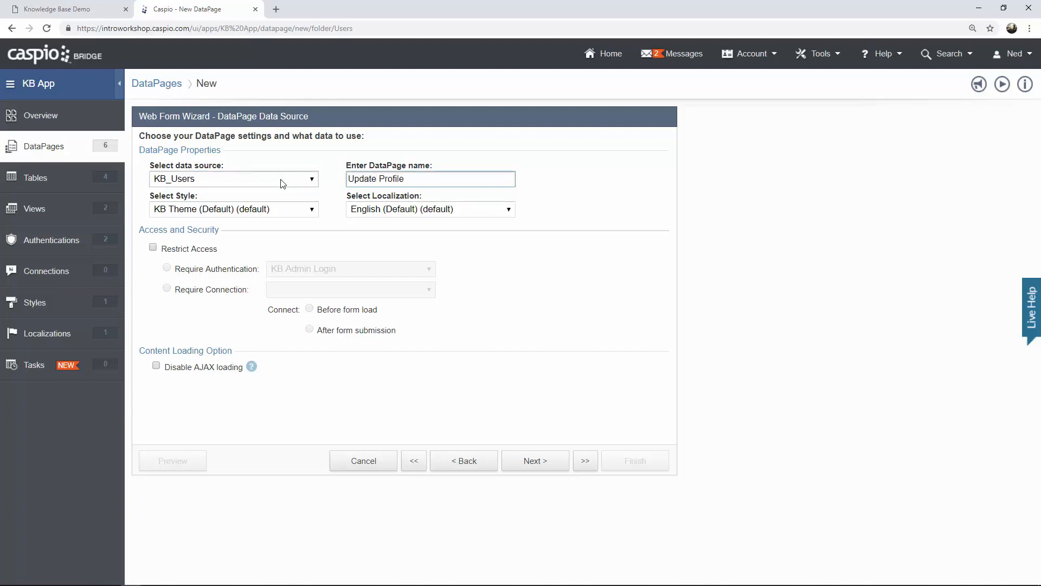
Restrict access to KB User Login and identify records by KB_Users_User_ID.
left_click(187, 249)
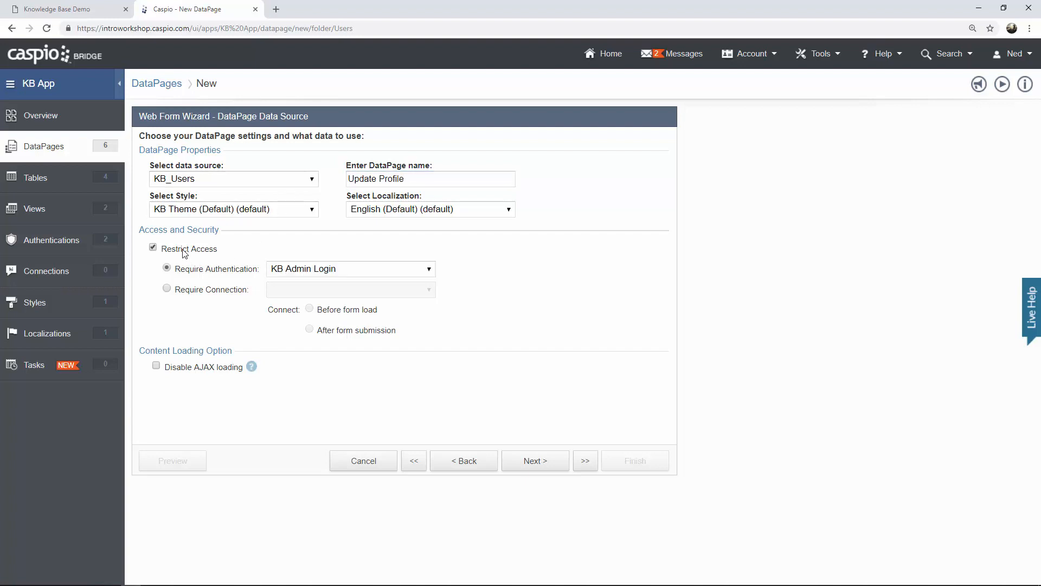
left_click(304, 274)
left_click(322, 304)
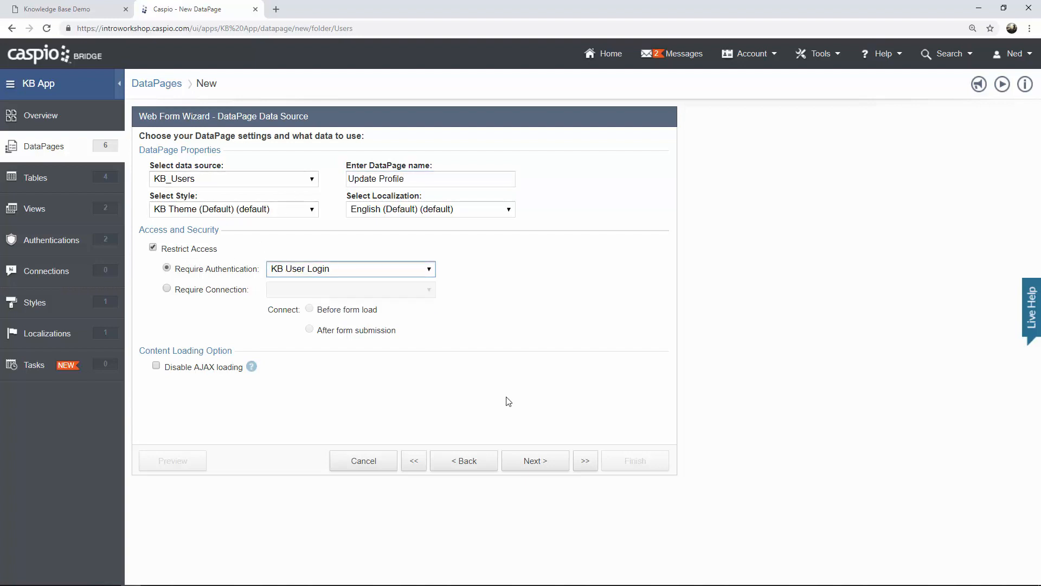
left_click(543, 462)
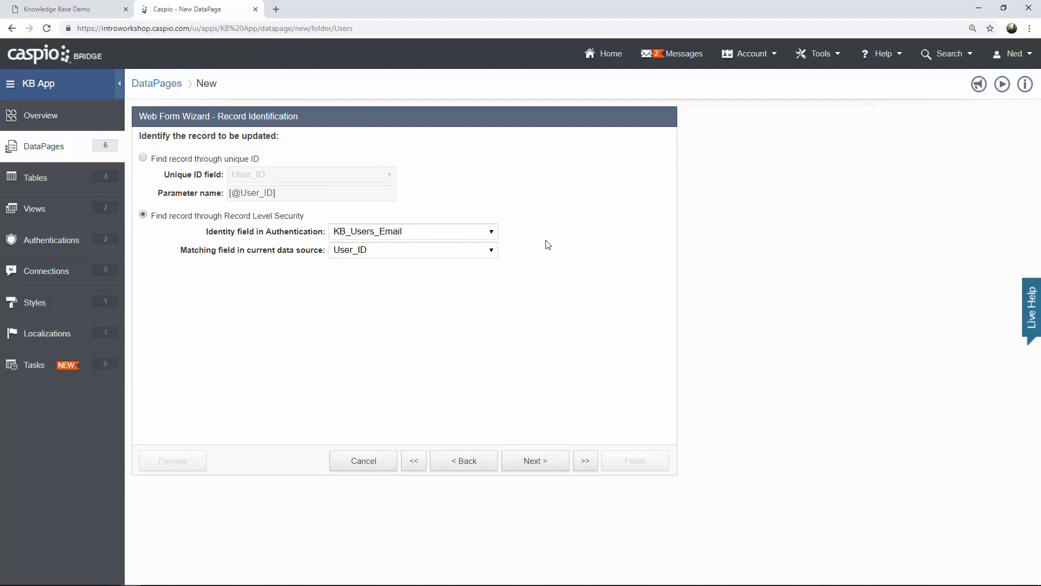
left_click(477, 234)
left_click(461, 247)
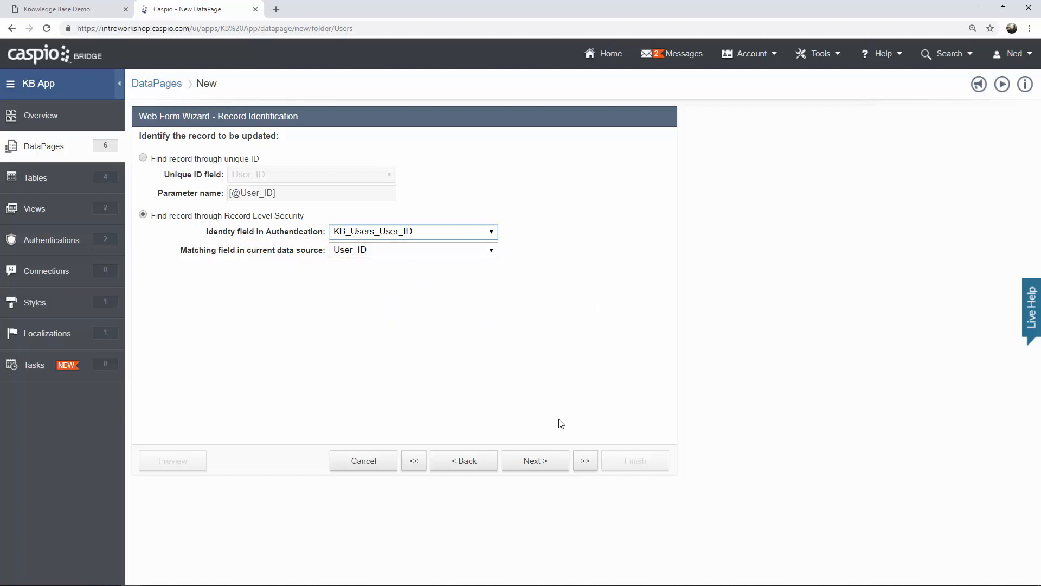
left_click(546, 463)
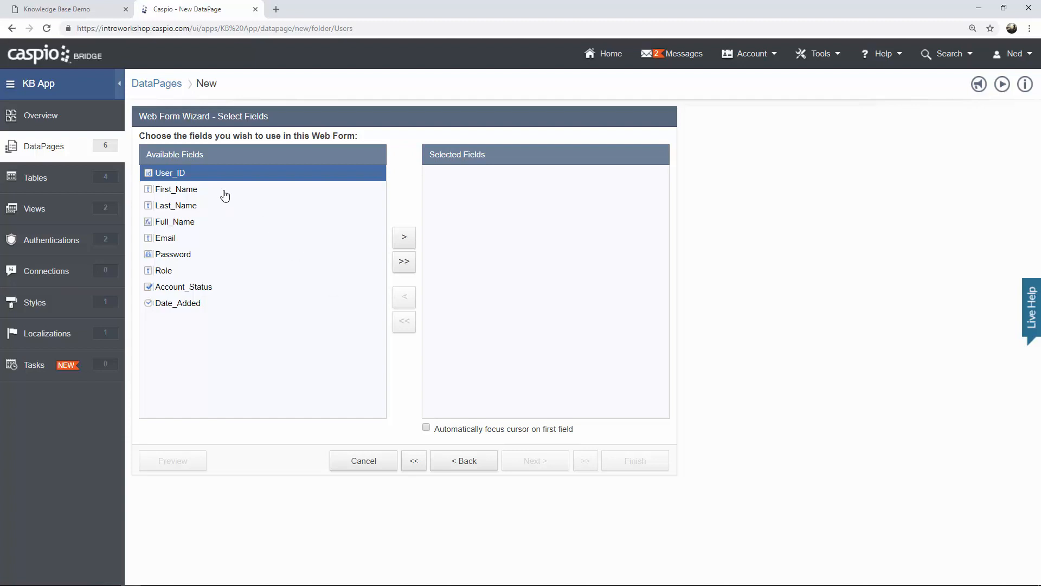
Add First_Name, Last_Name and Email to the form's selected fields.
left_click(223, 189)
left_click(403, 239)
left_click(402, 242)
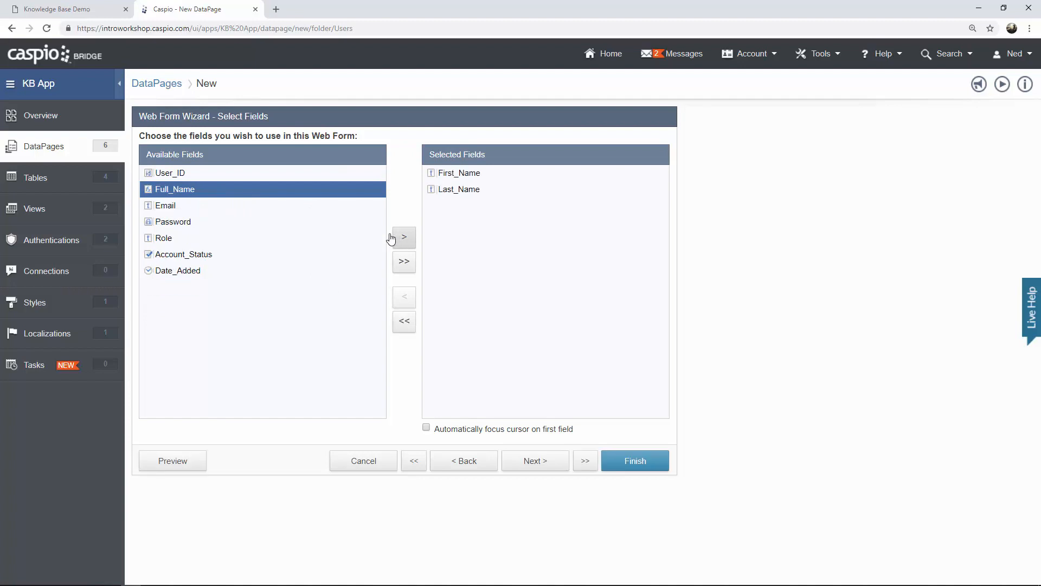
left_click(246, 209)
left_click(404, 243)
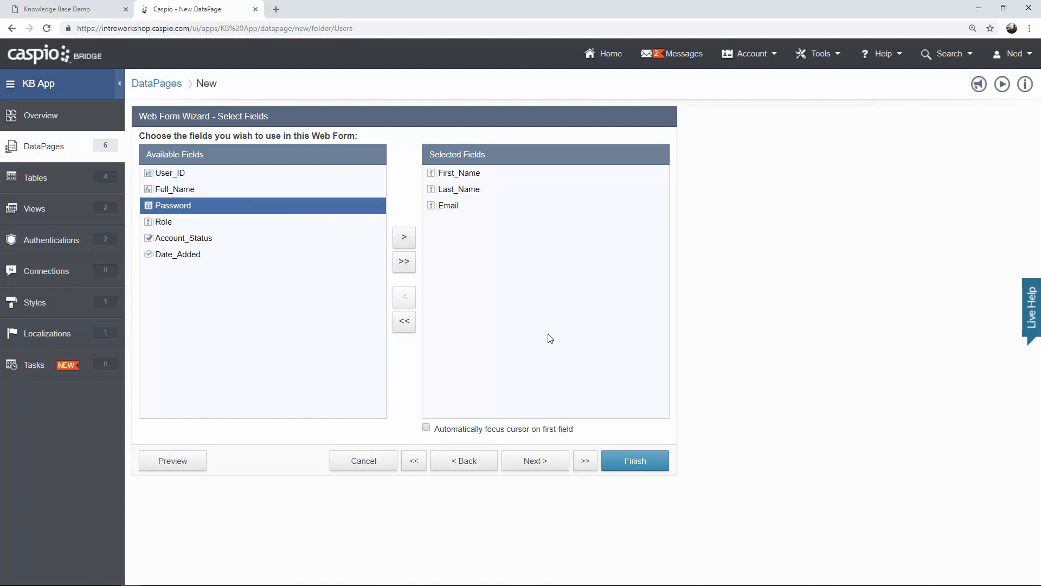
left_click(550, 461)
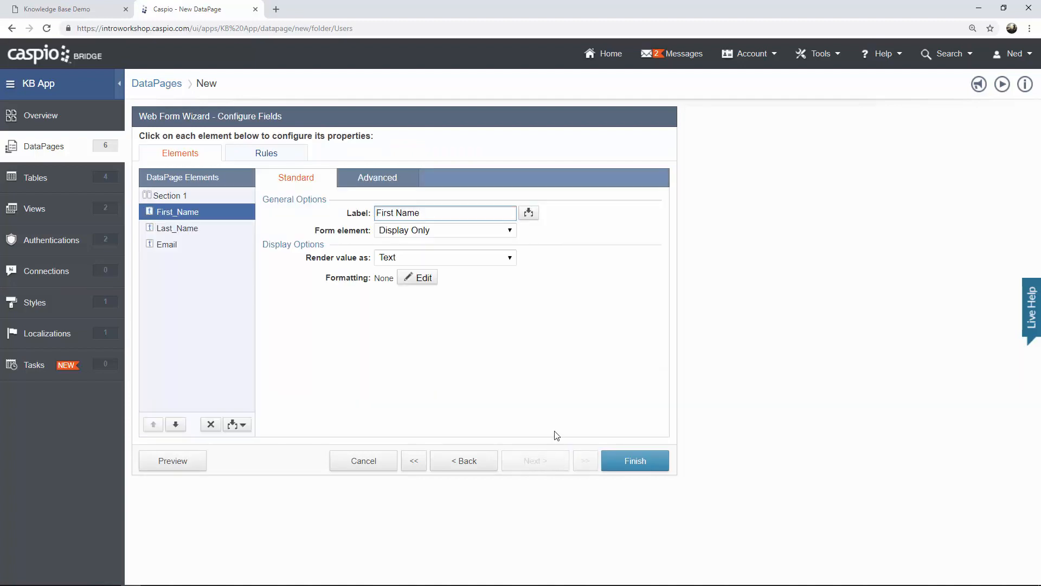
Set First_Name and Last_Name to Text Field and Email to Email, then save.
left_click(427, 232)
left_click(426, 253)
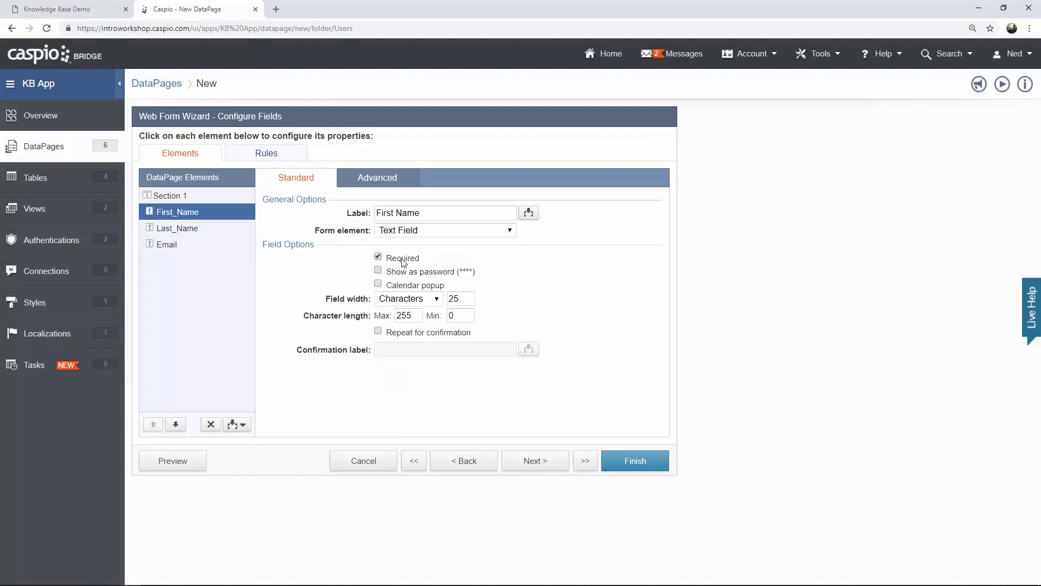
left_click(207, 233)
left_click(424, 232)
left_click(423, 256)
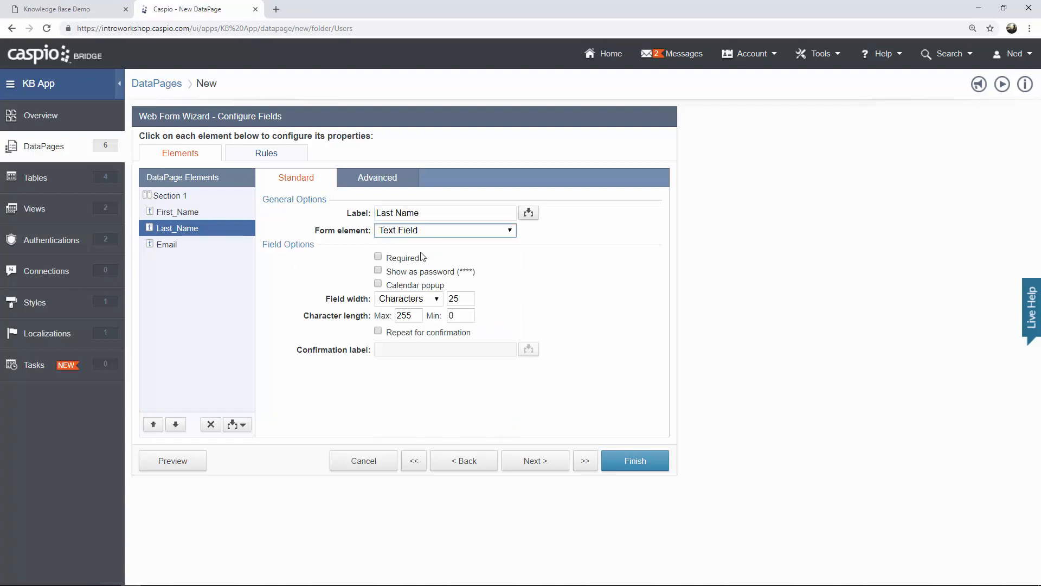
left_click(187, 251)
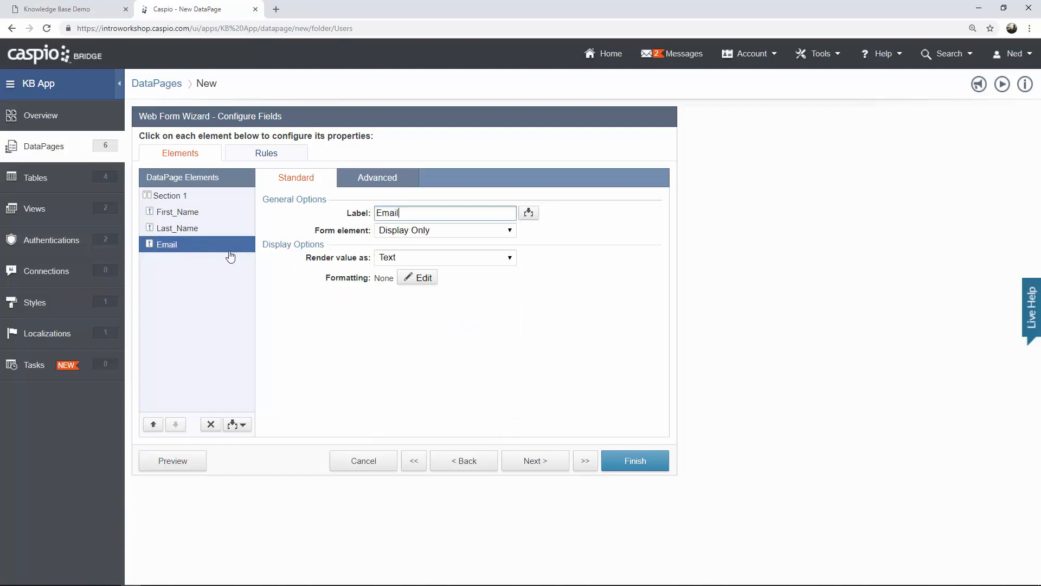
left_click(408, 234)
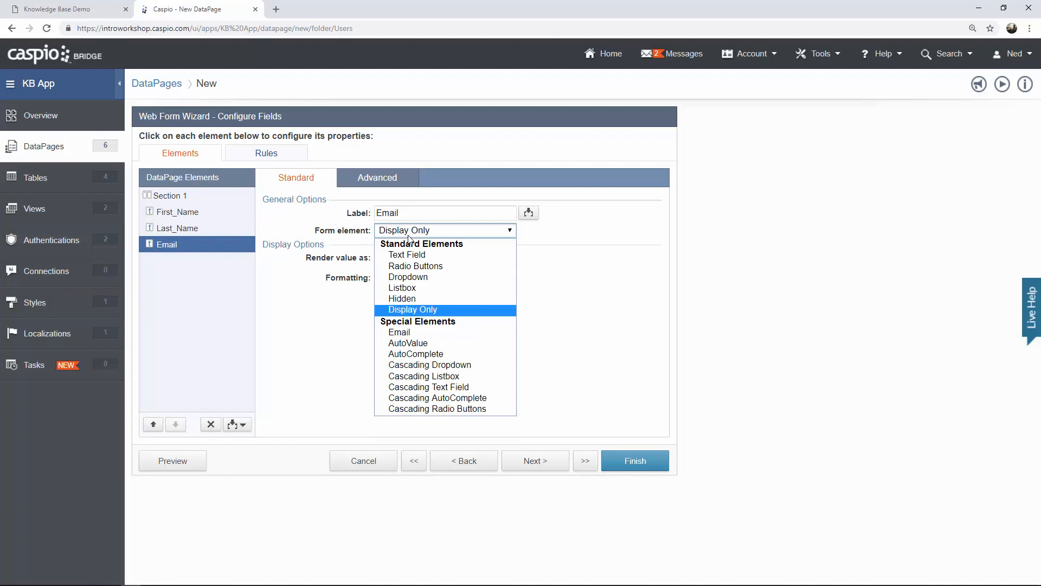
left_click(418, 332)
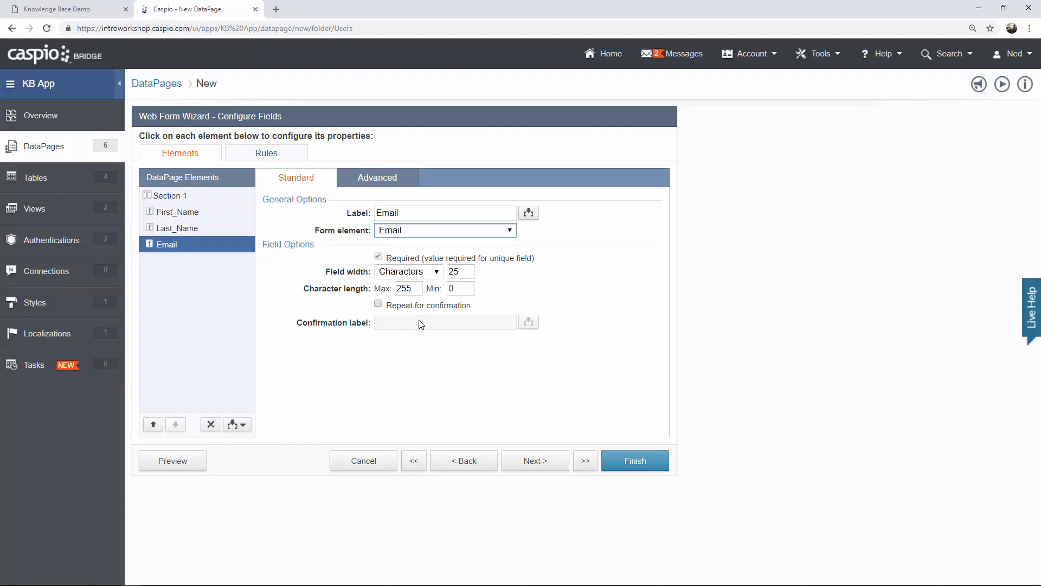
left_click(540, 460)
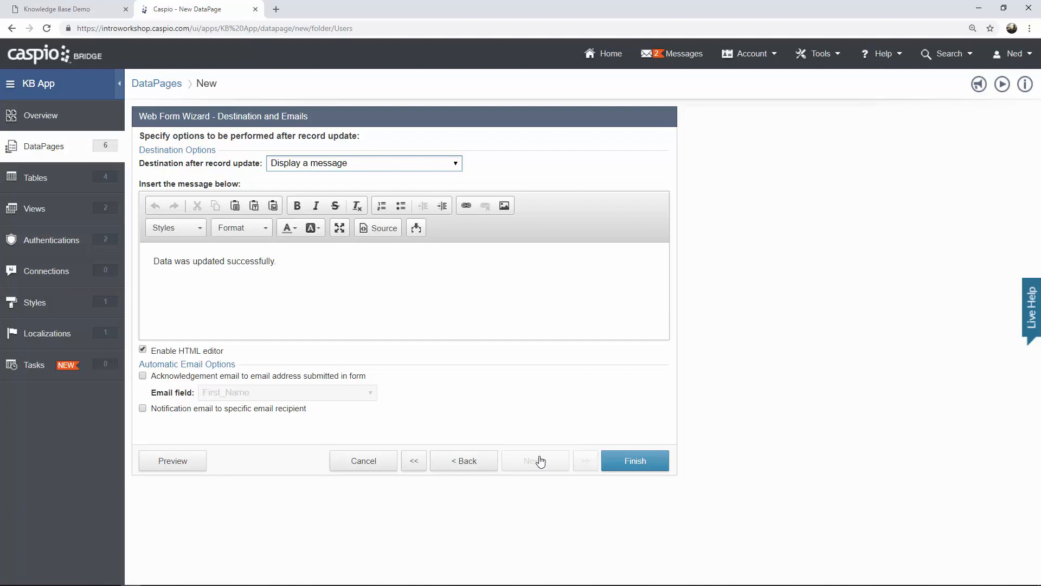
left_click(647, 464)
left_click(634, 461)
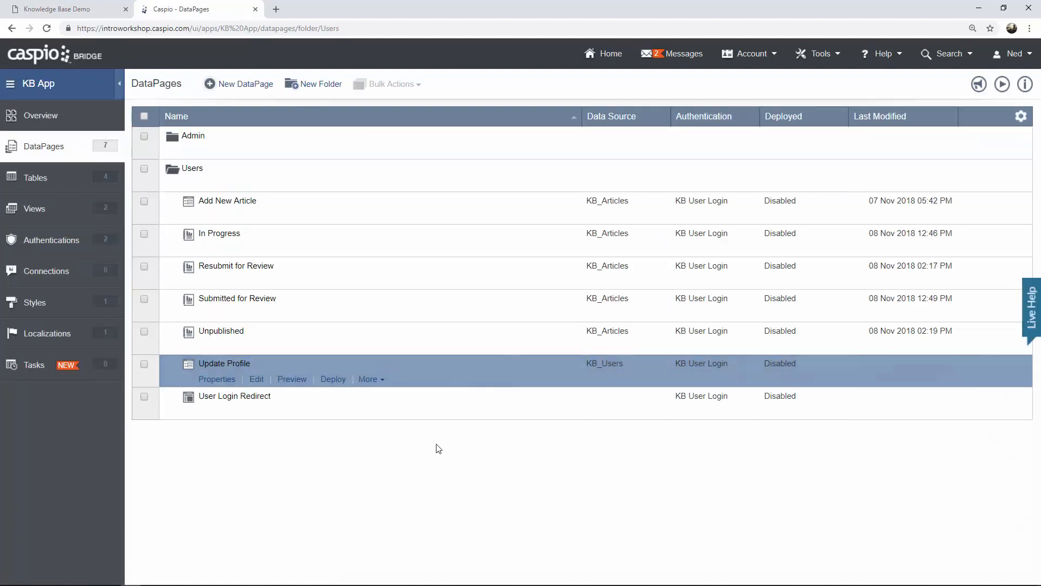
left_click(291, 379)
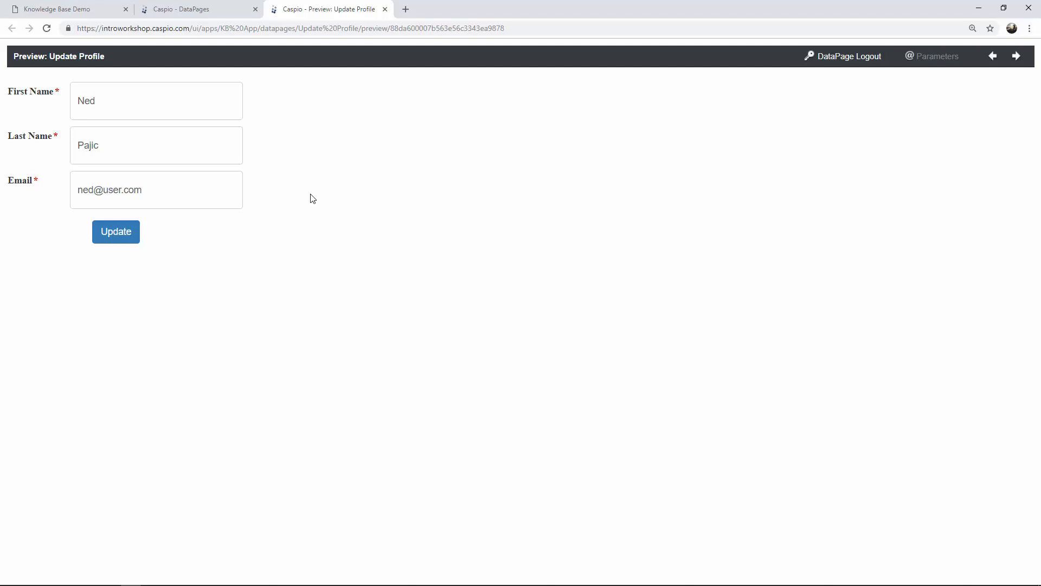
left_click(385, 9)
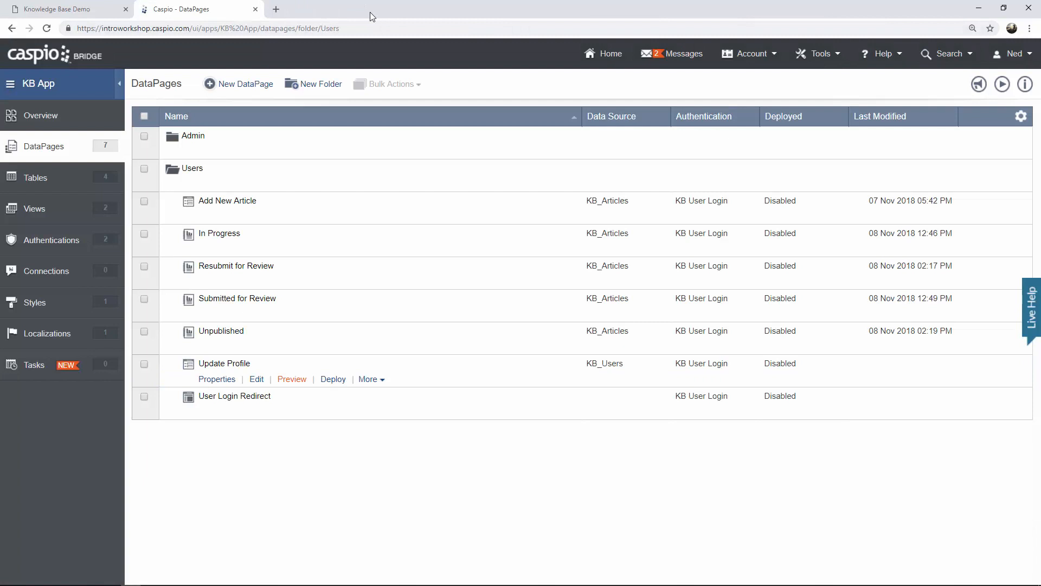
Start a new Single Record Update DataPage on KB_Users named 'Update Password'.
left_click(262, 85)
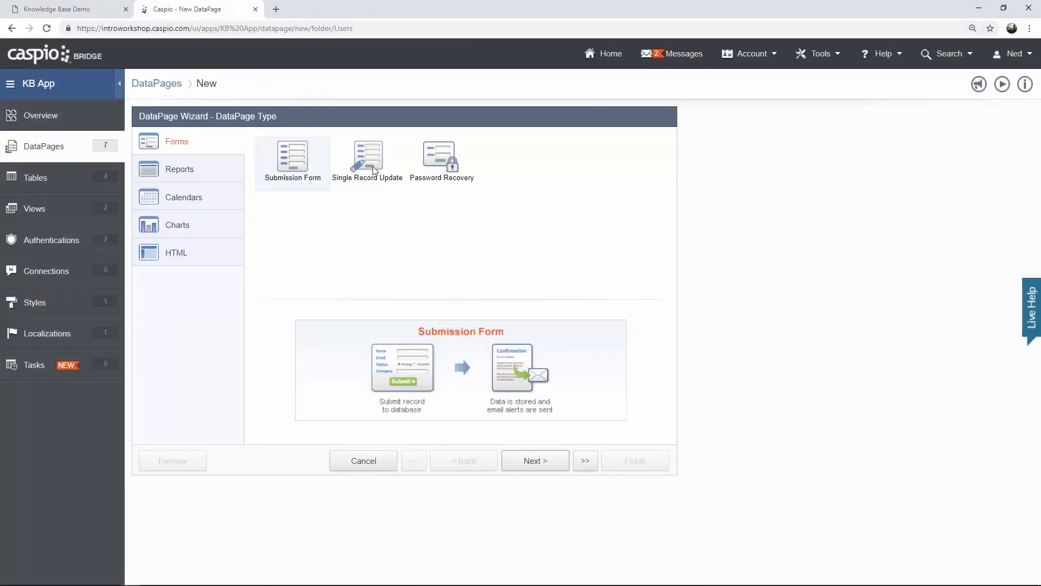
left_click(374, 170)
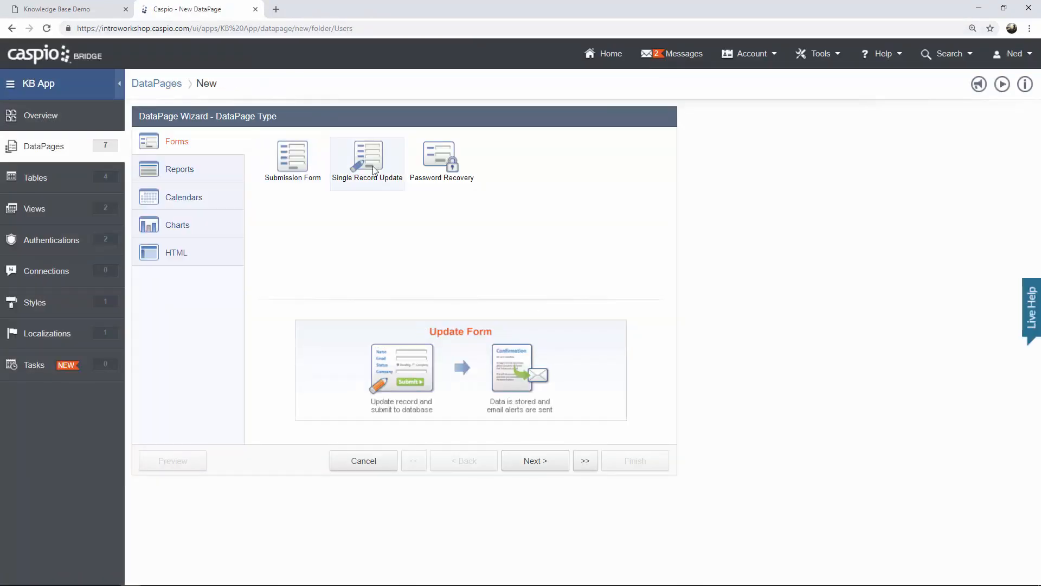
left_click(531, 460)
left_click(314, 182)
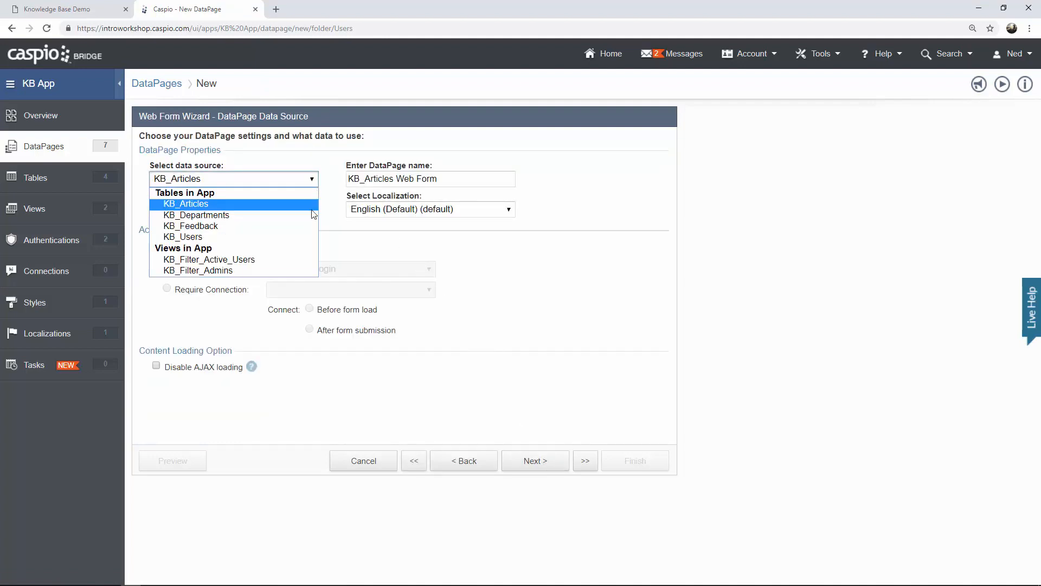
left_click(290, 238)
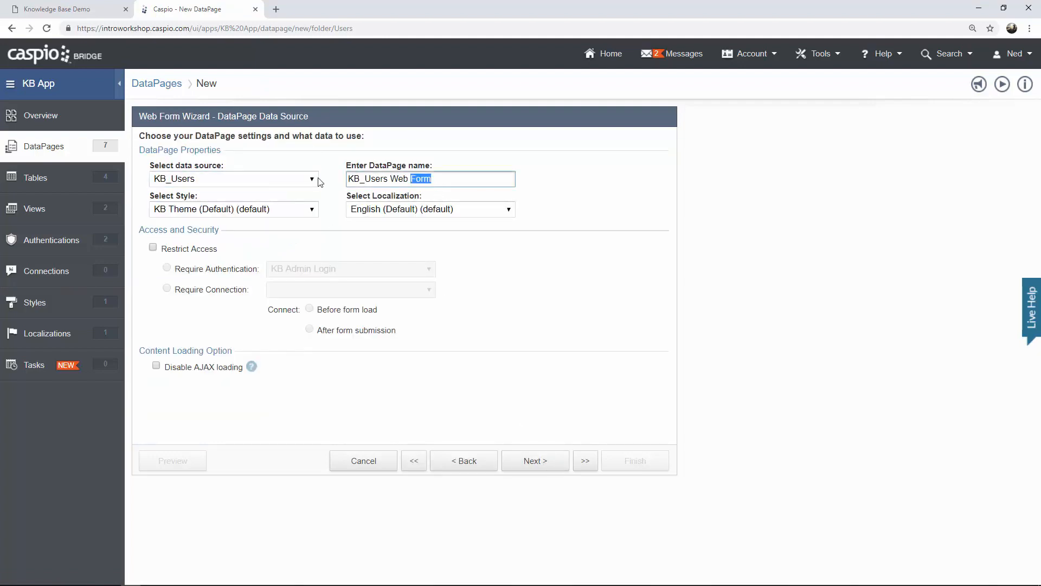
type("Update Pa")
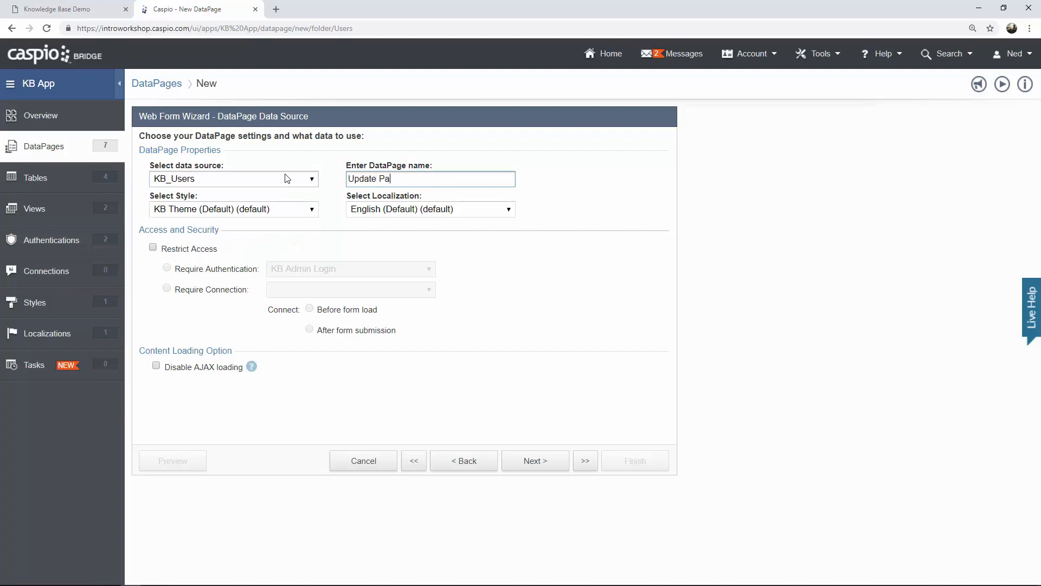
type("ssword")
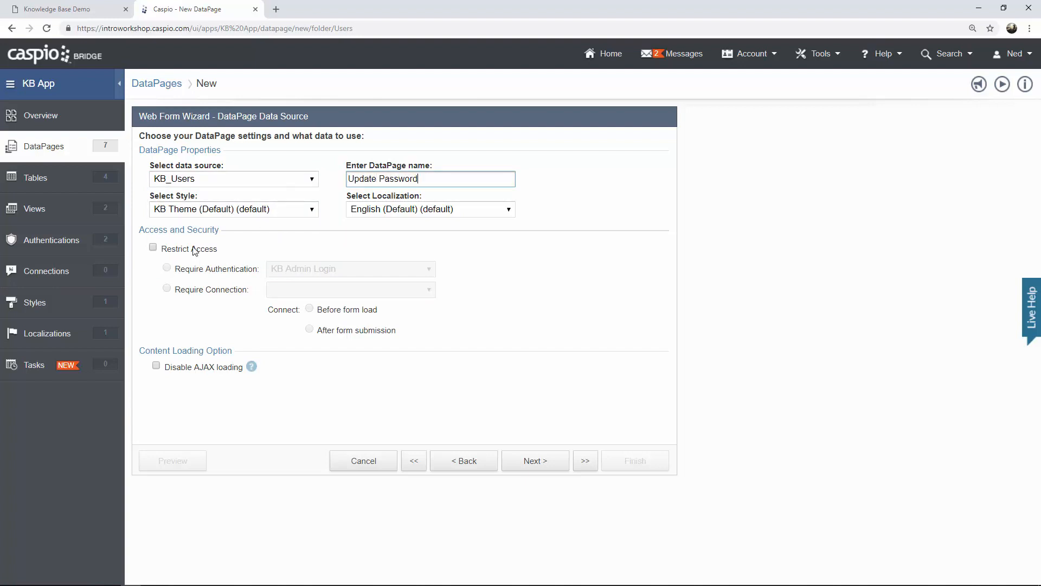
Restrict it to KB User Login and identify records by KB_Users_User_ID.
left_click(196, 250)
left_click(316, 271)
left_click(319, 305)
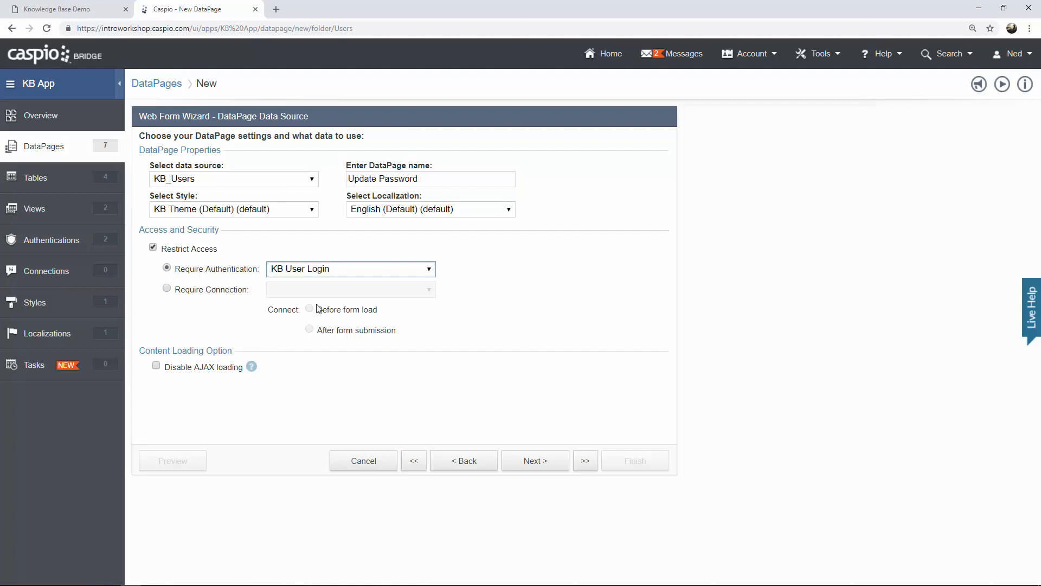
left_click(555, 467)
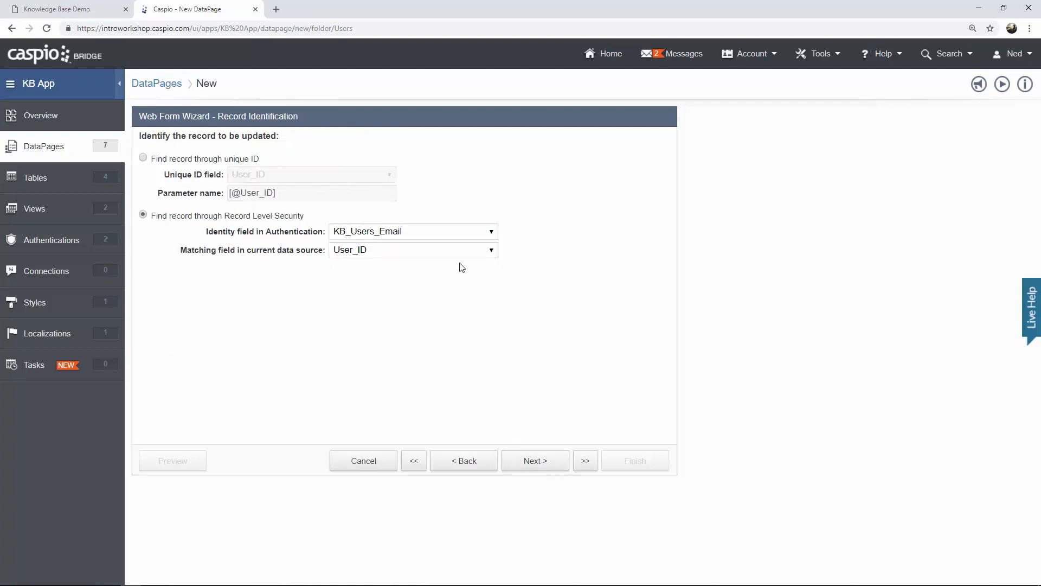
left_click(427, 230)
left_click(418, 244)
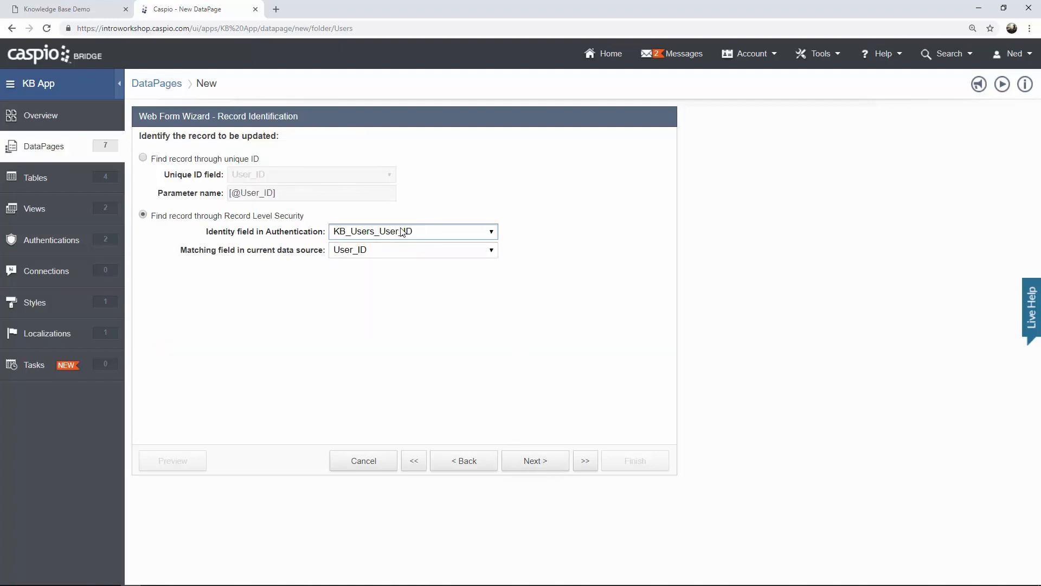
left_click(545, 462)
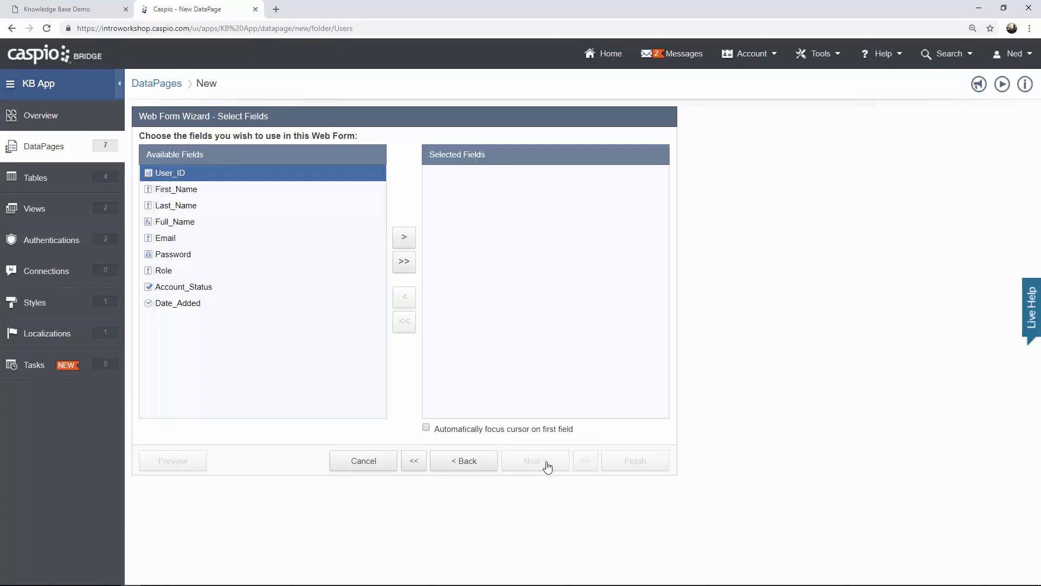
Add only the Password field to the form and save the Update Password DataPage.
left_click(243, 256)
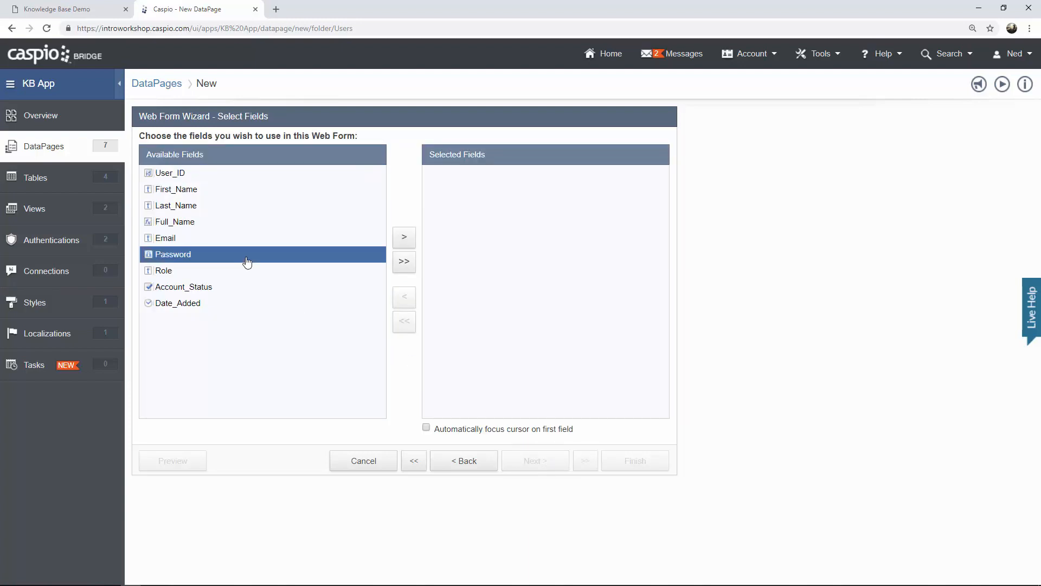
left_click(413, 245)
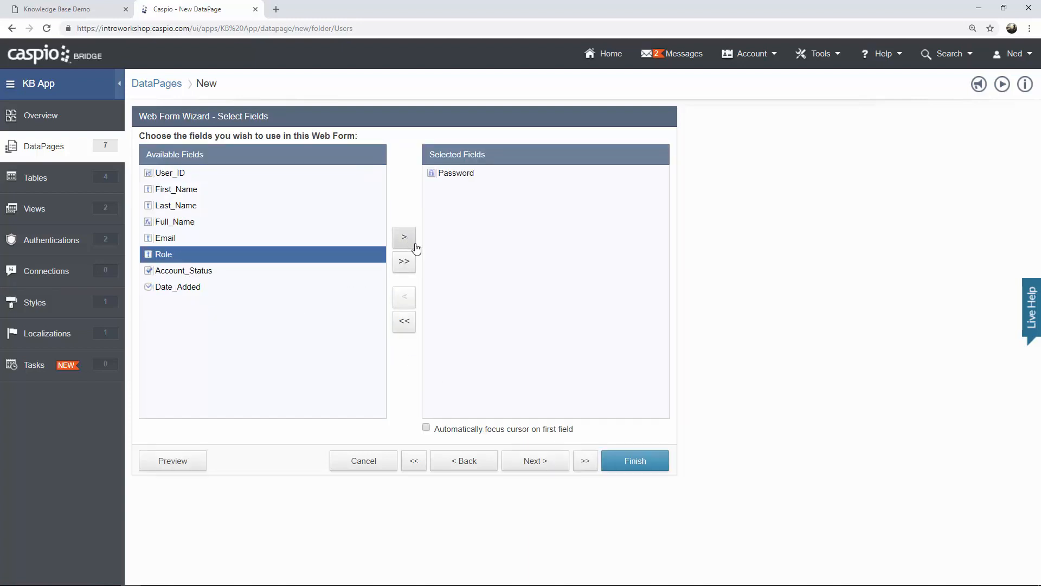
left_click(540, 466)
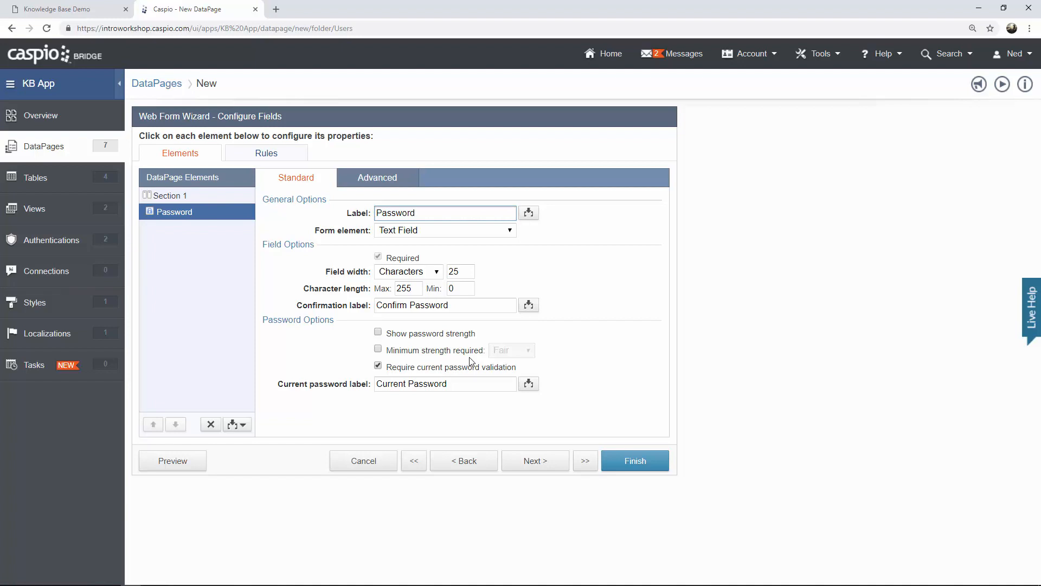
left_click(647, 467)
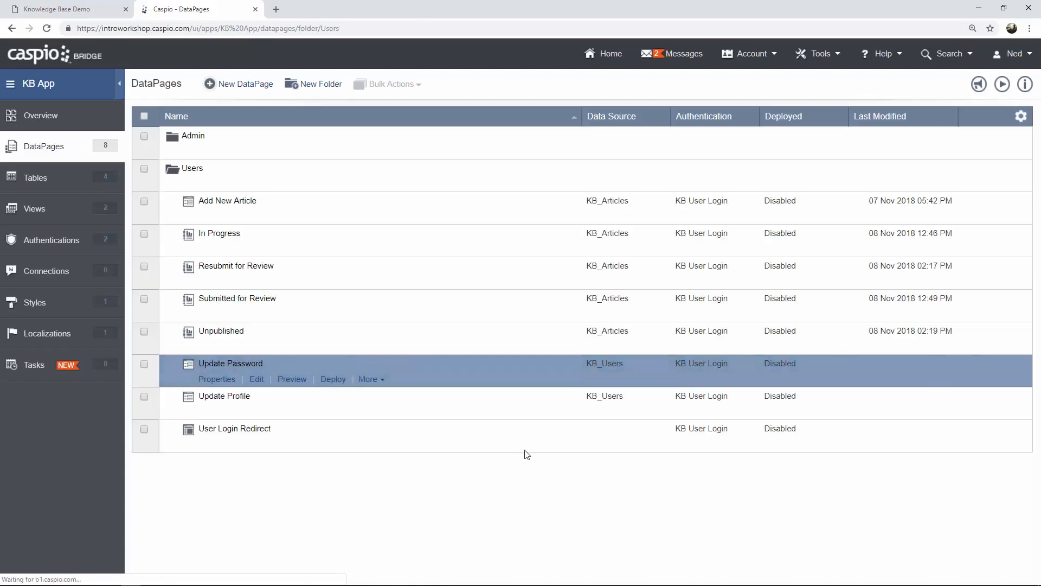
Preview the Update Password form, try its Current Password field, then close the preview.
left_click(296, 383)
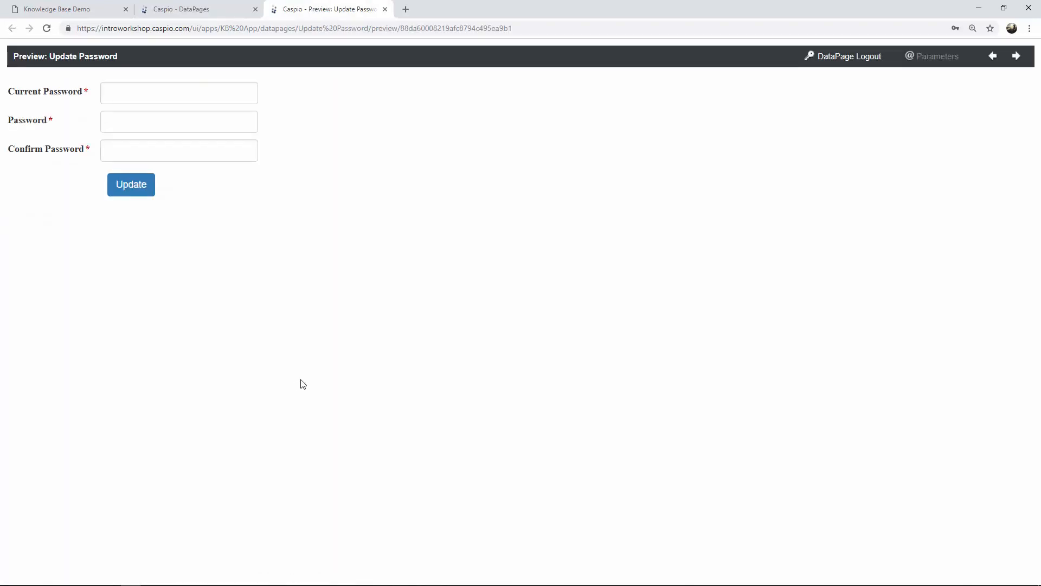
left_click(223, 94)
left_click(274, 98)
left_click(385, 10)
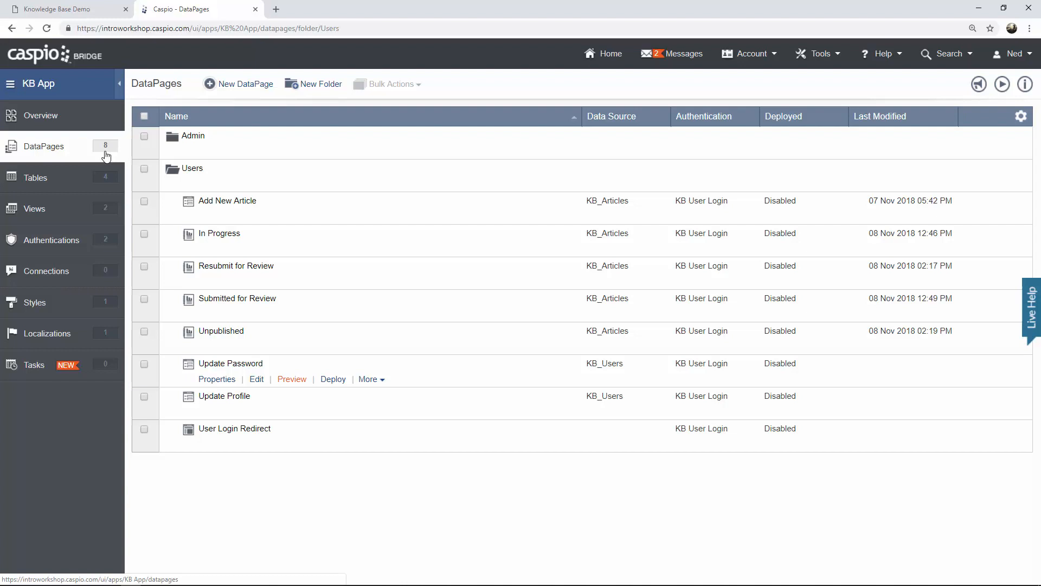
Open Search Articles on the Knowledge Base Demo site, then show Caspio's Views list.
left_click(109, 9)
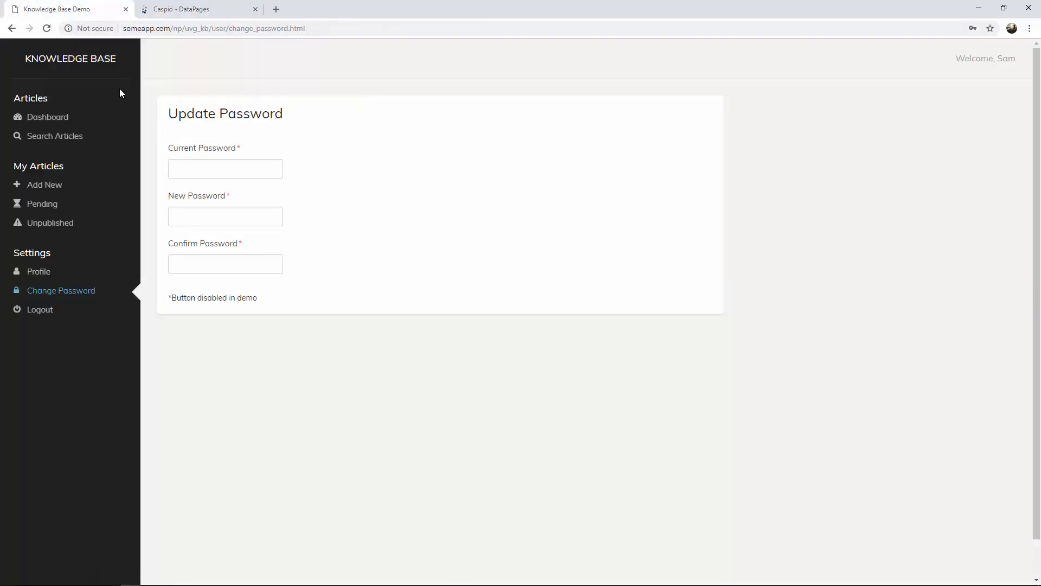
left_click(69, 136)
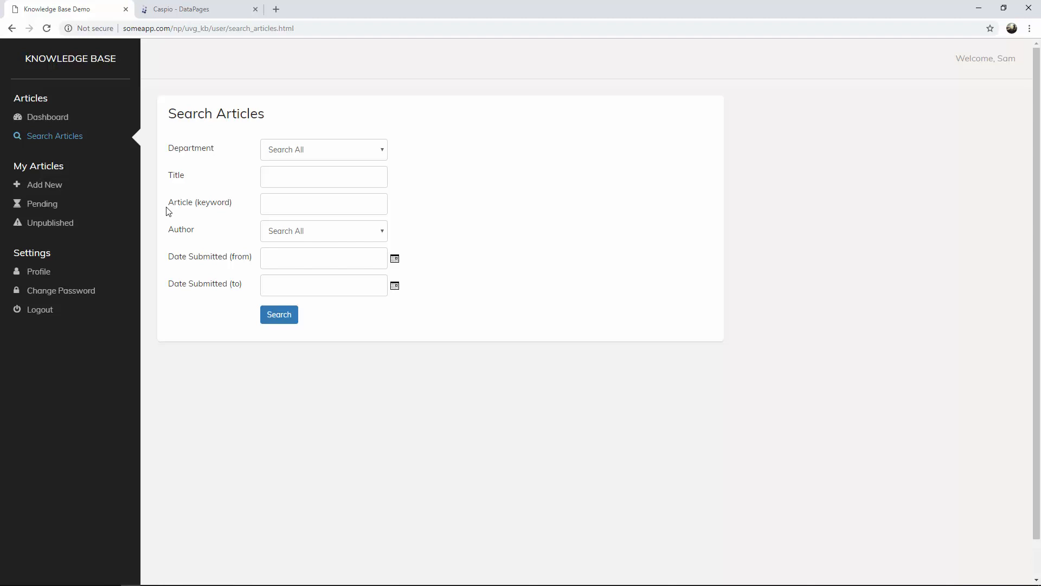
left_click(220, 15)
left_click(77, 216)
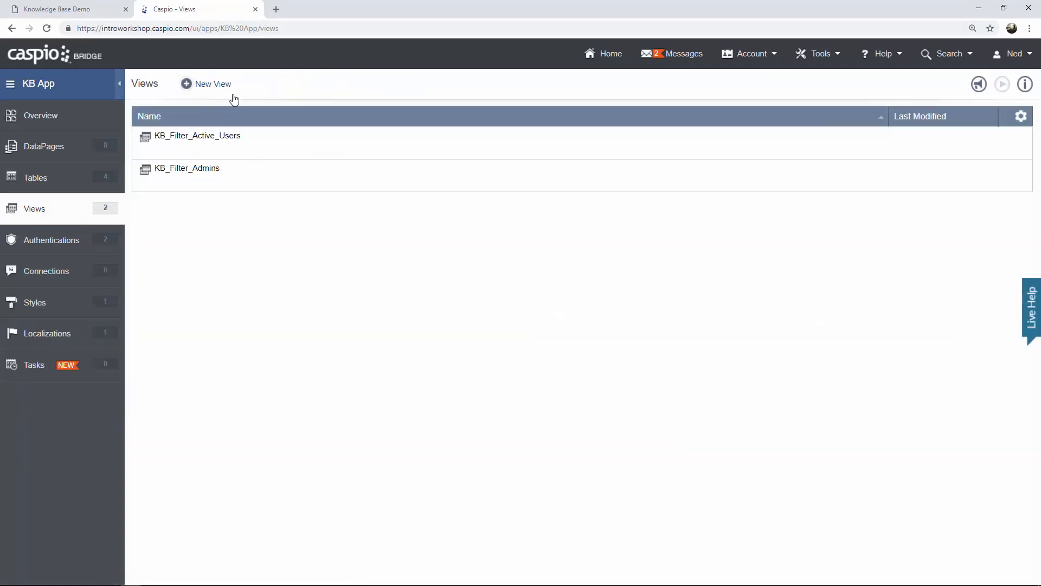
Create the view KB_Filter_Published_Articles from the KB_Articles table and advance to Field Properties.
left_click(226, 91)
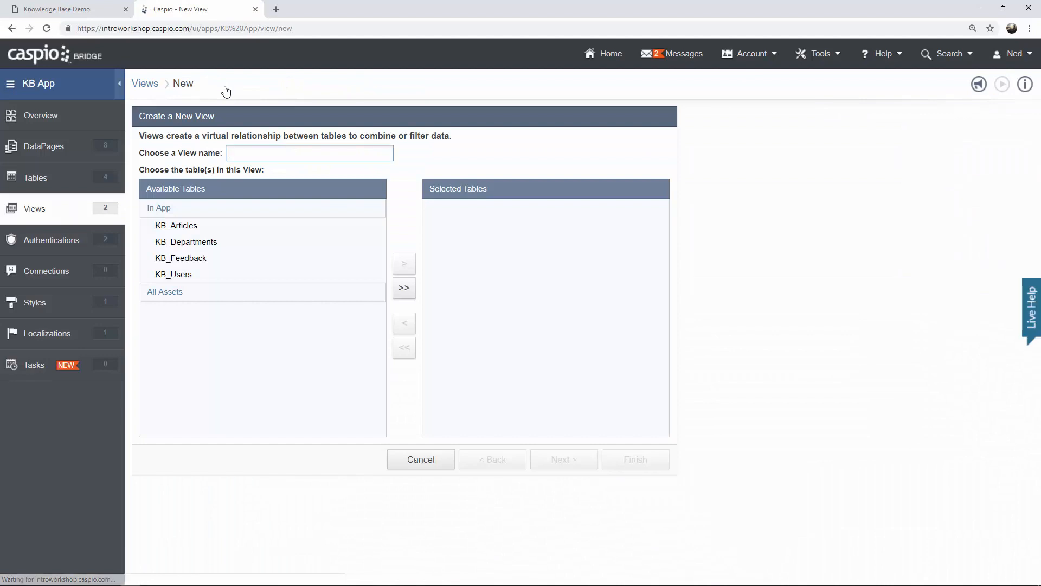
type("KB")
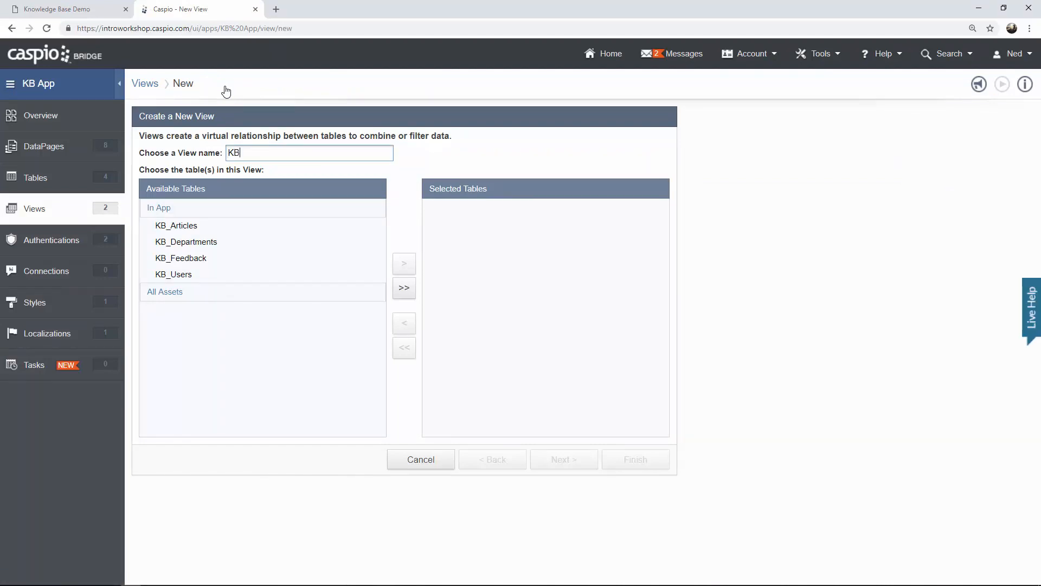
type("_Filter_Published_Articles")
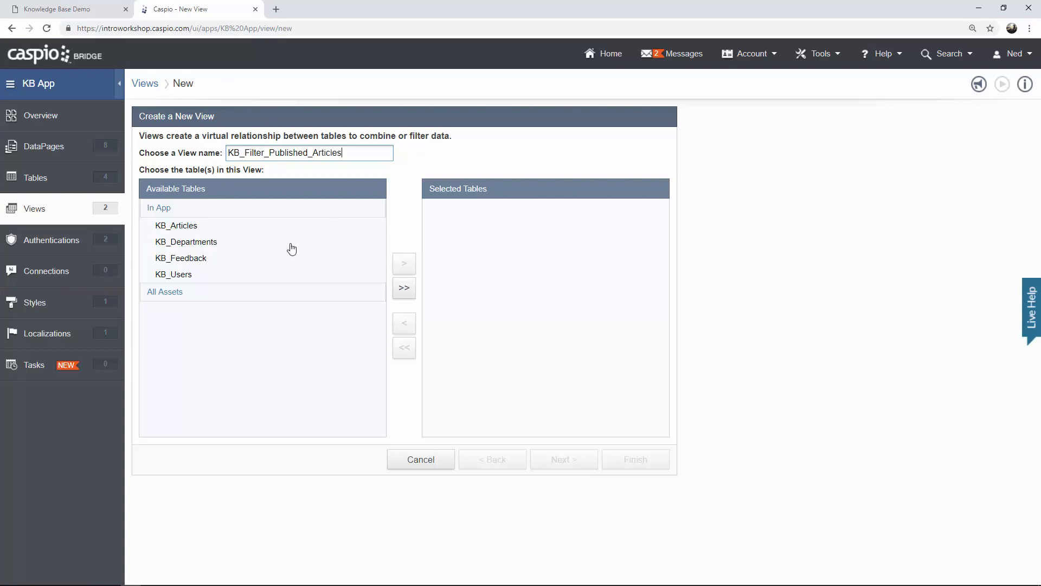
left_click(190, 232)
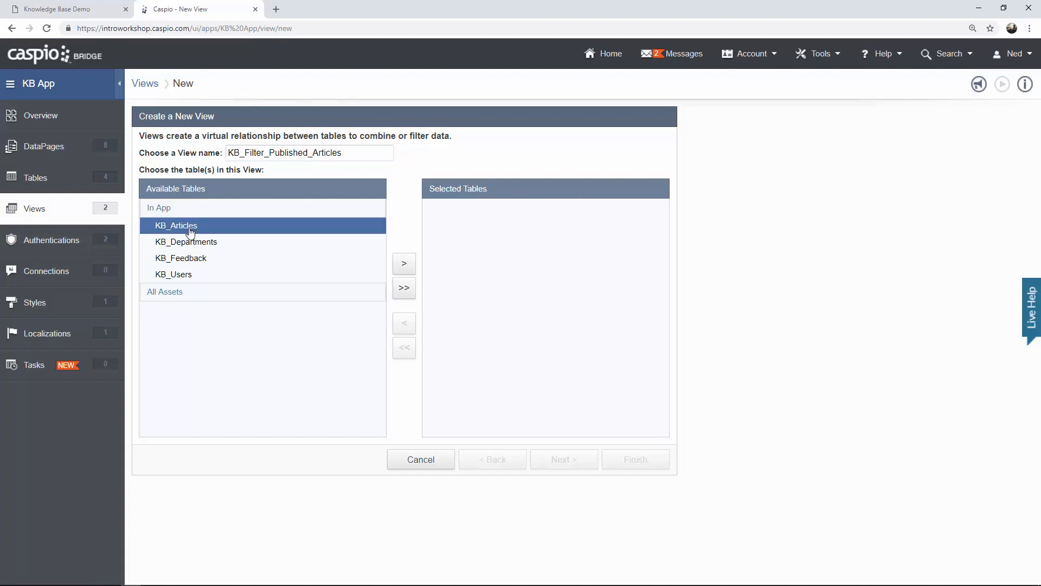
left_click(401, 265)
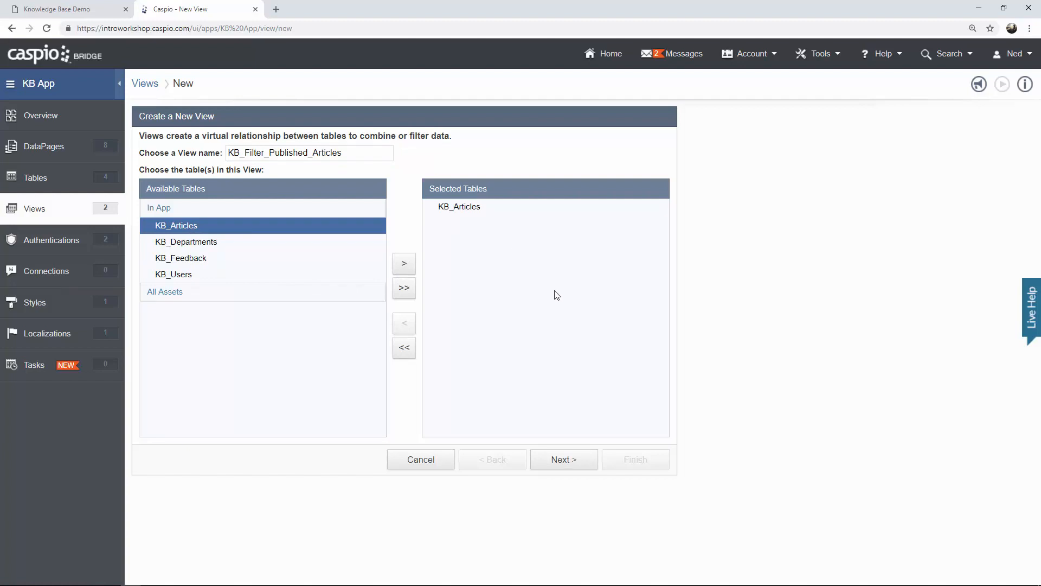
left_click(573, 459)
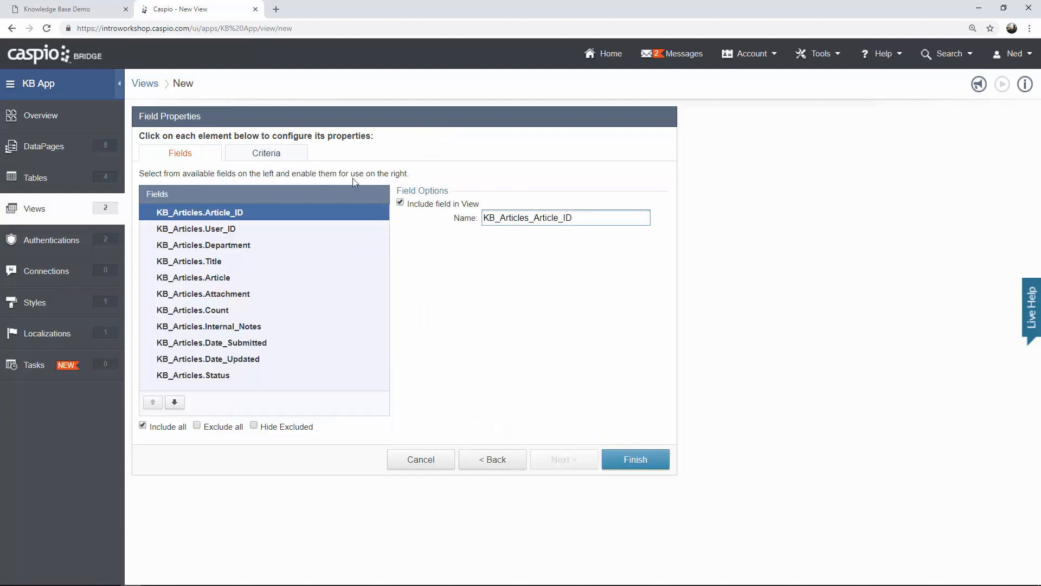
Add the criterion KB_Articles_Status equals 'Published' to the view and finish it.
left_click(292, 161)
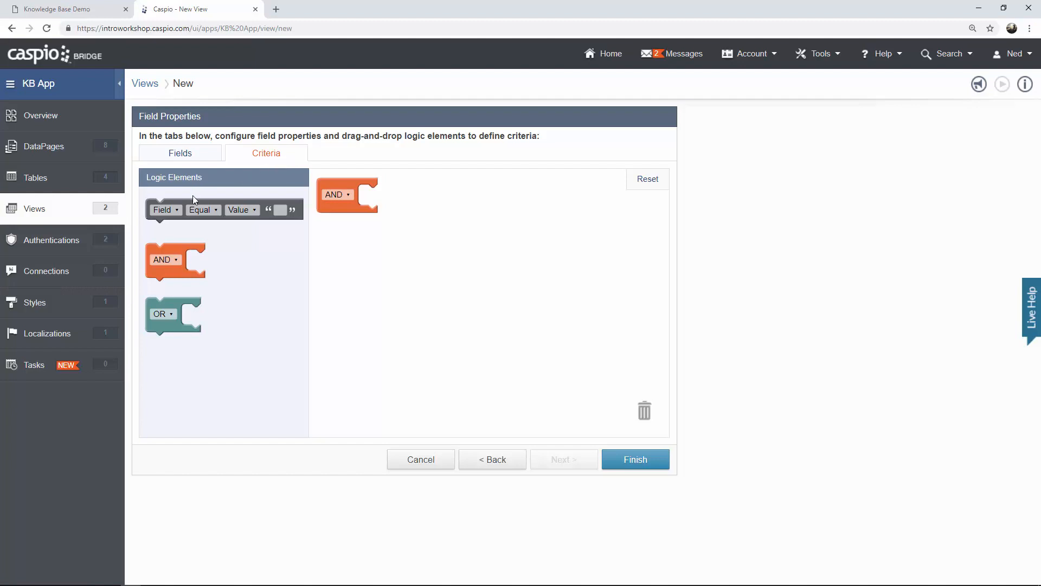
left_click_drag(194, 206, 395, 193)
left_click(389, 197)
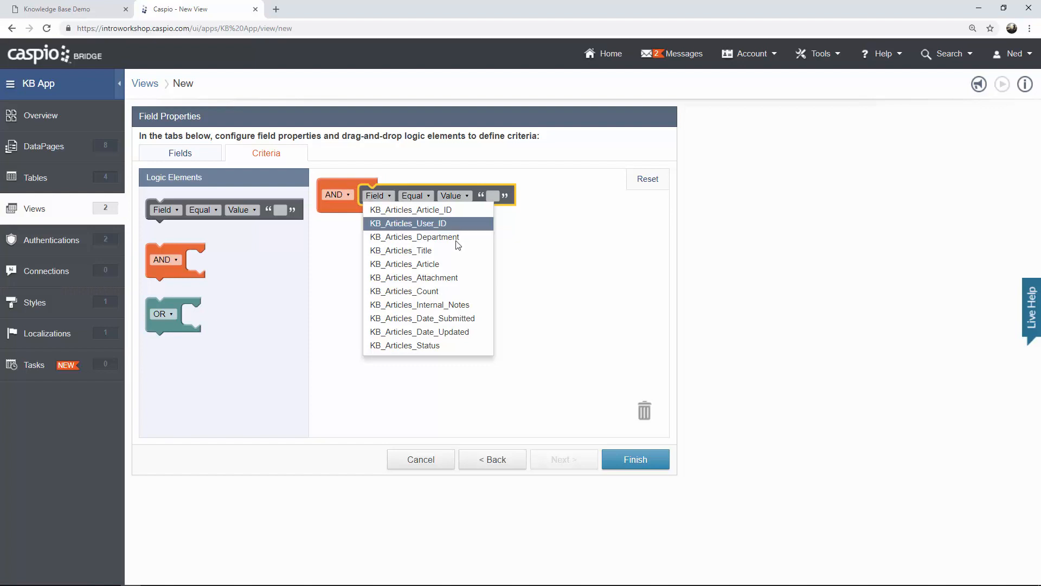
left_click(440, 347)
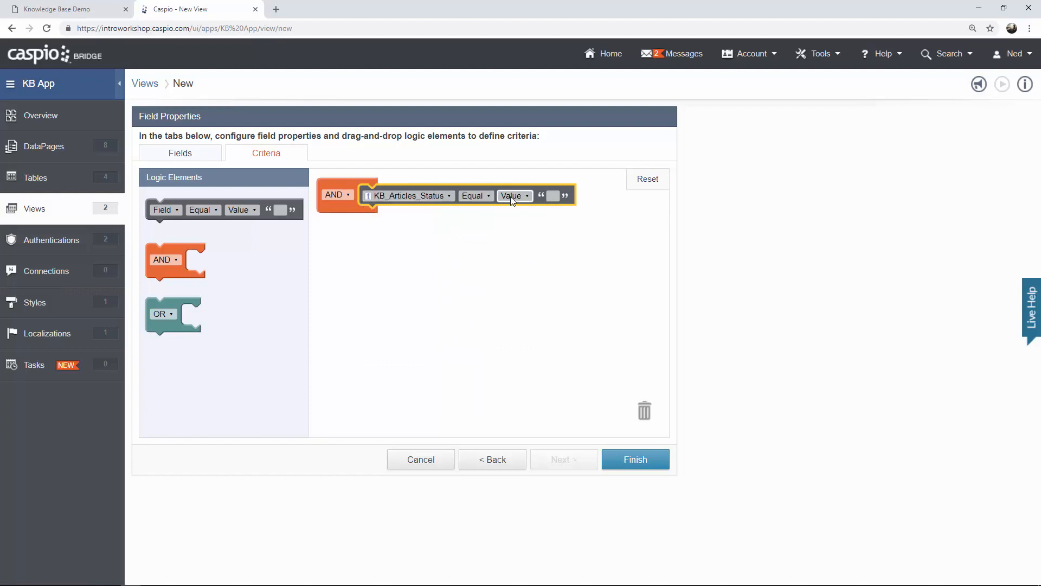
left_click(554, 196)
type("Published")
left_click(572, 235)
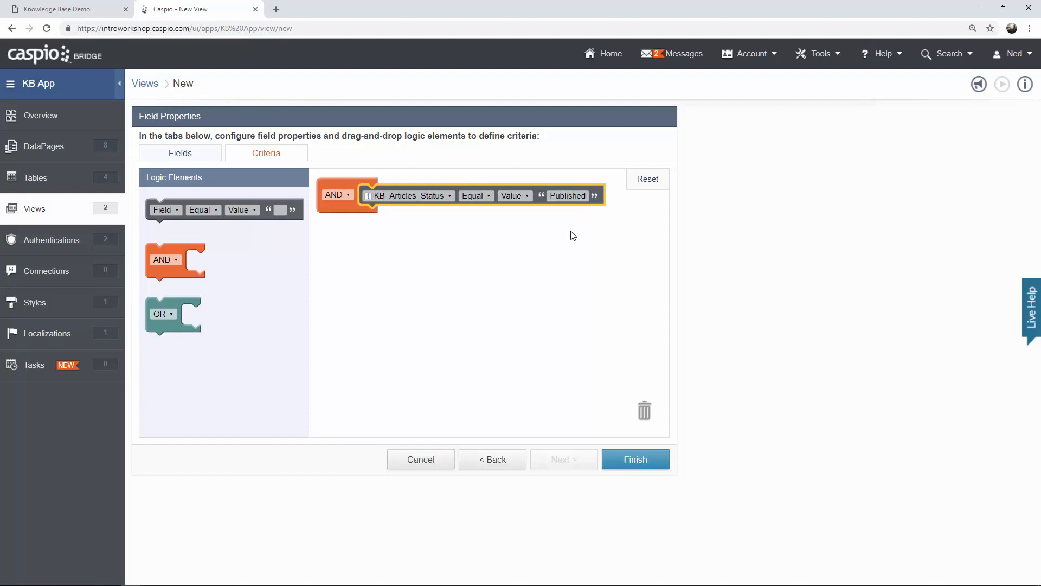
left_click(639, 459)
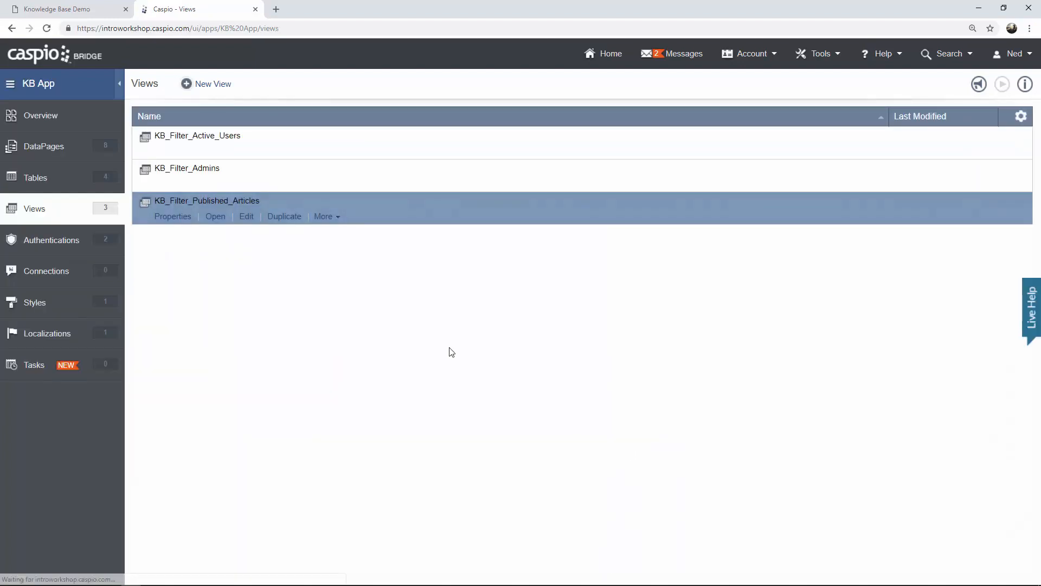
Set the New Pricing article's Status to 'Published' in the KB_Articles datasheet.
left_click(215, 217)
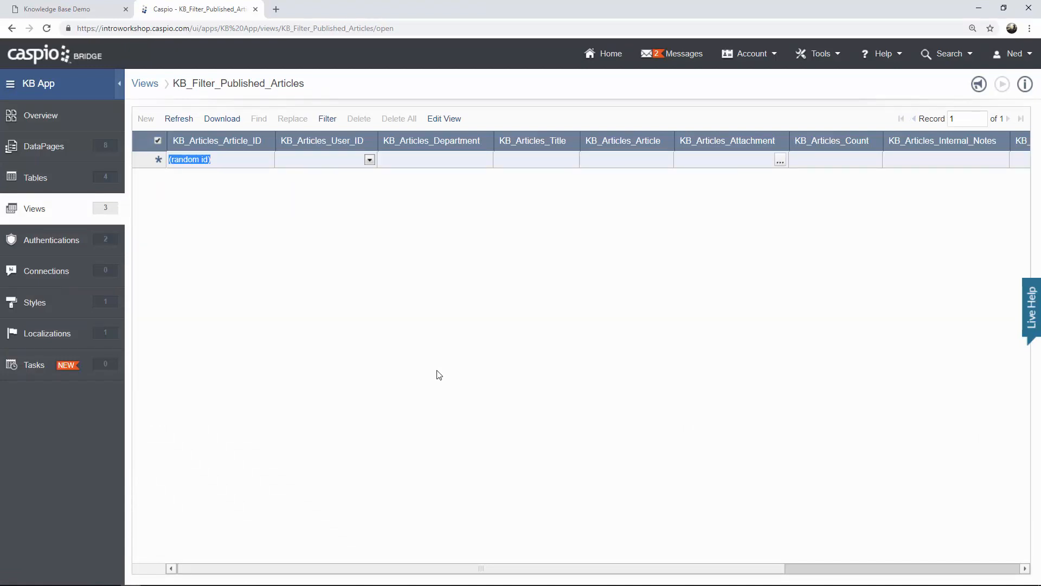
left_click(69, 182)
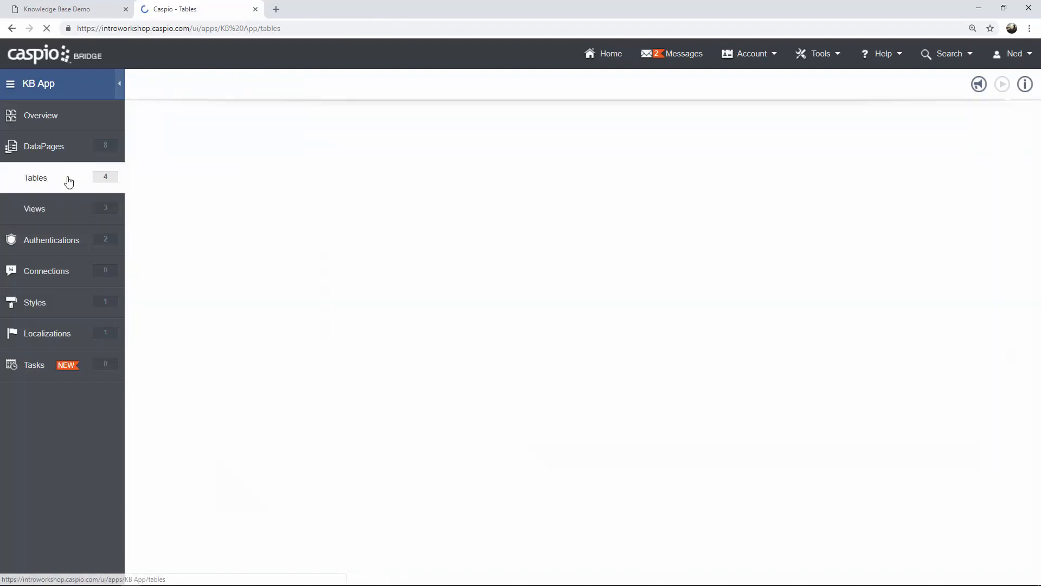
left_click(218, 153)
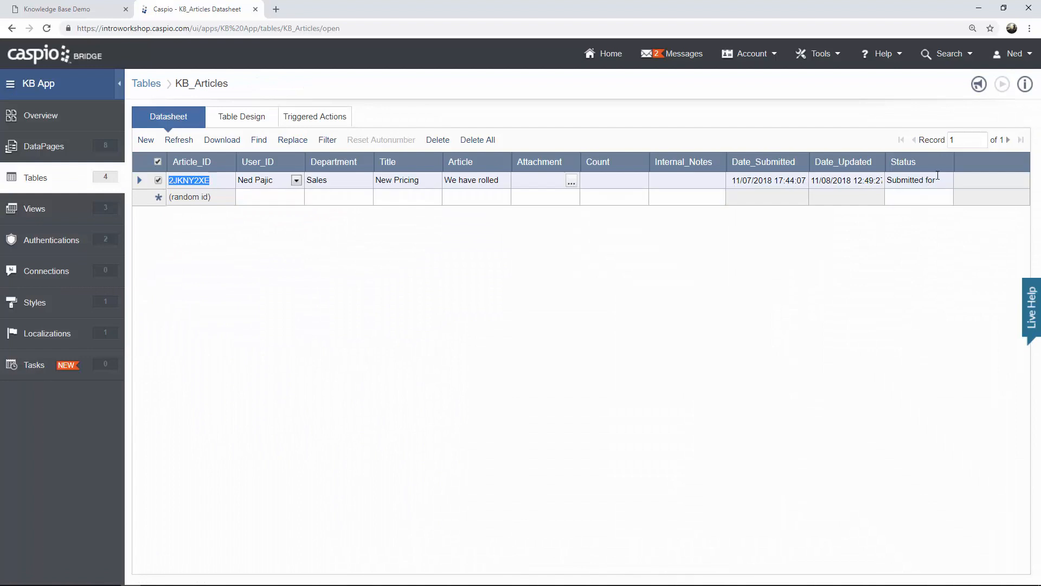
left_click_drag(953, 163, 1001, 163)
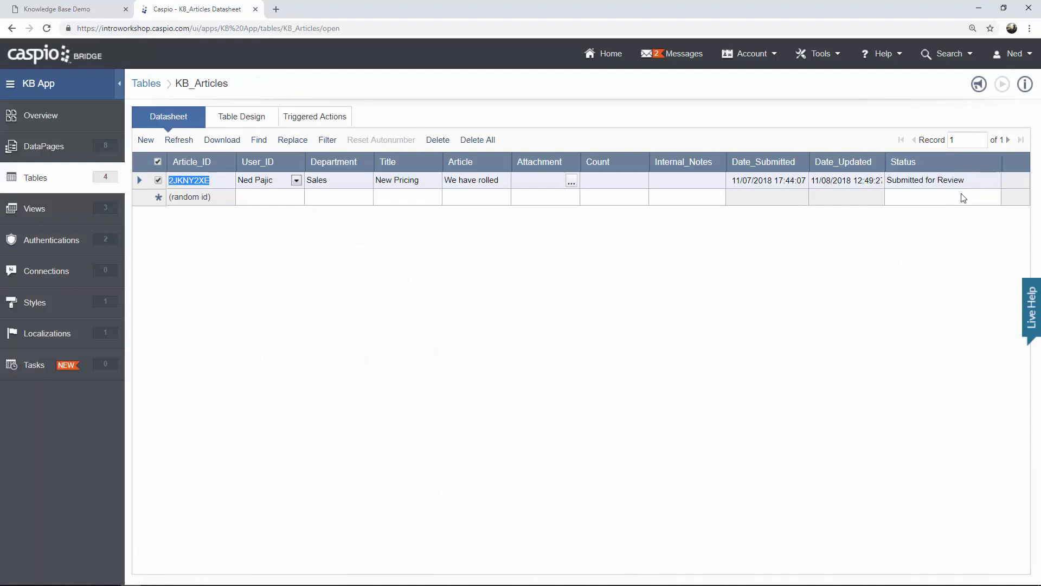
left_click(929, 182)
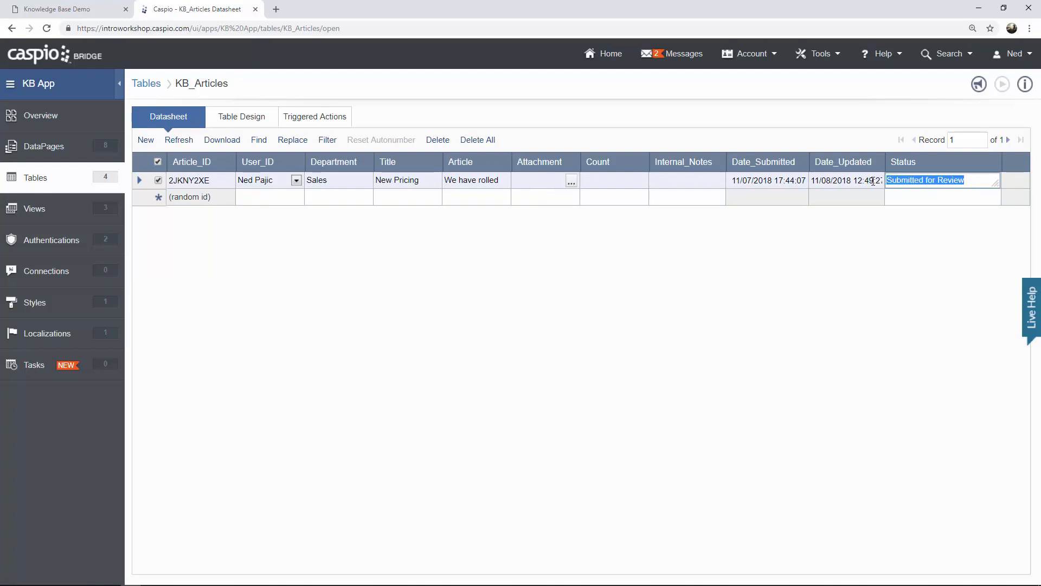
type("Published")
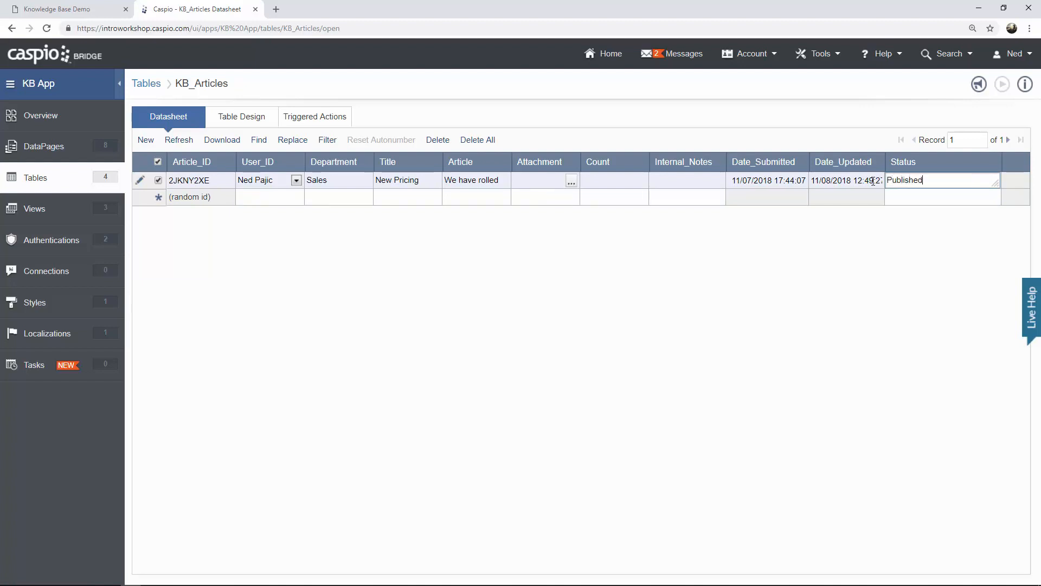
left_click(715, 198)
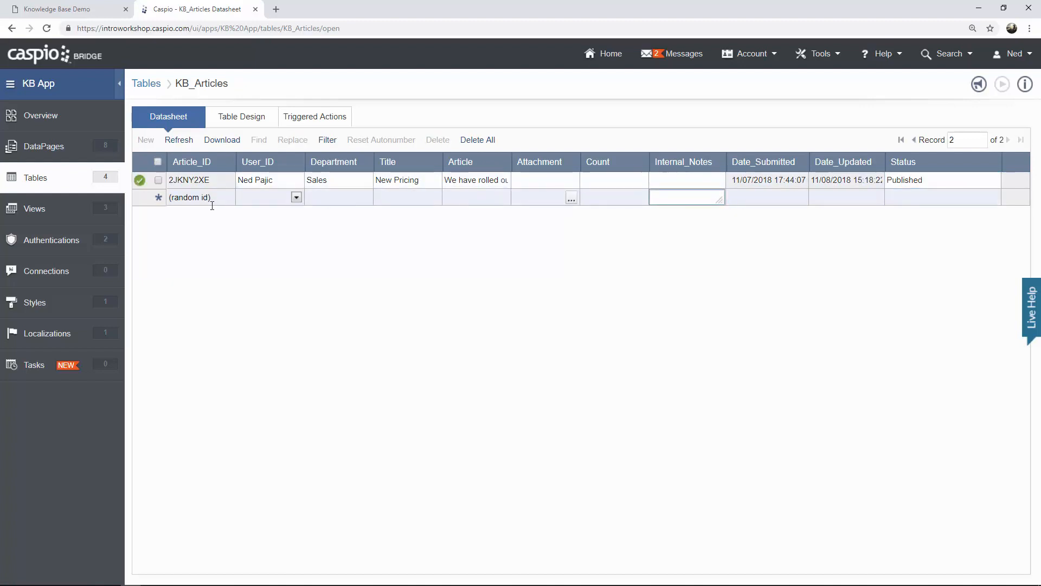
Reopen KB_Filter_Published_Articles to confirm the article now appears, then return to DataPages.
left_click(83, 212)
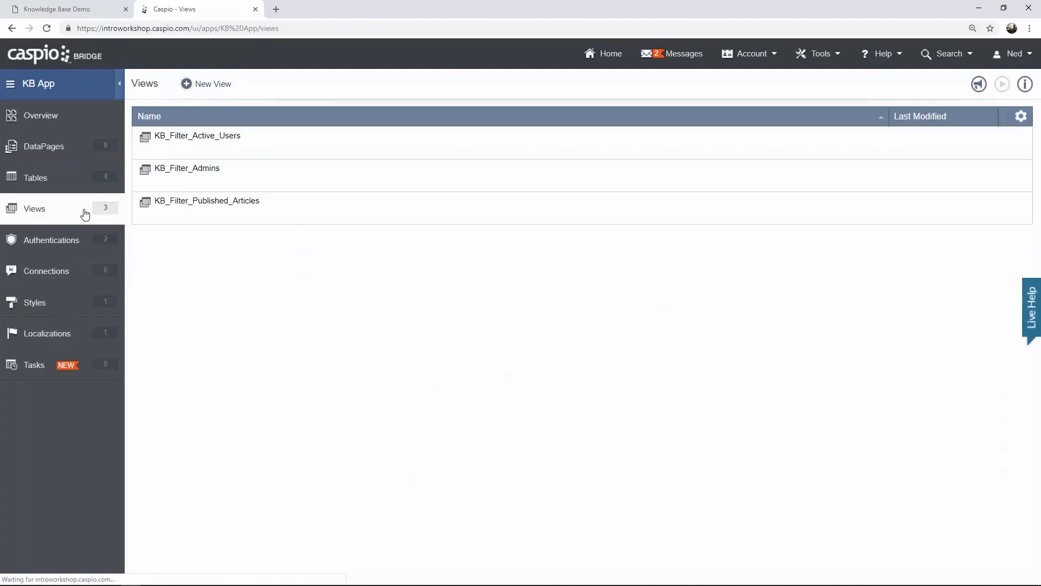
left_click(213, 219)
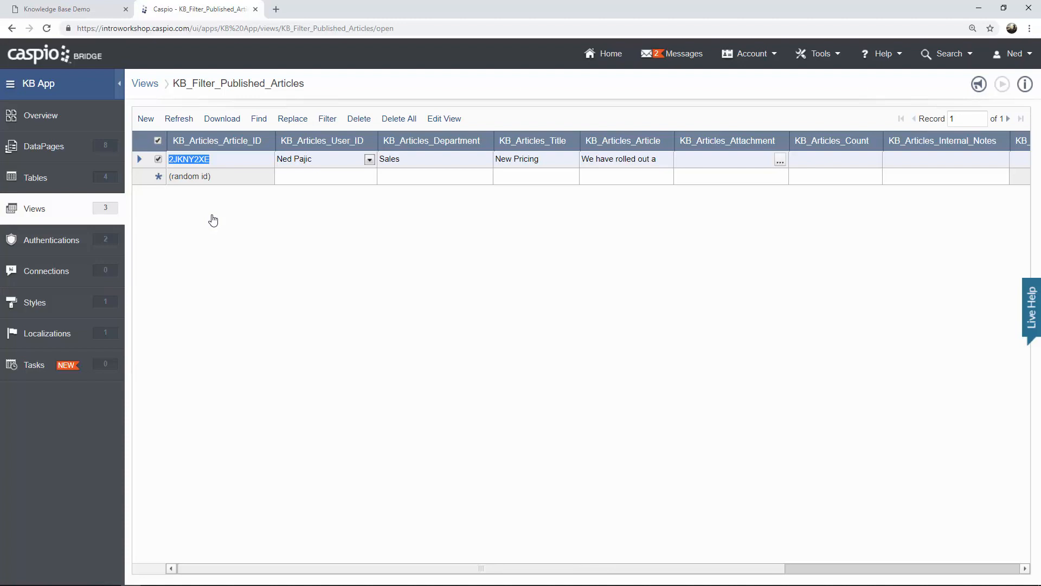
left_click(82, 158)
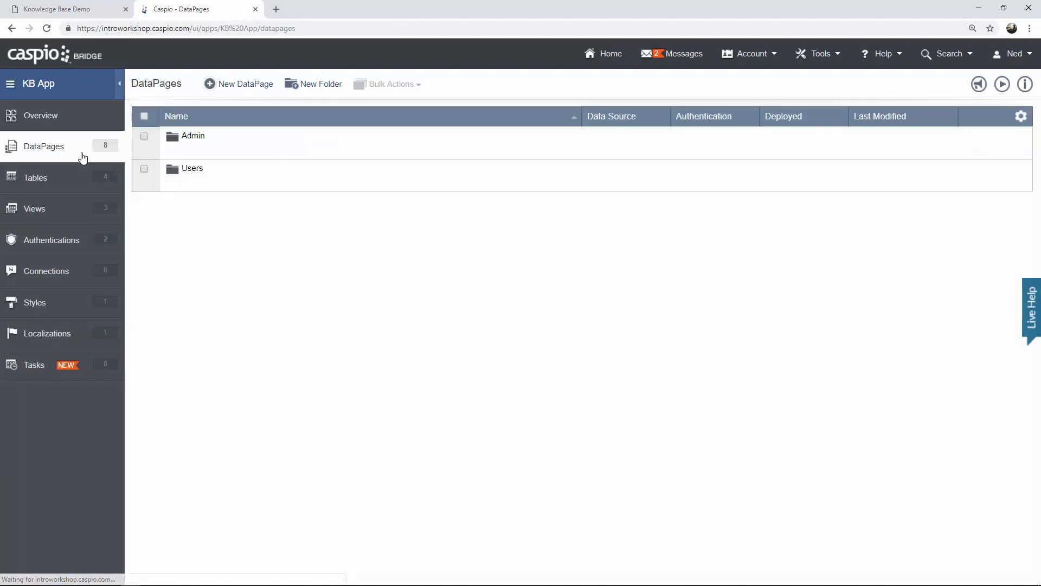
Start a new Search and Report DataPage using KB_Filter_Published_Articles as its data source.
left_click(198, 185)
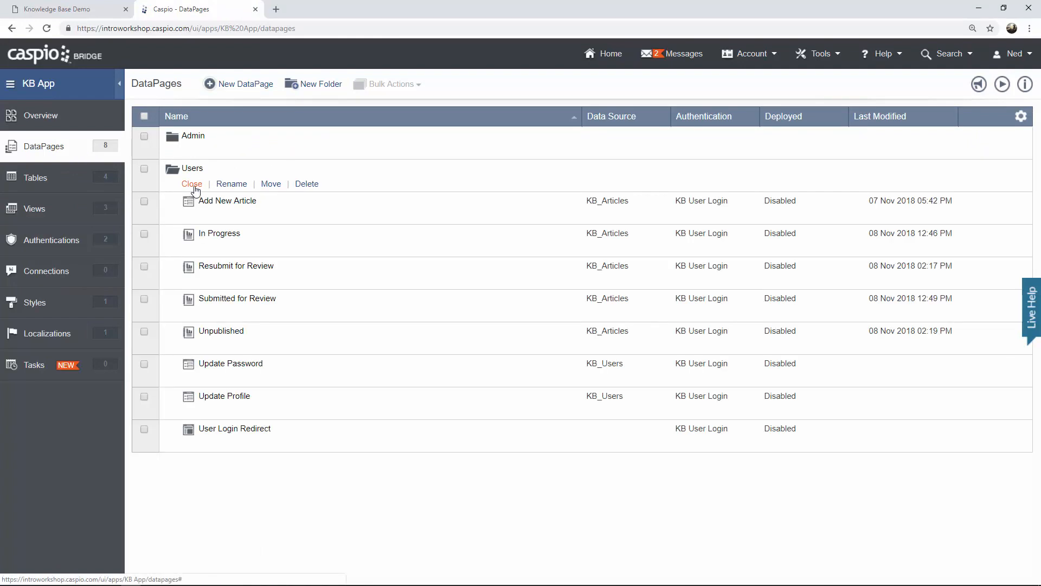
left_click(250, 87)
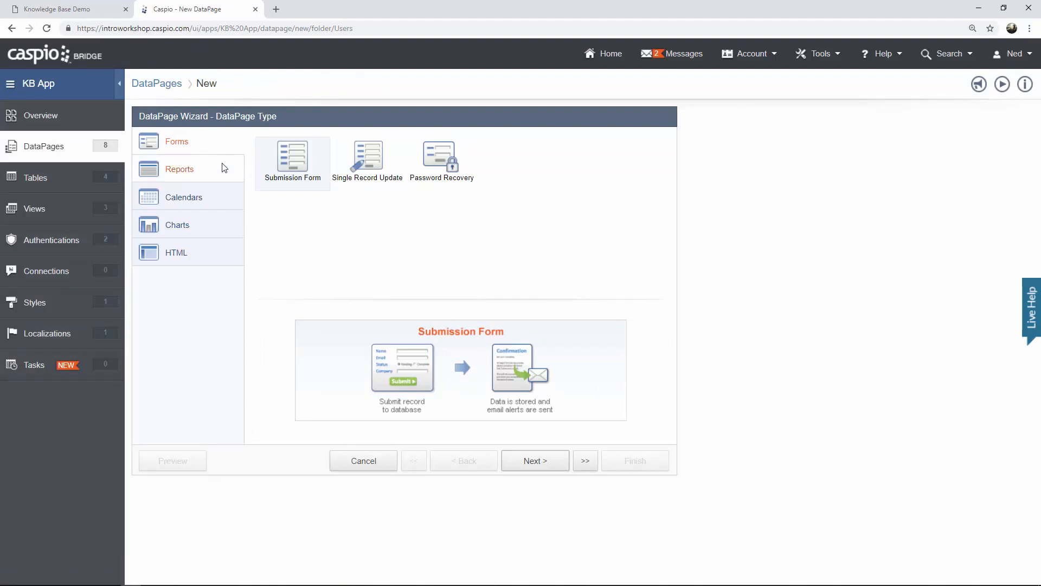
left_click(222, 169)
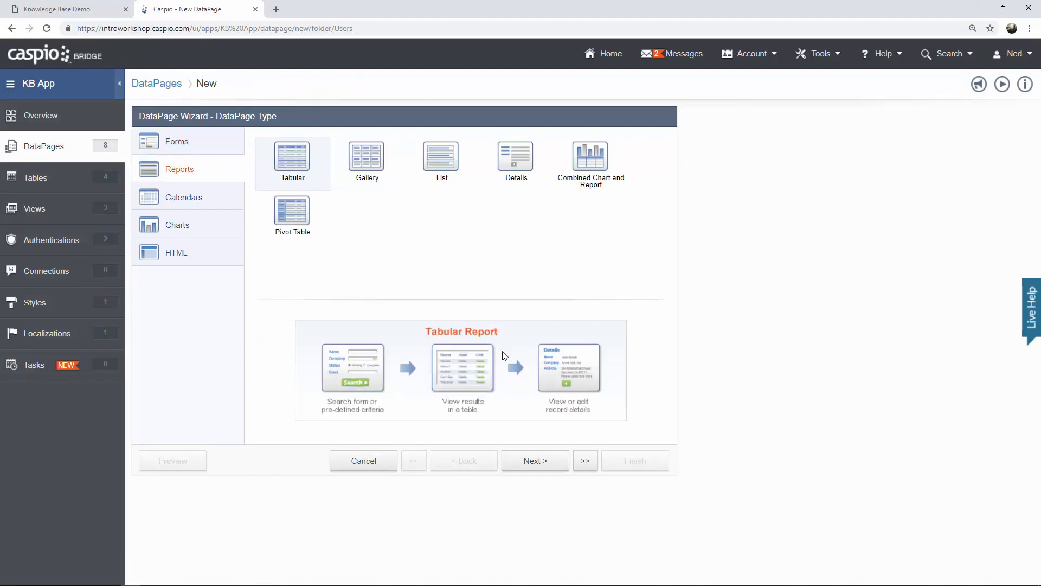
left_click(536, 461)
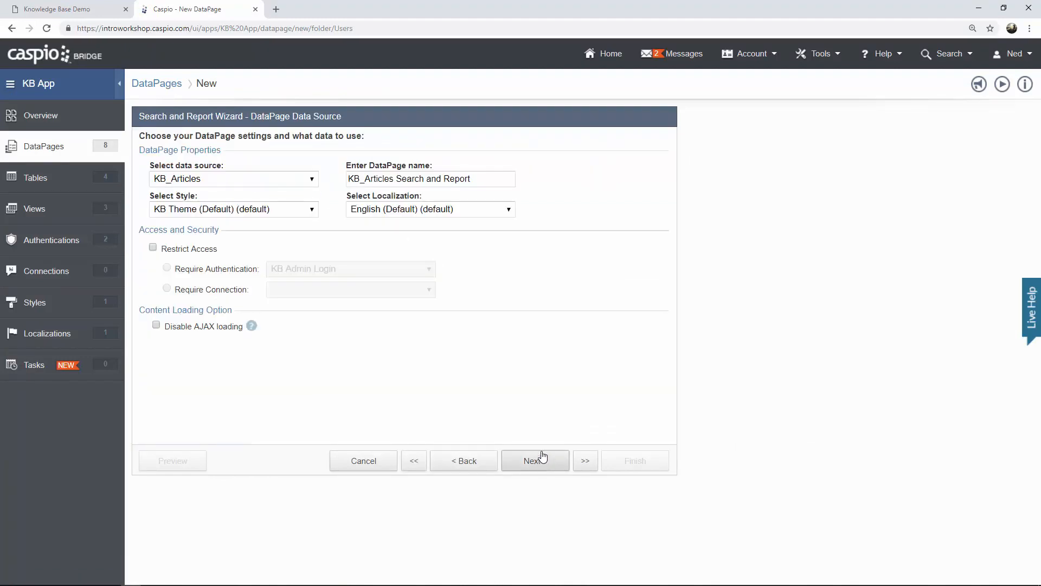
left_click(313, 180)
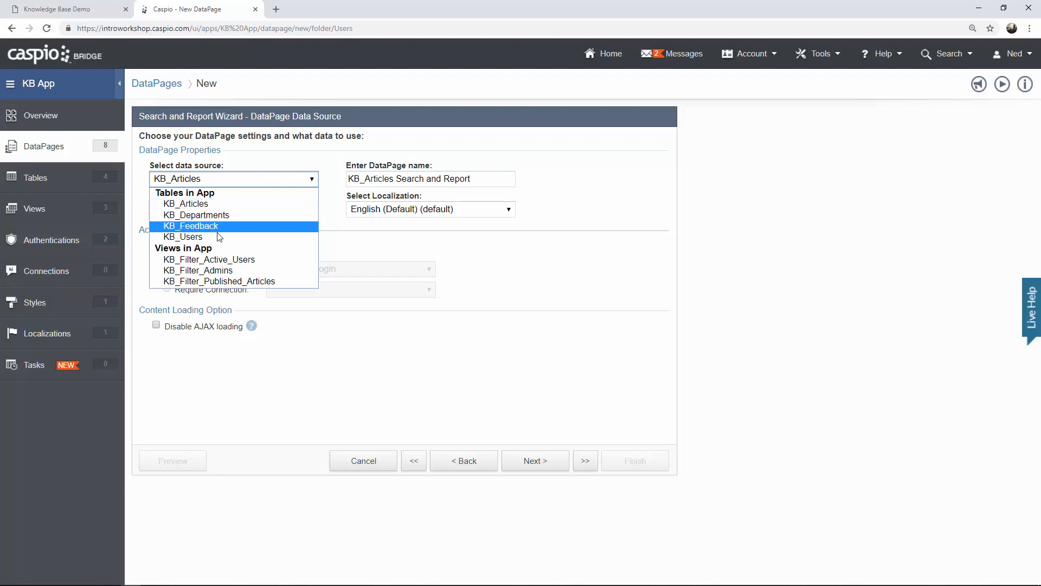
left_click(217, 283)
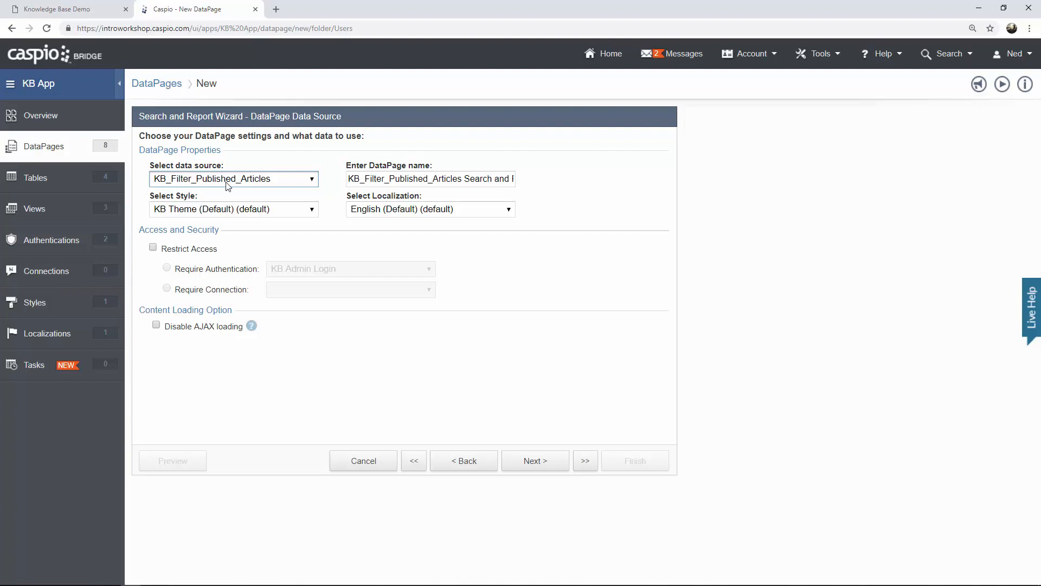
Name the DataPage 'Search Published Articles' and restrict access to KB User Login.
left_click(470, 176)
key("ctrl+a")
type("S")
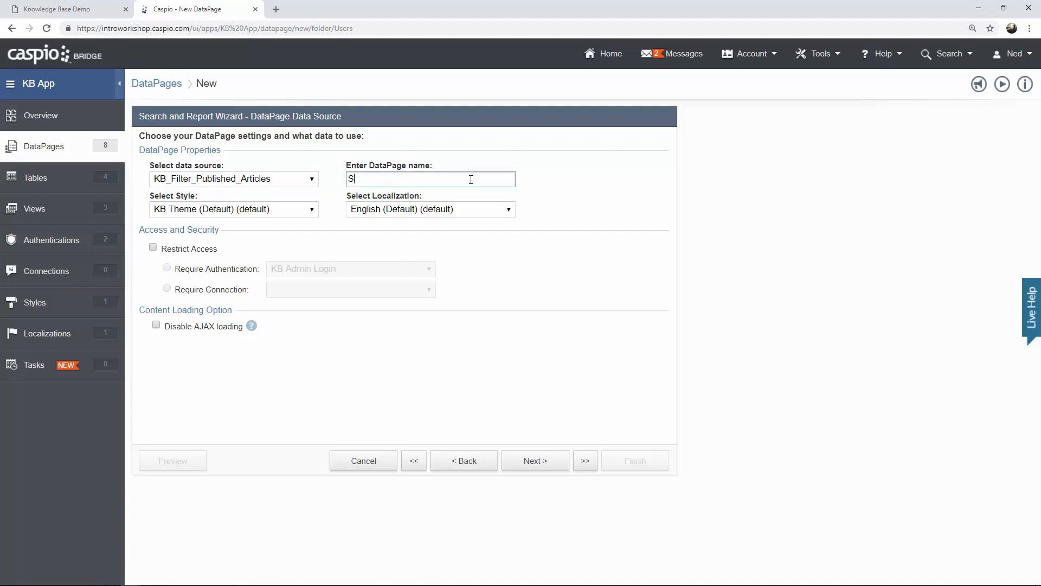
type("earch Published Articles")
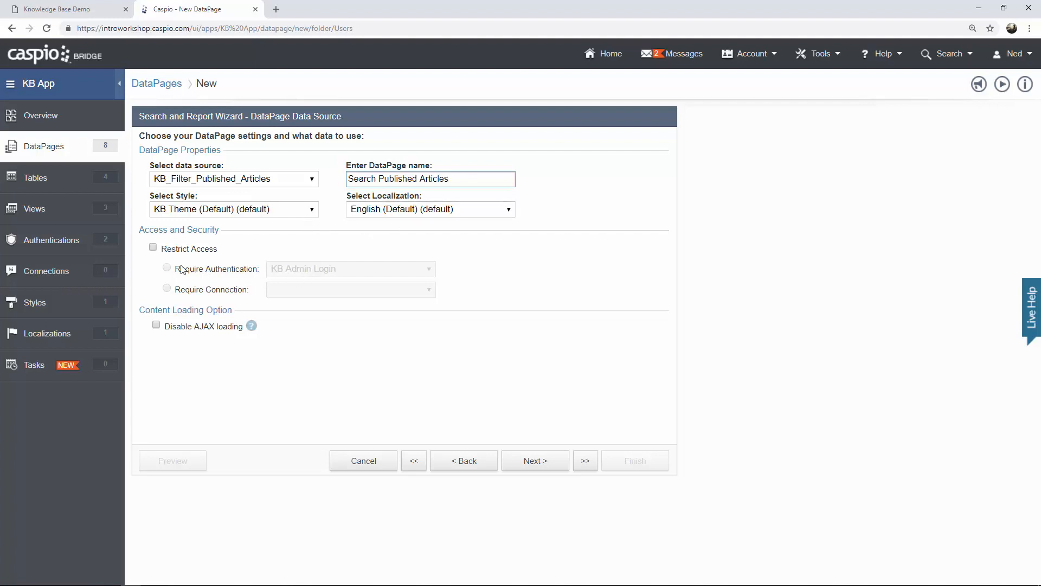
left_click(152, 248)
left_click(306, 272)
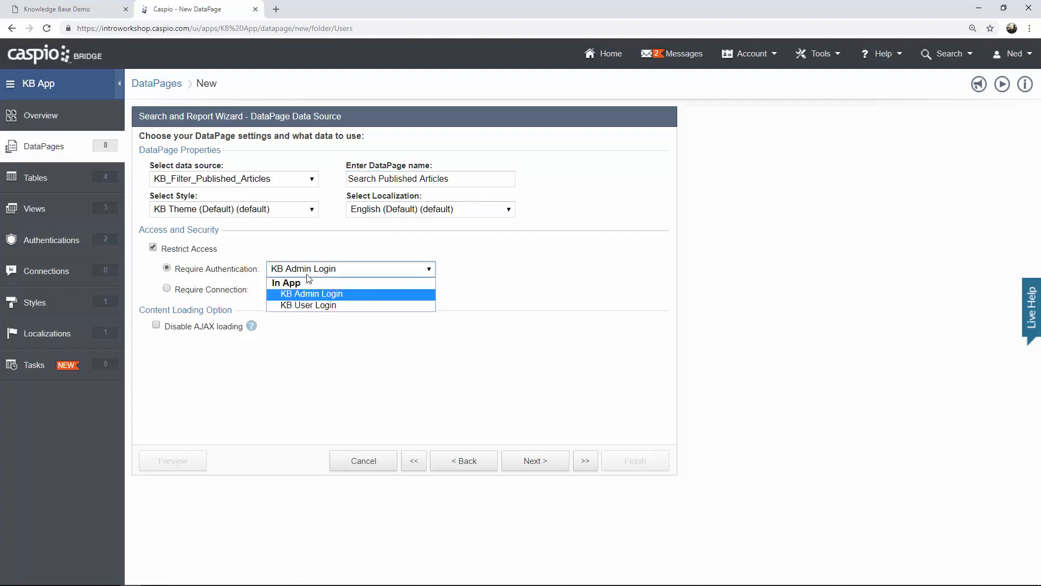
left_click(314, 305)
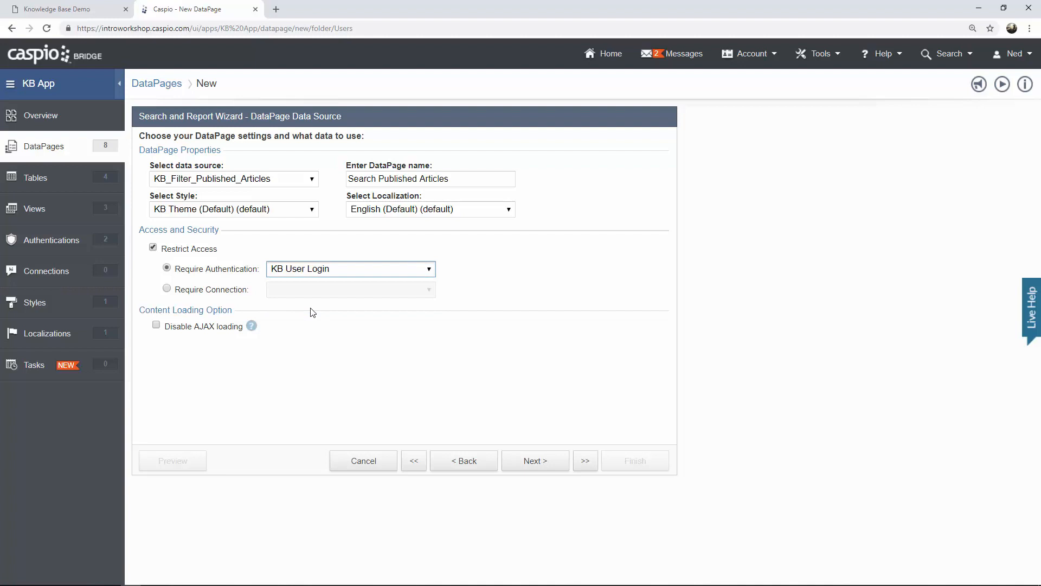
left_click(523, 461)
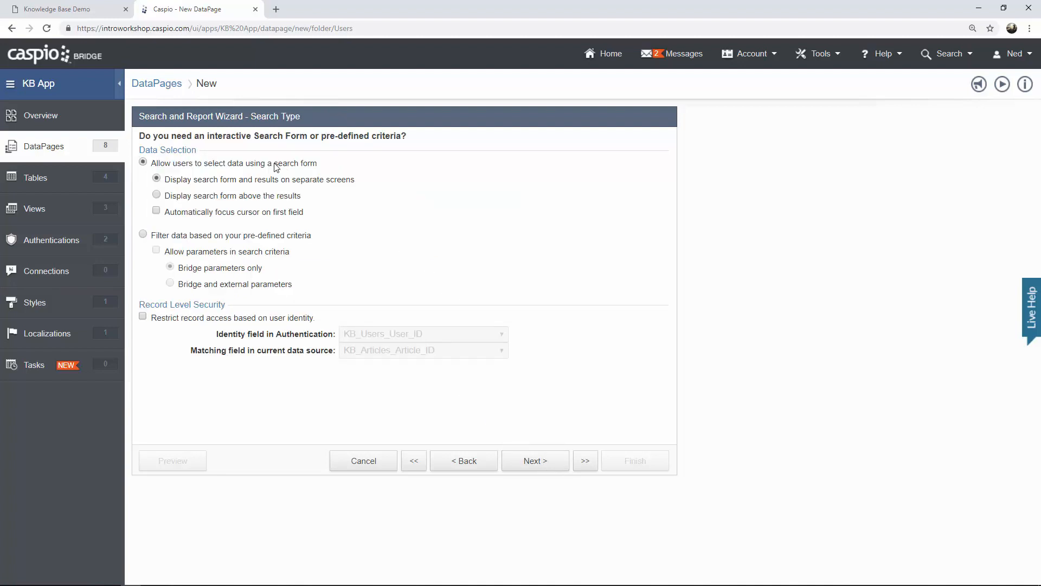
Keep the search form option and add Department, Title and Article as search fields.
left_click_drag(274, 164, 320, 166)
left_click(333, 170)
left_click(531, 464)
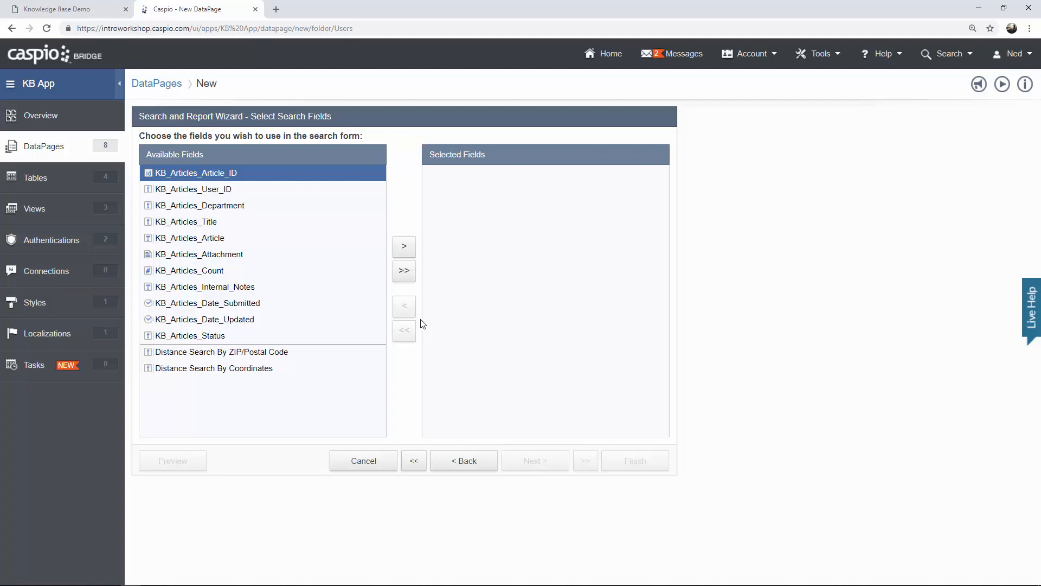
left_click(85, 13)
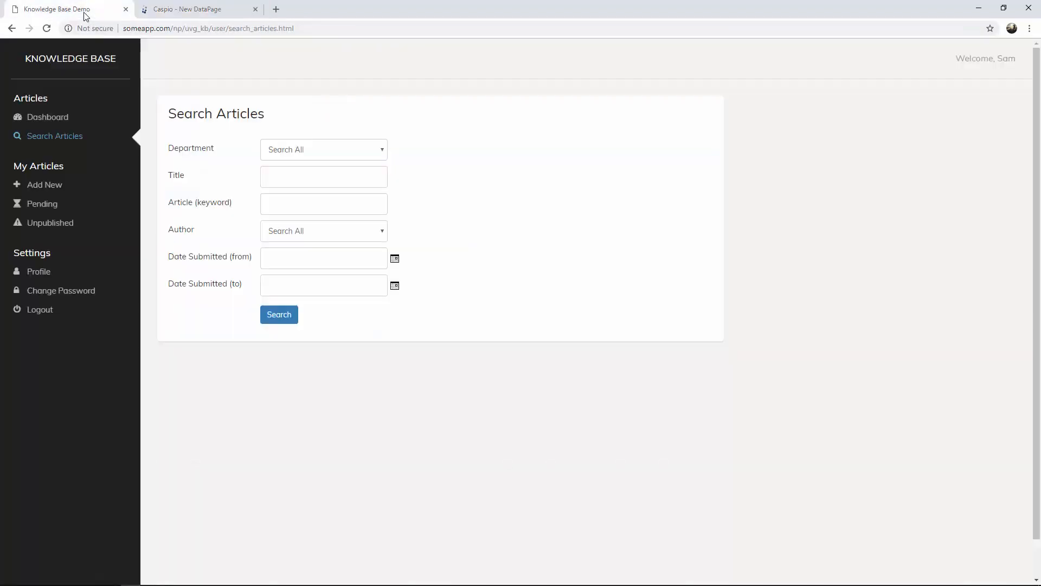
left_click(181, 13)
left_click(209, 207)
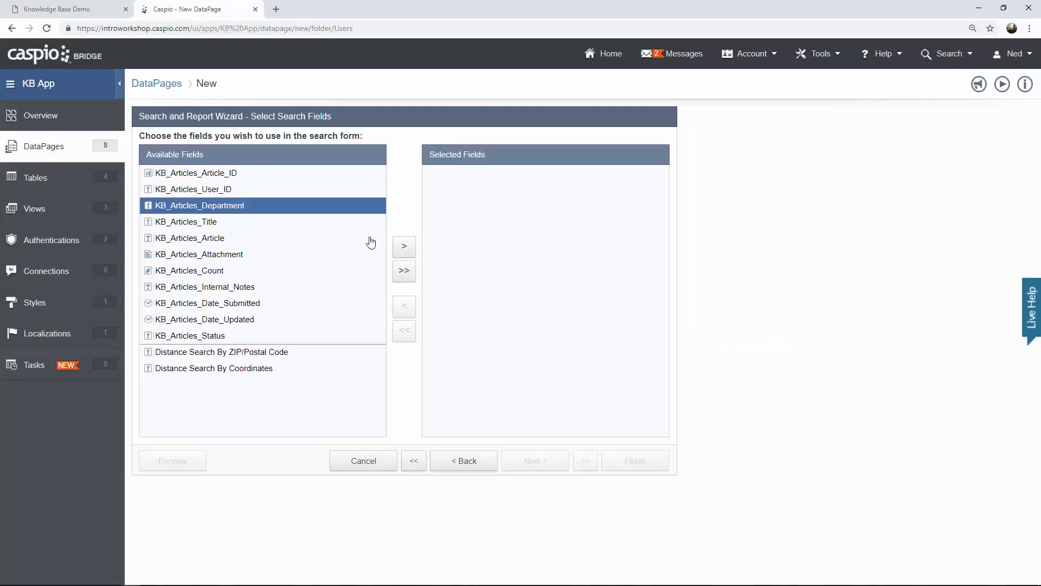
left_click(403, 247)
left_click(403, 249)
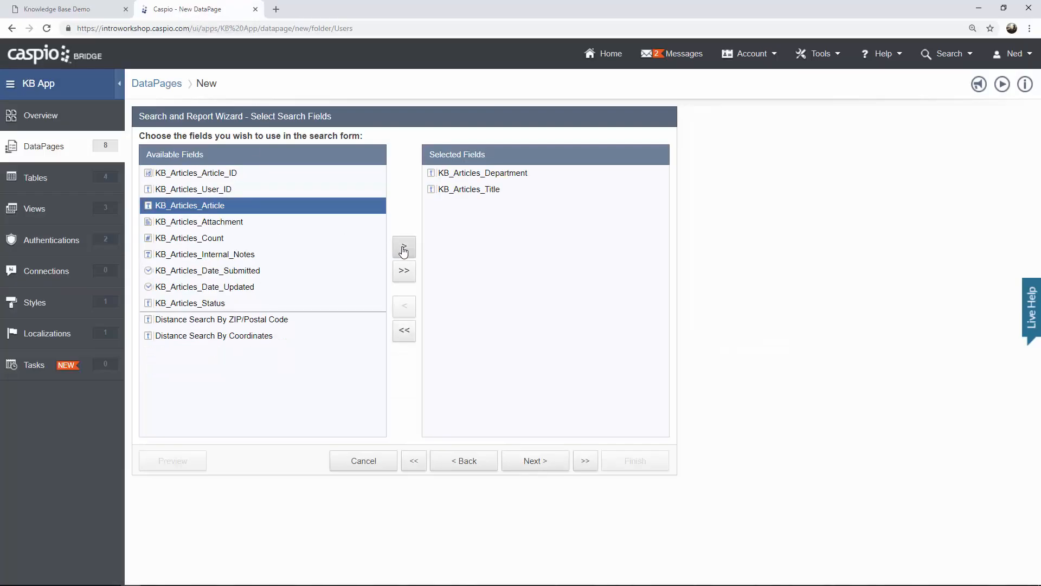
left_click(403, 249)
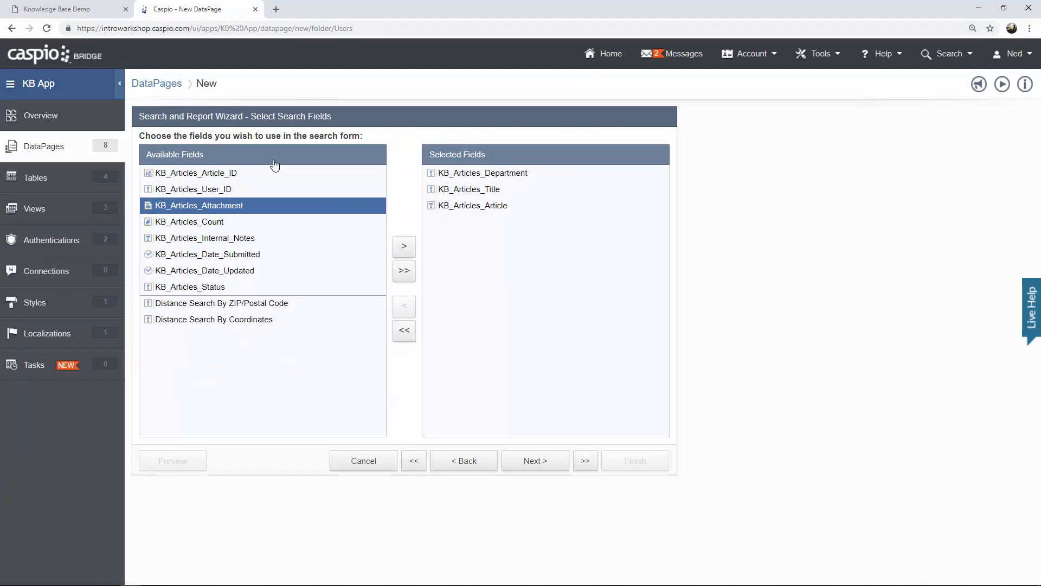
Add User_ID and Date_Submitted as search fields and continue to field configuration.
left_click(97, 12)
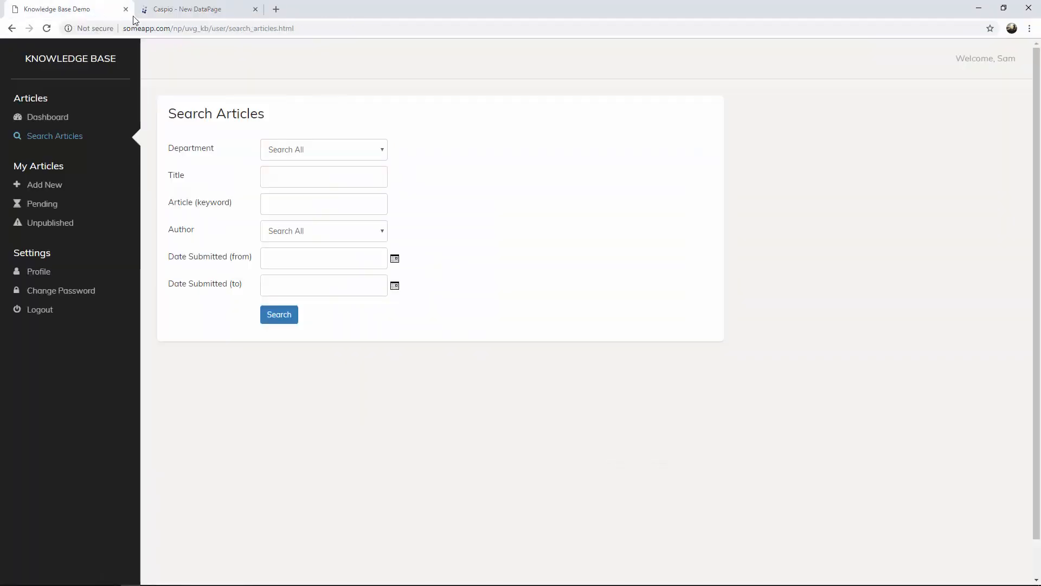
left_click(179, 16)
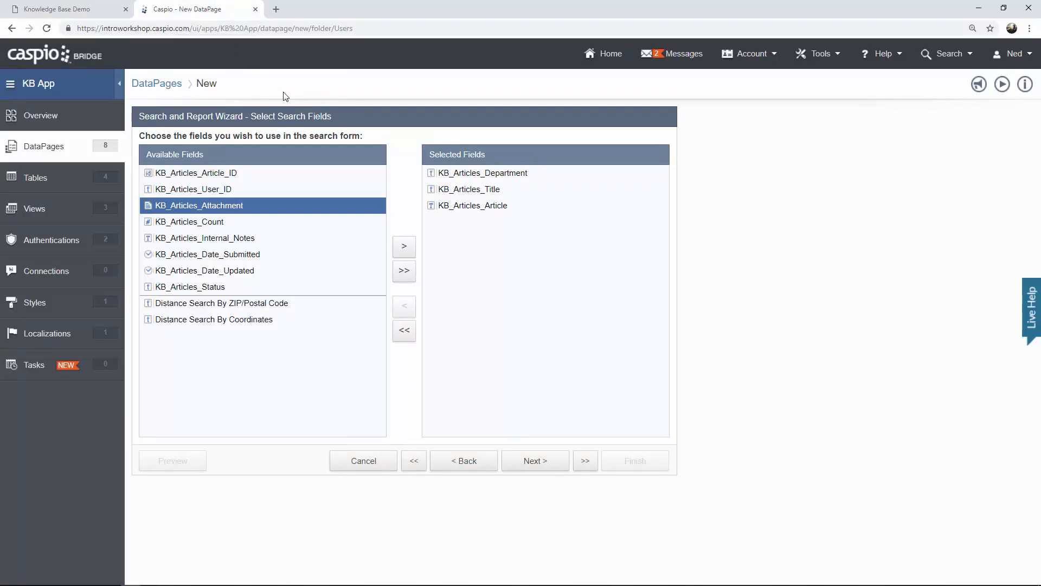
left_click(220, 191)
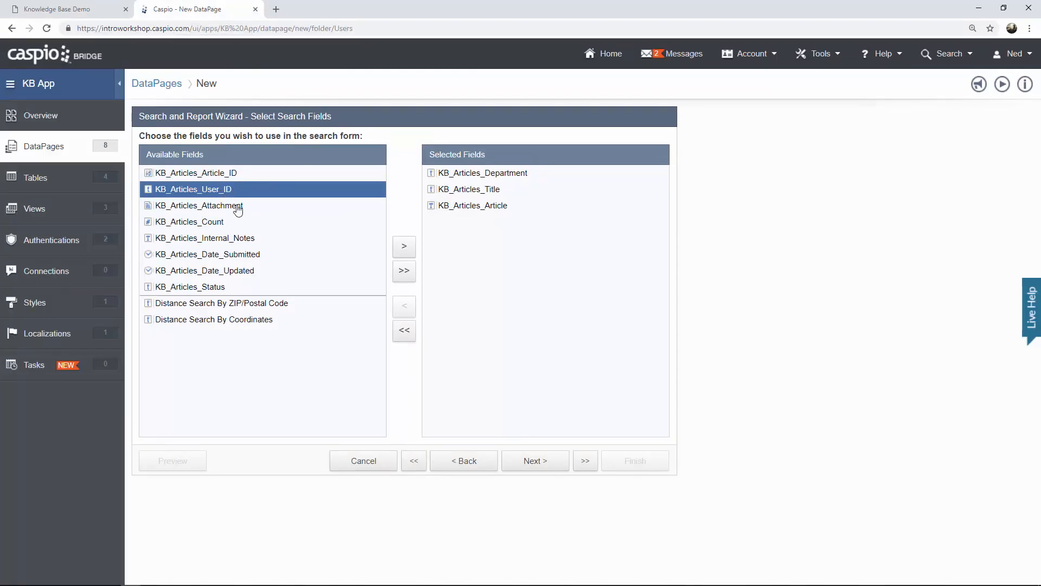
left_click(404, 247)
left_click(249, 240)
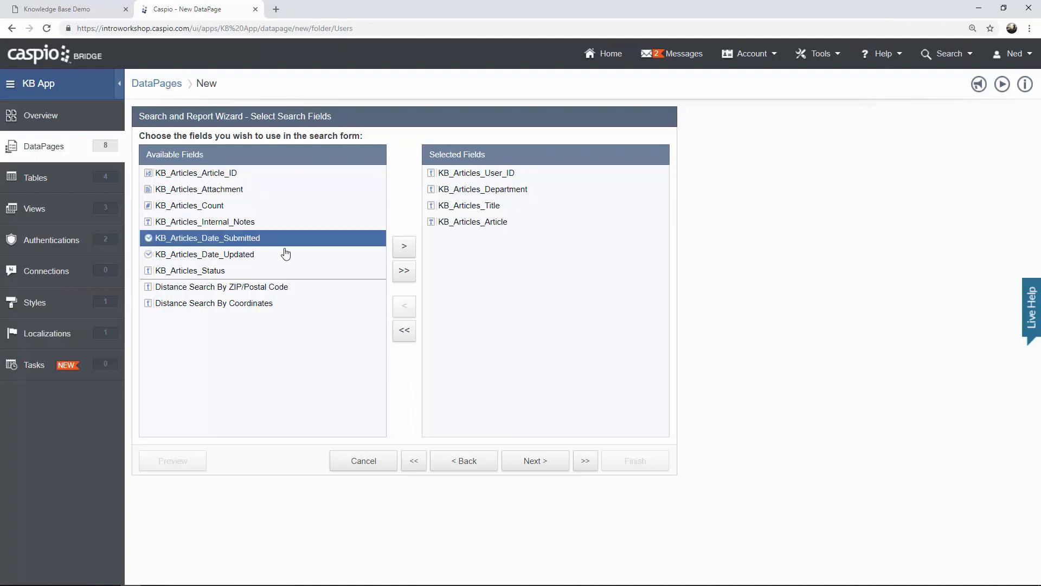
left_click(405, 247)
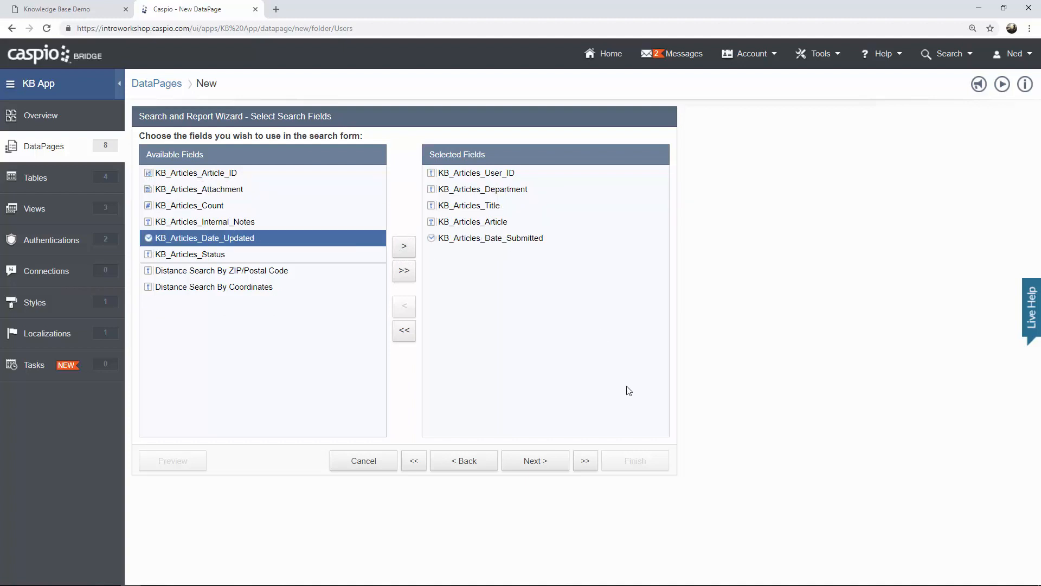
left_click(533, 463)
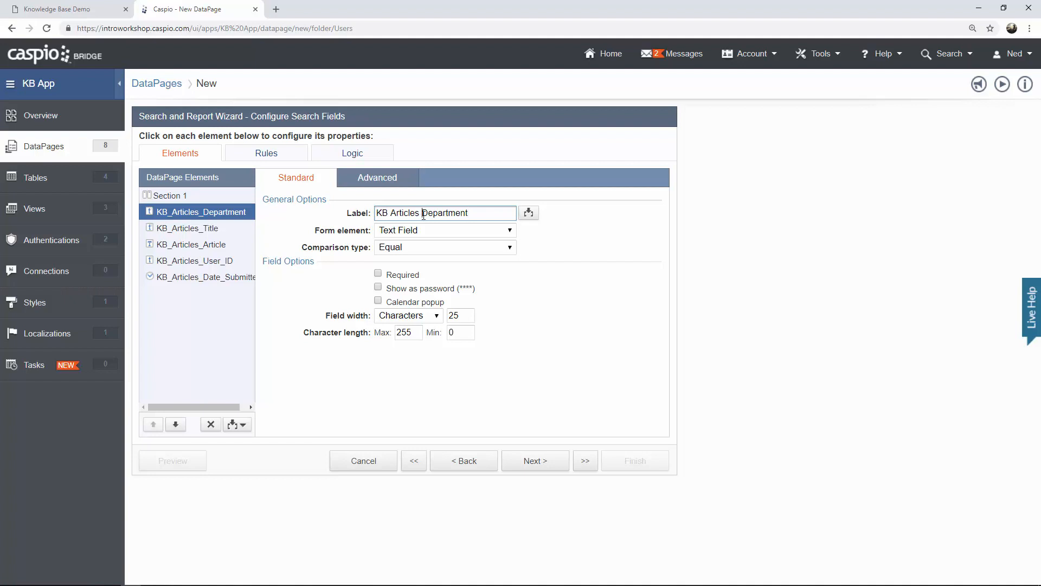
Label the field 'Department', make it a Dropdown sourced from Both, with a blank-valued 'Search Any' option.
left_click_drag(422, 213, 374, 217)
key("BackSpace")
left_click(412, 232)
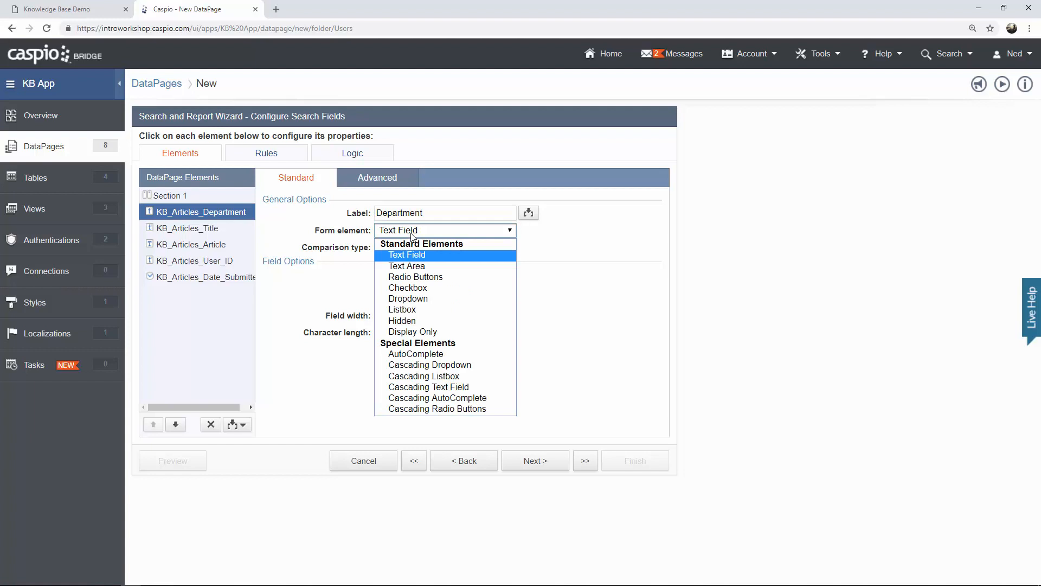
left_click(426, 299)
left_click(422, 306)
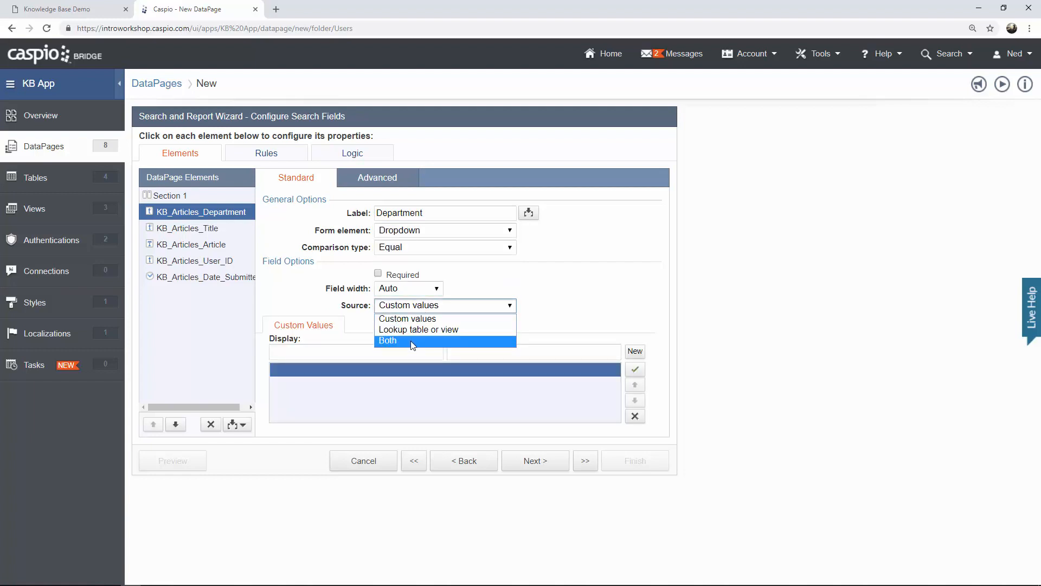
left_click(411, 340)
left_click(390, 357)
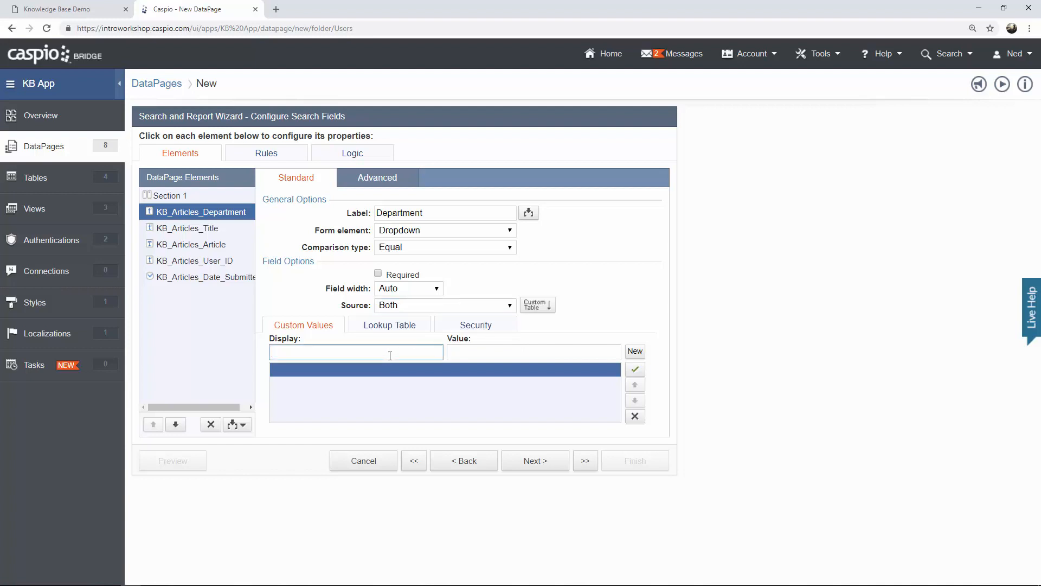
type("Search Any")
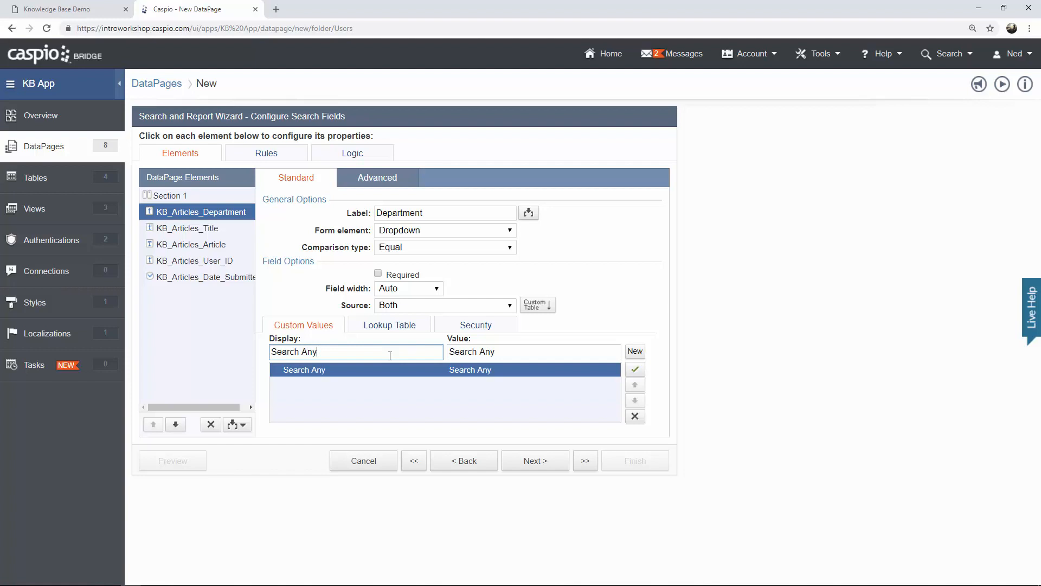
left_click_drag(504, 353, 448, 352)
key("BackSpace")
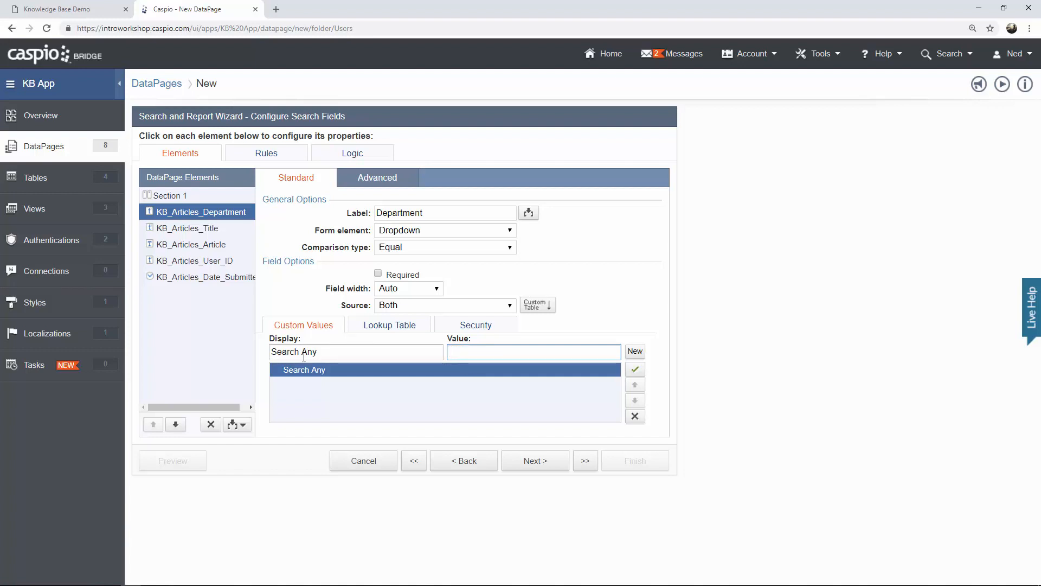
left_click(192, 232)
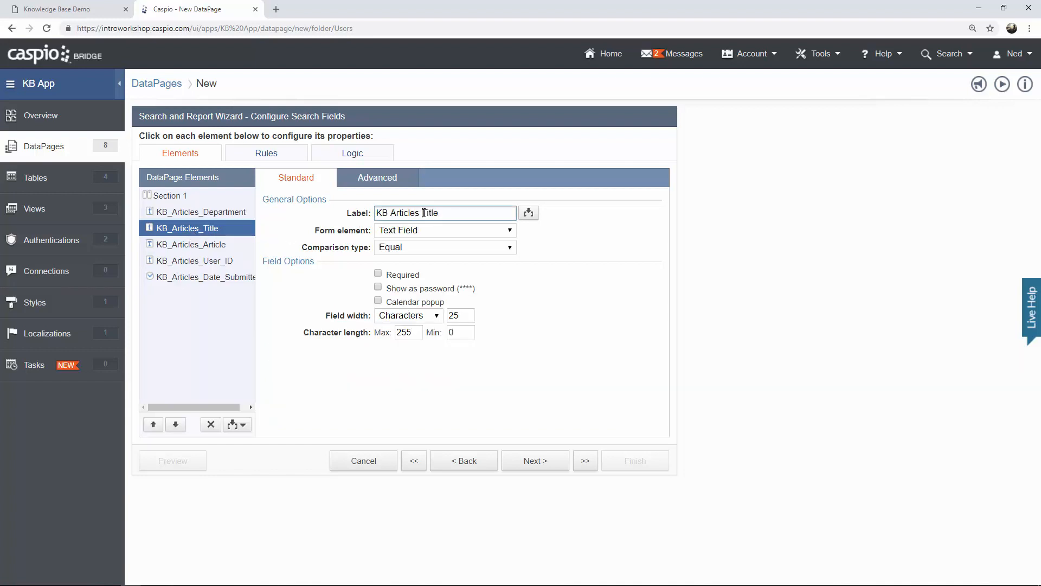
Relabel the Title search field 'Title' and set its comparison to Contains.
left_click_drag(423, 213, 376, 212)
key("BackSpace")
left_click(408, 249)
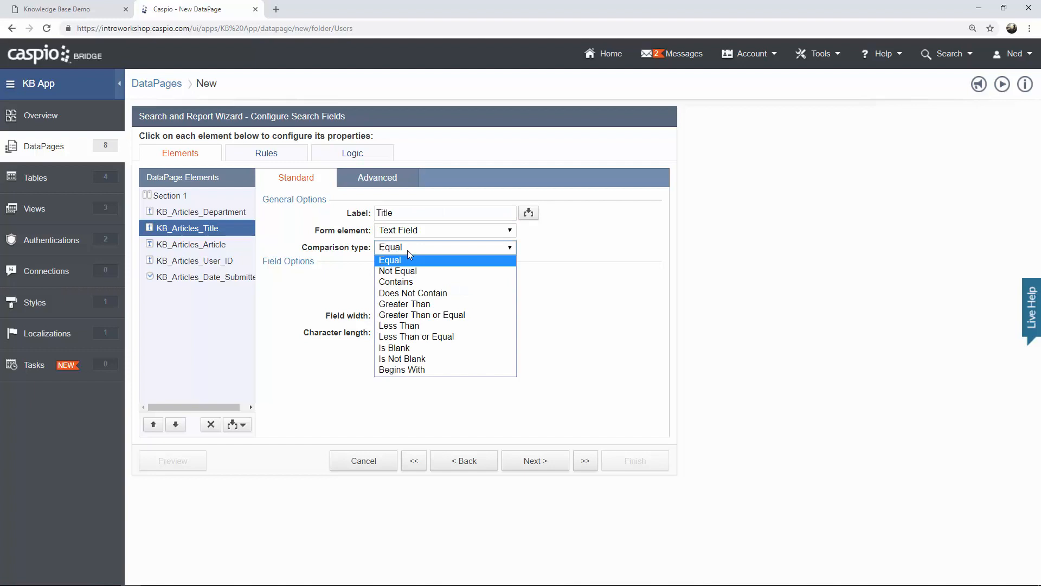
left_click(403, 282)
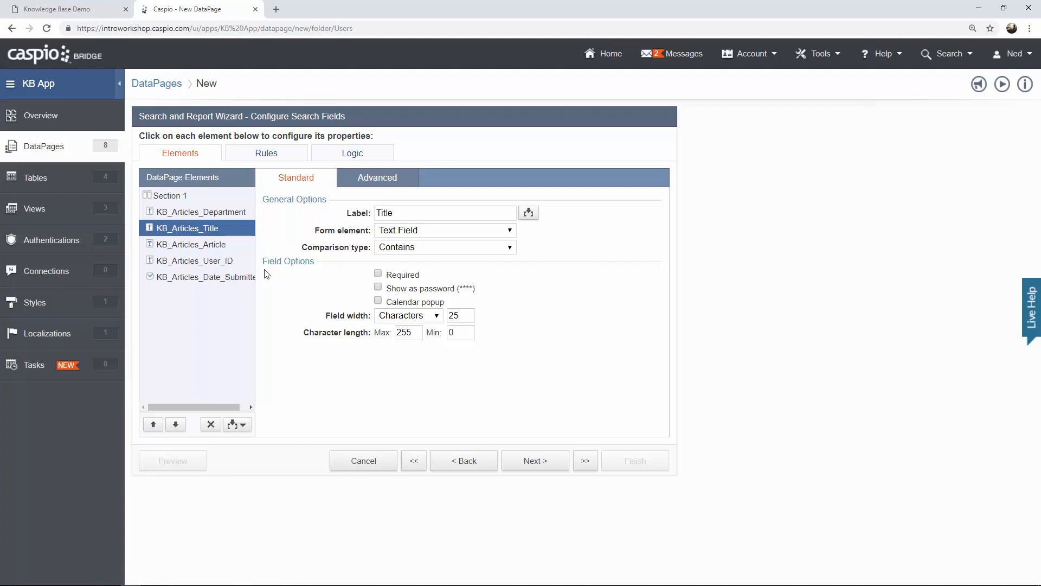
Relabel the Article search field 'Article' and set its comparison to Contains.
left_click(212, 247)
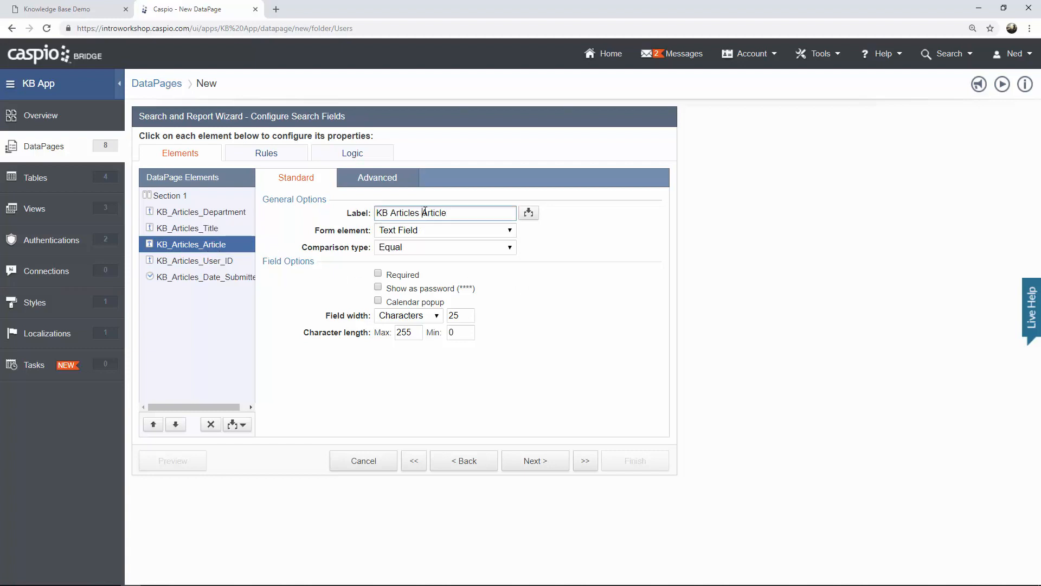
left_click_drag(422, 212, 376, 212)
key("BackSpace")
left_click(417, 248)
left_click(417, 282)
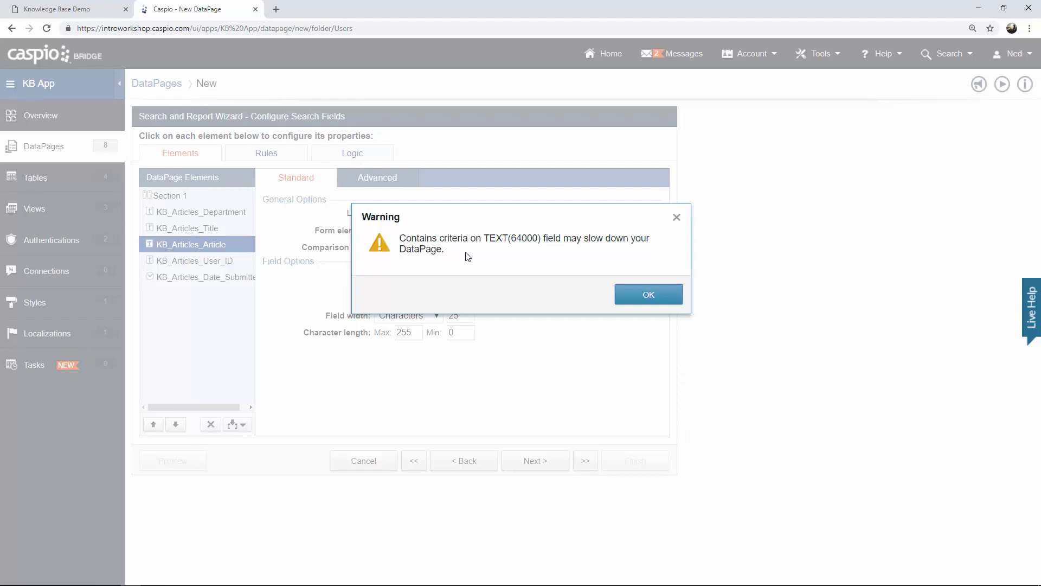
left_click(644, 300)
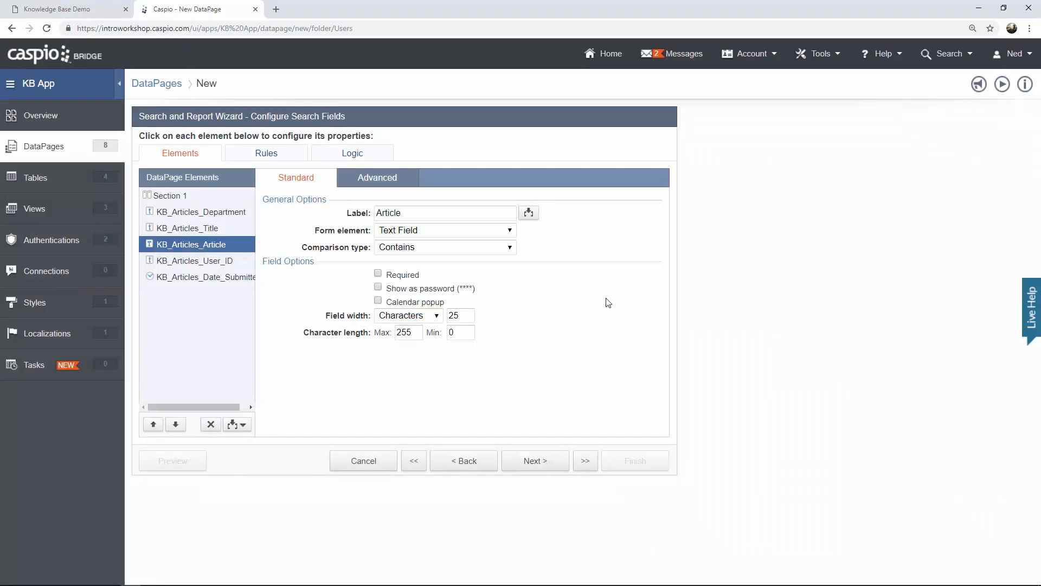
Give User_ID a Both-sourced dropdown with blank-valued 'Search Any' and label it 'Author'.
left_click(215, 263)
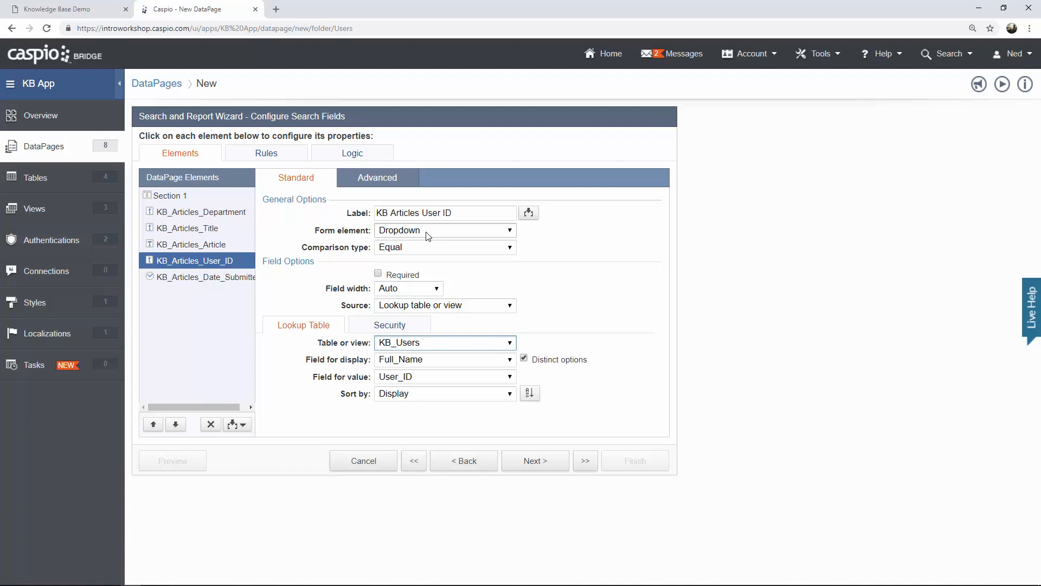
left_click(426, 307)
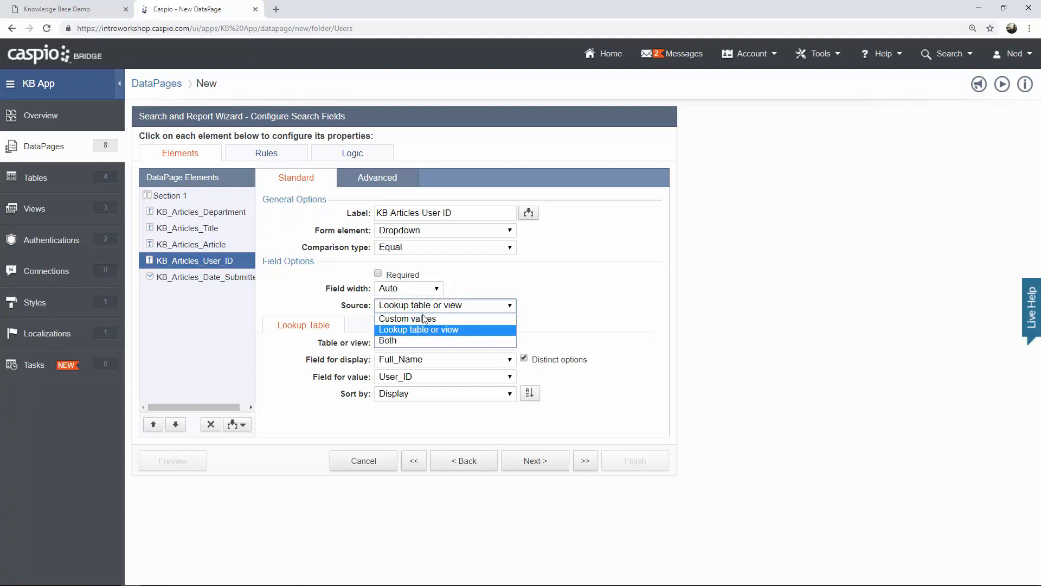
left_click(423, 348)
left_click(296, 351)
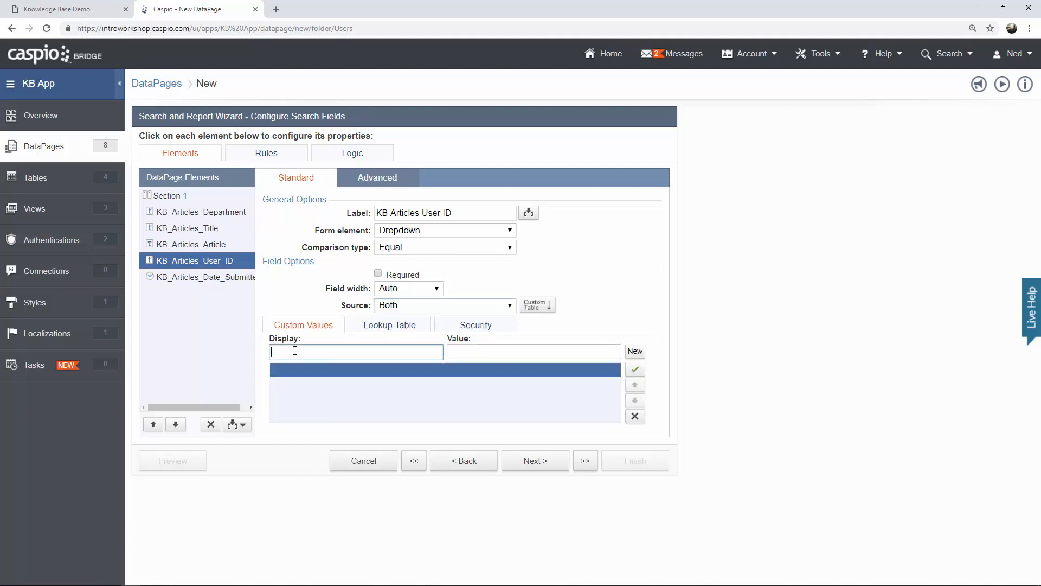
type("Search Any")
left_click_drag(515, 353, 428, 353)
key("BackSpace")
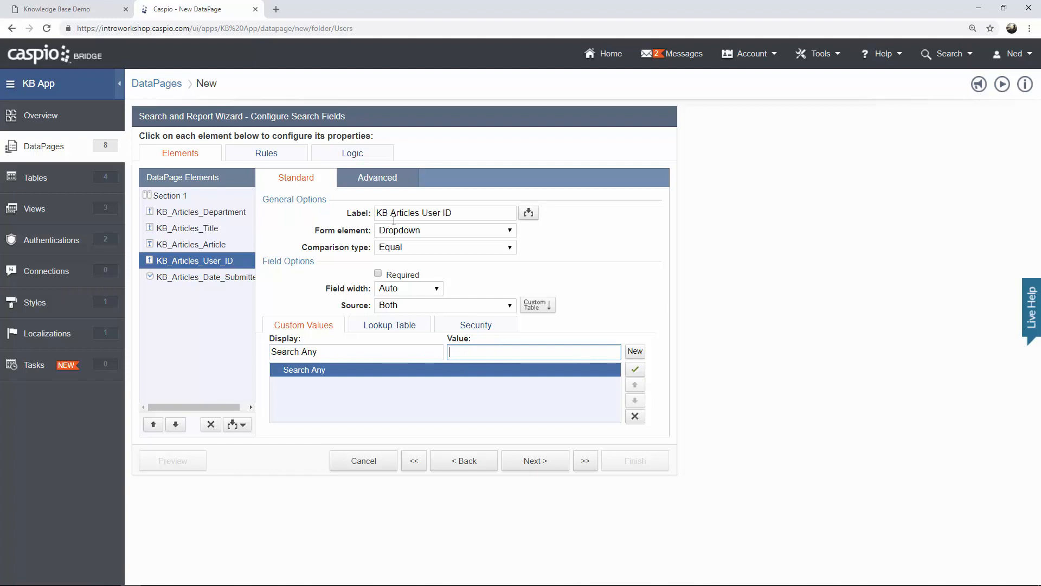
left_click(359, 221)
type("Author")
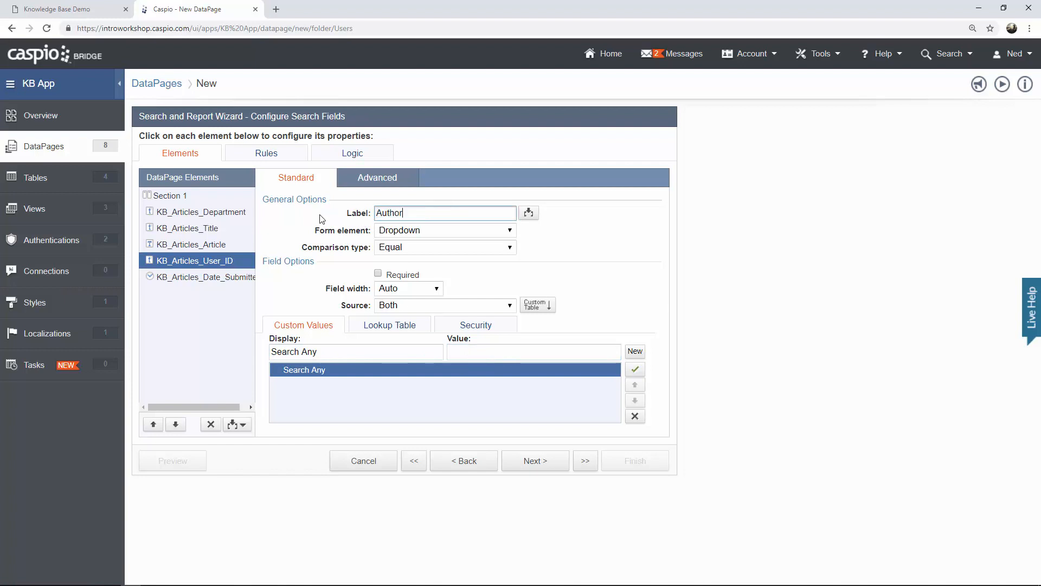
left_click(224, 252)
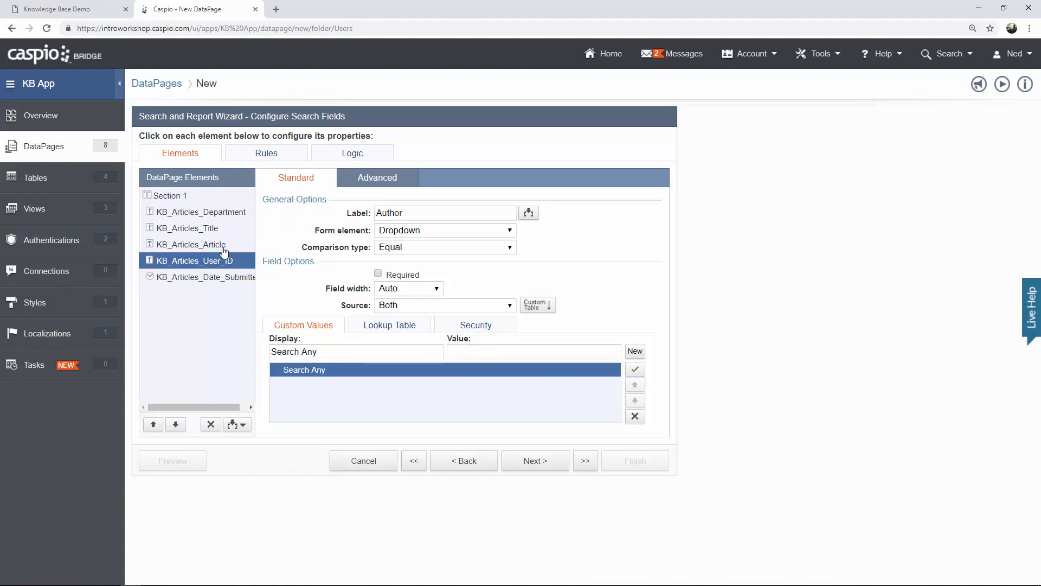
Relabel the date field 'Date Submitted' and split it into two search criteria.
left_click(222, 278)
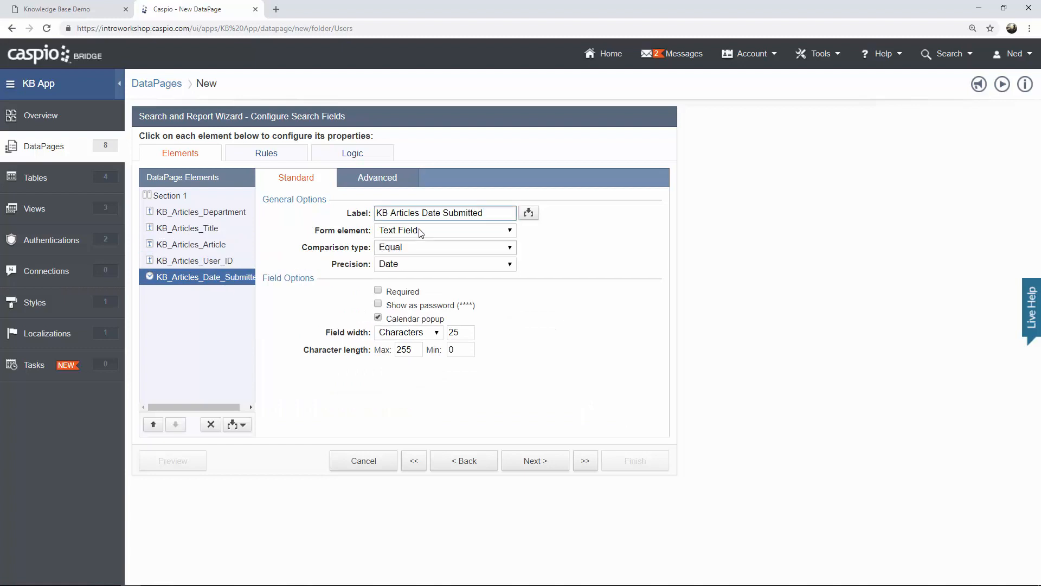
left_click_drag(424, 217, 376, 217)
key("BackSpace")
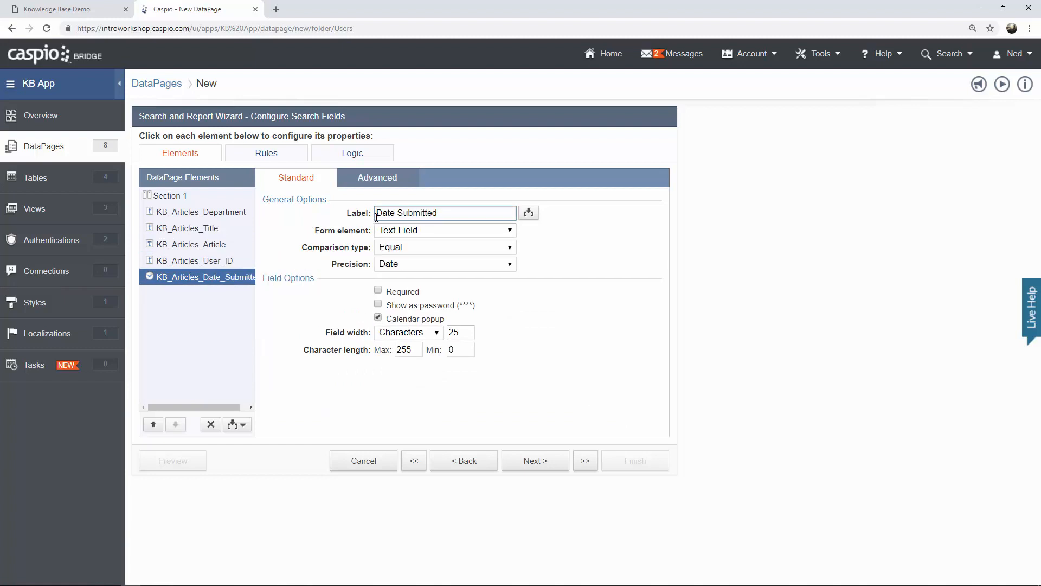
left_click(243, 425)
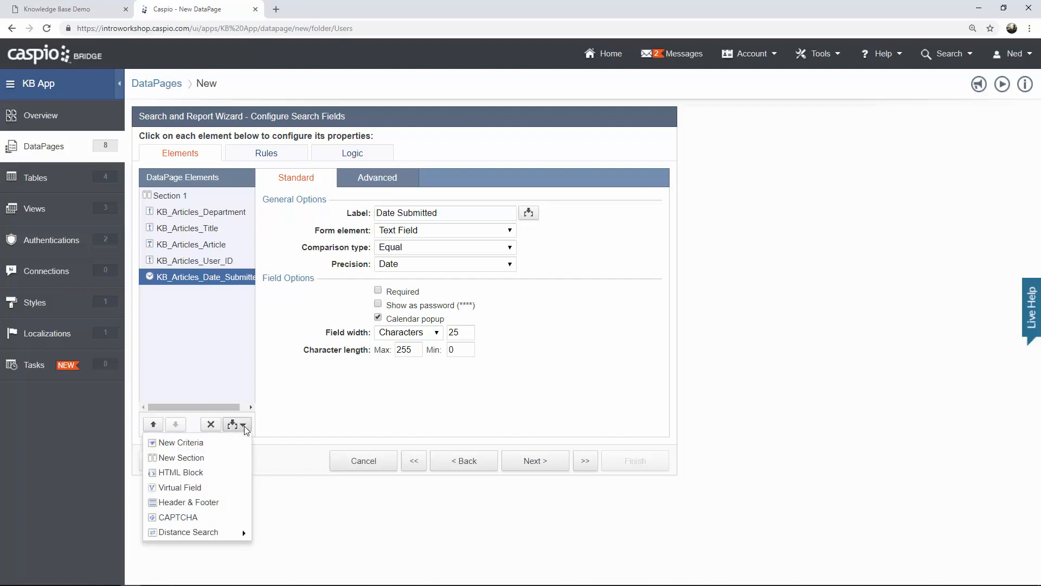
left_click(232, 444)
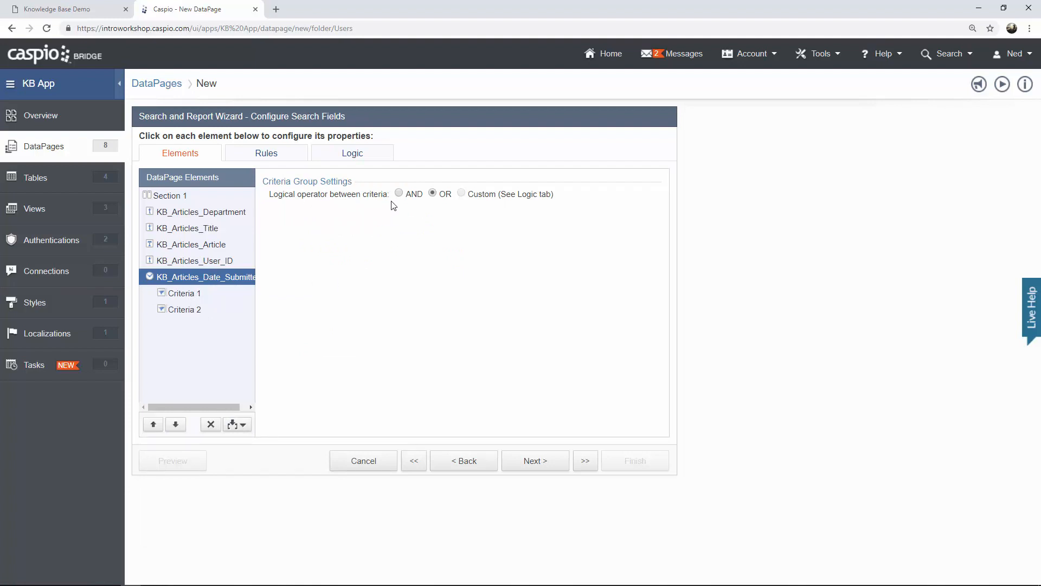
Label Criteria 1 'Date Submitted (from)' with a Greater Than or Equal comparison.
left_click(193, 295)
left_click(434, 212)
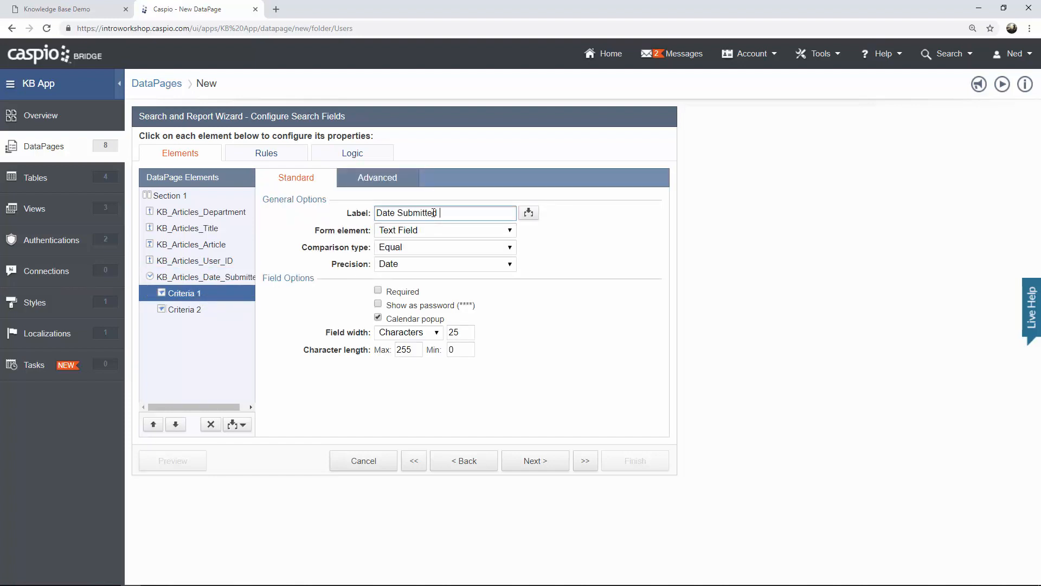
type("(from)")
left_click(432, 248)
left_click(434, 293)
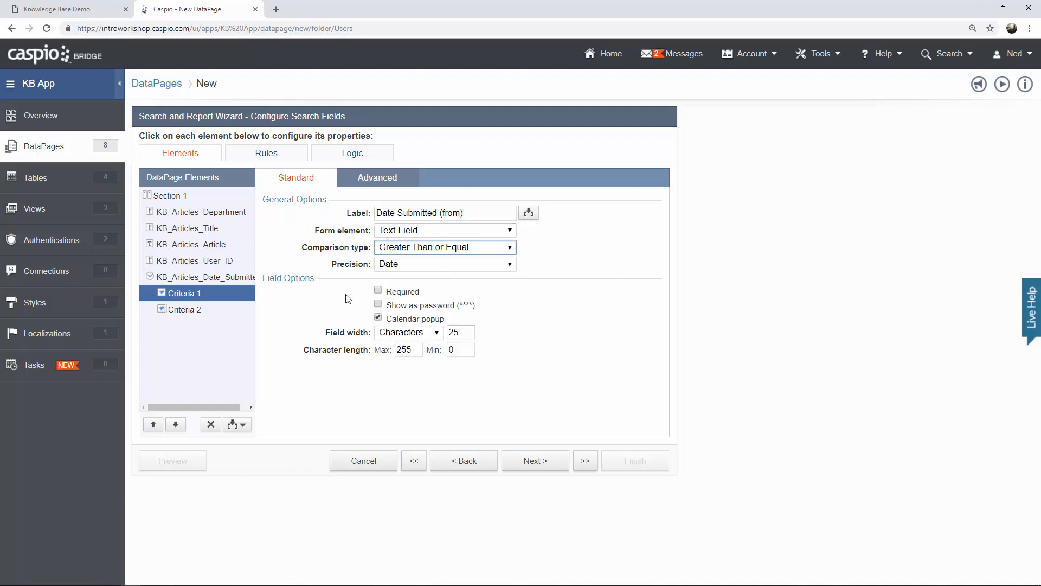
Label Criteria 2 'Date Submitted (to)' with a Less Than or Equal comparison, then continue.
left_click(197, 312)
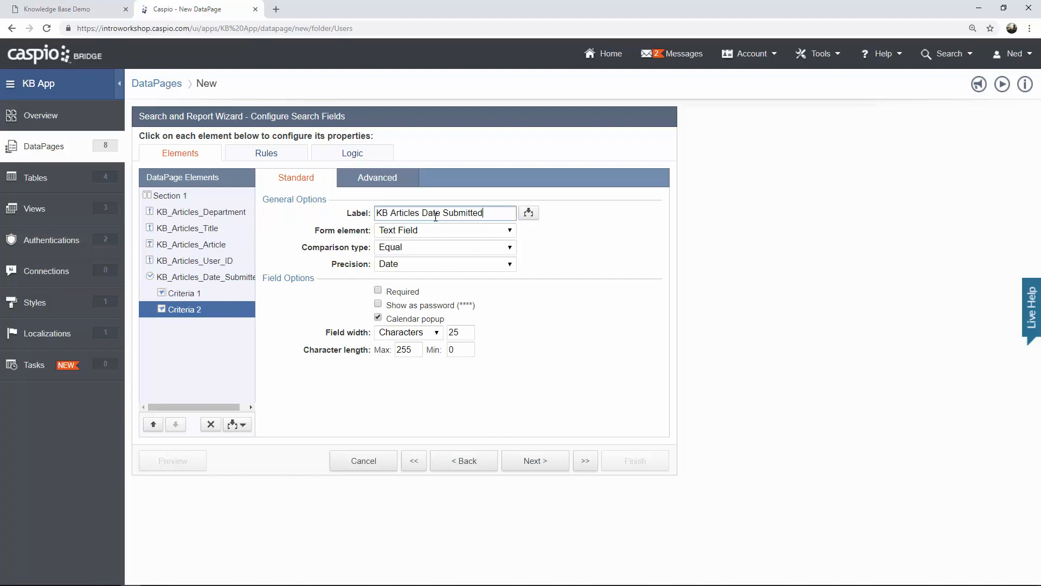
key("shift+Home")
key("BackSpace")
type("(to")
left_click(412, 246)
left_click(417, 316)
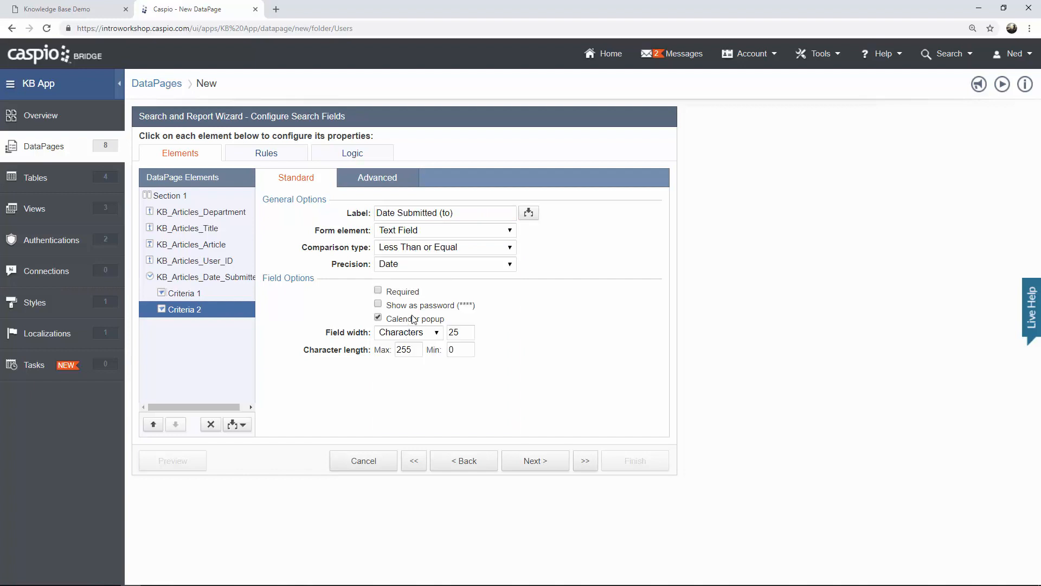
left_click(209, 302)
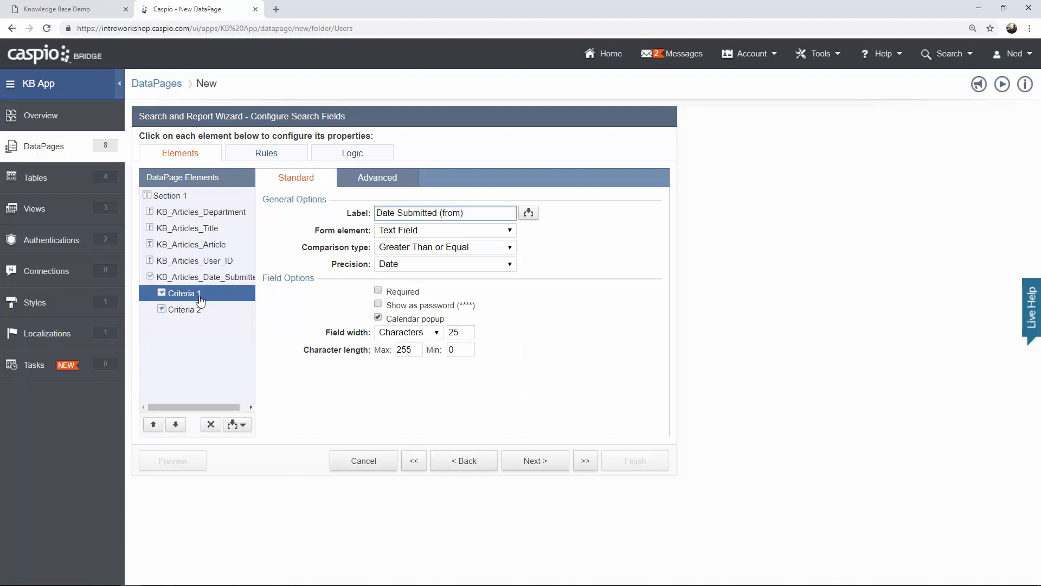
left_click(199, 310)
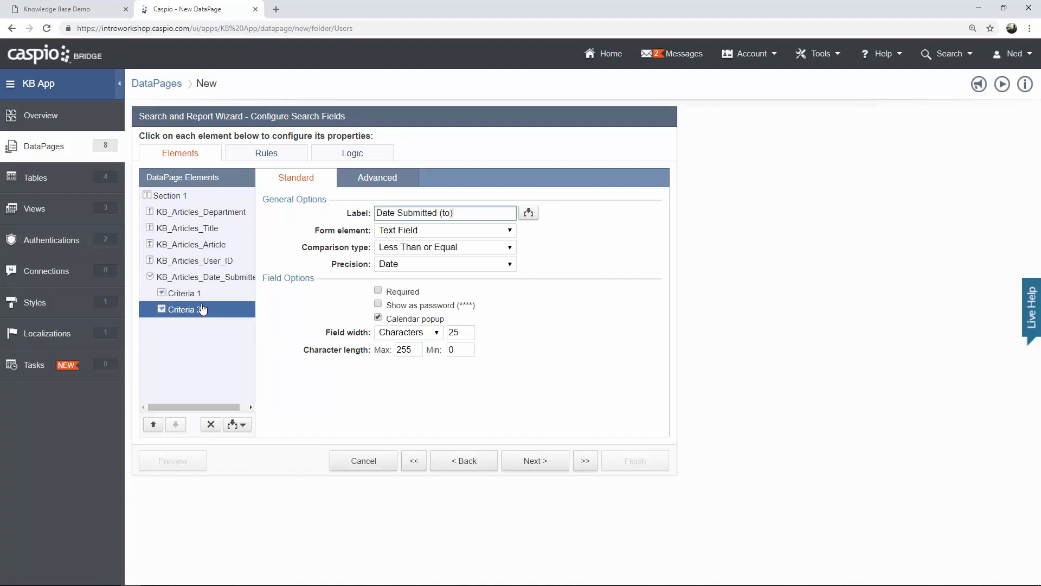
left_click(519, 462)
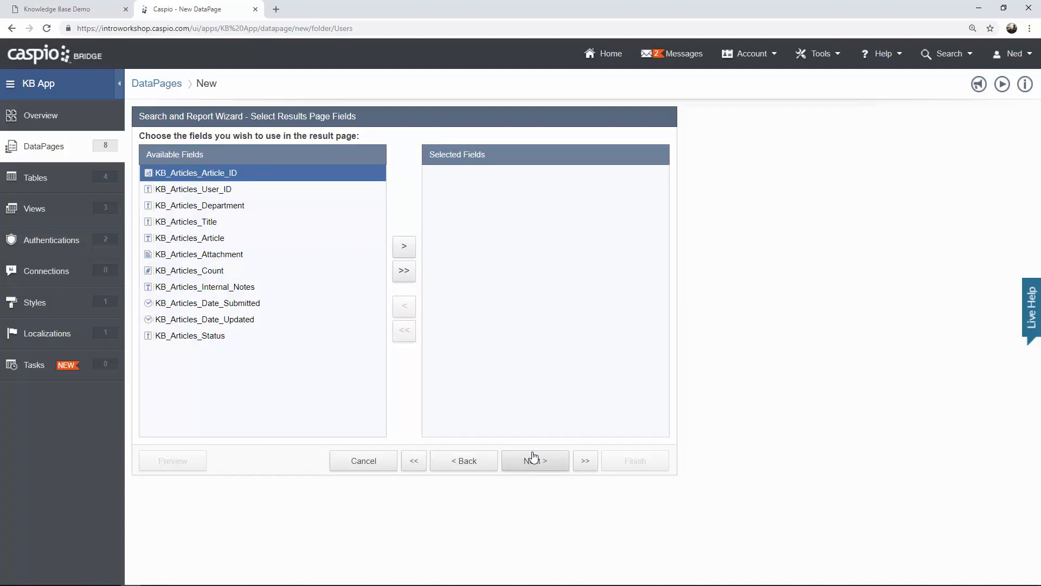
Add Title, Department and User ID to the results page fields, comparing with the live app's results.
left_click(226, 227)
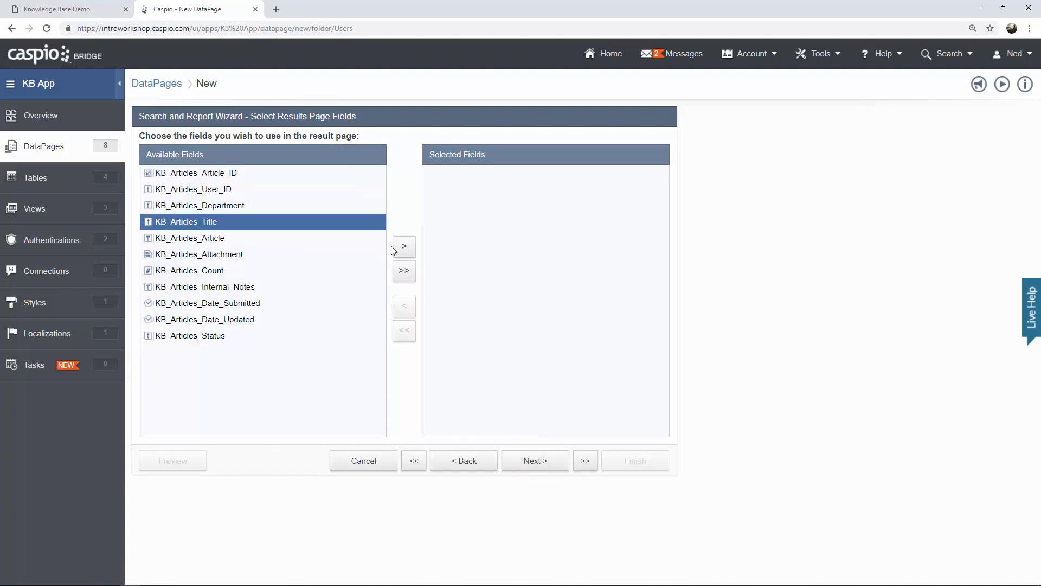
left_click(404, 247)
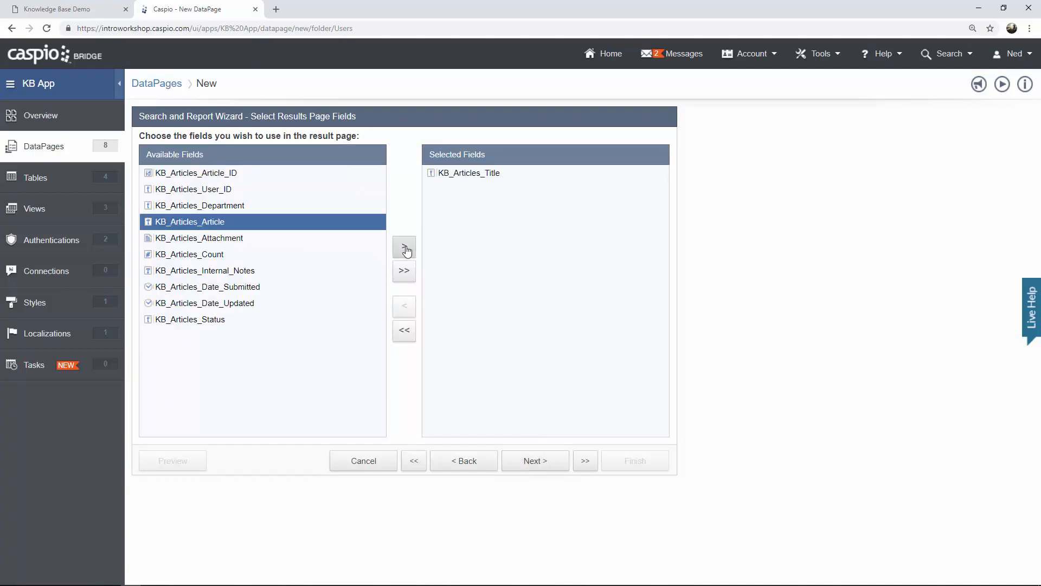
left_click(92, 15)
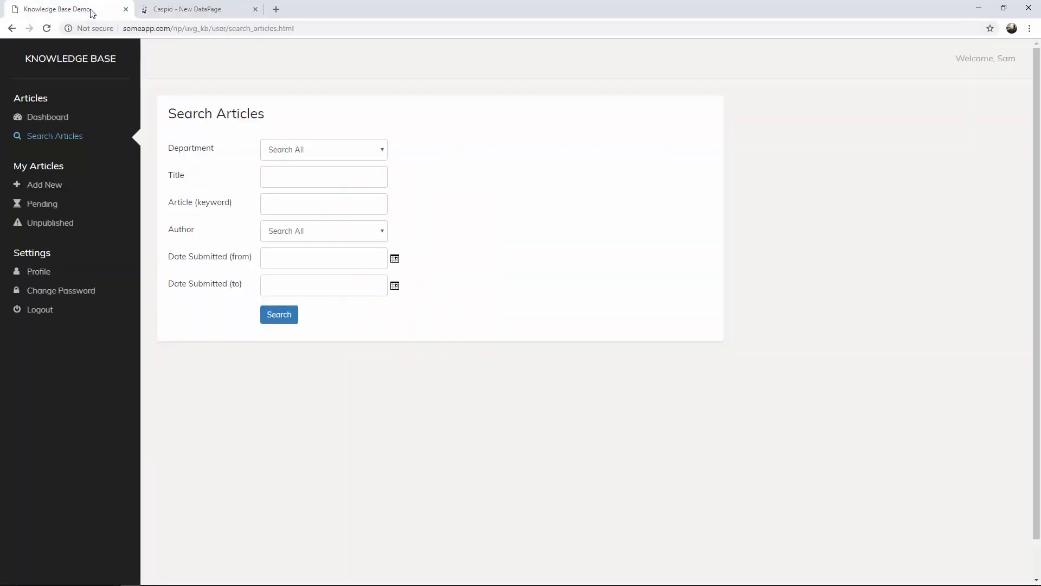
left_click(280, 317)
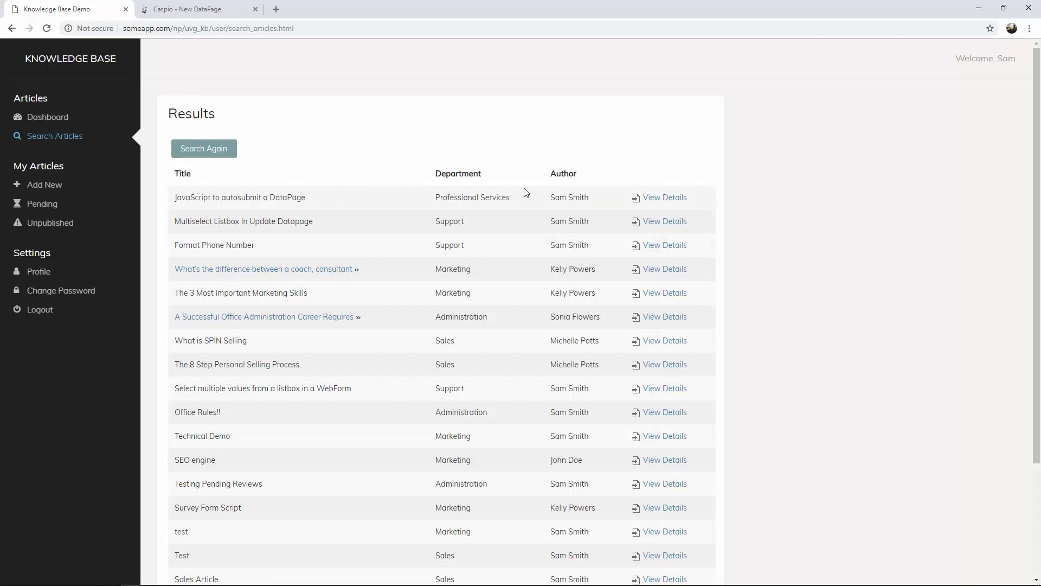
left_click(197, 8)
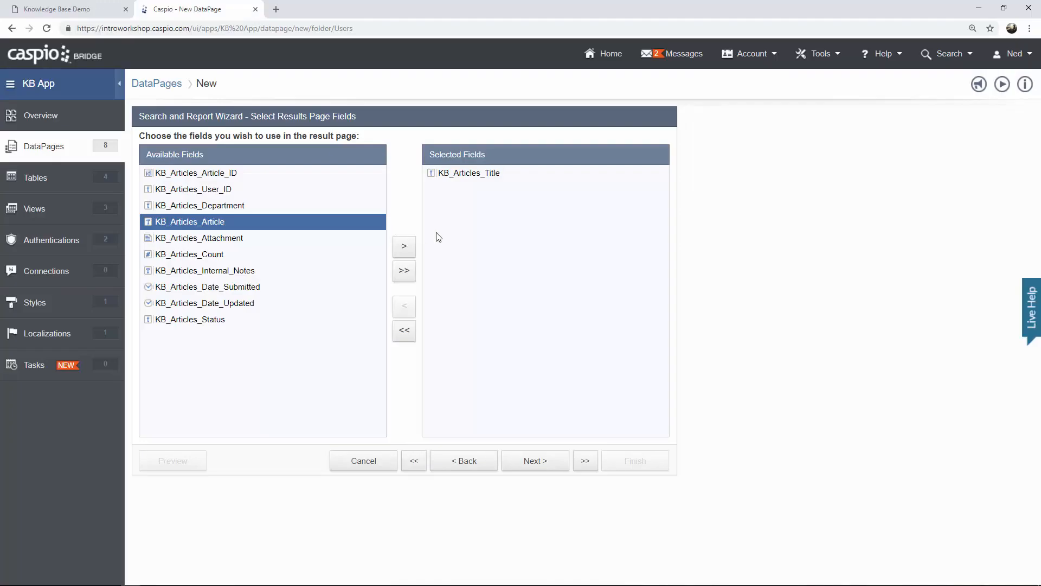
left_click(249, 204)
left_click(404, 247)
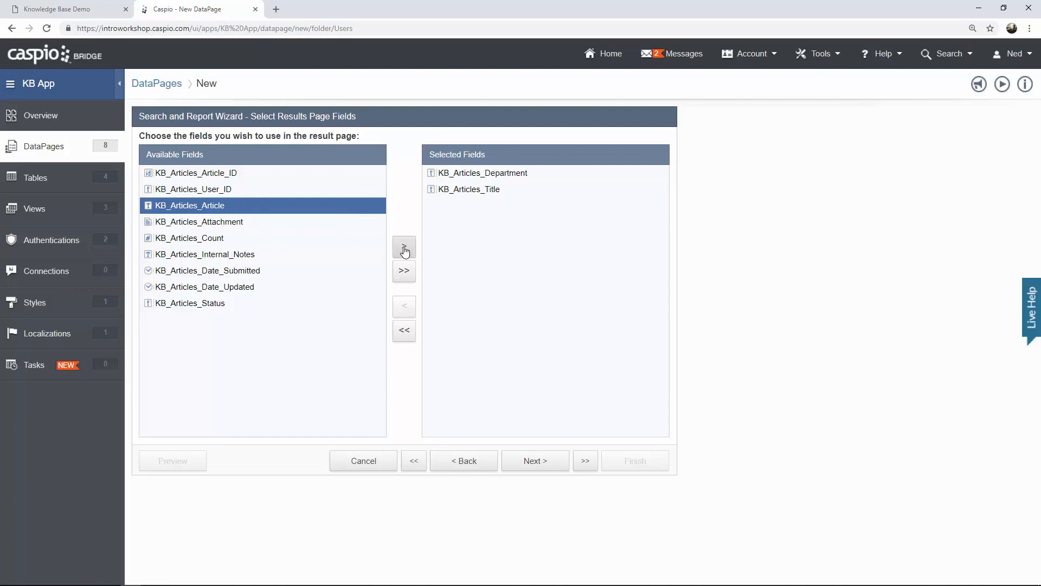
left_click(235, 197)
left_click(404, 246)
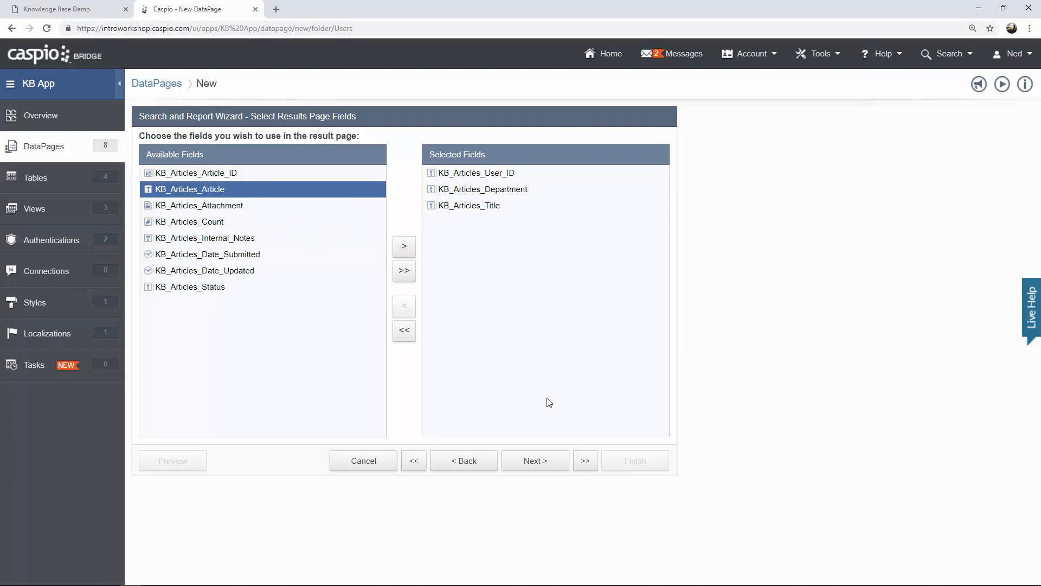
left_click(535, 462)
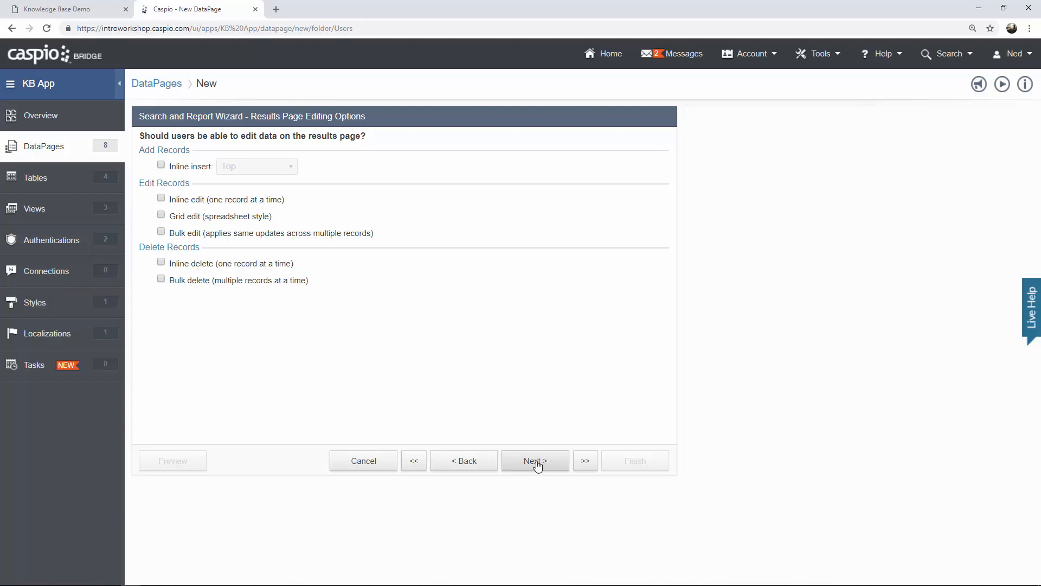
Skip results editing and relabel the results columns 'Title', 'Department' and 'Author'.
left_click(536, 465)
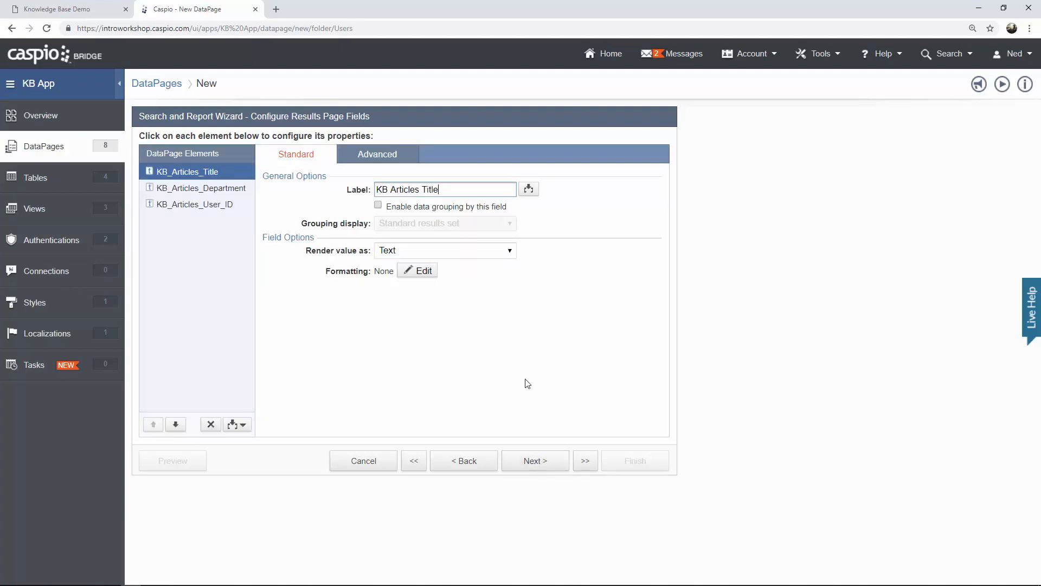
left_click_drag(424, 189, 376, 189)
key("BackSpace")
left_click(244, 190)
key("BackSpace")
left_click(237, 204)
left_click_drag(457, 190, 243, 193)
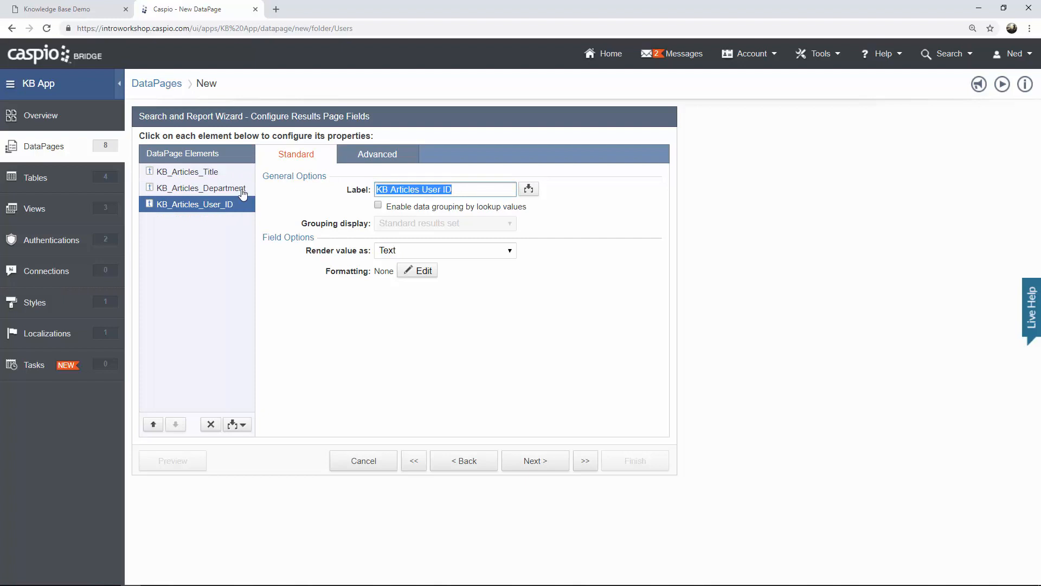
type("Author")
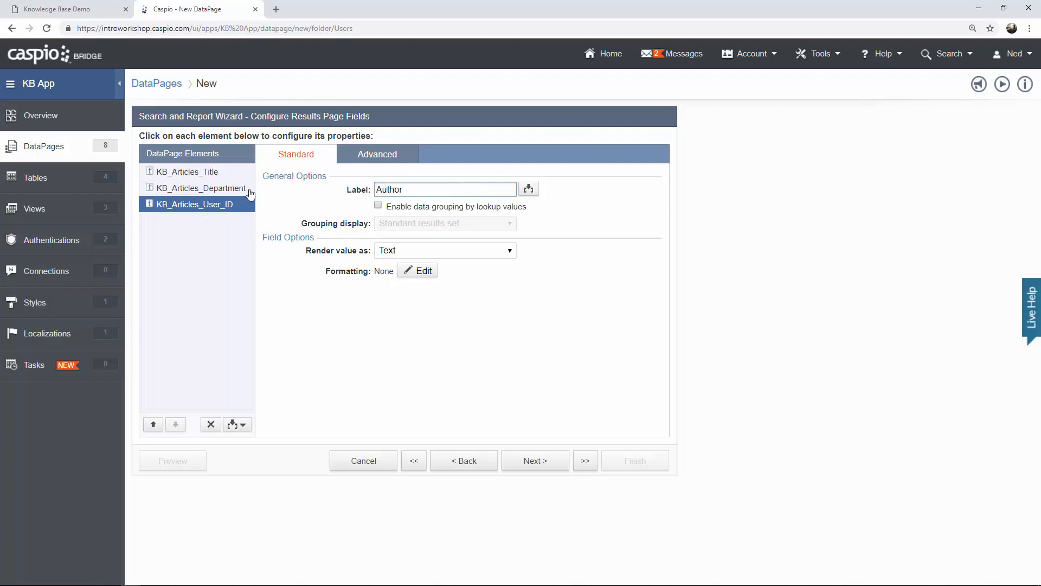
Keep the default results options (25 records per page) and the details page, then view the live app.
left_click(529, 462)
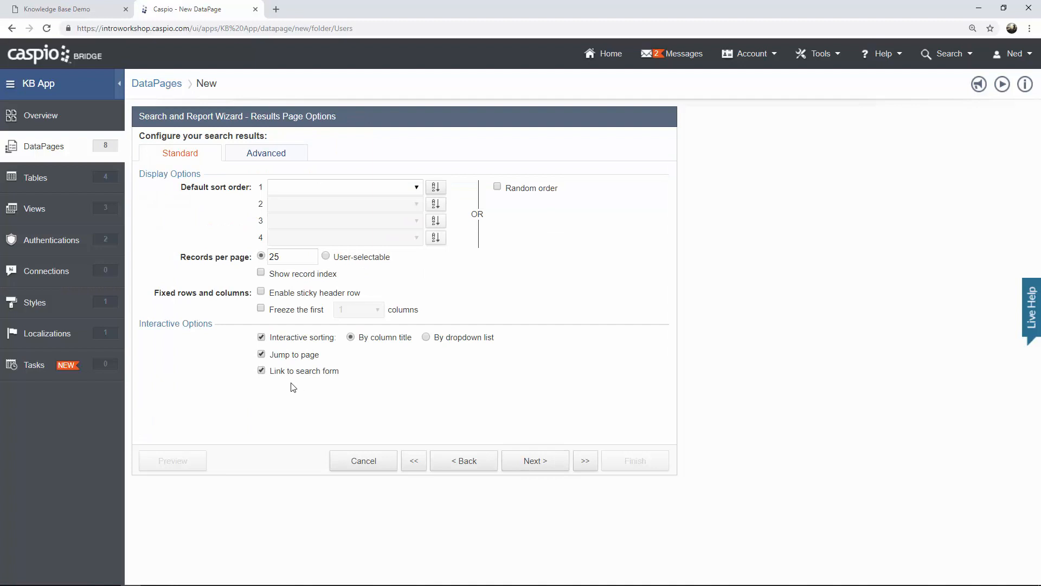
left_click(288, 256)
left_click(541, 462)
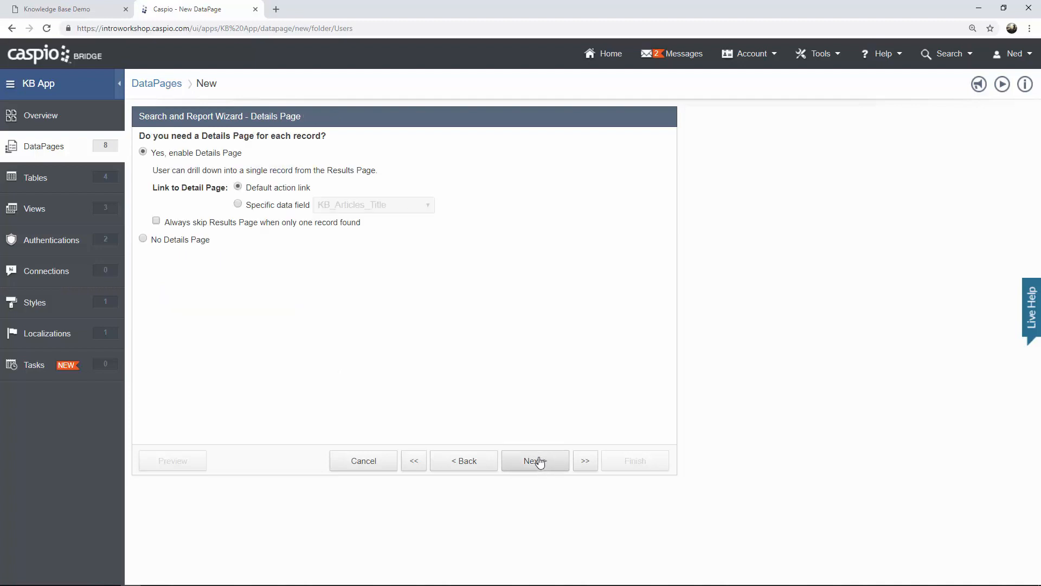
left_click(541, 461)
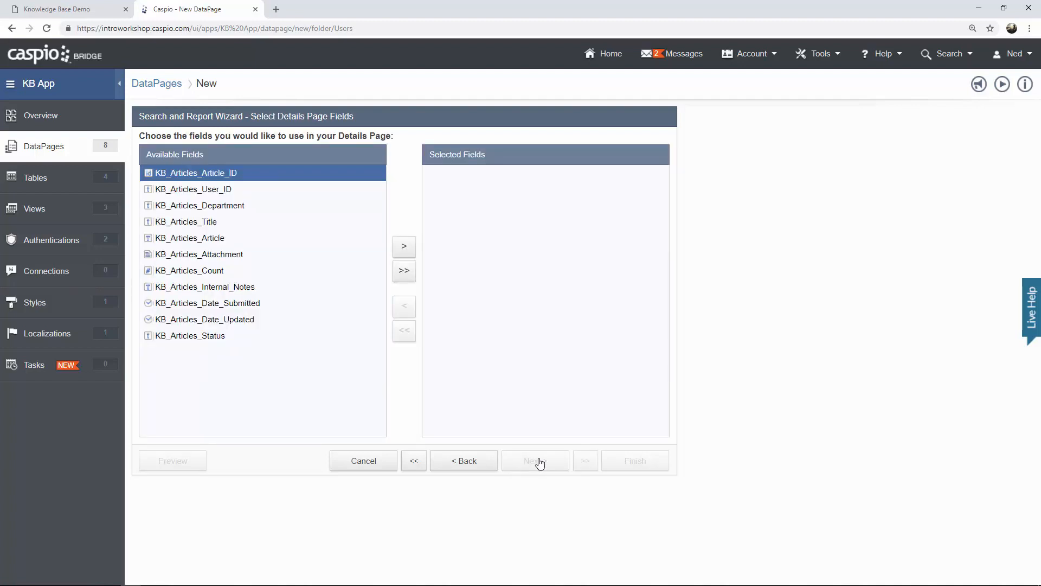
left_click(93, 10)
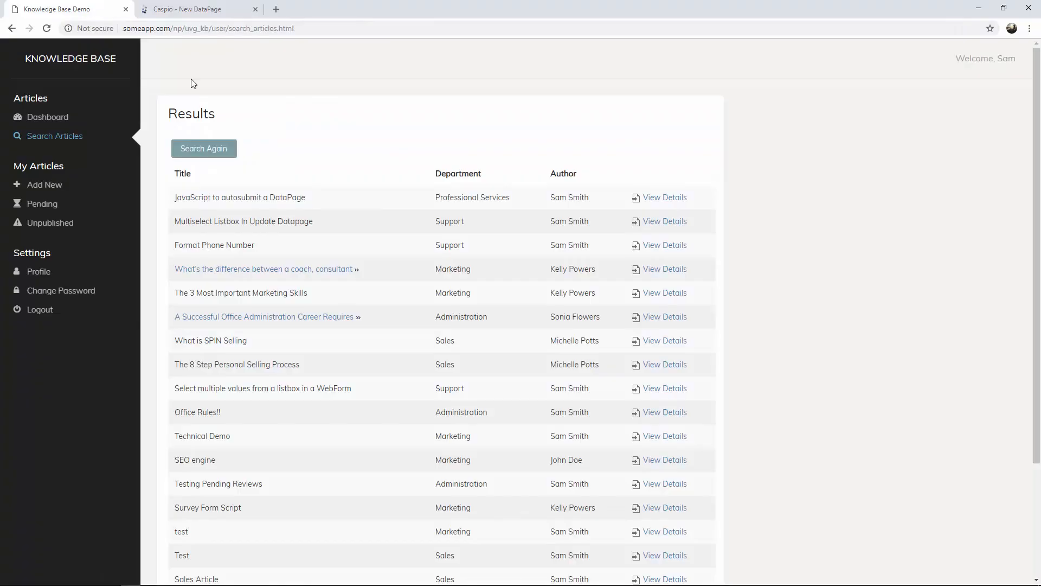
View the autosubmit article's details in Knowledge Base Demo, then return to the wizard and select Title.
left_click(659, 198)
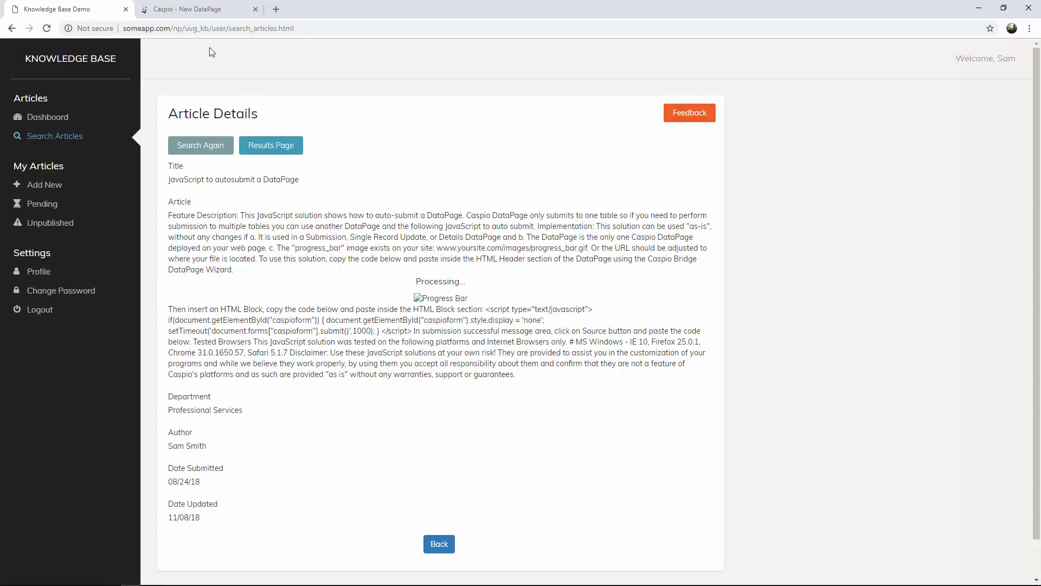
left_click(194, 14)
left_click(220, 221)
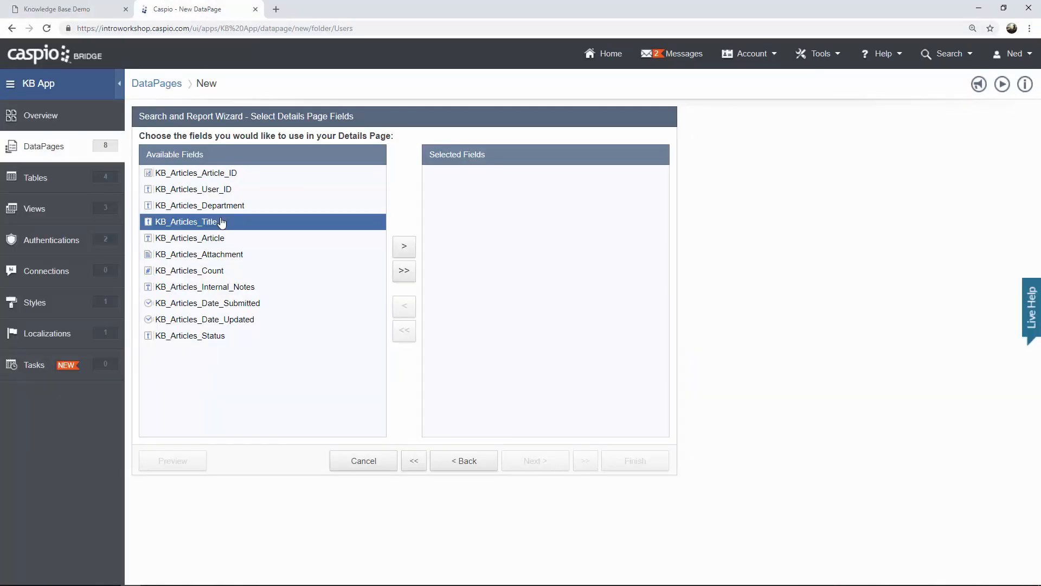
Add Title, Department, Article, Attachment, Count, Date_Submitted and Date_Updated to the Details page.
left_click(404, 247)
left_click(278, 208)
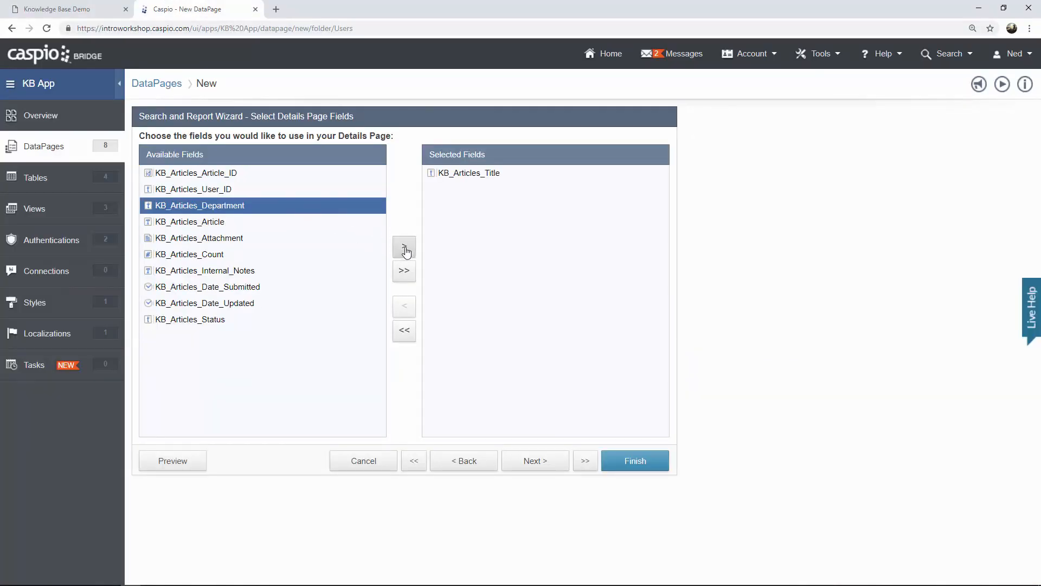
left_click(405, 248)
left_click(401, 251)
left_click(400, 250)
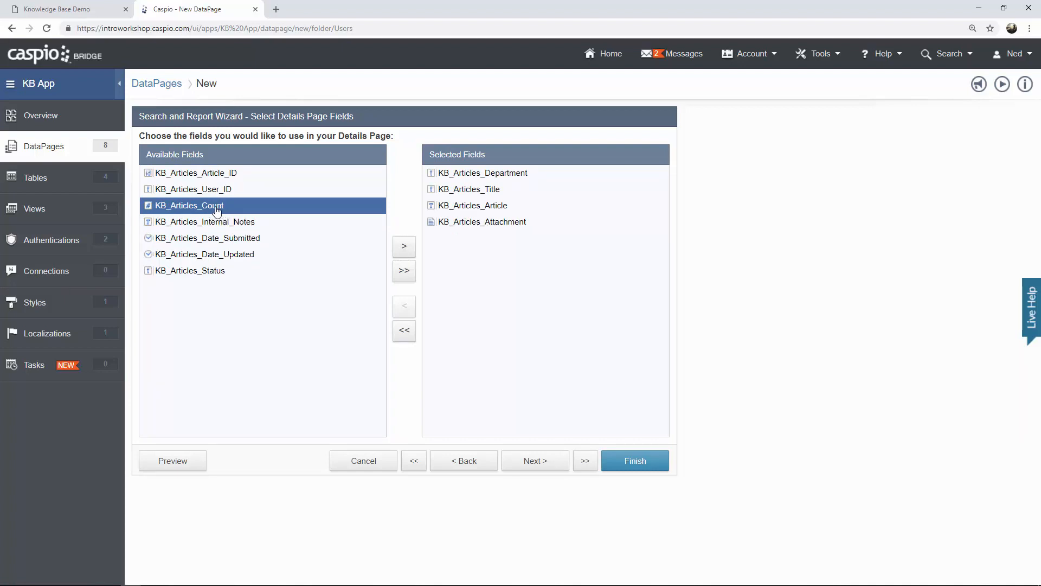
left_click(404, 249)
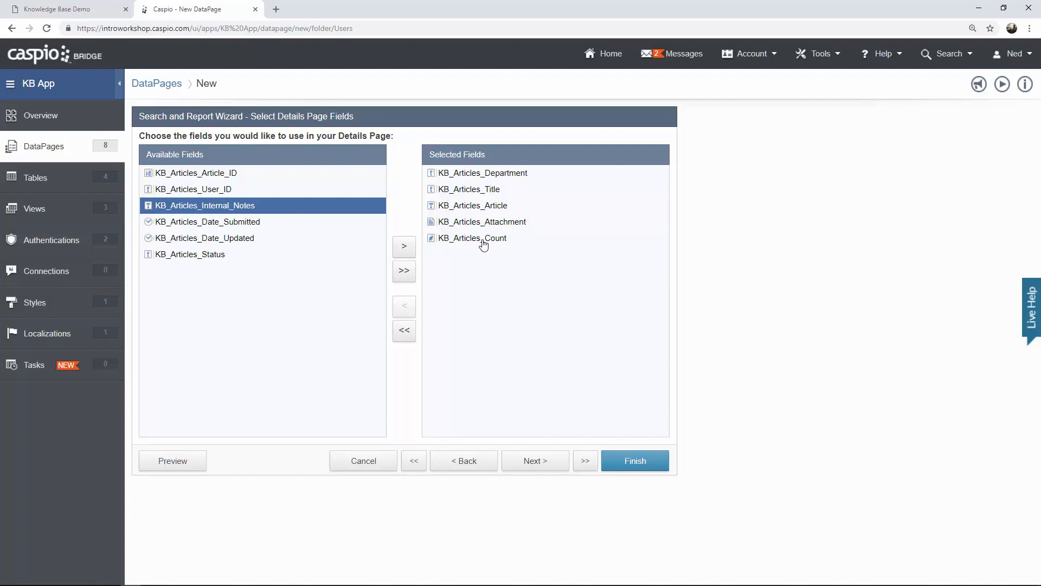
left_click(253, 223)
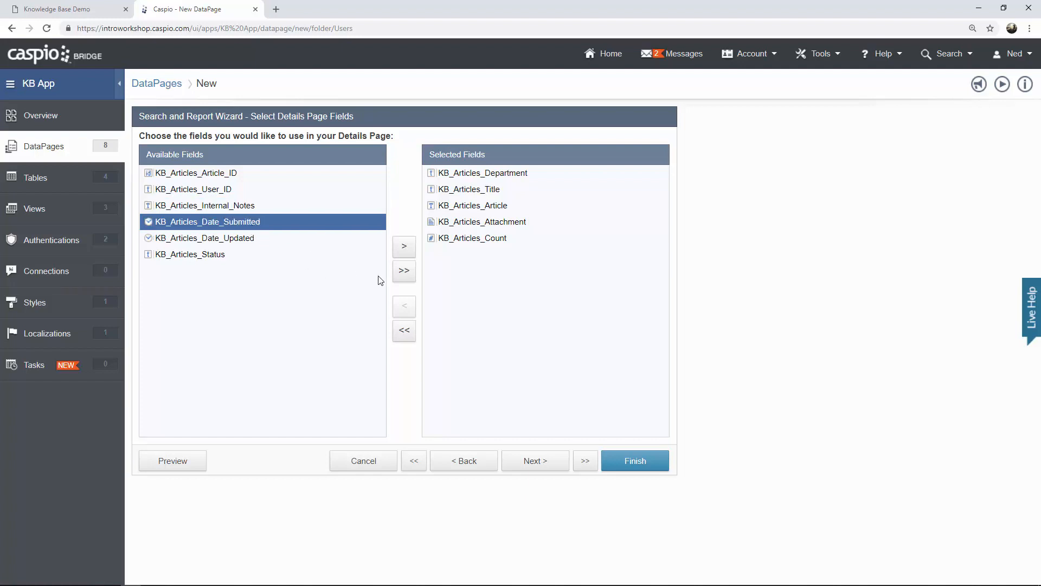
left_click(404, 248)
left_click(405, 249)
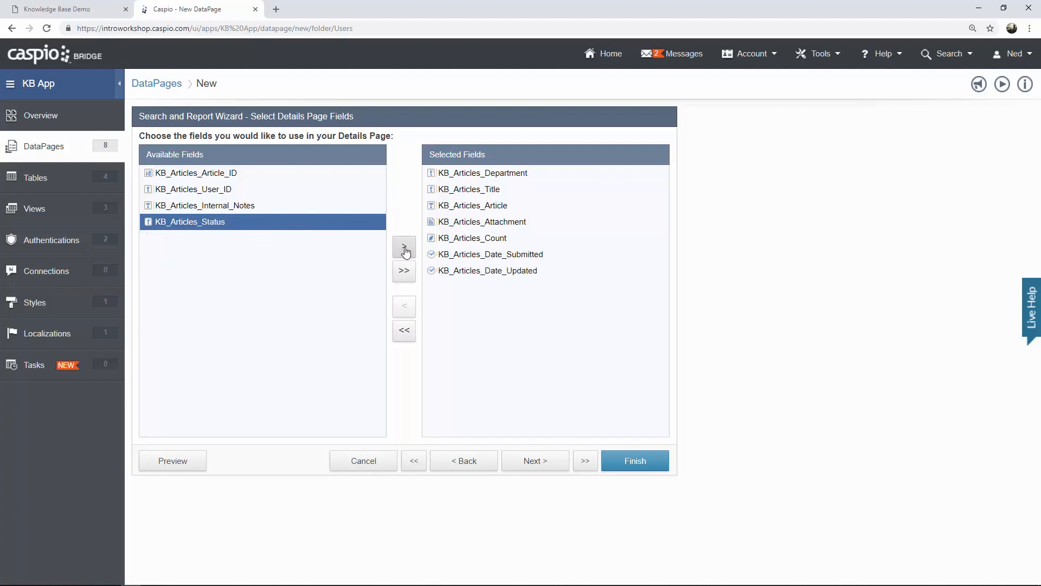
left_click(534, 467)
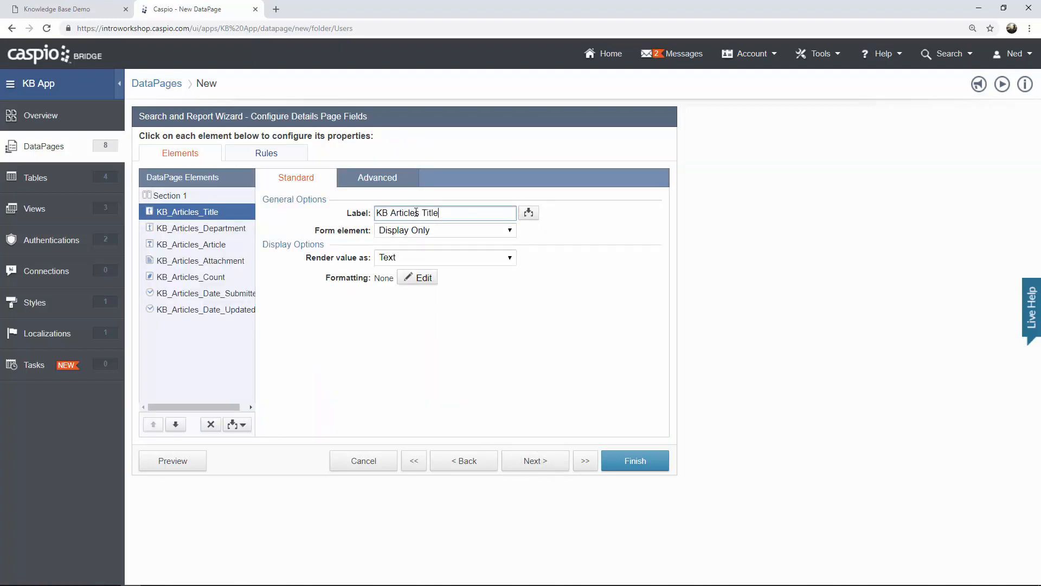
Remove the KB Articles prefix so the label reads 'Attachment', and hide it when blank.
left_click_drag(424, 213, 308, 217)
left_click(249, 228)
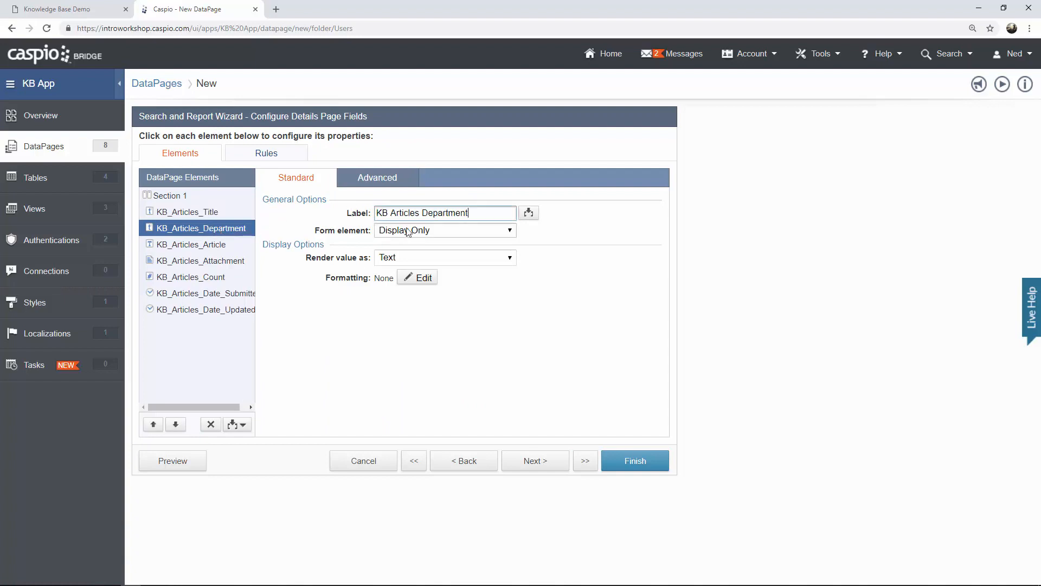
left_click_drag(423, 212, 279, 224)
left_click(222, 260)
left_click(222, 245)
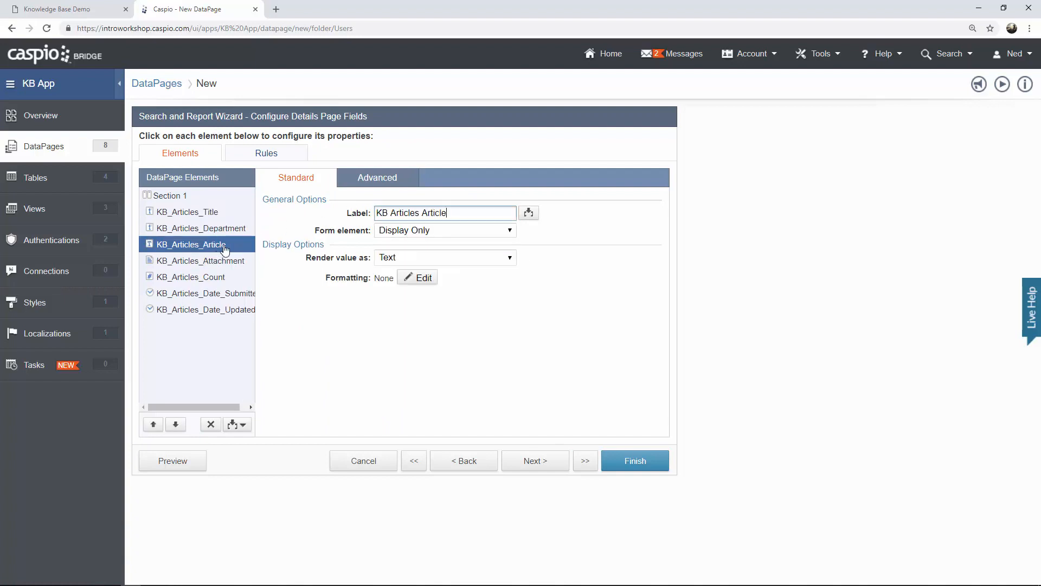
left_click_drag(423, 213, 274, 239)
left_click(231, 261)
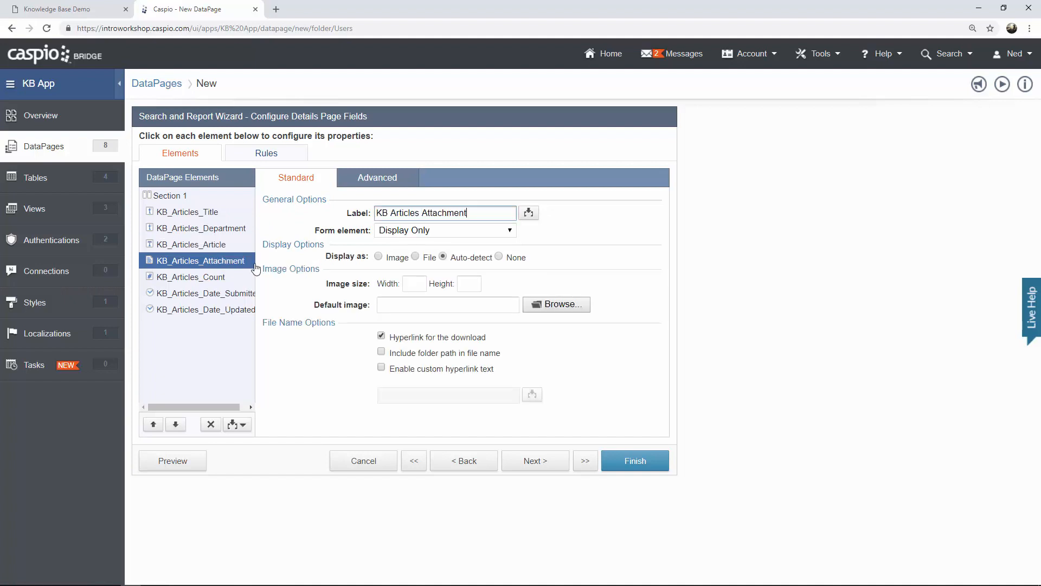
left_click_drag(424, 213, 316, 215)
key("BackSpace")
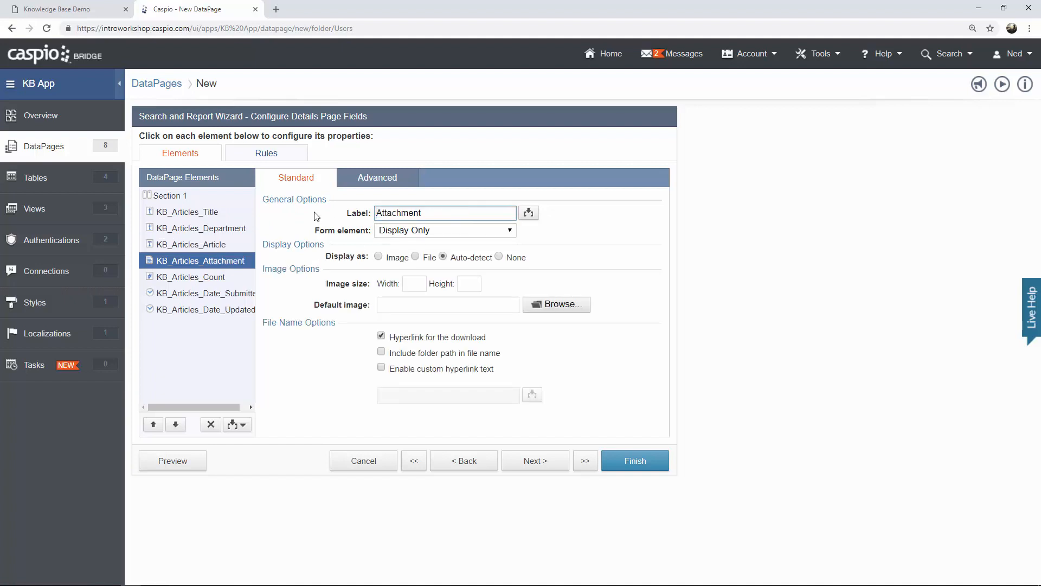
left_click(379, 184)
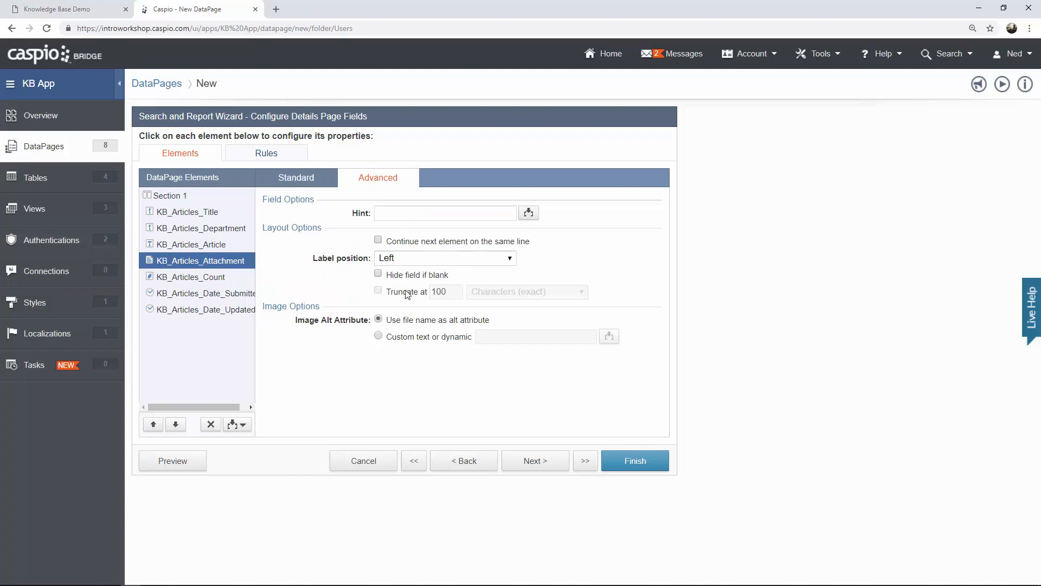
left_click(400, 275)
left_click(313, 183)
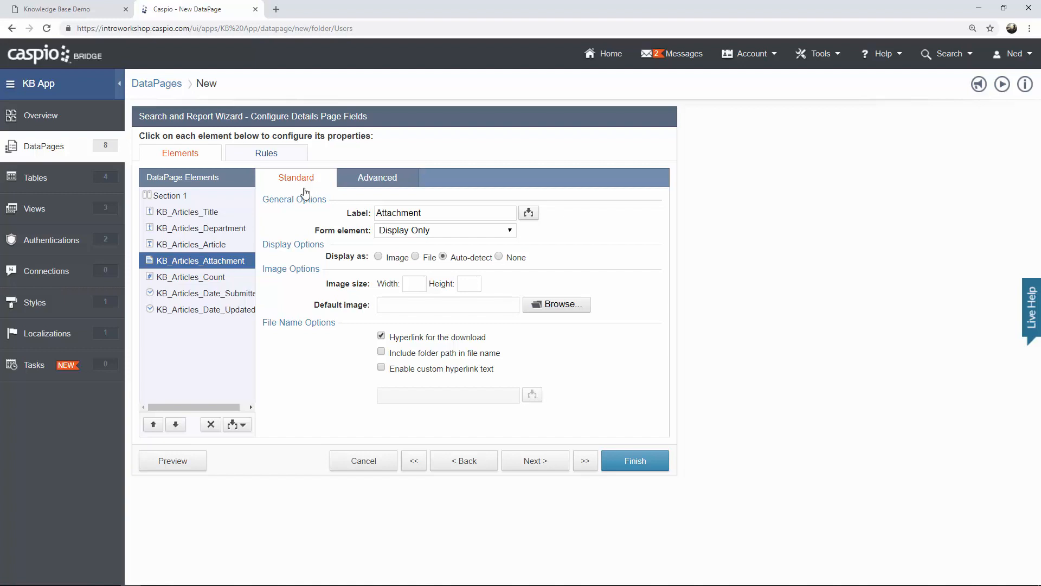
Set Count's form element to PageViewIncrement so it counts each page view.
left_click(205, 277)
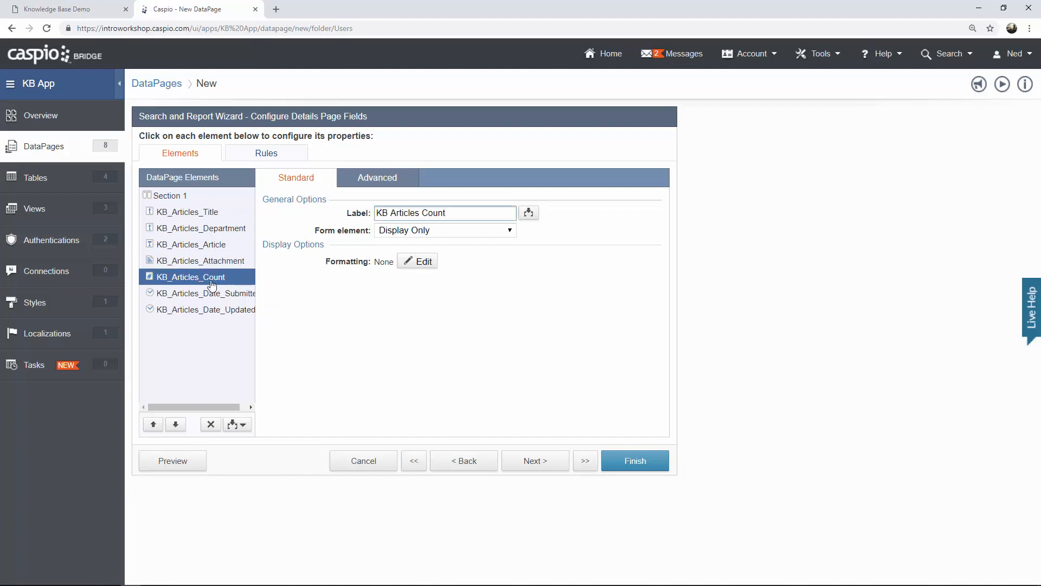
left_click(443, 234)
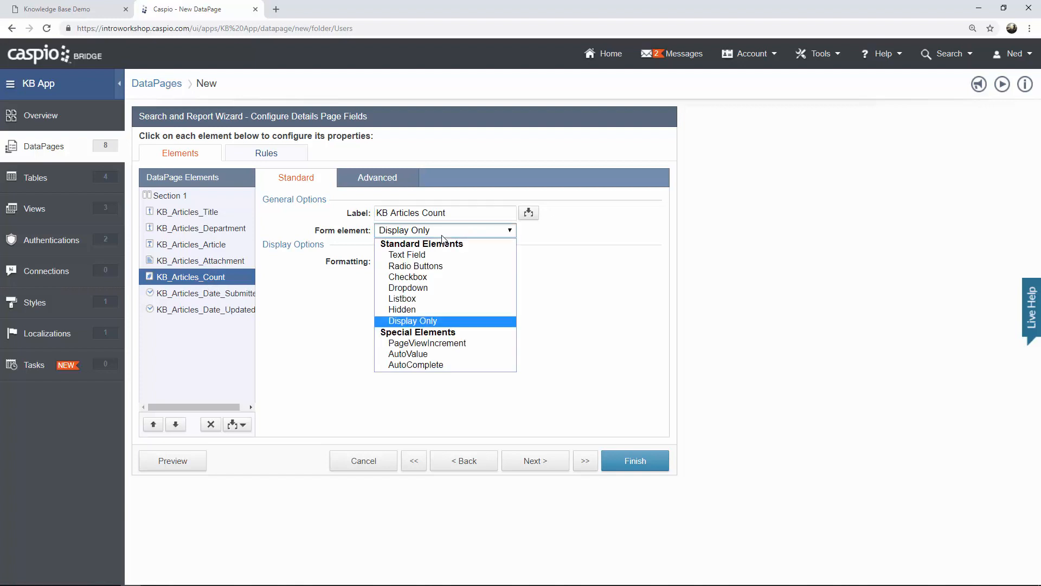
left_click(465, 344)
left_click(232, 294)
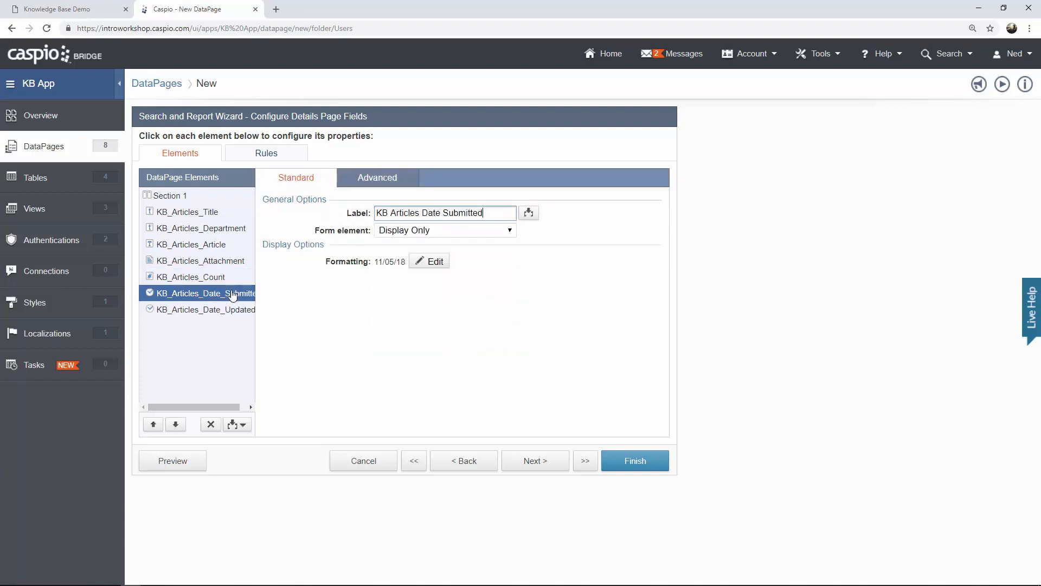
left_click(231, 314)
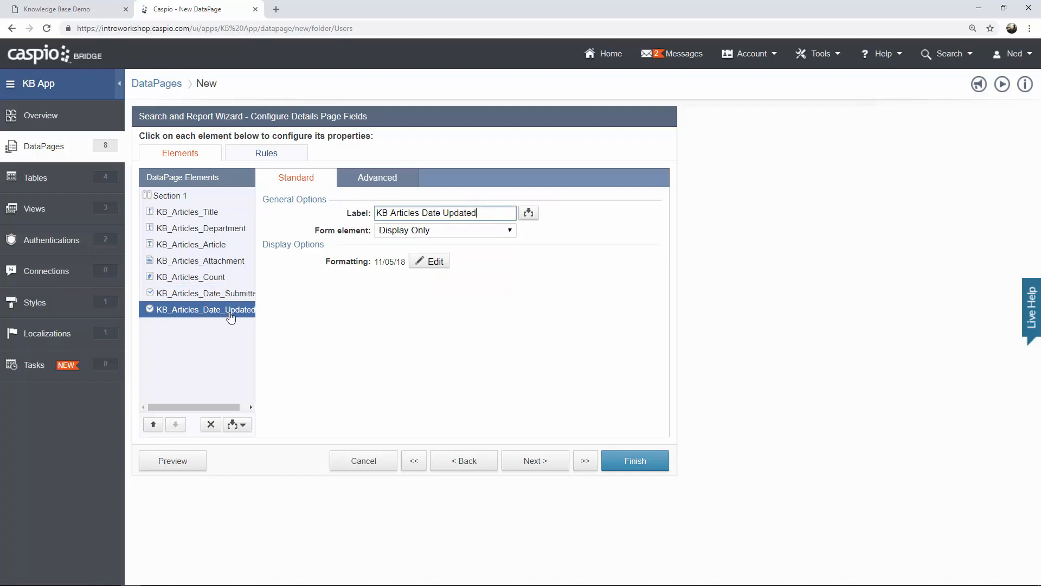
left_click(90, 13)
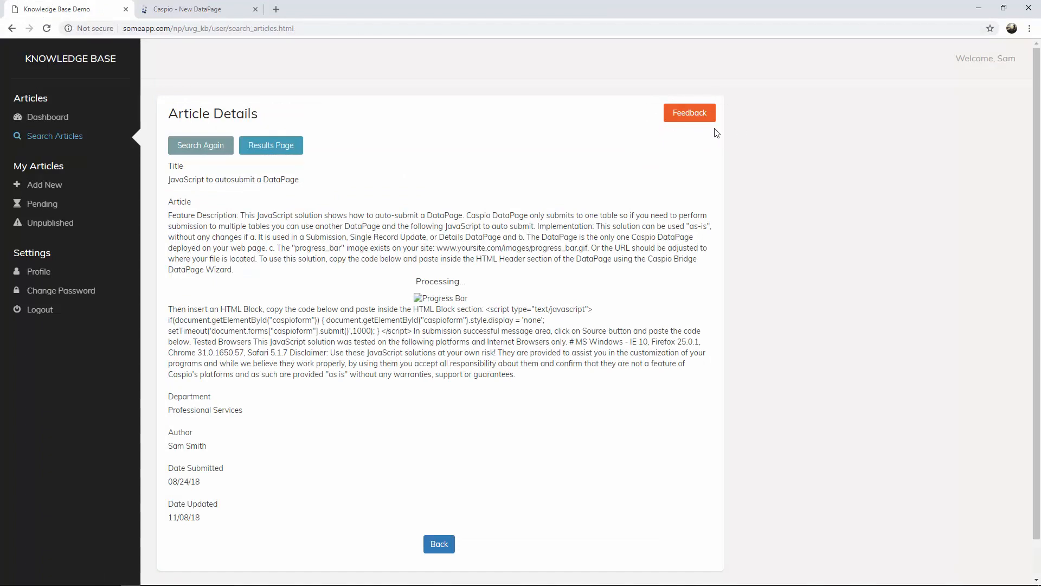
left_click(203, 10)
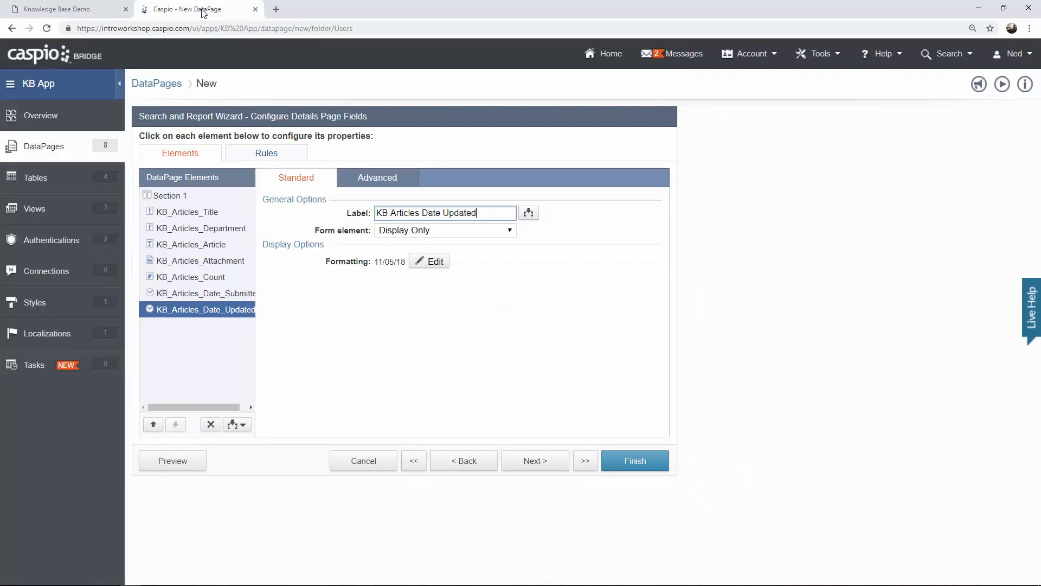
Add a Header & Footer to the Details page.
left_click(240, 426)
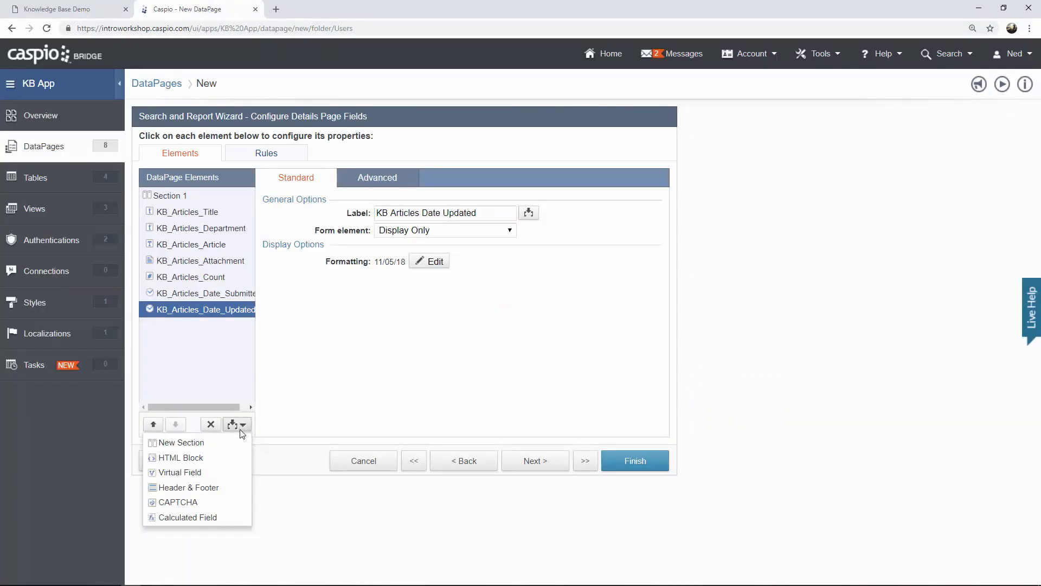
left_click(217, 487)
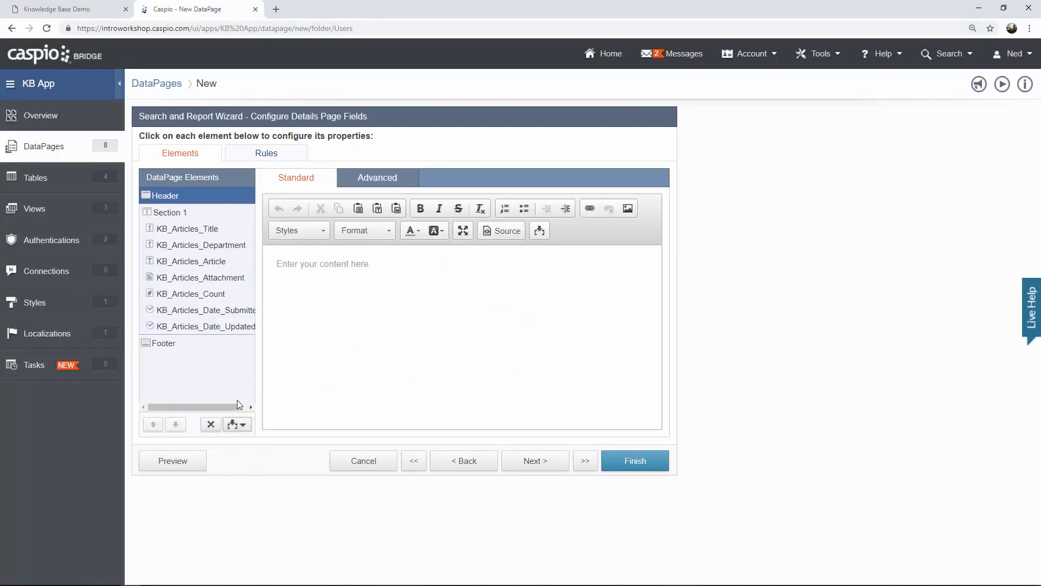
left_click(239, 426)
Disable the header's Enable HTML editor option for plain source editing, then view the live article page.
left_click(505, 231)
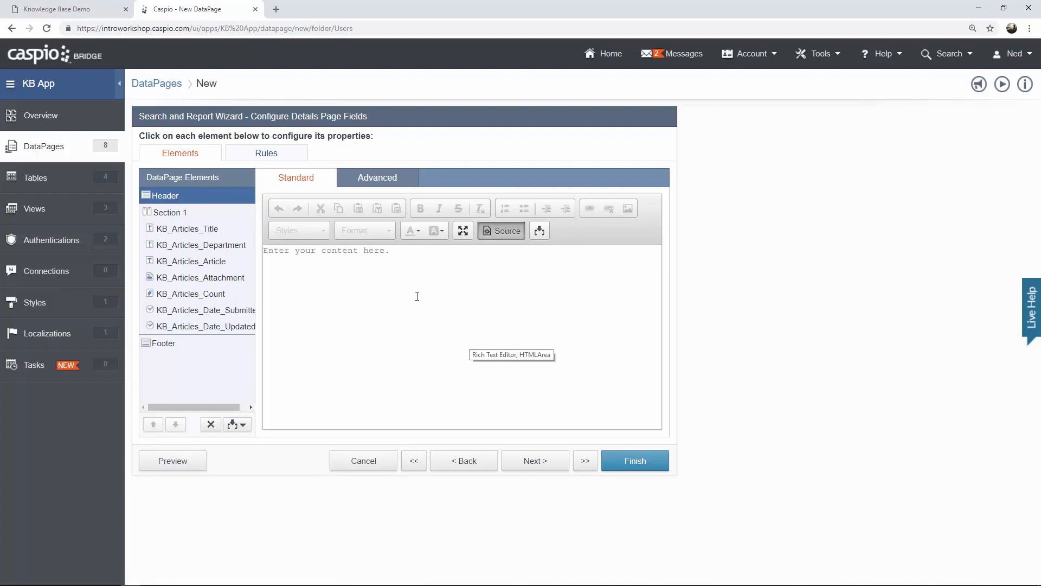
left_click(491, 230)
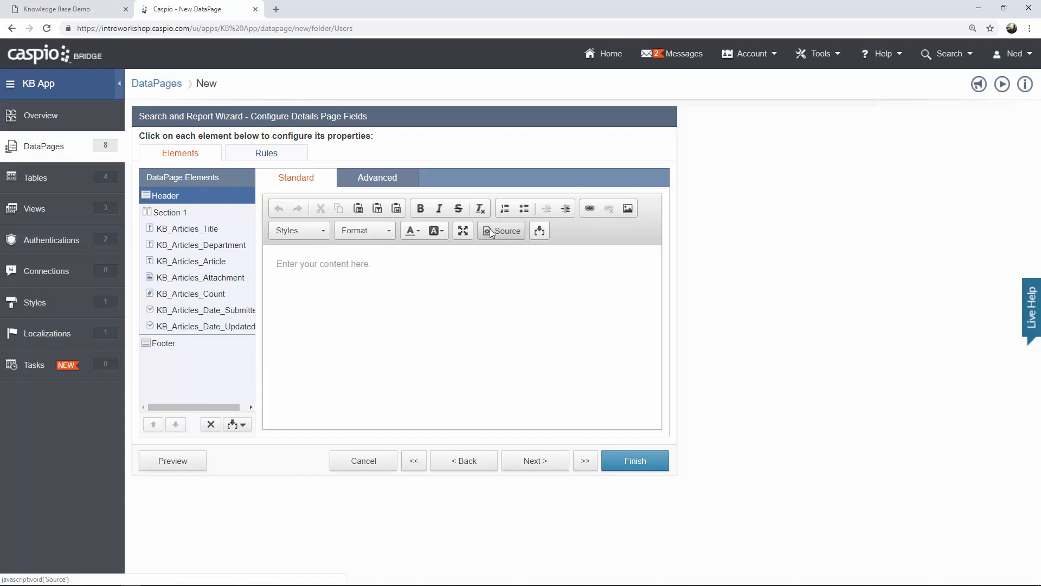
left_click(381, 182)
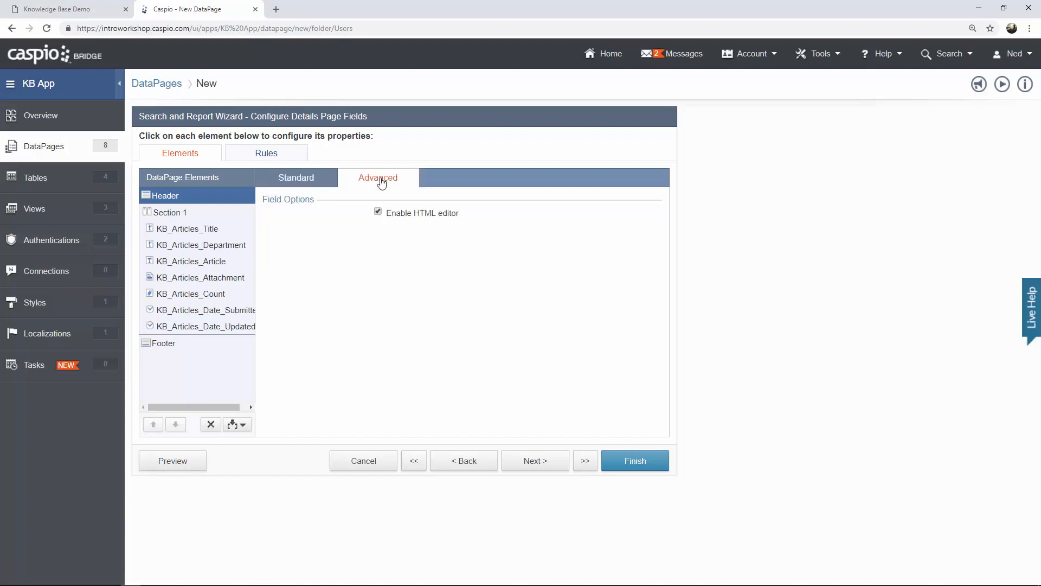
left_click(415, 212)
left_click(315, 182)
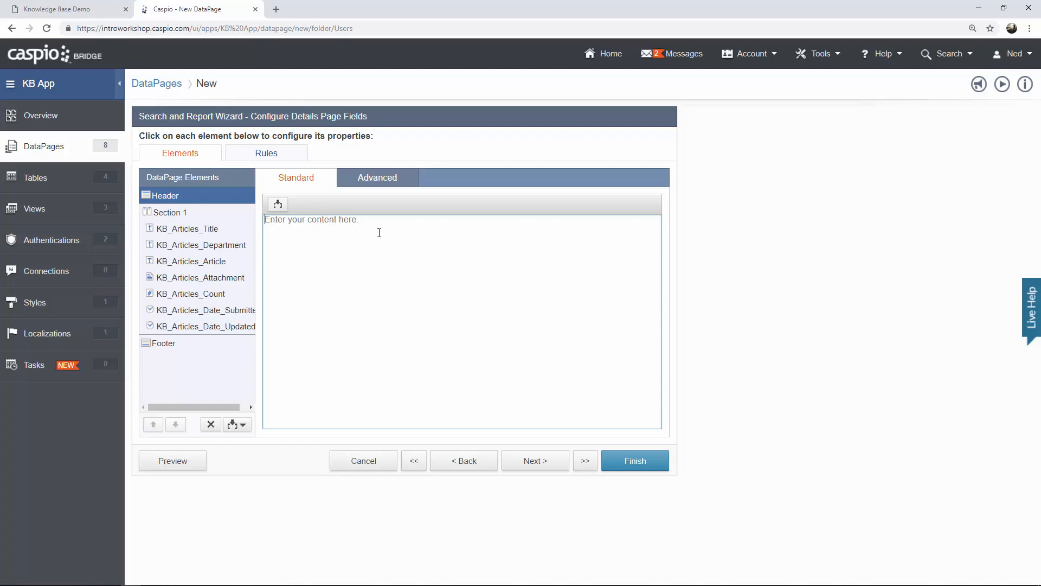
left_click(55, 9)
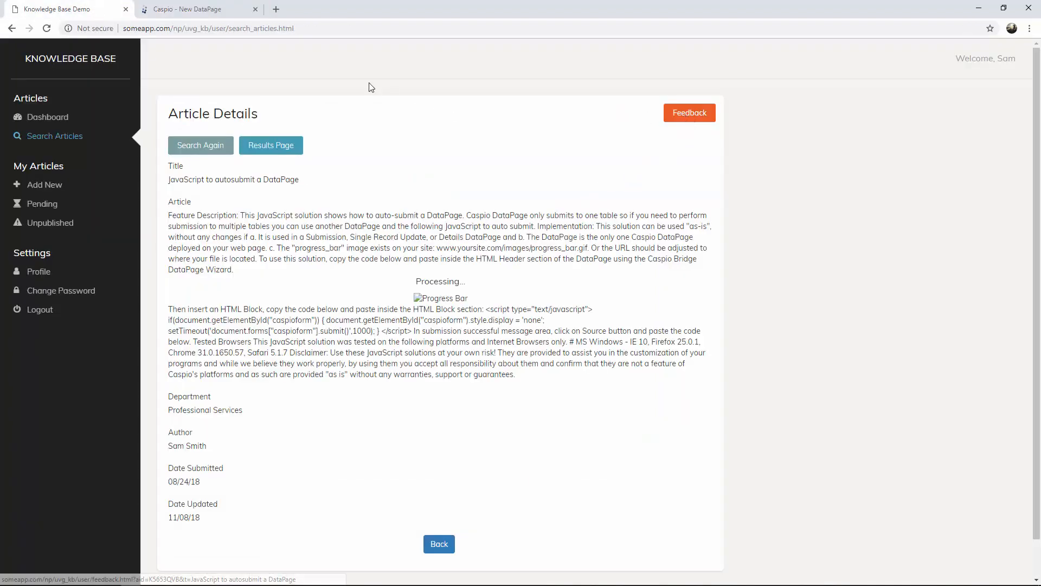
Open the article's Feedback form and examine feedback.html with its aid and t URL parameters.
left_click_drag(229, 29, 304, 28)
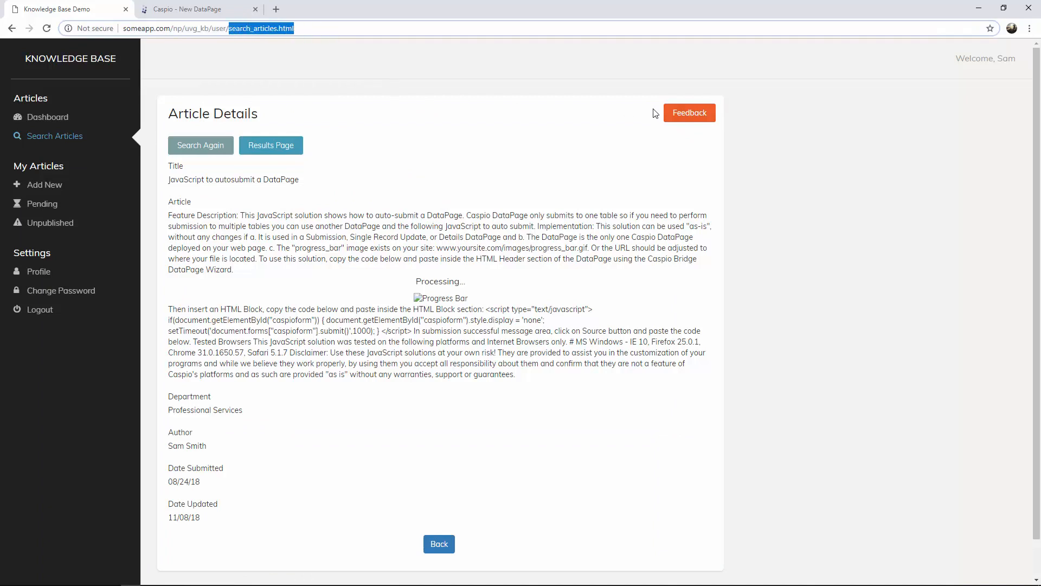
left_click(685, 114)
left_click(228, 29)
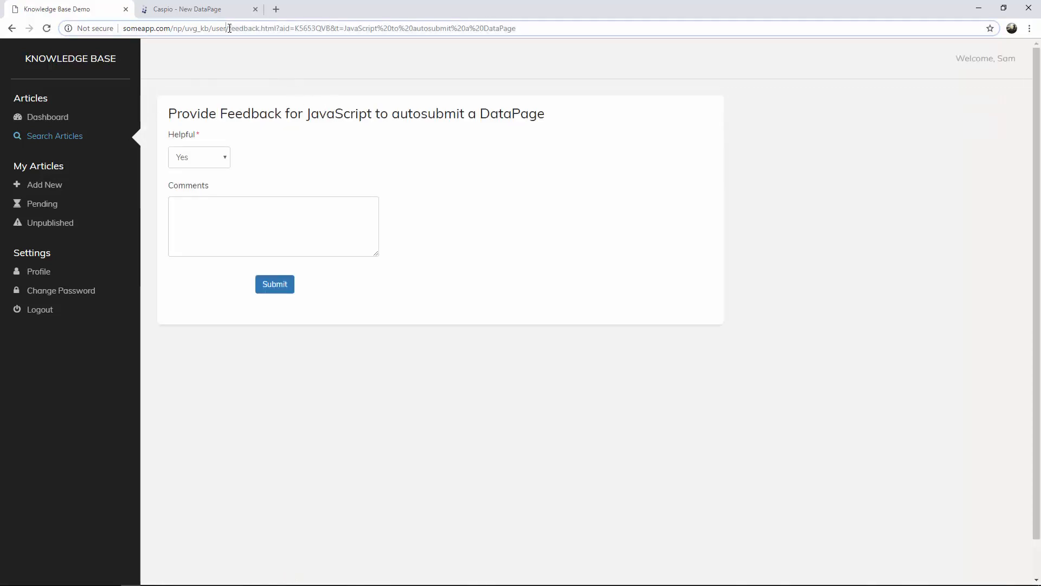
left_click_drag(227, 28, 287, 28)
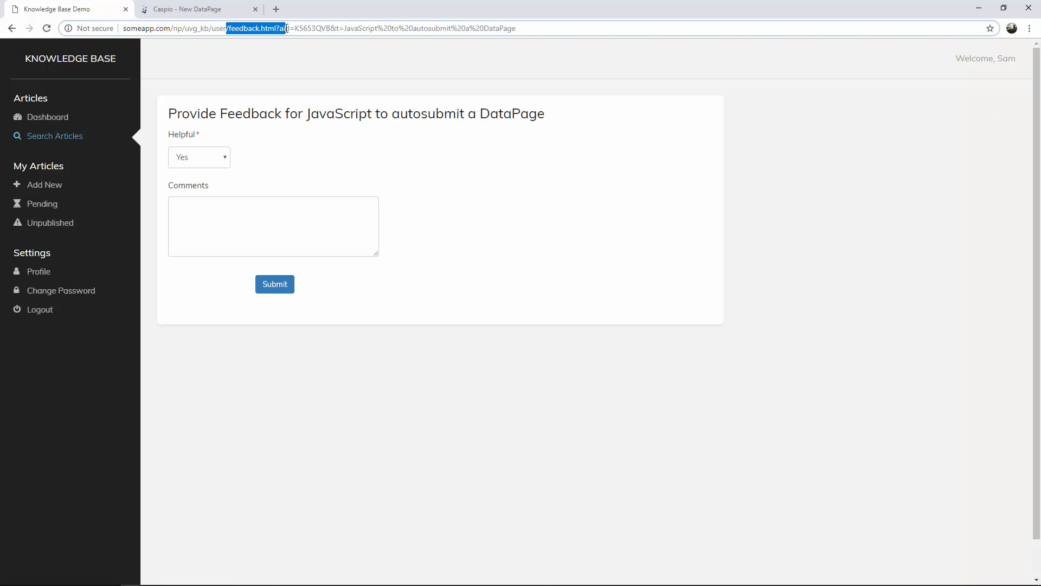
left_click(292, 53)
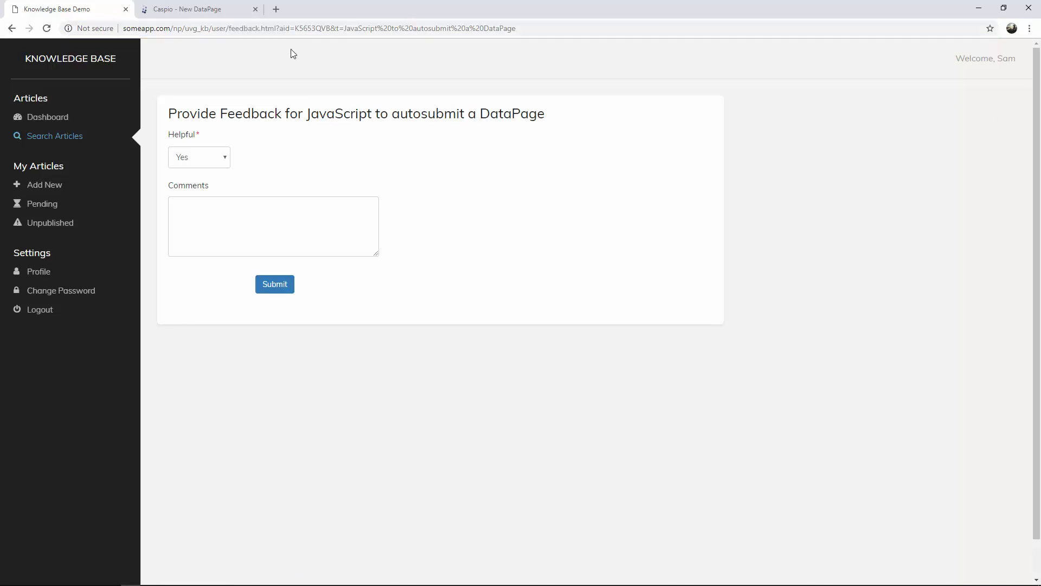
left_click_drag(296, 29, 551, 28)
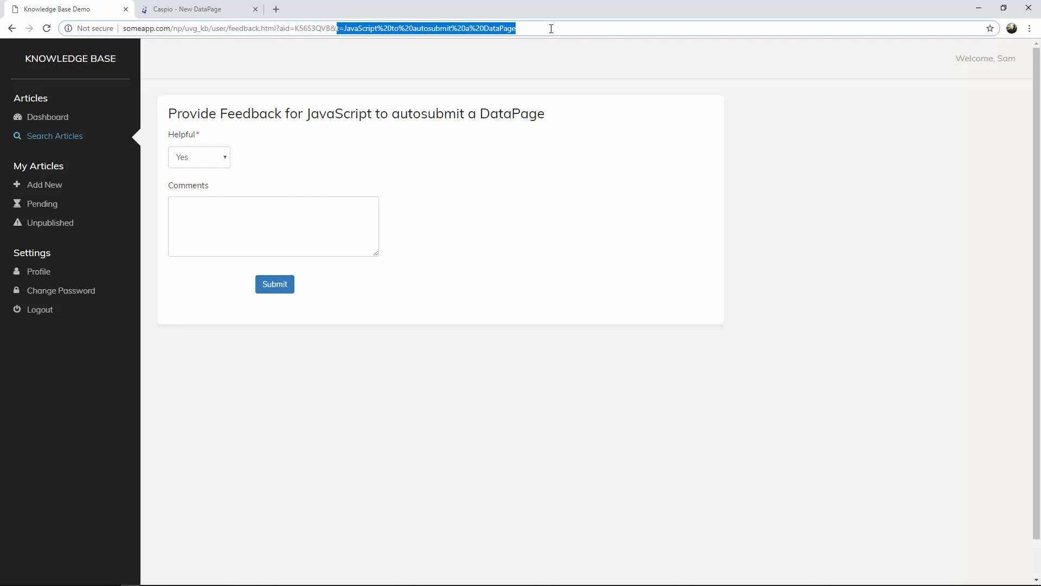
left_click(201, 9)
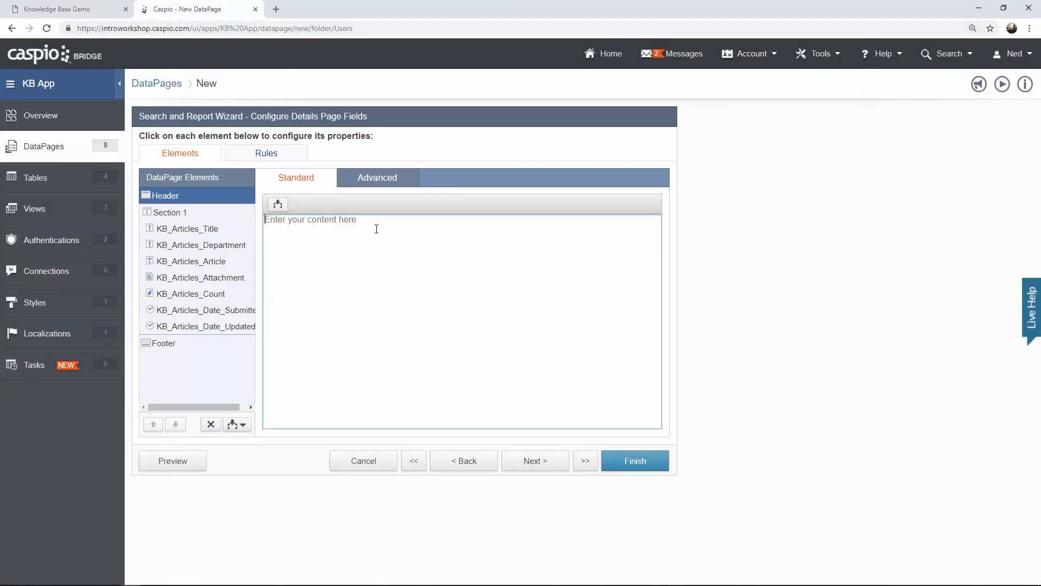
Type a Feedback link in the header HTML pointing to feedback.html?aid=.
type("<ah")
key("BackSpace")
type("href=\"\"")
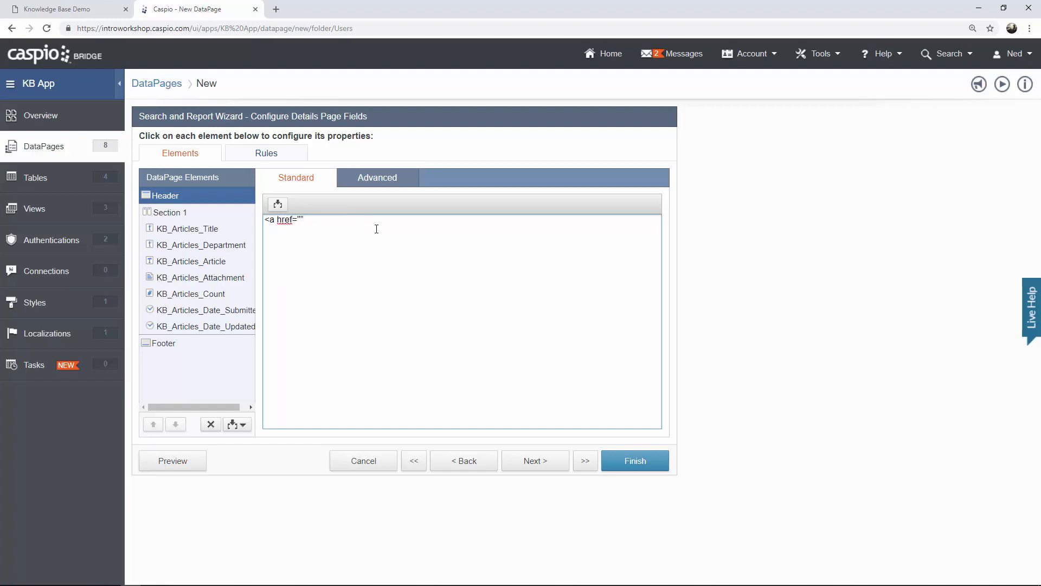
type(">Feedback</a>")
left_click(301, 219)
left_click(81, 9)
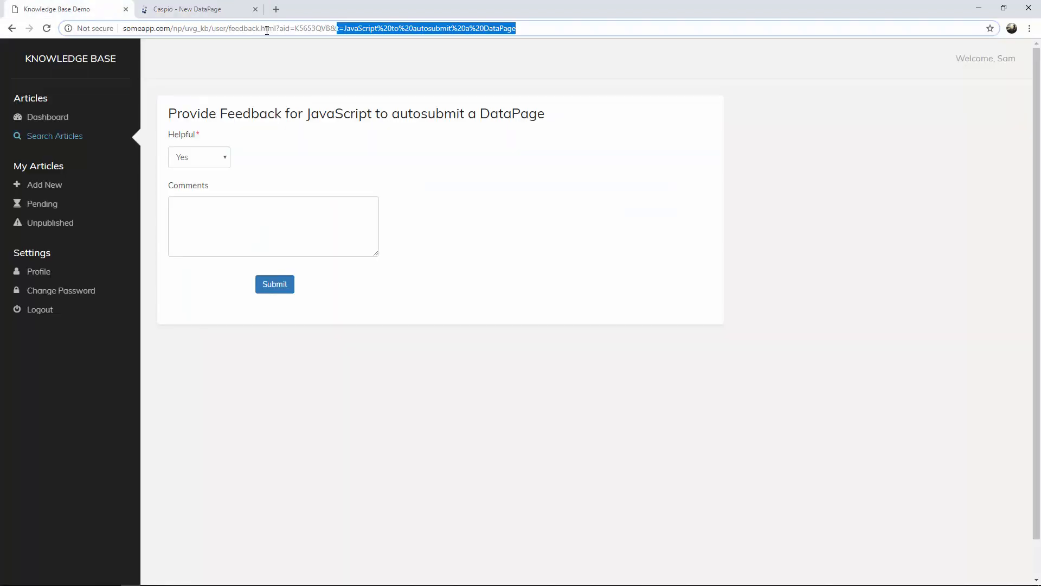
left_click(223, 11)
type("feedback.html")
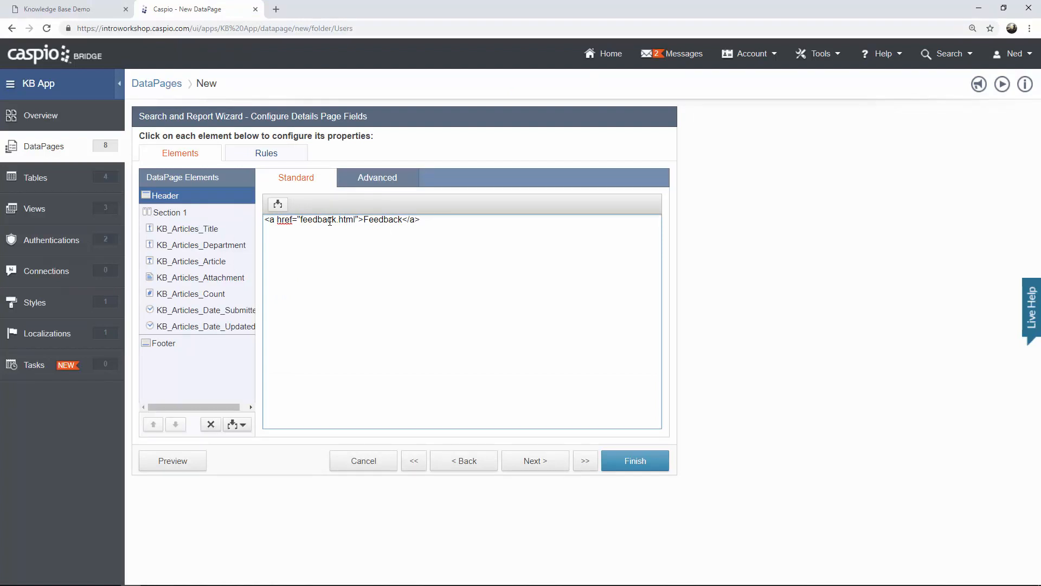
type("?")
type("aid=")
Insert the KB_Articles_Article_ID field after aid= and the KB_Articles_Title field after &t=.
left_click(277, 204)
left_click(278, 225)
left_click(242, 261)
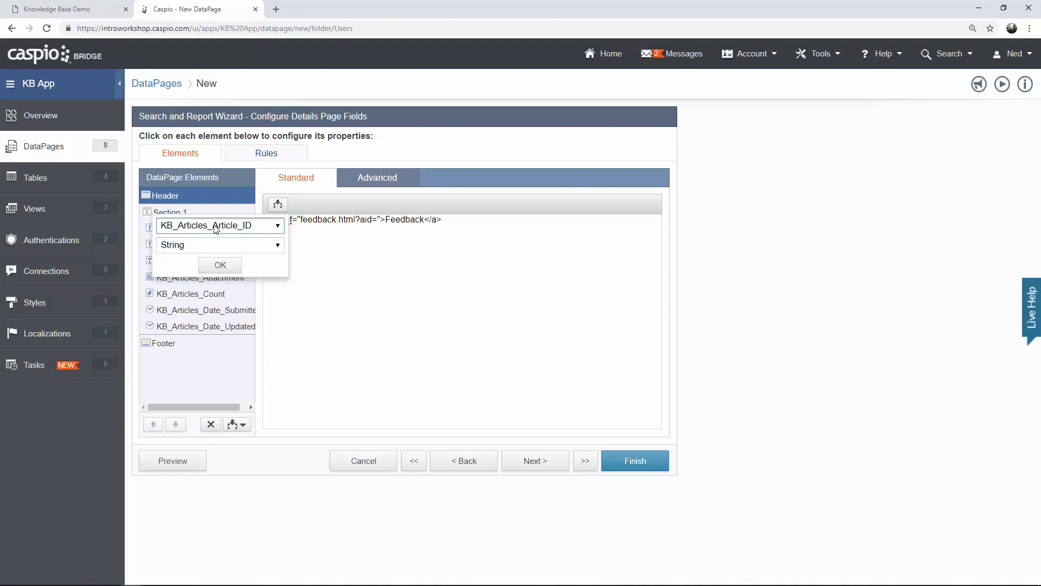
left_click(230, 268)
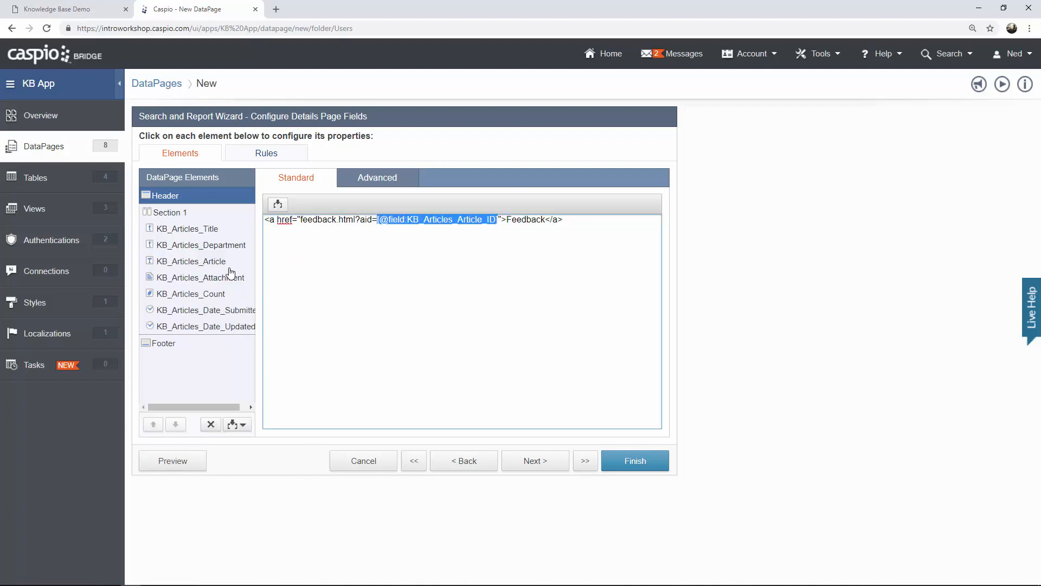
left_click(499, 219)
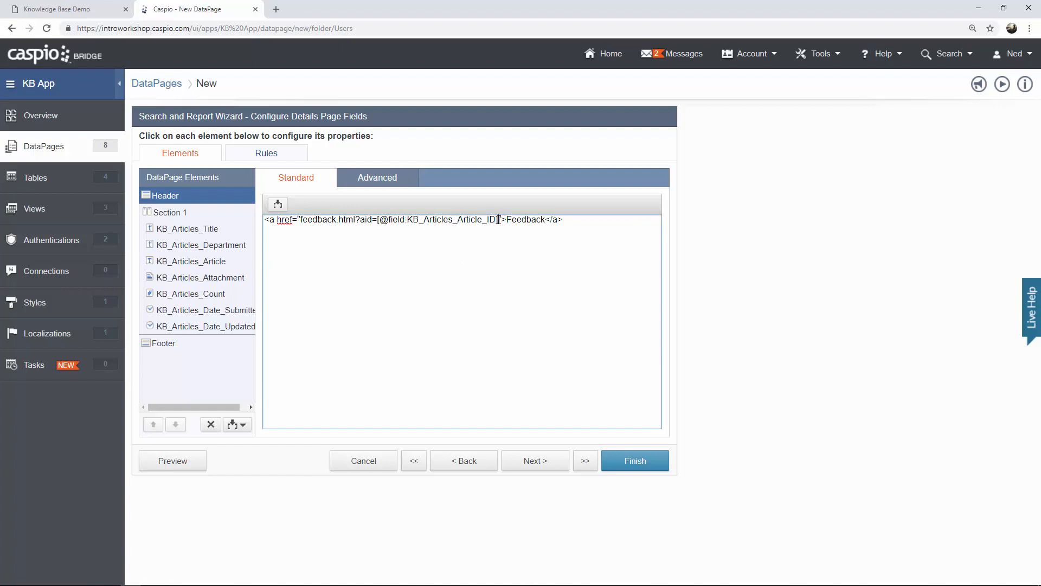
type("&t=")
left_click(278, 204)
left_click(273, 225)
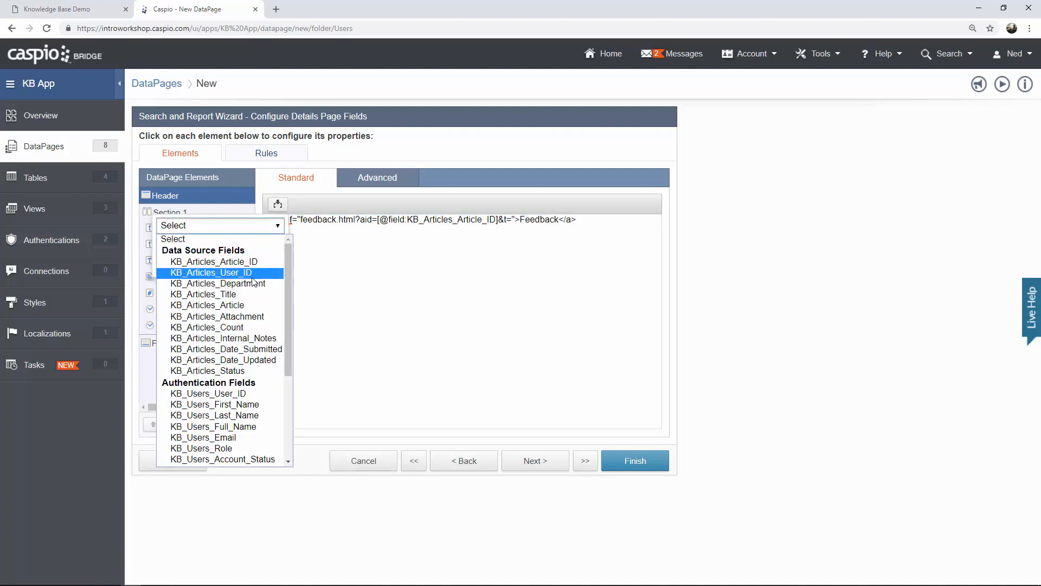
left_click(249, 293)
left_click(233, 270)
left_click(540, 240)
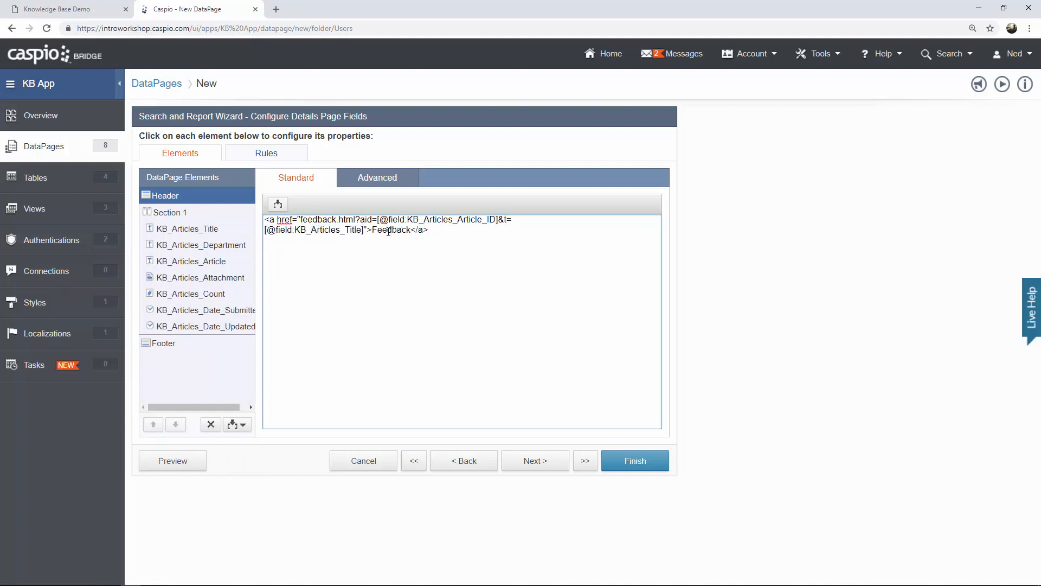
Review the link's target and title reference, then finish the Search Published Articles DataPage.
left_click_drag(301, 220, 487, 220)
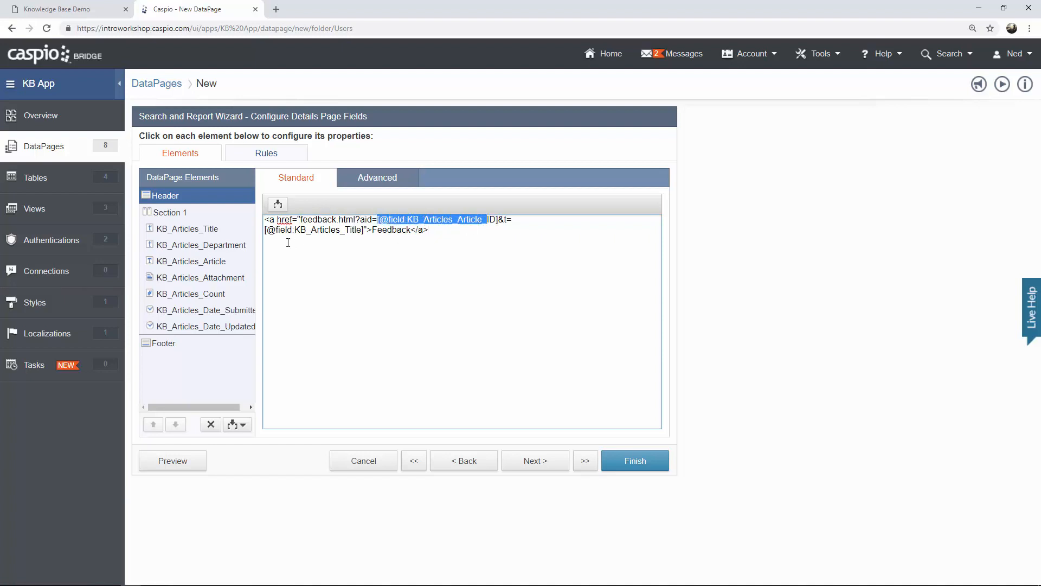
left_click_drag(276, 230, 348, 231)
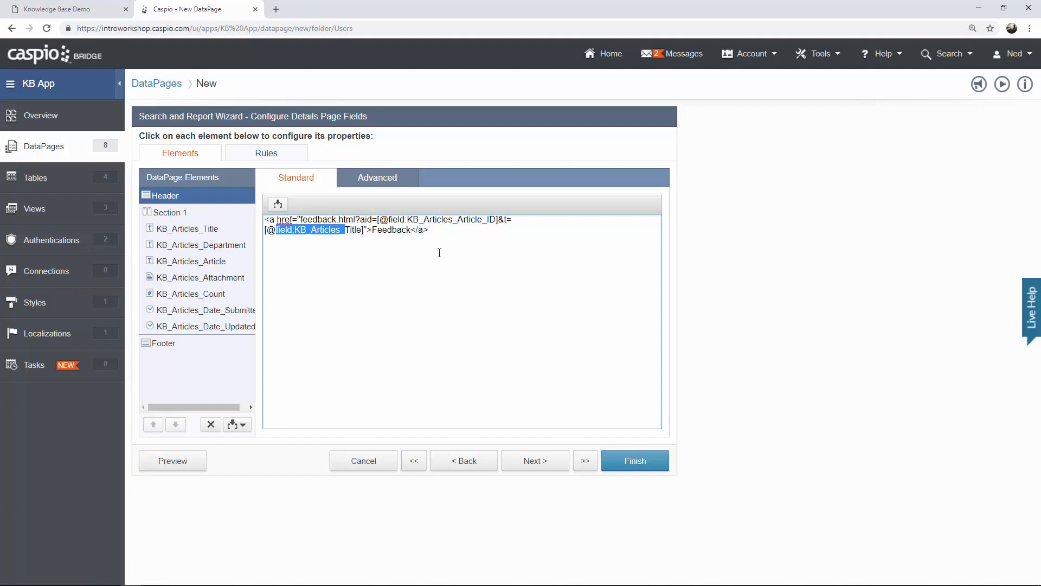
left_click(641, 466)
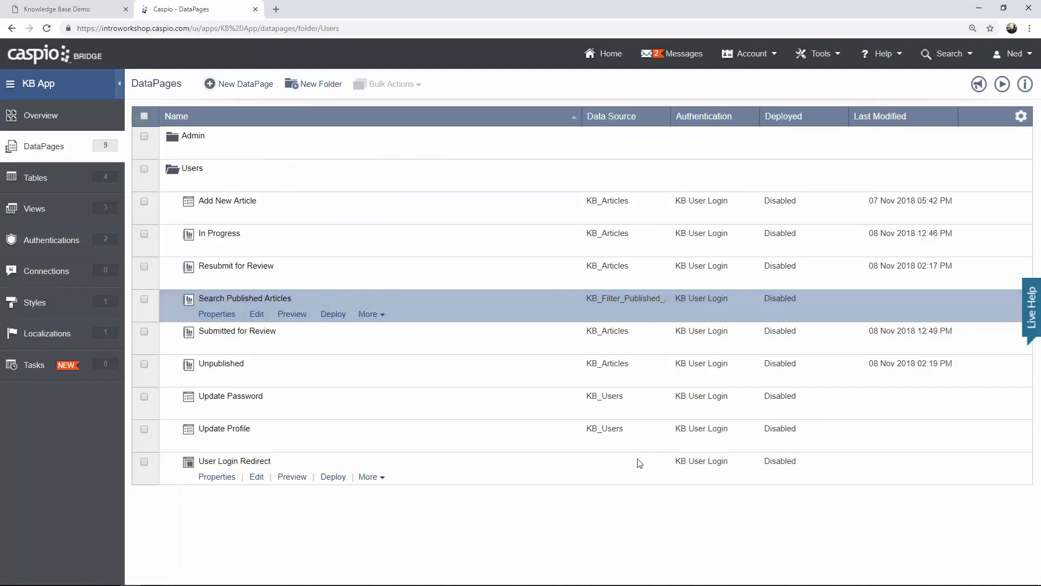
left_click(296, 317)
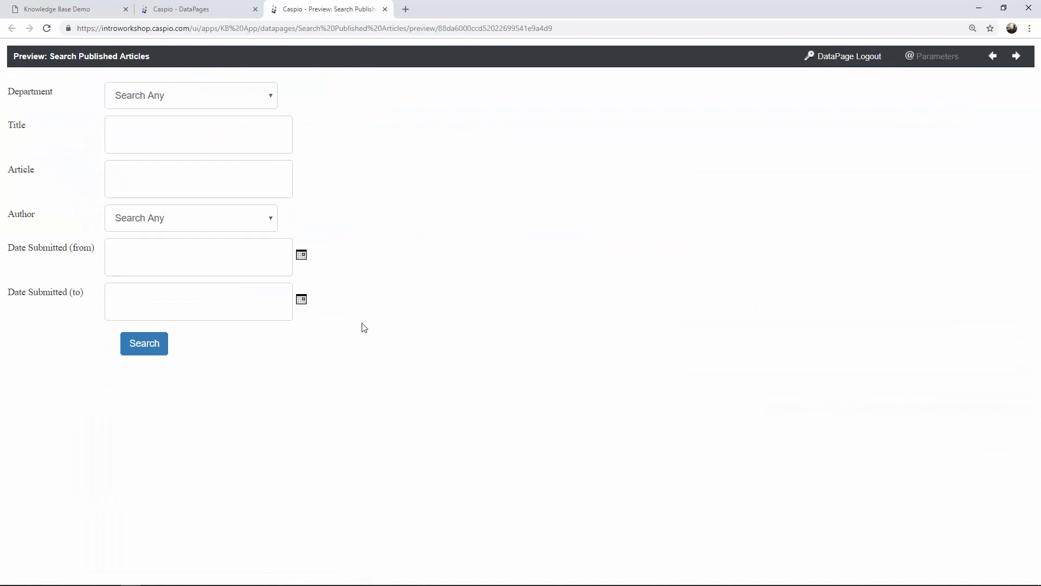
left_click(153, 352)
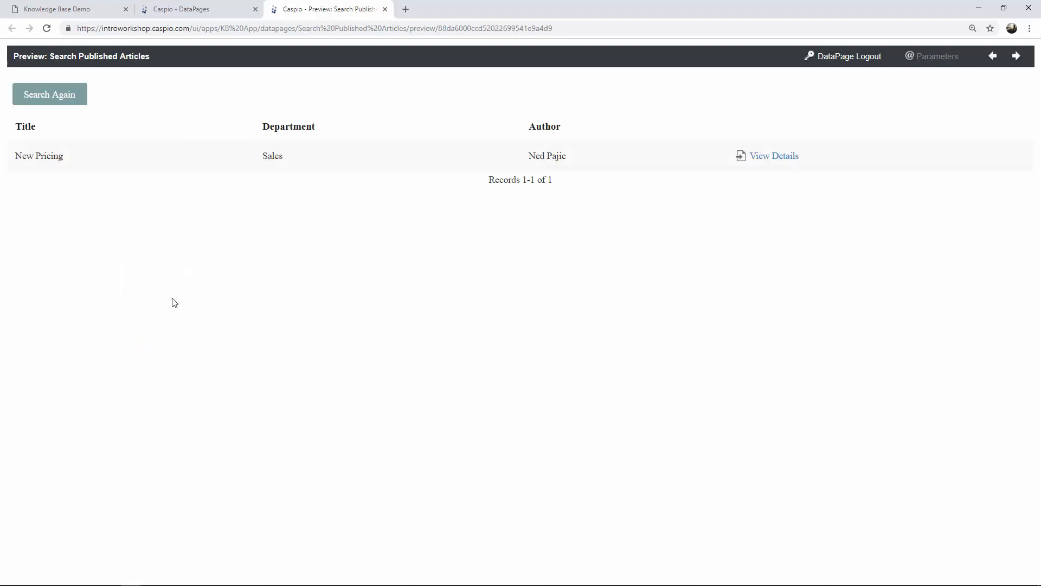
left_click(55, 101)
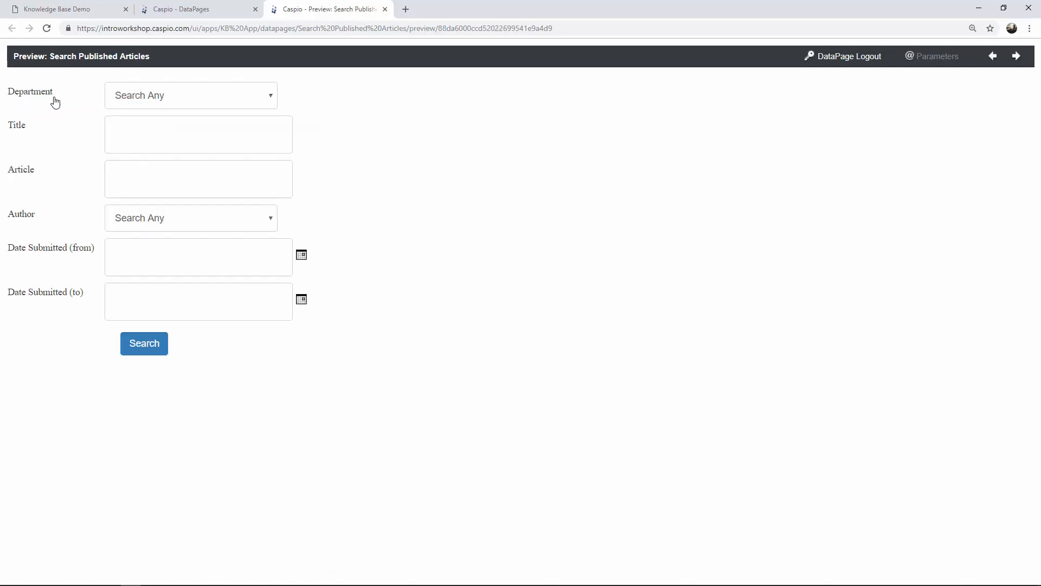
left_click(137, 347)
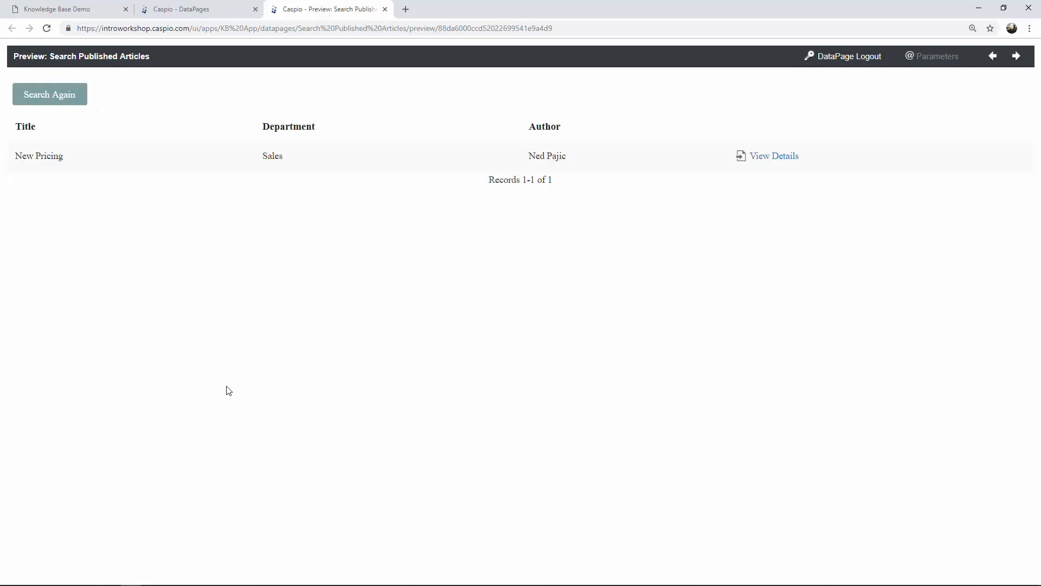
left_click(774, 158)
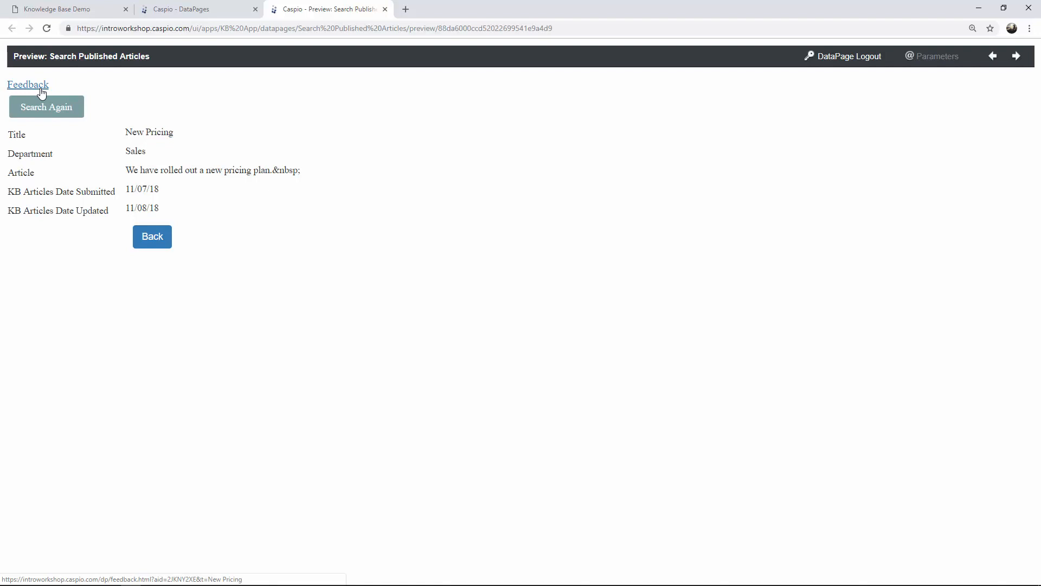
left_click_drag(125, 133, 186, 138)
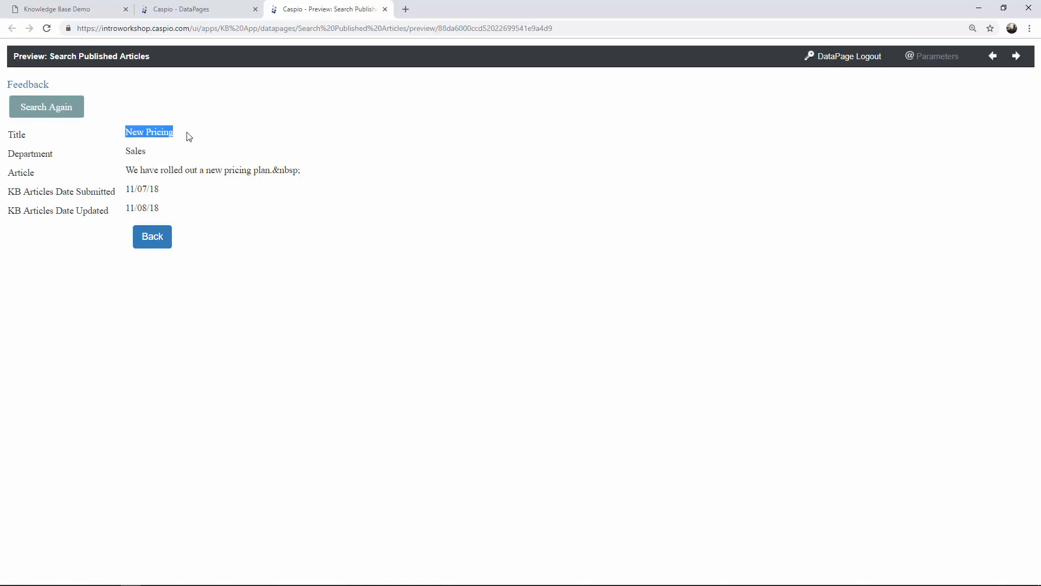
left_click(186, 139)
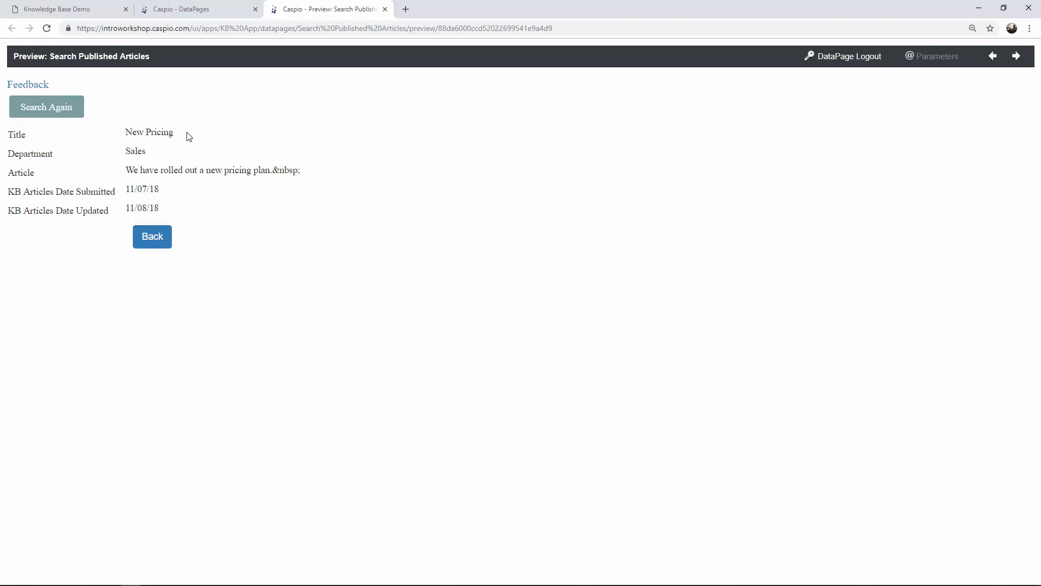
left_click(385, 9)
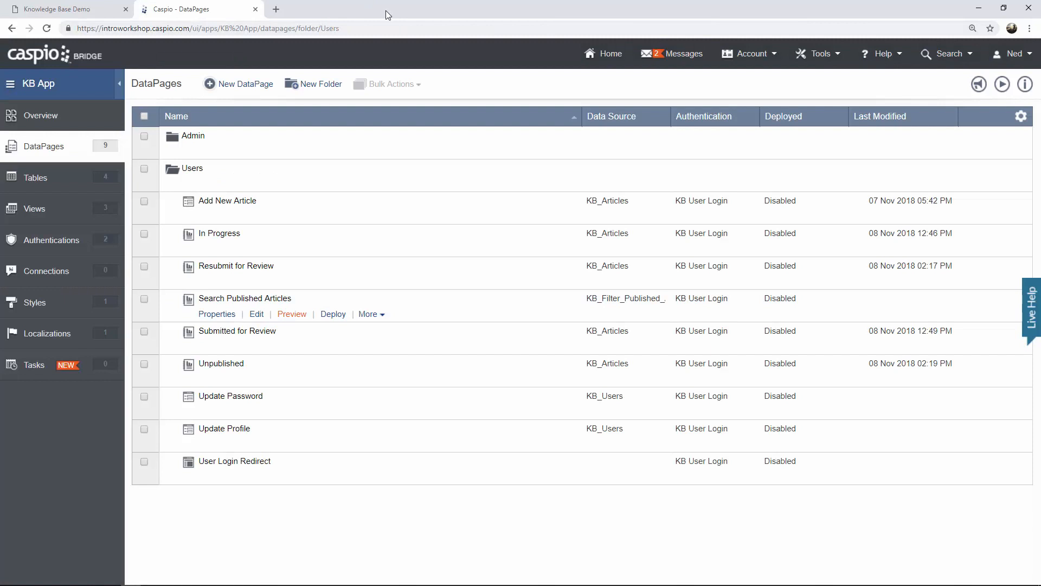
Look at the Provide Feedback page in Knowledge Base Demo, then return to the Caspio DataPages list.
left_click(104, 7)
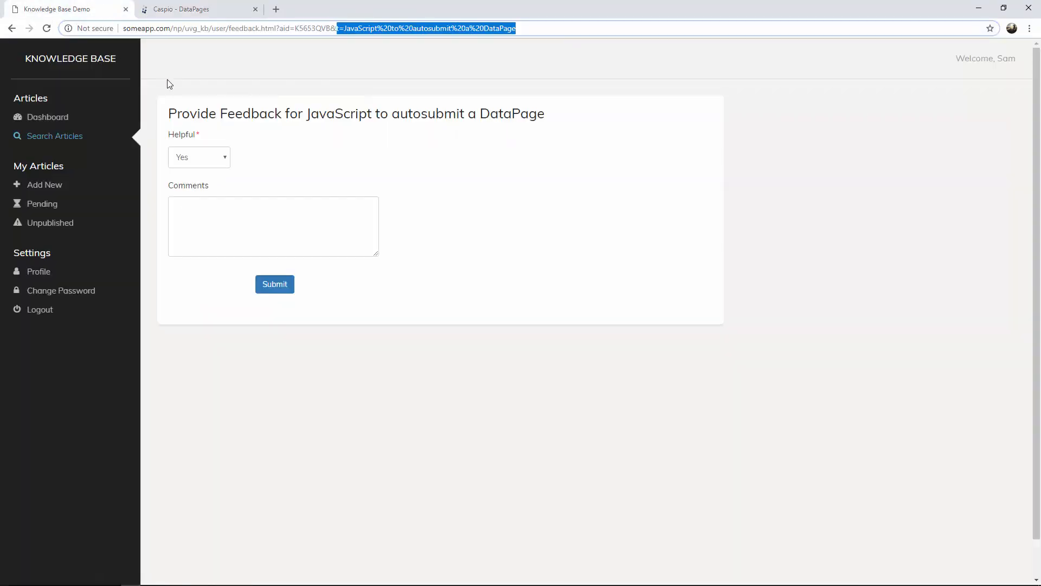
left_click(474, 161)
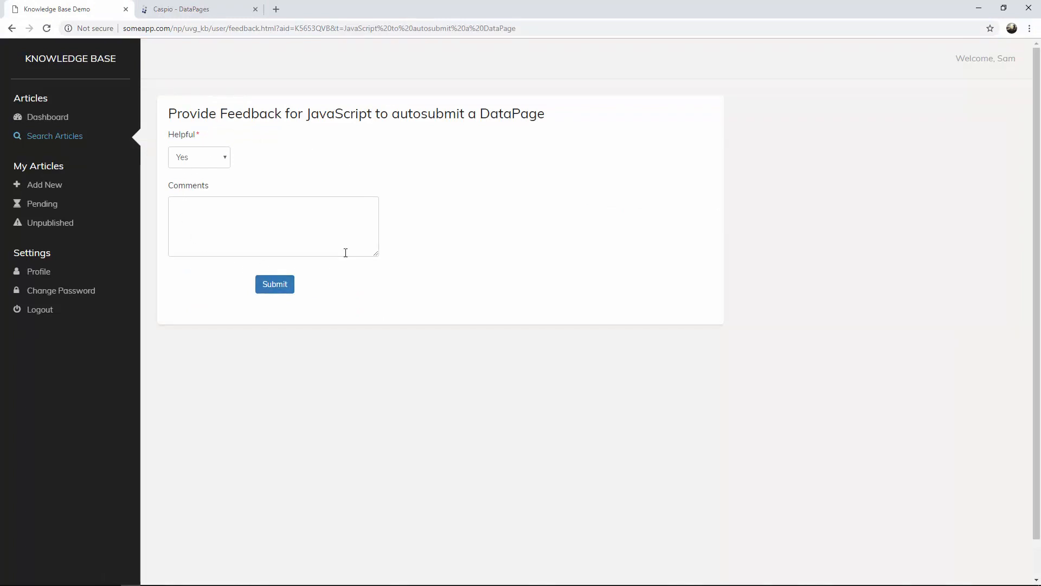
left_click(216, 10)
Create a Submission Form on KB_Feedback named 'Add New Feedback', restricted to KB User Login.
left_click(243, 86)
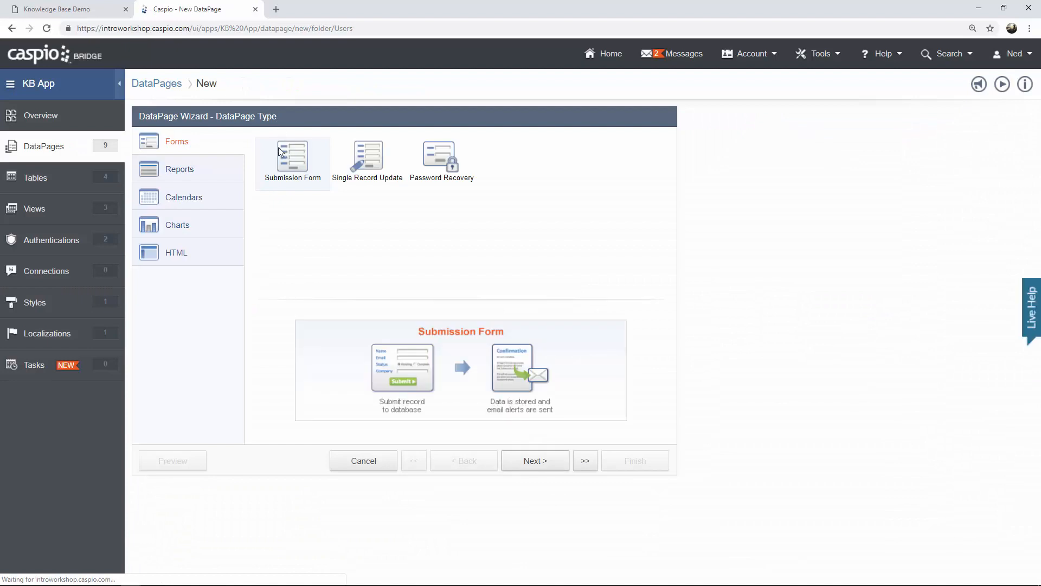
left_click(534, 462)
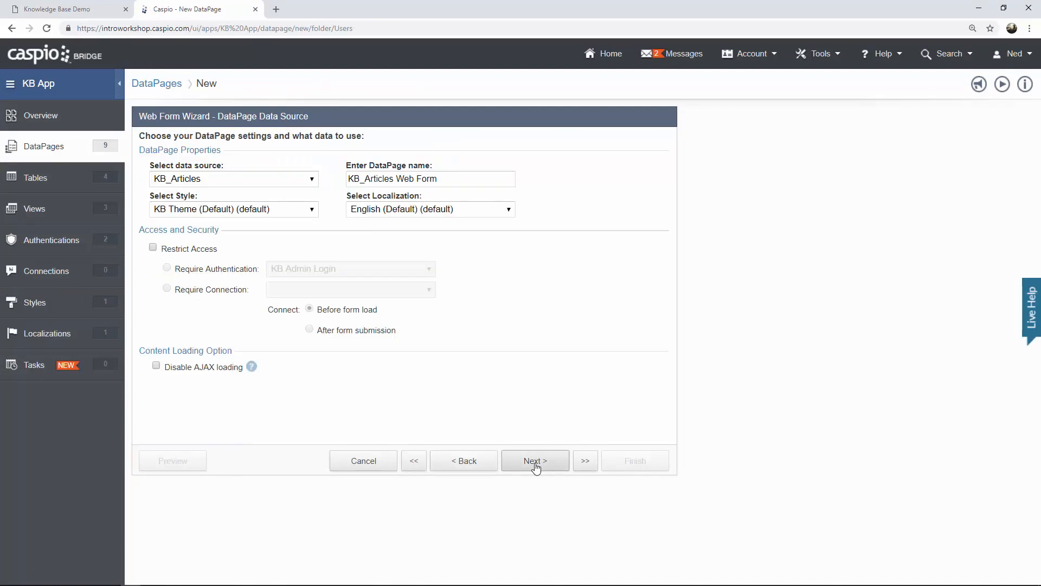
left_click(310, 185)
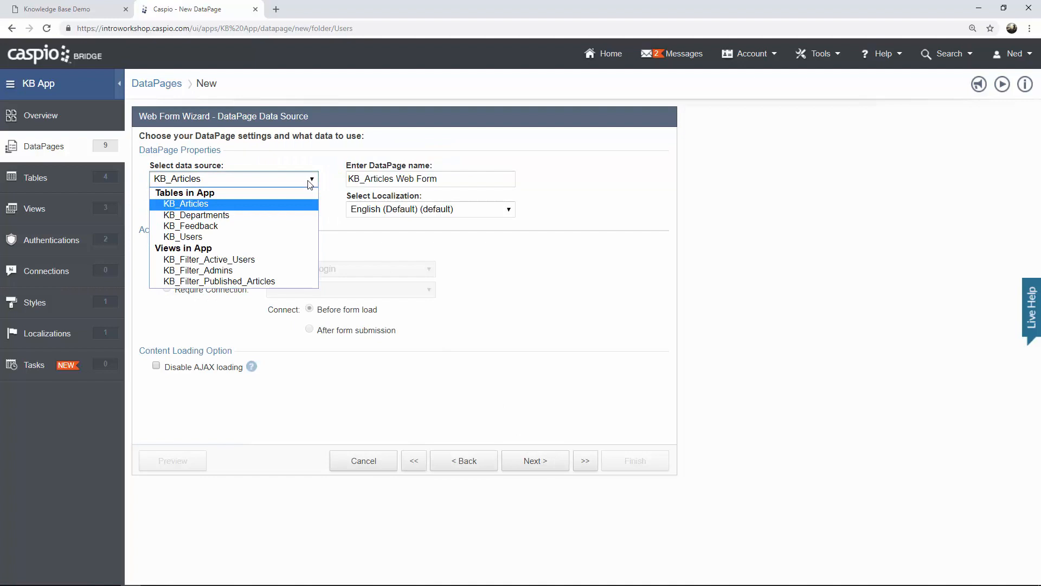
left_click(198, 226)
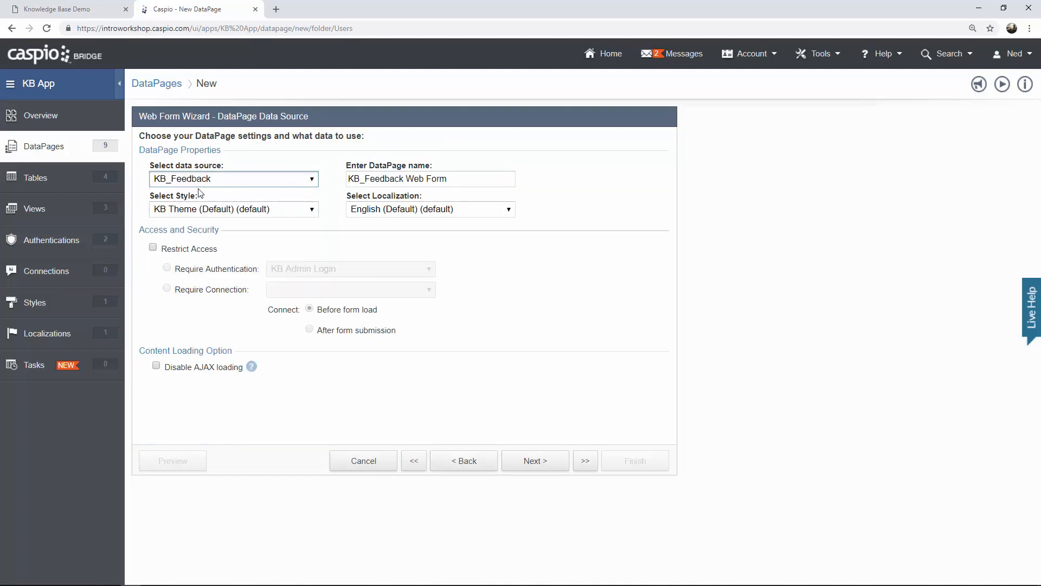
key("Tab")
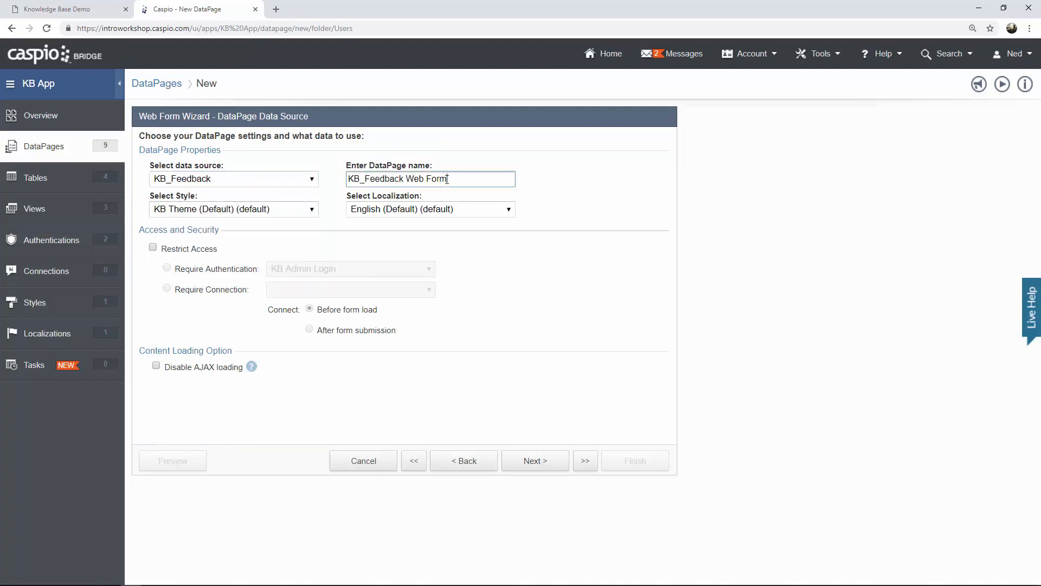
type("Add Ne")
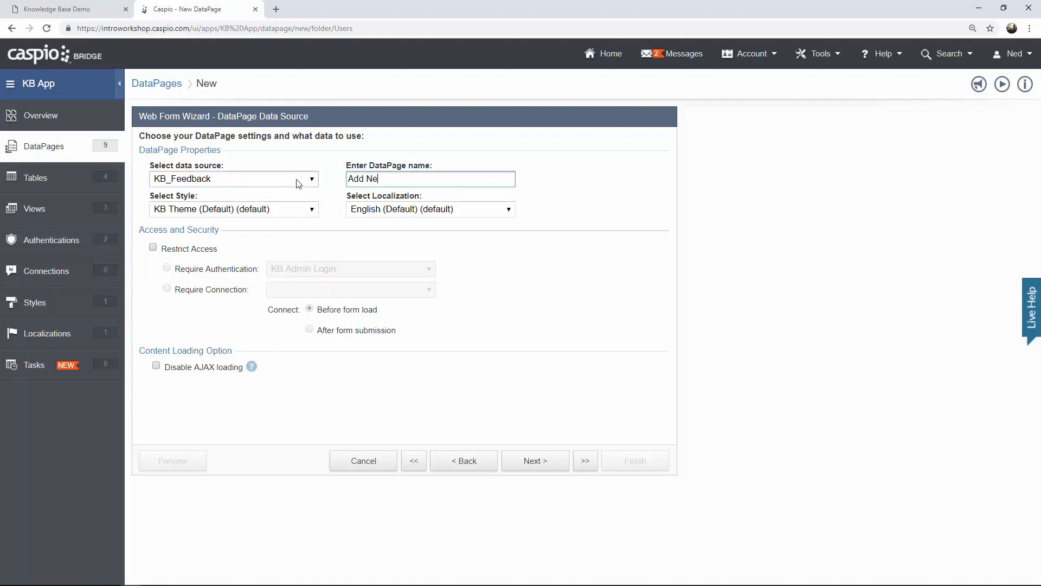
type("w Feedback")
left_click(213, 250)
left_click(301, 270)
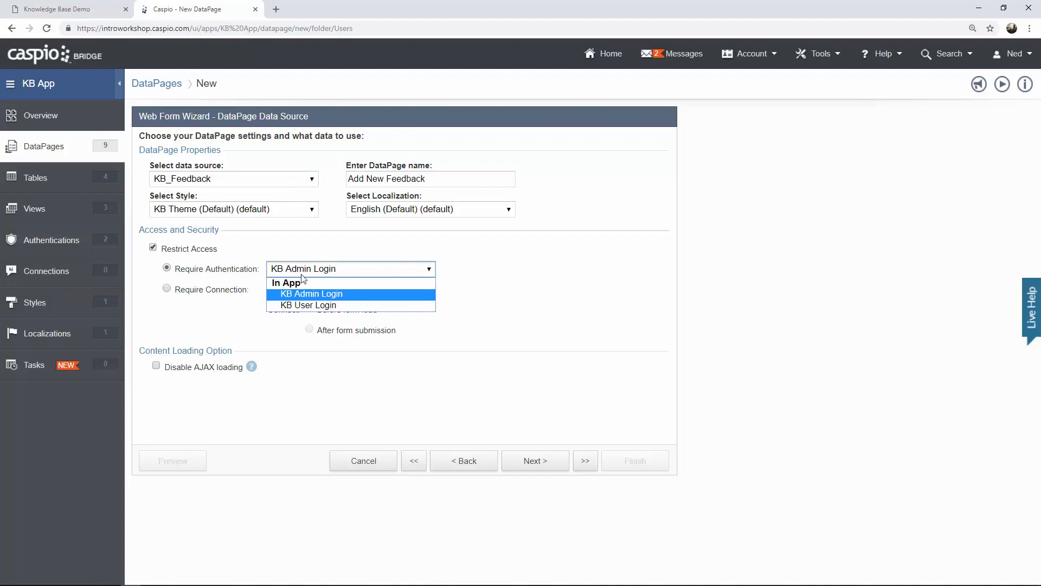
left_click(308, 304)
left_click(540, 467)
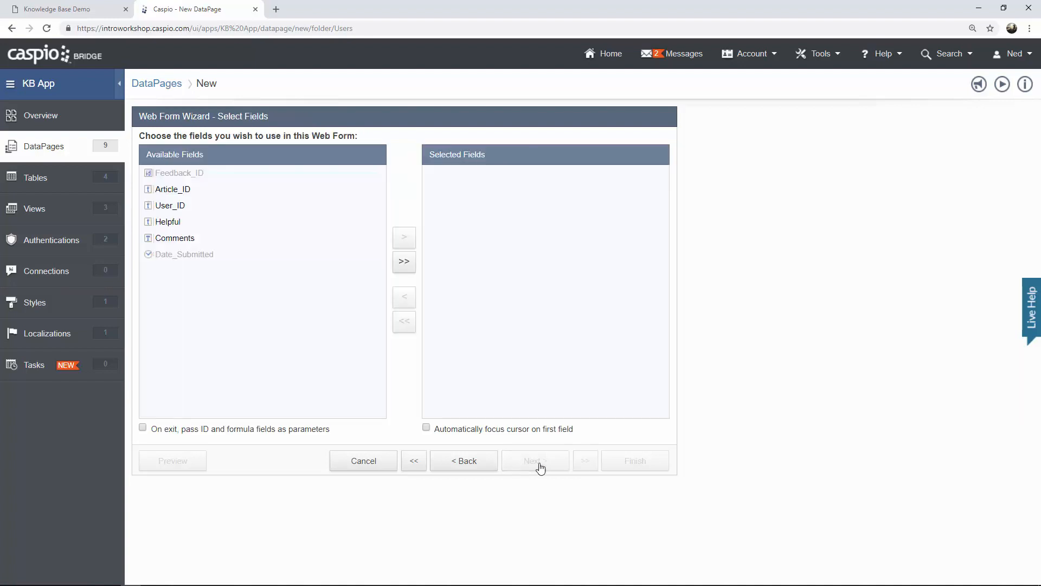
left_click(403, 267)
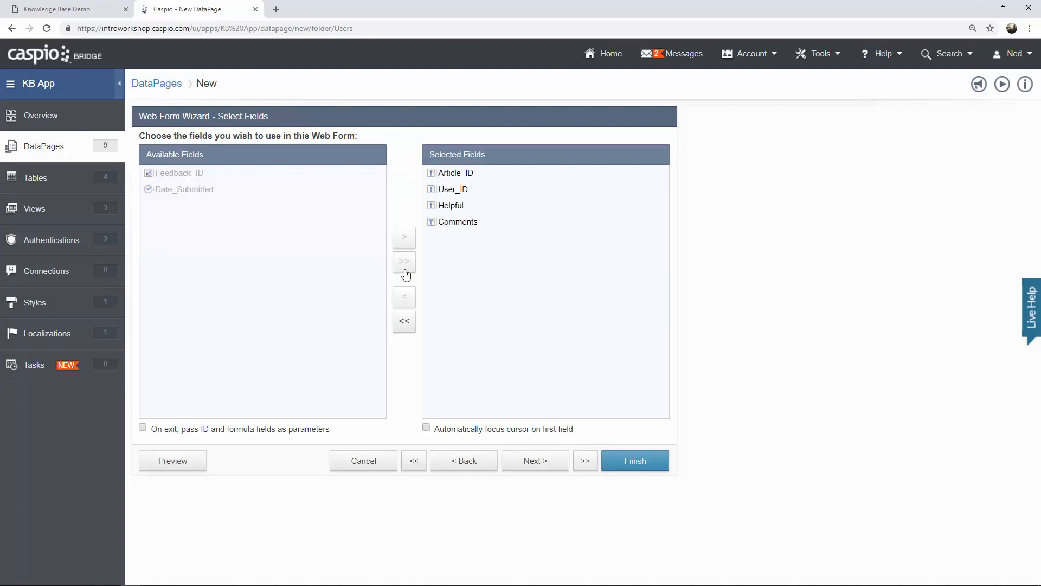
left_click(531, 461)
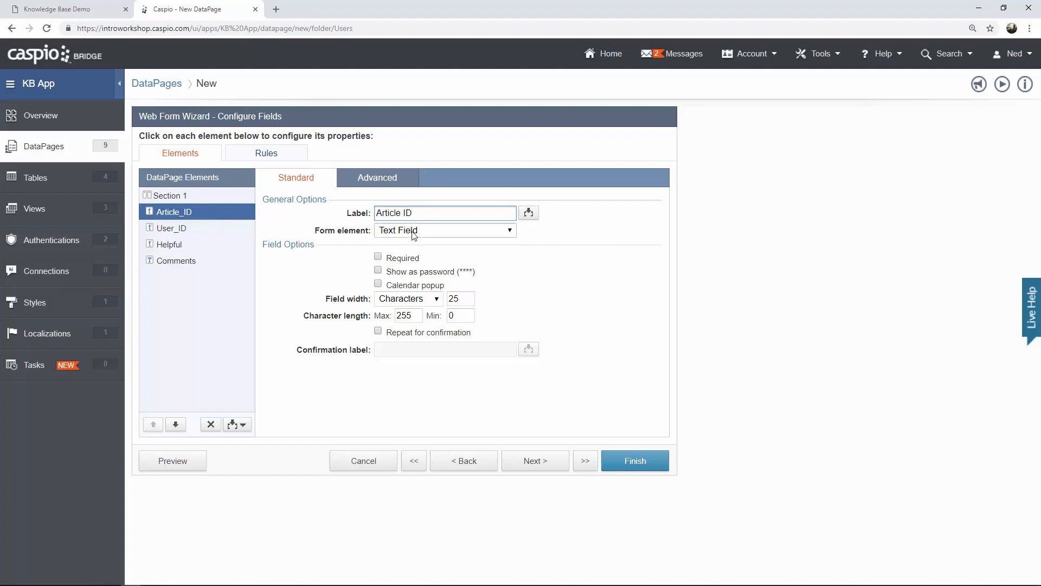
left_click(395, 180)
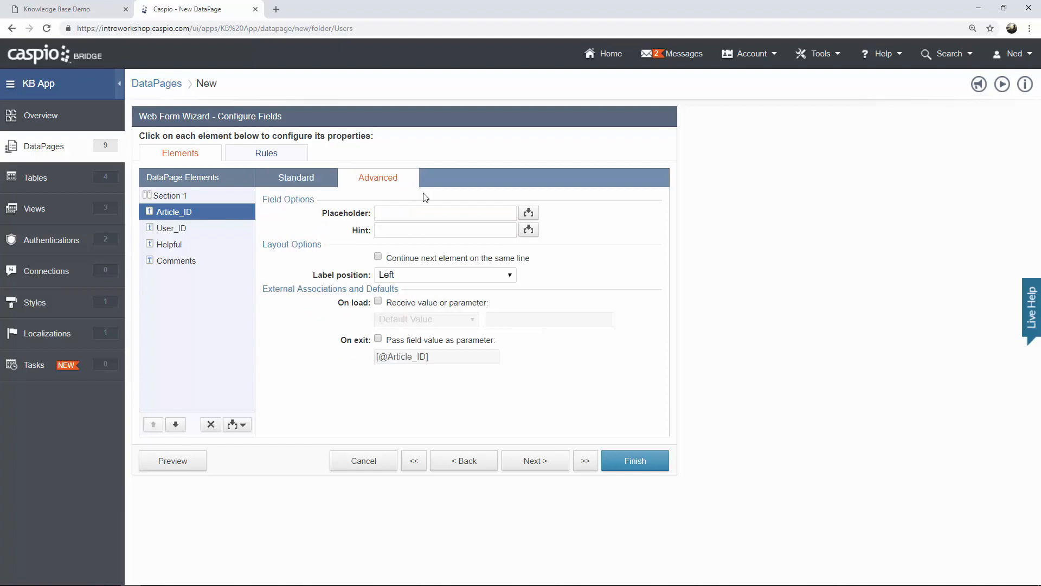
left_click(421, 303)
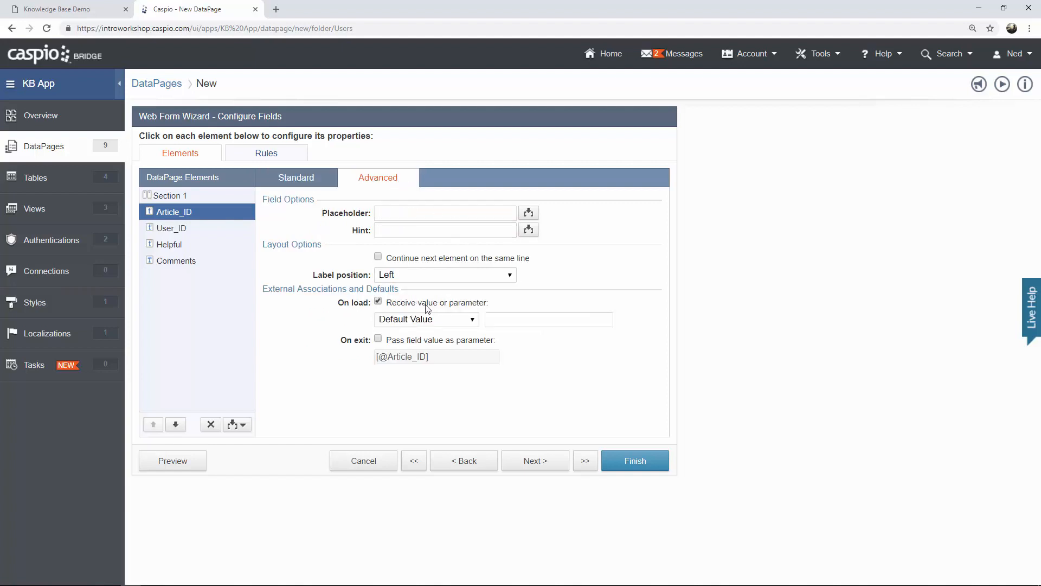
left_click(427, 325)
left_click(417, 357)
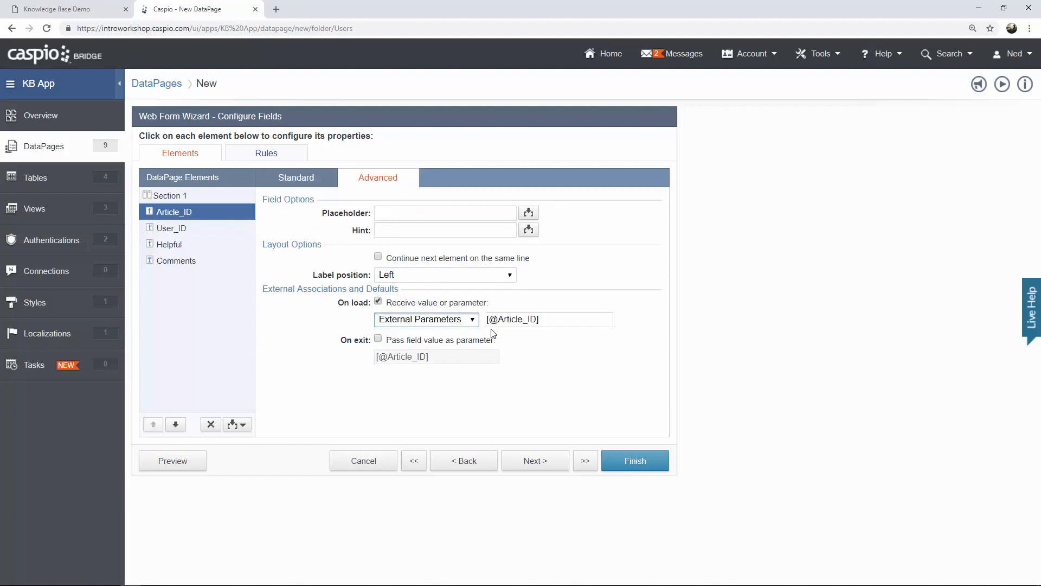
left_click(498, 319)
mouse_move(498, 319)
left_mouse_down()
mouse_move(536, 319)
mouse_move(498, 319)
left_mouse_up()
left_click(537, 318)
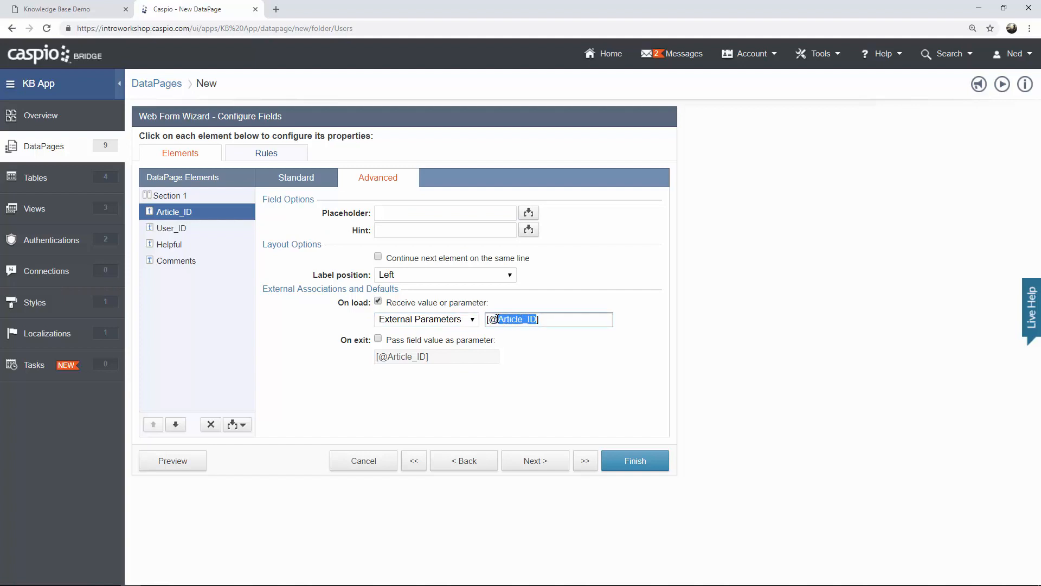
type("aid")
Keep Article_ID's form element as a text field.
left_click(301, 181)
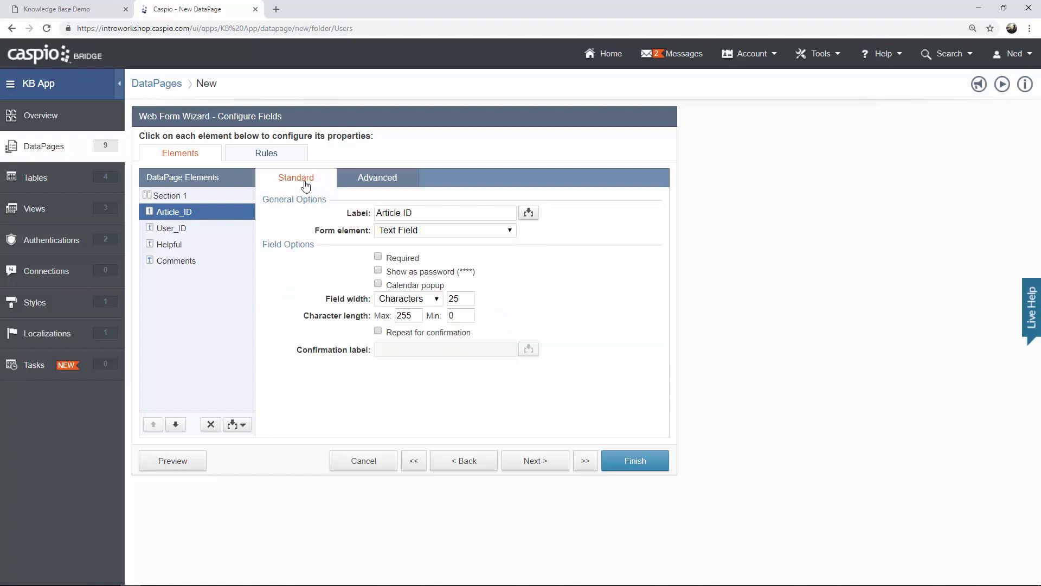
left_click(413, 235)
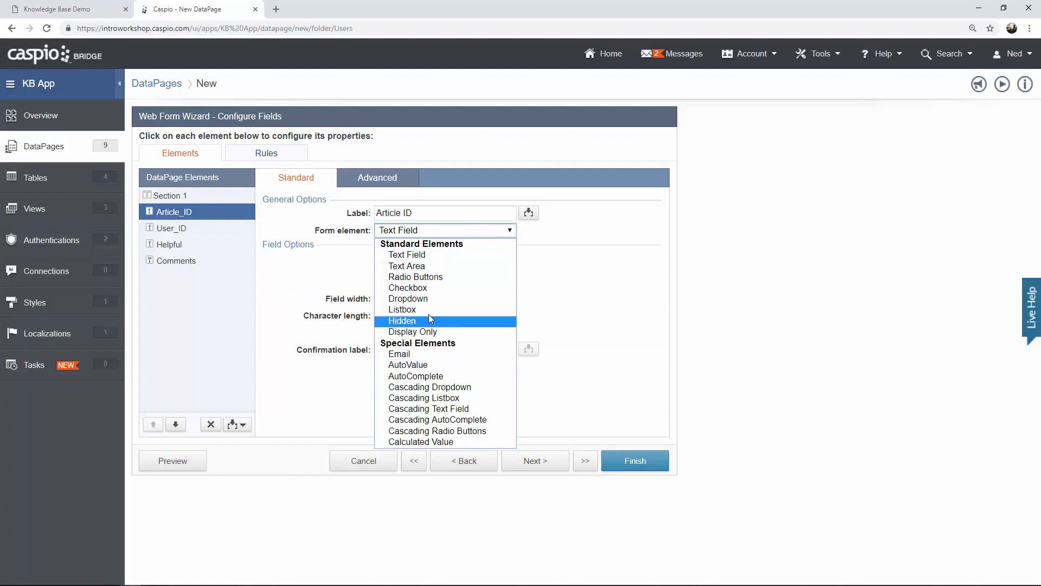
left_click(435, 258)
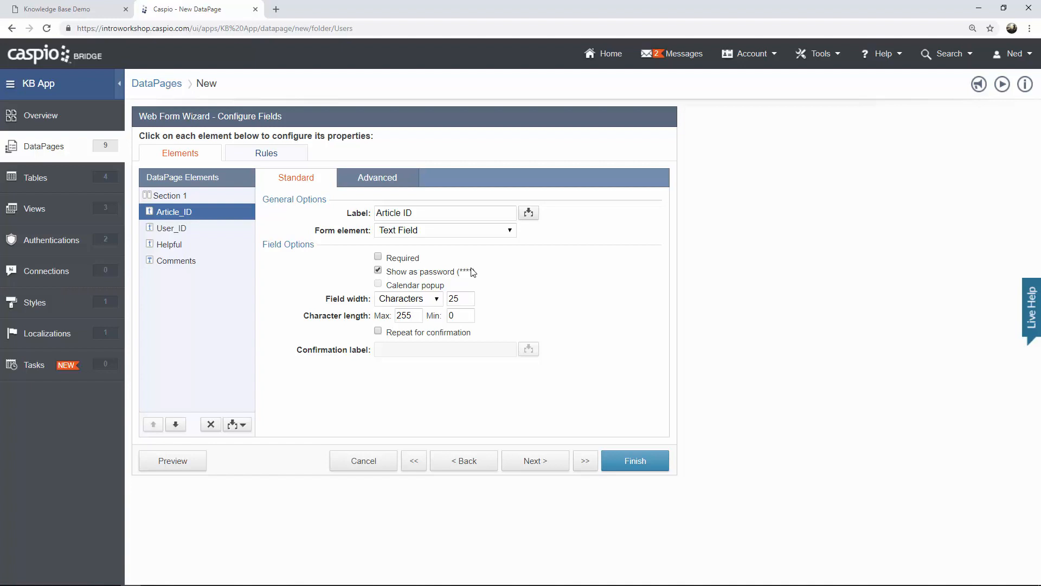
left_click(429, 233)
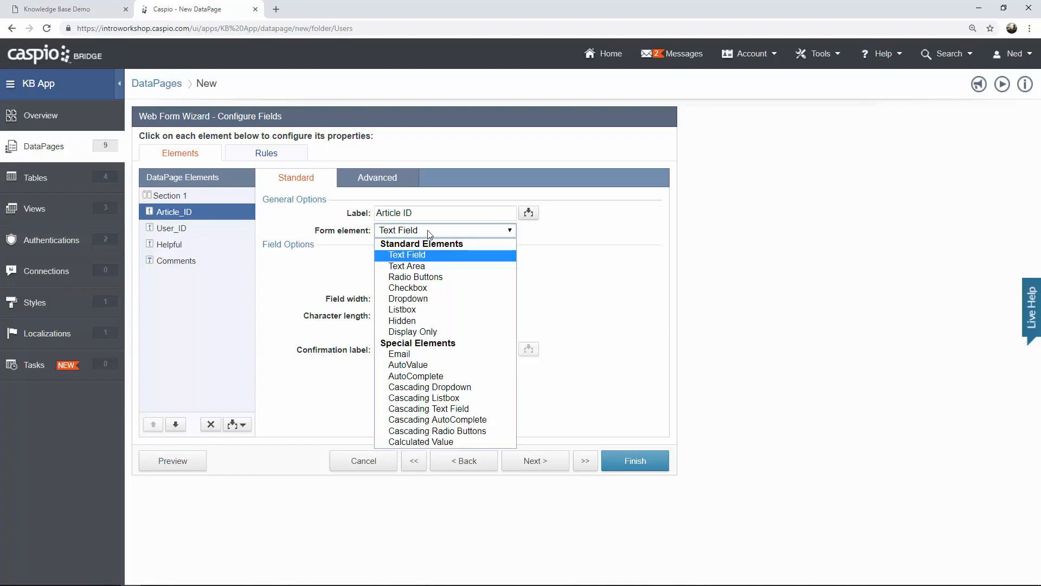
left_click(430, 233)
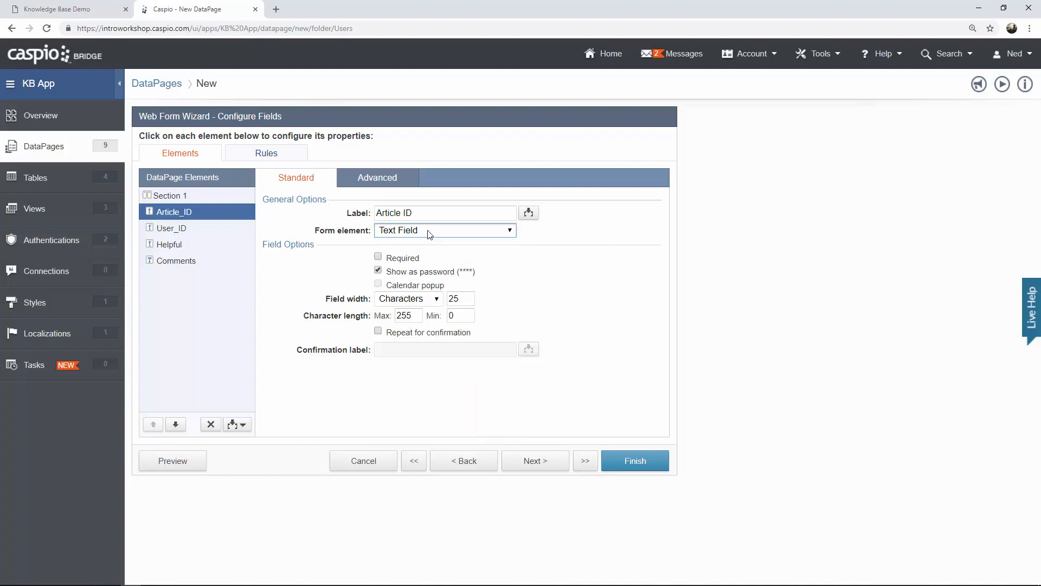
Set User_ID to Hidden, filled on load from the KB_Users_User_ID authentication field.
left_click(177, 236)
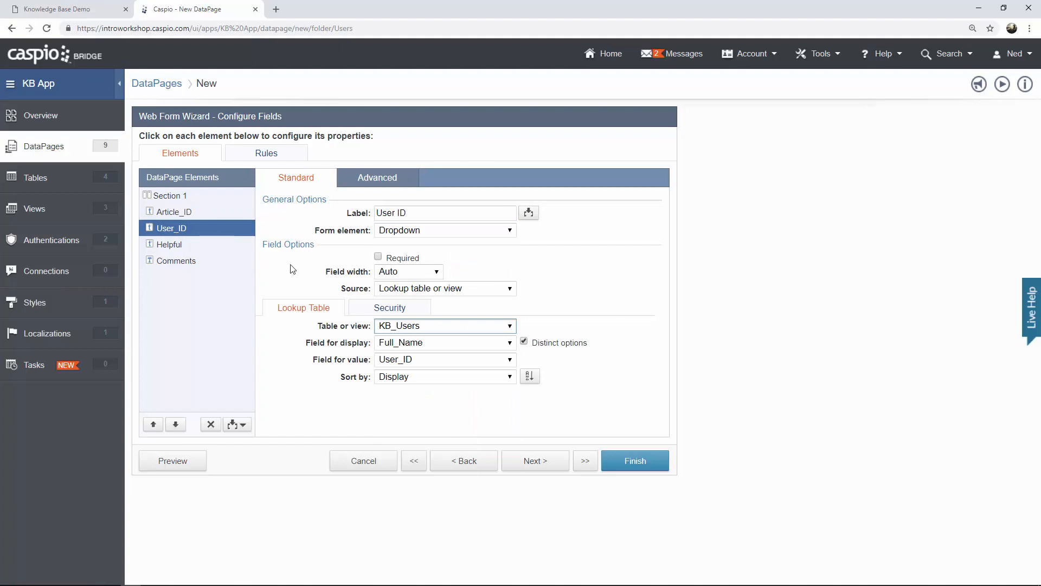
left_click(415, 233)
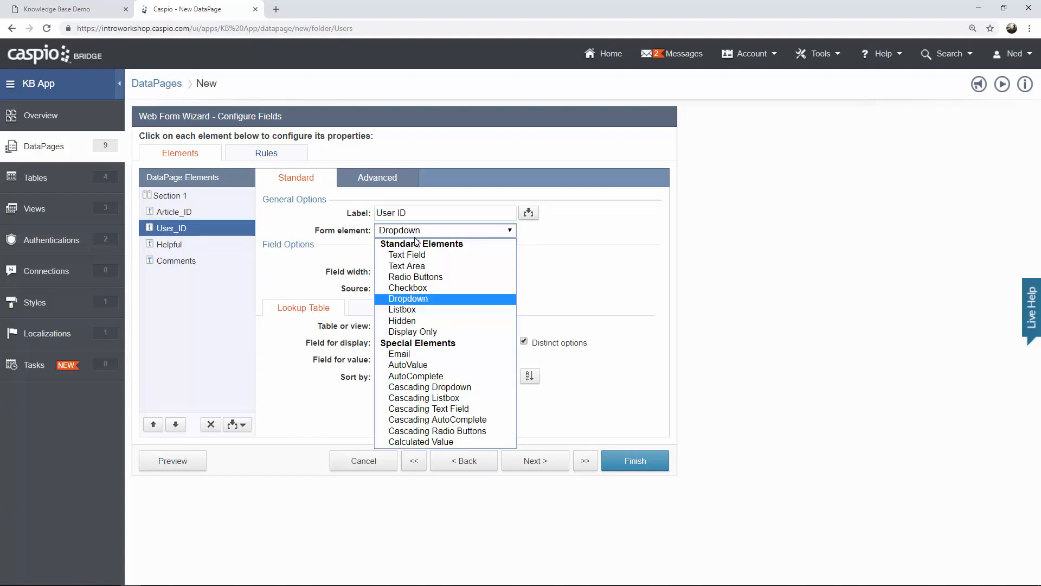
left_click(419, 323)
left_click(421, 260)
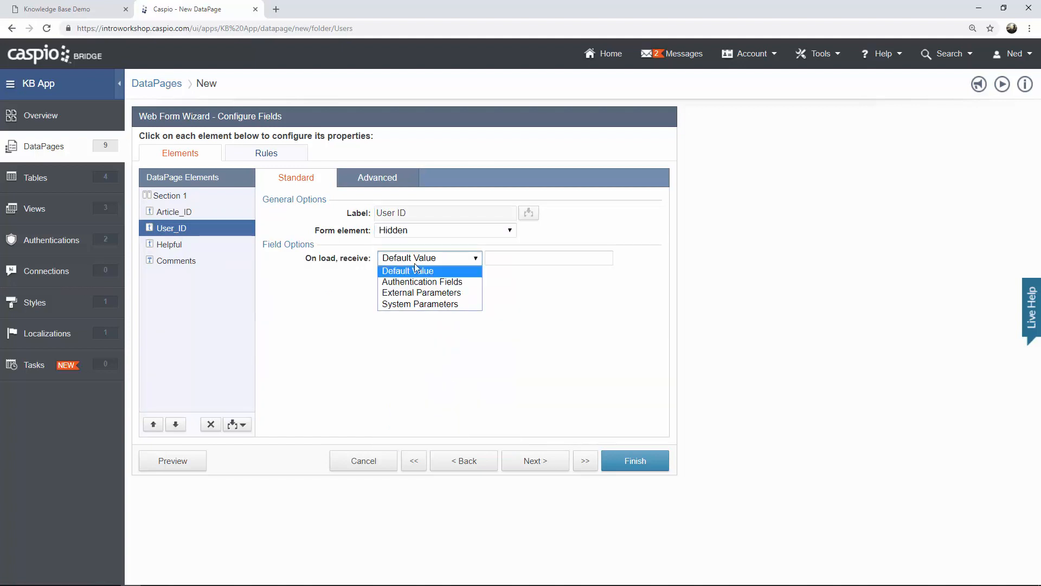
left_click(424, 282)
left_click(529, 260)
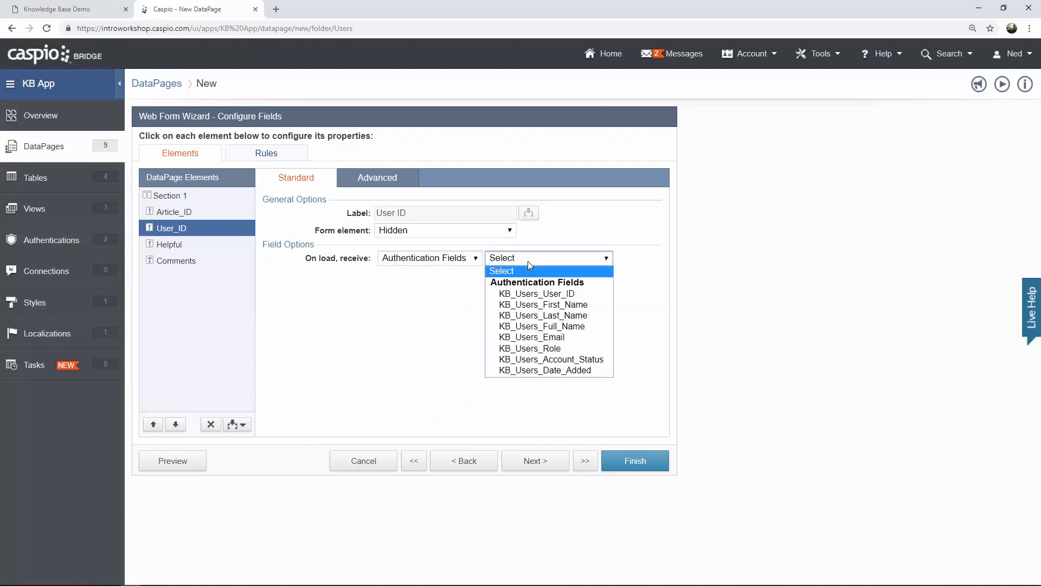
left_click(536, 296)
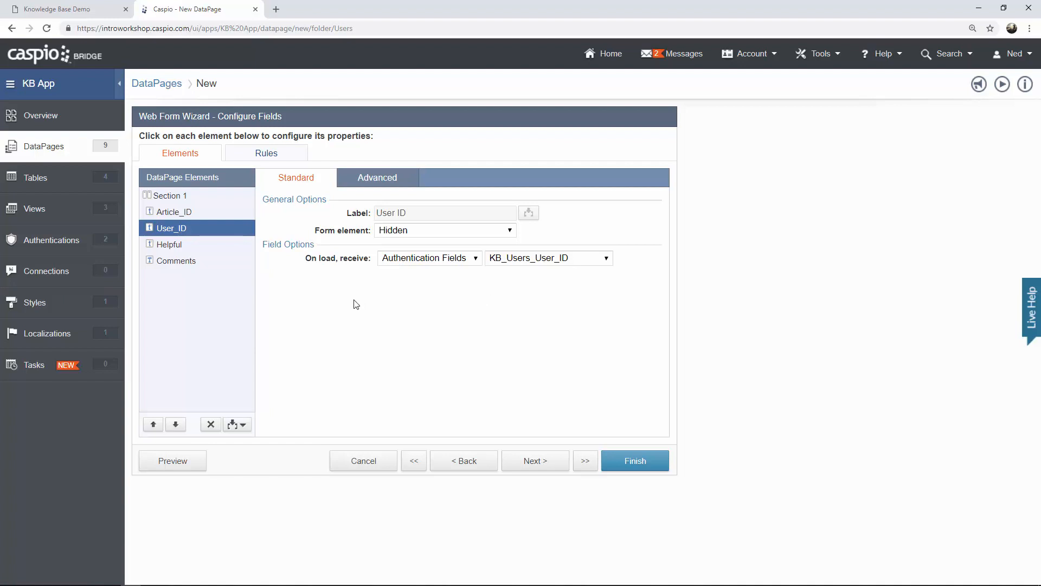
left_click(178, 251)
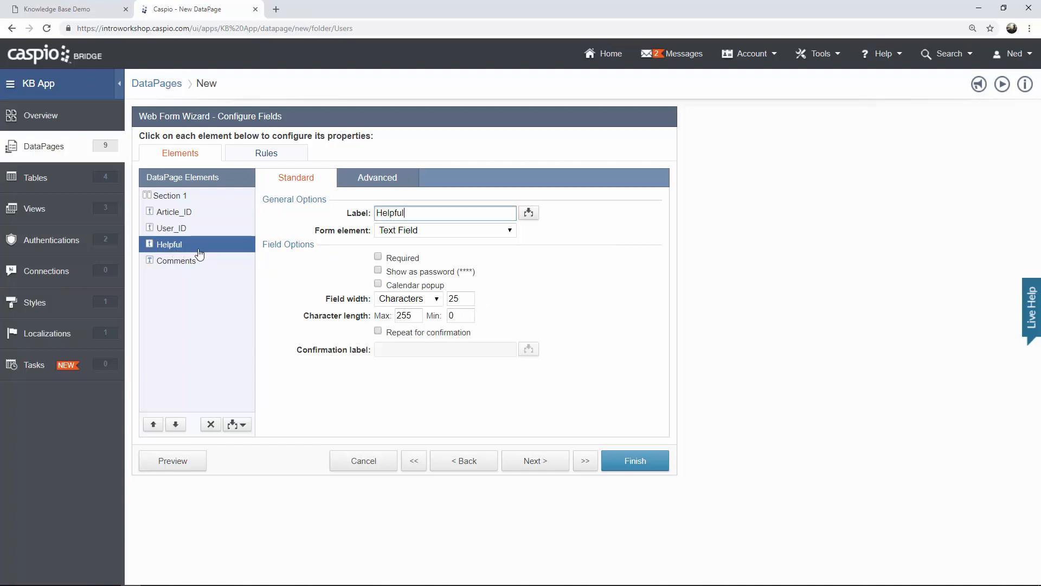
Make Helpful a dropdown with custom options Yes, No and Somewhat.
left_click(441, 230)
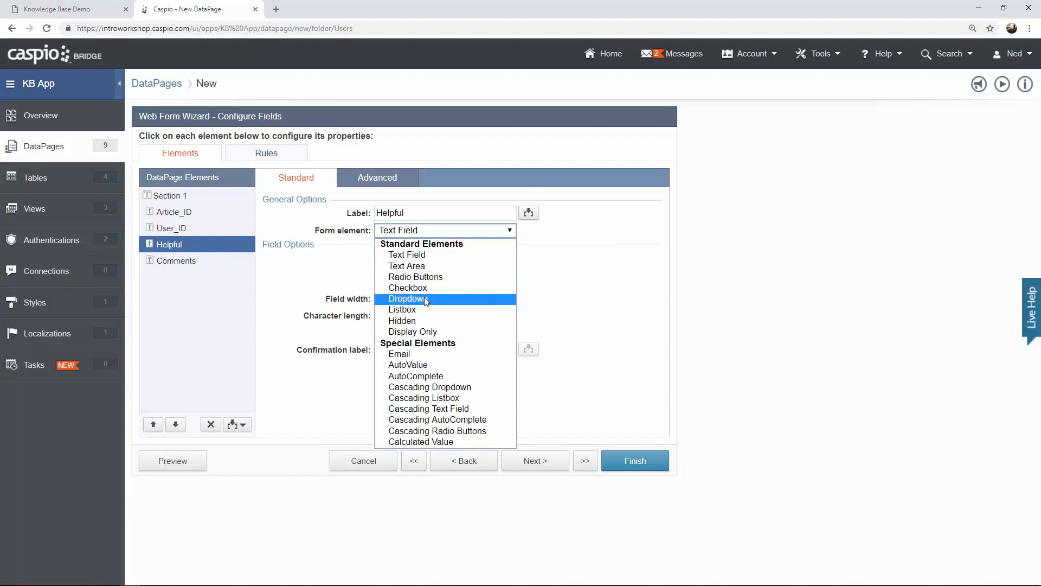
left_click(408, 298)
left_click(401, 336)
type("Yes")
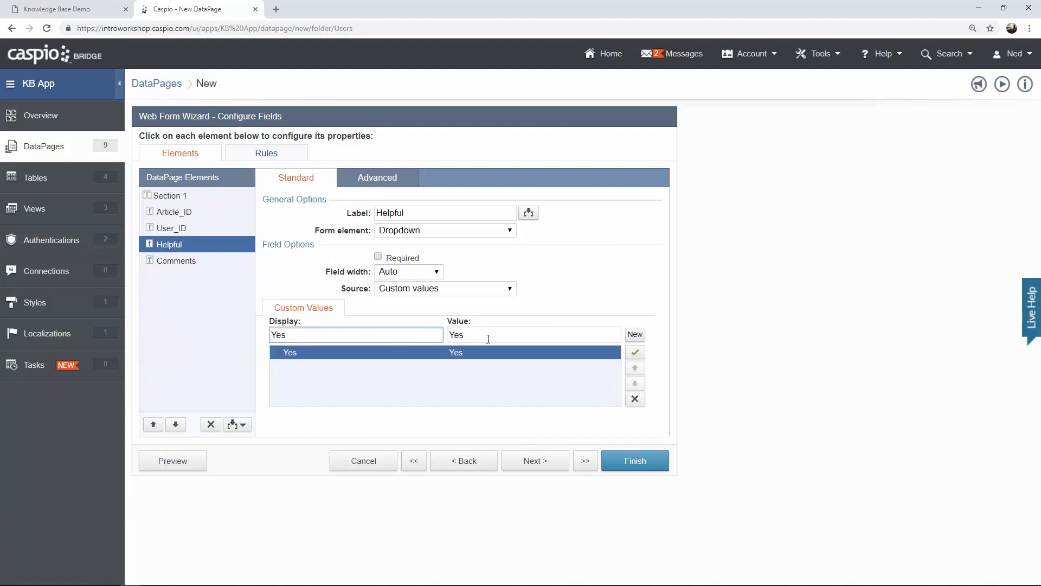
left_click(636, 335)
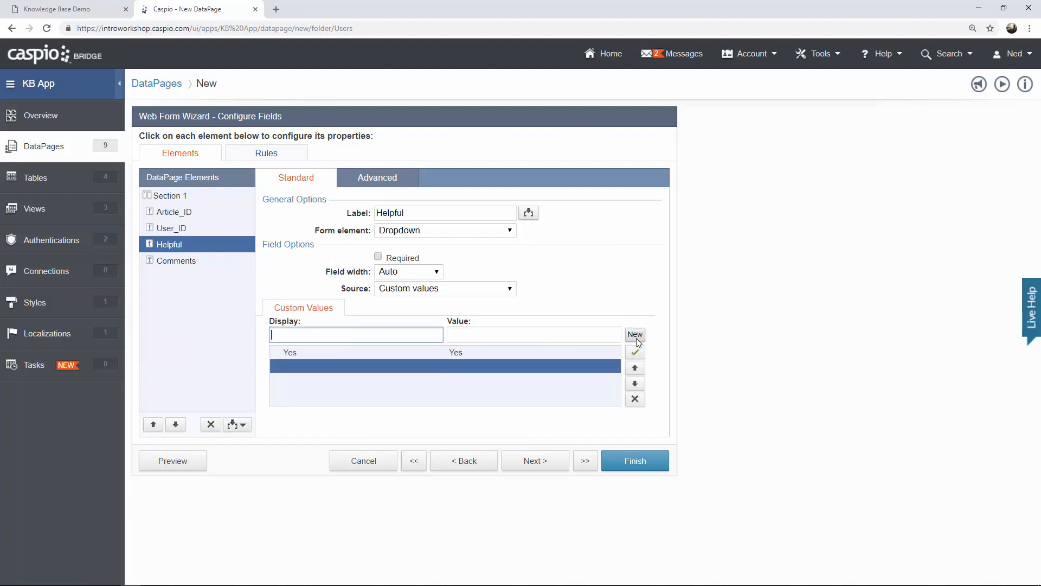
type("No")
left_click(636, 337)
type("Somewhat")
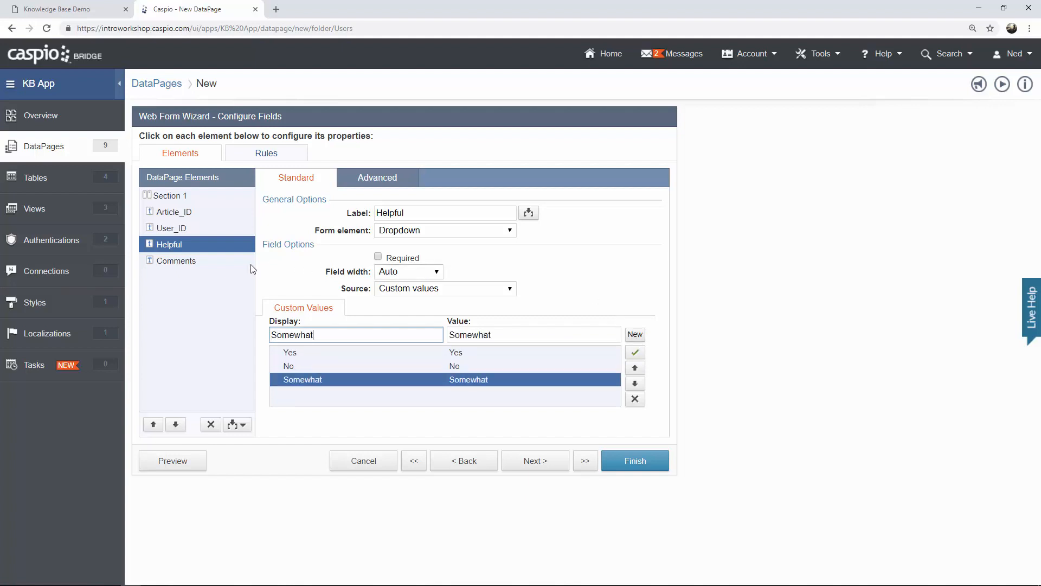
Set Comments to a Text Area and finish the Add New Feedback form.
left_click(211, 266)
left_click(424, 233)
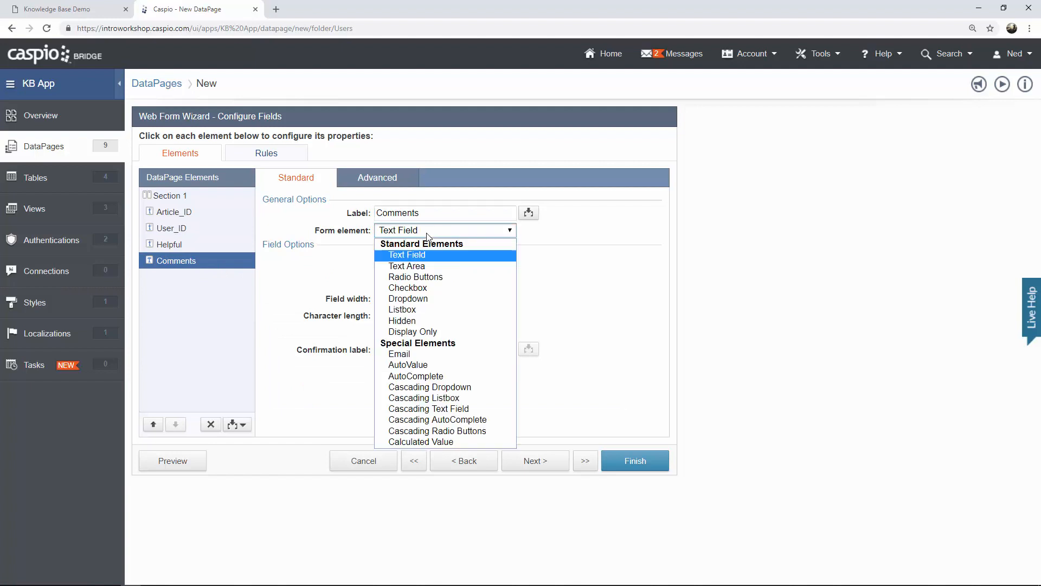
left_click(465, 265)
left_click(558, 270)
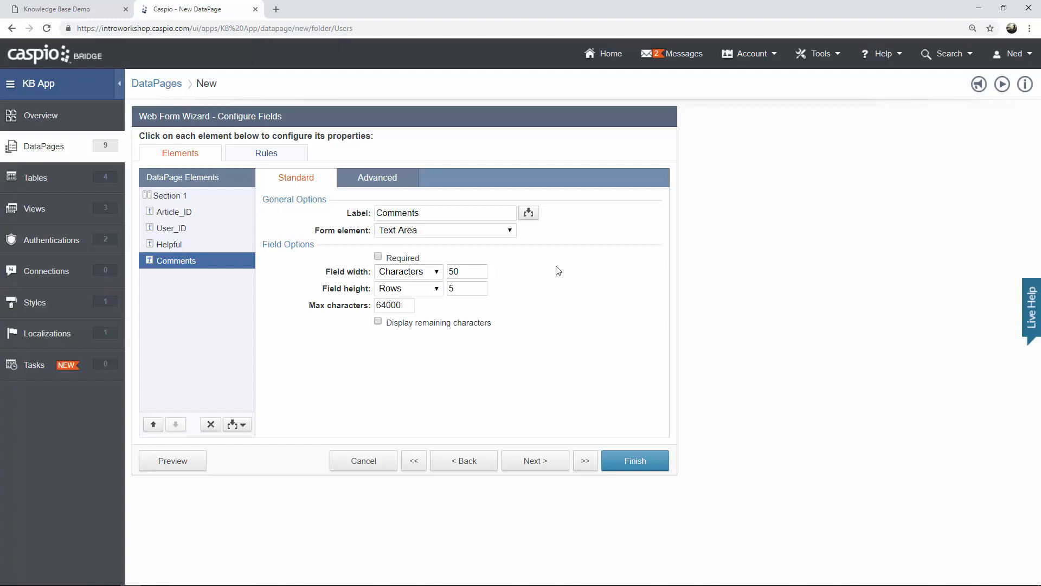
left_click(636, 461)
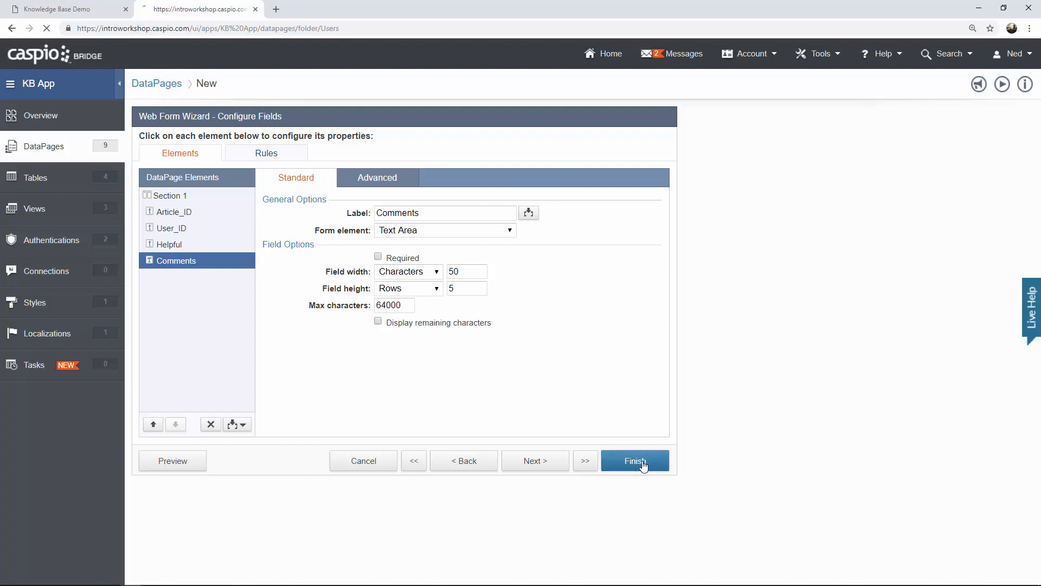
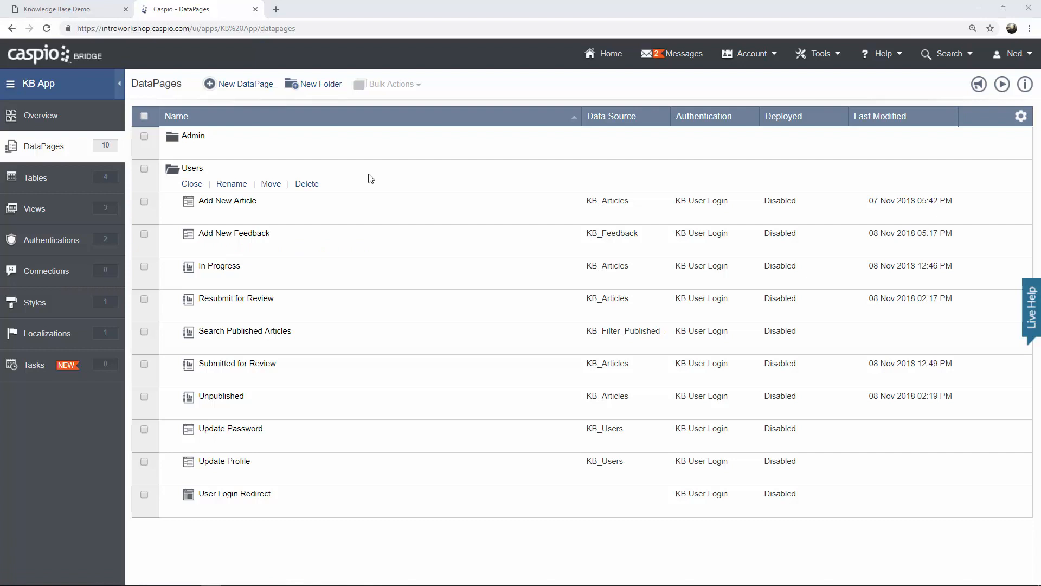
Check the Knowledge Base Demo dashboard, then start a new DataPage in the Users folder.
left_click(79, 11)
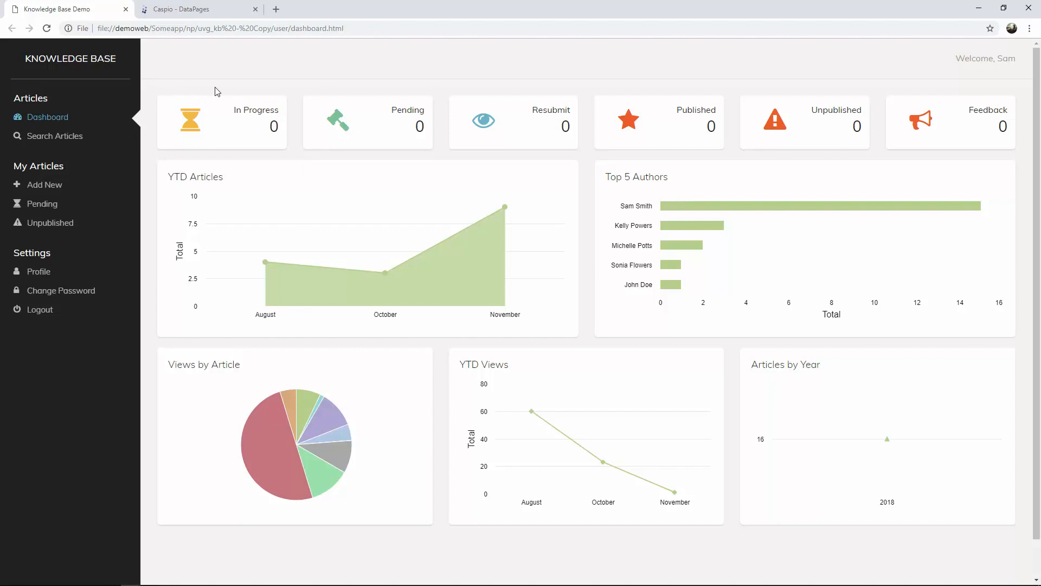
left_click(214, 15)
left_click(263, 81)
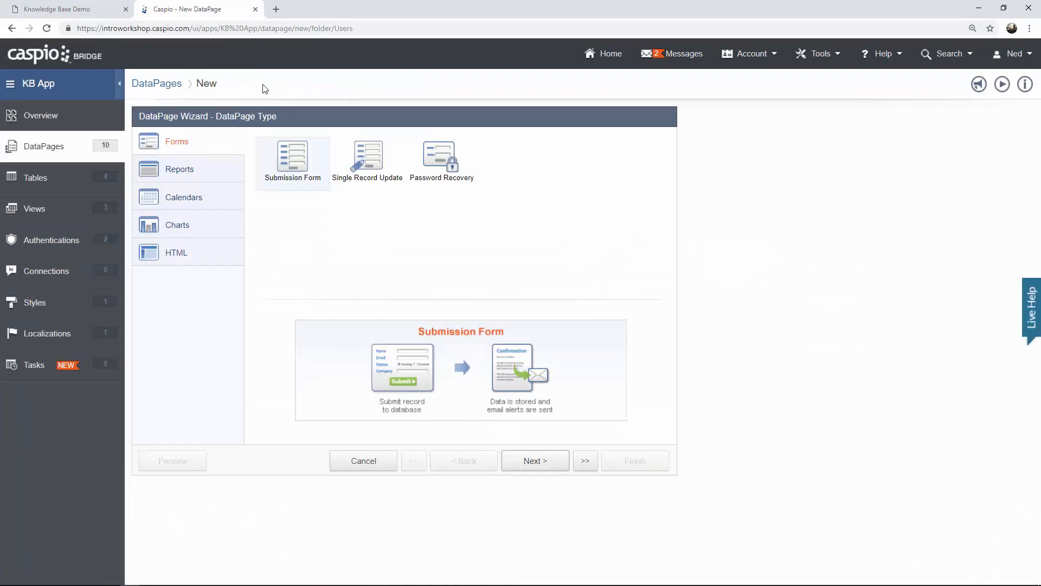
Choose a Details report as the new DataPage type.
left_click(224, 169)
left_click(514, 161)
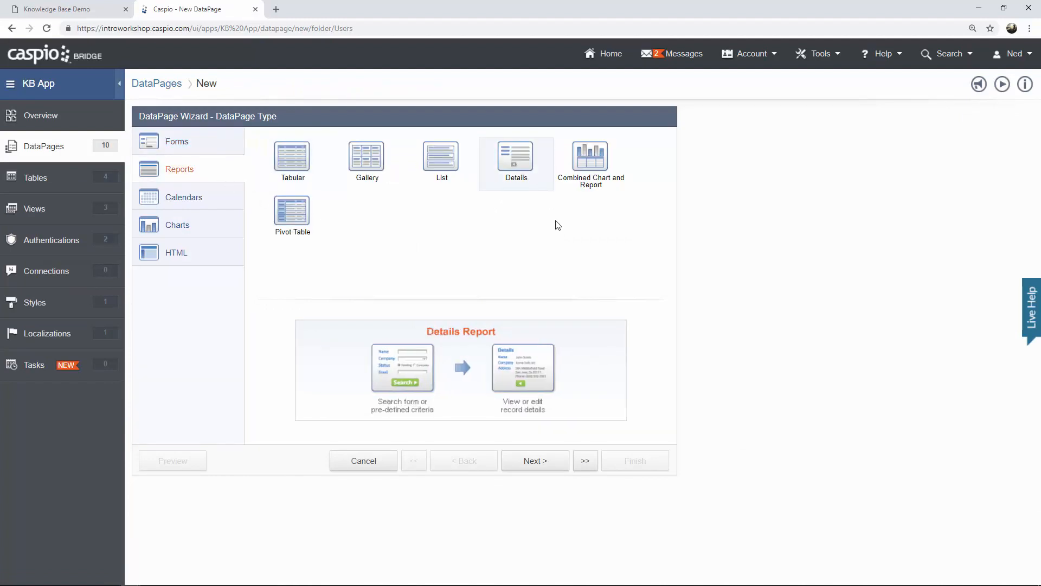
left_click(535, 461)
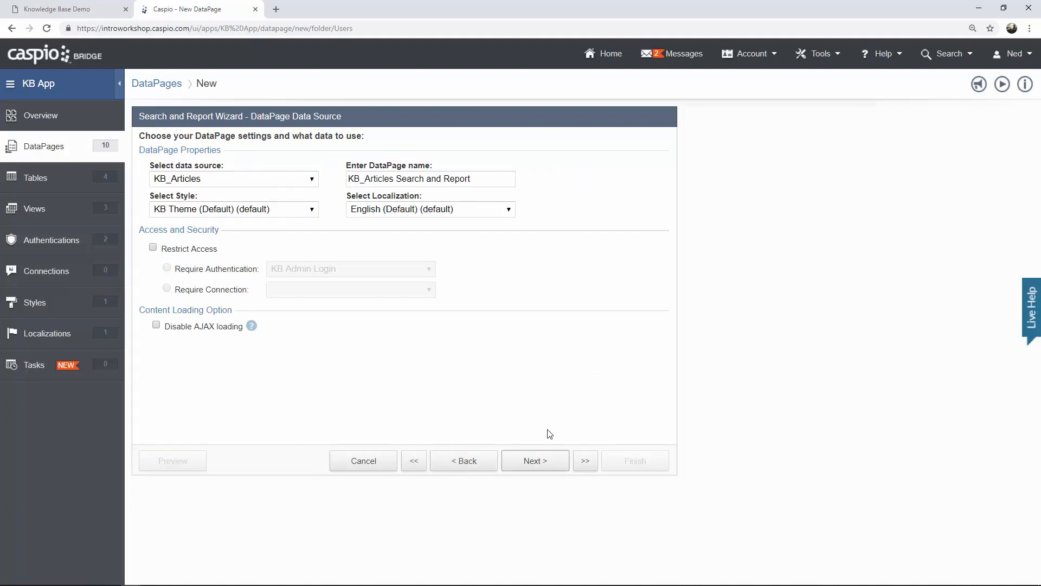
Name the DataPage 'User Dashboard' and restrict its access to KB User Login.
left_click(480, 184)
left_click_drag(480, 184, 321, 186)
type("User Dashboard")
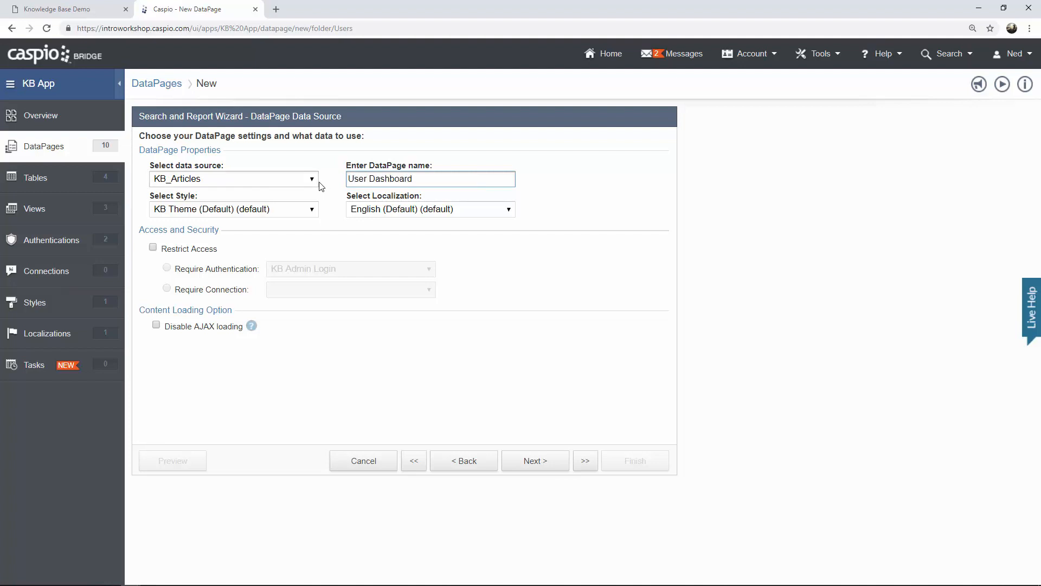
left_click(187, 253)
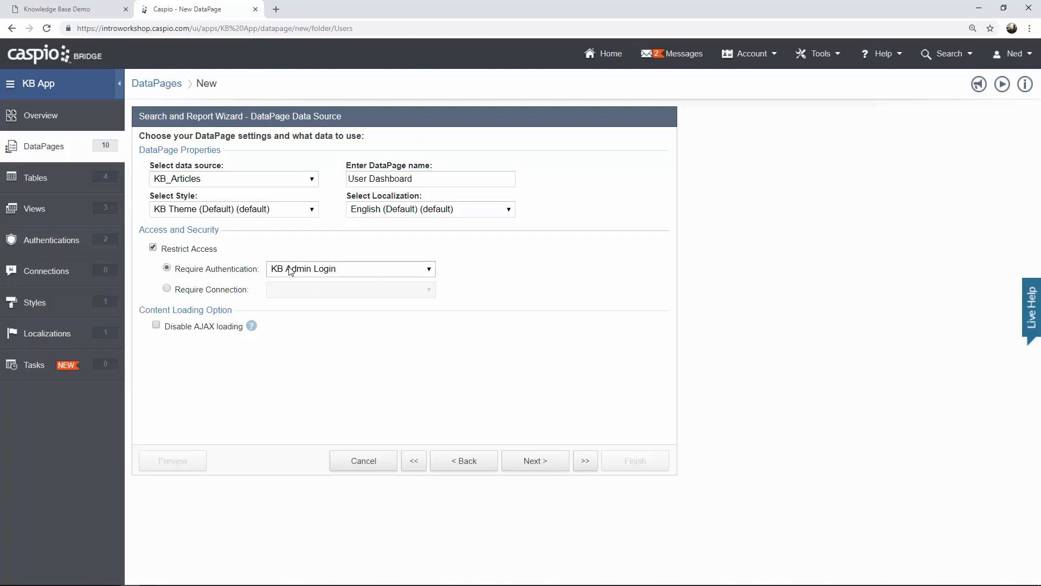
left_click(325, 269)
left_click(320, 305)
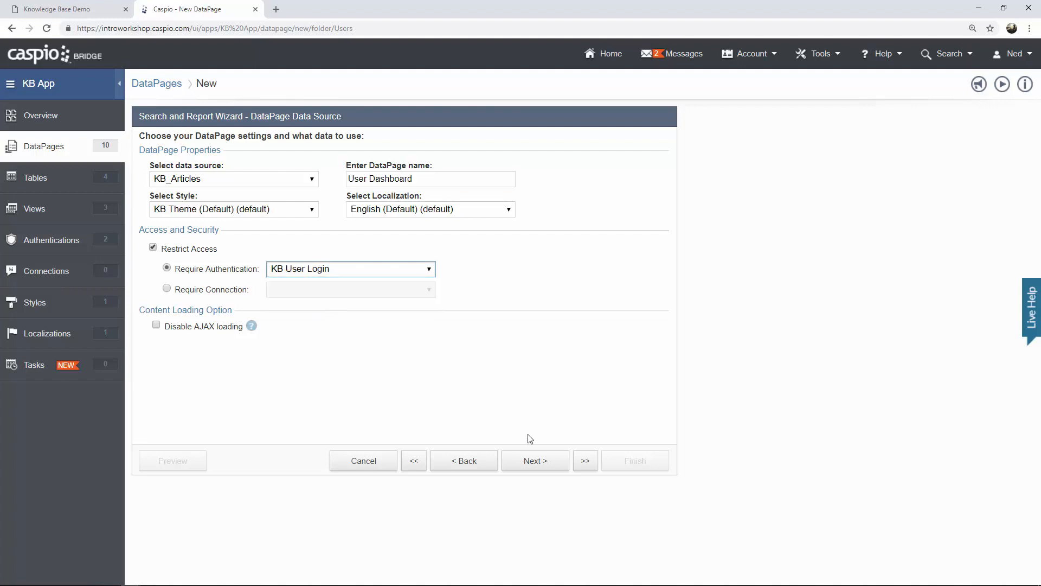
left_click(539, 462)
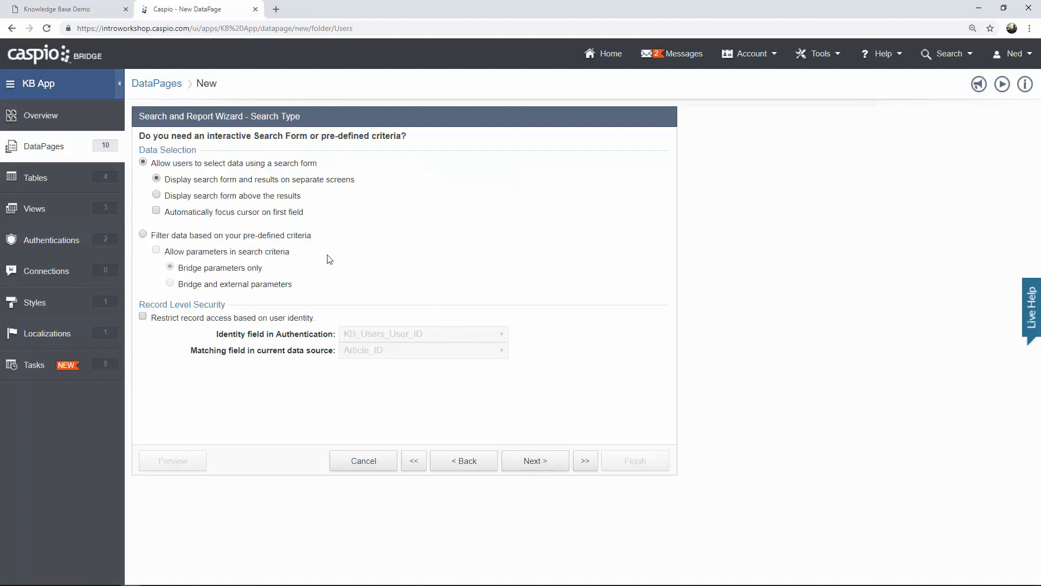
Filter by pre-defined criteria with no filtering fields, and show only Count on the details page.
left_click(268, 237)
left_click(551, 464)
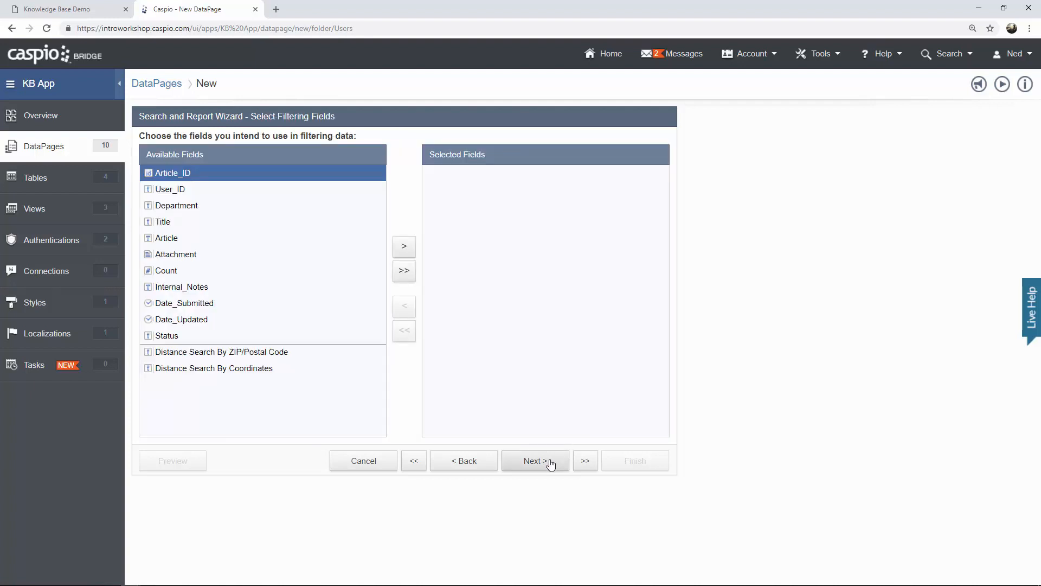
left_click(551, 465)
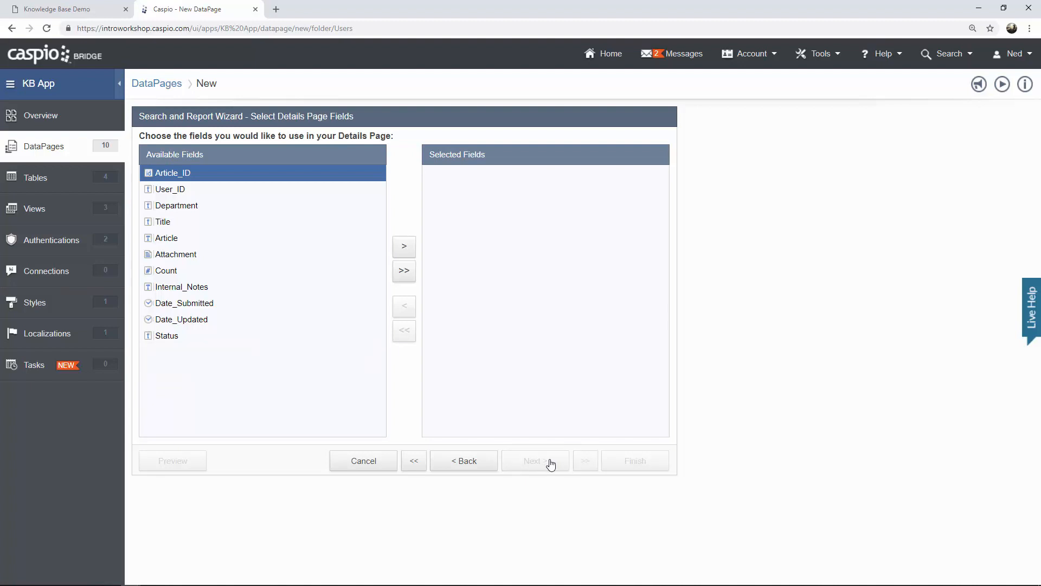
left_click(176, 274)
left_click(404, 253)
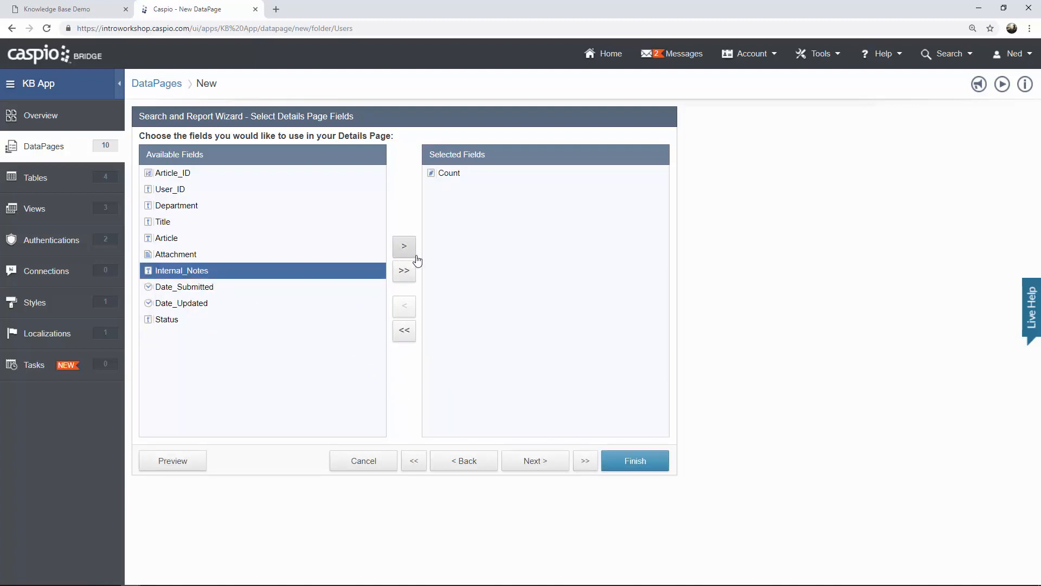
left_click(542, 463)
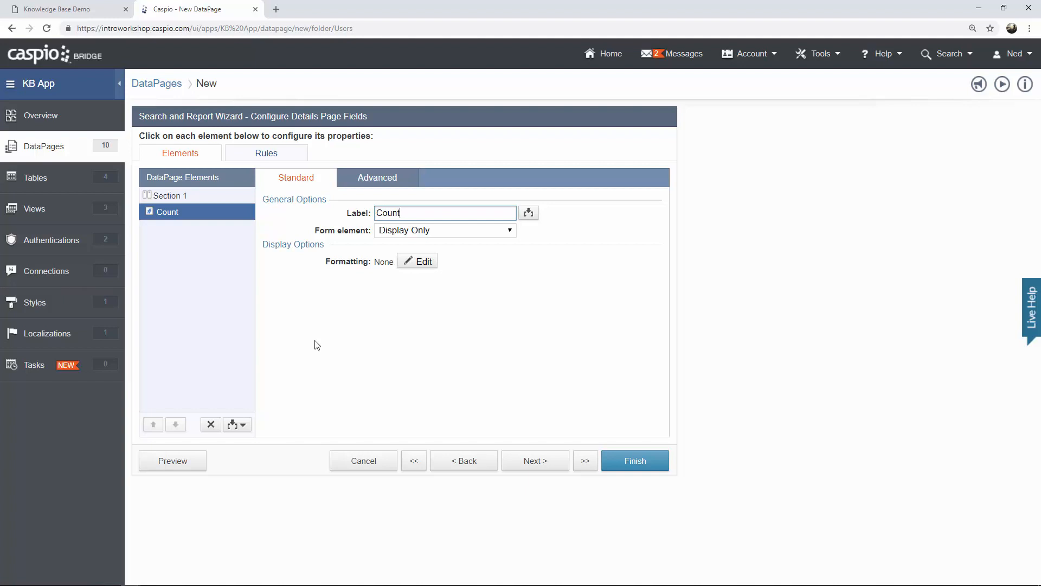
Add HTML Block 1 above Count with the HTML editor disabled, then view the Knowledge Base dashboard.
left_click(241, 424)
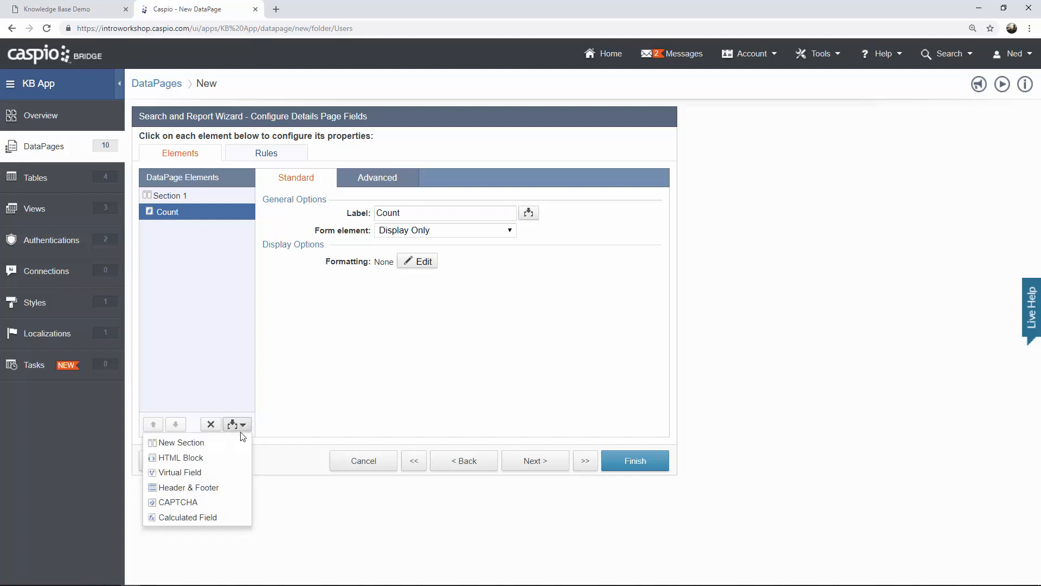
left_click(230, 456)
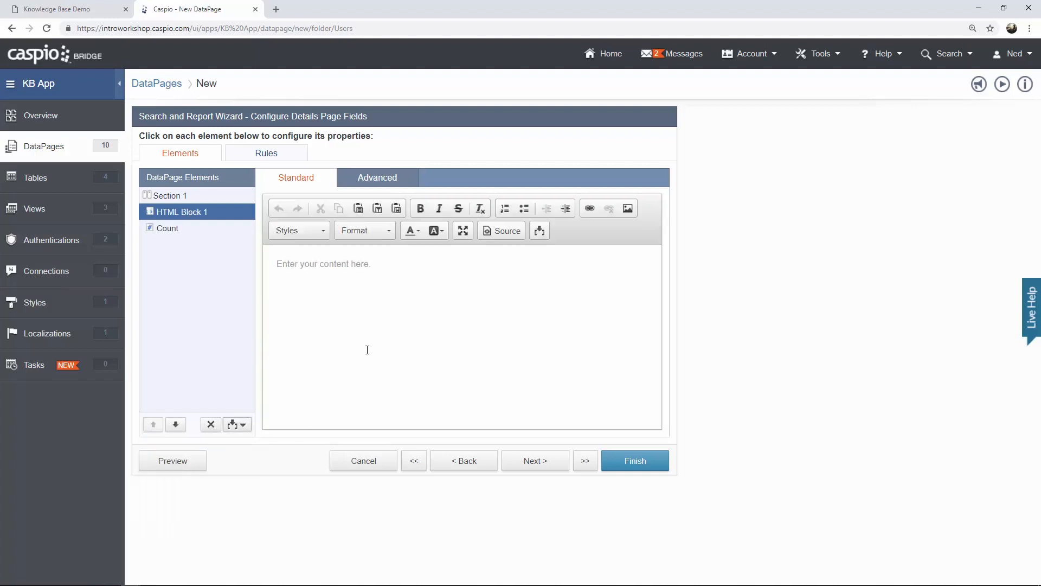
left_click(387, 183)
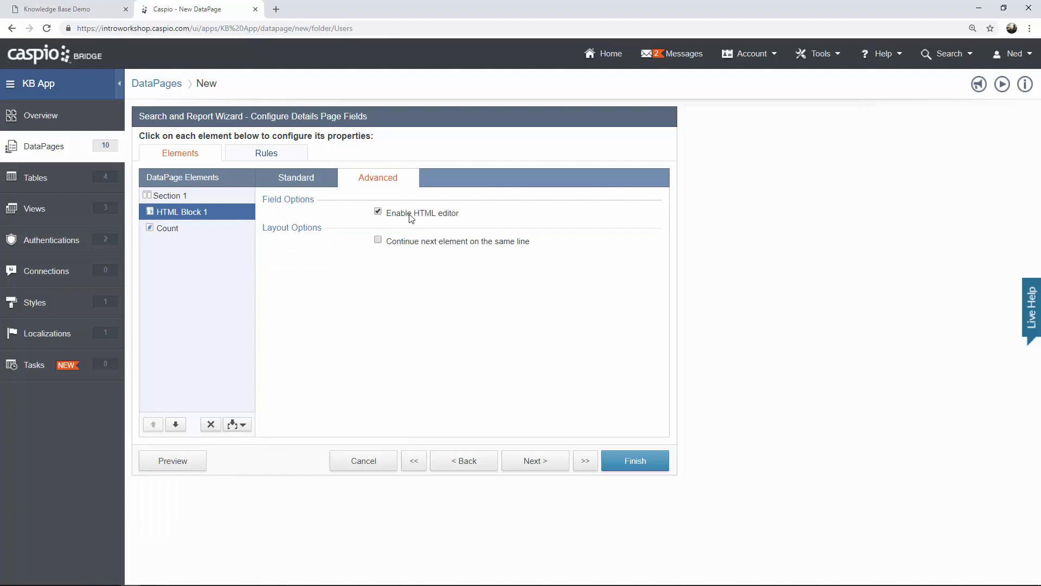
left_click(296, 184)
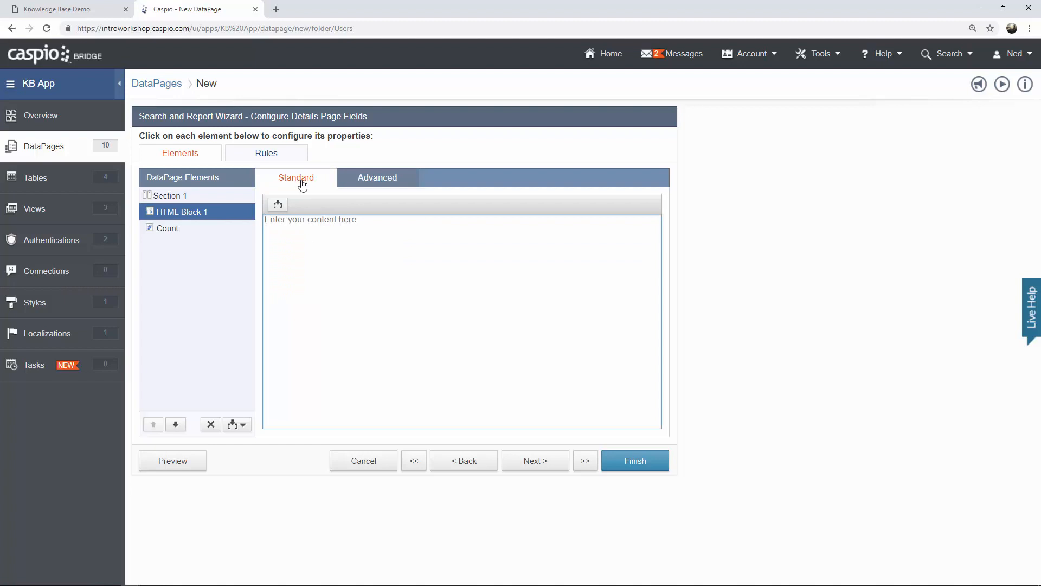
left_click(76, 14)
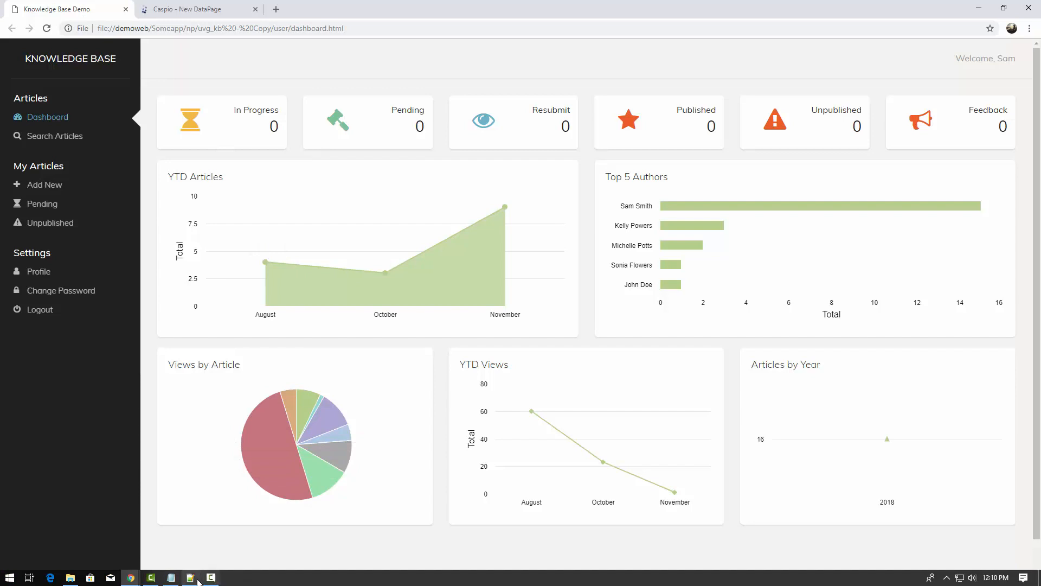
Copy the status-card markup (lines 149–265) from dashboard.html, then return to the Caspio wizard.
left_click(198, 581)
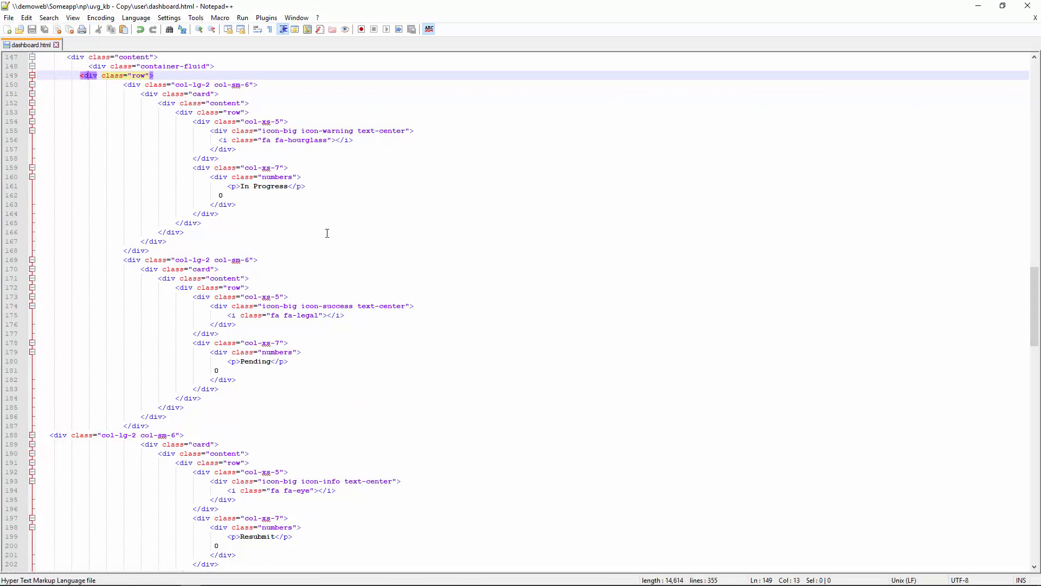
left_click_drag(71, 75, 293, 288)
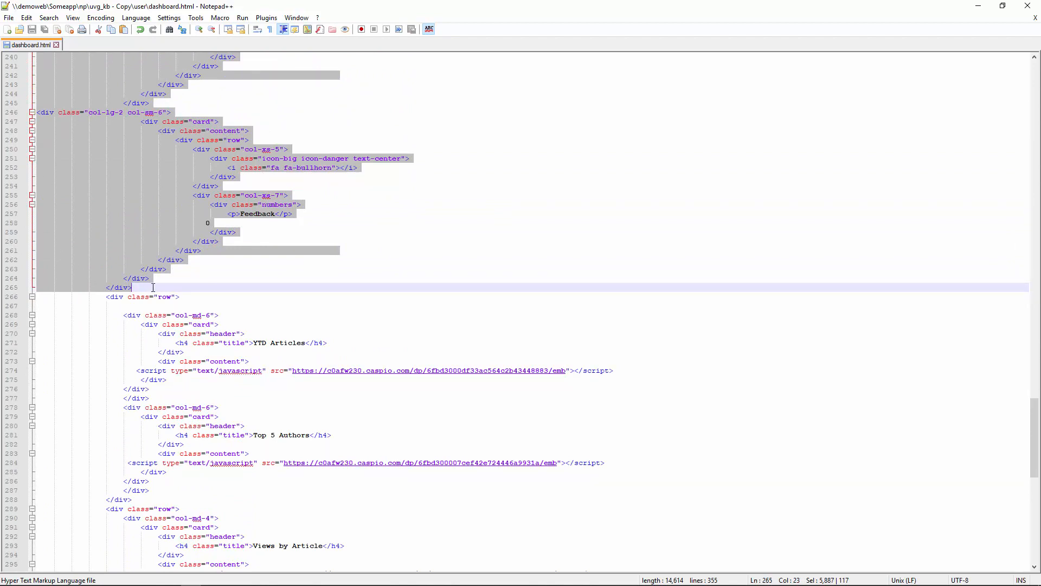
scroll(206, 269, "up", 17)
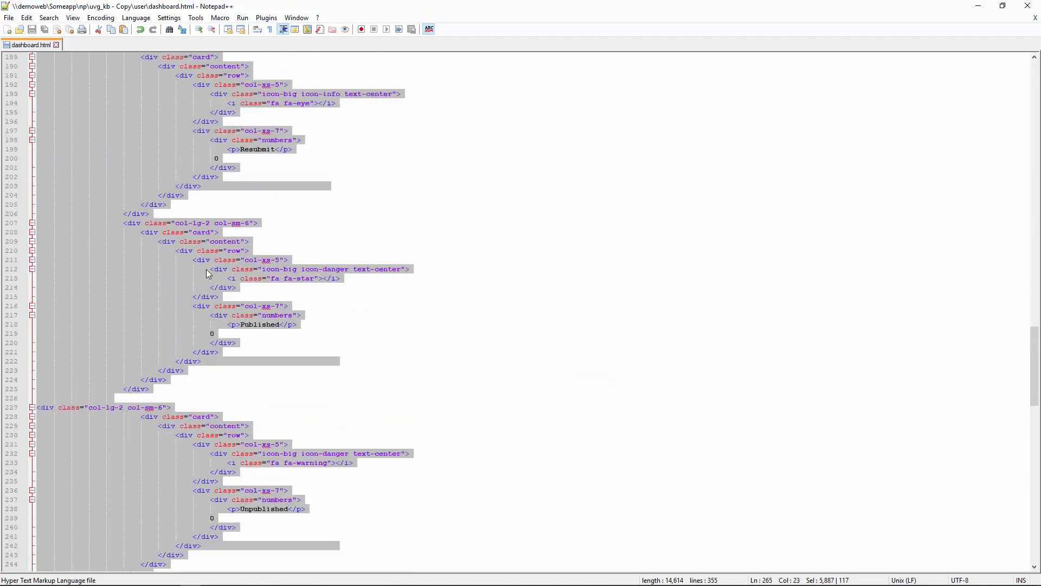
scroll(207, 272, "up", 18)
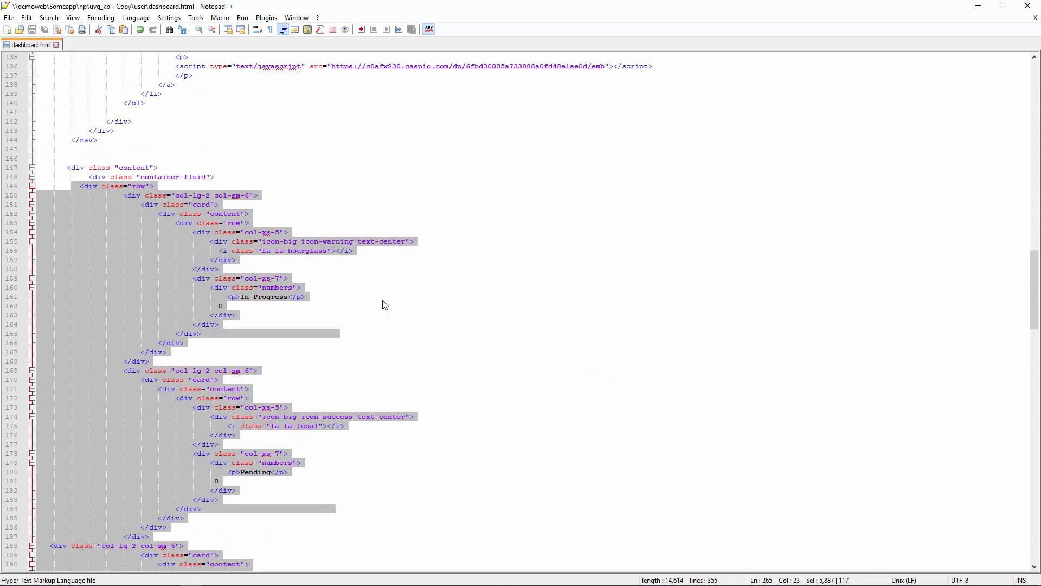
left_click(452, 296)
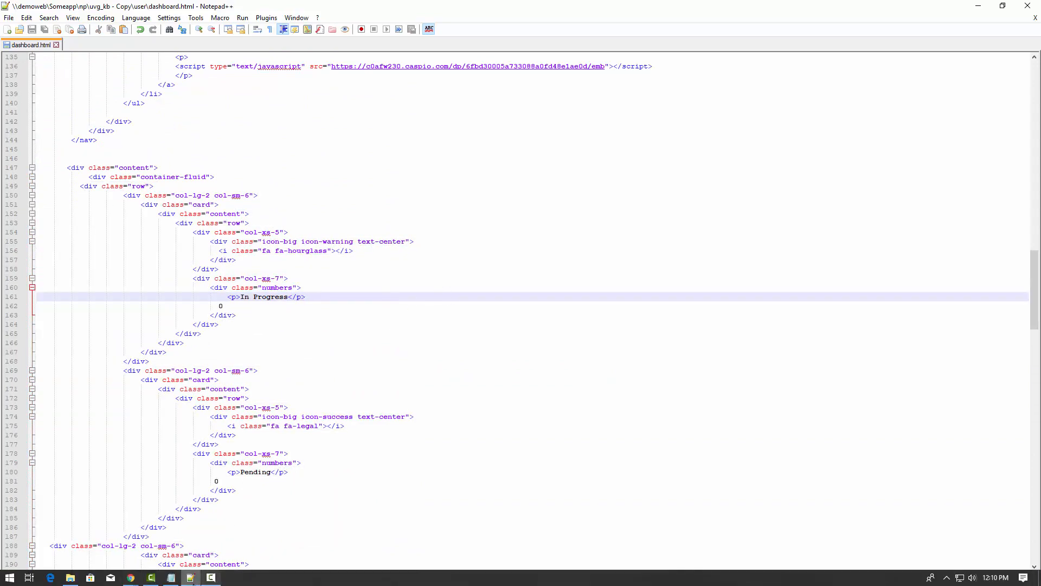
left_click(132, 580)
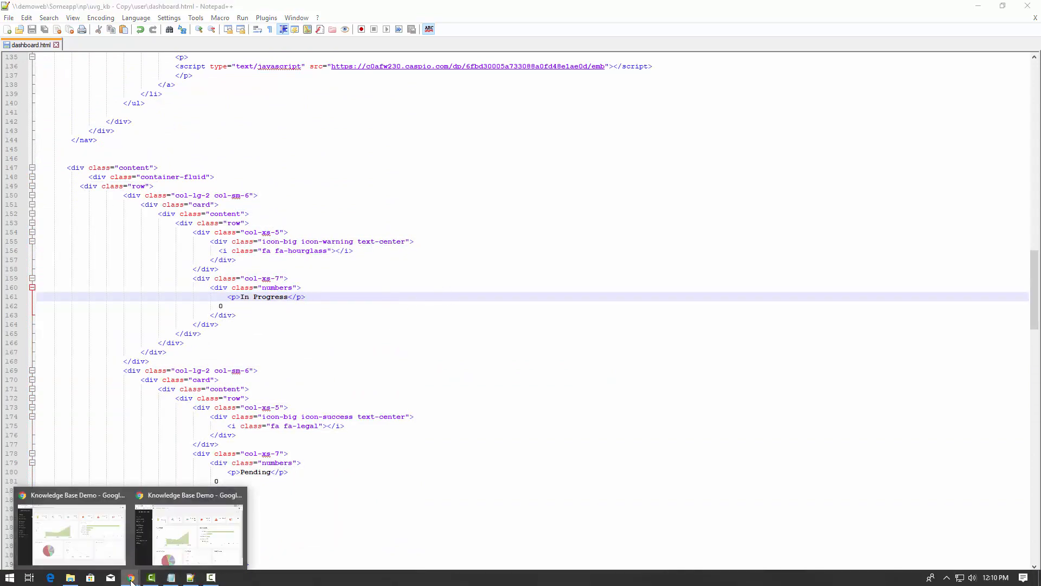
left_click(103, 550)
left_click(220, 11)
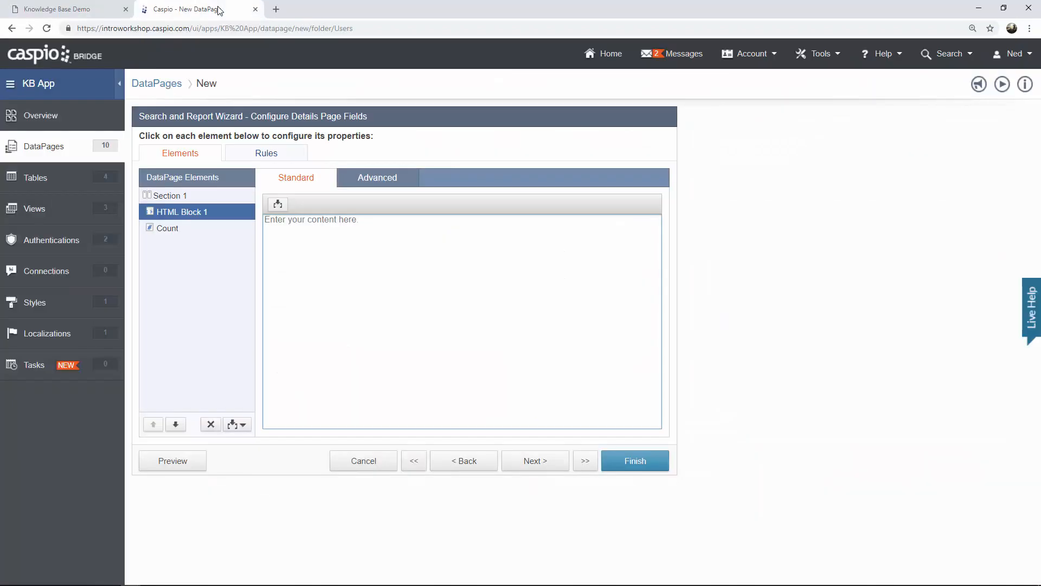
Paste the copied status-card markup, ending with the Feedback card, into HTML Block 1.
left_click(325, 232)
key("ctrl+v")
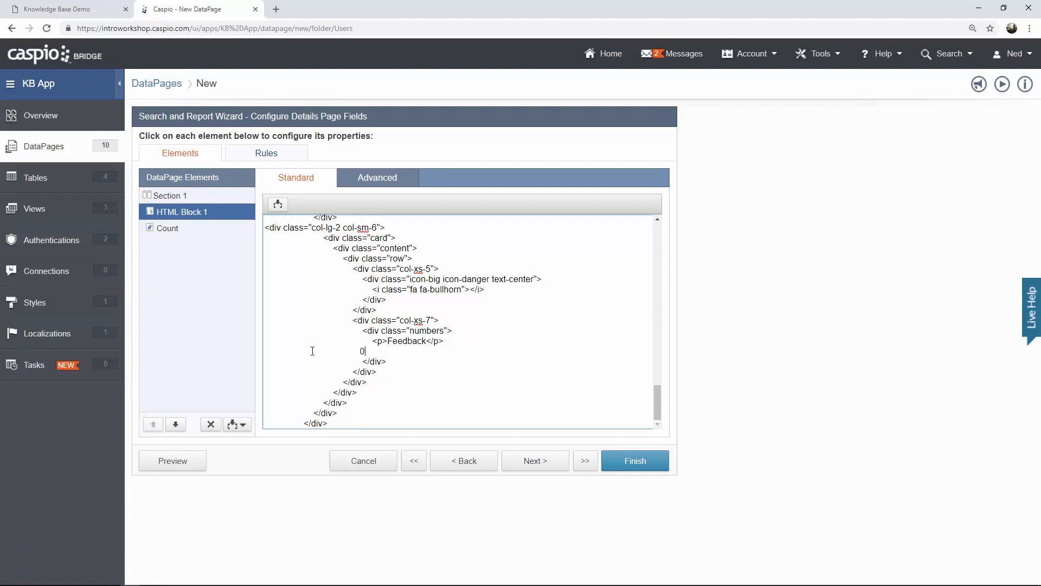
left_click(243, 426)
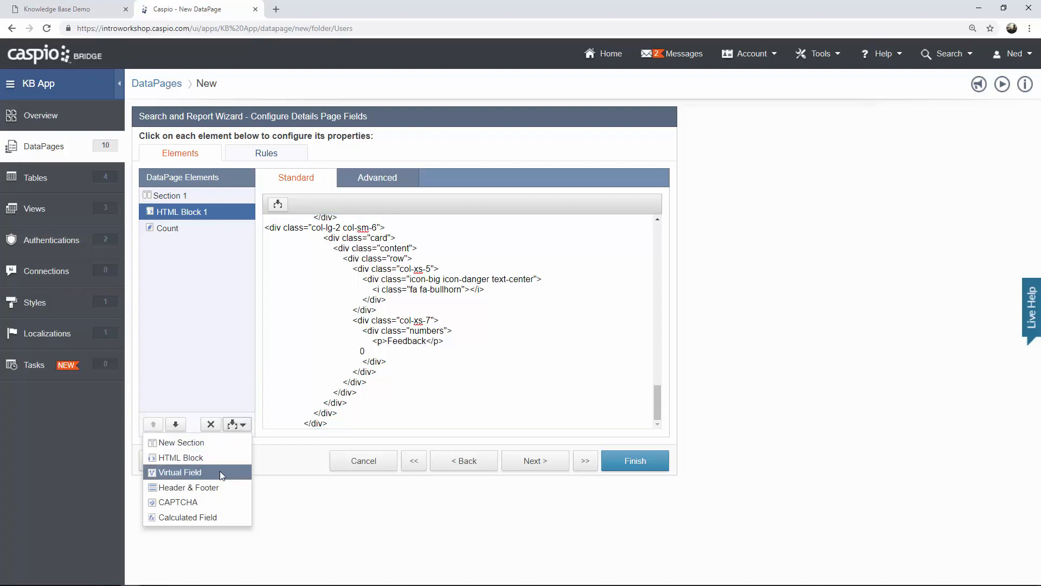
left_click(211, 518)
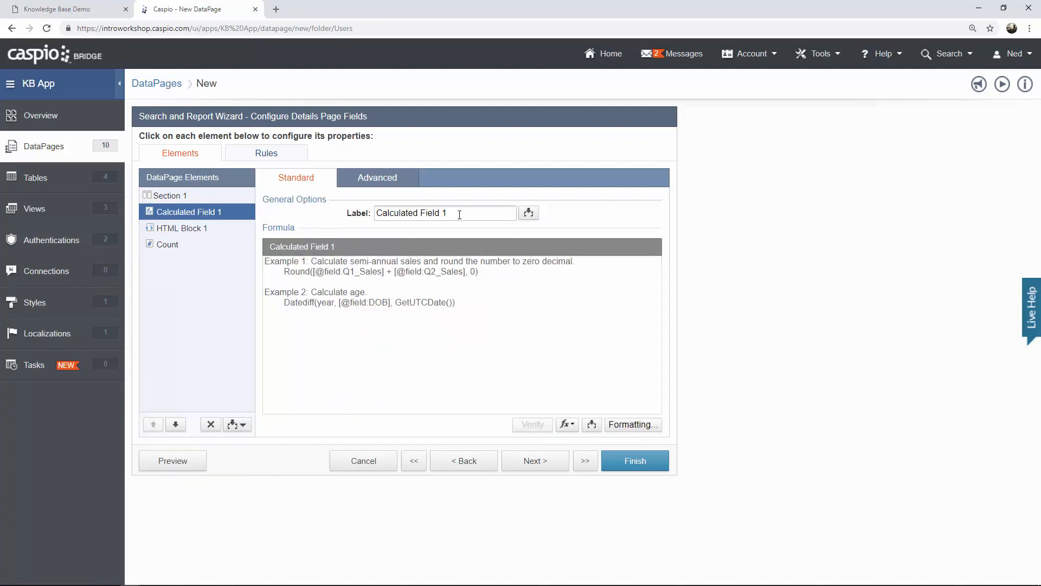
left_click_drag(459, 212, 355, 213)
type("In Progress")
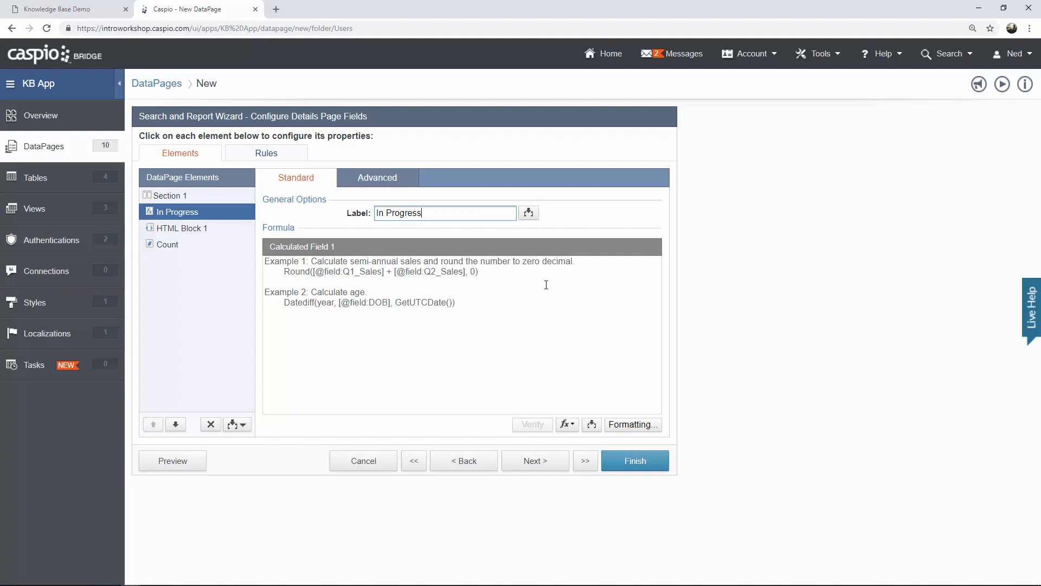
key("alt+Tab")
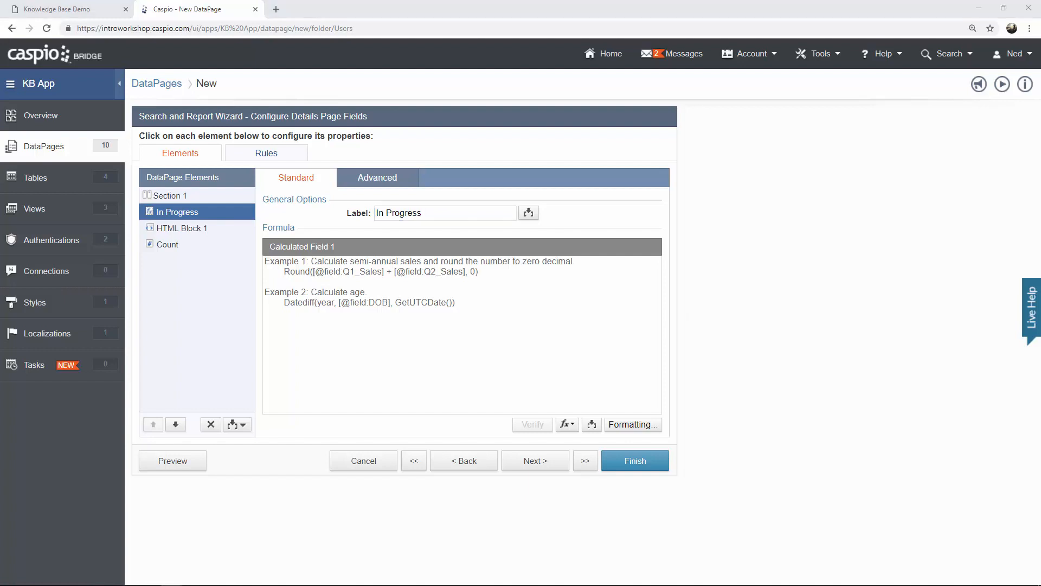
left_click(465, 311)
type("IsNull((SELECT COUNT (Article_ID) FROM KB_Articles  WHERE User_ID = '[@authfield:KB_Users_User_ID]' AND status='In Progress'),0)")
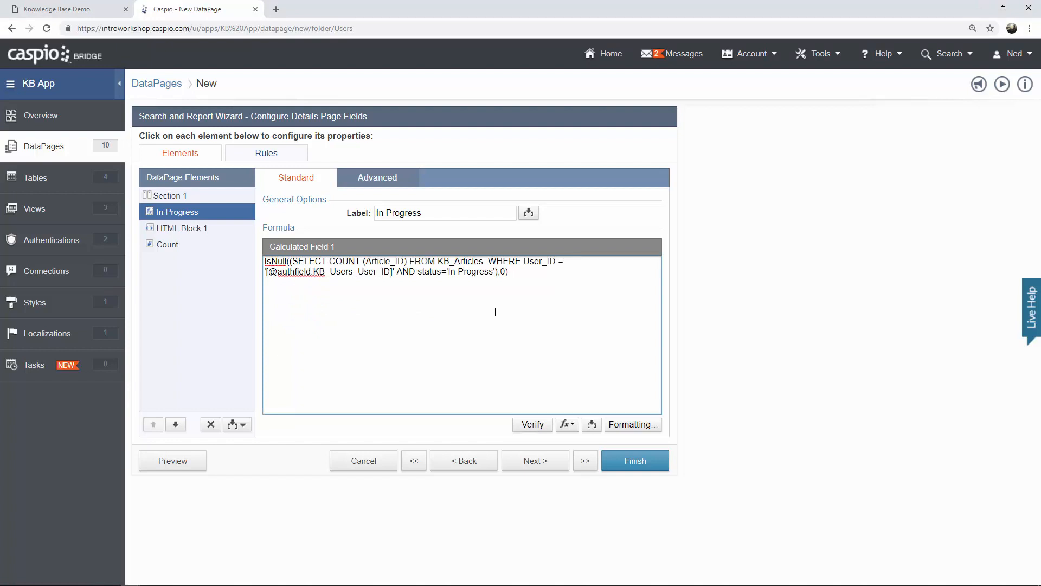
double_click(341, 261)
left_click_drag(365, 262, 483, 262)
left_click_drag(288, 271, 412, 273)
left_click(358, 272)
left_click_drag(449, 272, 495, 272)
left_click(498, 284)
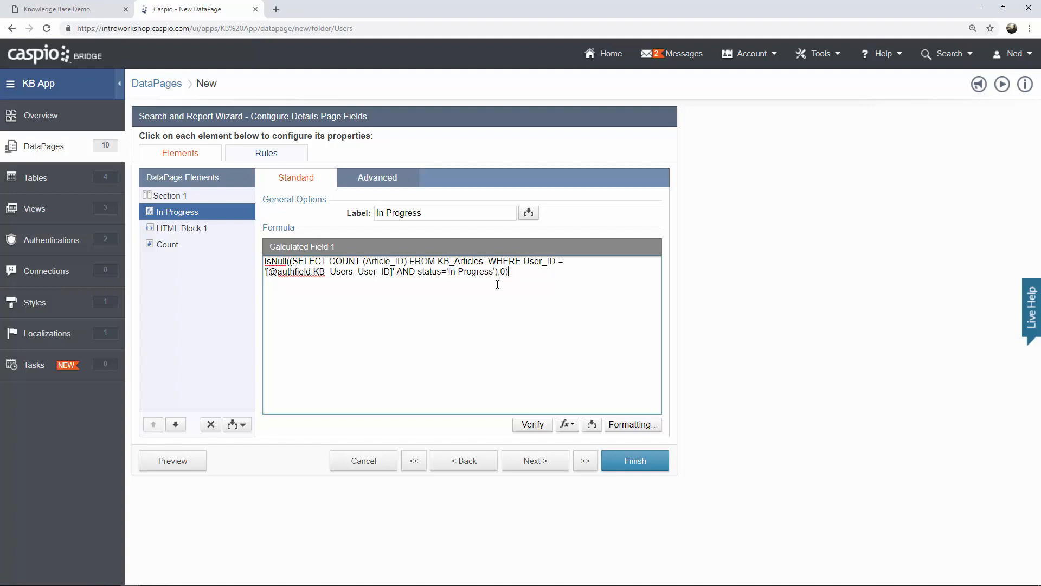
Preview the User Dashboard to check In Progress shows 0, then return to the wizard.
left_click(185, 465)
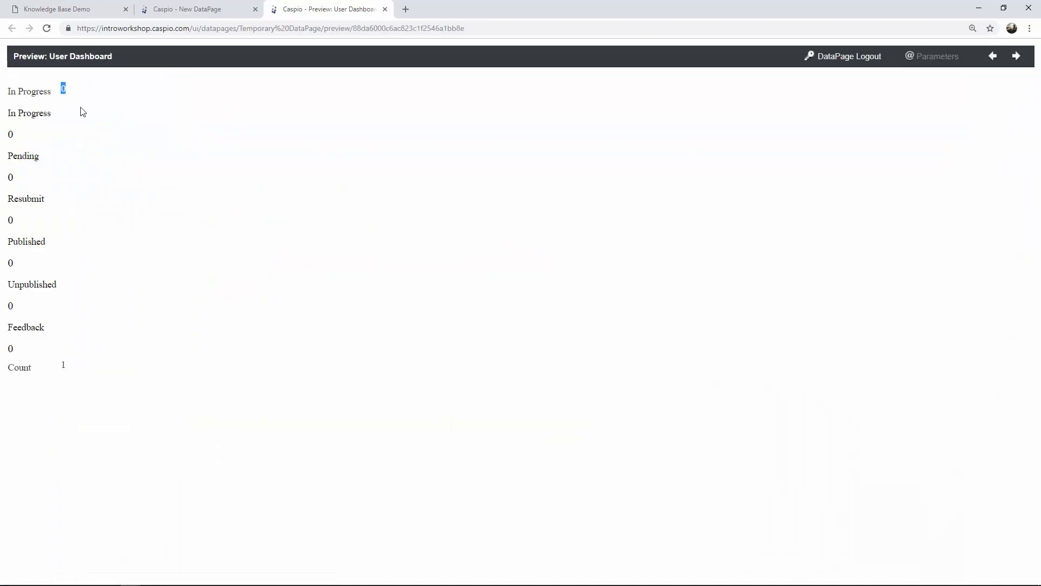
double_click(64, 87)
left_click(64, 88)
left_click(208, 12)
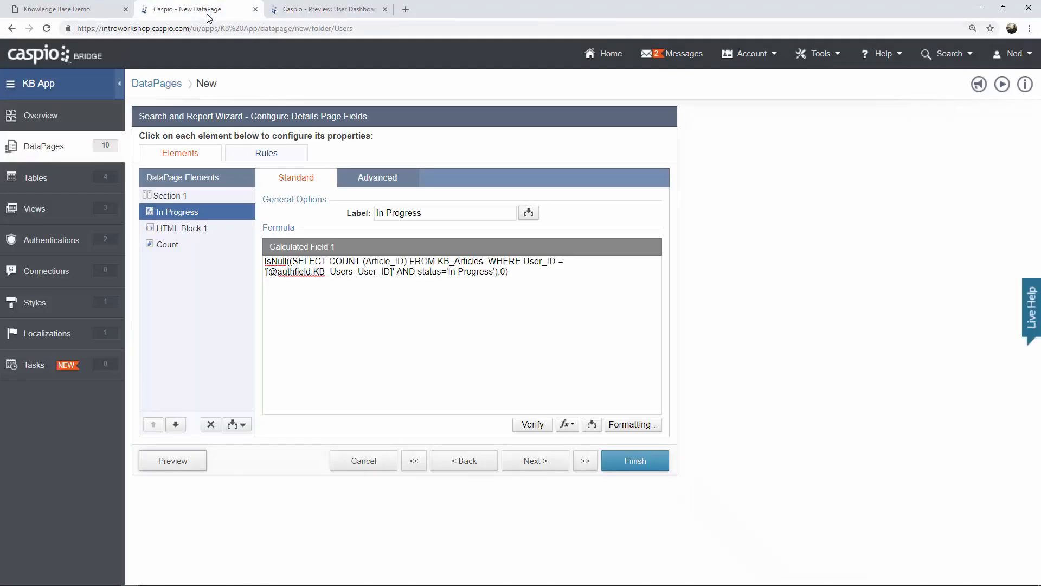
Add a calculated field labelled 'Submitted for Review' counting the user's articles with that status.
left_click(234, 425)
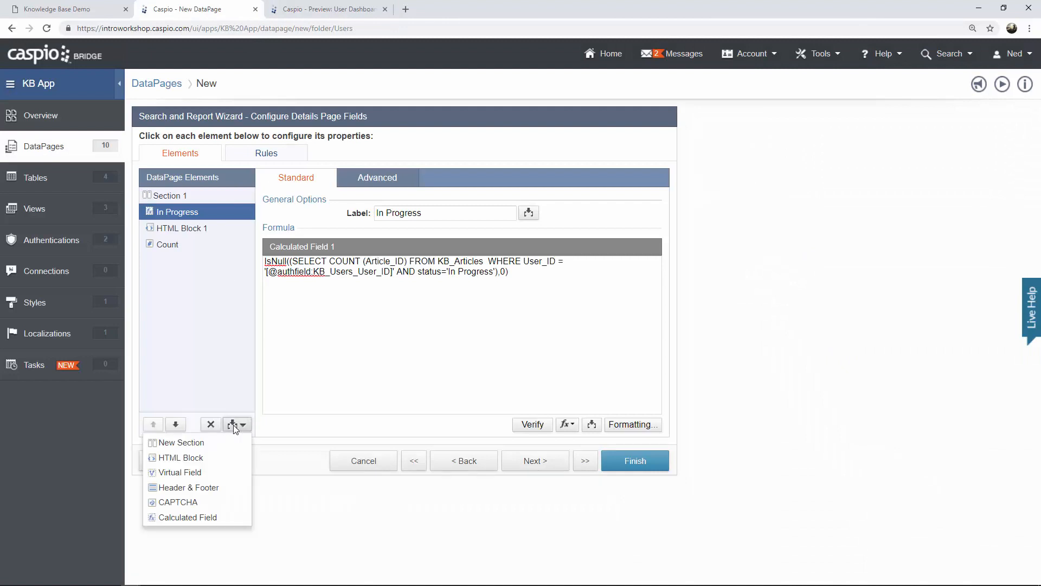
left_click(234, 515)
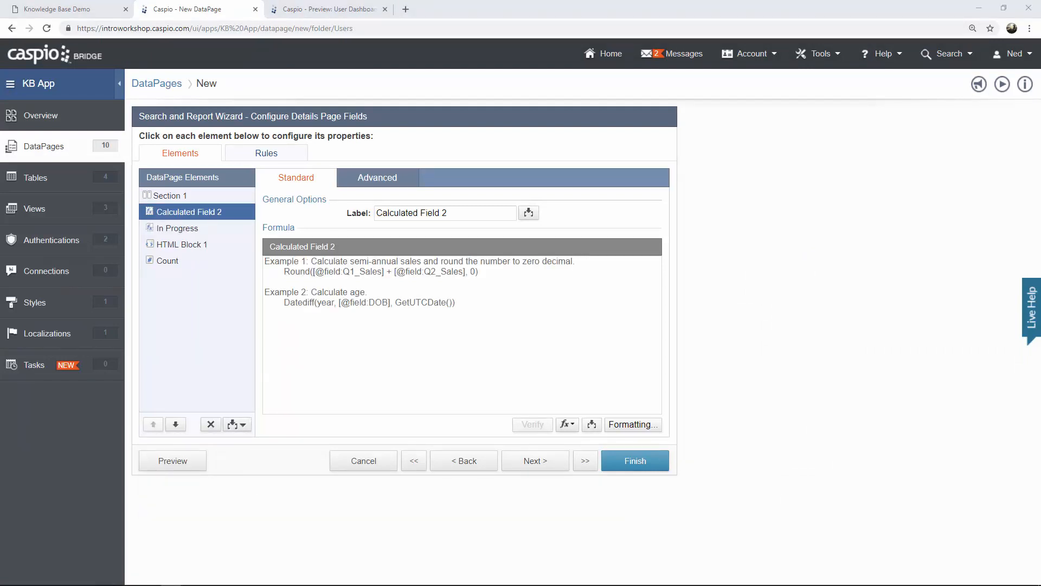
left_click(630, 378)
type("IsNull((SELECT COUNT (Article_ID) FROM KB_Articles  WHERE User_ID = '[@authfield:KB_Users_User_ID]' AND status='Submitted for Review'),0)")
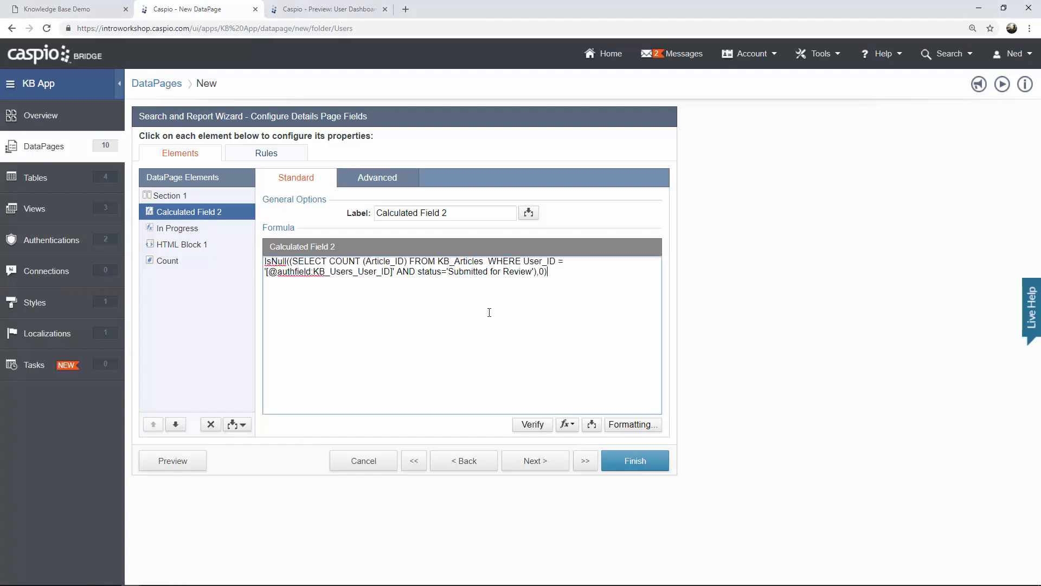
left_click_drag(452, 214, 342, 214)
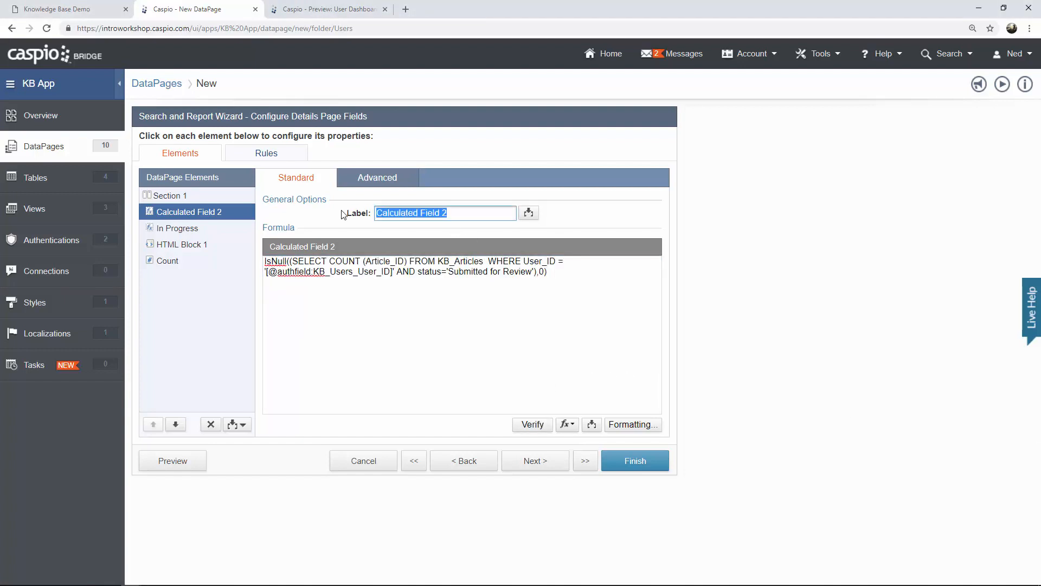
type("Submitted for ")
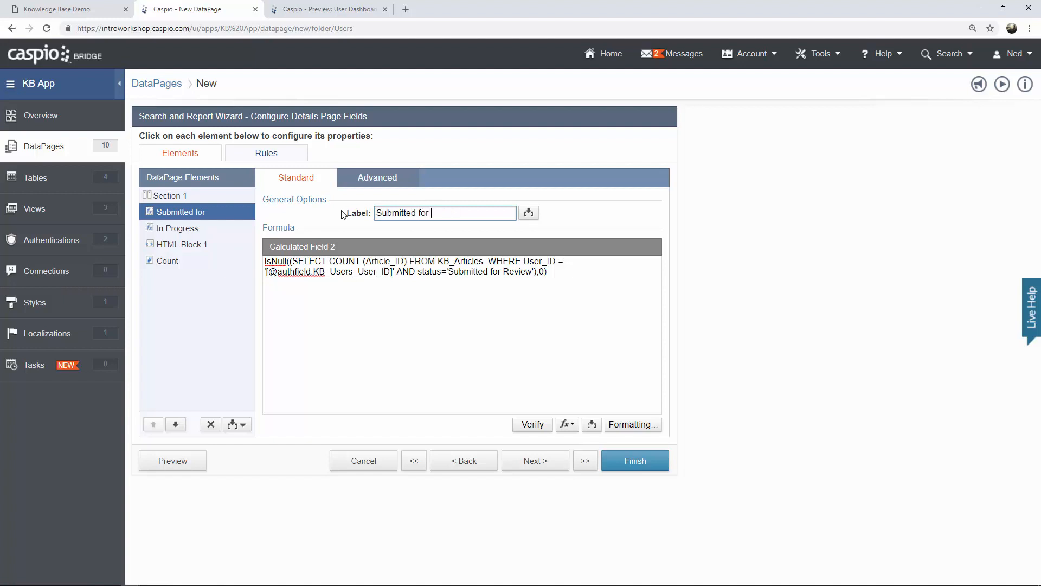
type("Review")
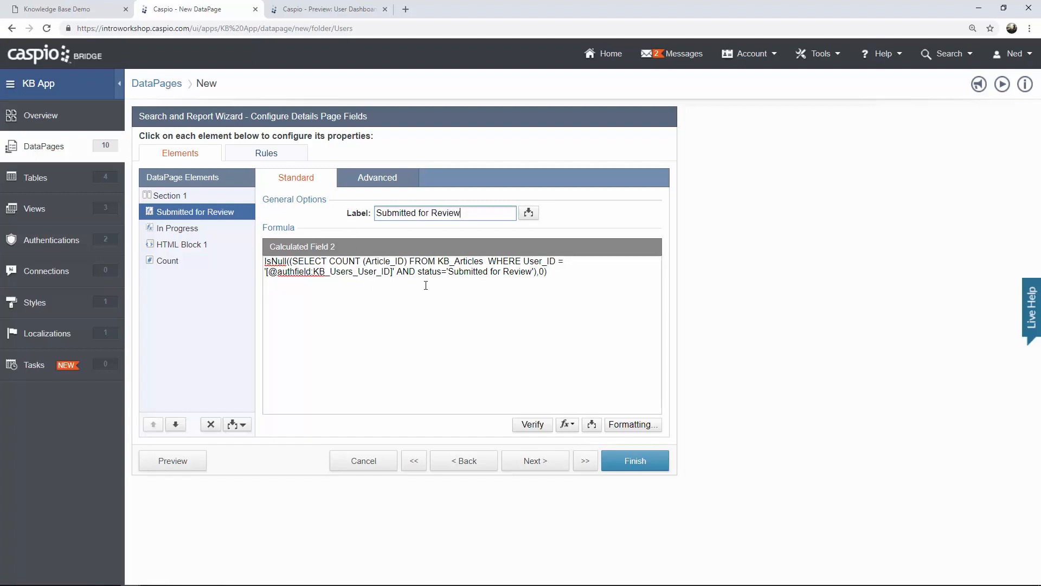
left_click(425, 285)
double_click(429, 271)
left_click(454, 271)
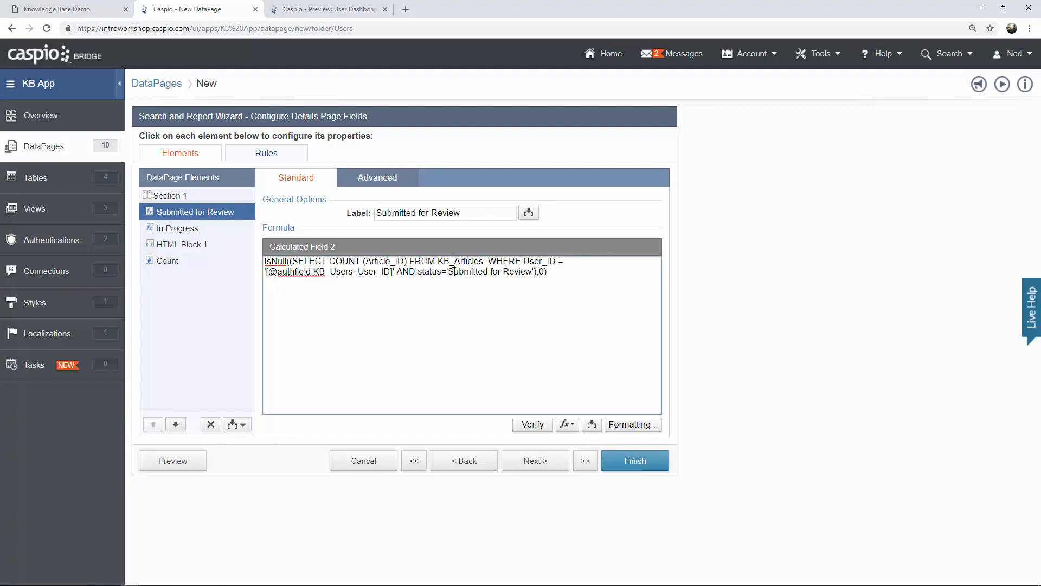
left_click_drag(455, 271, 508, 273)
Add a calculated field labelled 'Published' counting the user's Published articles.
left_click(239, 427)
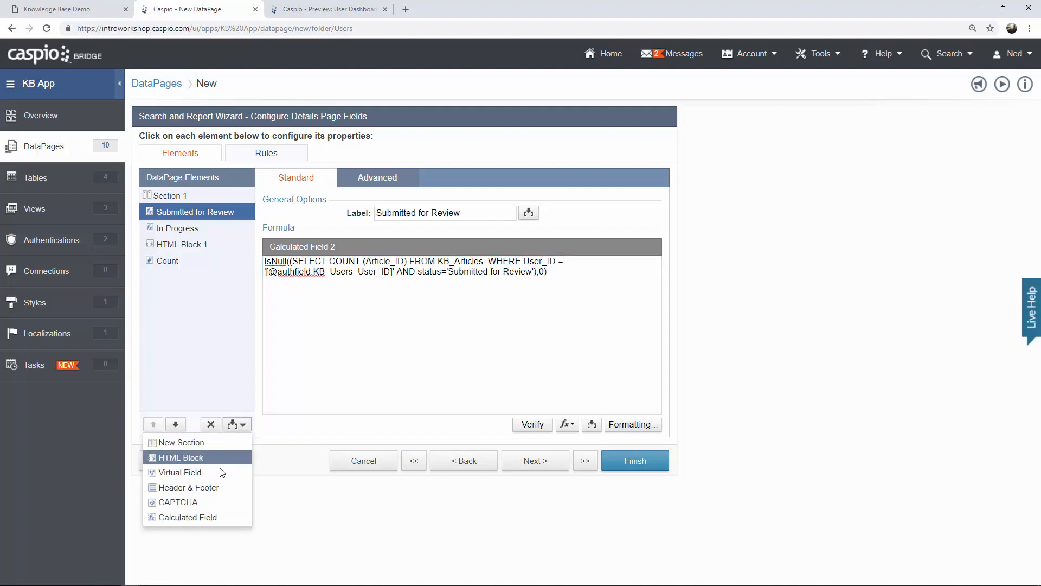
left_click(204, 517)
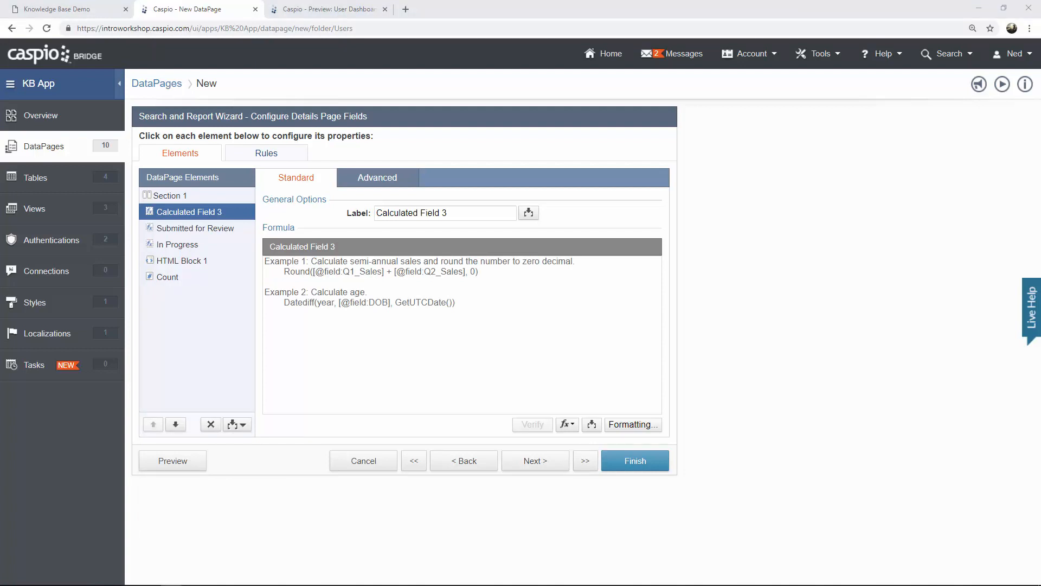
left_click(498, 308)
type("IsNull((SELECT COUNT (Article_ID) FROM KB_Articles WHERE User_ID = '[@authfield:KB_Users_User_ID]' AND status='Published'),0)")
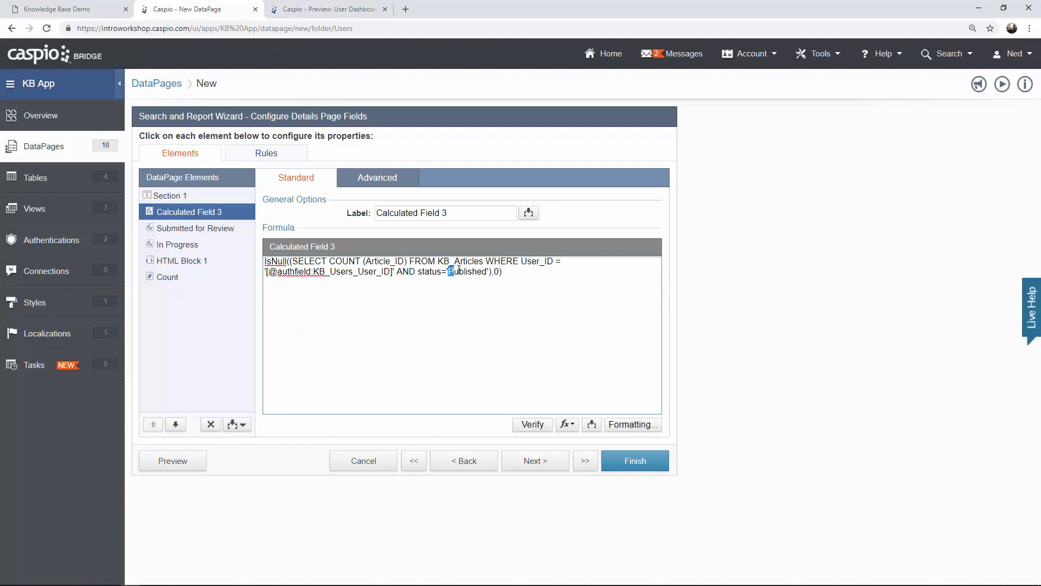
left_click_drag(458, 270, 487, 271)
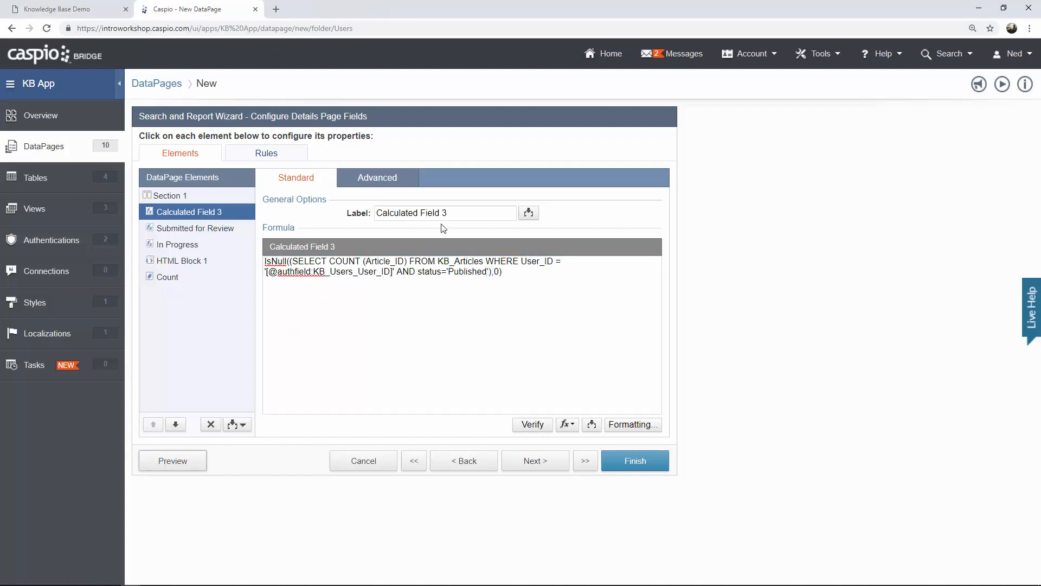
left_click_drag(452, 214, 357, 211)
type("Published")
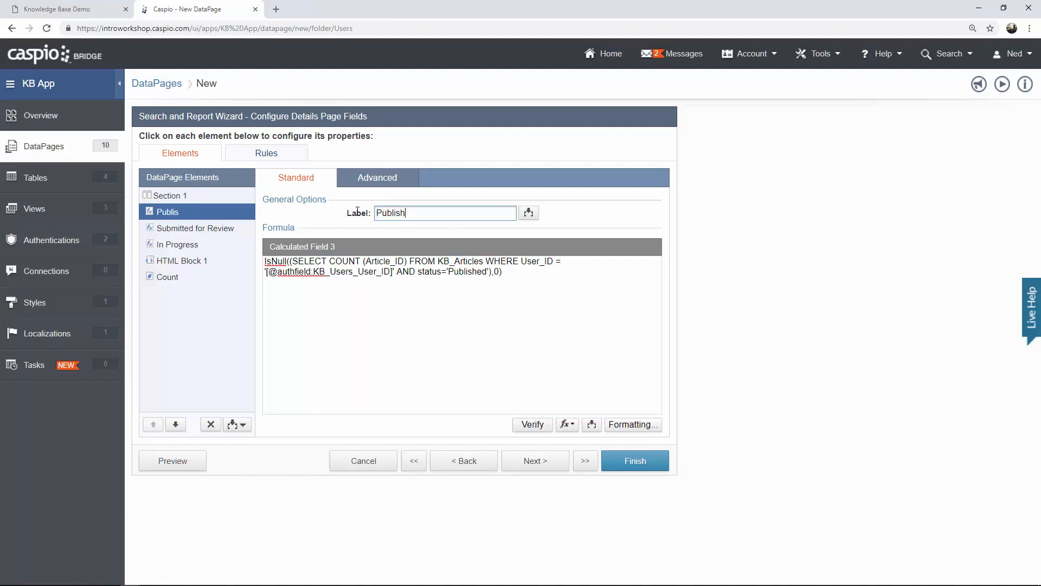
left_click(184, 463)
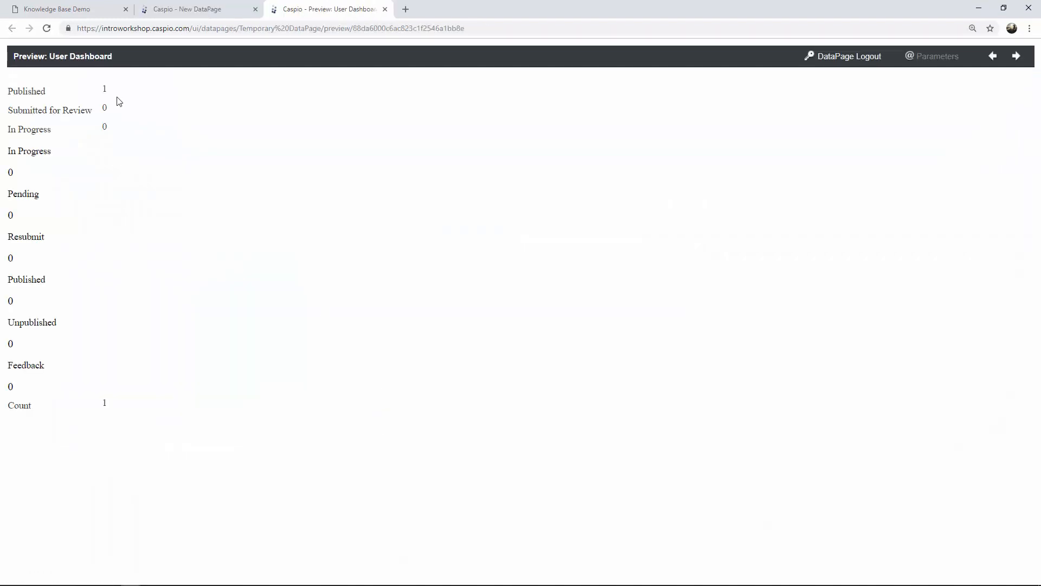
double_click(105, 88)
left_click(152, 103)
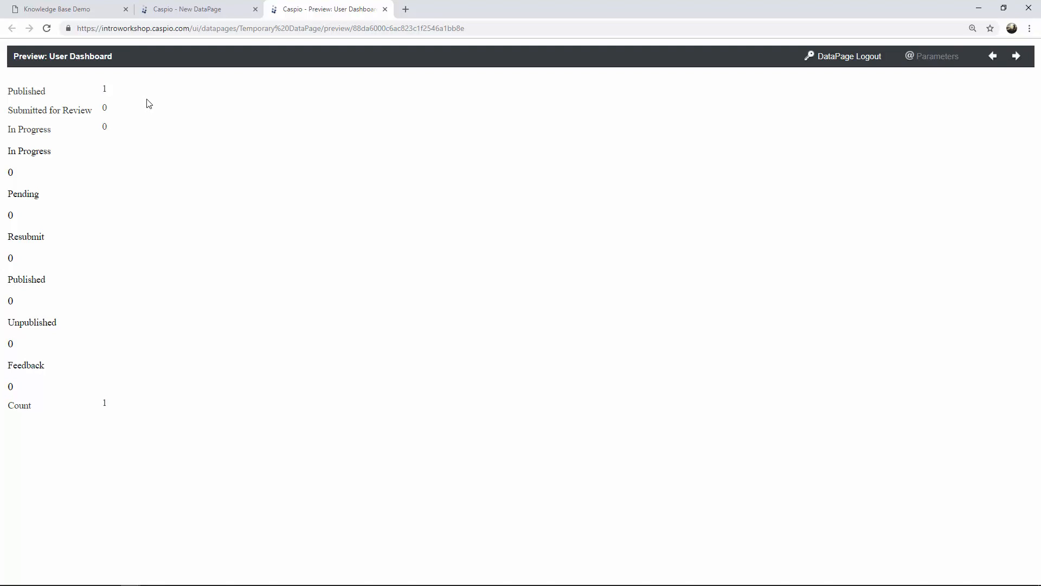
left_click_drag(106, 89, 102, 92)
left_click(111, 91)
left_click(385, 9)
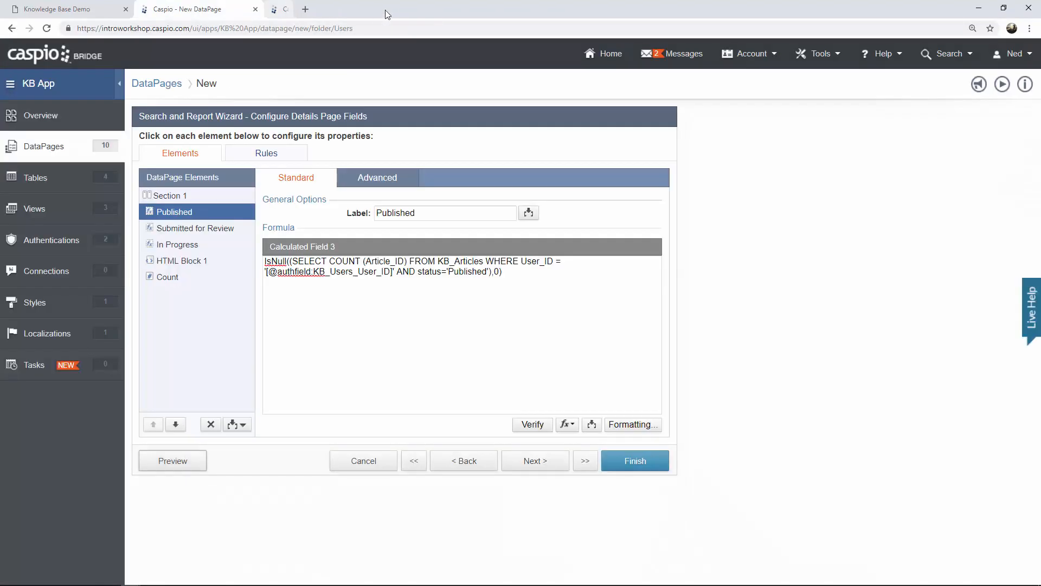
Add a calculated field labelled 'Resubmit for Review' with its count formula.
left_click(242, 424)
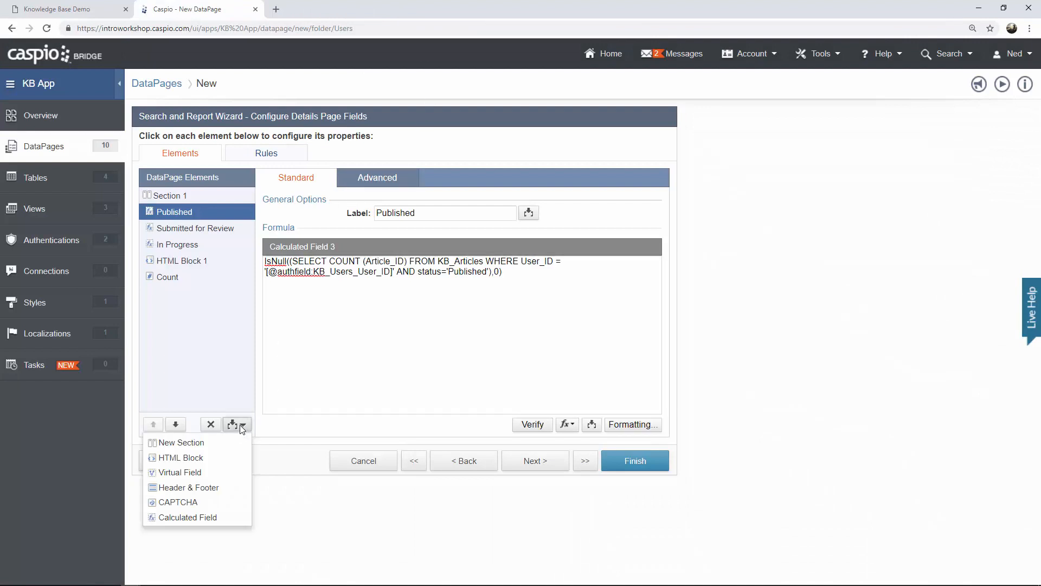
left_click(199, 516)
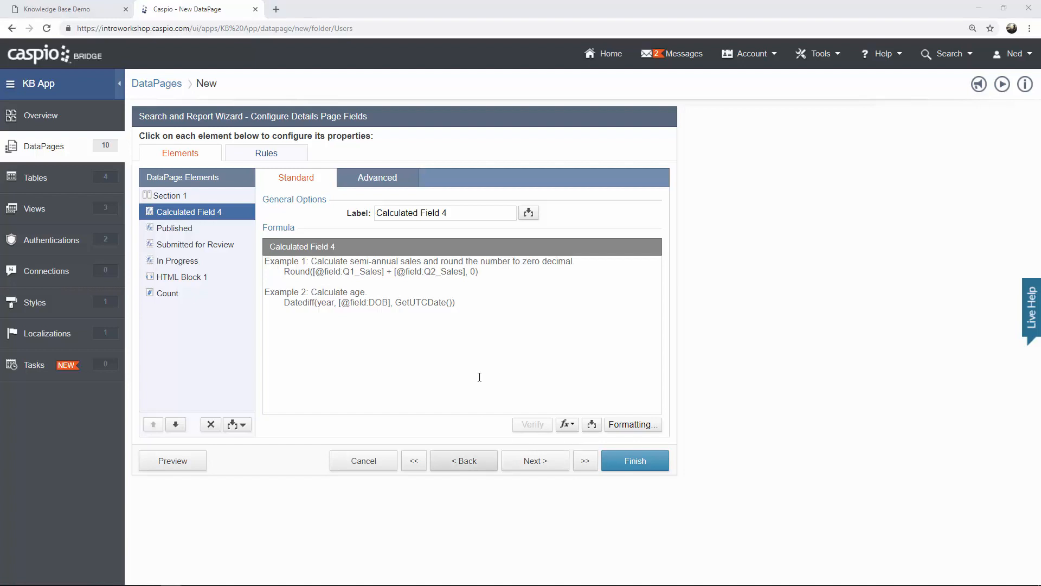
left_click(474, 291)
type("IsNull((SELECT COUNT (Article_ID) FROM KB_Articles  WHERE User_ID = '[@authfield:KB_Users_User_ID]' AND status='Resubmit for Review'),0)")
left_click(455, 213)
left_click_drag(455, 213, 346, 217)
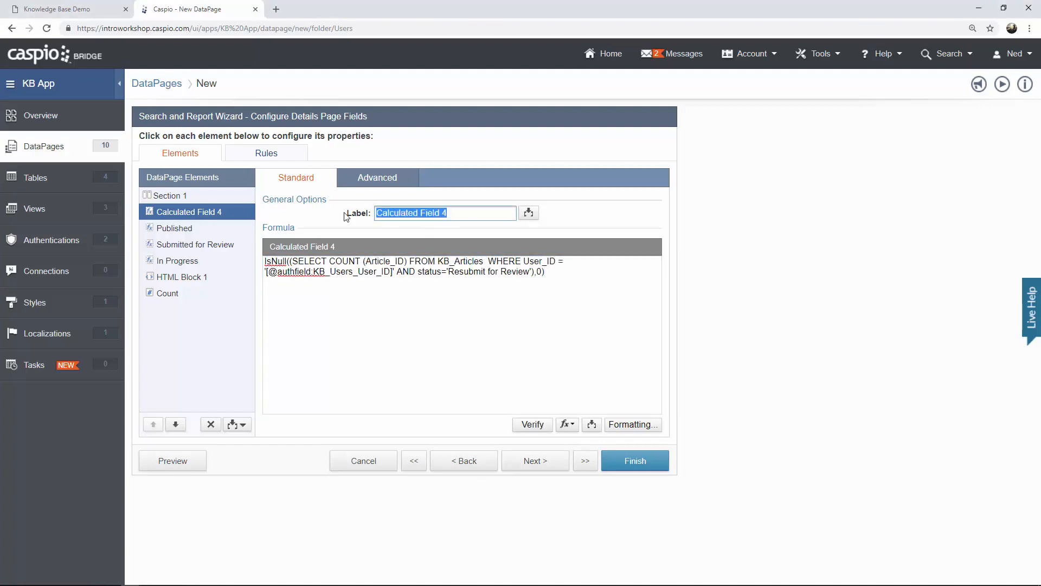
type("Resu")
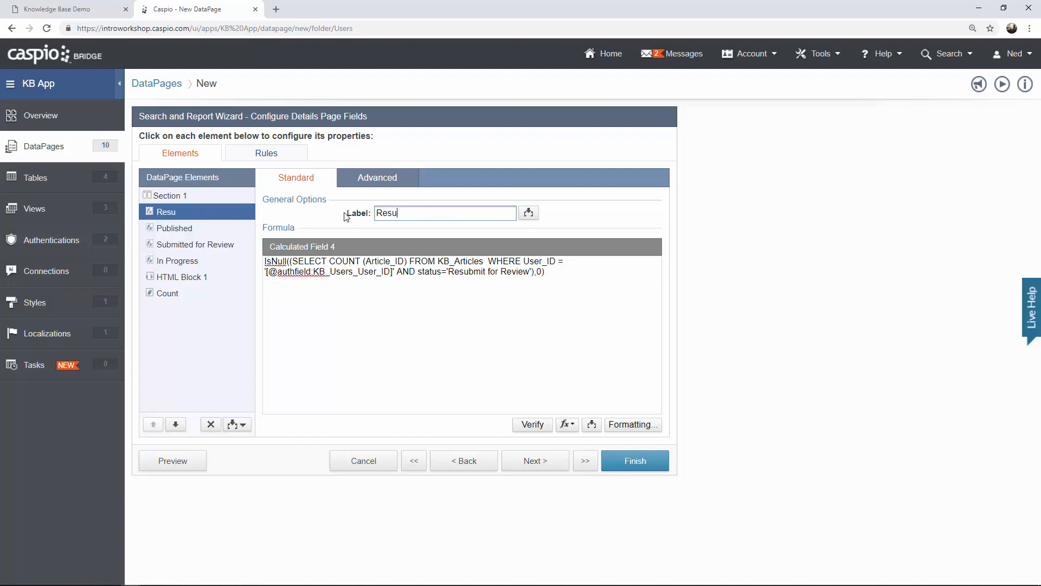
type("bmit for Review")
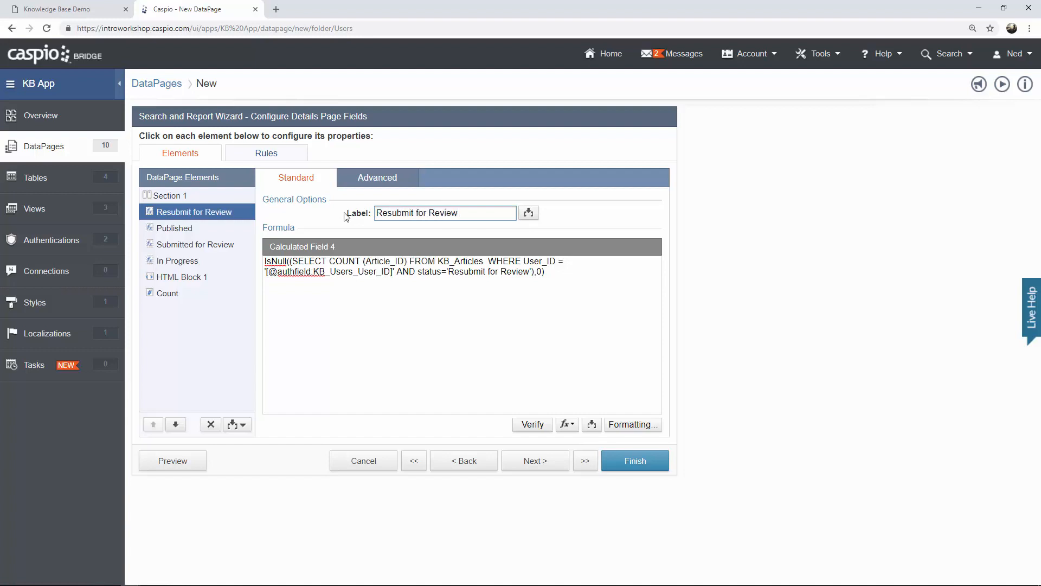
Add a calculated field labelled 'Unpublished' with its count formula.
left_click(243, 424)
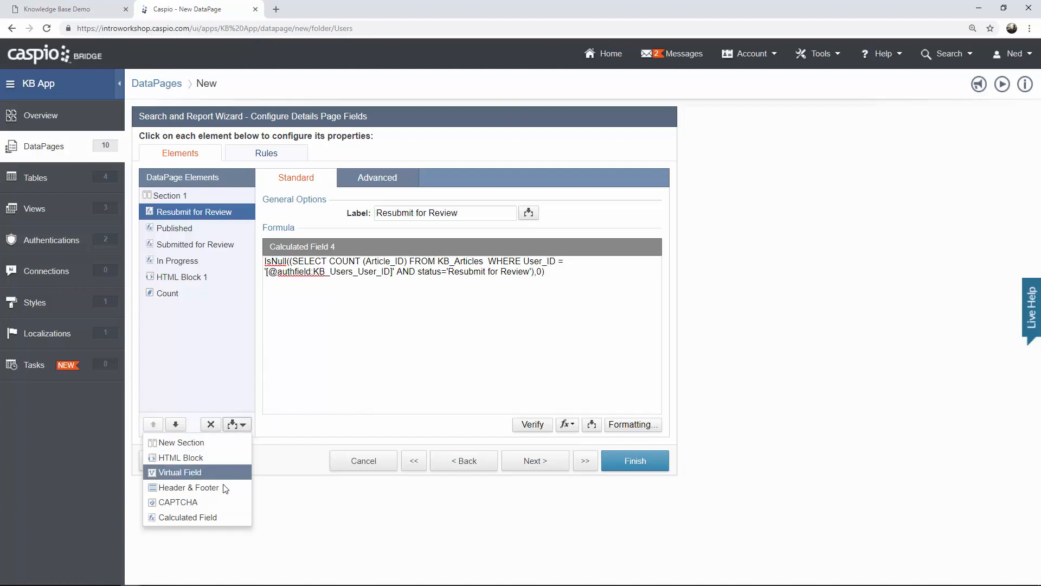
left_click(215, 517)
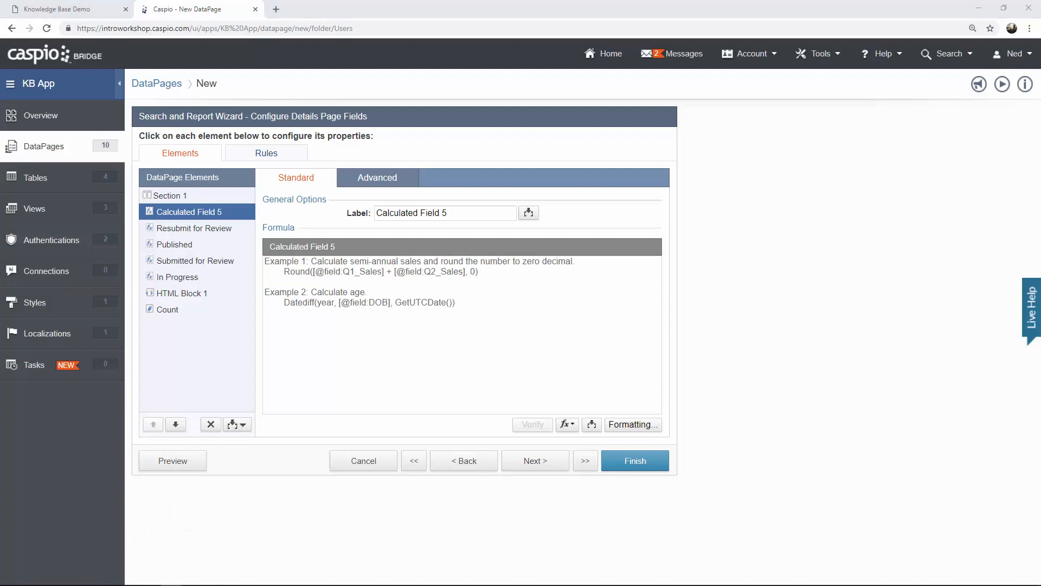
left_click(443, 309)
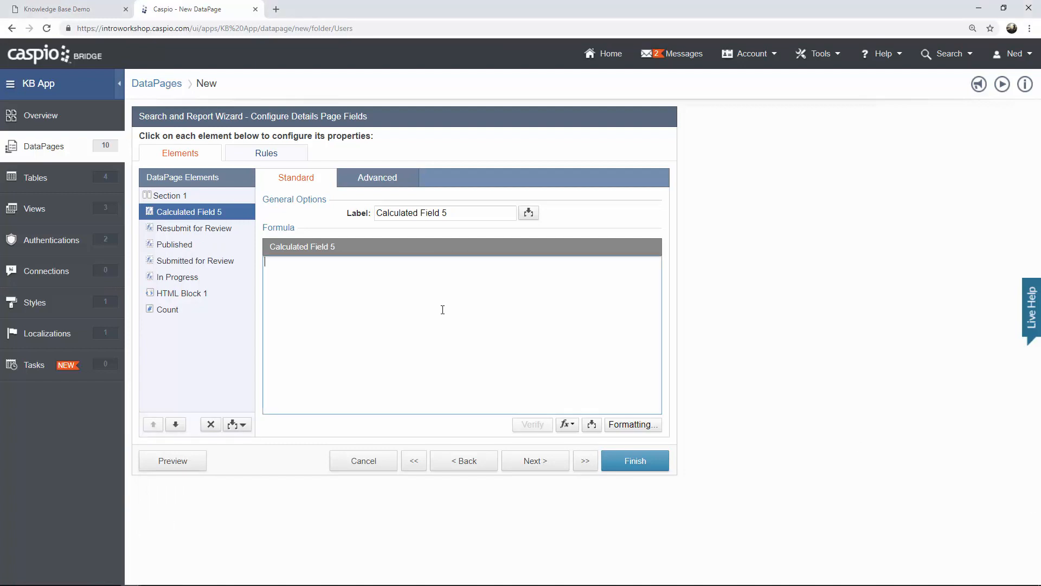
type("IsNull((SELECT COUNT (Article_ID) FROM KB_Articles  WHERE User_ID = '[@authfield:KB_Users_User_ID]' AND status='Unpublished'),0)")
left_click_drag(454, 212, 334, 213)
type("Un")
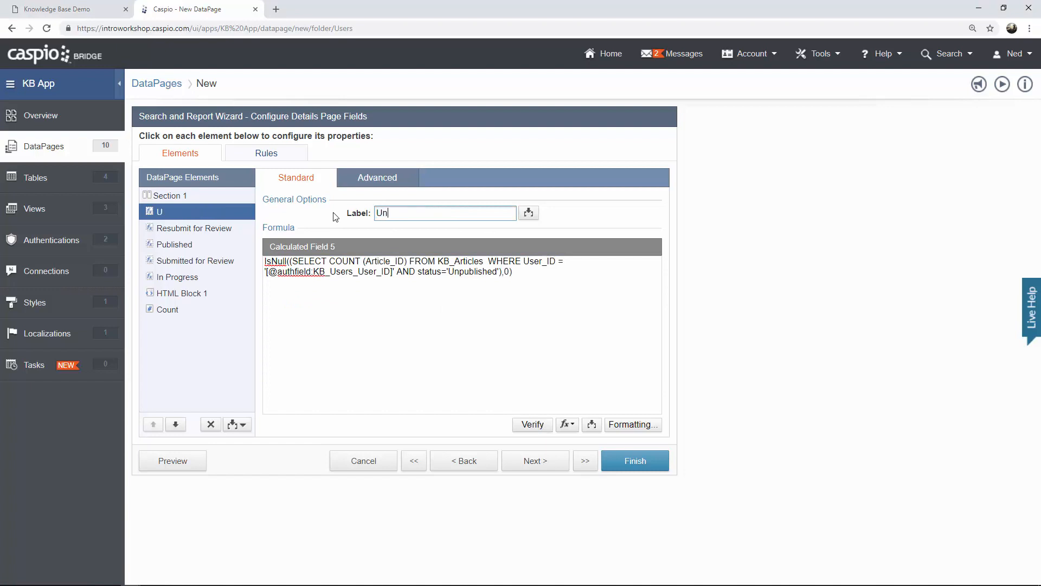
type("published")
Add a calculated field labelled 'Total Feedback' counting the user's KB_Feedback records.
left_click(233, 422)
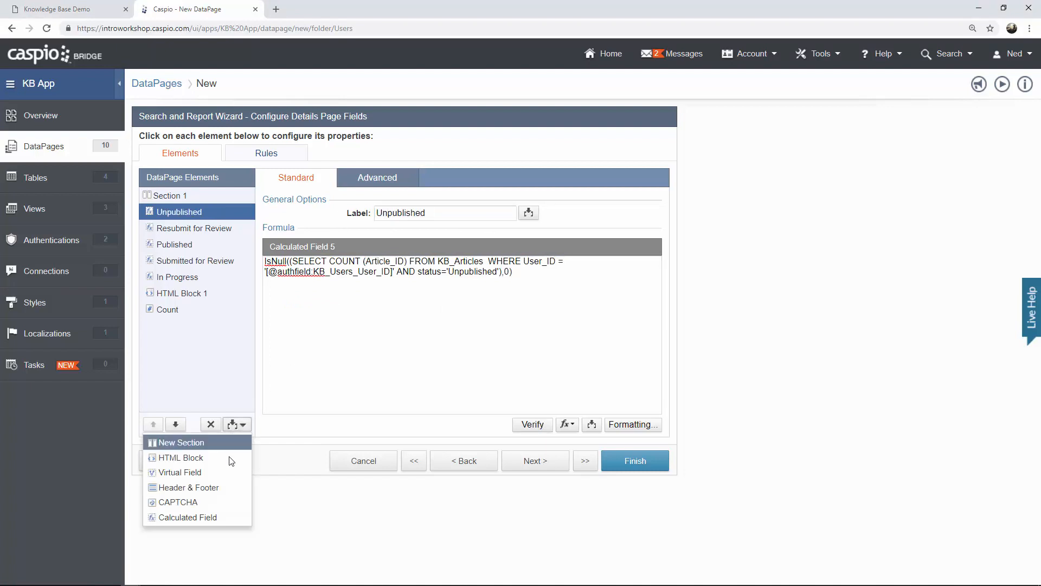
left_click(217, 517)
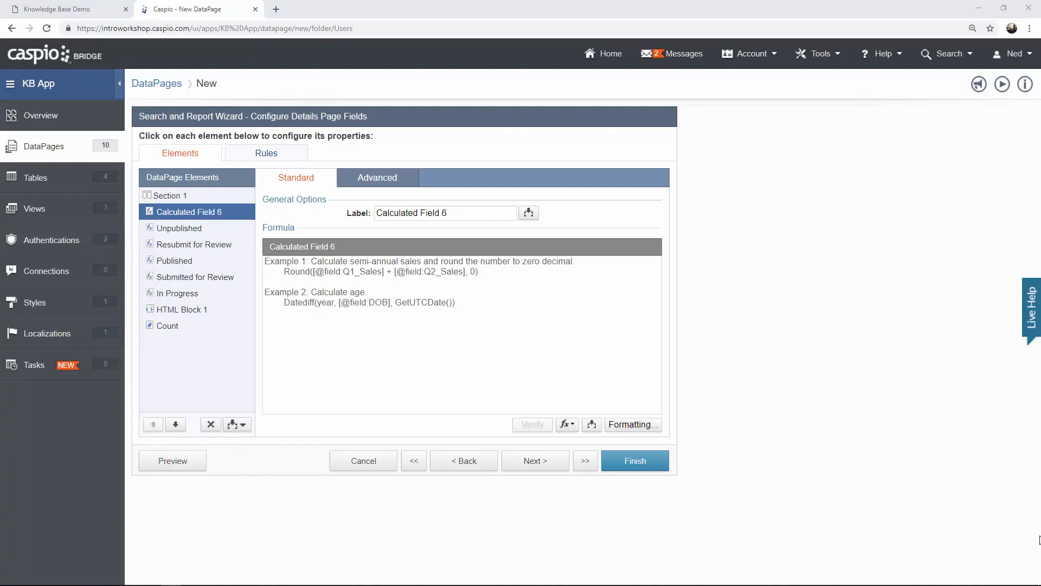
left_click(508, 323)
type("IsNull((SELECT COUNT (Feedback_ID) FROM KB_Feedback  WHERE User_ID = '[@authfield:KB_Users_User_ID]'),0)")
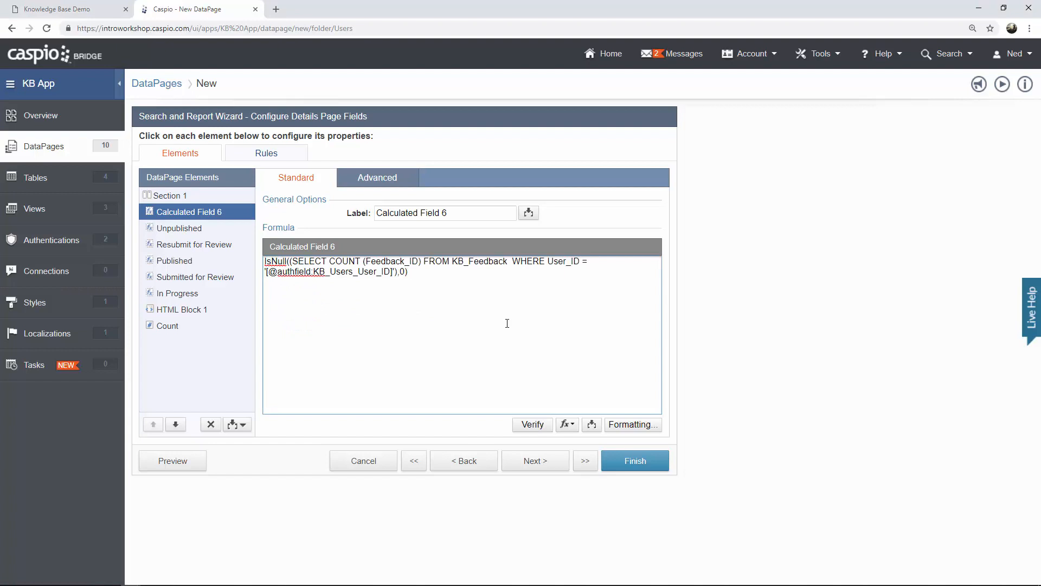
left_click_drag(477, 213, 271, 218)
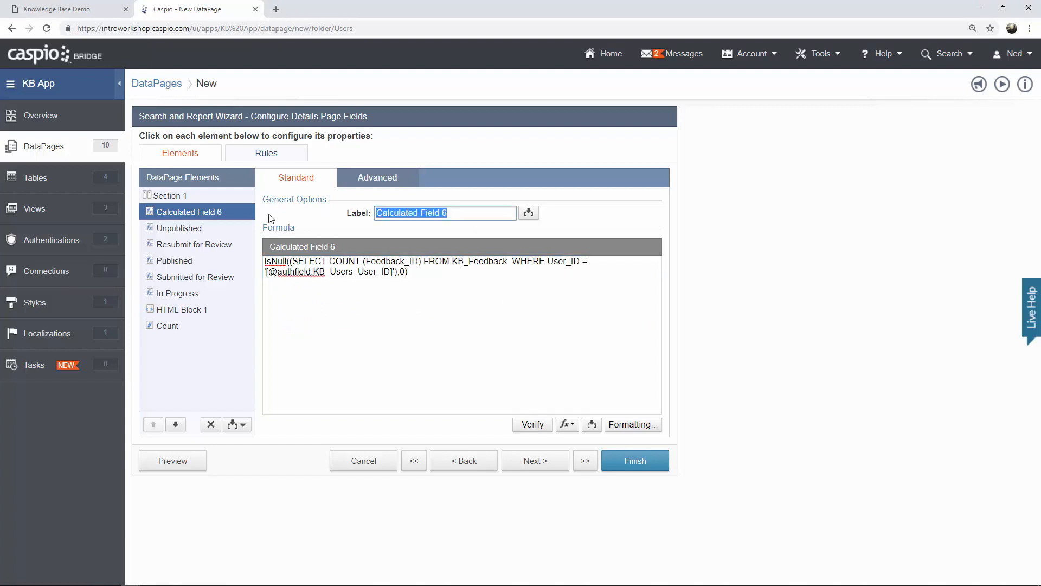
type("Total Feedback")
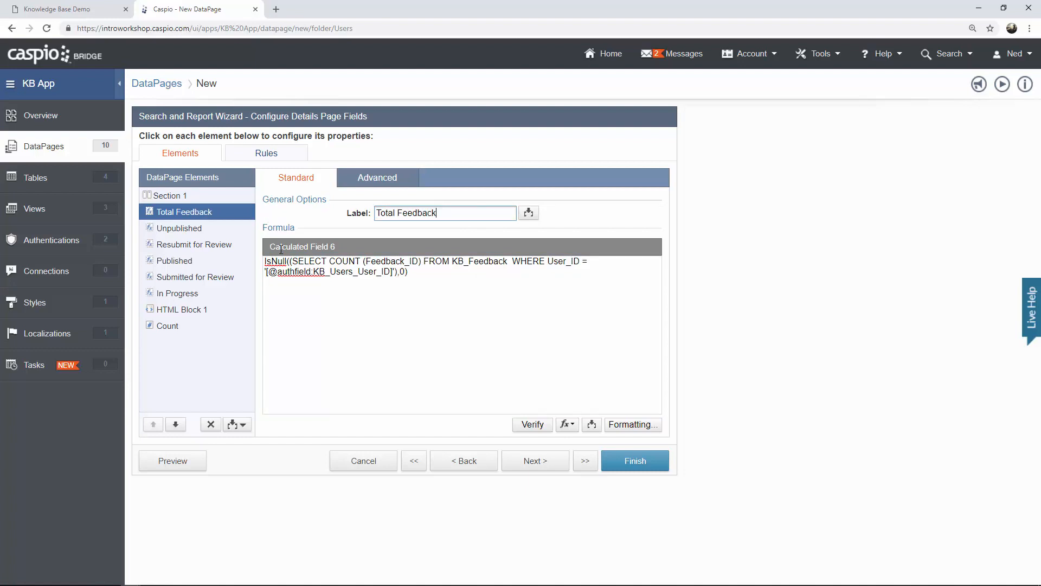
left_click(181, 316)
Replace HTML Block 1 with the dashboard card markup followed by an opening hidden table tag.
key("ctrl+a")
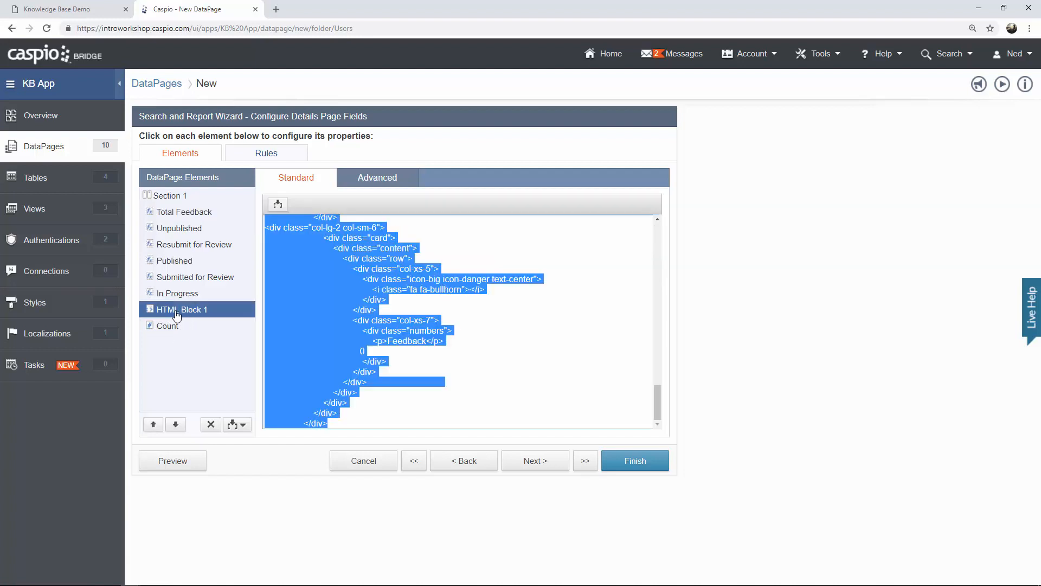
key("ctrl+v")
key("Return")
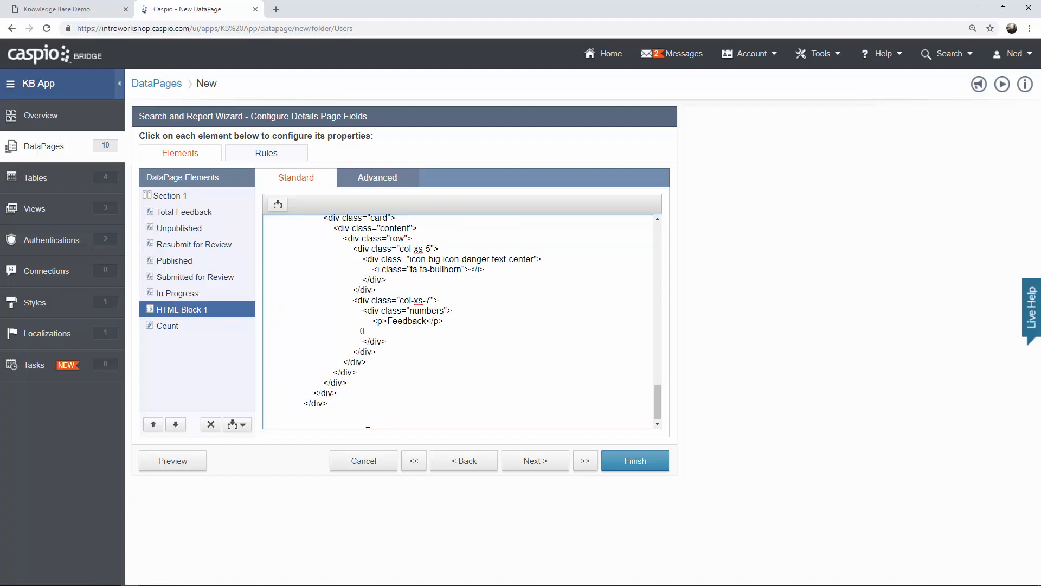
type("<table style=\"disx")
type("lay:none;\">")
Add HTML Block 2 below Count, HTML editor disabled, containing '</table>'.
left_click(237, 424)
left_click(169, 457)
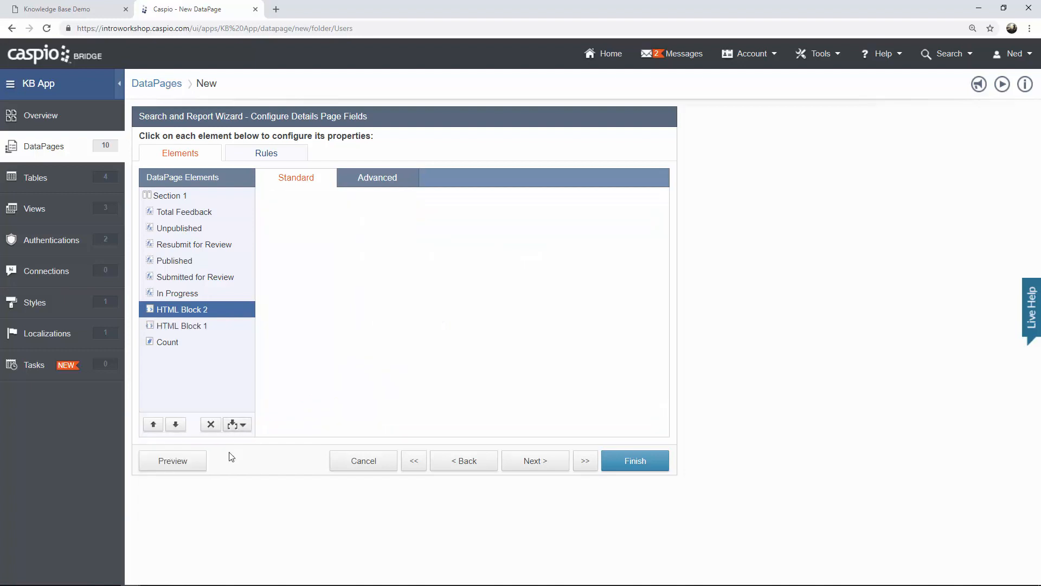
double_click(176, 426)
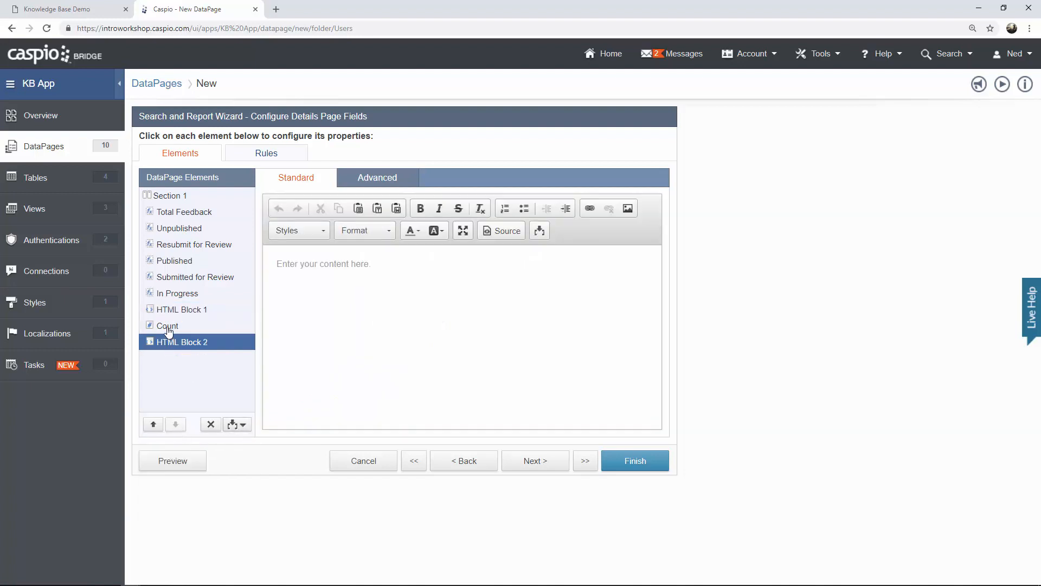
left_click(408, 183)
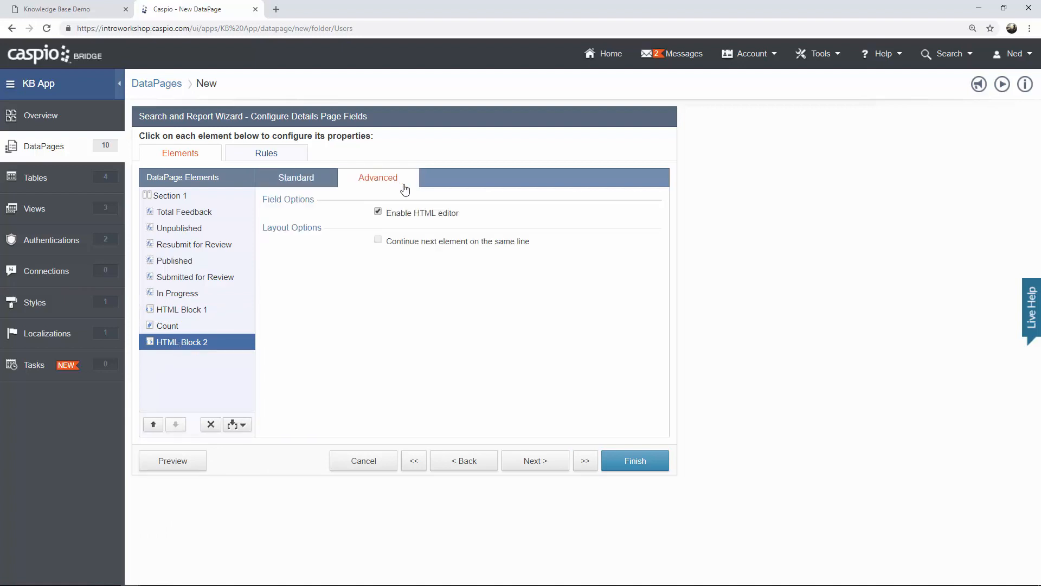
left_click(407, 211)
left_click(316, 184)
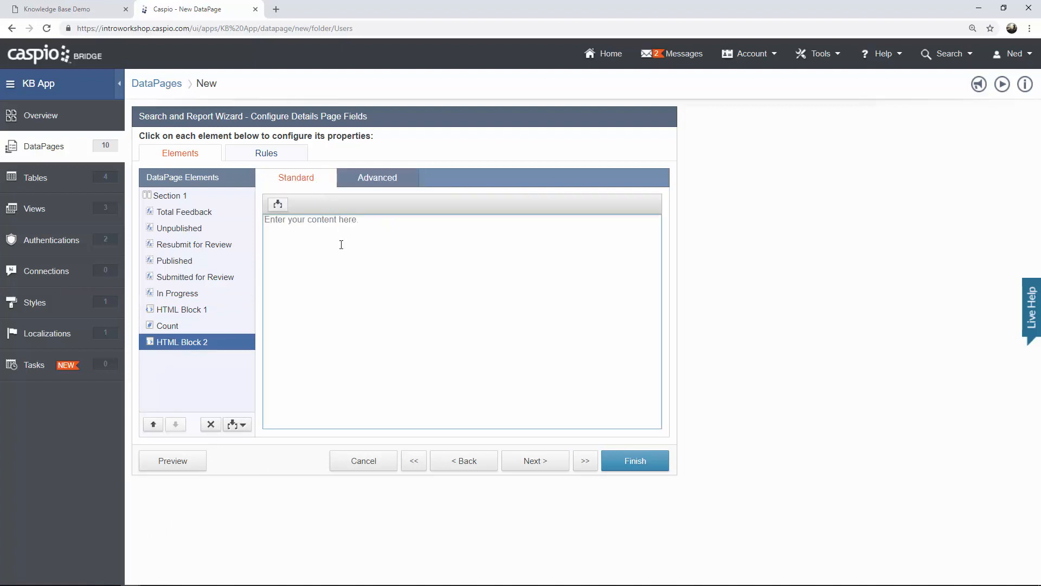
left_click(341, 245)
type("</table>")
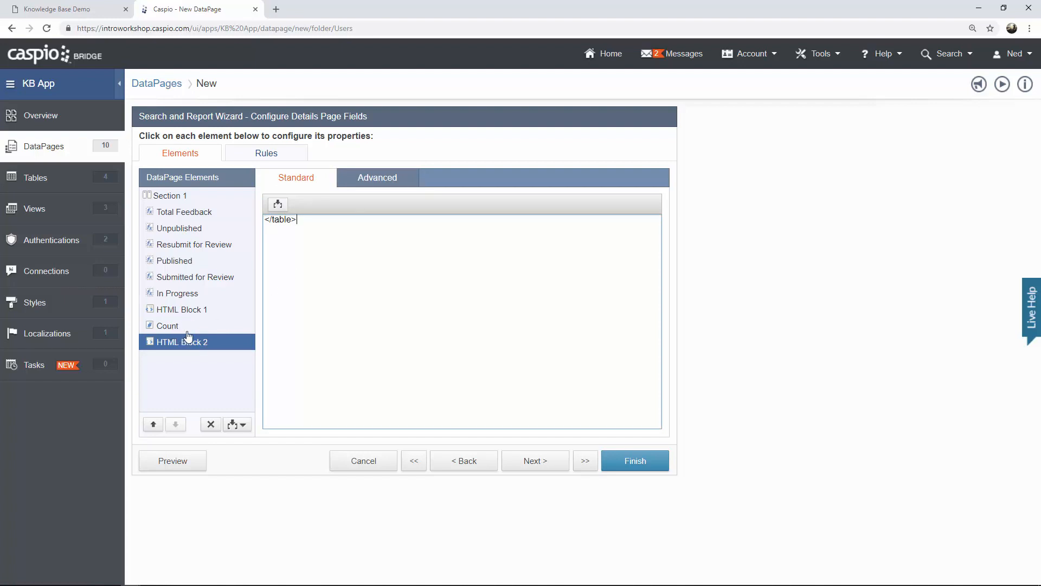
Preview the User Dashboard, showing Total Feedback, Unpublished and Resubmit for Review at 0.
left_click(189, 314)
key("ctrl+a")
left_click(328, 403)
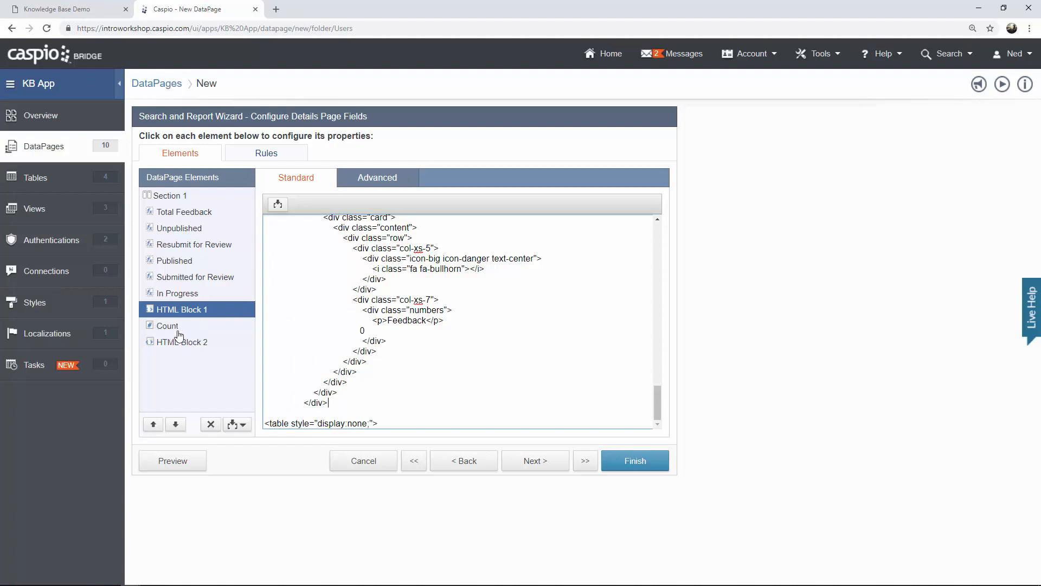
left_click(196, 466)
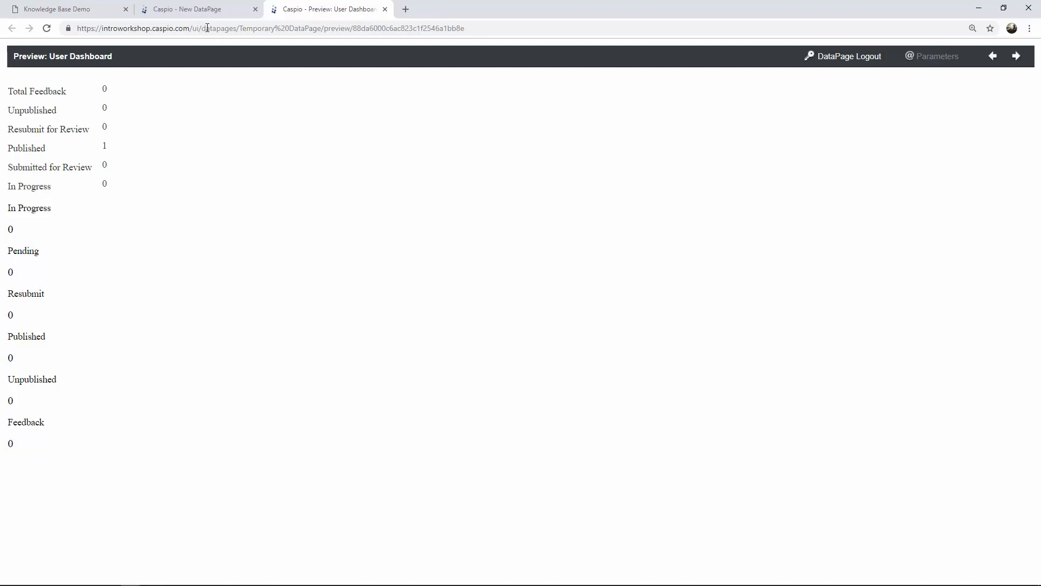
left_click(194, 15)
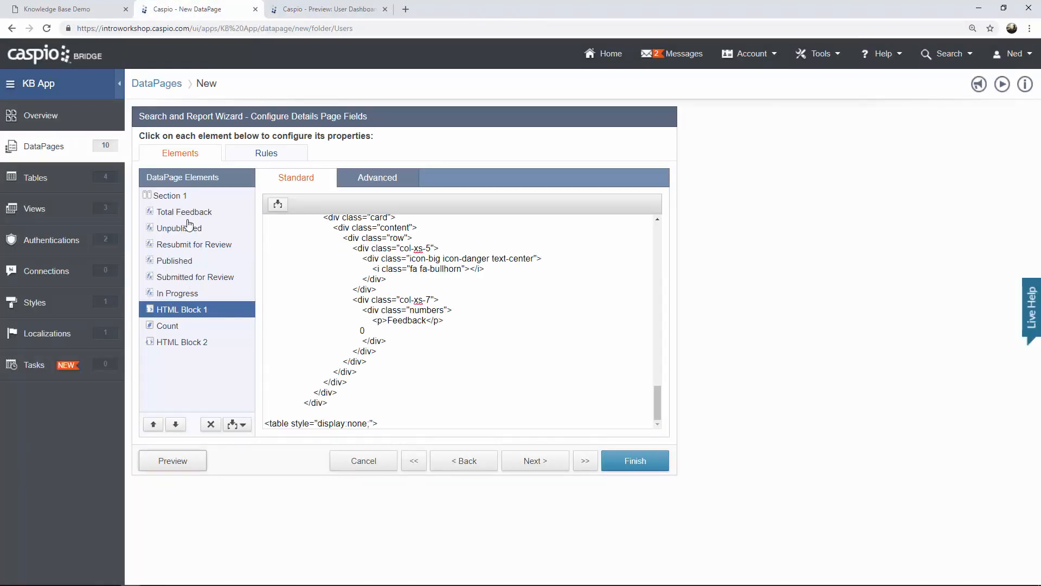
Replace the In Progress card's placeholder 0 with the In Progress calculated field token.
left_click(410, 309)
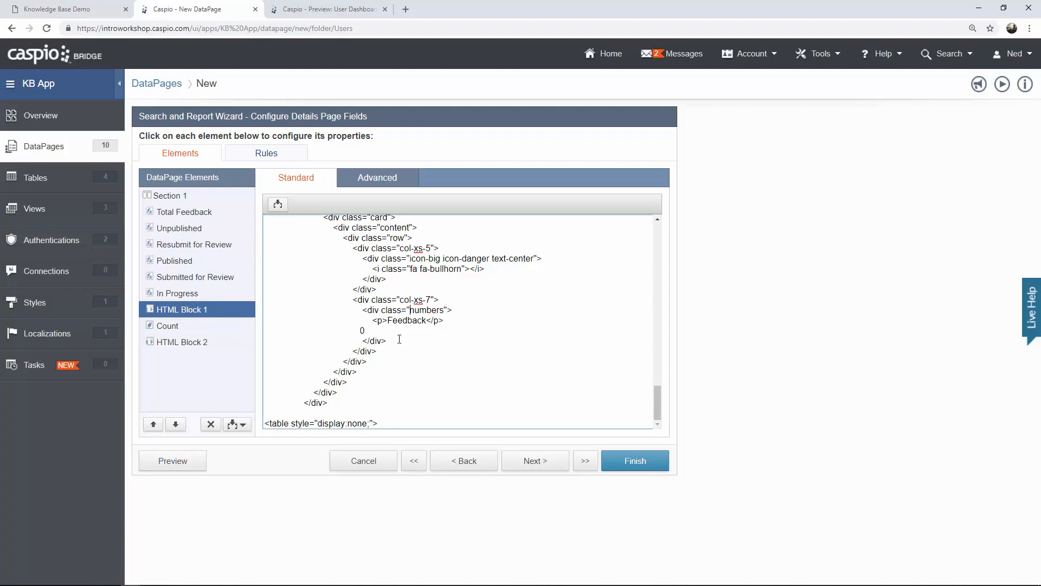
left_click_drag(659, 407, 659, 242)
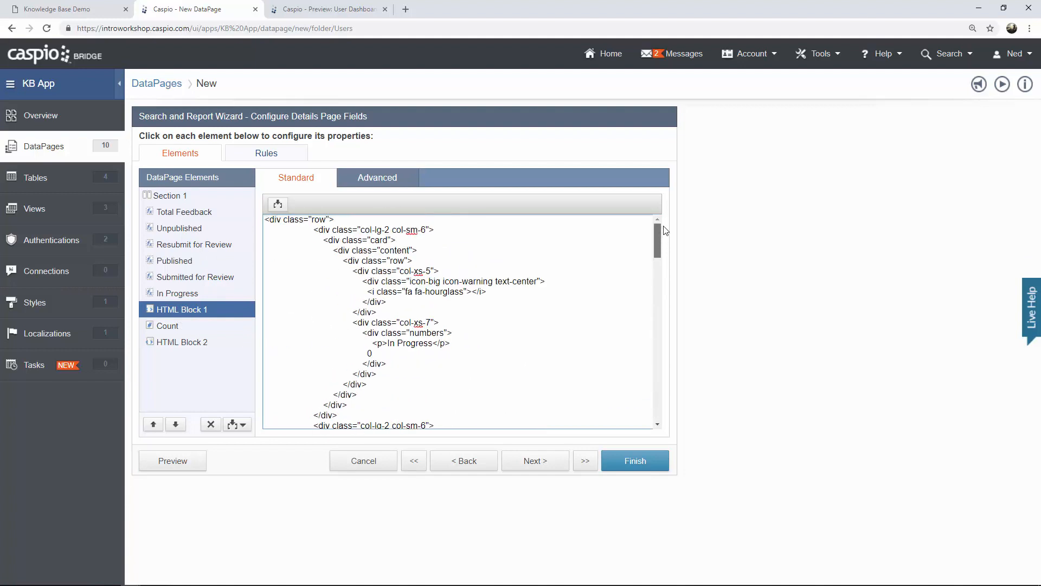
double_click(372, 354)
key("BackSpace")
left_click(277, 204)
left_click(269, 226)
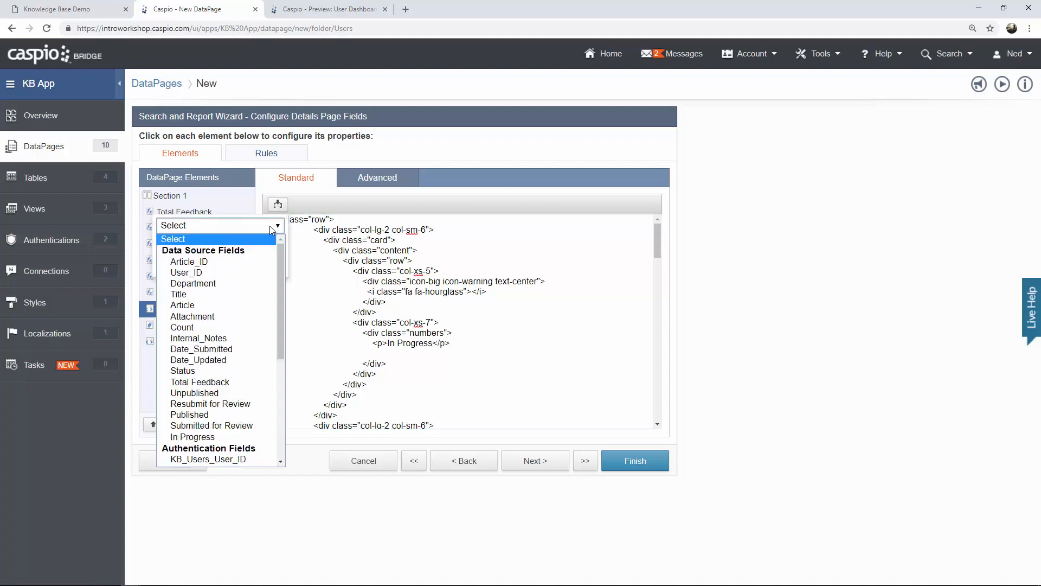
scroll(258, 310, "down", 3)
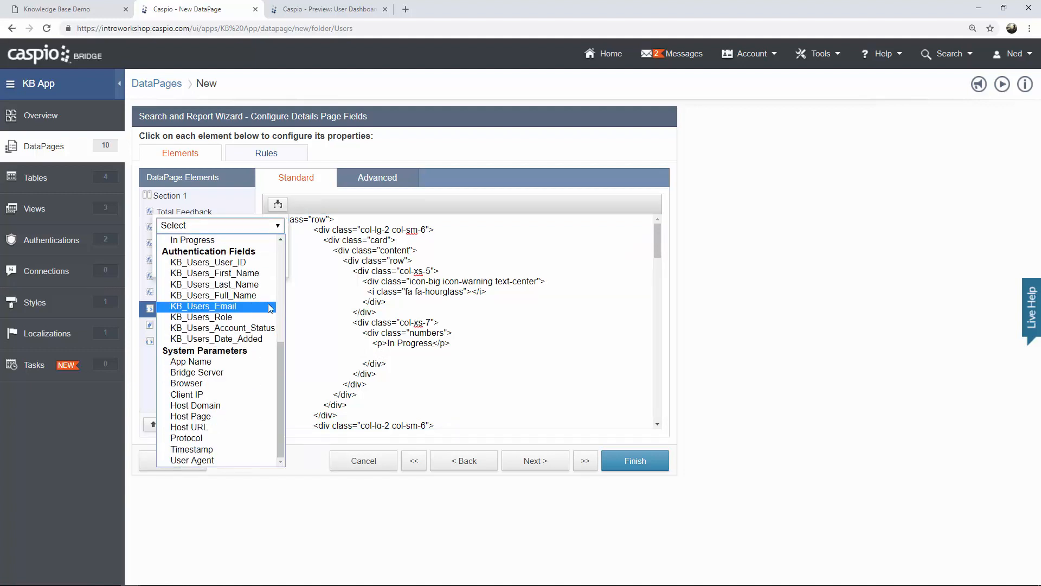
left_click_drag(281, 364, 282, 274)
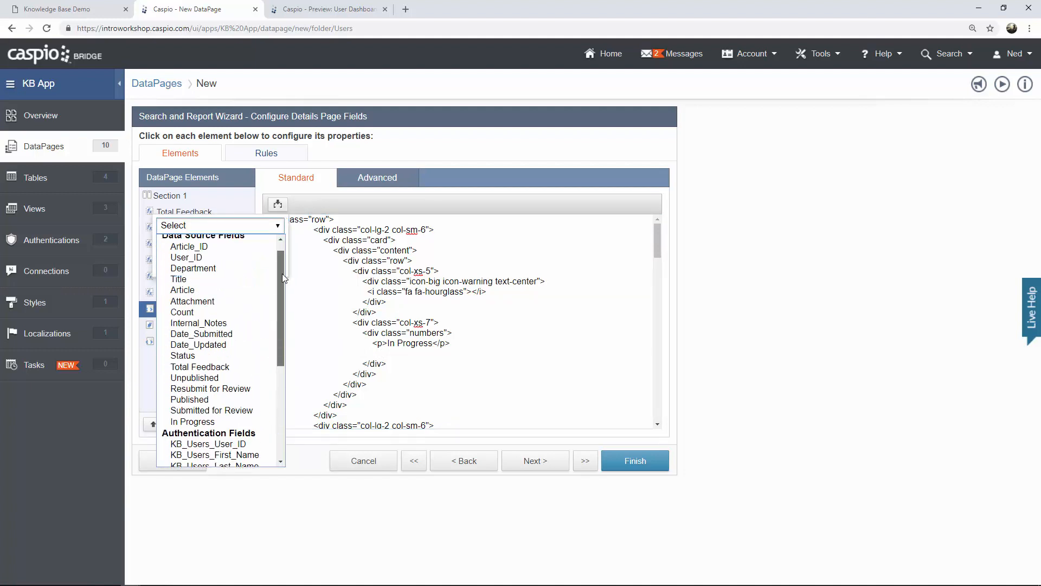
left_click(213, 422)
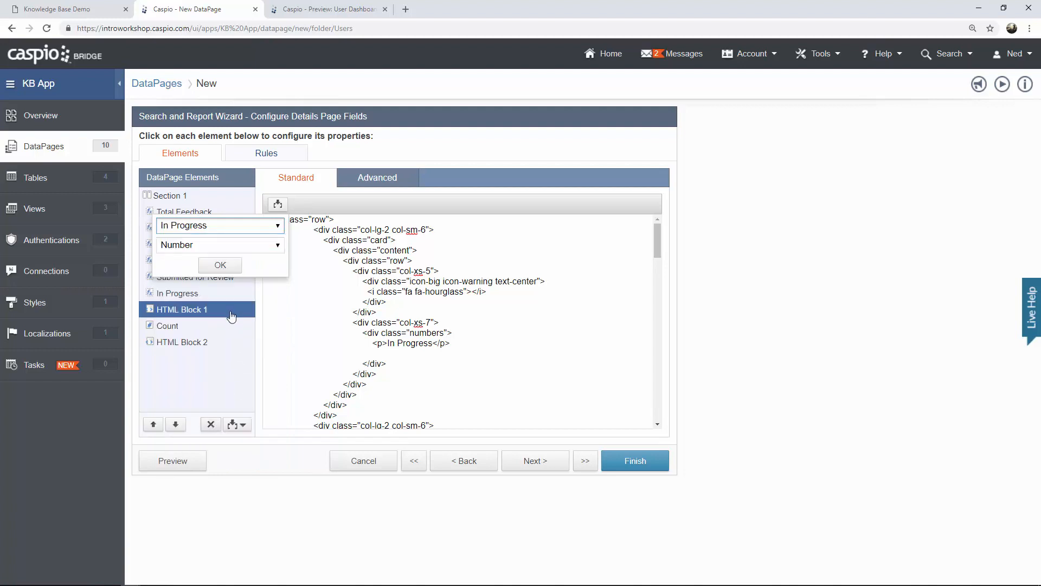
left_click(220, 263)
left_click_drag(424, 355, 359, 353)
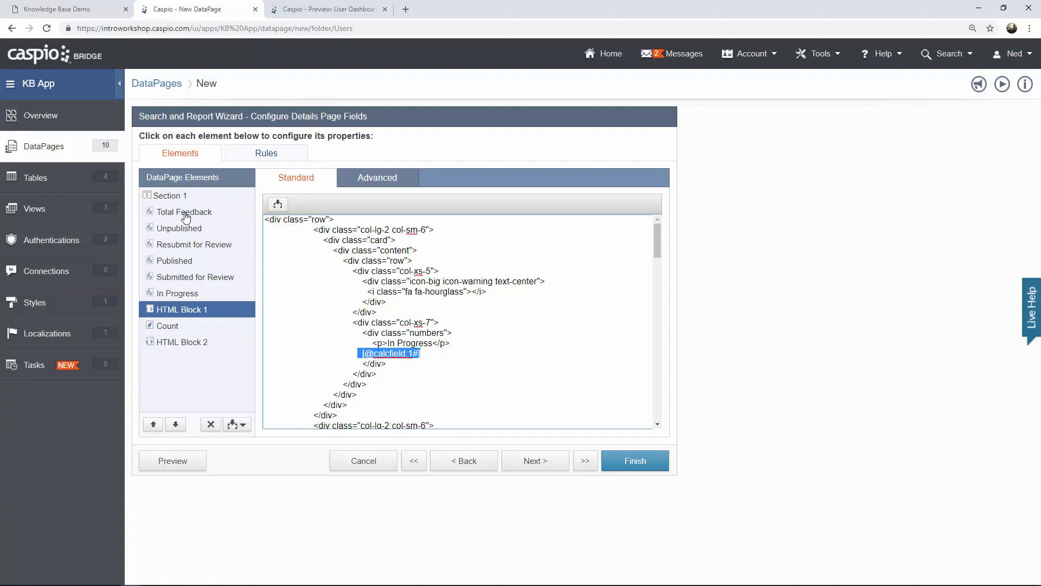
left_click(472, 342)
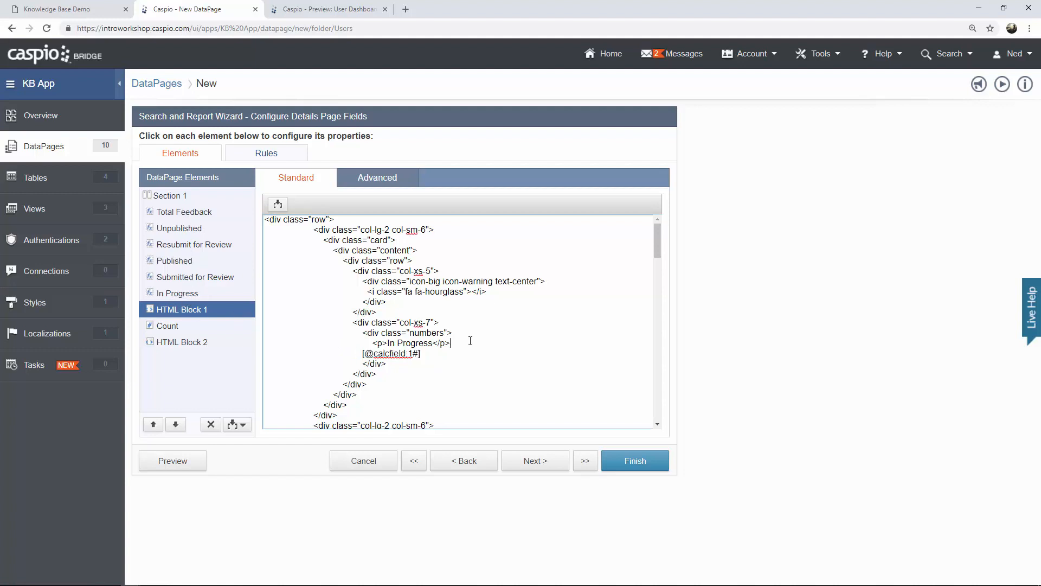
Replace the Pending card's placeholder 0 with the Submitted for Review field token.
scroll(467, 333, "down", 4)
left_click_drag(384, 330, 359, 332)
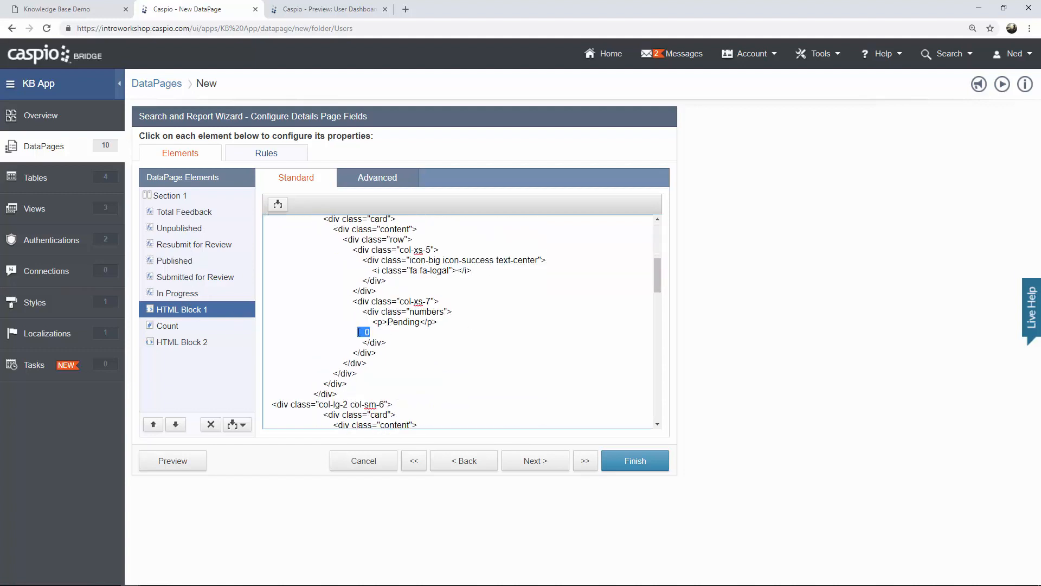
key("BackSpace")
left_click(278, 204)
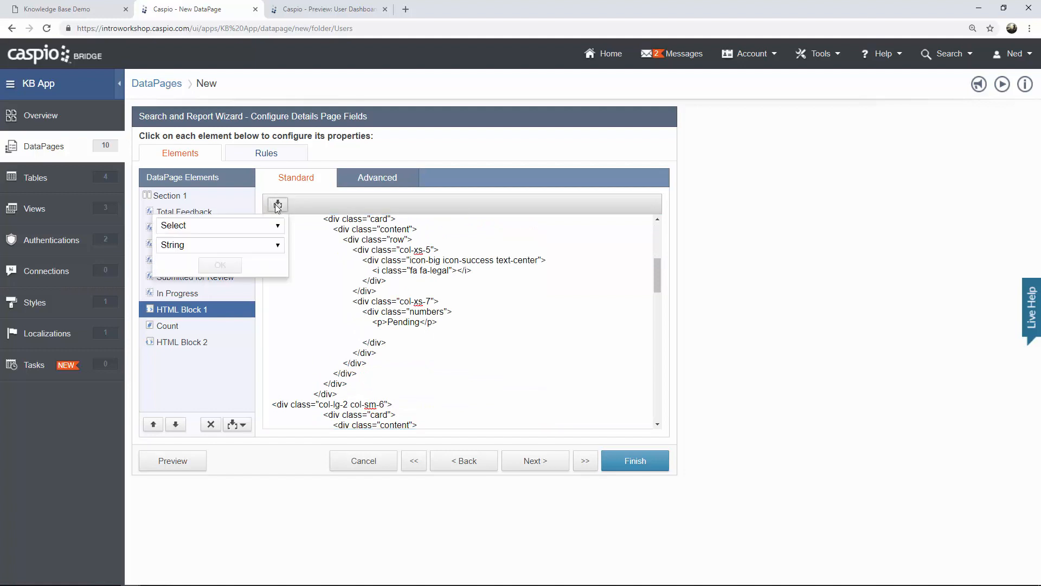
left_click(278, 225)
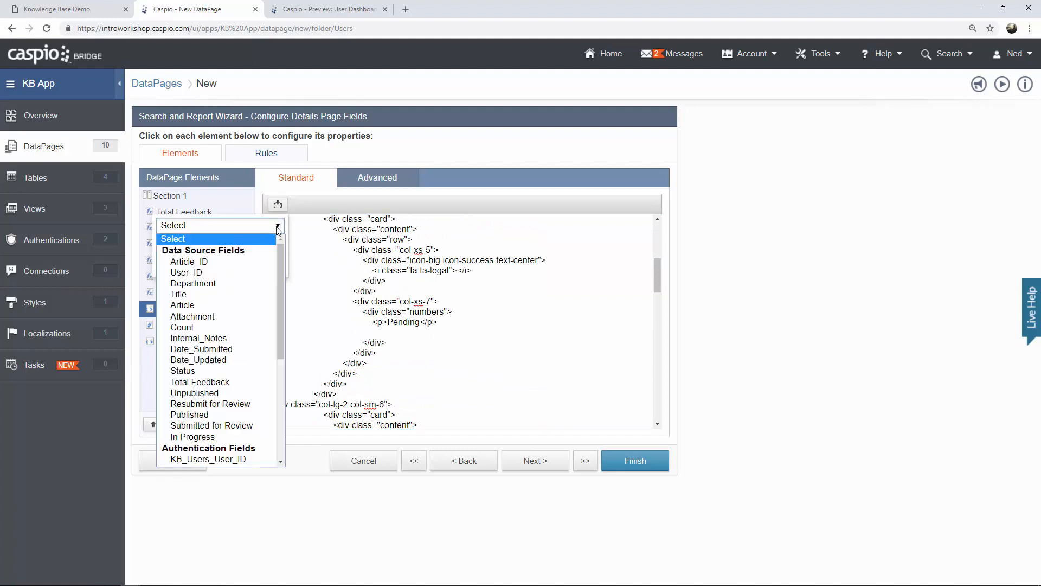
left_click(214, 426)
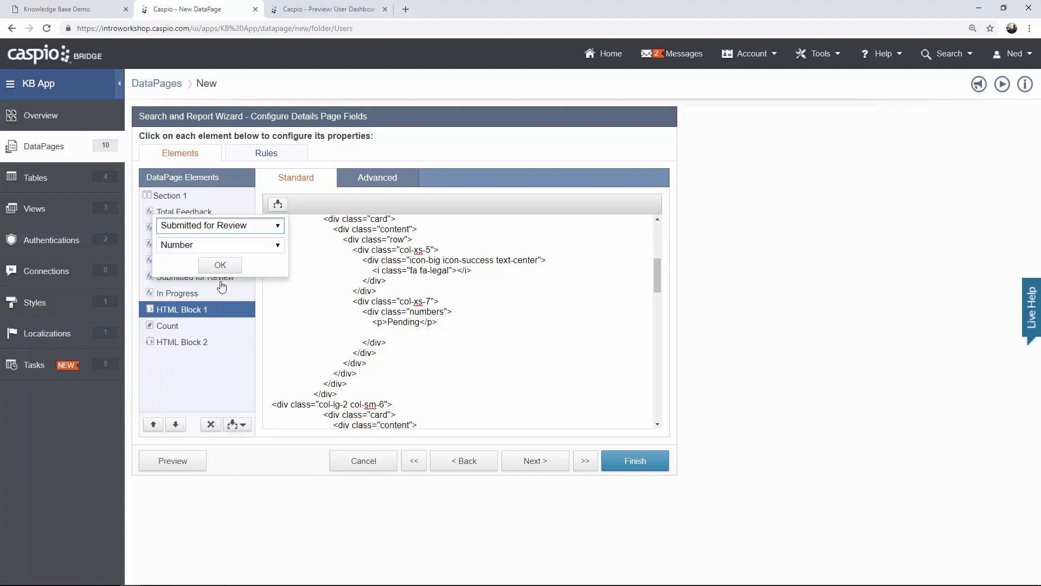
left_click(217, 263)
left_click(457, 349)
Insert the Resubmit for Review and Published field tokens into their cards.
scroll(457, 348, "down", 3)
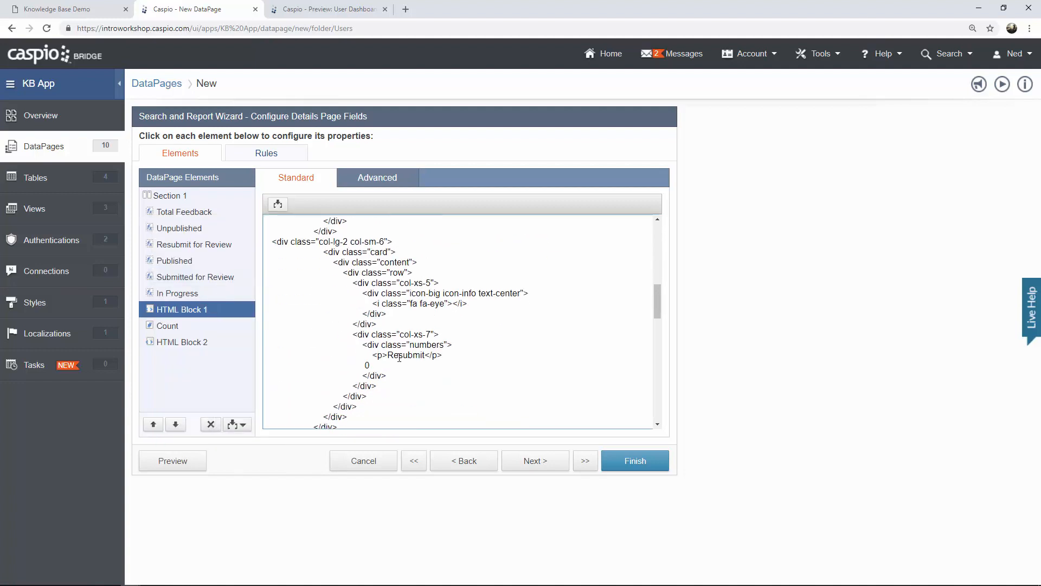
key("BackSpace")
left_click(277, 204)
left_click(277, 225)
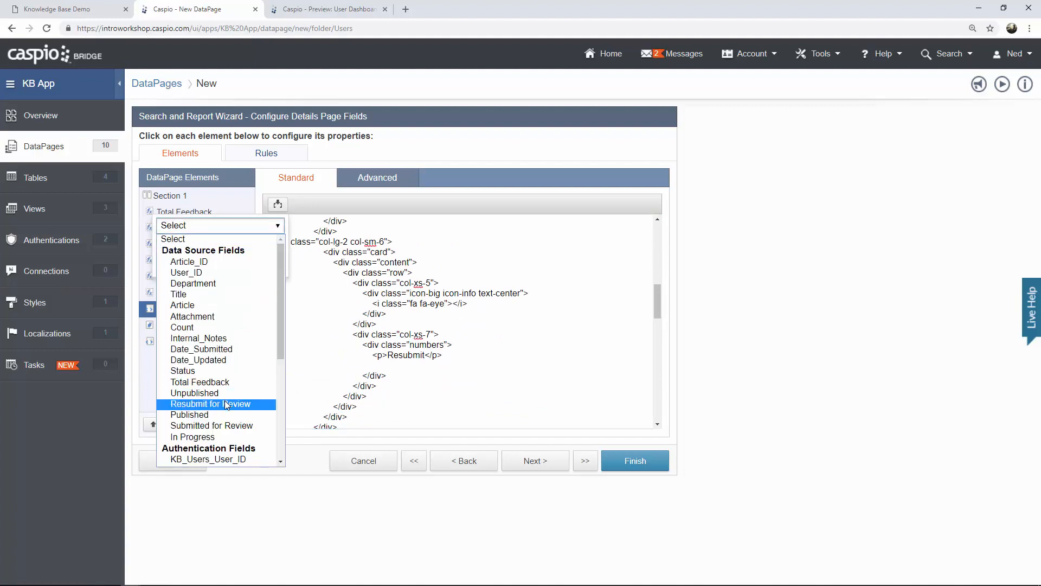
left_click(227, 405)
left_click(217, 266)
left_click(469, 371)
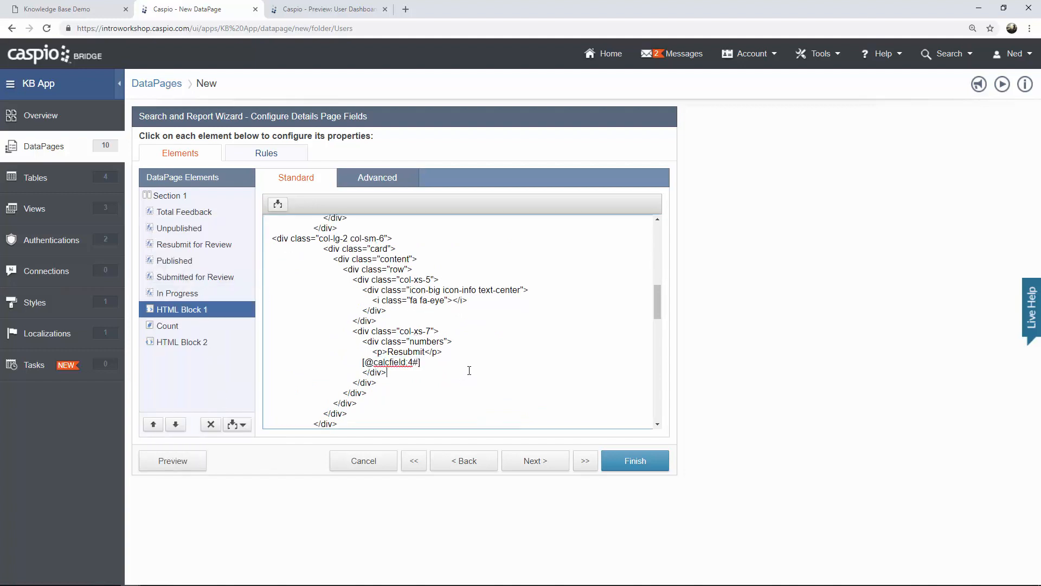
scroll(469, 371, "down", 4)
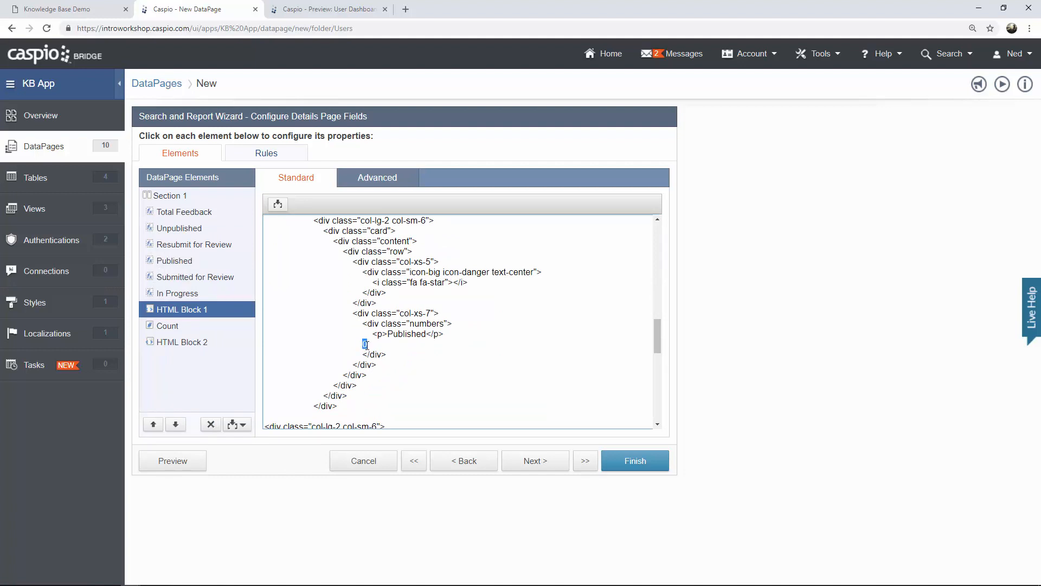
left_click(278, 204)
left_click(277, 225)
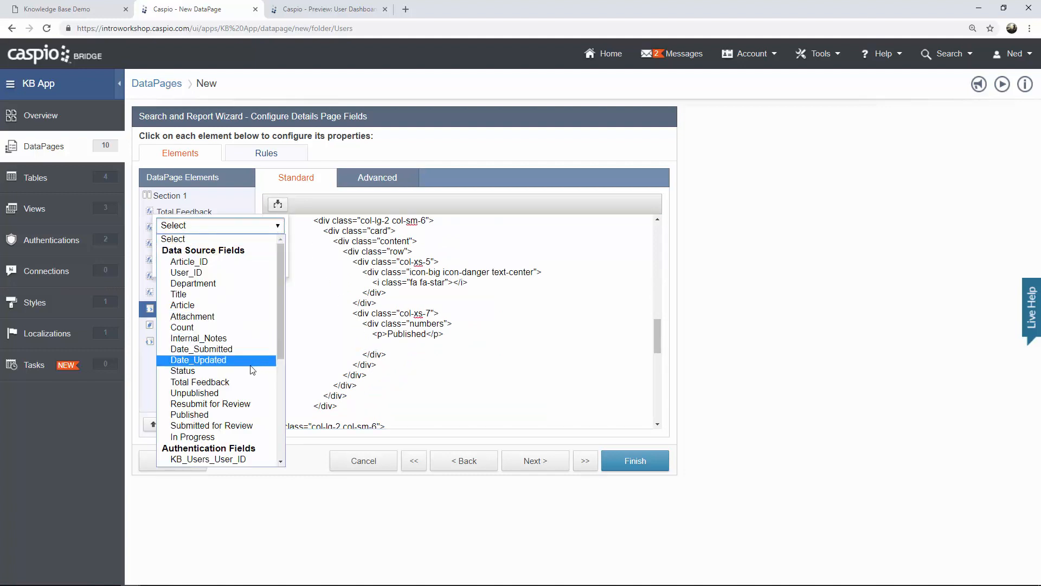
left_click(230, 414)
left_click(220, 265)
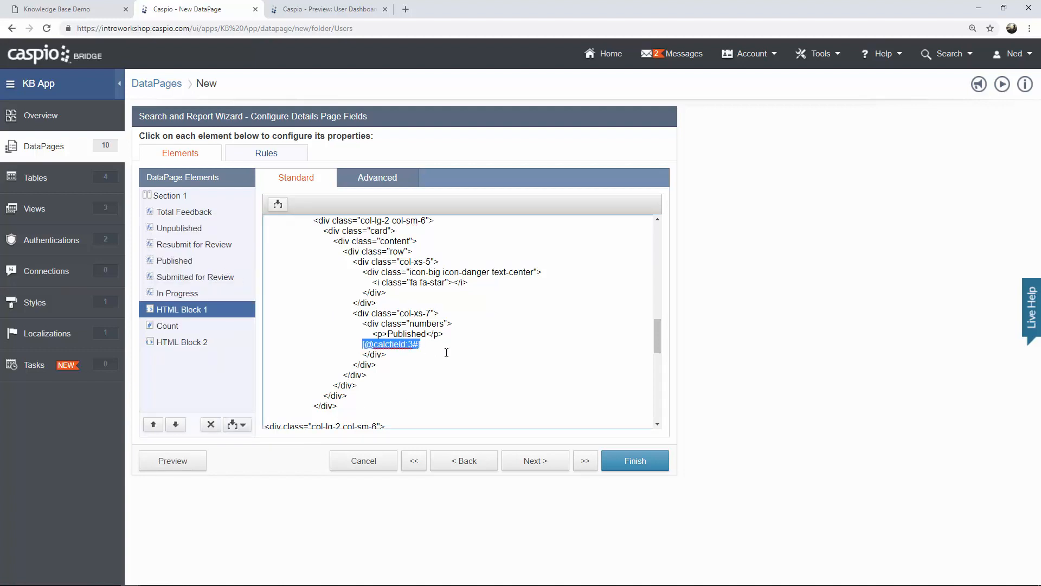
Insert the Unpublished calculated count token into its card markup.
scroll(431, 331, "down", 4)
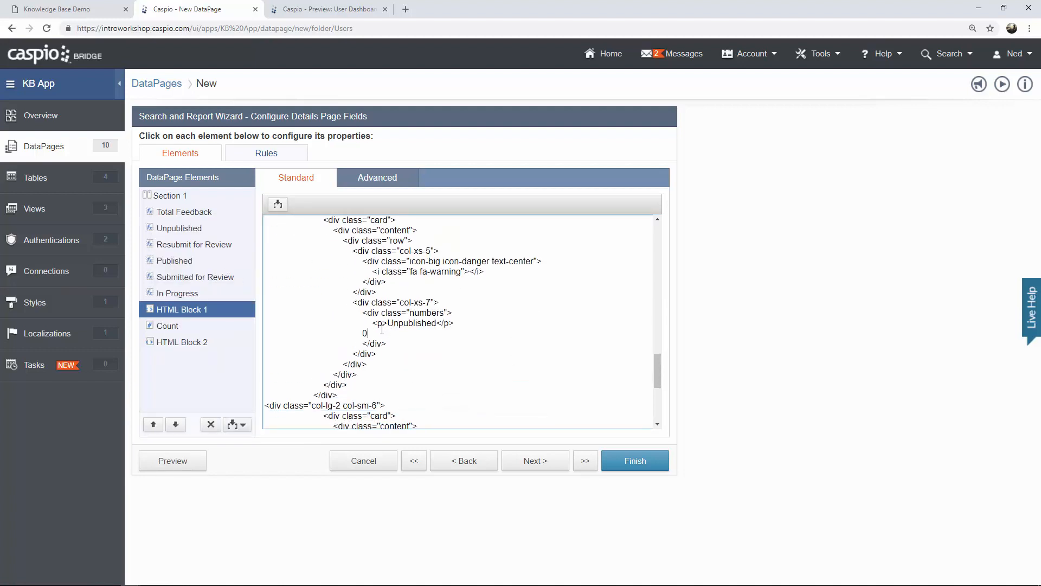
left_click(277, 204)
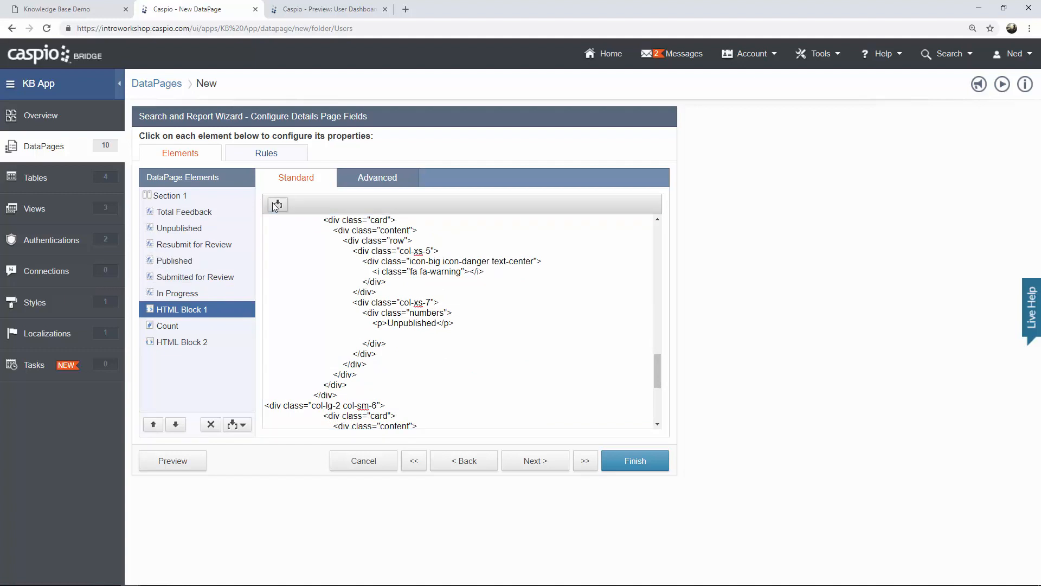
left_click(276, 227)
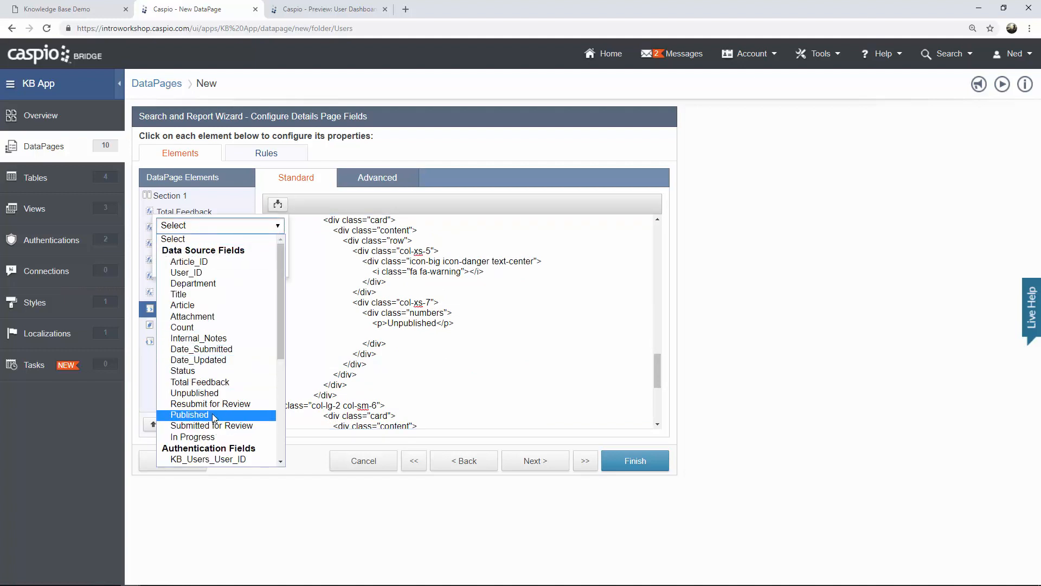
left_click(210, 397)
left_click(220, 266)
left_click(441, 344)
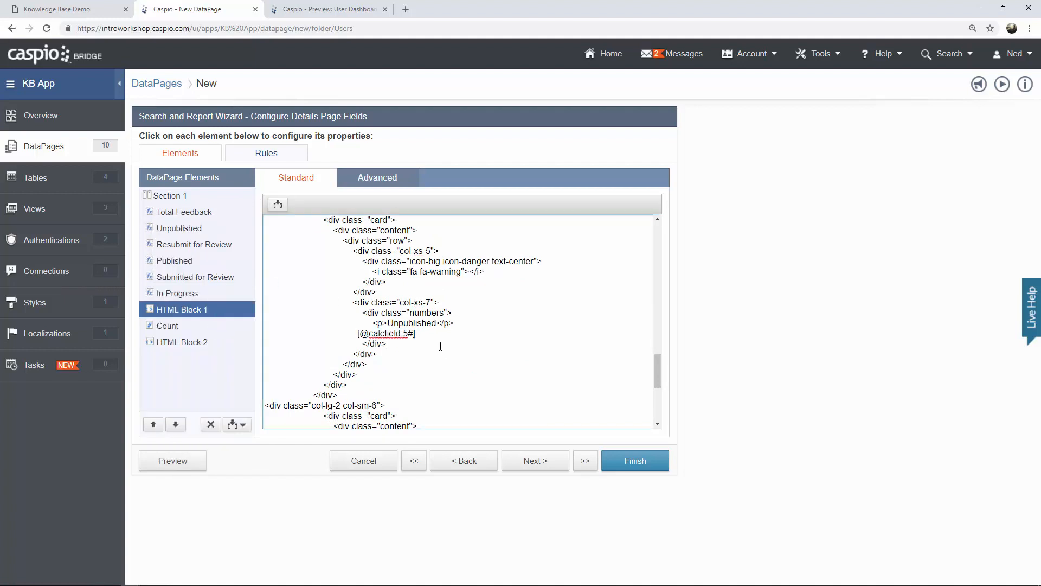
Insert the Total Feedback count token into the Feedback card and preview the dashboard.
scroll(443, 345, "down", 3)
scroll(444, 345, "down", 1)
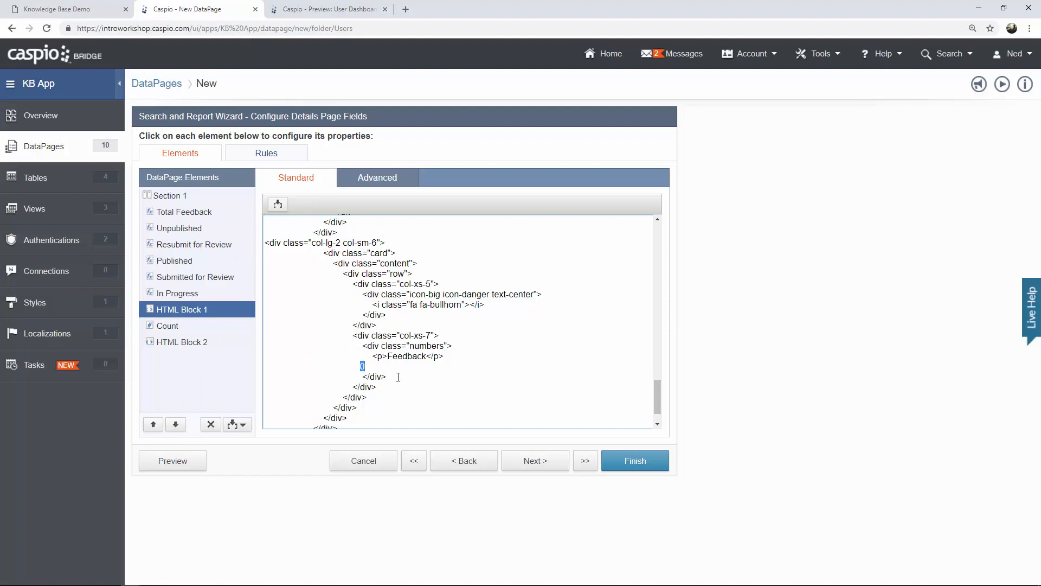
left_click(278, 204)
left_click(260, 225)
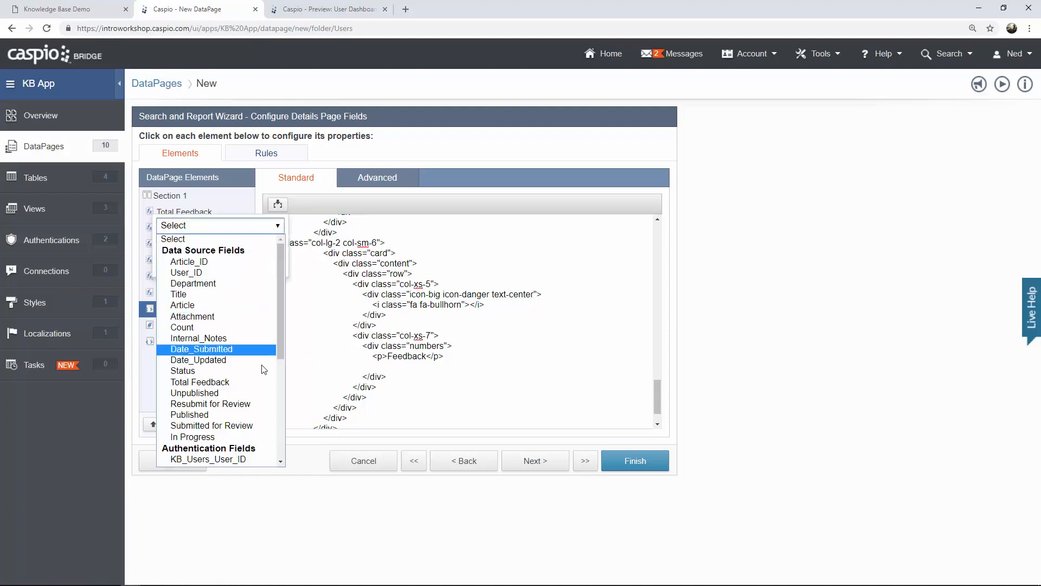
left_click(230, 383)
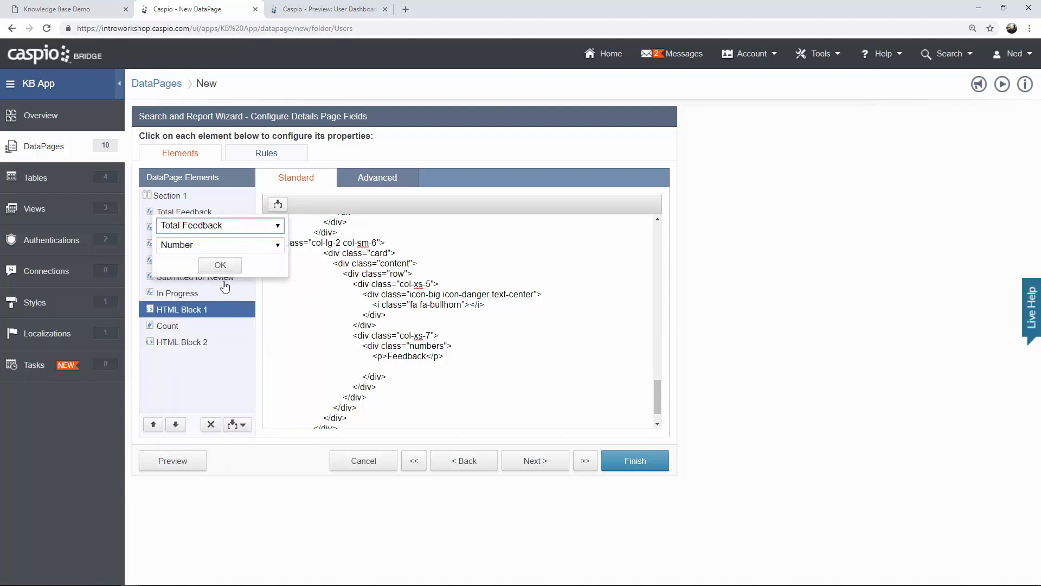
left_click(223, 267)
left_click(442, 367)
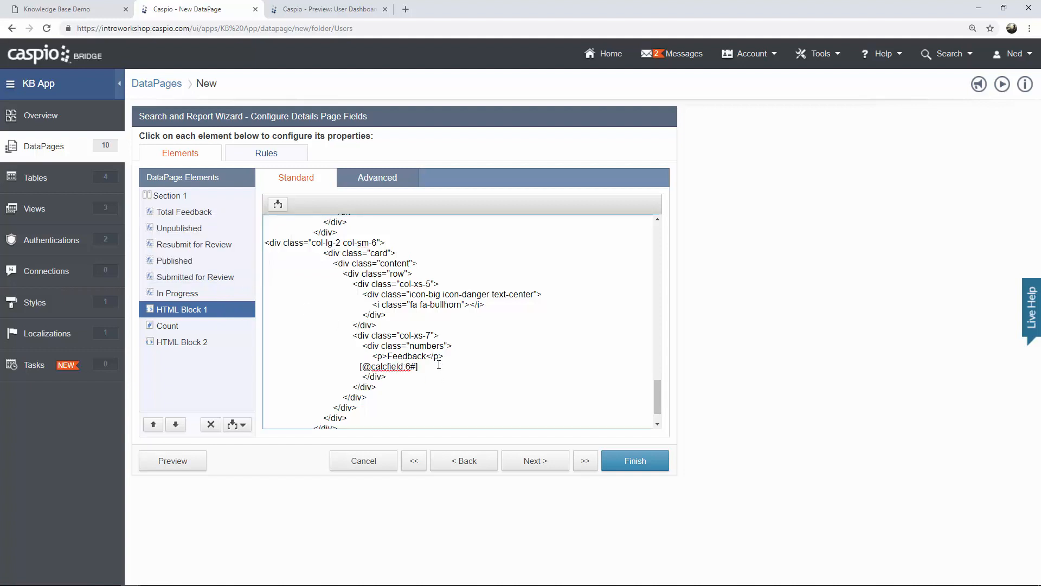
left_click(186, 462)
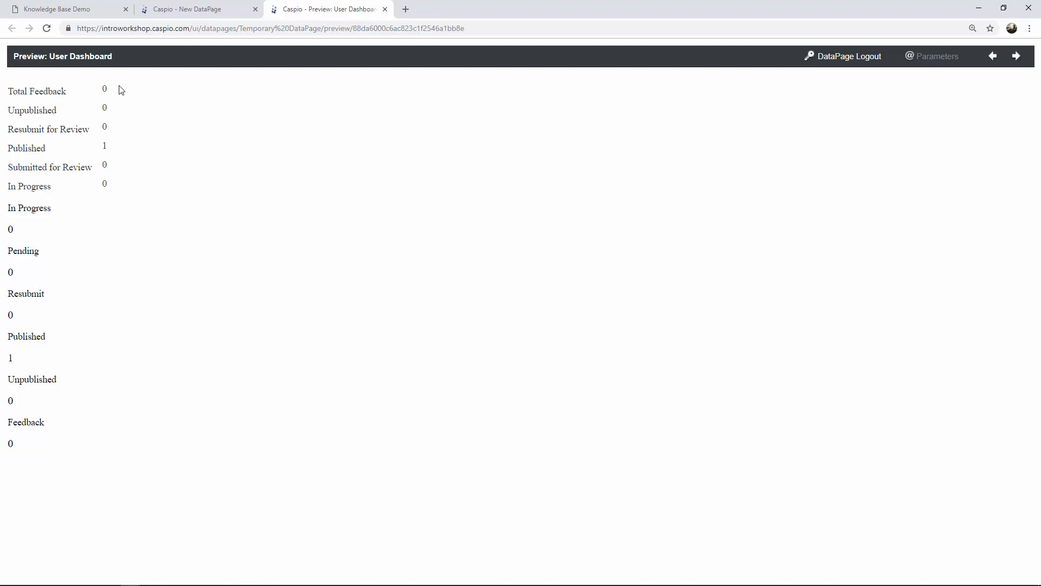
Move the six calculated fields, Total Feedback through In Progress, below HTML Block 1.
left_click(208, 11)
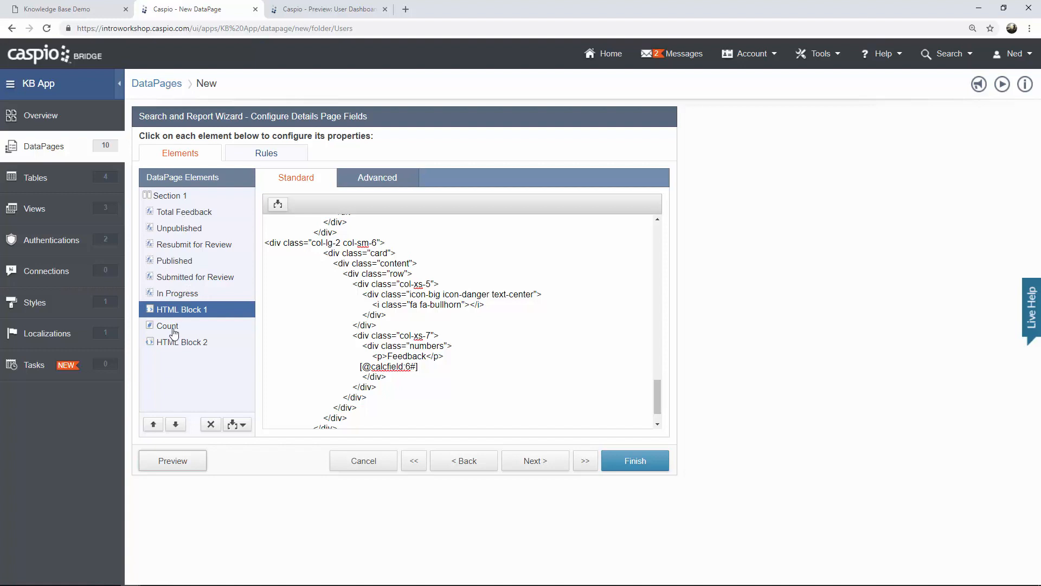
left_click(184, 214)
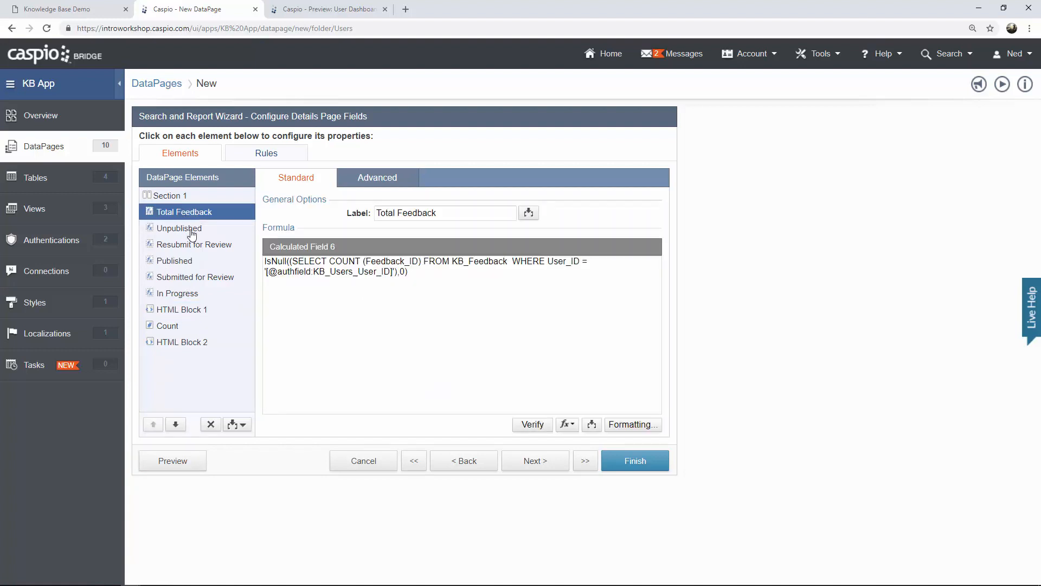
left_click(188, 233, "ctrl")
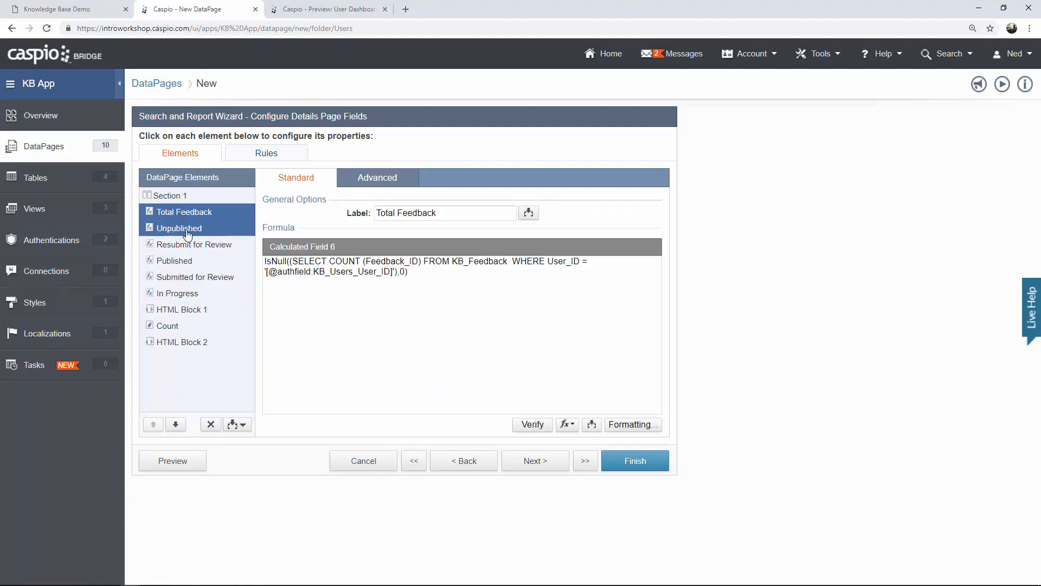
left_click(187, 250, "ctrl")
left_click(186, 265, "ctrl")
left_click(184, 279, "ctrl")
left_click(184, 293, "ctrl")
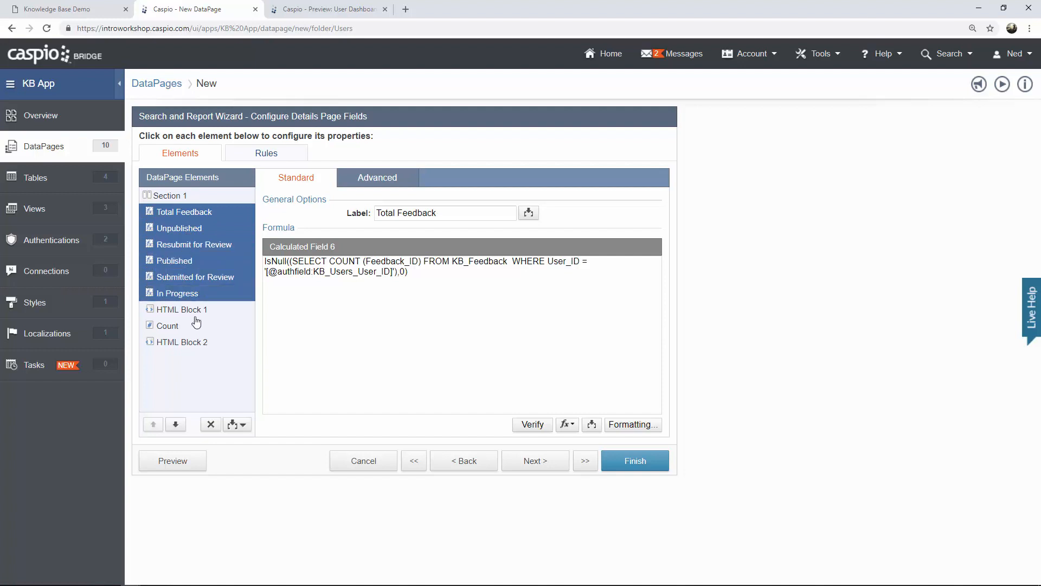
left_click(178, 424)
Preview the rearranged User Dashboard, then finish and save the DataPage.
left_click(180, 212)
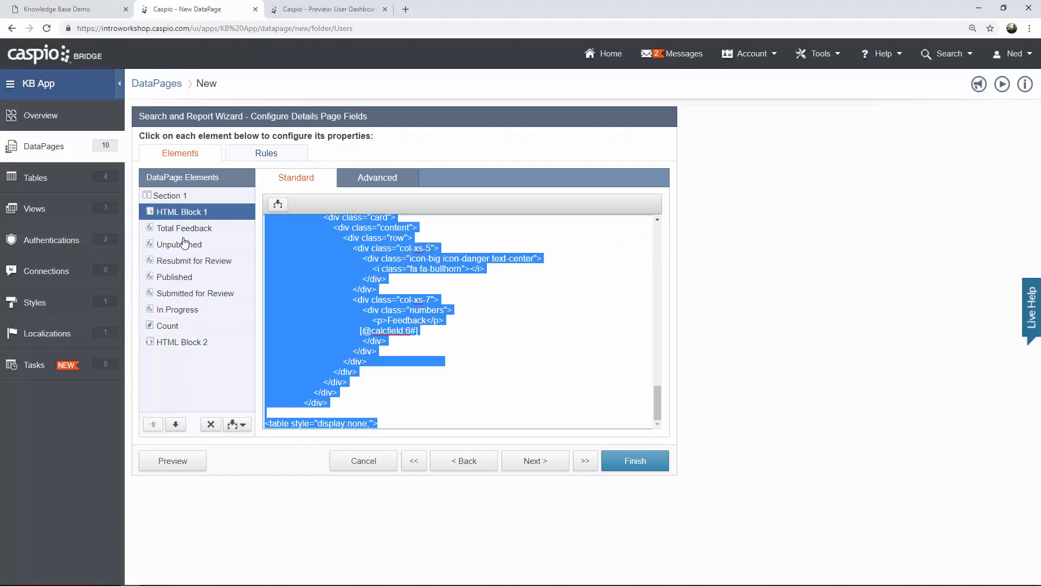
left_click(192, 462)
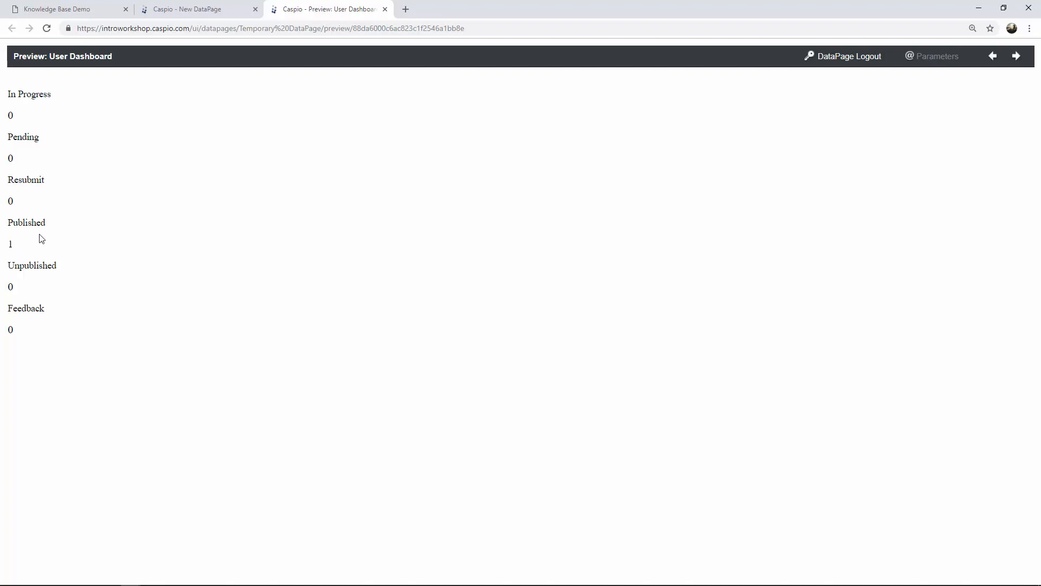
left_click(386, 9)
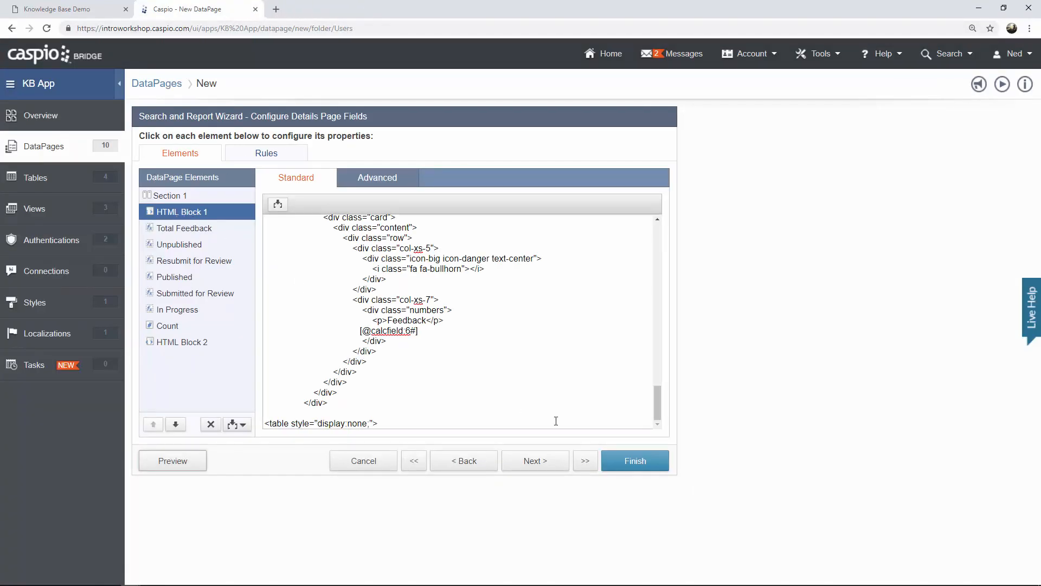
left_click(647, 467)
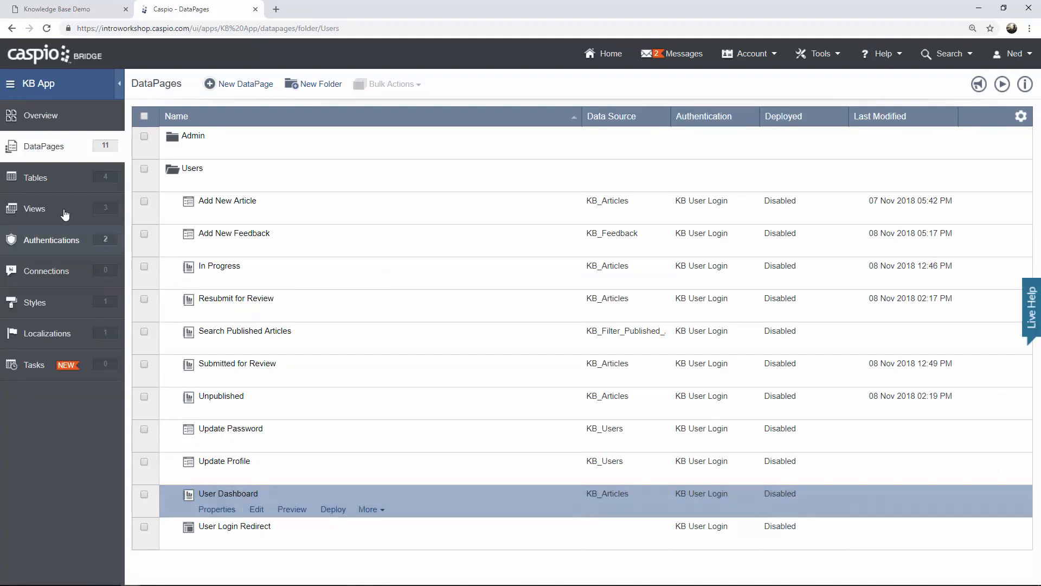
Change the sample article's Status to In Progress in the KB_Articles table.
left_click(31, 180)
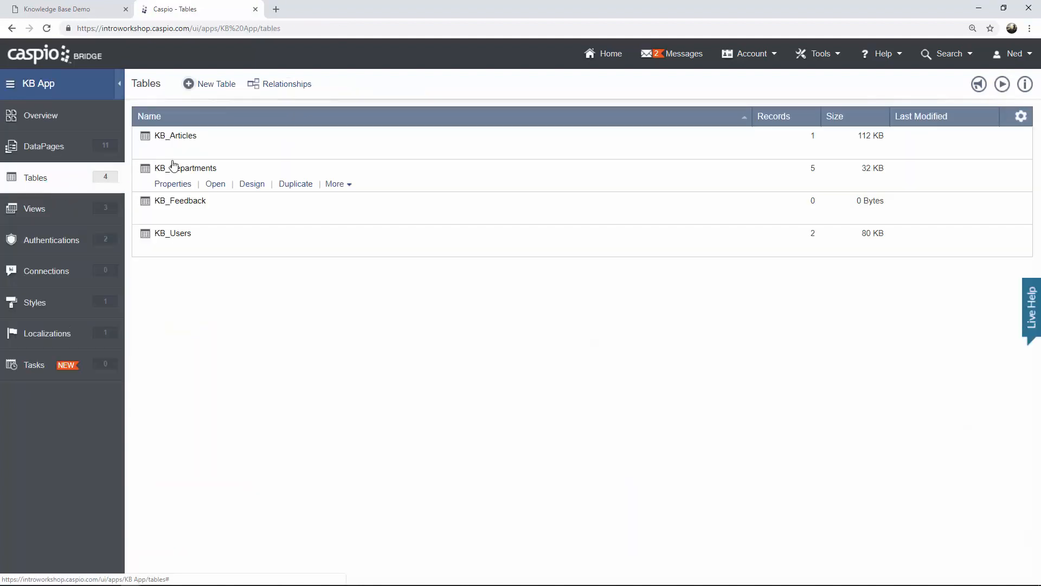
left_click(211, 152)
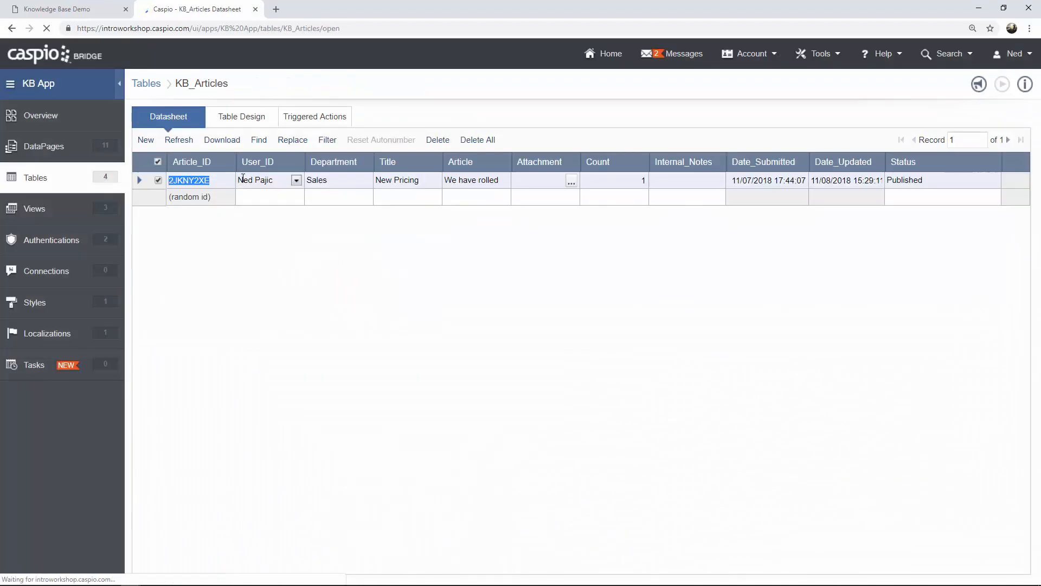
left_click_drag(925, 181, 887, 180)
type("In Progress")
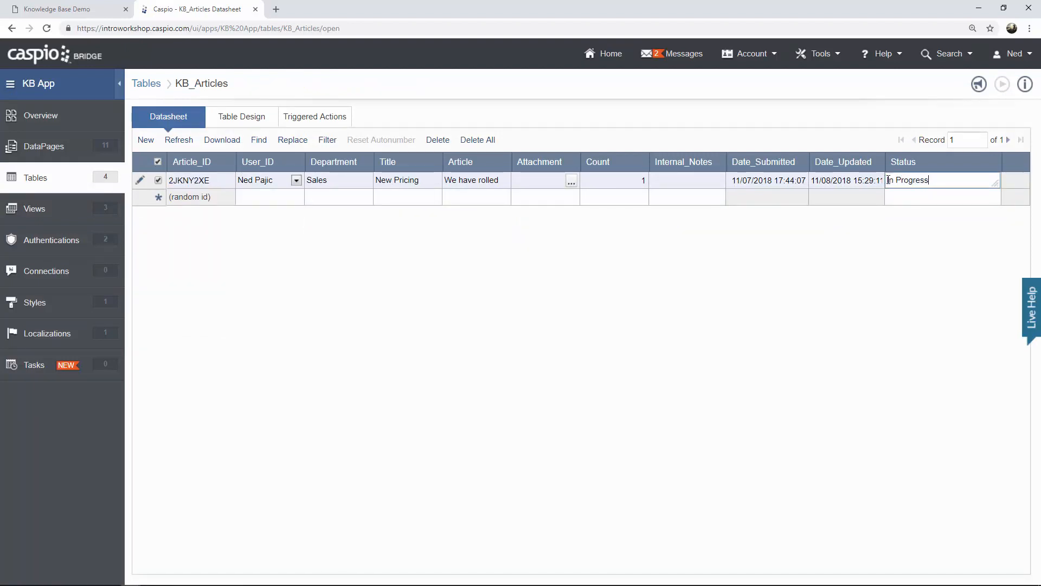
left_click(693, 198)
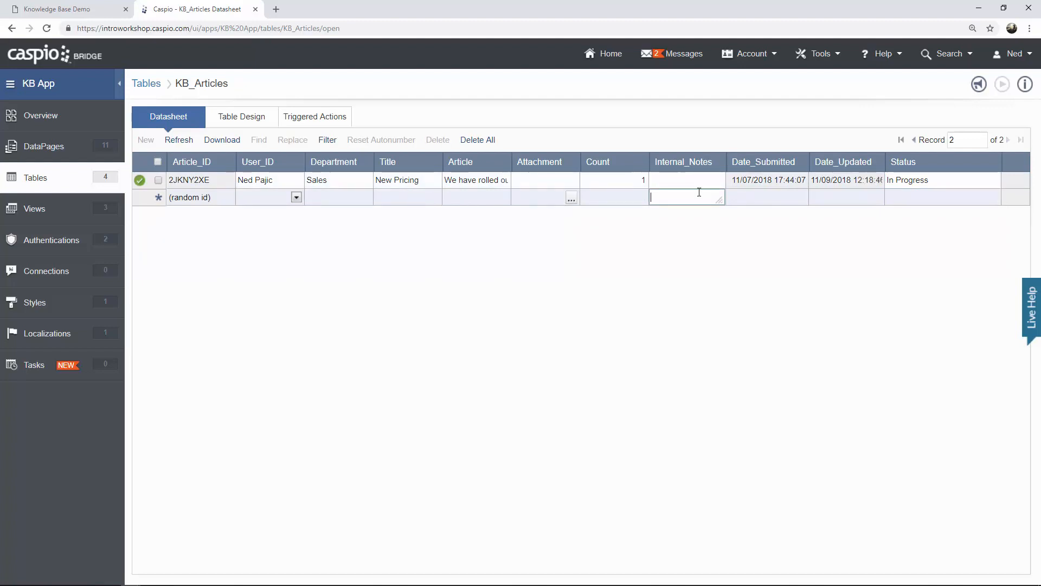
Preview User Dashboard from the Users folder and check In Progress shows 1, Published 0.
left_click(61, 157)
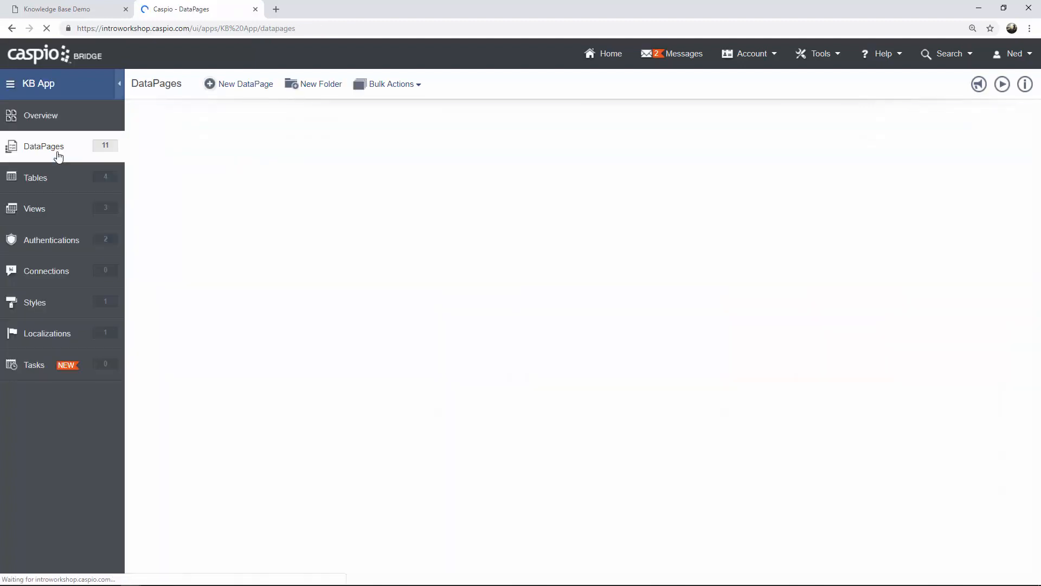
left_click(190, 173)
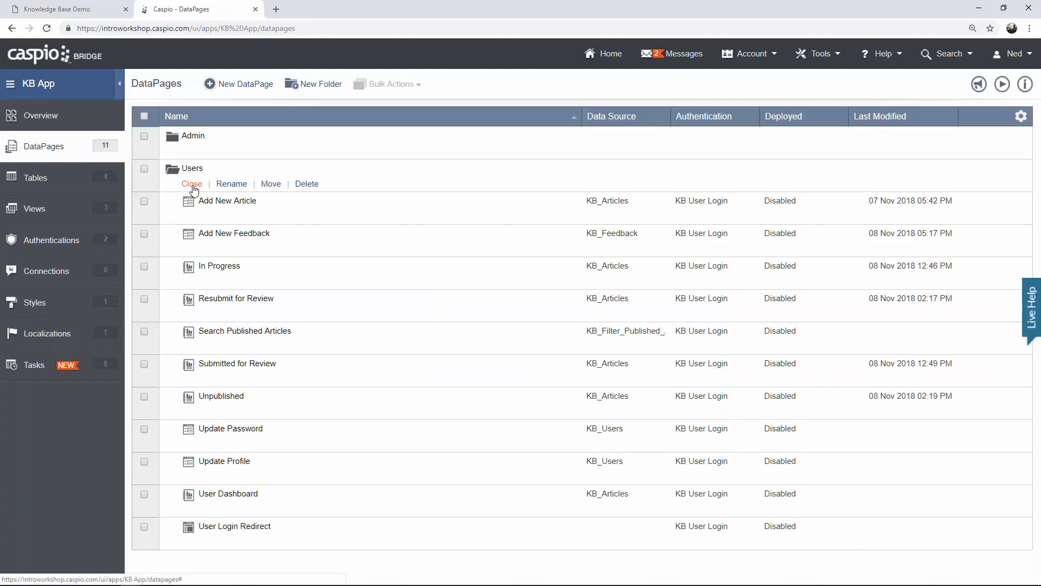
mouse_move(284, 508)
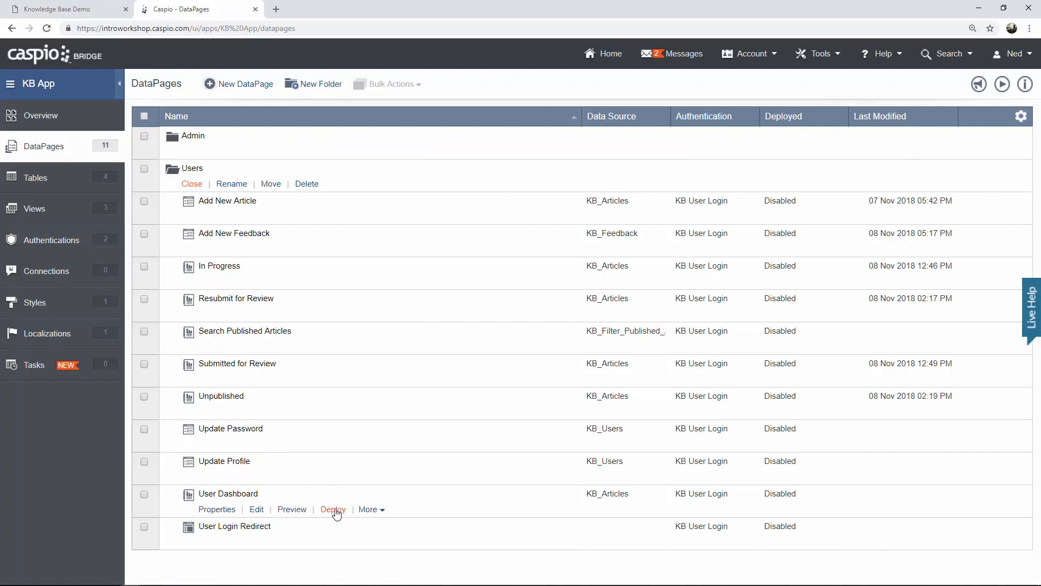
left_click(301, 512)
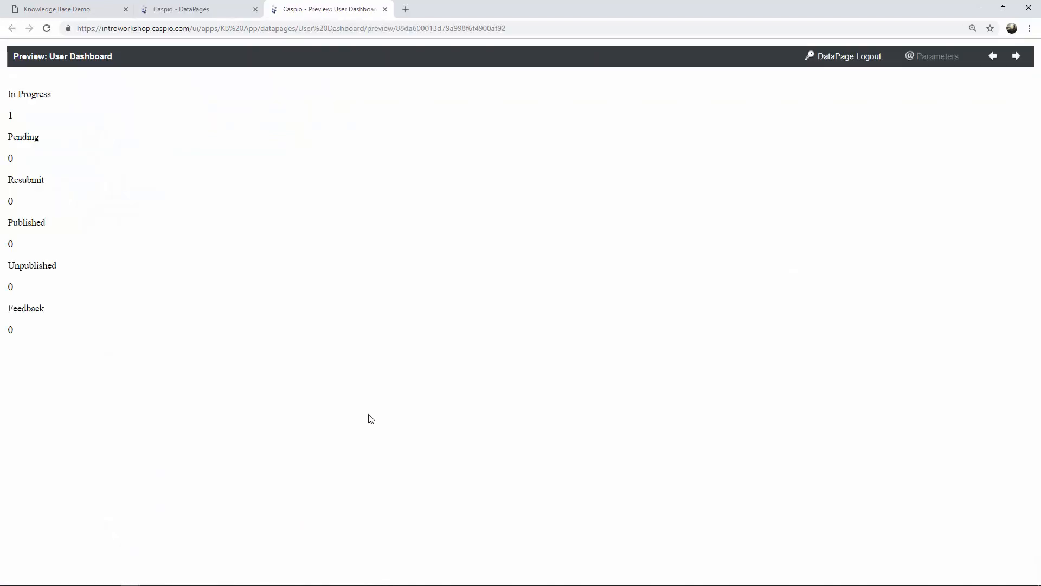
left_click(20, 117)
double_click(10, 245)
left_click(14, 246)
Enable User Dashboard deployment, select its embed code, and go to dashboard.html.
left_click(386, 9)
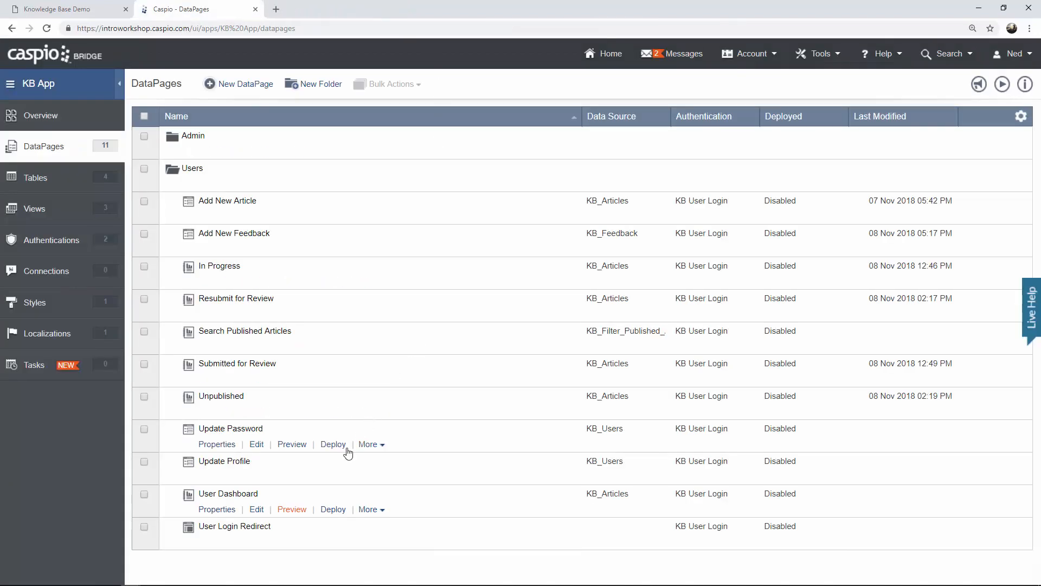
left_click(336, 511)
left_click(450, 170)
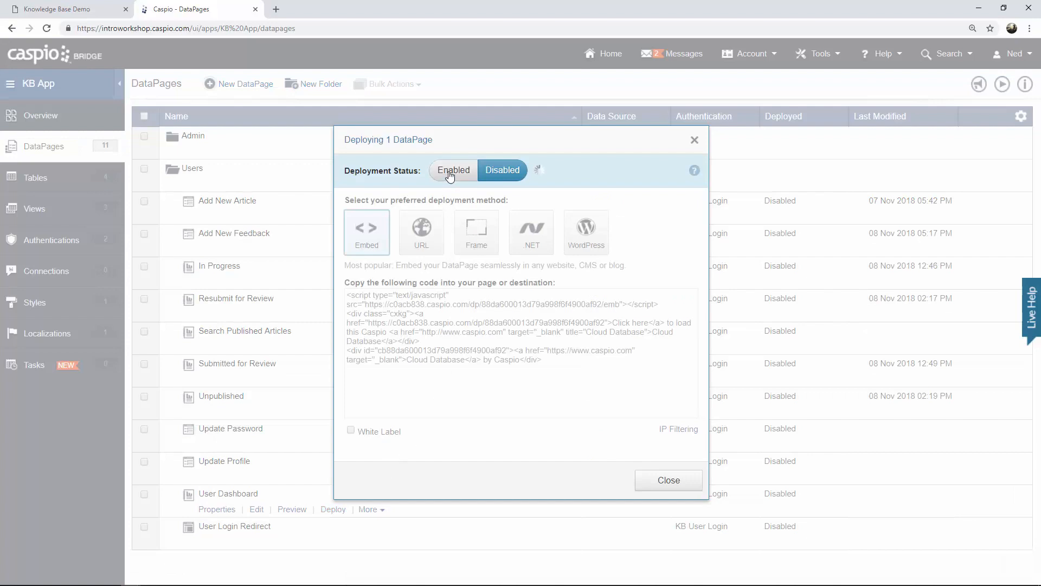
left_click(403, 324)
key("ctrl+c")
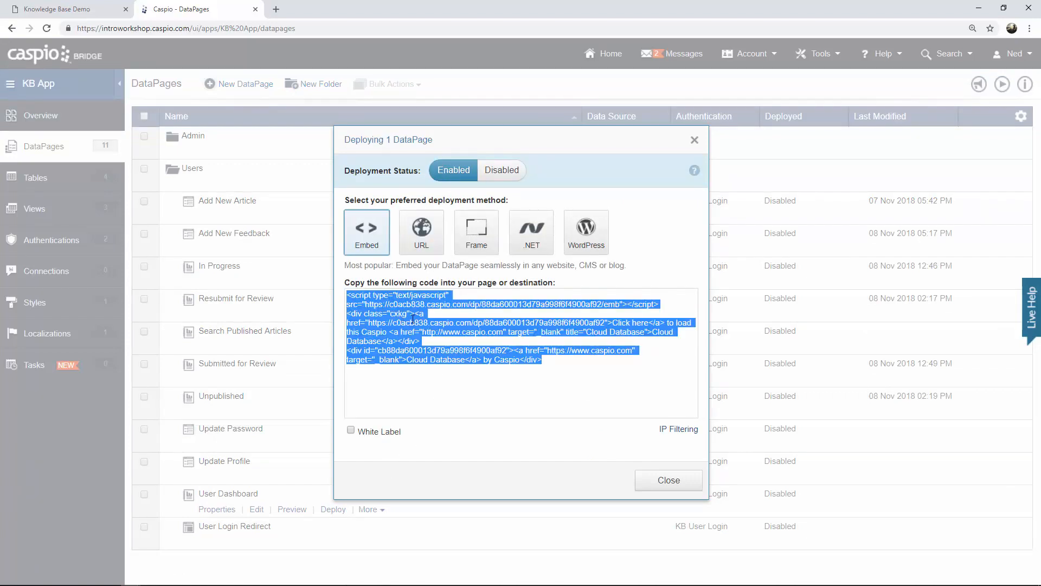
left_click(668, 480)
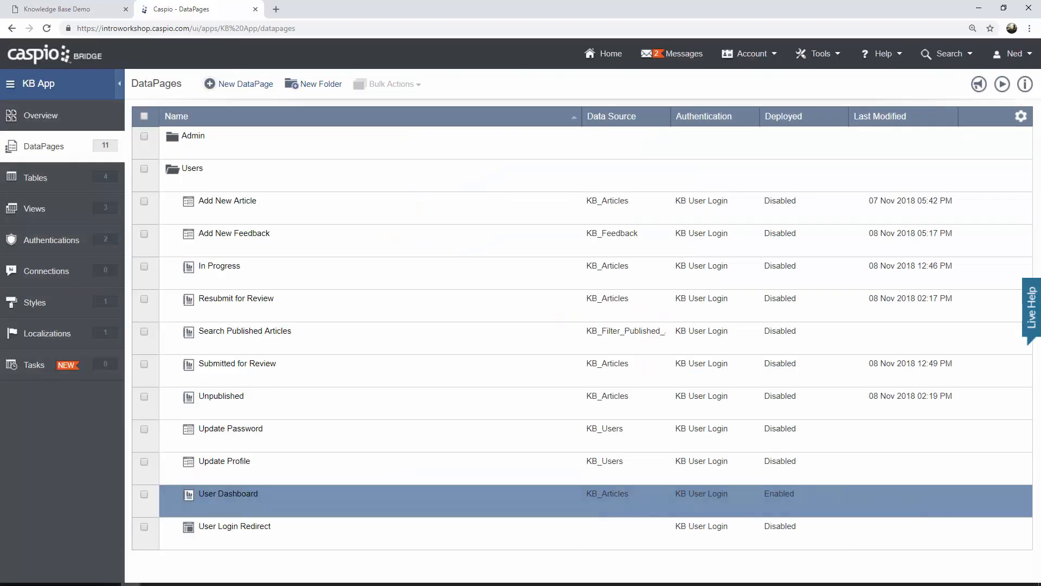
left_click(190, 577)
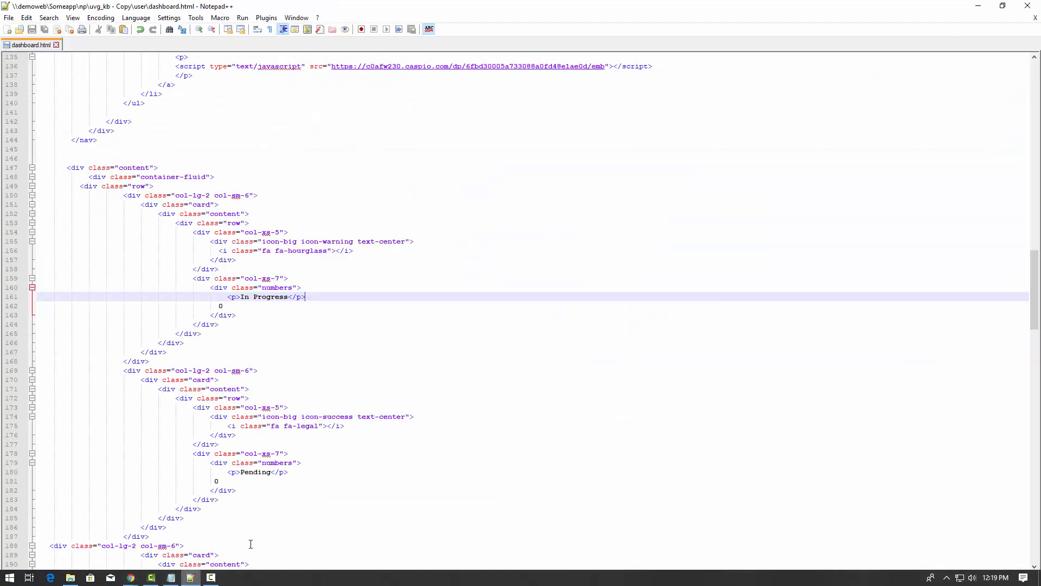
Replace the old dashboard markup with the Caspio embed script, remove two leftover link lines, and save.
scroll(194, 514, "up", 7)
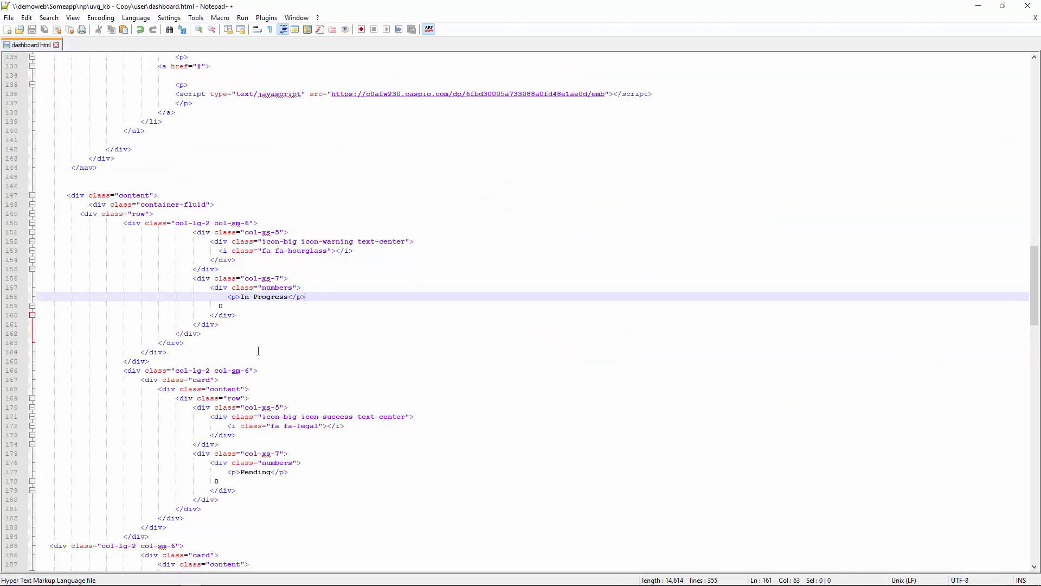
scroll(261, 349, "down", 2)
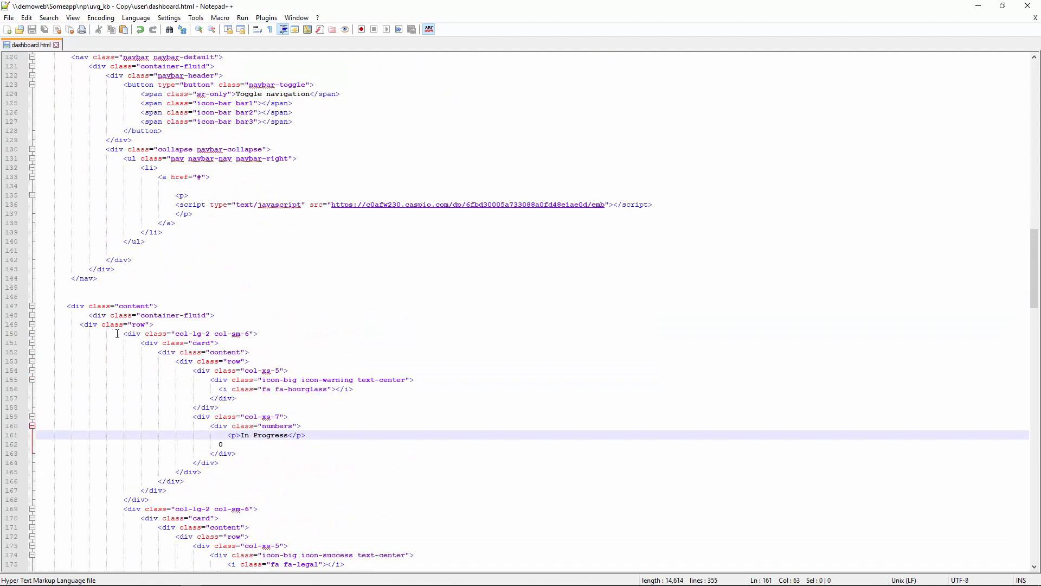
left_click_drag(85, 325, 334, 453)
scroll(275, 372, "down", 20)
key("ctrl+v")
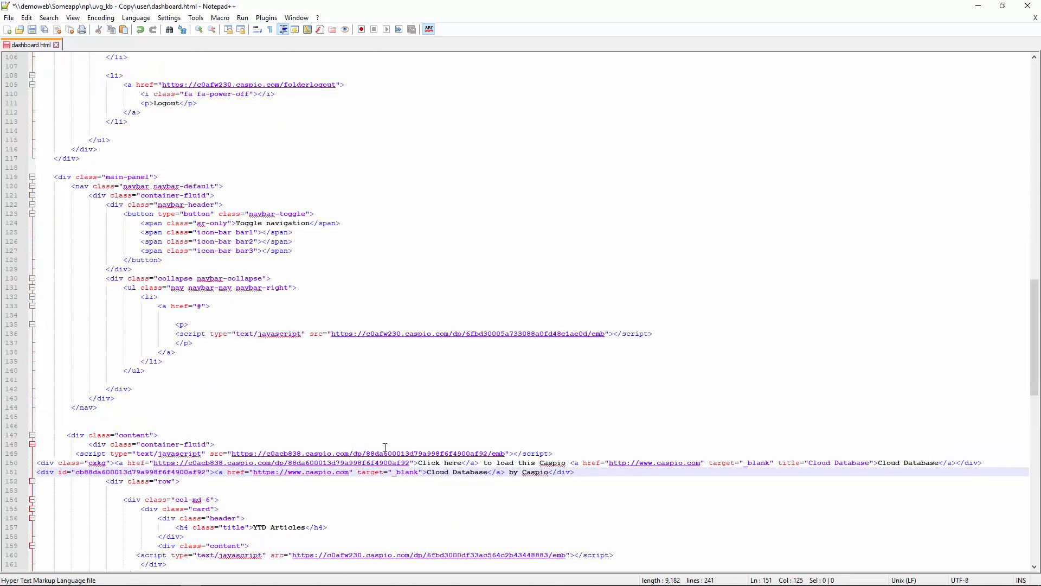
left_click_drag(587, 473, 32, 466)
key("Delete")
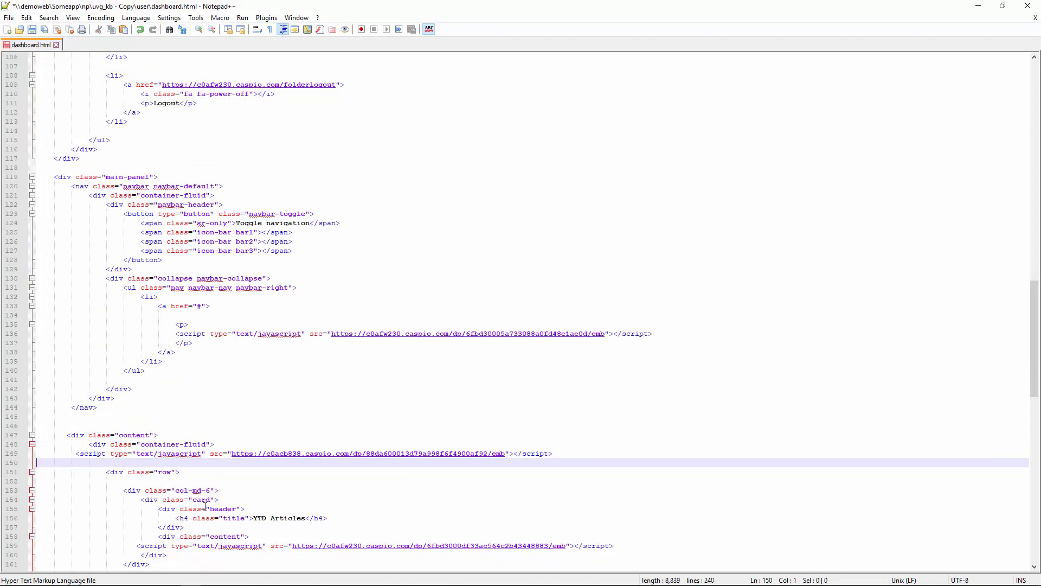
key("ctrl+s")
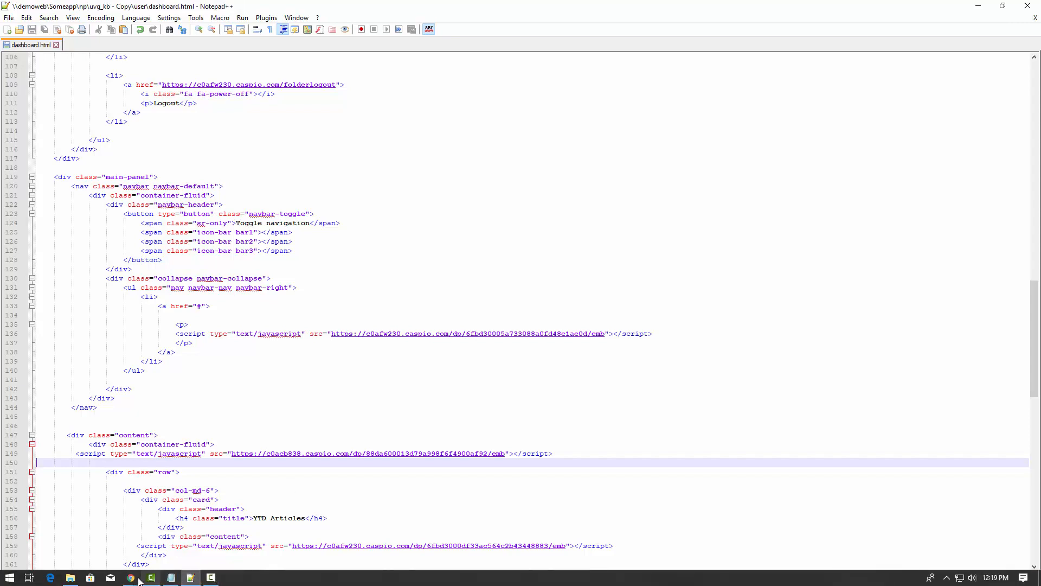
left_click(70, 577)
Open dashboard.html in Chrome, close the old Knowledge Base Demo tab, and return to Caspio.
double_click(366, 195)
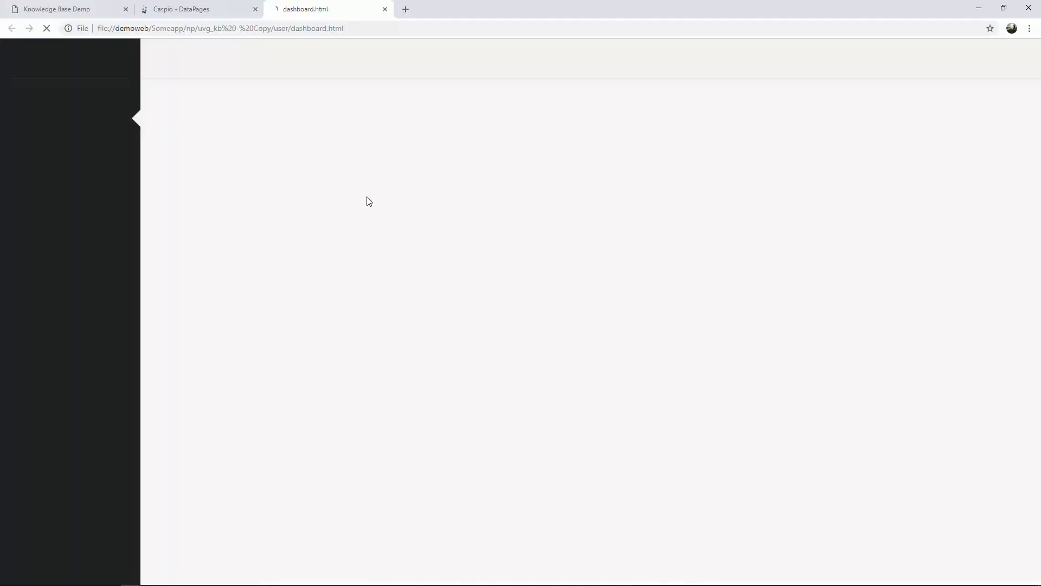
left_click(126, 9)
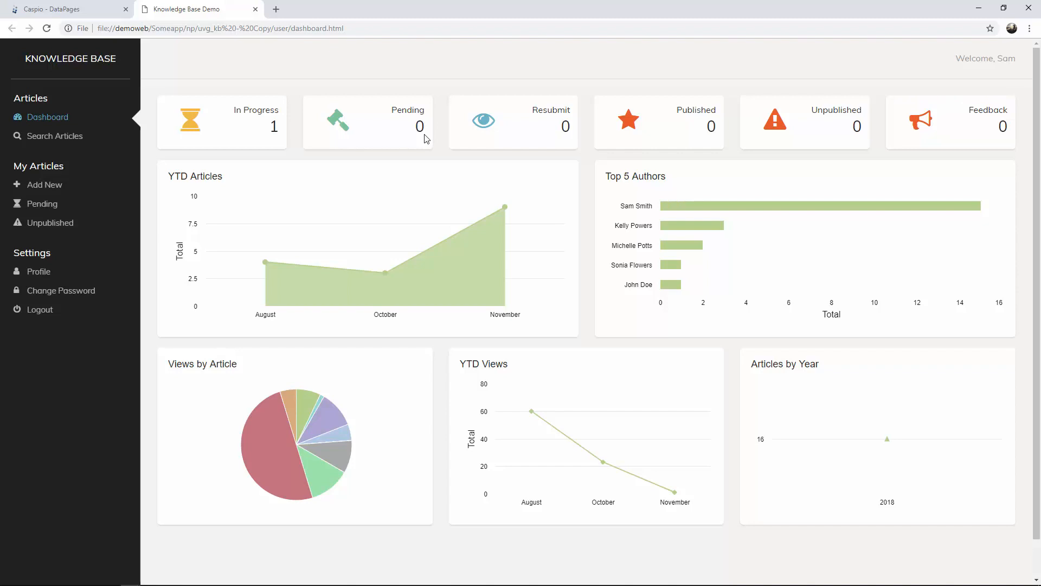
key("alt+Tab")
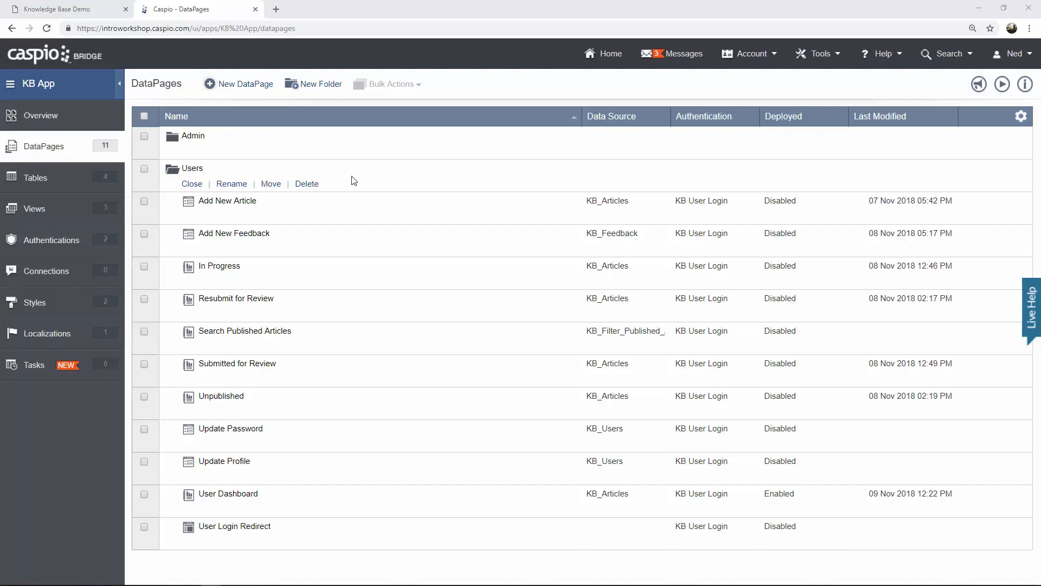
Create a new Charts DataPage of type Bar and continue to the data source step.
mouse_move(343, 255)
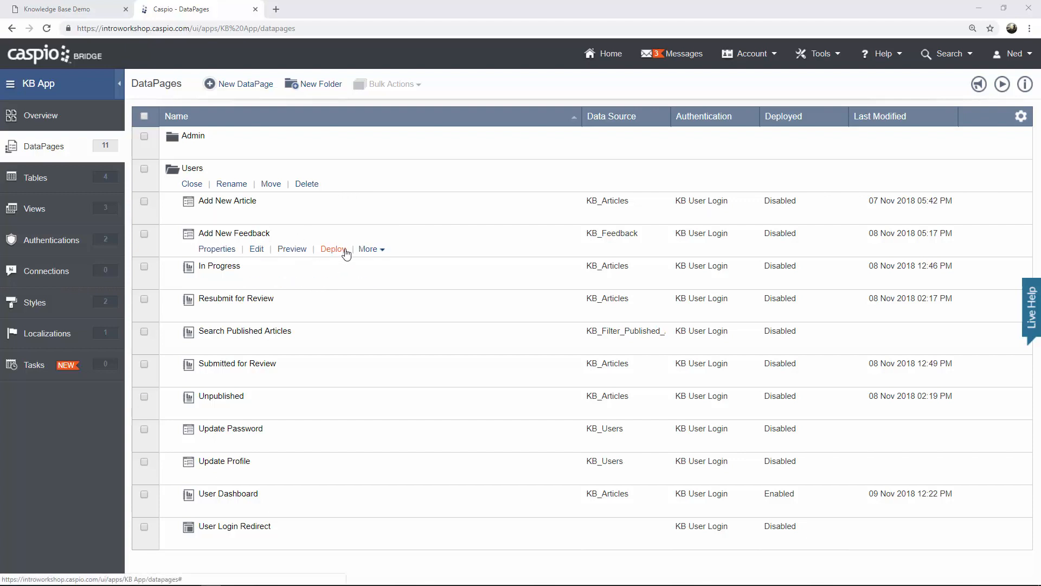
left_click(257, 92)
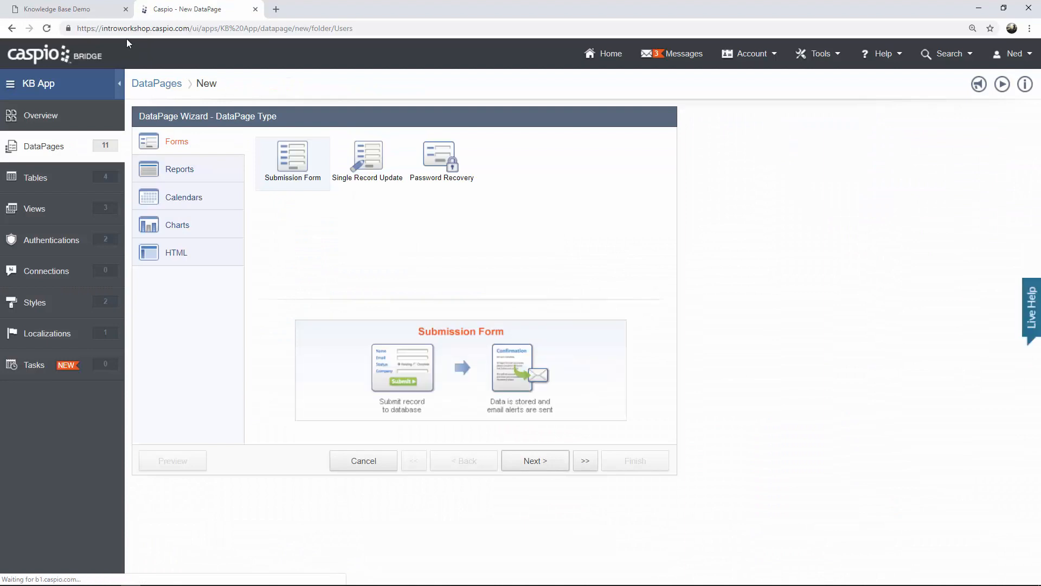
left_click(92, 10)
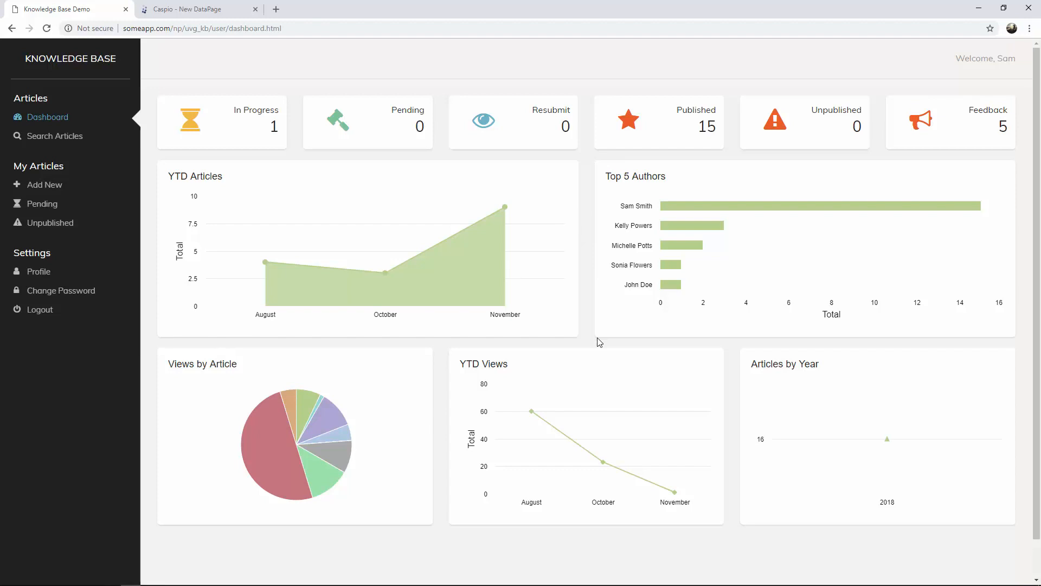
mouse_move(777, 207)
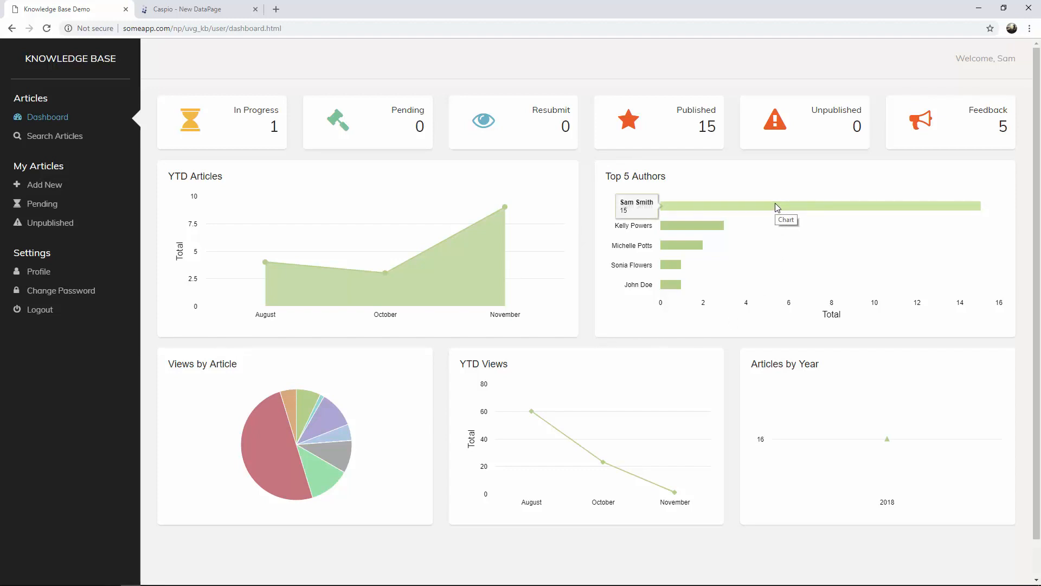
left_click(225, 15)
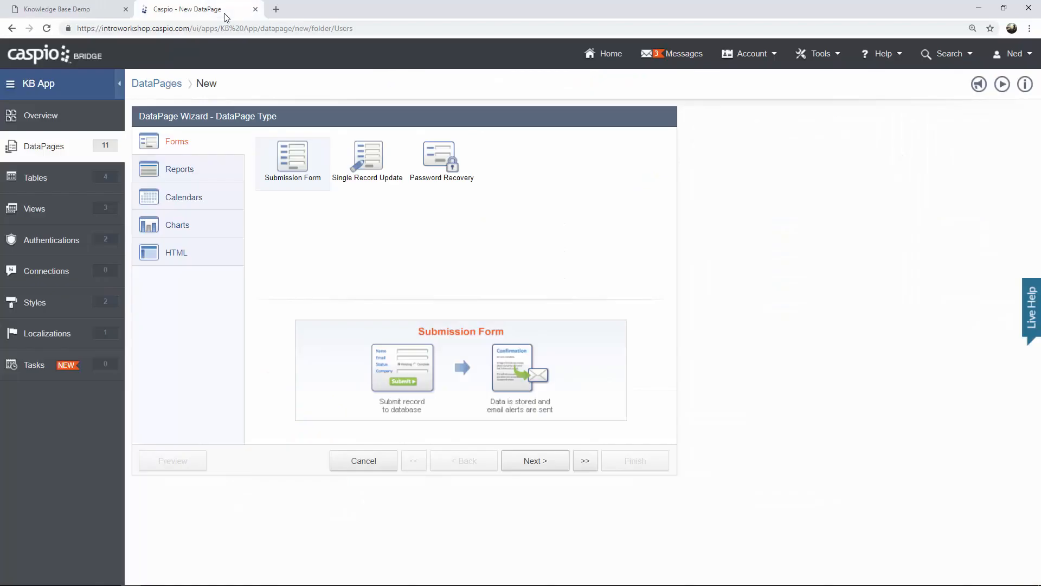
left_click(222, 230)
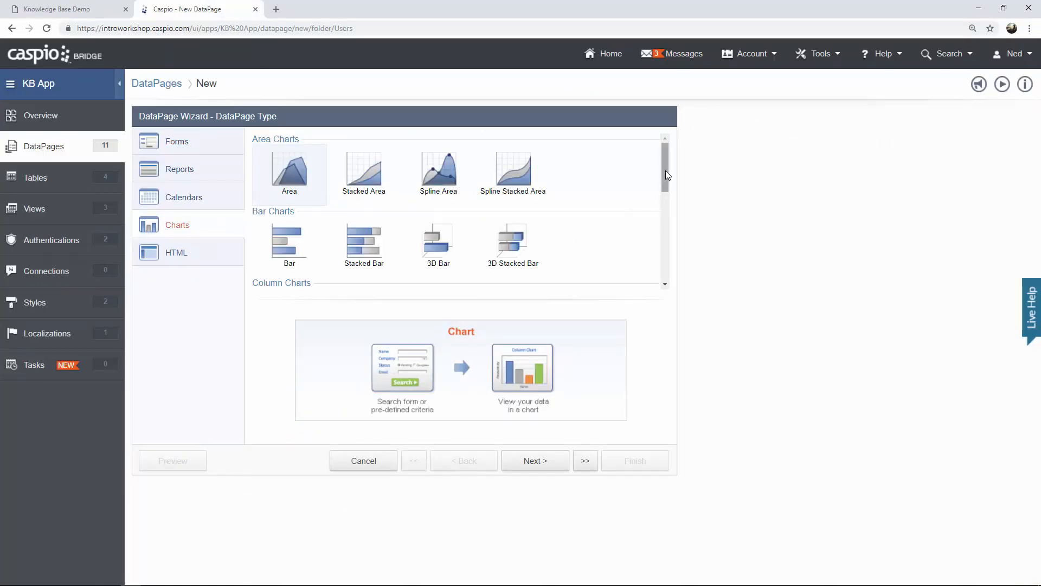
scroll(665, 170, "down", 1)
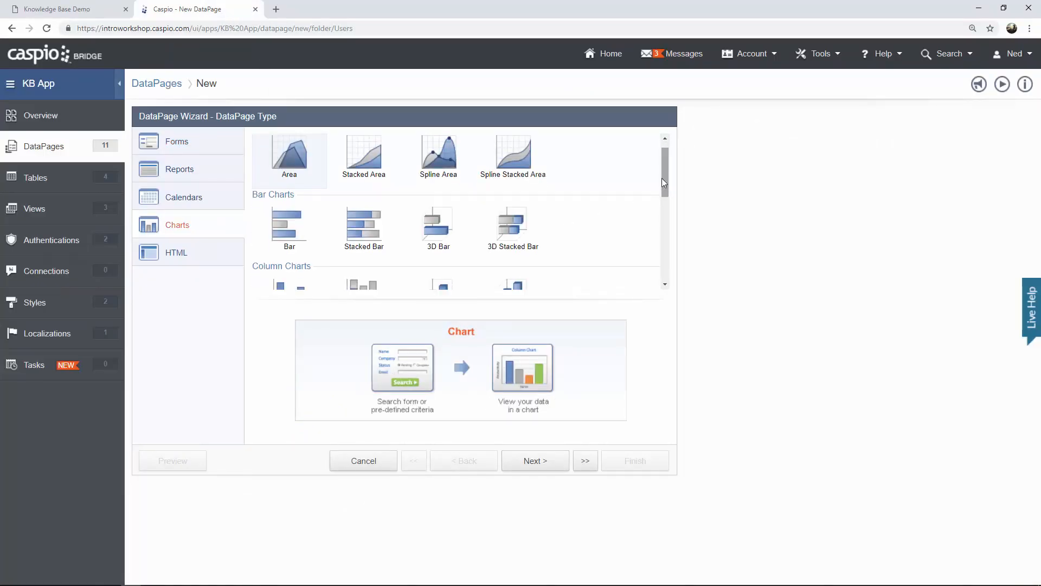
left_click(286, 232)
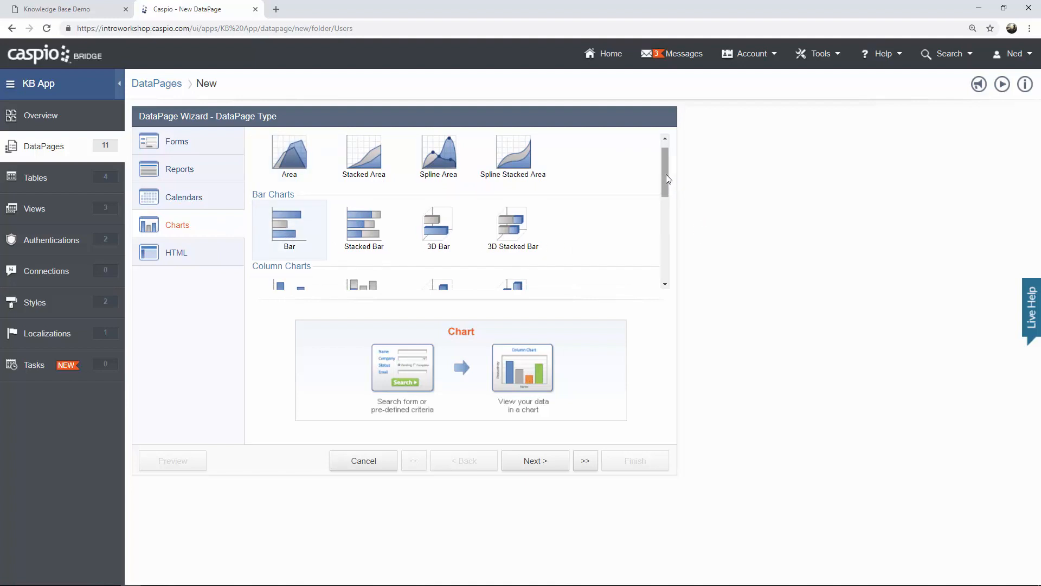
mouse_move(666, 174)
left_mouse_down()
mouse_move(666, 257)
mouse_move(663, 177)
left_mouse_up()
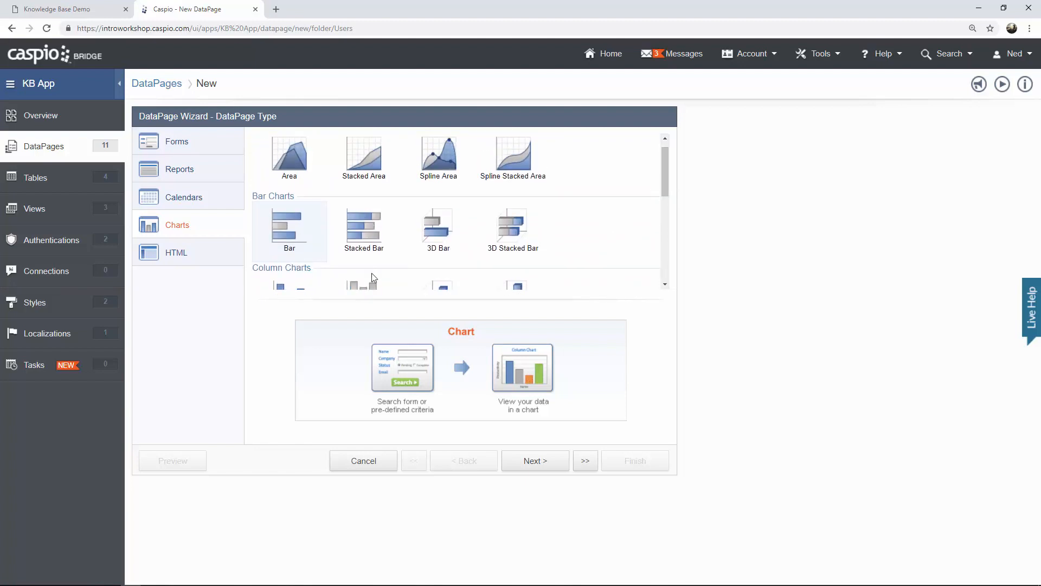
left_click(536, 461)
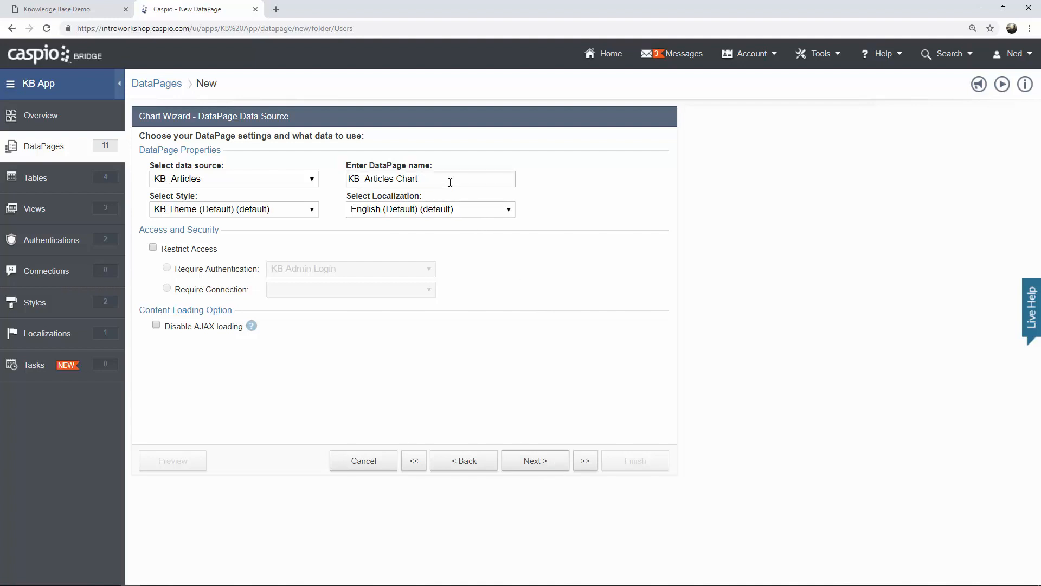
Name the chart 'Total Articles by User', require KB User Login, and use pre-defined criteria filtering.
left_click_drag(449, 179, 326, 181)
type("Total Articles b")
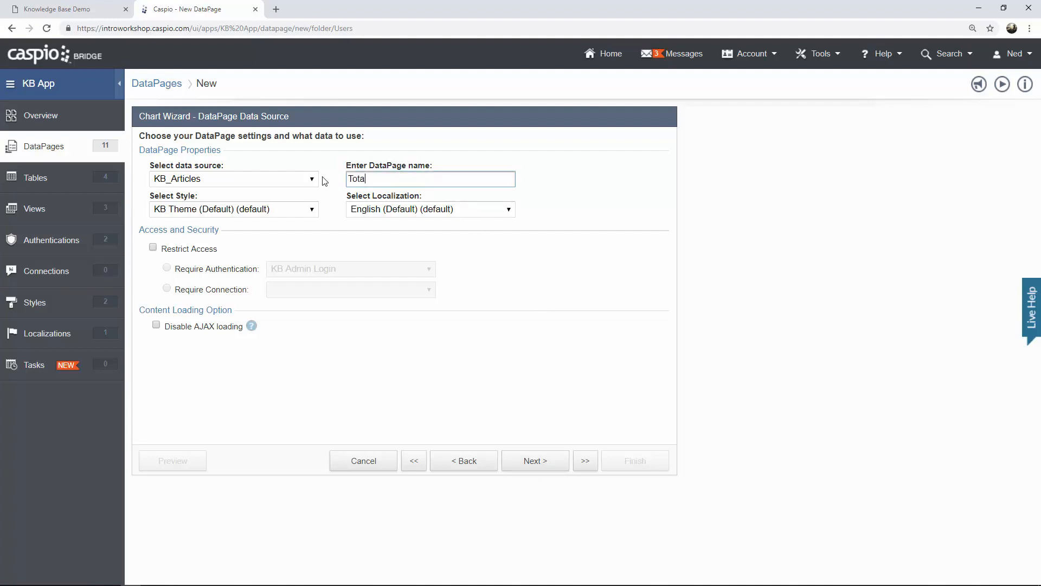
type("y User")
left_click(209, 251)
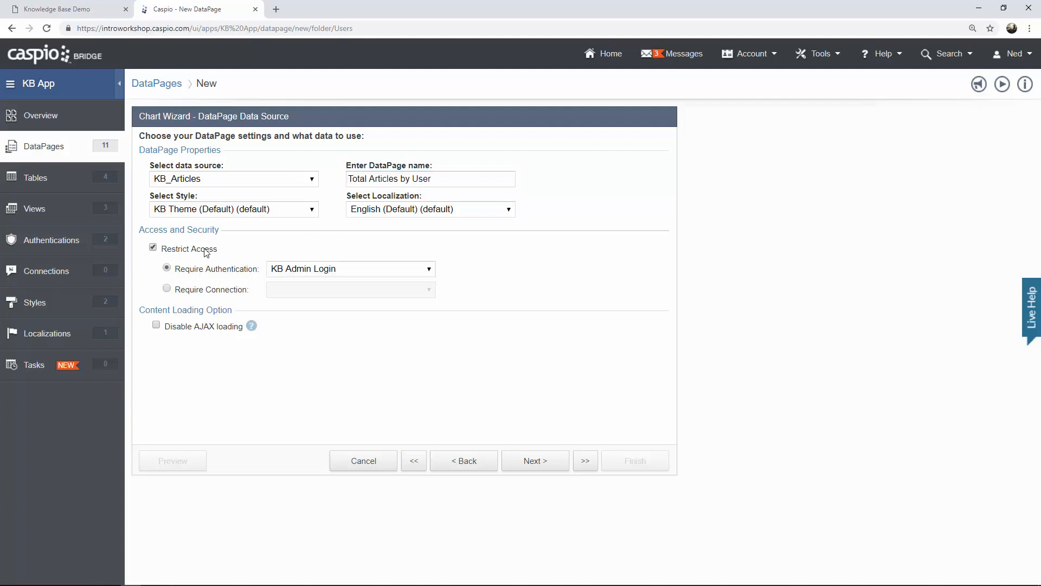
left_click(288, 271)
left_click(313, 306)
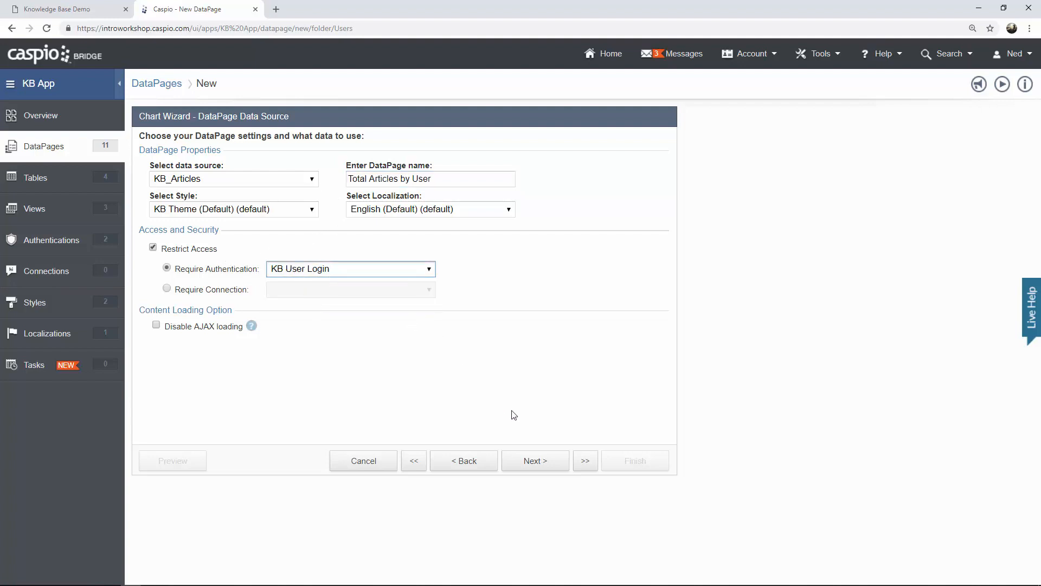
left_click(539, 470)
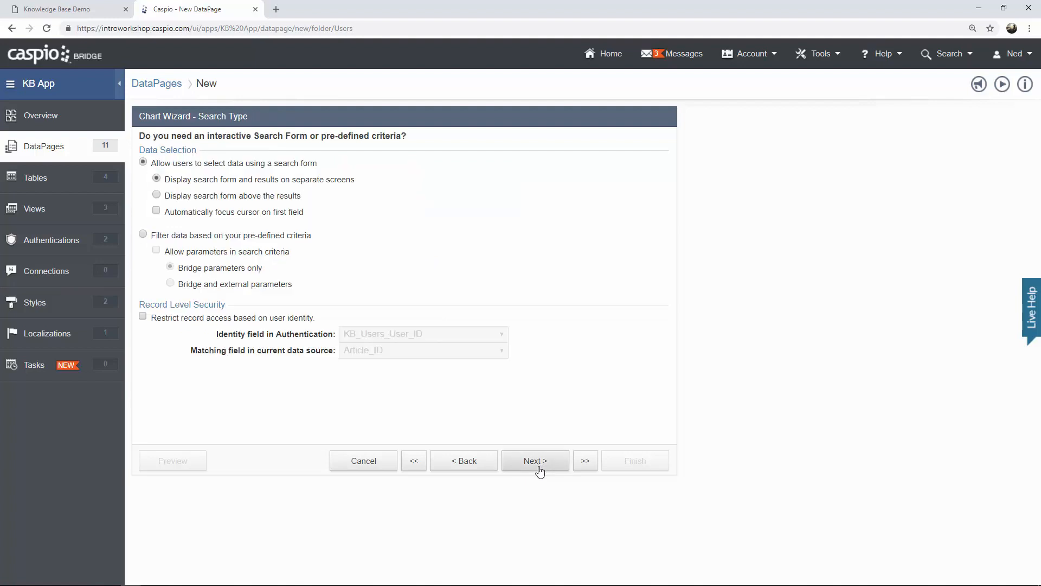
left_click(277, 238)
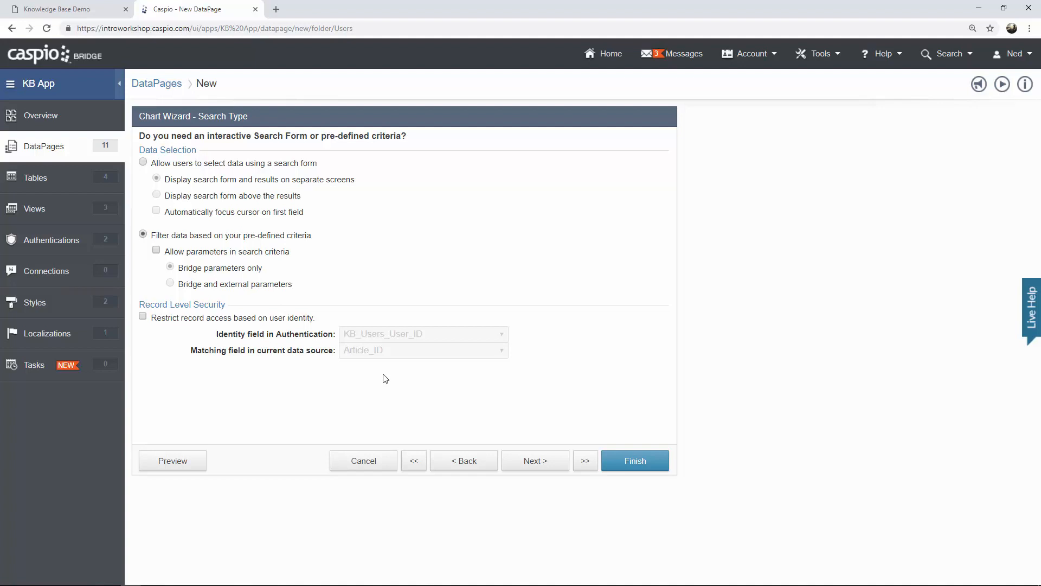
left_click(534, 467)
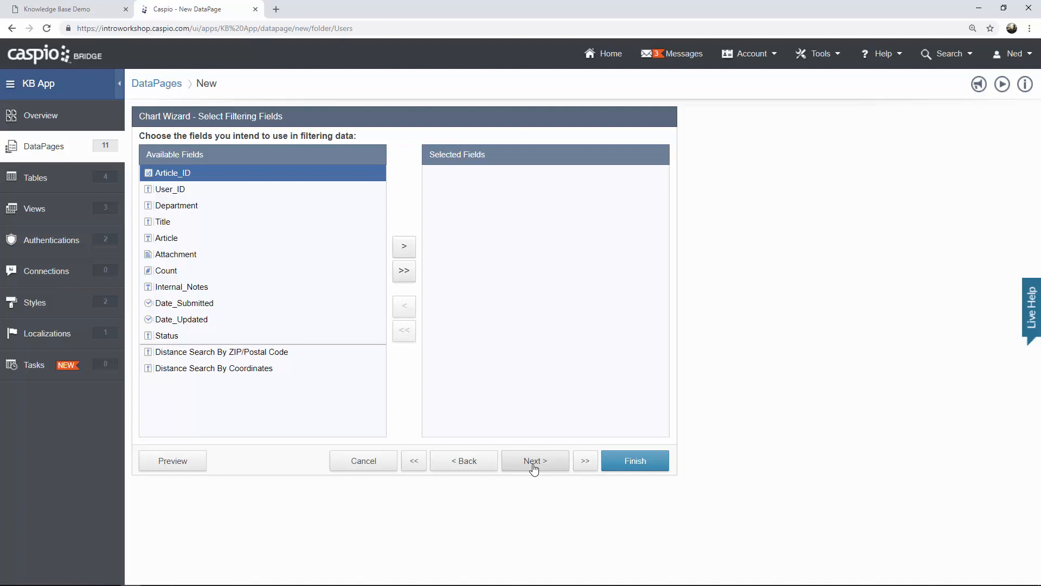
Add Status as the filtering field with the value Published.
left_click(196, 338)
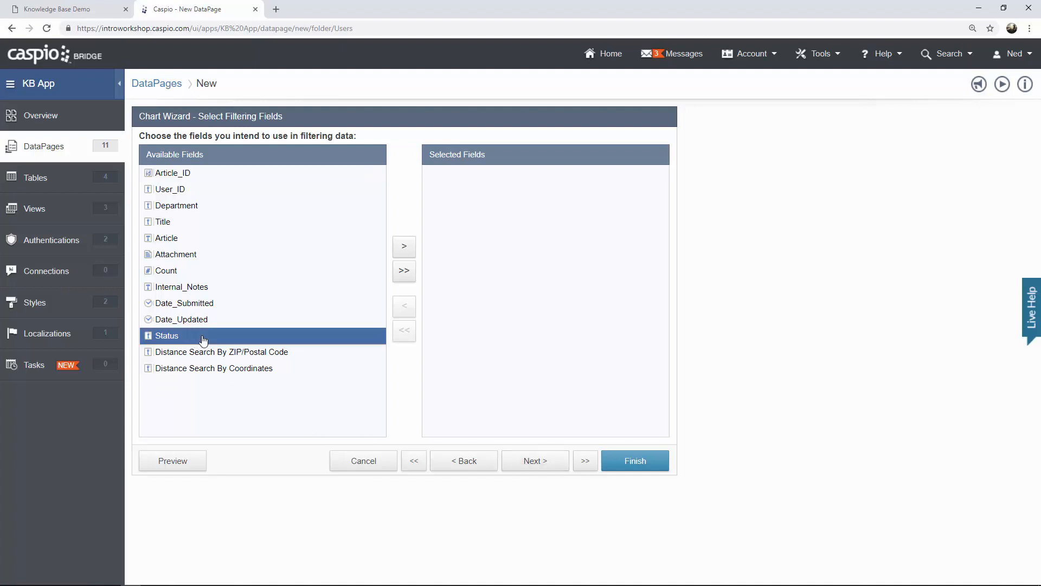
left_click(404, 247)
left_click(536, 460)
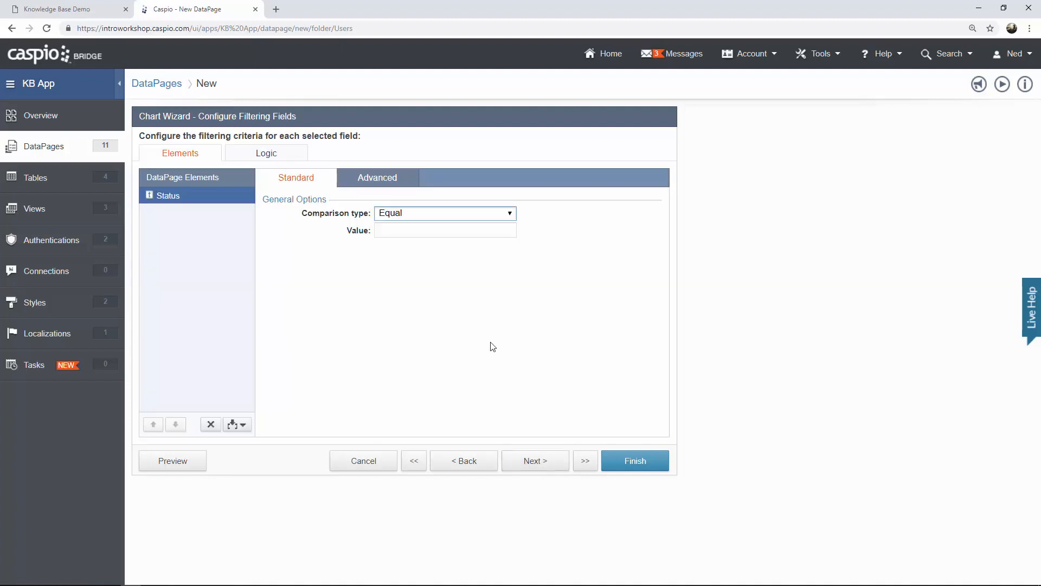
left_click(408, 230)
type("Published")
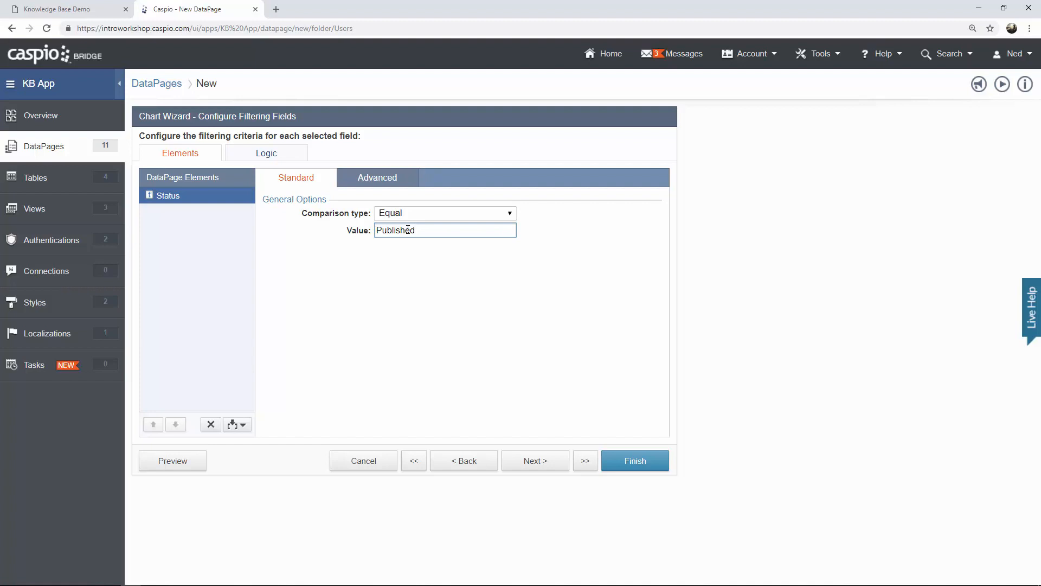
left_click(535, 461)
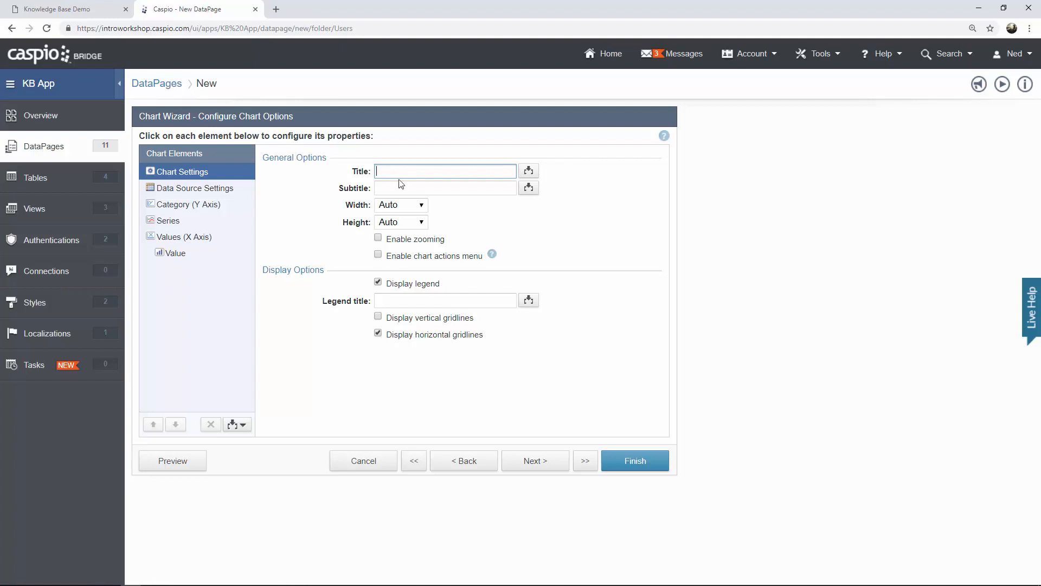
Title the category axis Authors and value axis Total, and chart User_ID as Value 1.
left_click(210, 193)
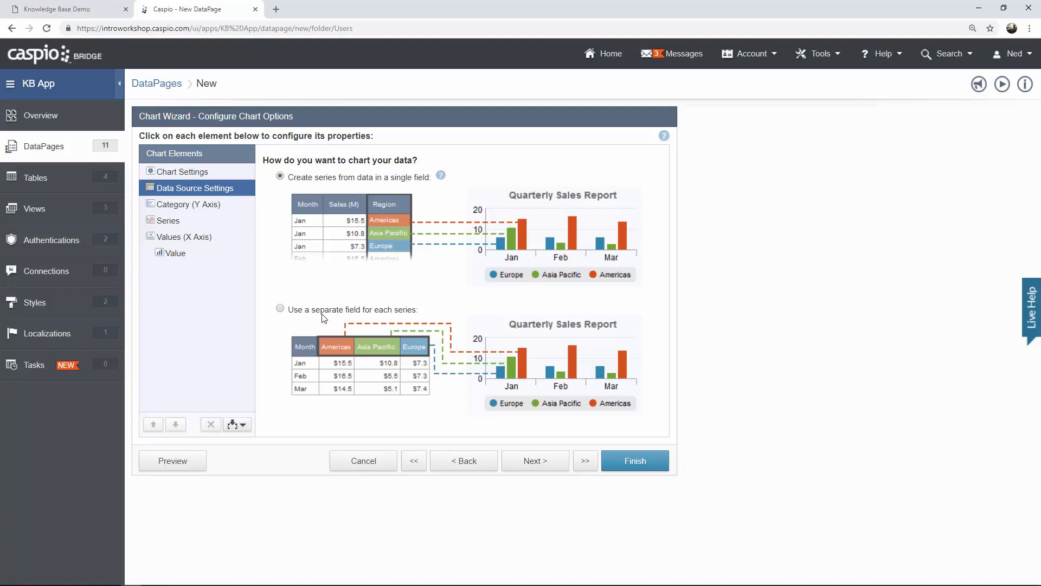
left_click(280, 308)
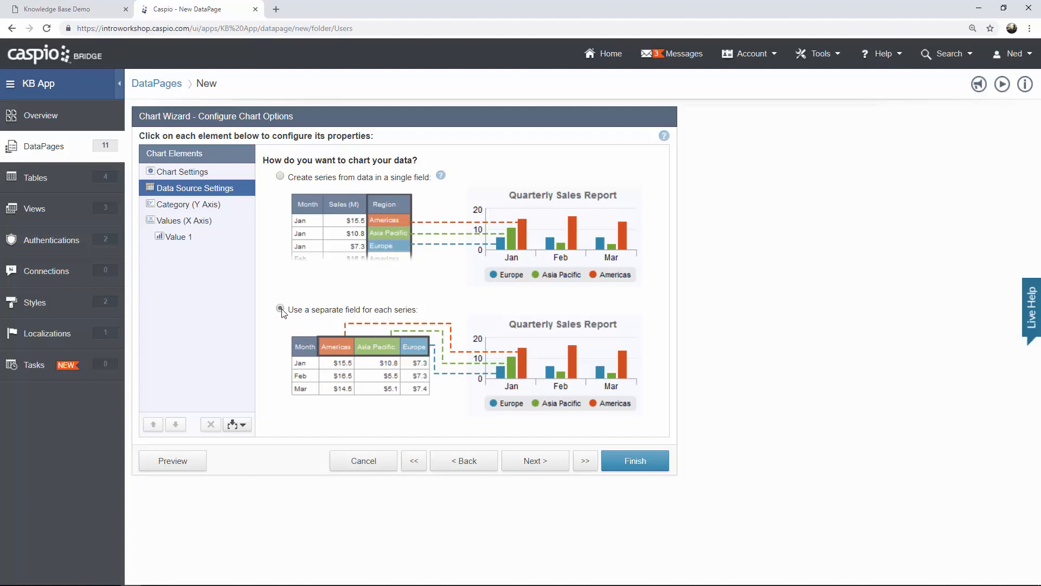
left_click(217, 210)
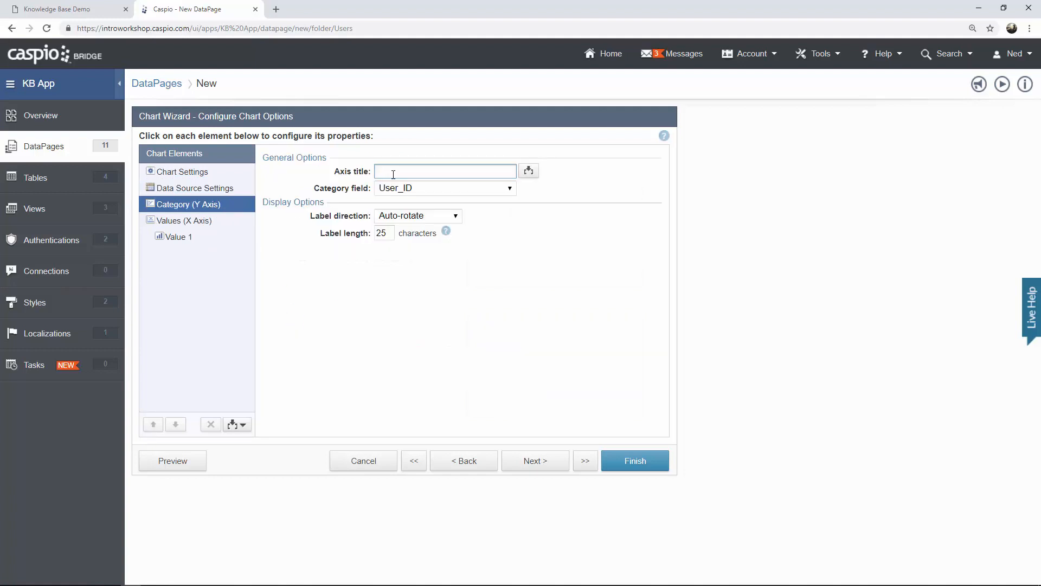
type("Authors")
left_click(196, 220)
left_click(384, 172)
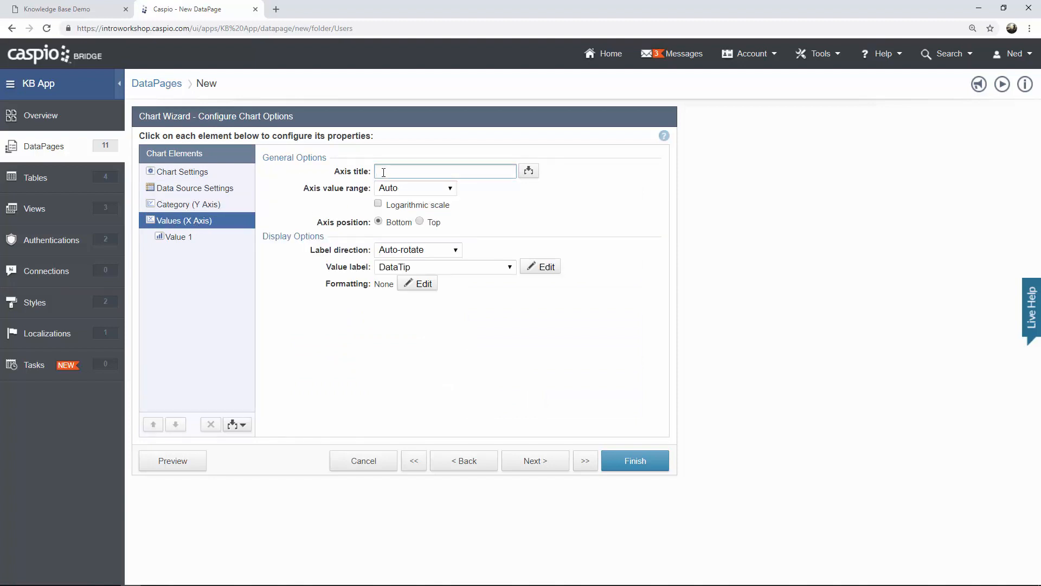
type("Total")
left_click(187, 241)
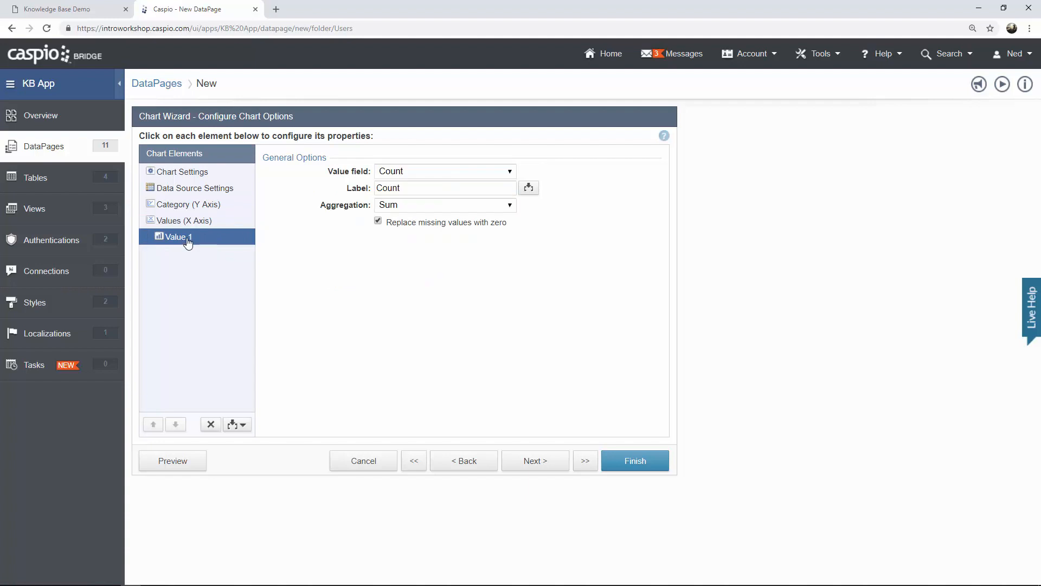
left_click(400, 174)
left_click(404, 185)
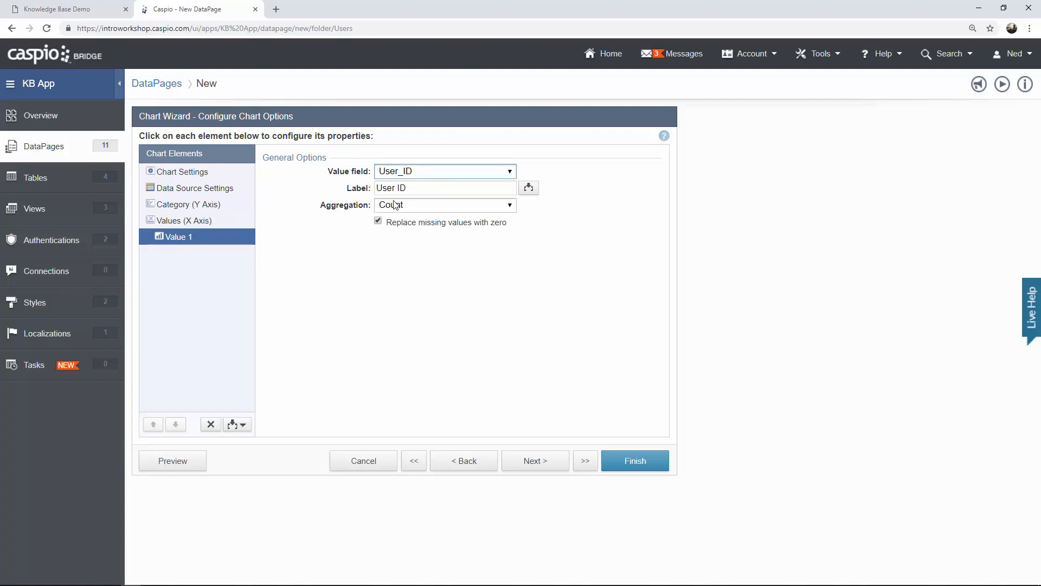
left_click(535, 461)
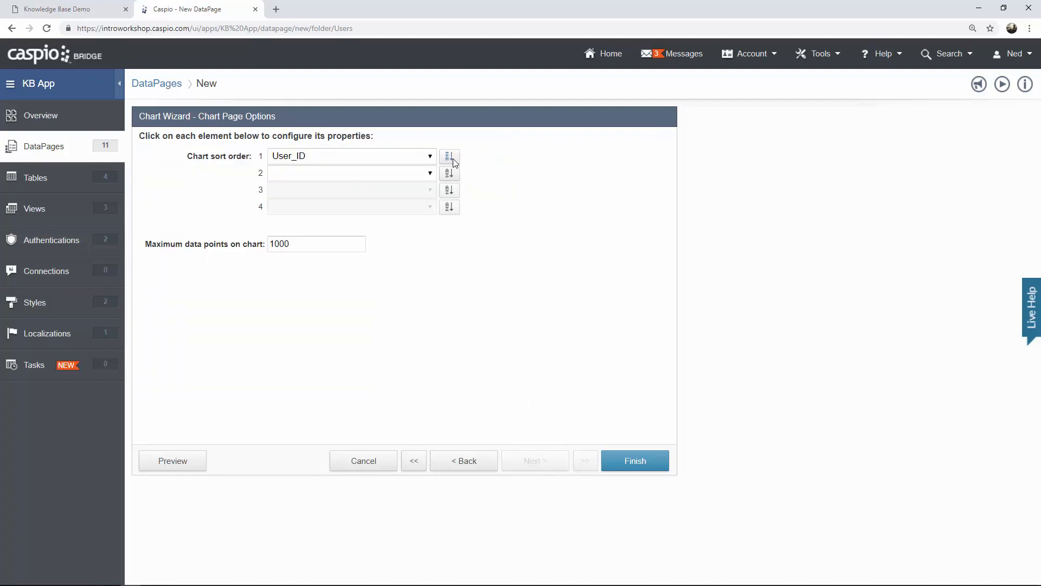
Sort the chart by COUNT(User_ID) and limit it to 5 data points.
left_click(427, 162)
left_click(378, 191)
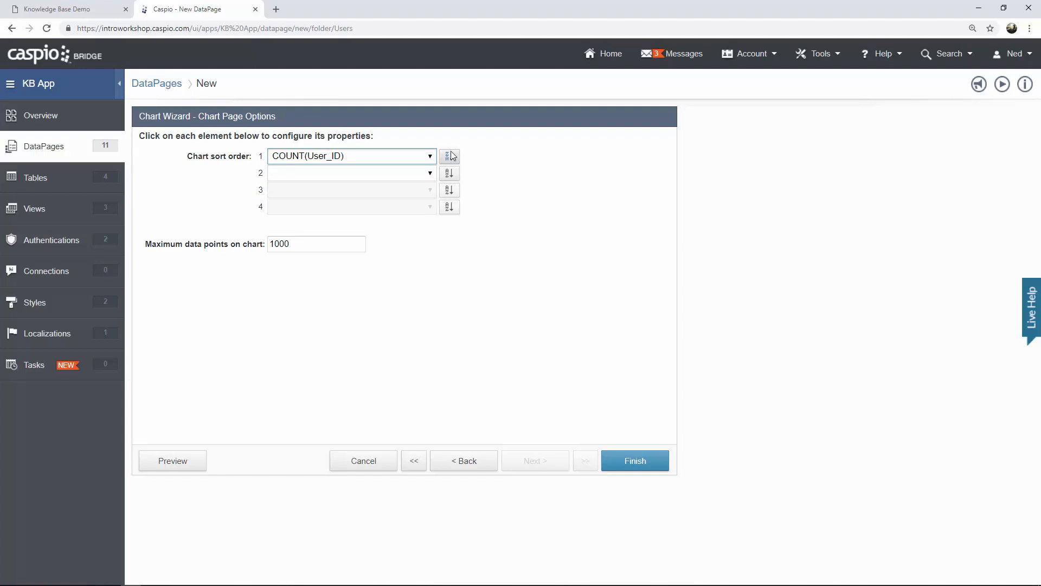
left_click_drag(319, 244, 253, 245)
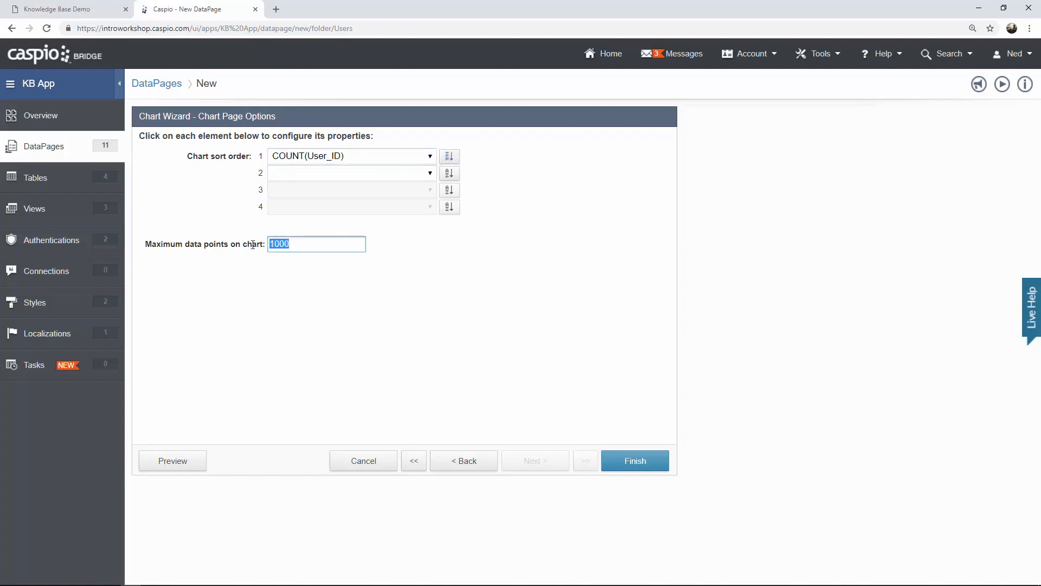
type("5")
Preview the chart, then save it as the Total Articles by User DataPage.
left_click(183, 465)
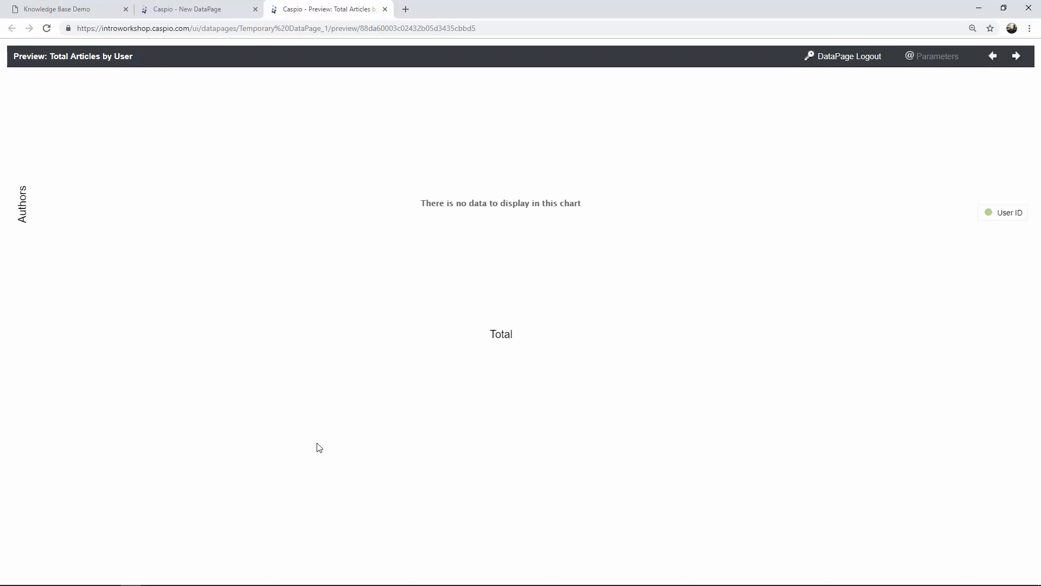
left_click(385, 10)
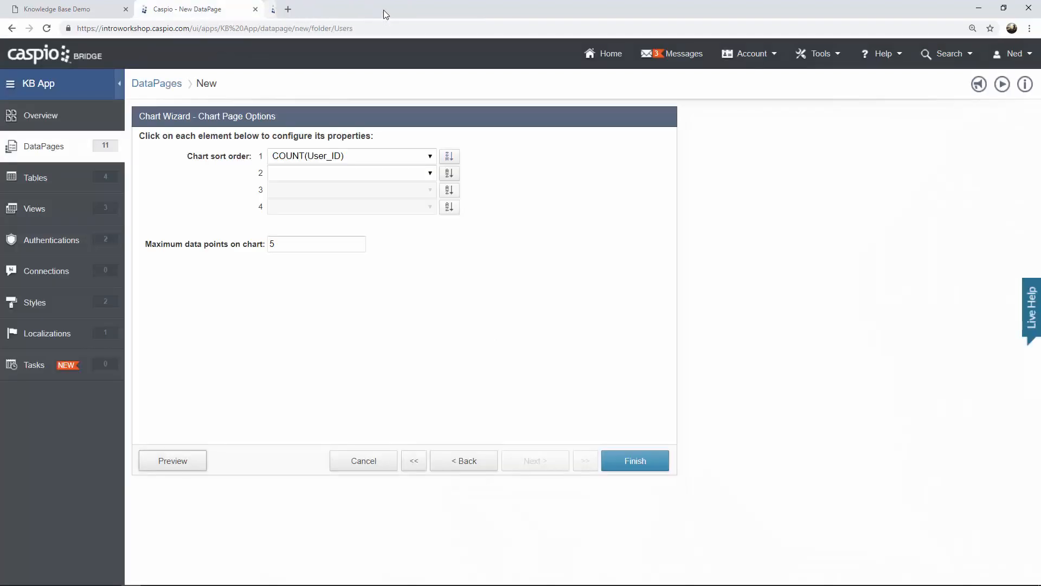
left_click(636, 461)
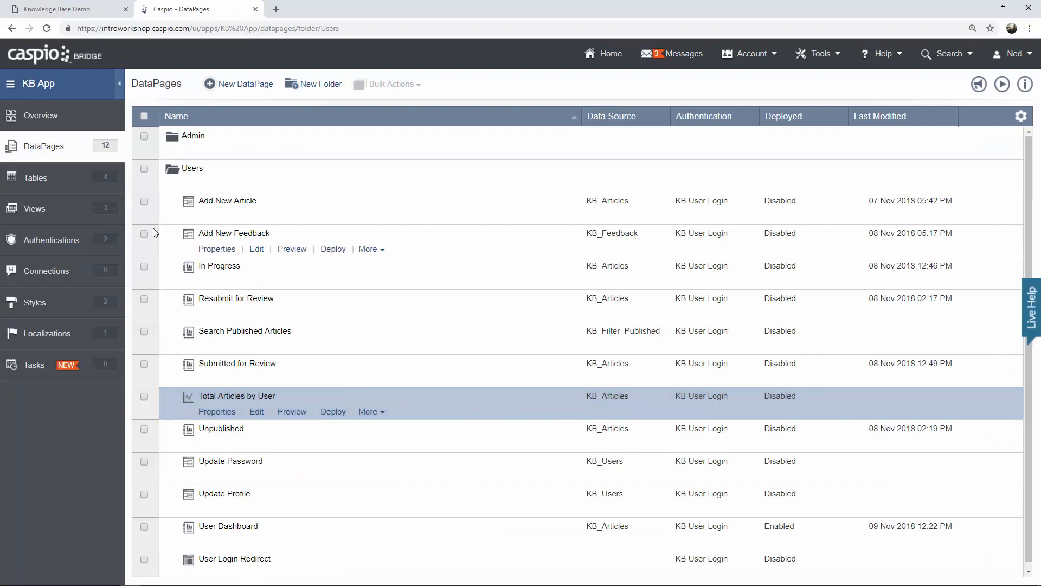
Change the KB_Articles record's Status to Published, save it, and return to DataPages.
left_click(87, 179)
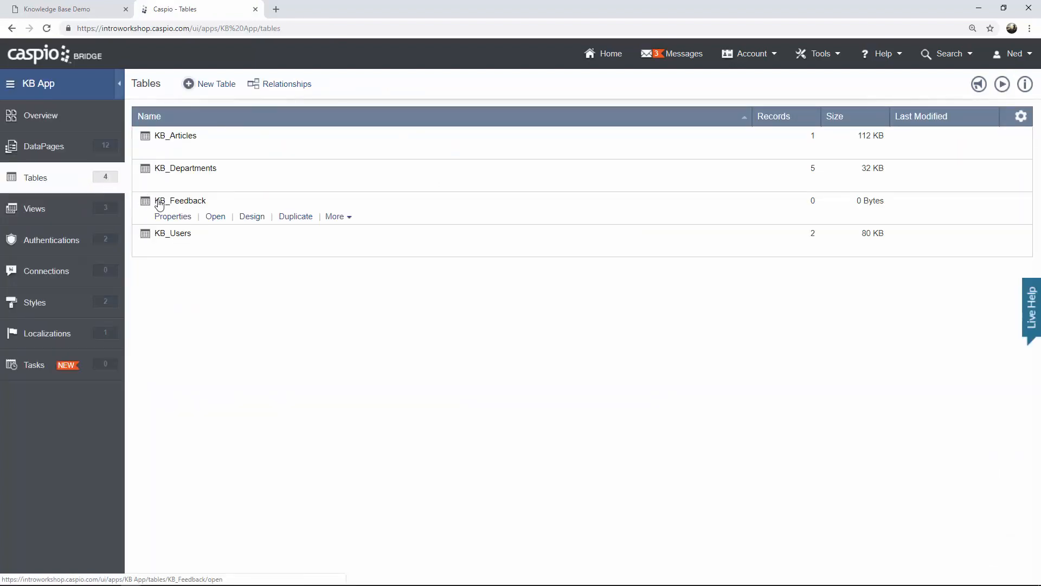
left_click(214, 152)
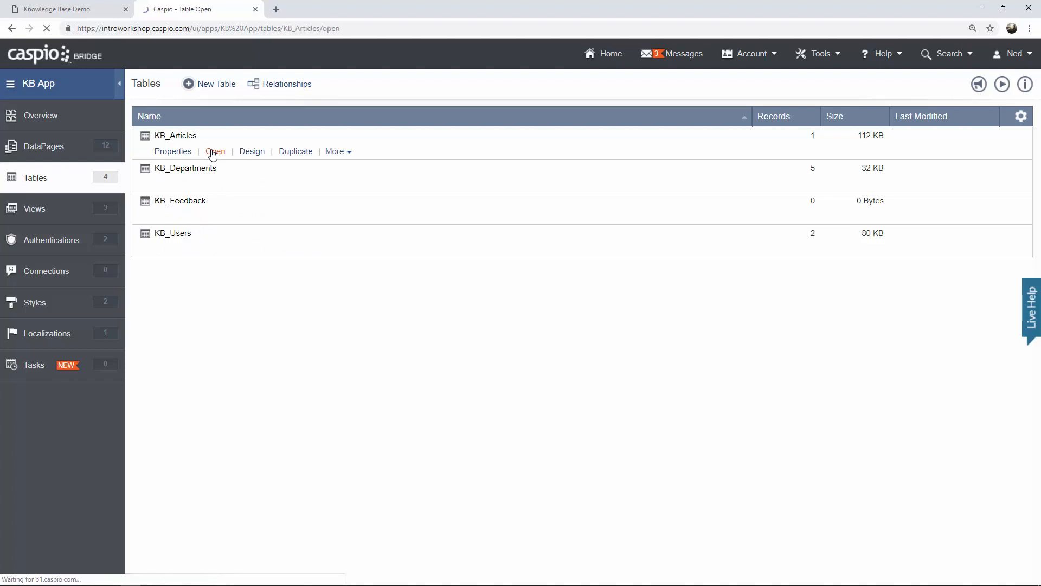
left_click(941, 180)
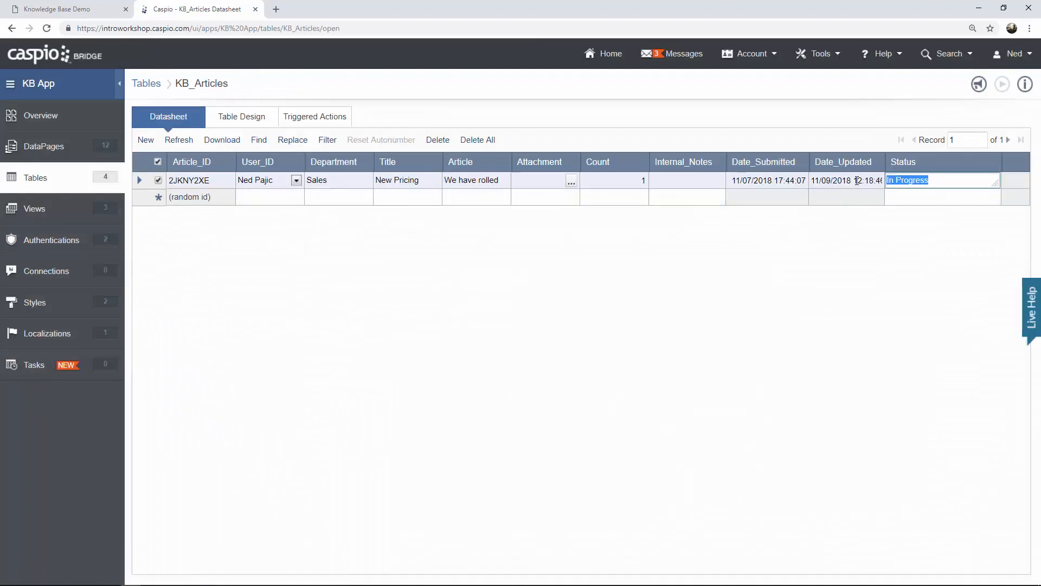
type("Published")
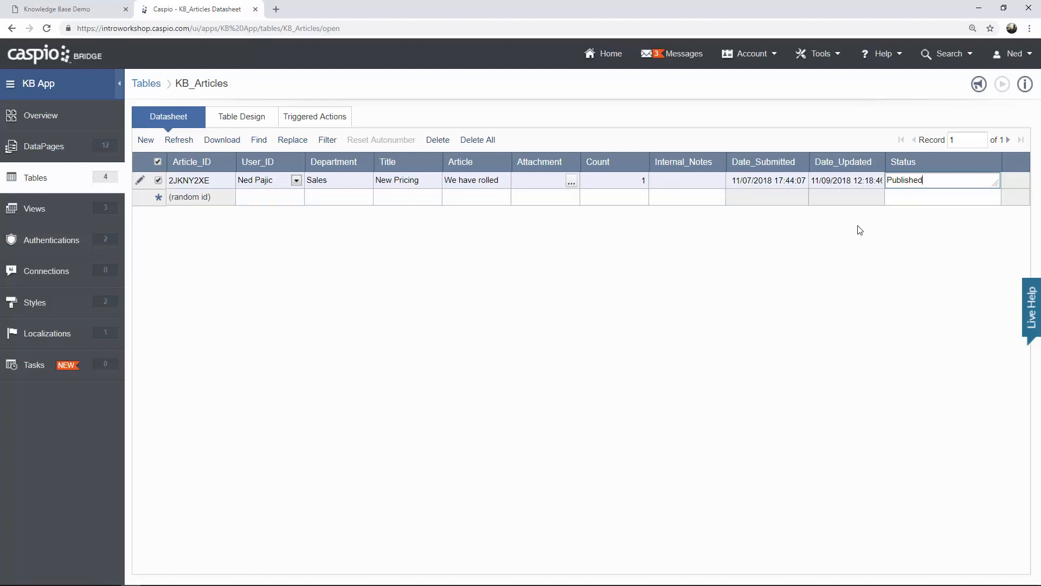
left_click(615, 197)
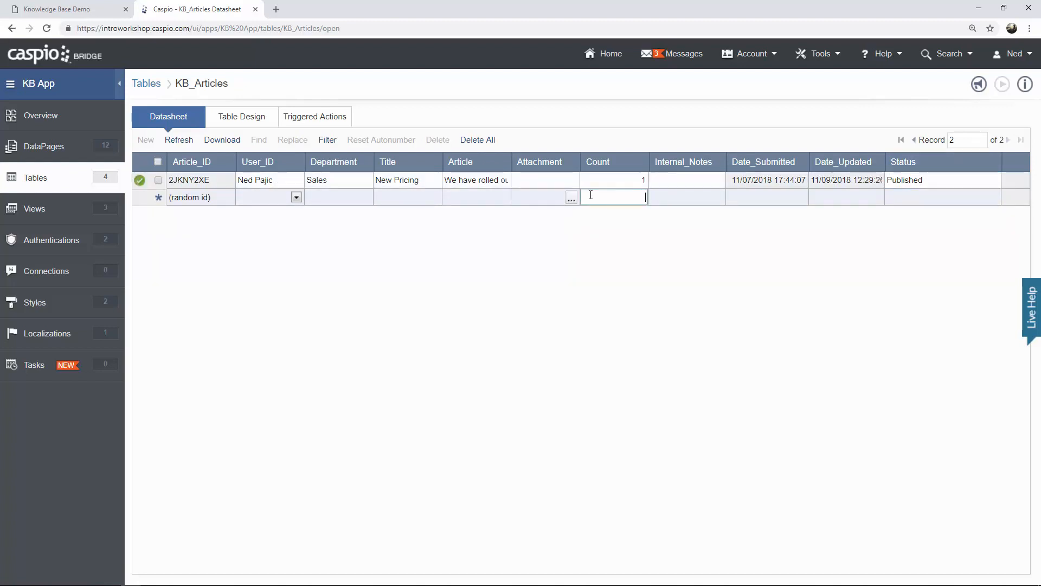
left_click(64, 147)
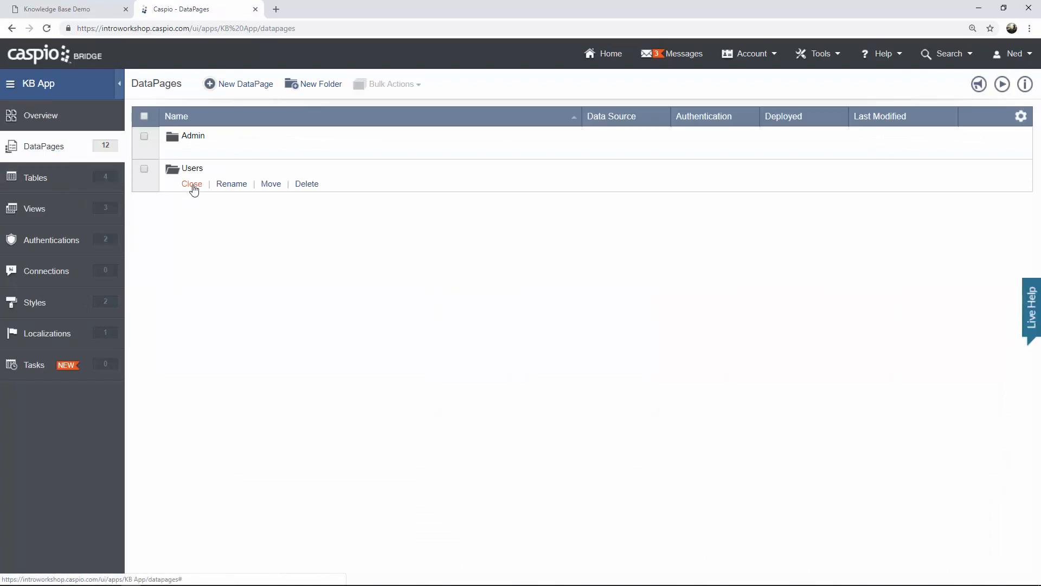
left_click(192, 184)
mouse_move(299, 418)
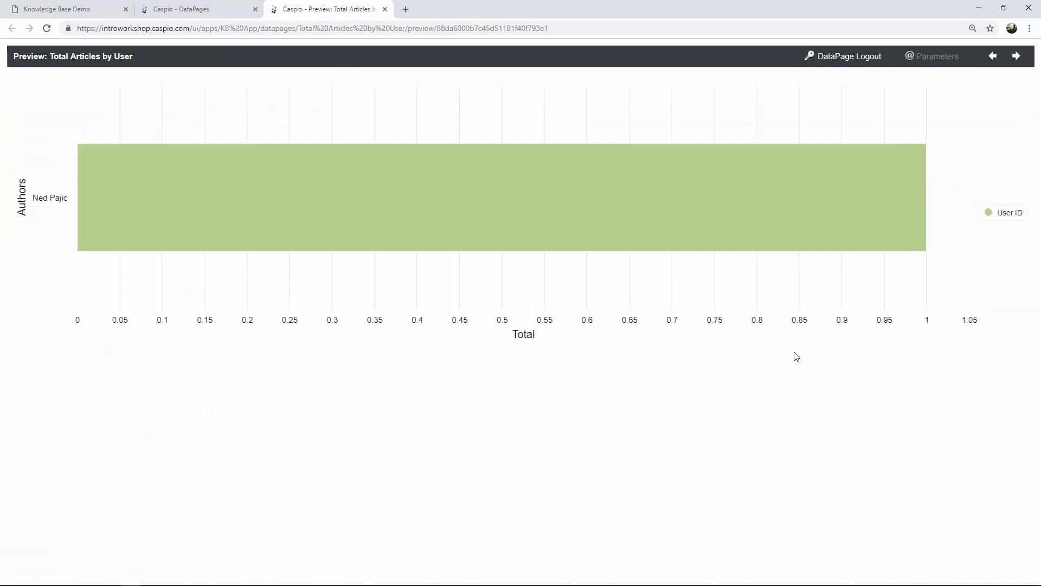
left_click(385, 9)
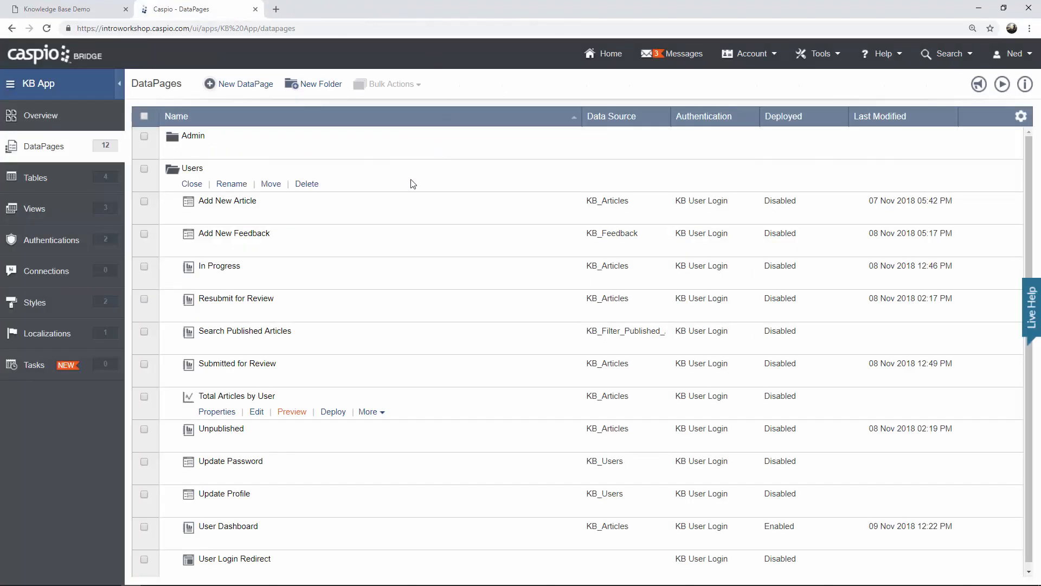
left_click(192, 183)
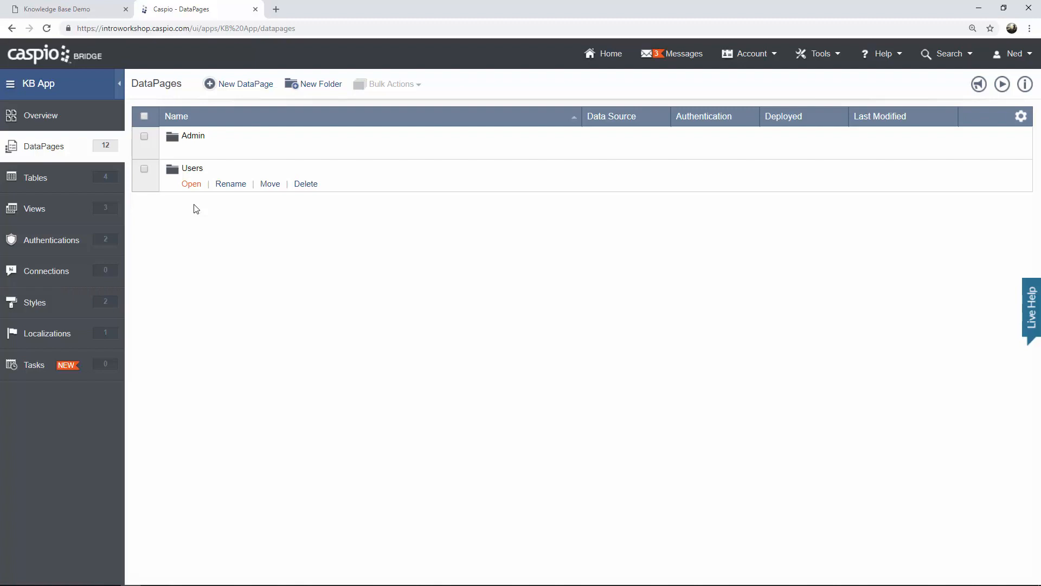
left_click(193, 185)
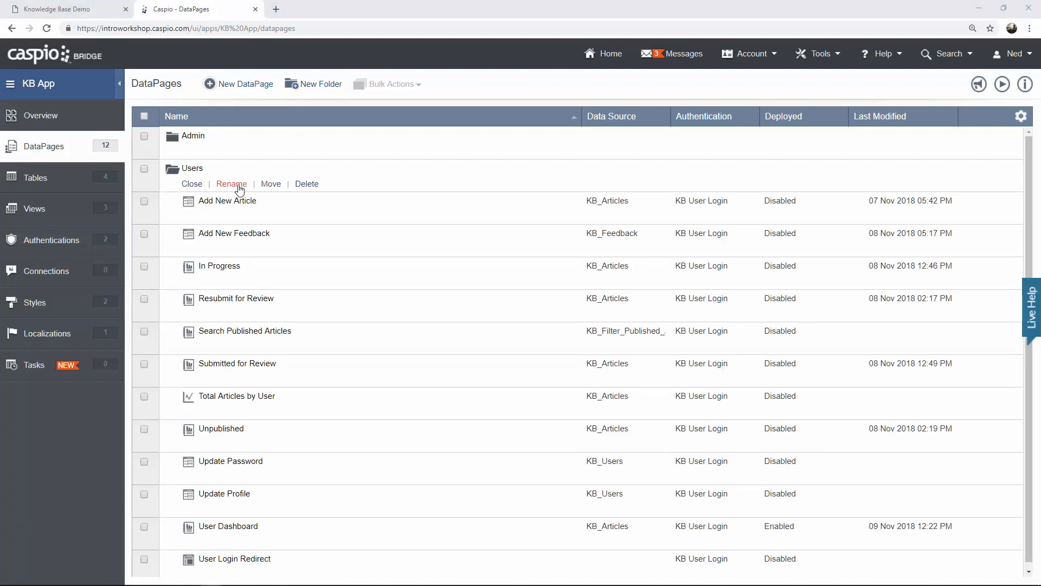
left_click(193, 185)
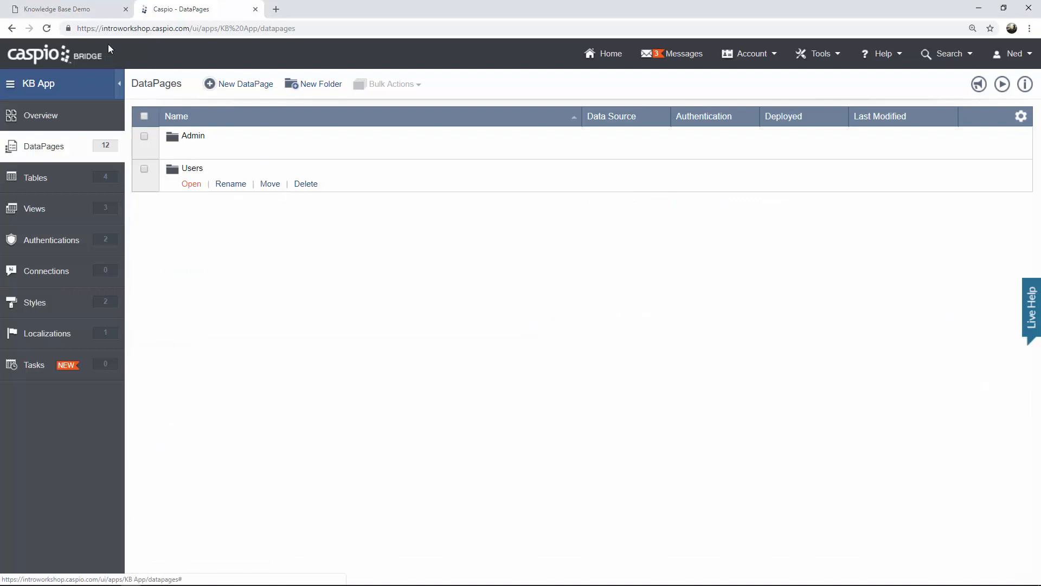
Log out of the Knowledge Base Demo site and sign in with the admin's email.
left_click(86, 12)
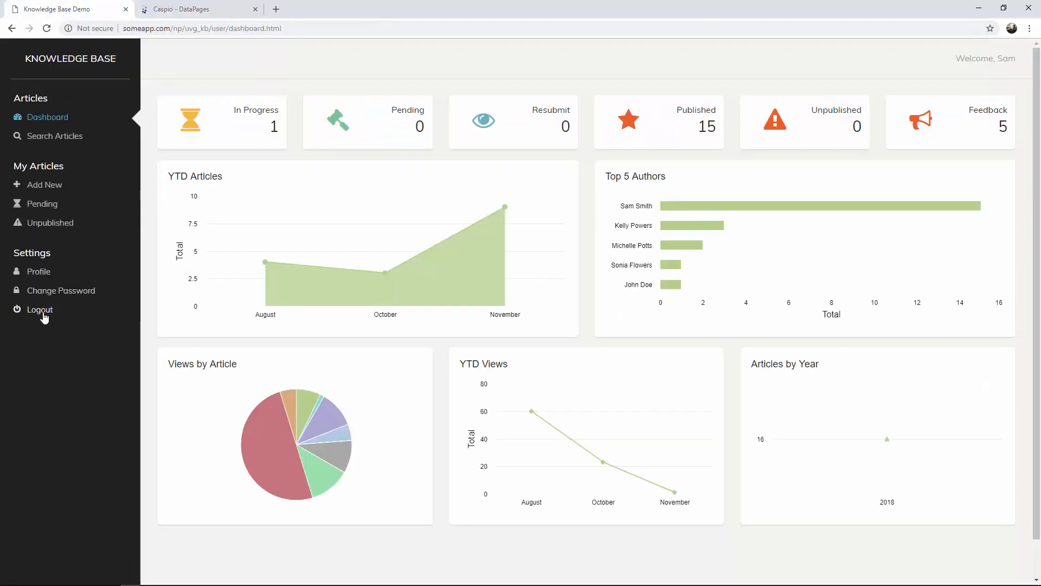
left_click(42, 310)
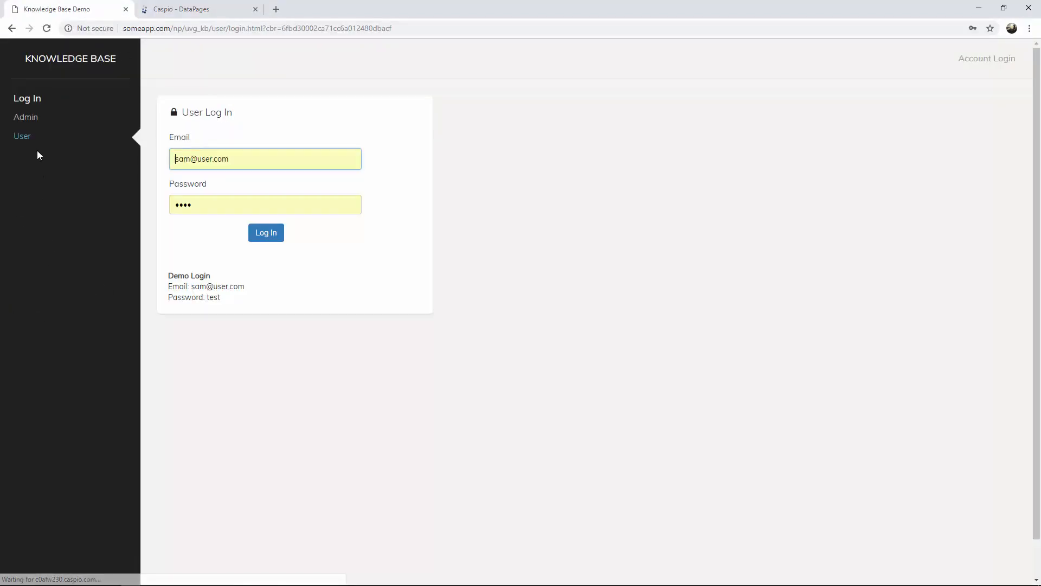
left_click(30, 119)
triple_click(225, 153)
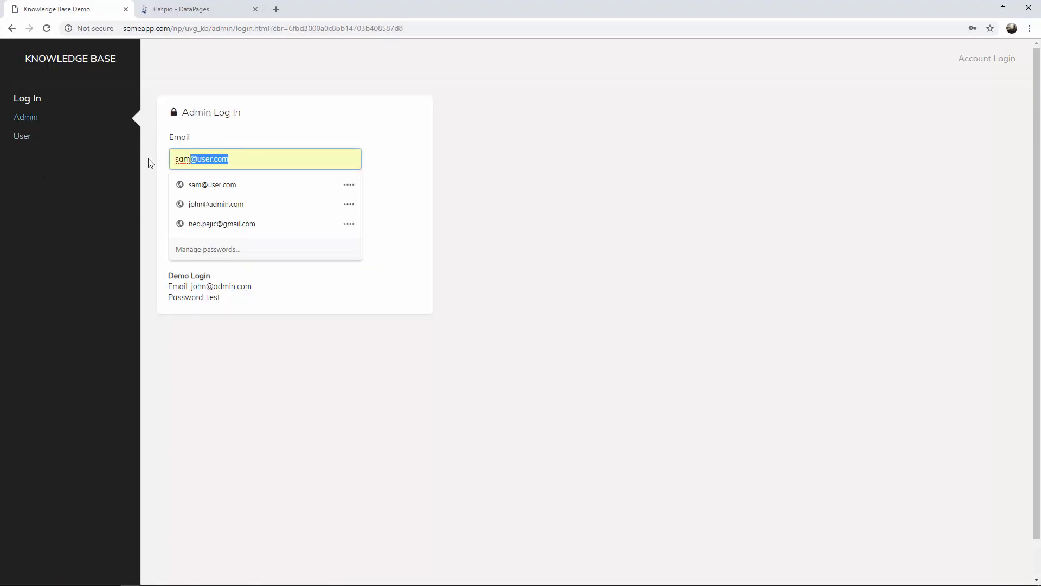
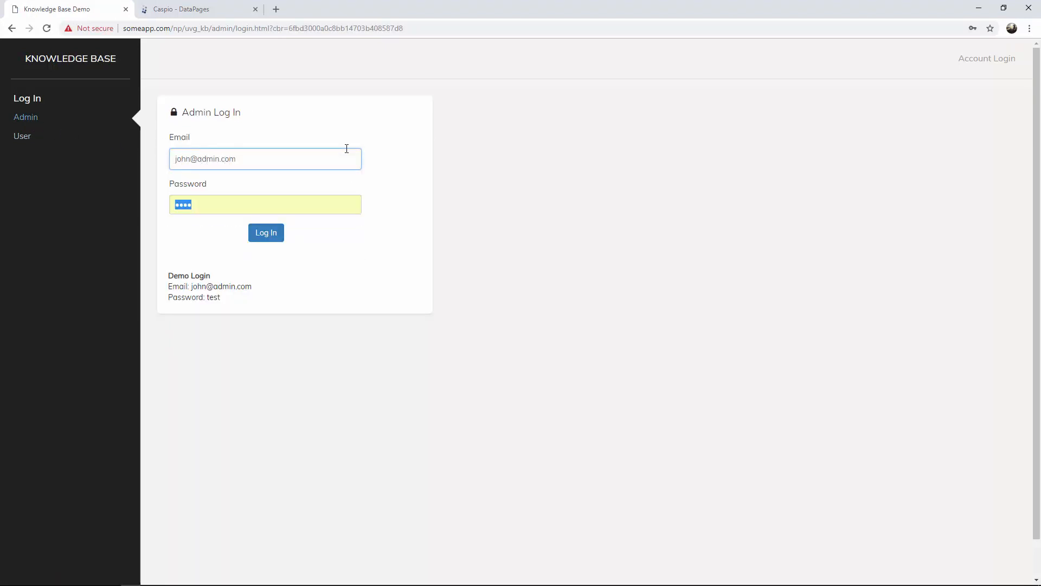
key("Tab")
key("Return")
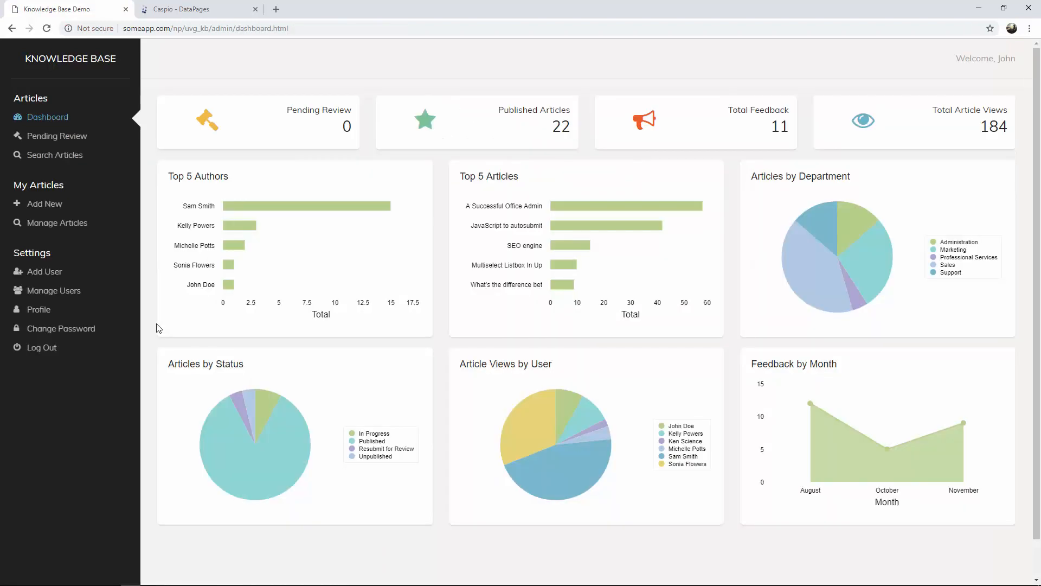
Search all articles in Manage Articles and view the JavaScript to autosubmit a DataPage article.
left_click(58, 227)
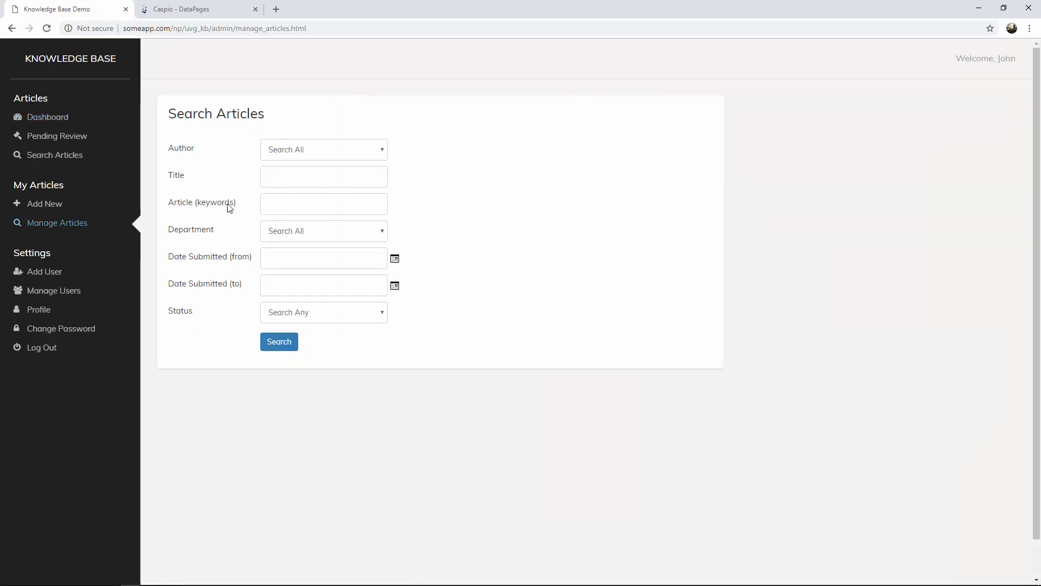
left_click(381, 154)
left_click(389, 152)
left_click(278, 343)
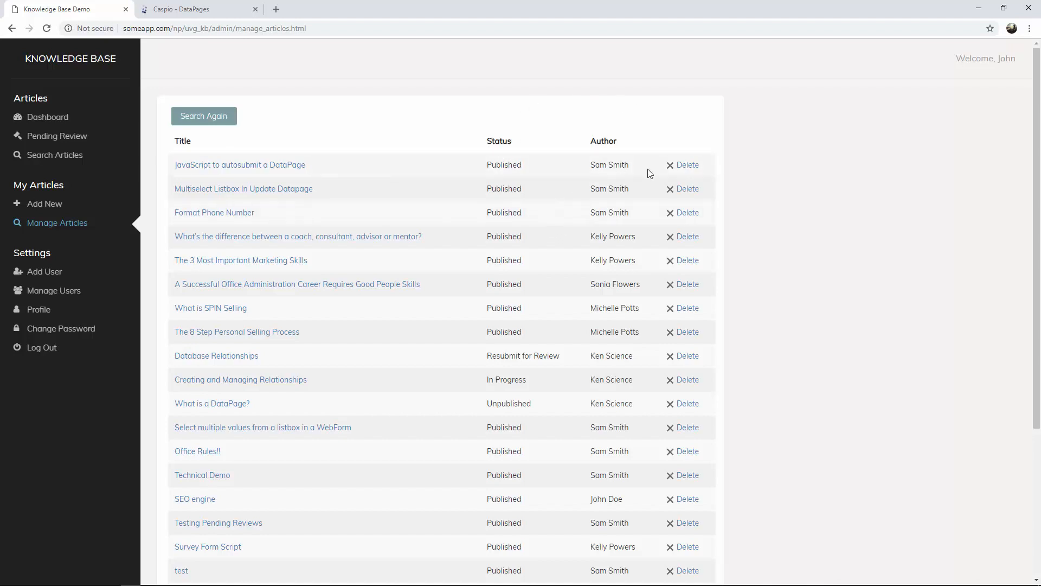
left_click(277, 171)
scroll(590, 190, "down", 5)
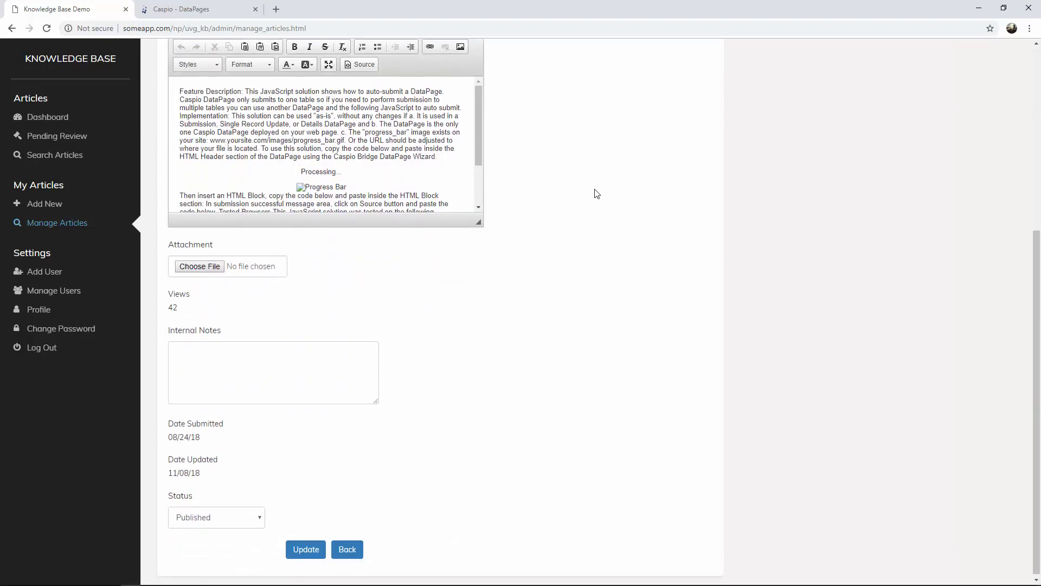
scroll(596, 193, "up", 5)
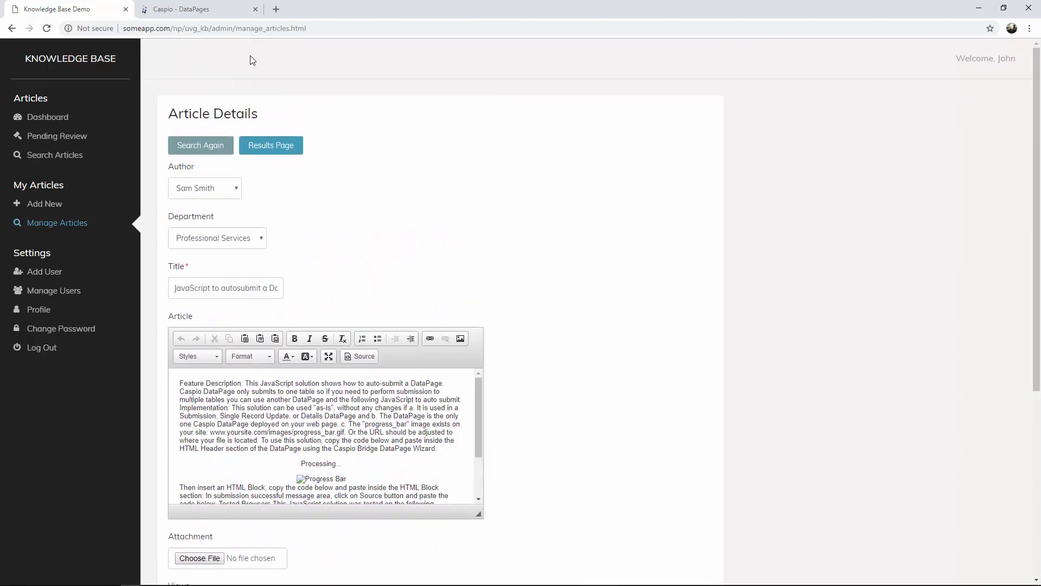
left_click(209, 10)
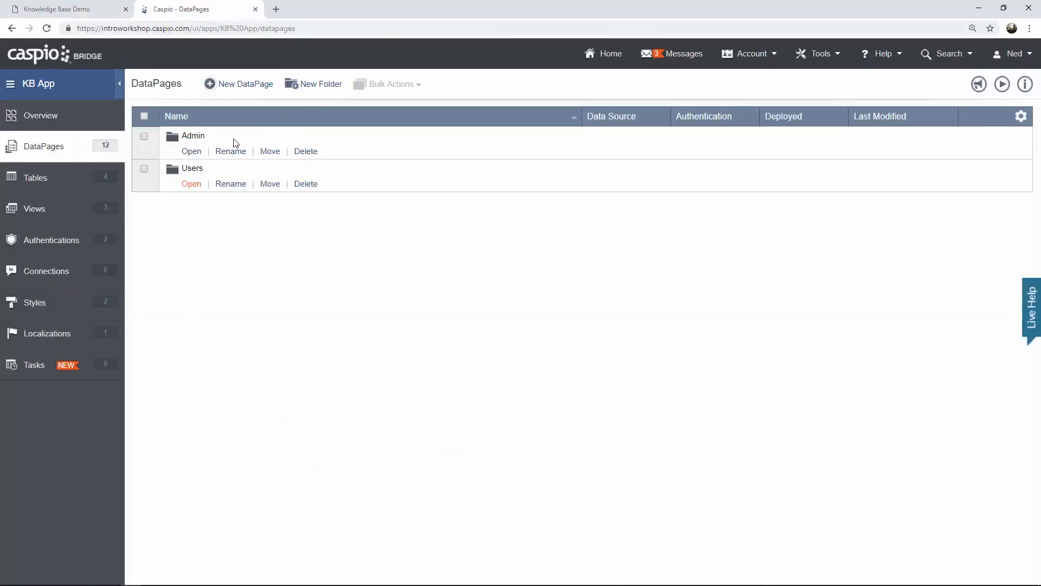
In the Admin folder, start a new Tabular report DataPage.
left_click(192, 151)
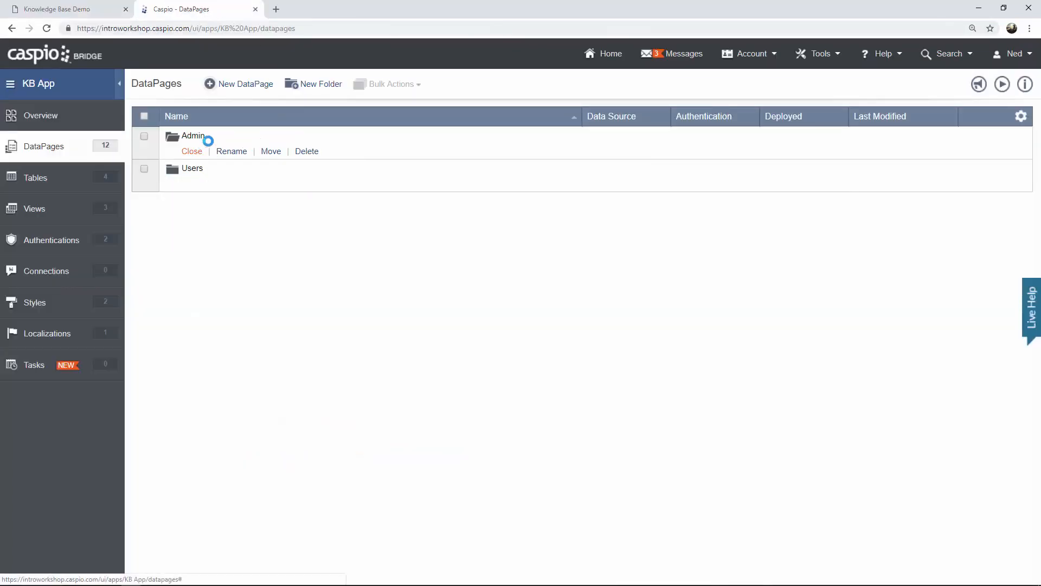
left_click(254, 87)
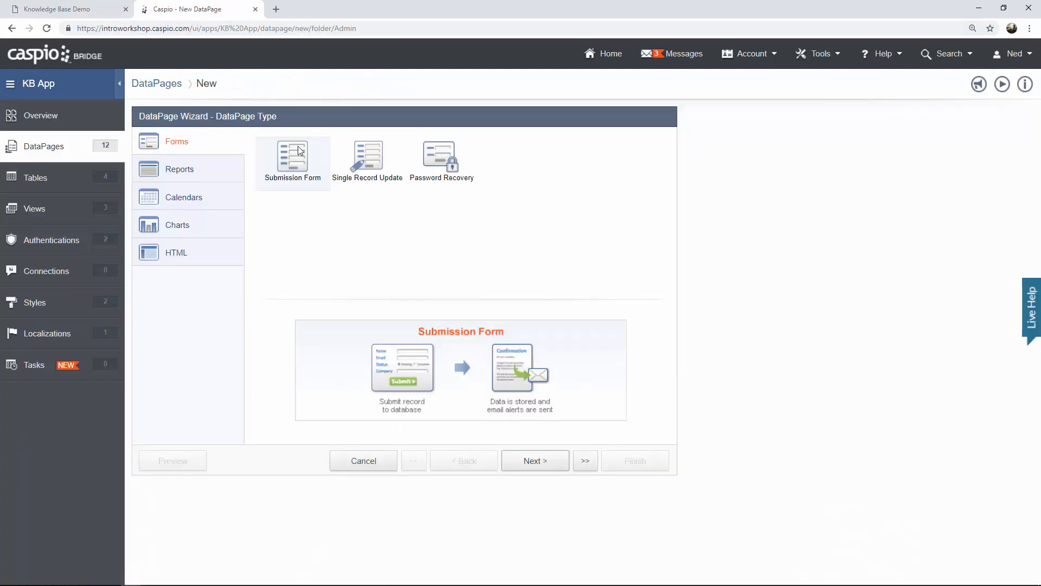
left_click(225, 179)
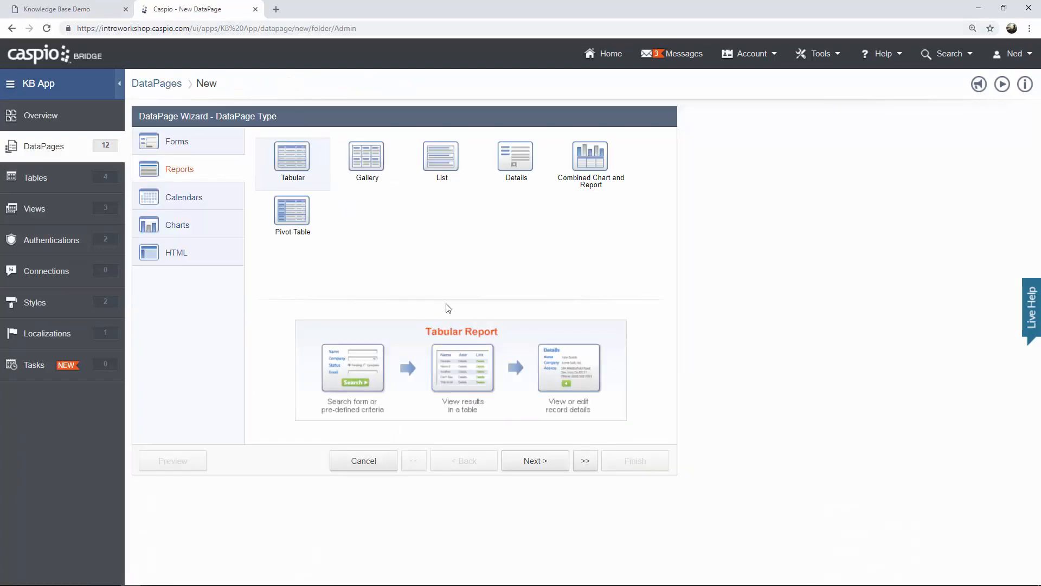
left_click(539, 455)
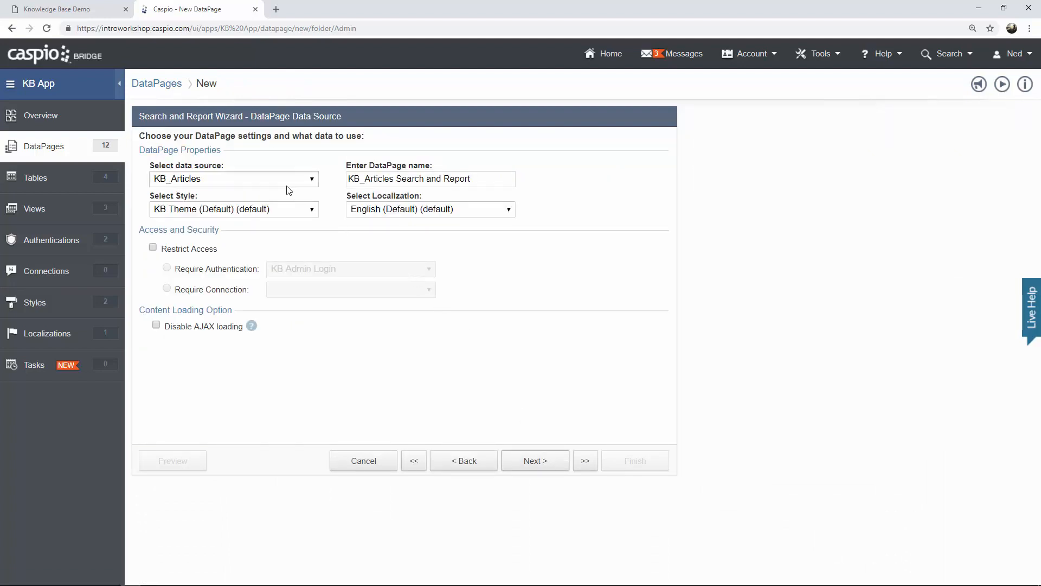
Name the DataPage 'Manage Articles' and restrict access to KB Admin Login.
left_click_drag(489, 179, 302, 179)
type("Ma")
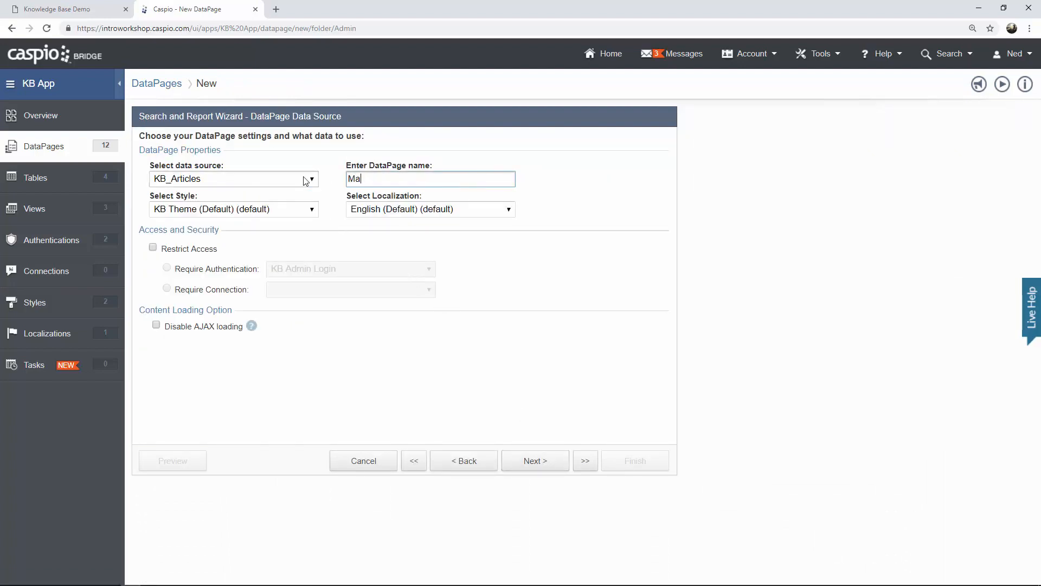
type("nage Articles")
left_click(177, 253)
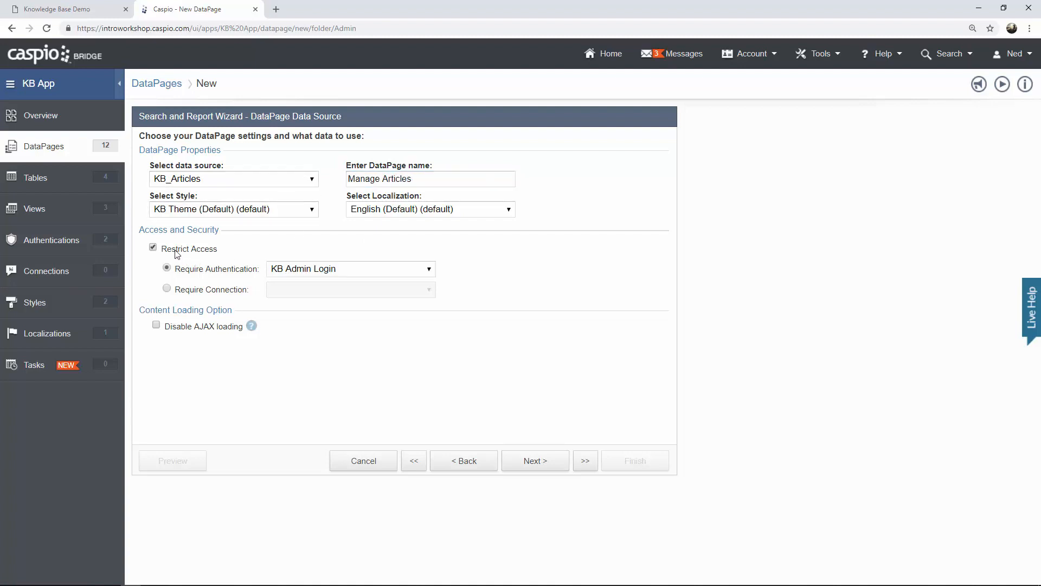
left_click(314, 275)
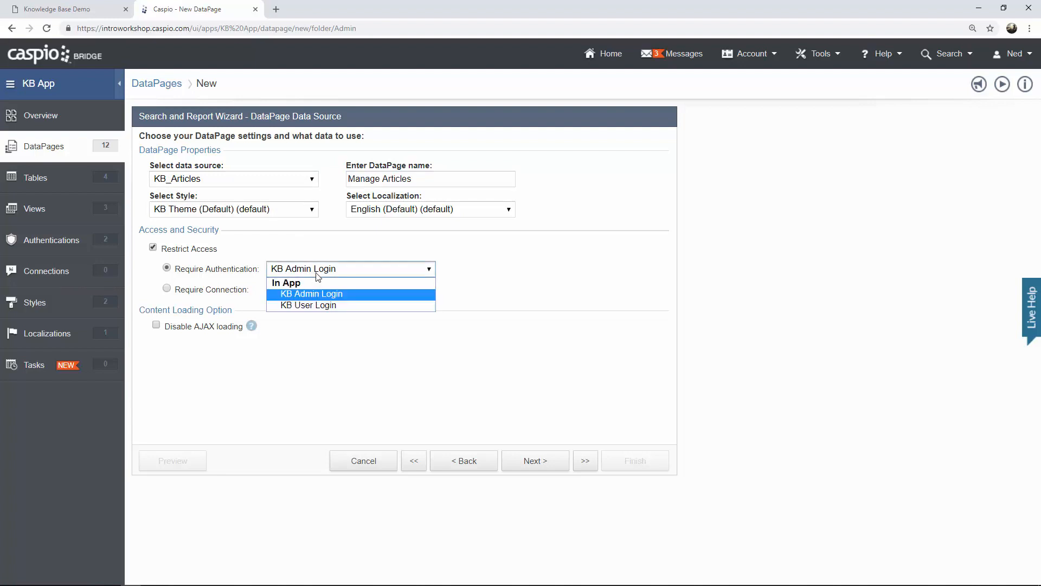
left_click(343, 294)
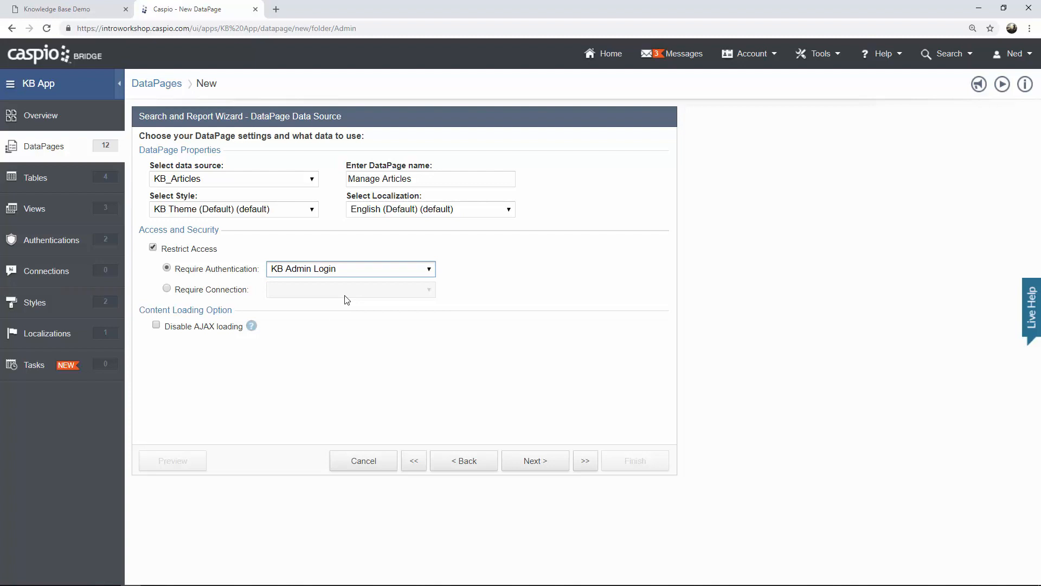
left_click(532, 462)
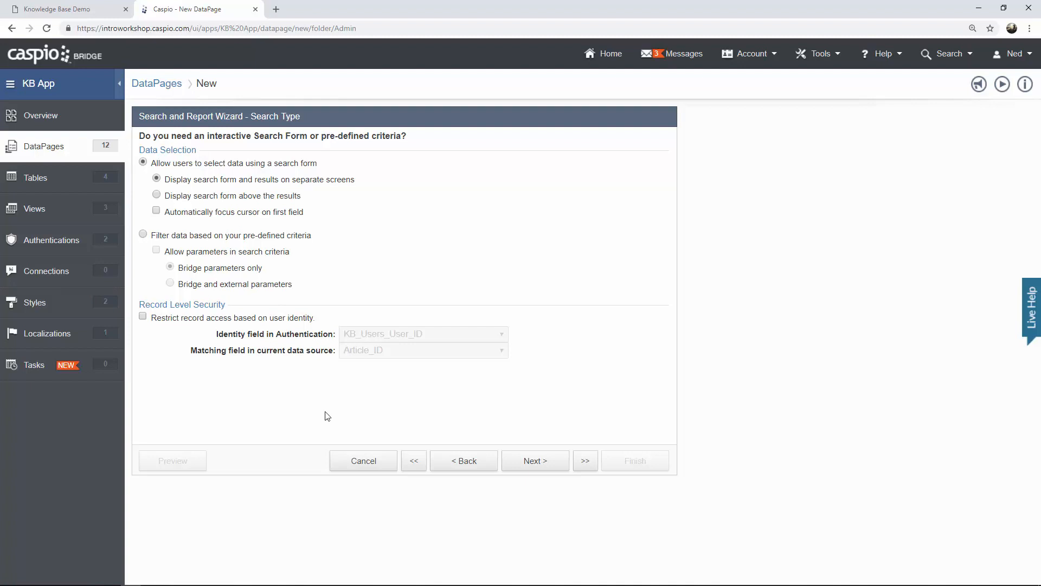
Add User_ID, Department, Title and Article to the search form's selected fields.
left_click(530, 464)
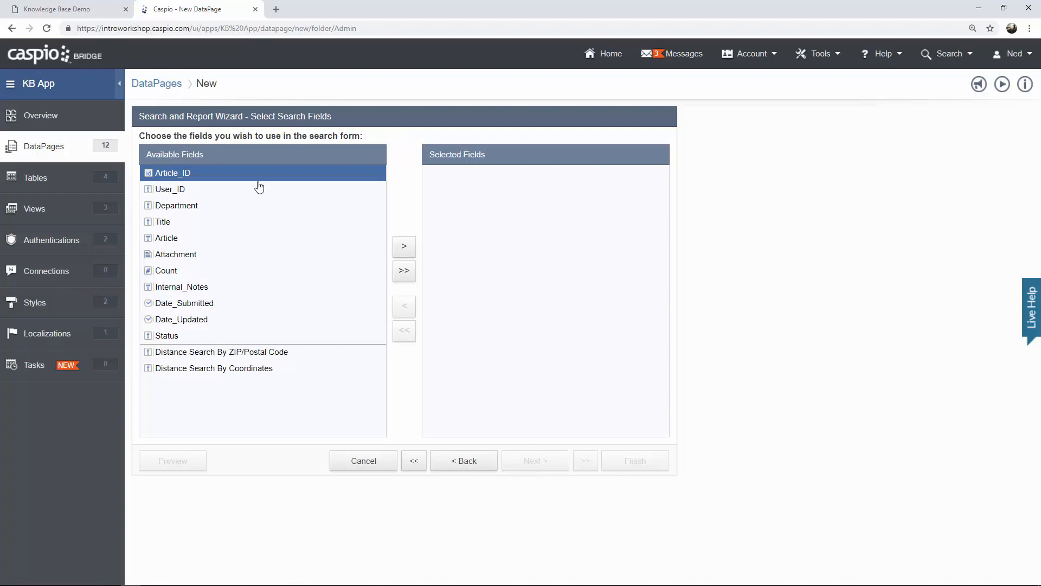
left_click(241, 190)
left_click(406, 250)
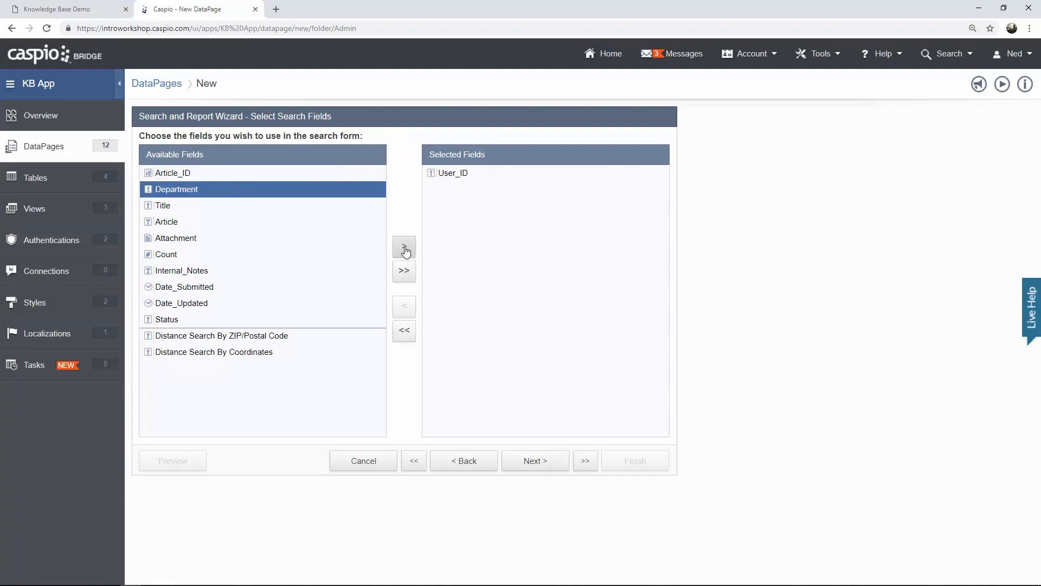
left_click(406, 249)
left_click(406, 249)
left_click(406, 250)
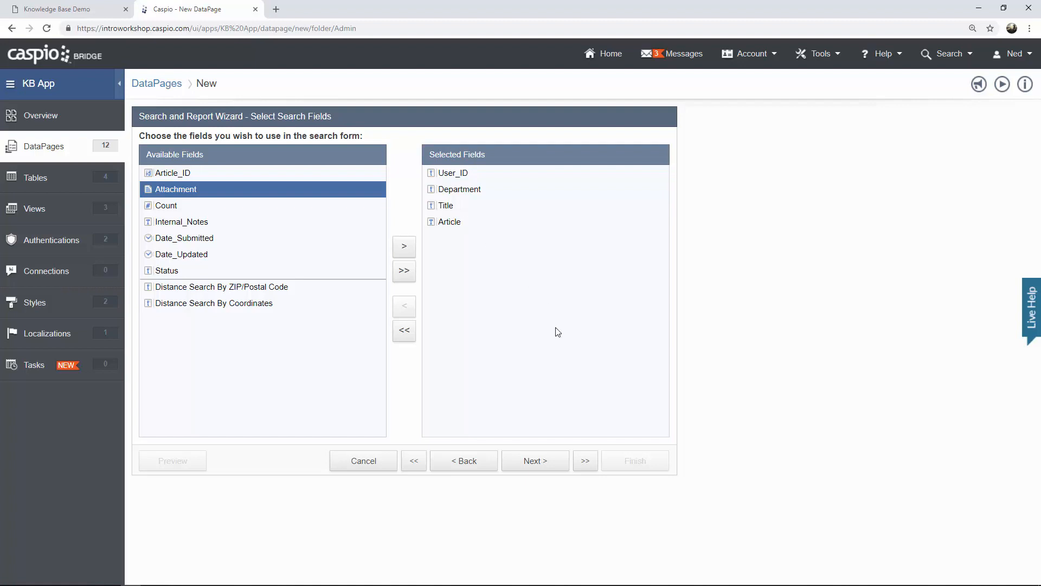
left_click(540, 461)
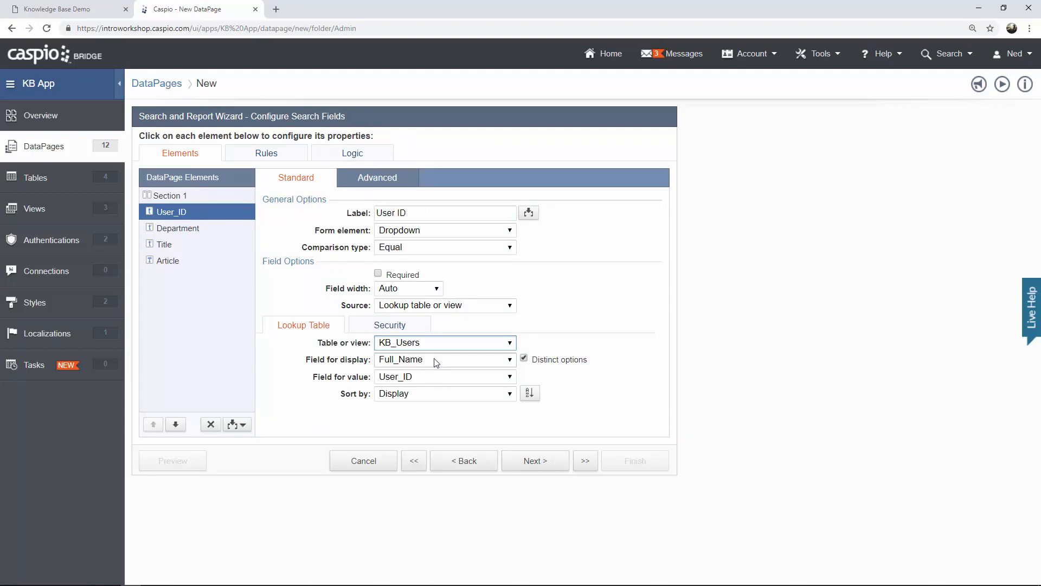
Give the User_ID search field a 'Search Any' custom option with a blank value.
left_click(456, 305)
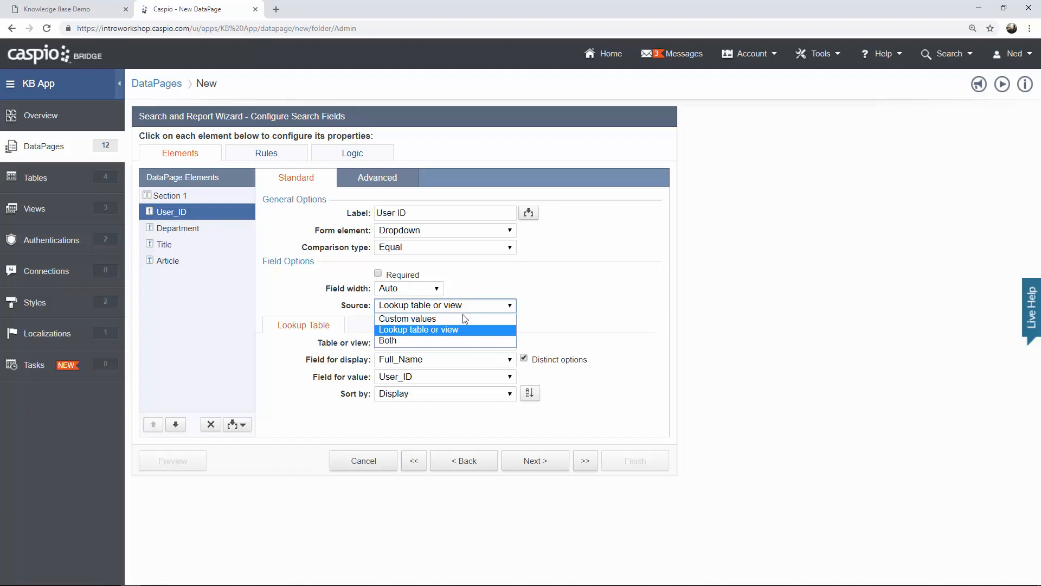
left_click(441, 340)
left_click(383, 354)
type("Se")
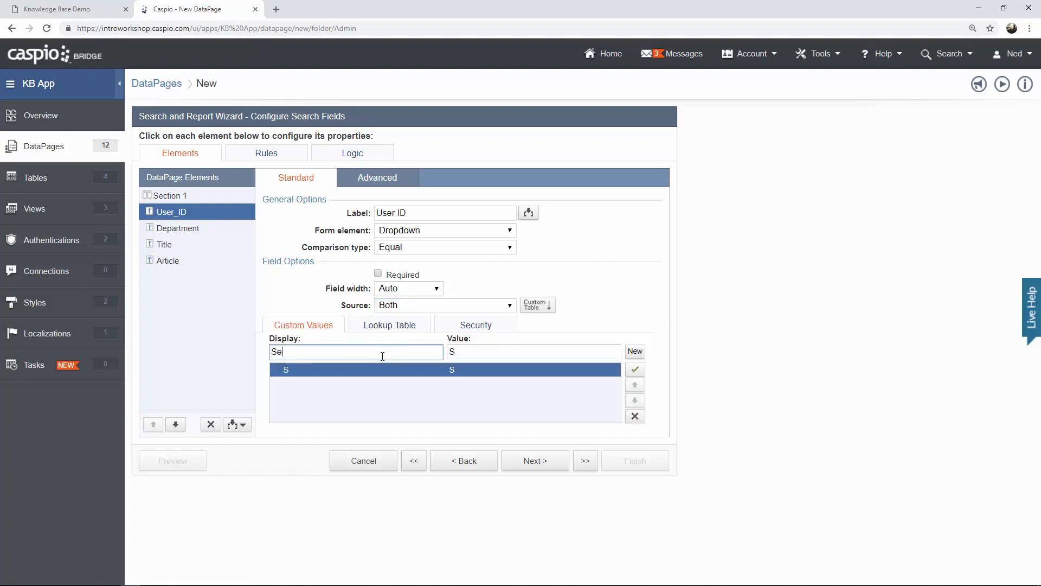
type("arch Any")
key("BackSpace")
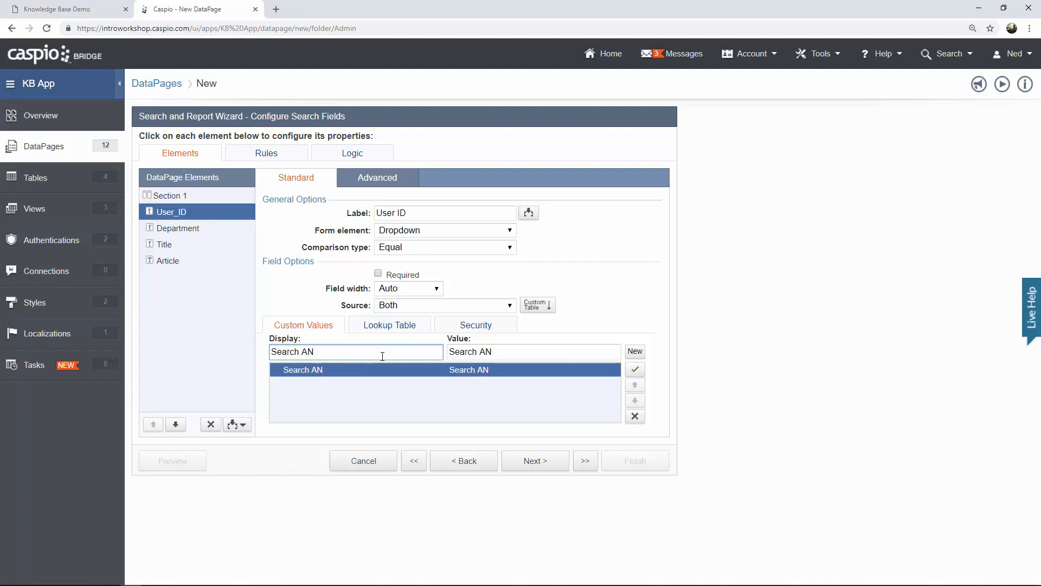
type("y")
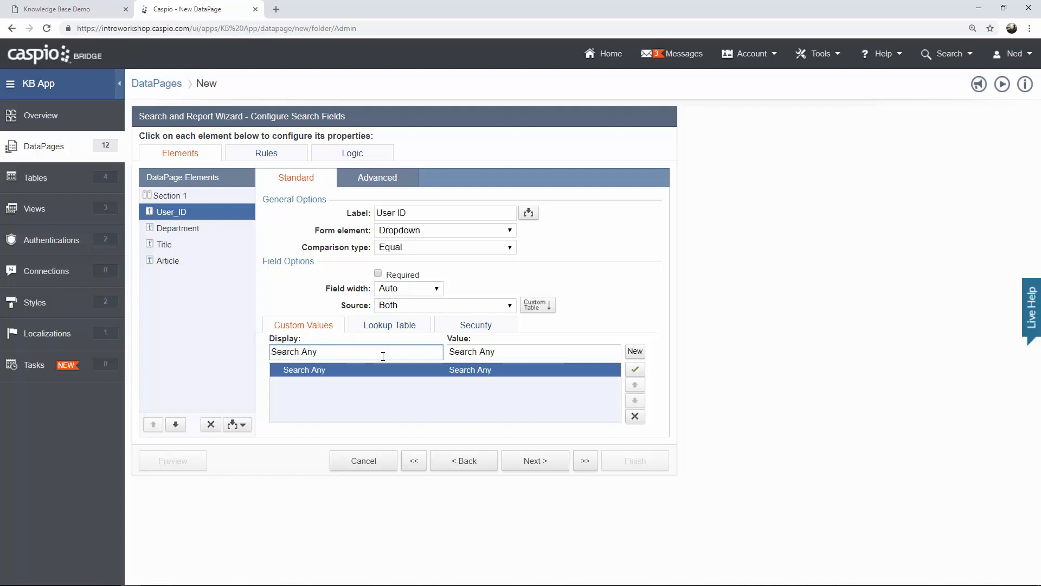
triple_click(502, 352)
key("BackSpace")
Make Department a dropdown with a blank-valued 'Search Any' option.
left_click(198, 232)
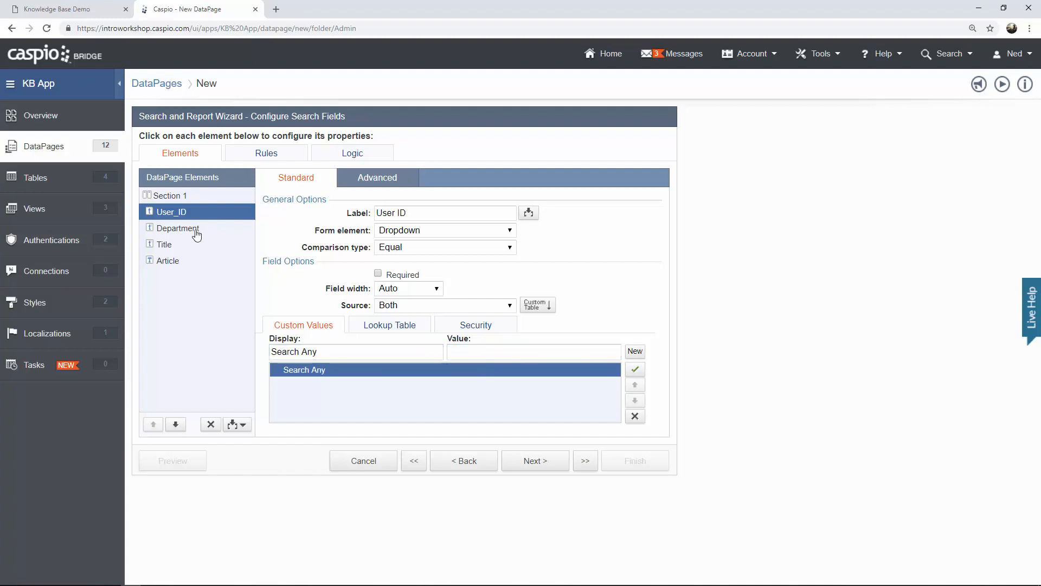
left_click(445, 230)
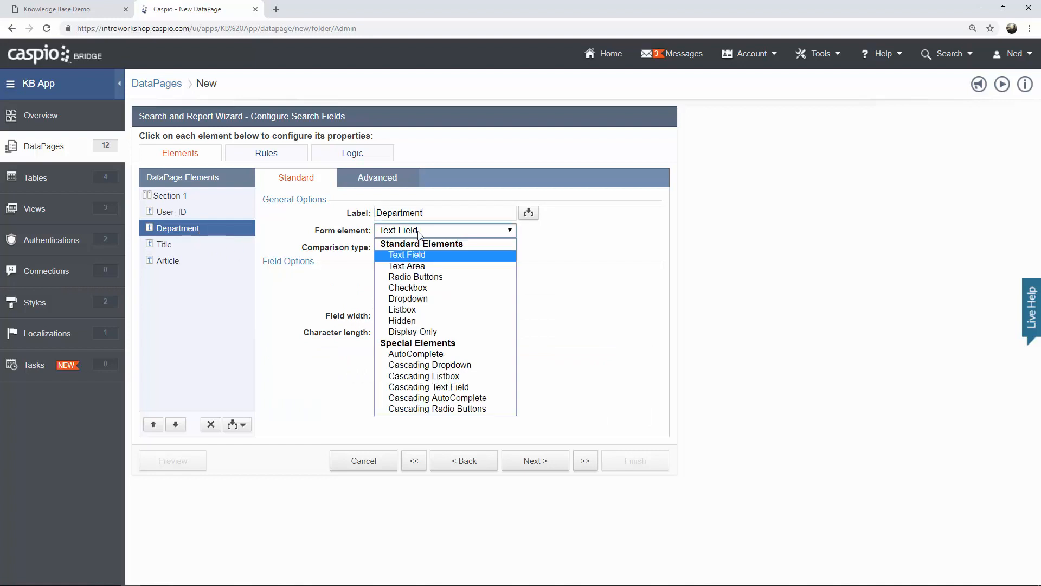
left_click(444, 298)
left_click(441, 306)
left_click(389, 340)
left_click(415, 351)
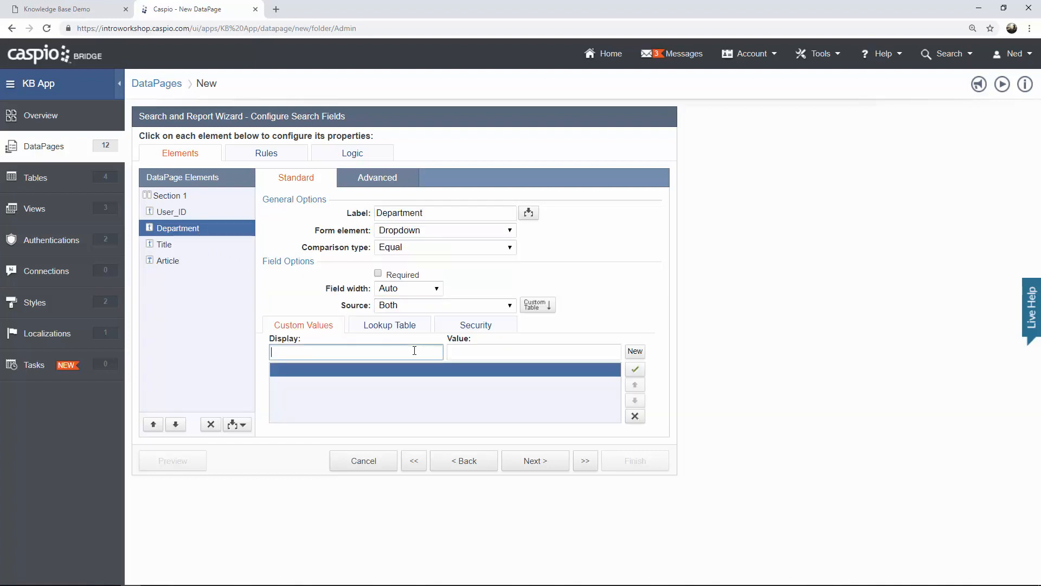
type("Search Any")
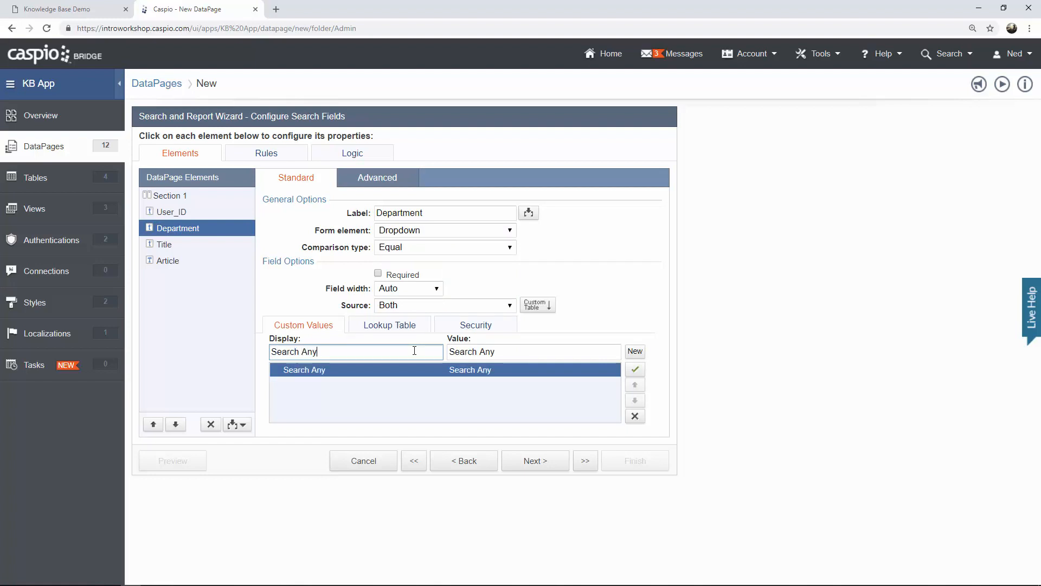
left_click_drag(502, 356, 423, 353)
key("BackSpace")
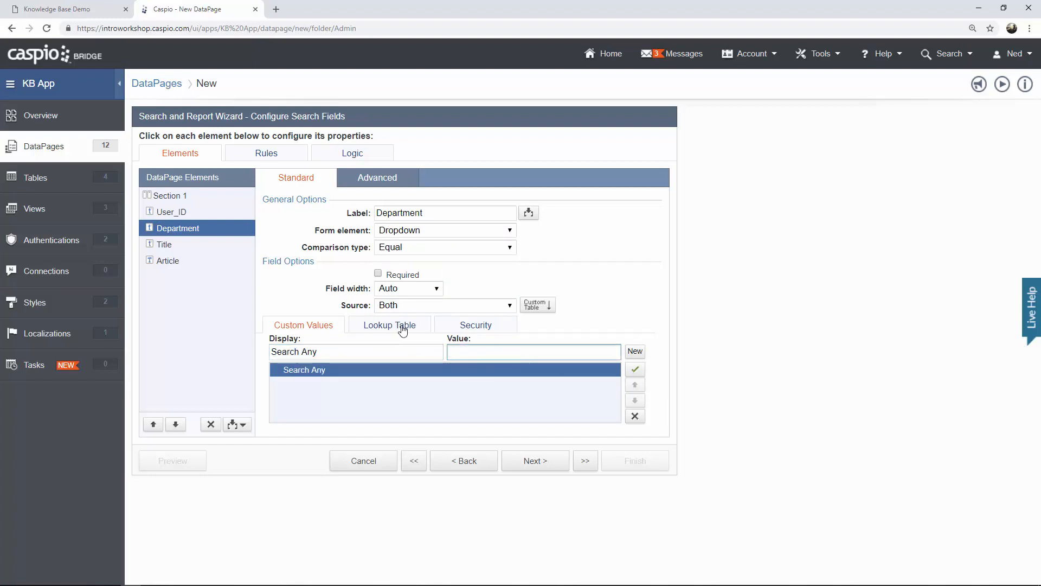
Fill the Department dropdown from KB_Departments, displaying and storing Departments.
left_click(402, 328)
left_click(422, 346)
left_click(422, 371)
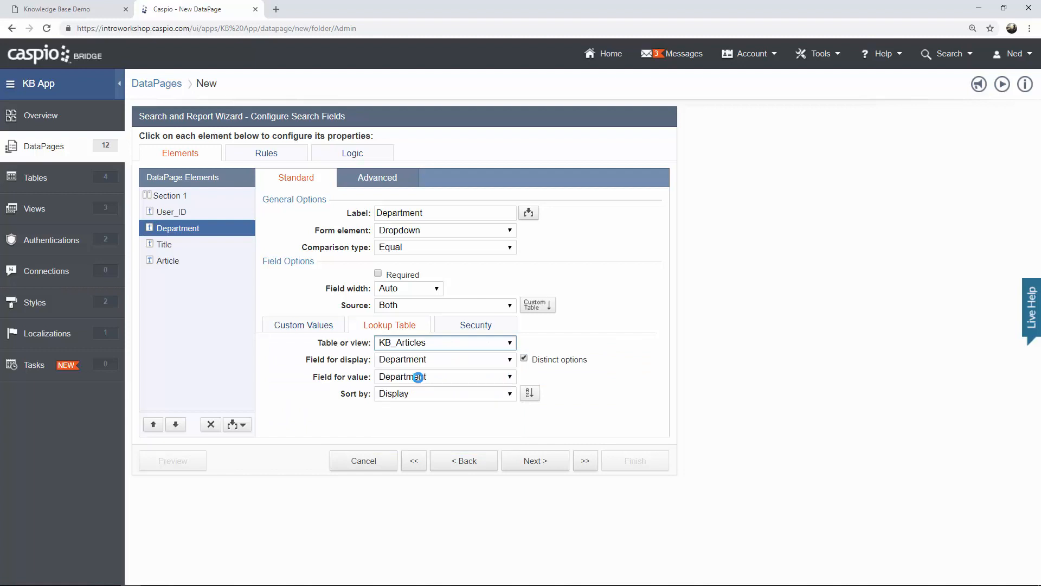
left_click(409, 364)
left_click(413, 384)
left_click(415, 377)
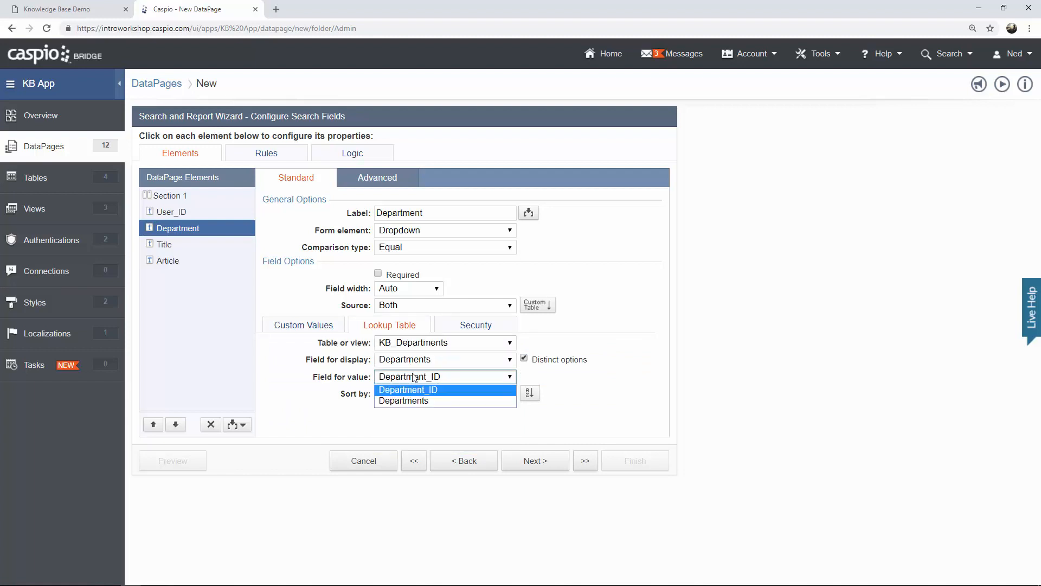
left_click(414, 401)
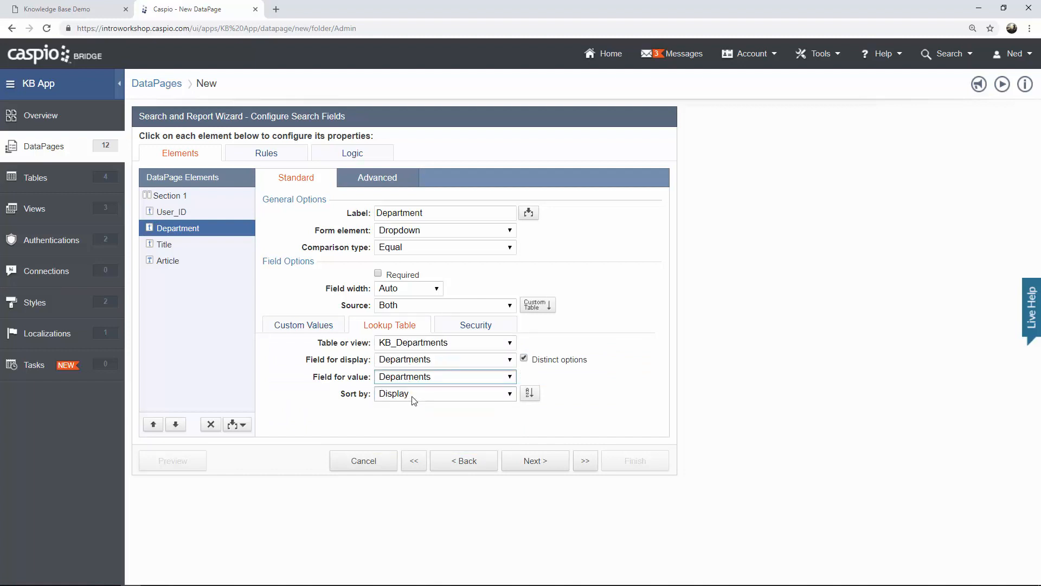
Set Title and Article searches to Contains, accepting the slow-search warning.
left_click(188, 248)
left_click(412, 248)
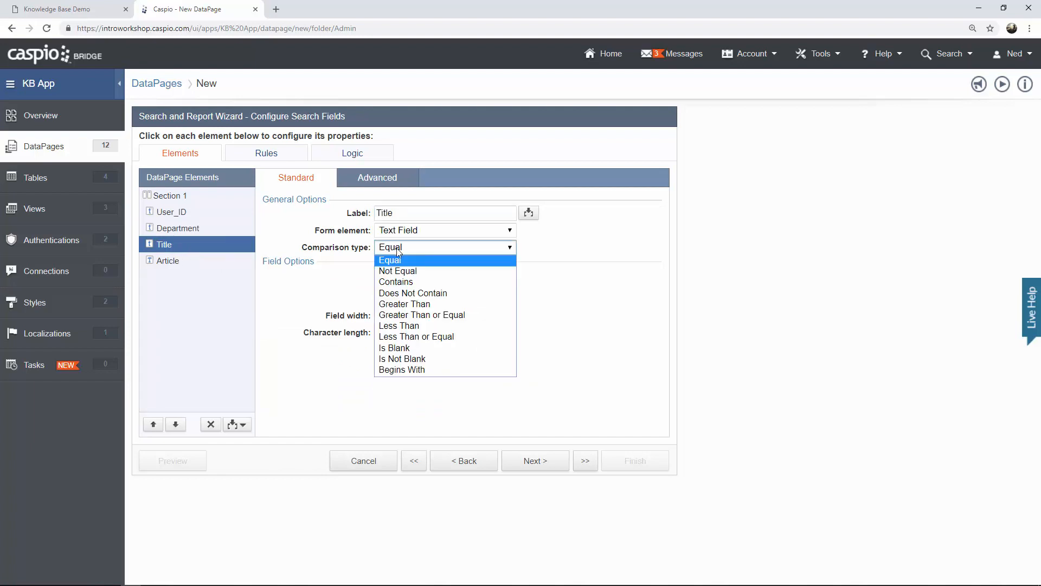
left_click(398, 286)
left_click(203, 265)
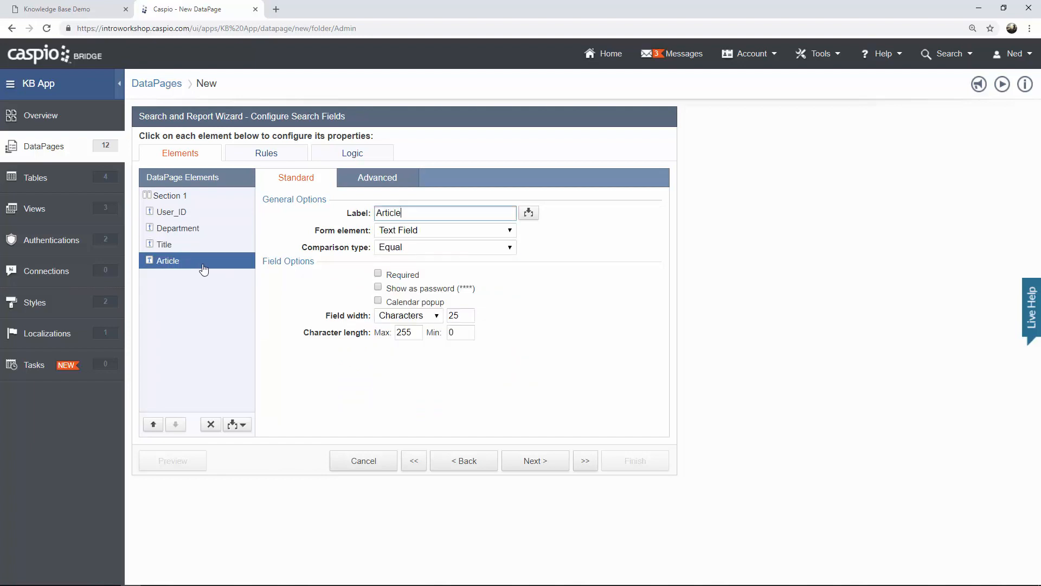
left_click(412, 248)
left_click(424, 285)
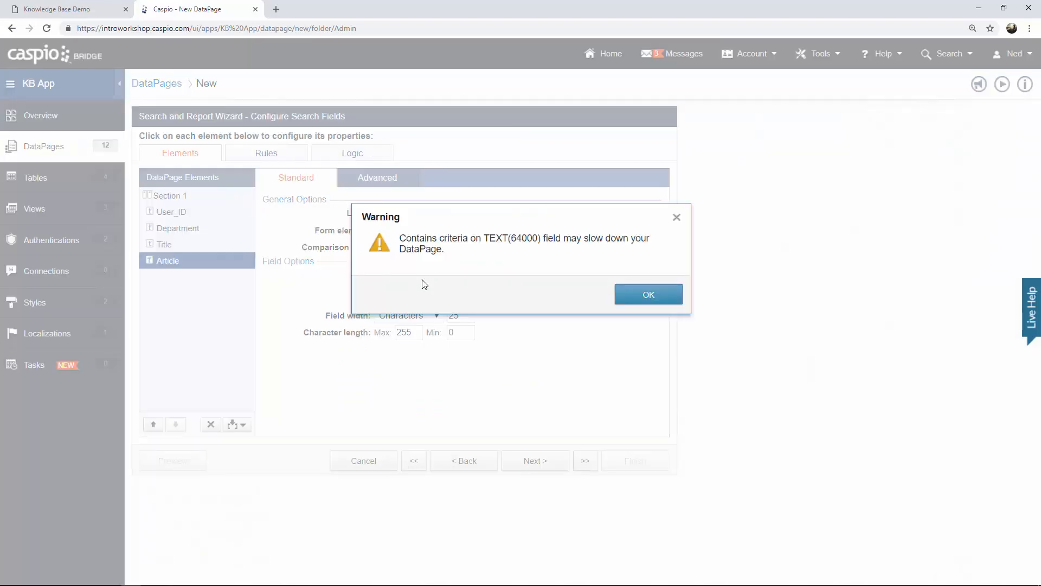
left_click(629, 295)
left_click(537, 461)
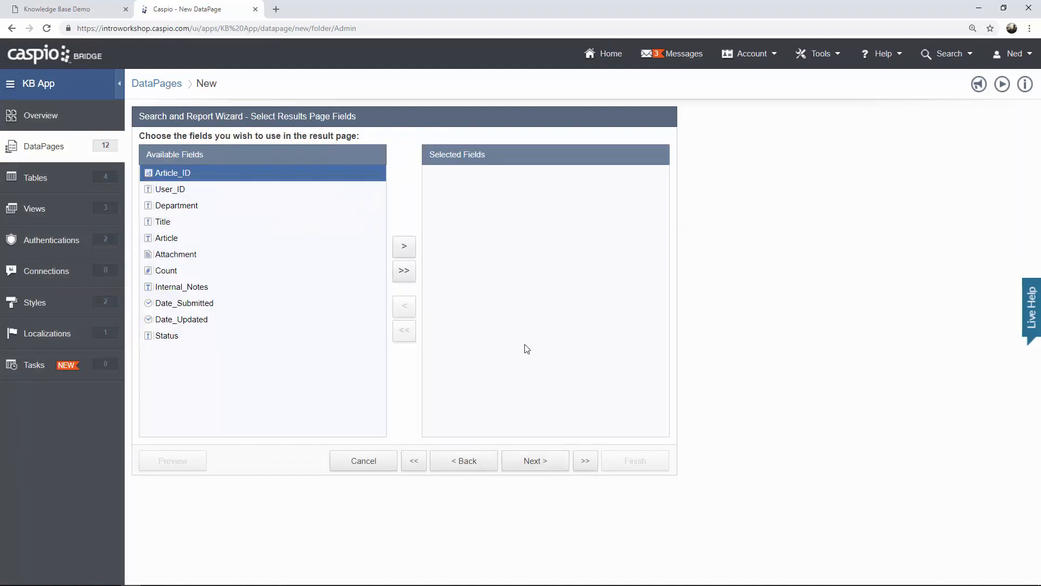
Add Department, User_ID, Title and Status to the results page fields.
left_click(209, 207)
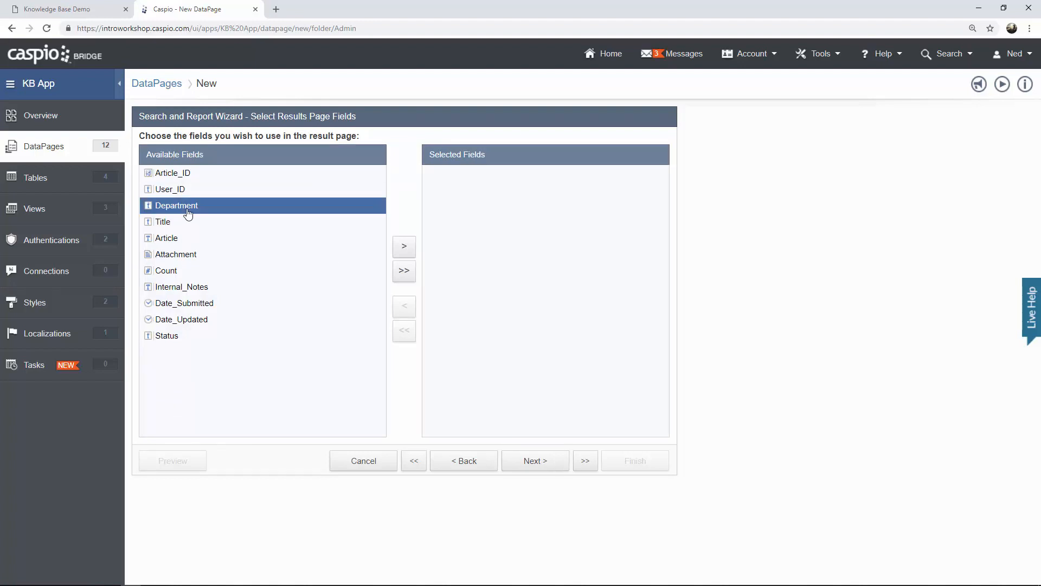
left_click(404, 248)
left_click(205, 191)
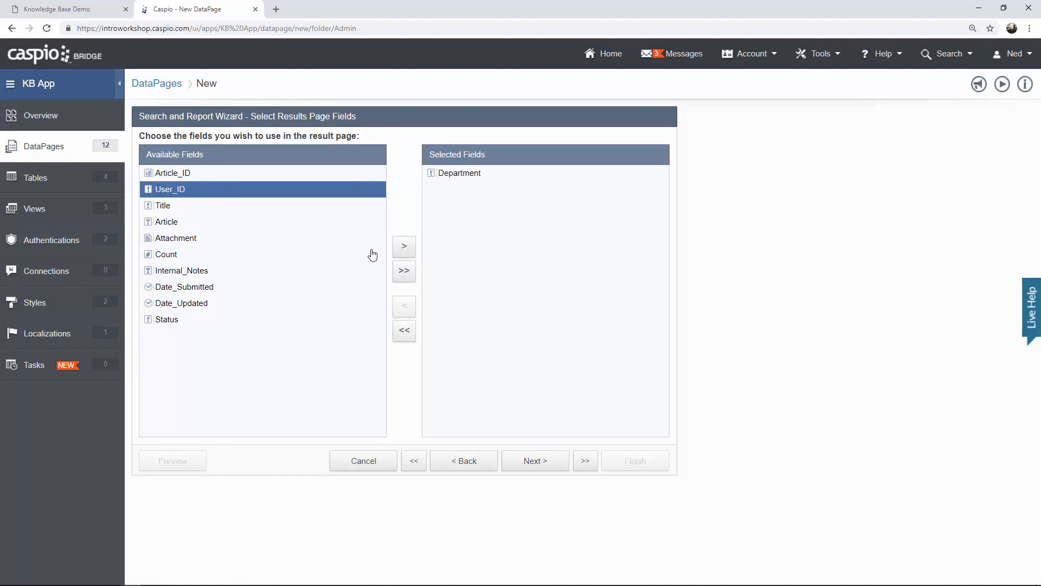
left_click(405, 250)
left_click(405, 250)
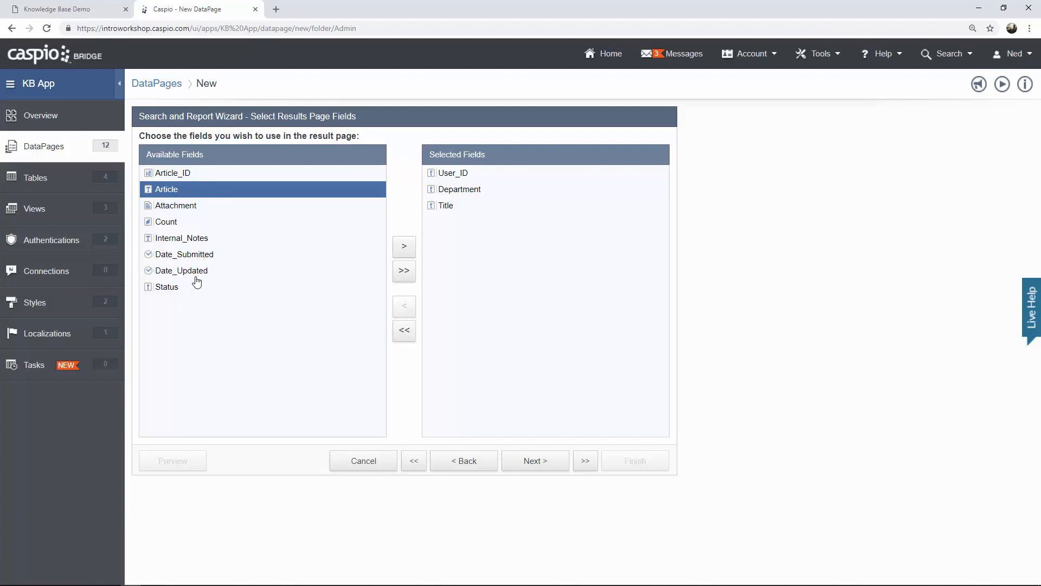
left_click(191, 294)
left_click(404, 251)
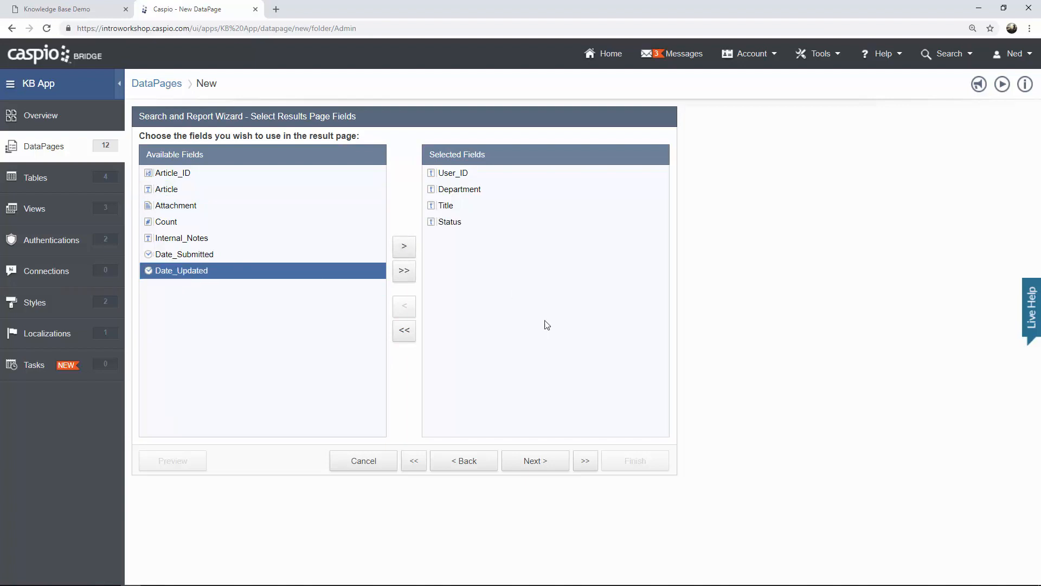
left_click(532, 466)
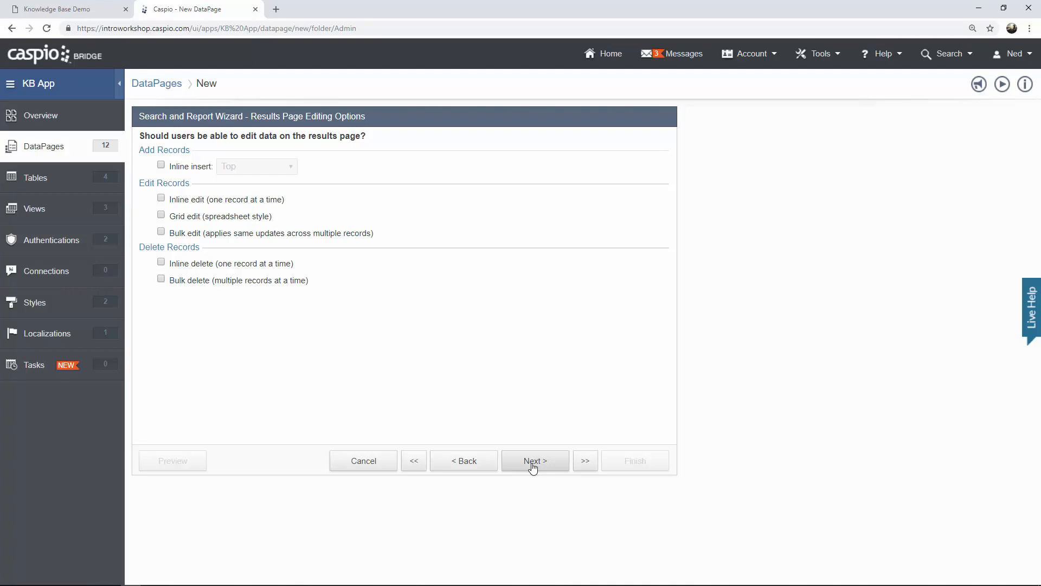
Enable inline delete of one record at a time, checking the live article list for comparison.
left_click(195, 266)
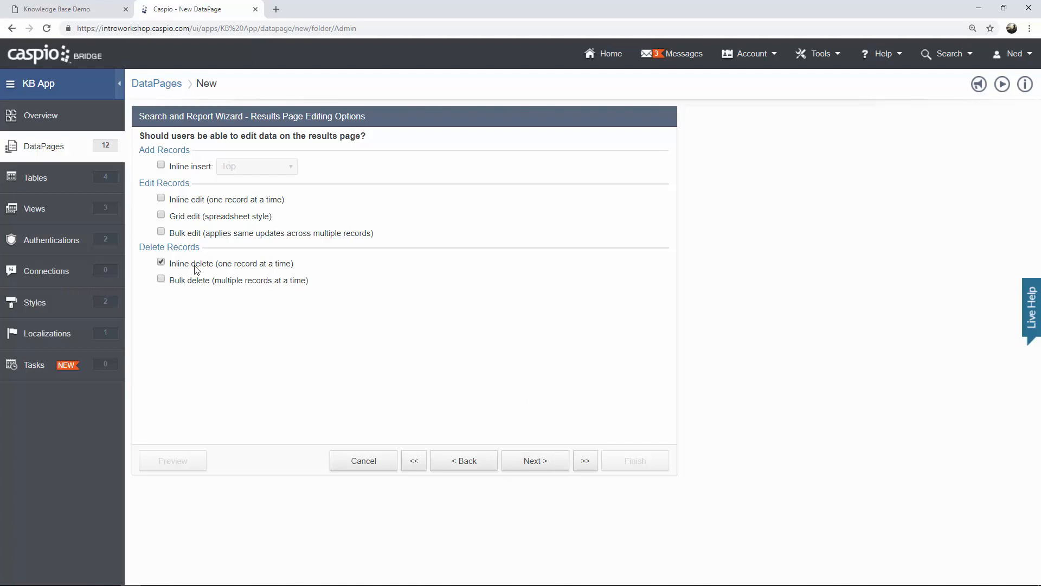
left_click(102, 13)
left_click(256, 143)
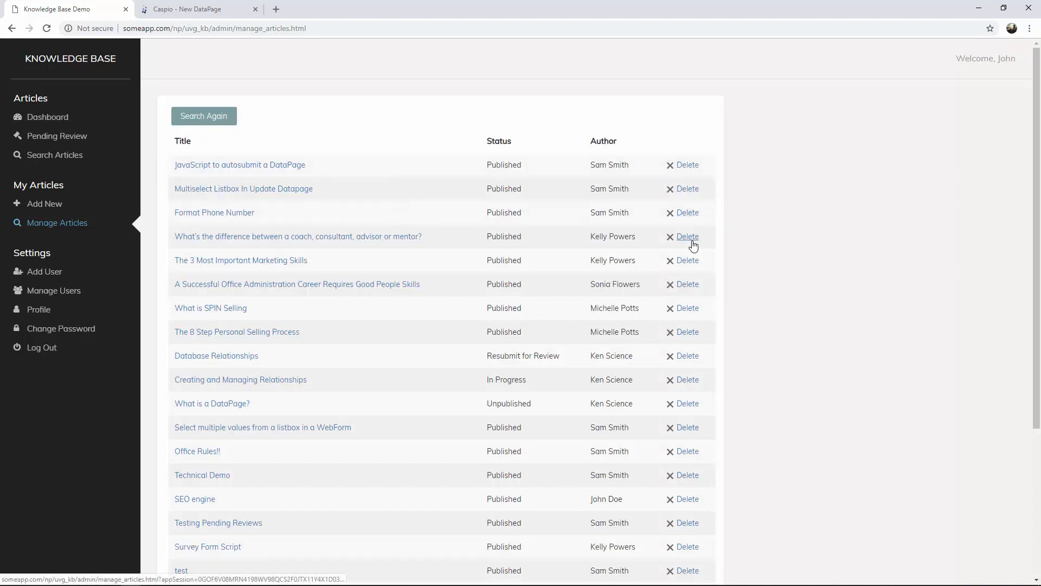
left_click(201, 9)
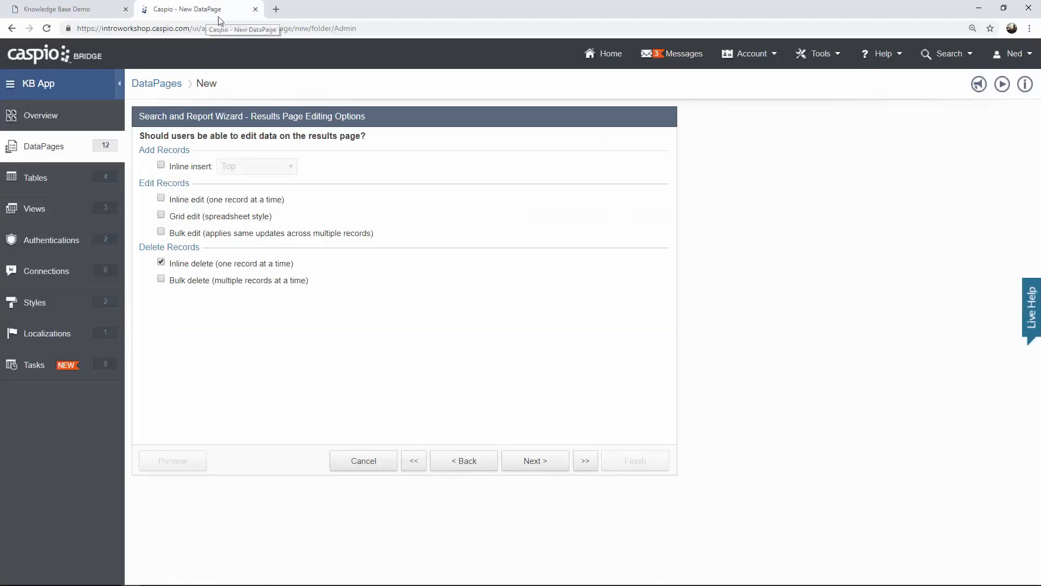
left_click(528, 461)
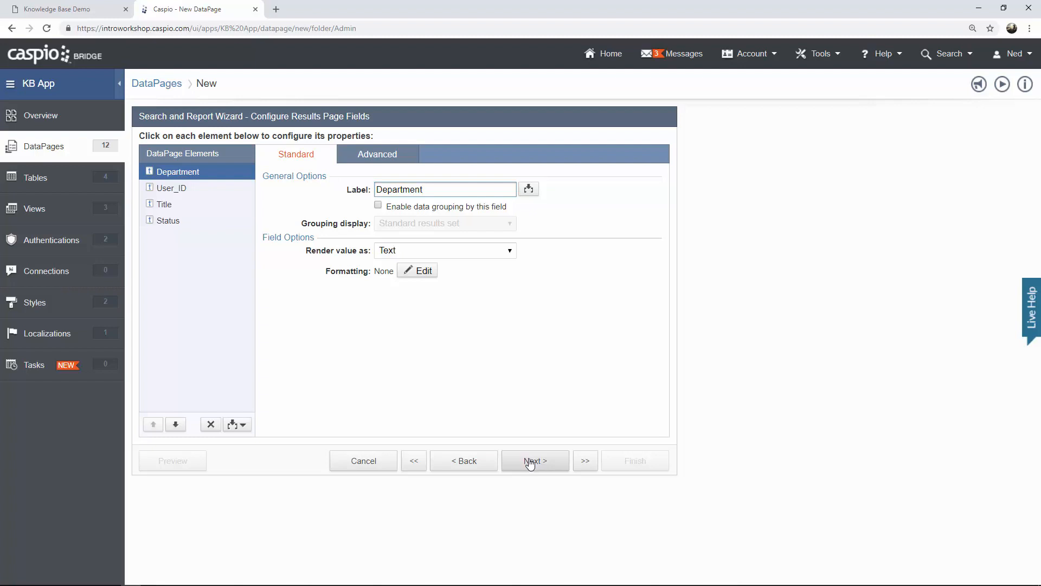
Pass through the Results Page Options, keeping the details page enabled.
left_click(531, 463)
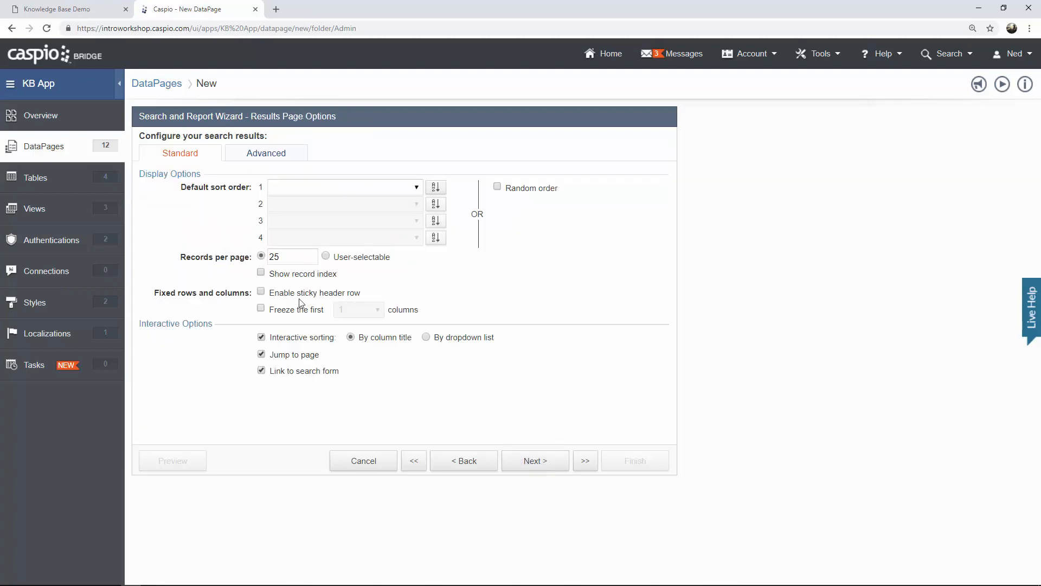
left_click_drag(286, 256, 270, 256)
left_click(286, 257)
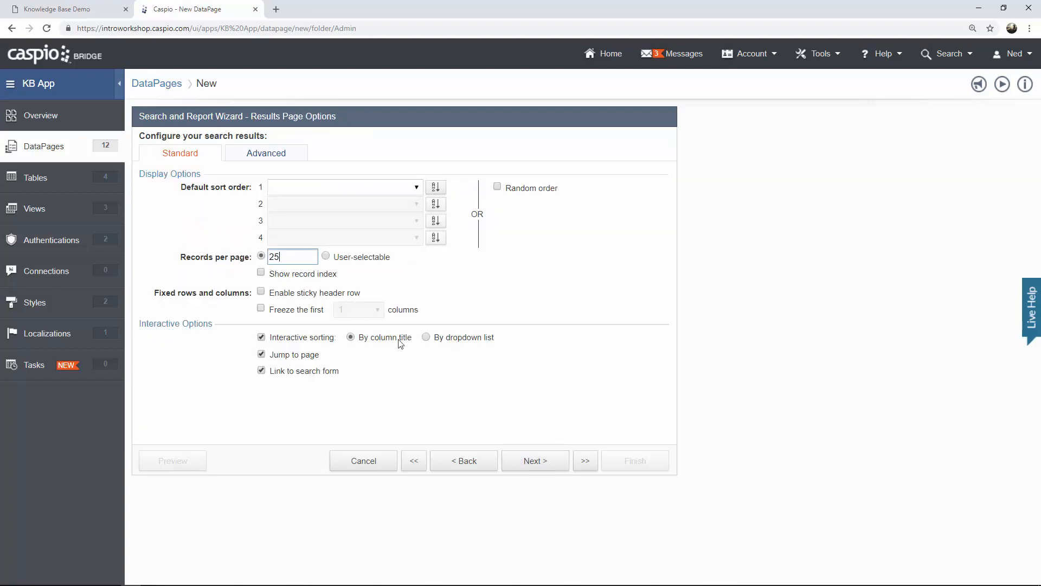
left_click(529, 468)
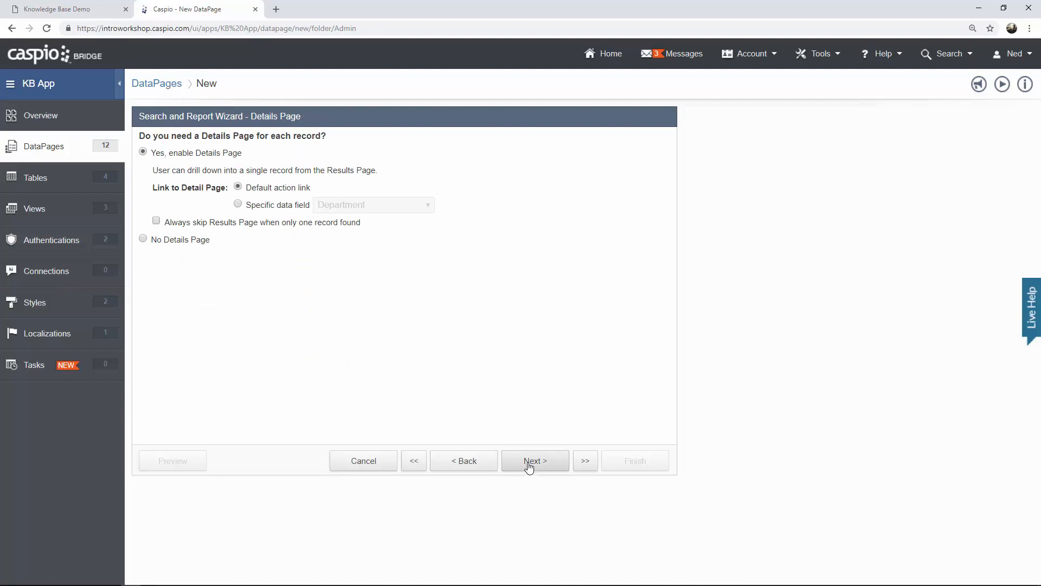
left_click(529, 468)
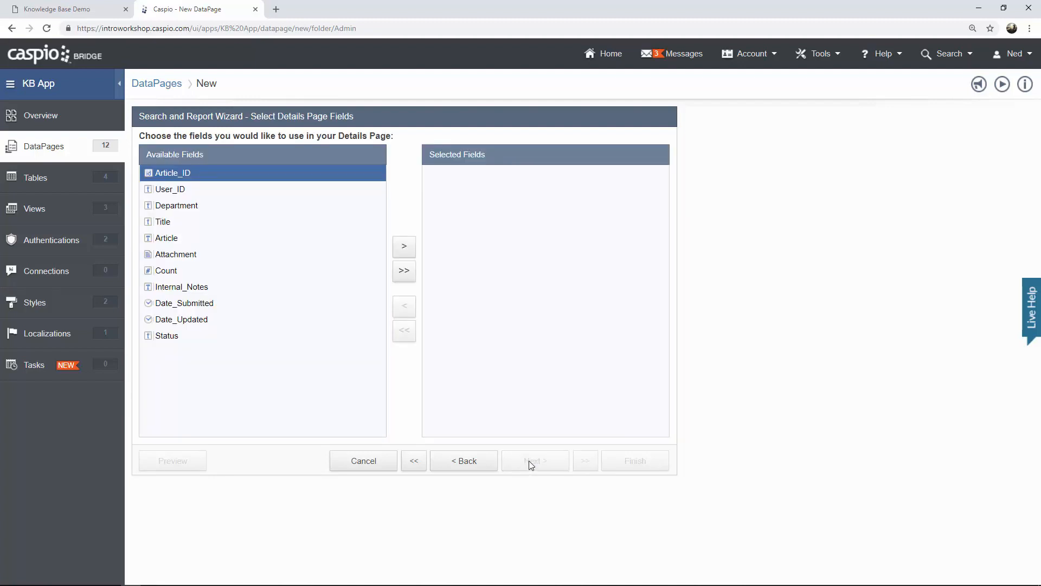
Add User_ID, Department, Title, Article, Attachment, Internal_Notes, Date_Submitted, Date_Updated and Status to the details page.
left_click(242, 193)
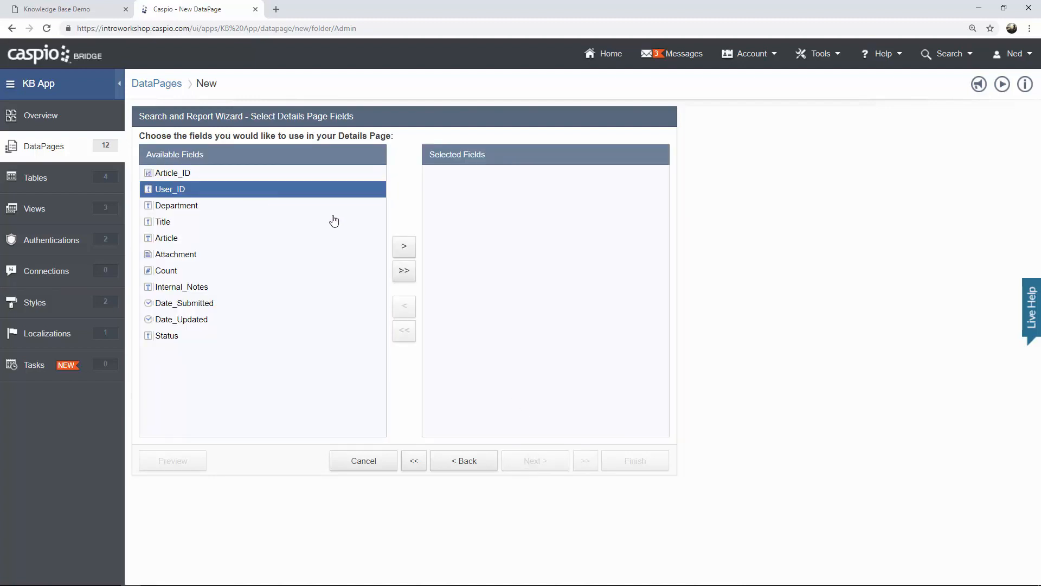
left_click(404, 249)
left_click(404, 248)
left_click(404, 250)
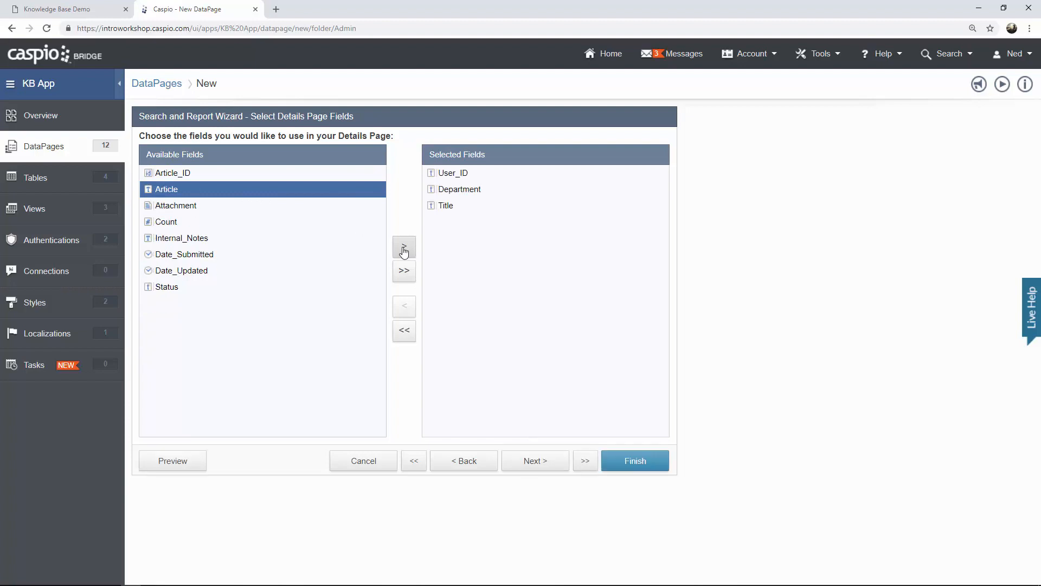
left_click(405, 249)
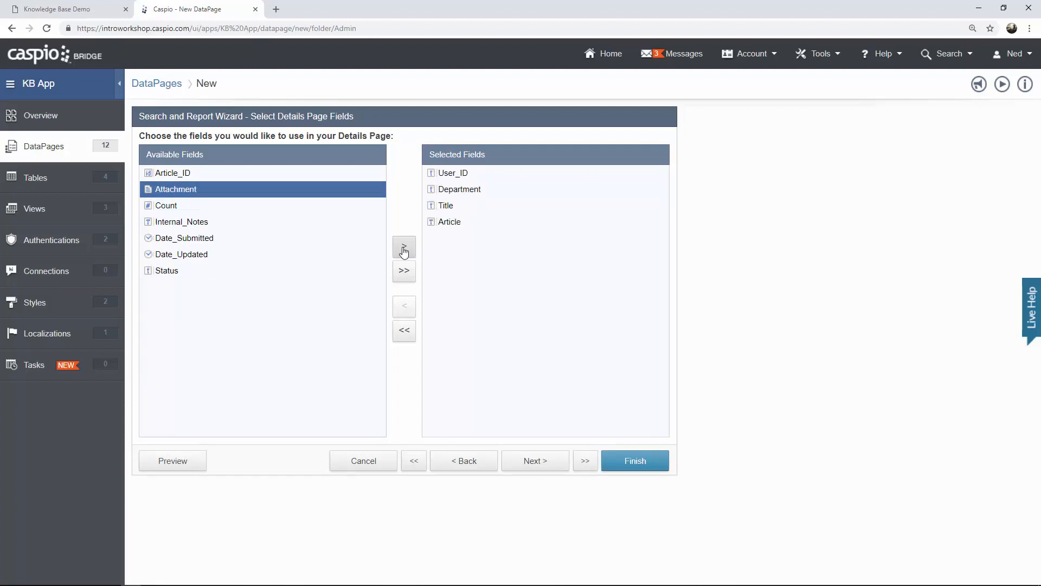
left_click(404, 250)
left_click(259, 213)
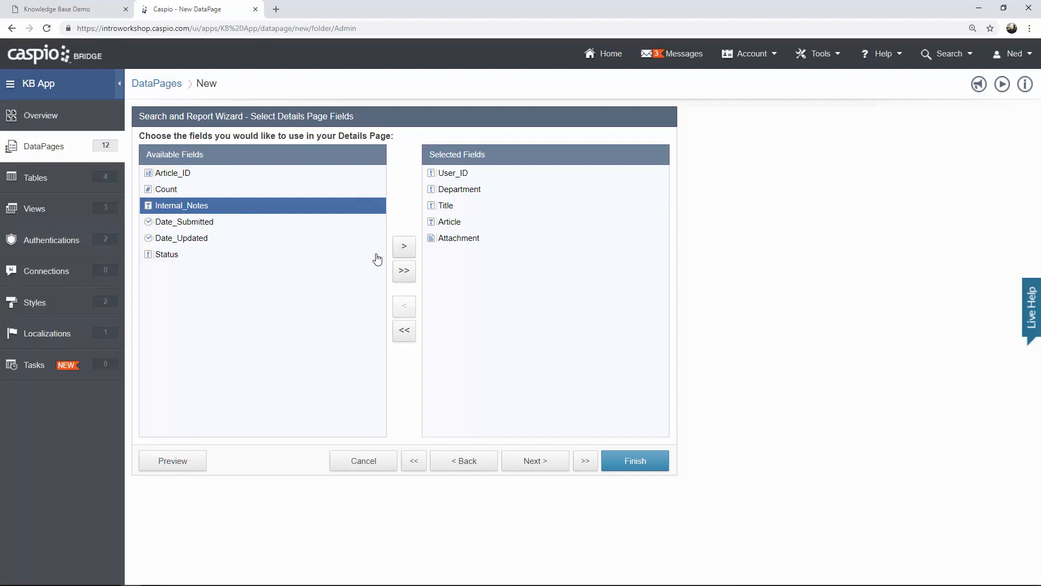
left_click(404, 248)
left_click(404, 250)
left_click(404, 250)
left_click(405, 251)
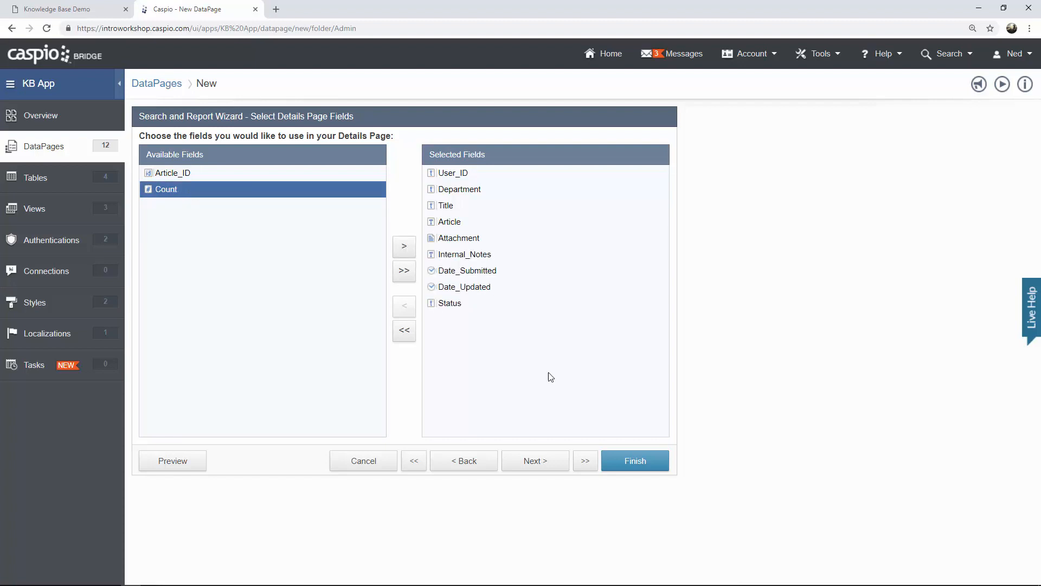
left_click(542, 465)
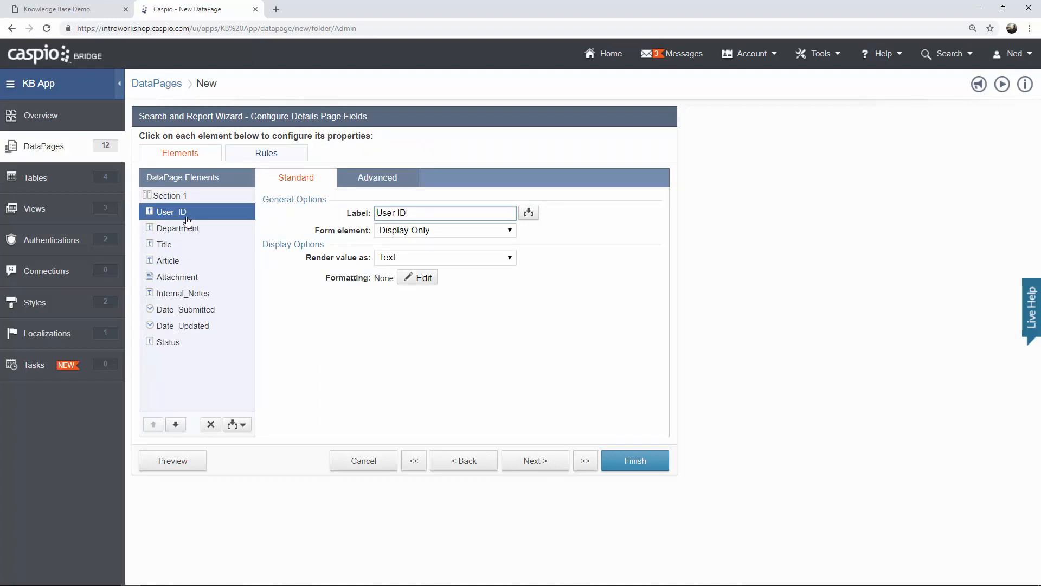
Make User_ID a dropdown and Department a dropdown looked up from KB_Departments Departments.
left_click(417, 233)
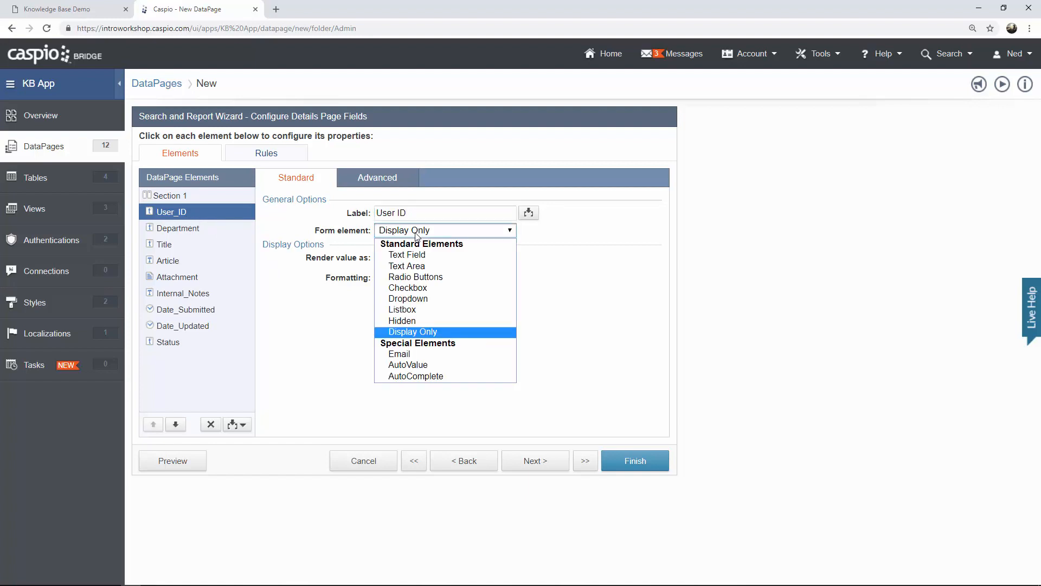
left_click(429, 298)
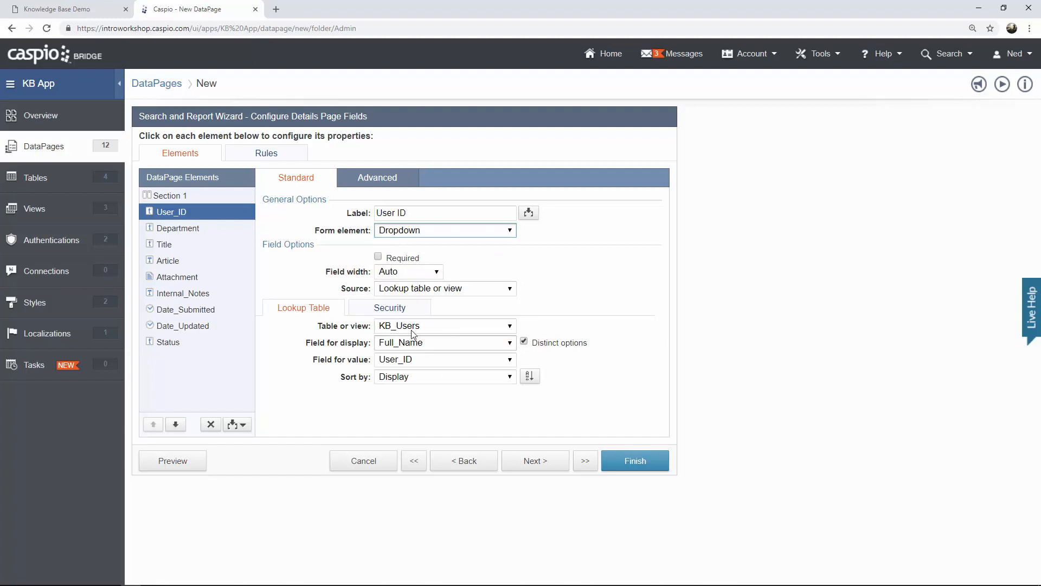
left_click(193, 231)
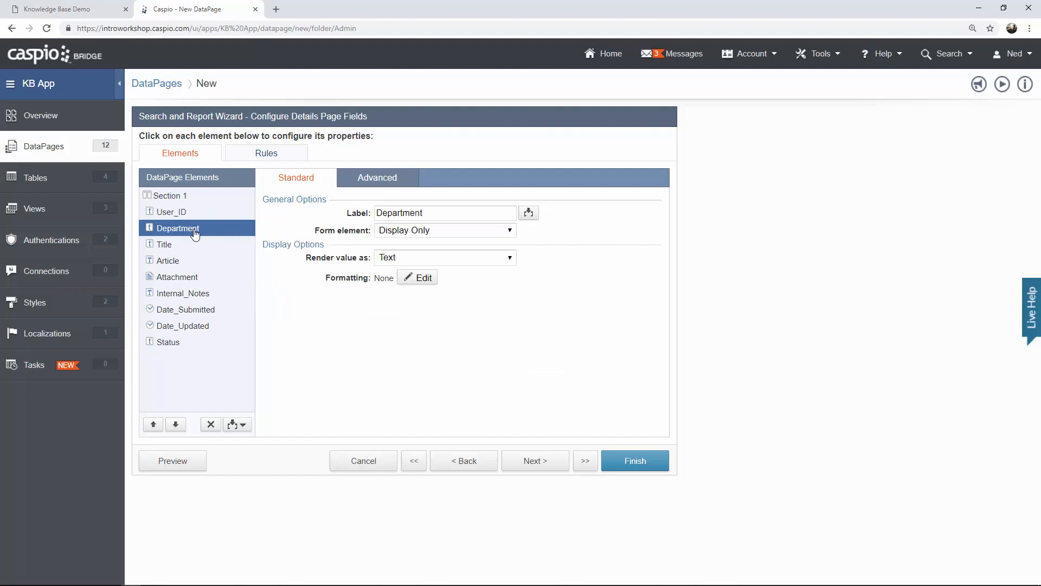
left_click(421, 232)
left_click(421, 300)
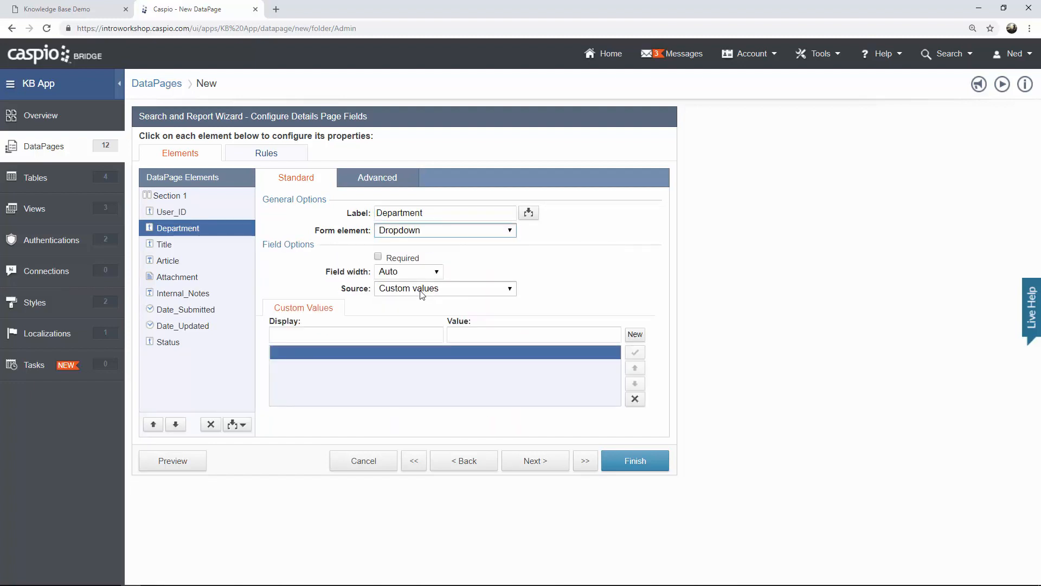
left_click(422, 288)
left_click(423, 308)
left_click(423, 328)
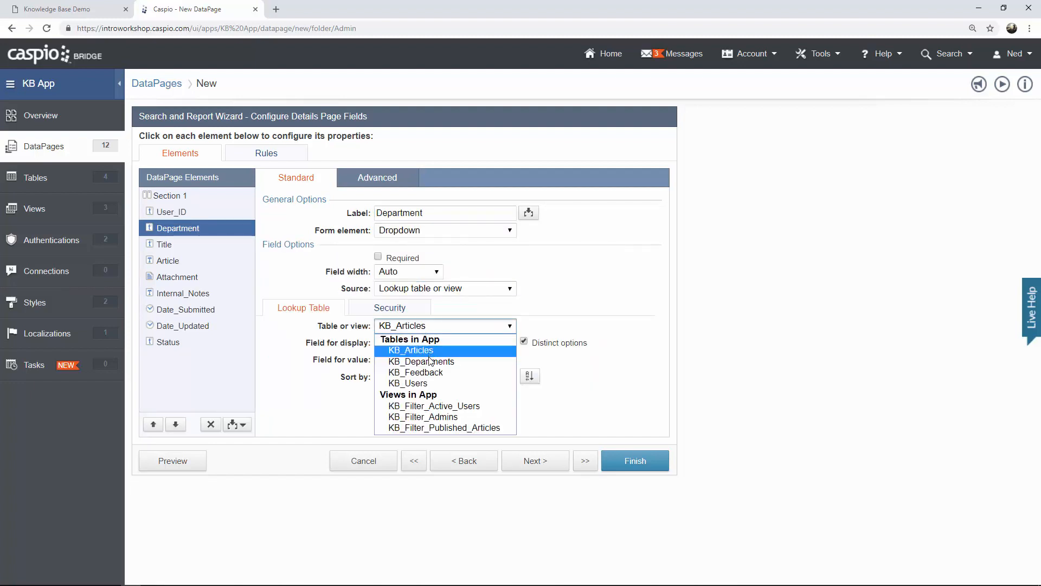
left_click(431, 362)
left_click(428, 343)
left_click(427, 367)
left_click(428, 359)
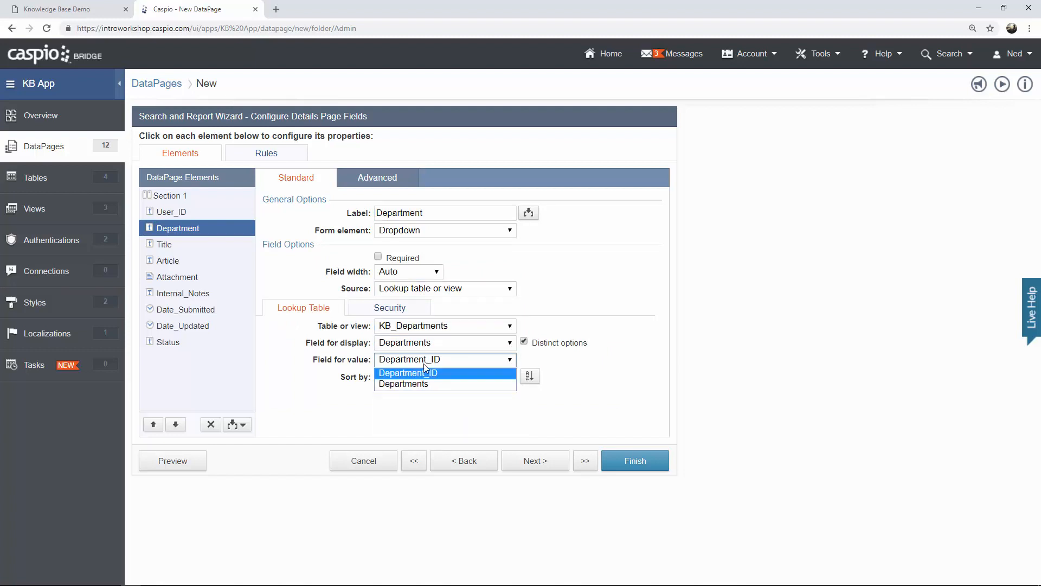
left_click(428, 380)
Make Title a text field, Article a text area, and Attachment a file field.
left_click(167, 245)
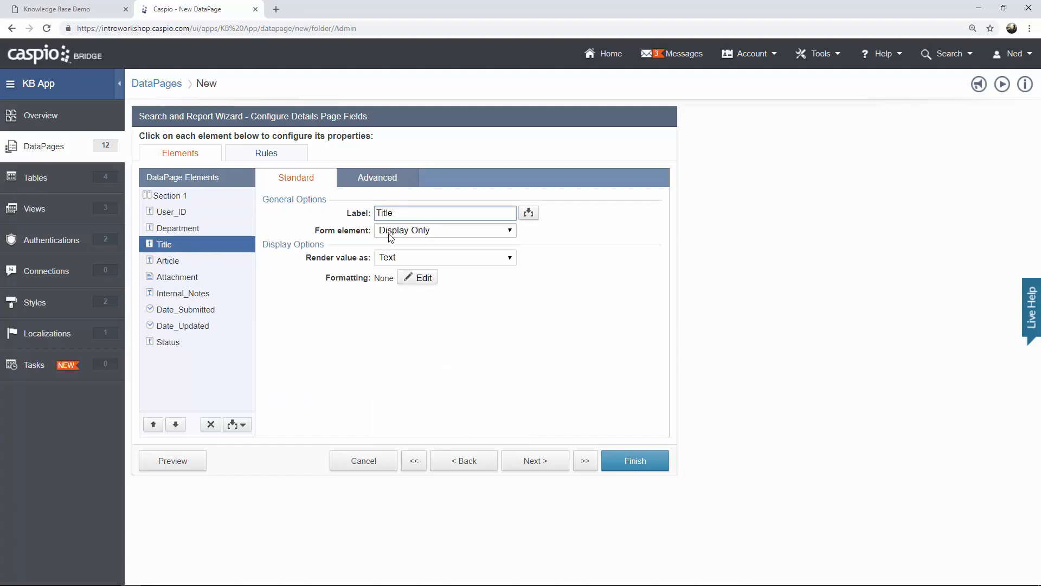
left_click(445, 230)
left_click(429, 255)
left_click(195, 262)
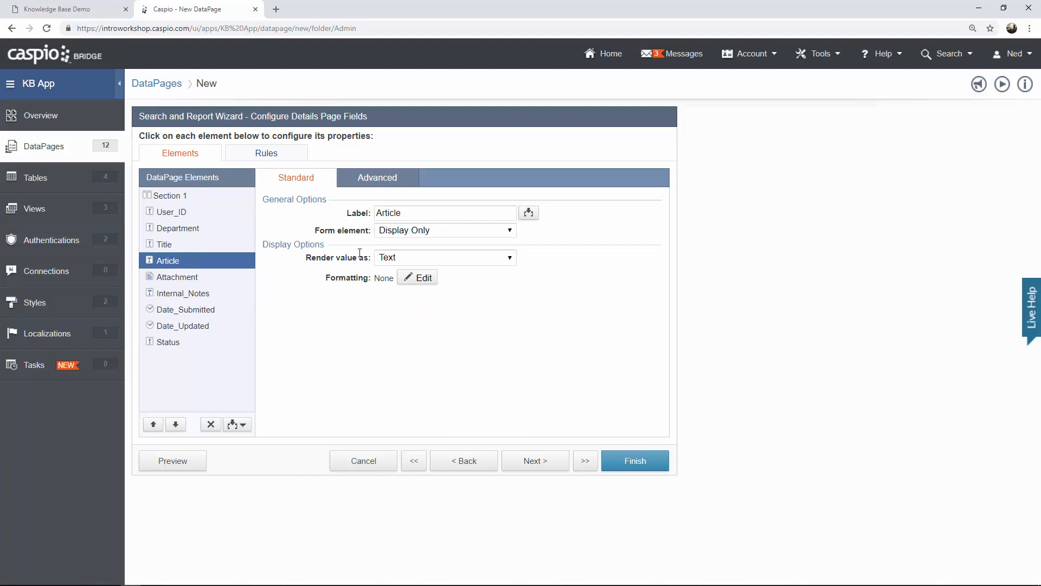
left_click(444, 230)
left_click(402, 264)
left_click(187, 278)
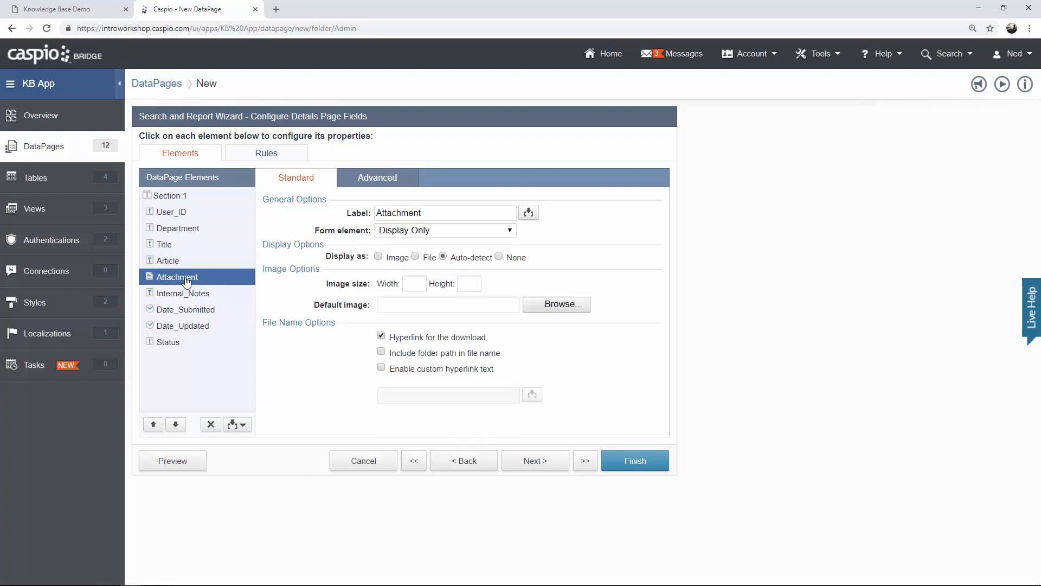
left_click(416, 258)
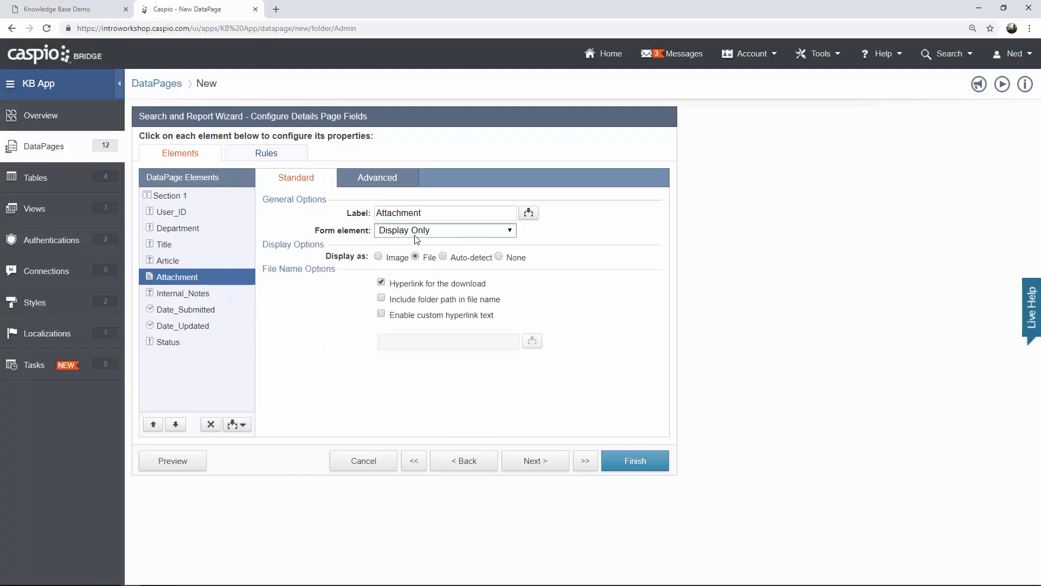
left_click(415, 231)
left_click(412, 254)
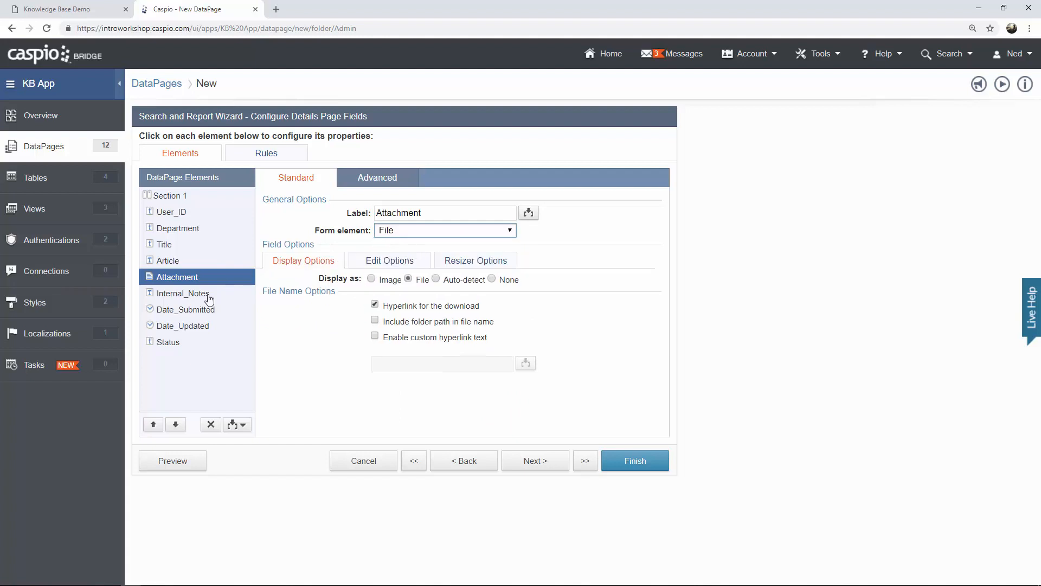
Make Internal Notes a text area and review the Date_Submitted, Date_Updated and Status settings.
left_click(193, 293)
left_click(414, 232)
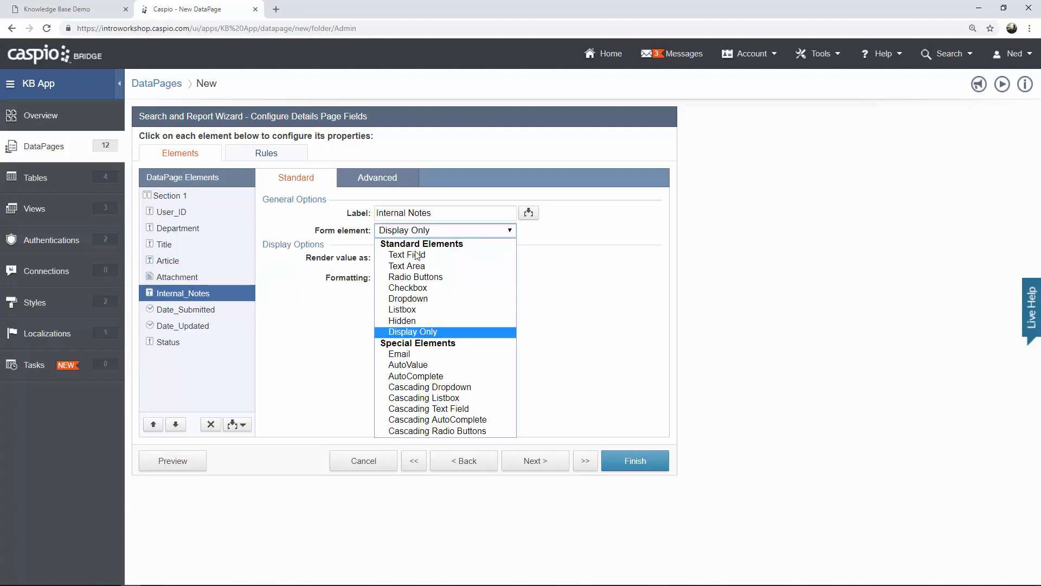
left_click(413, 270)
left_click(232, 320)
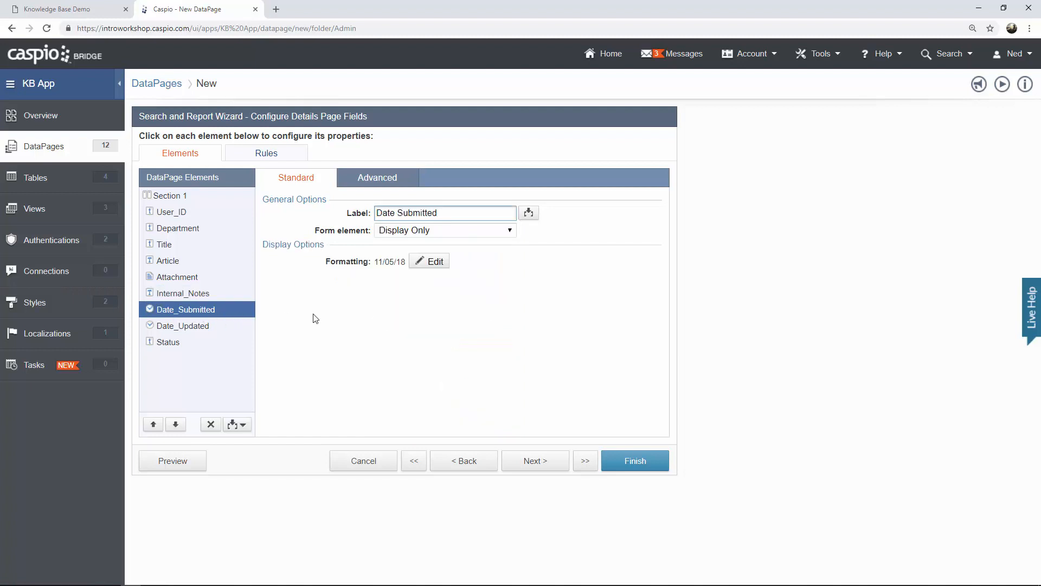
left_click(203, 328)
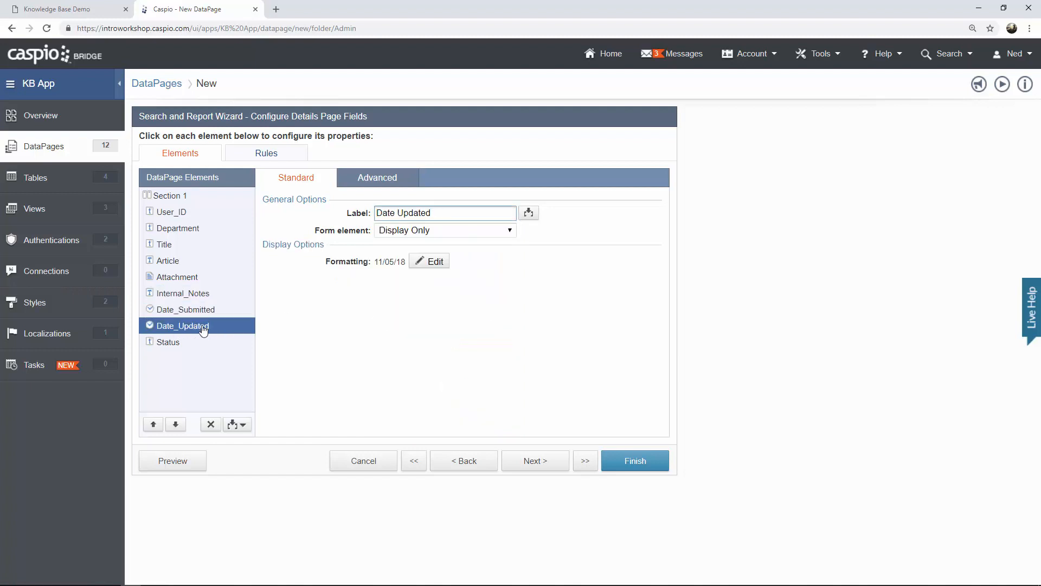
left_click(188, 343)
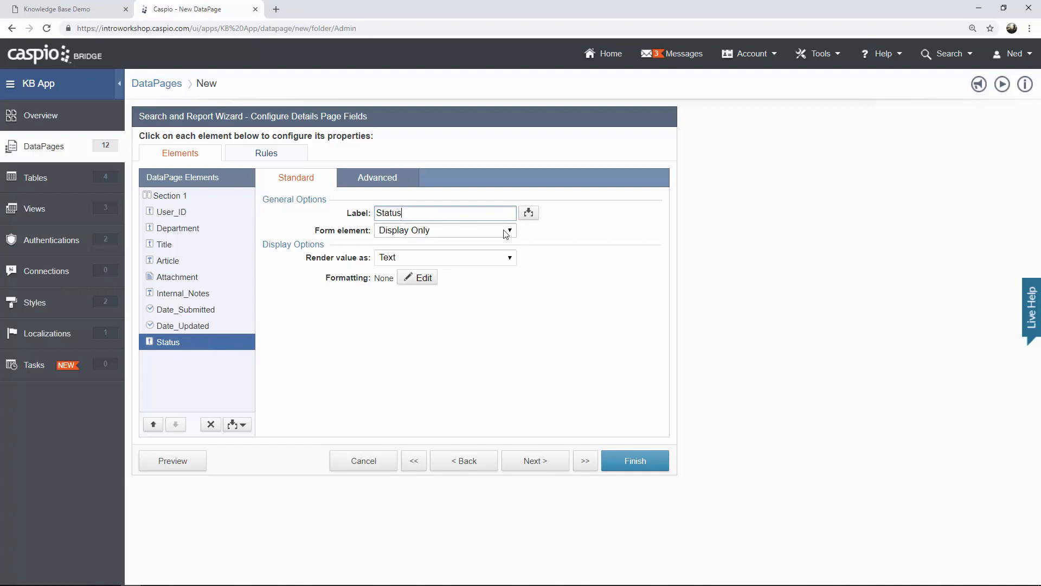
Make Status a custom-value dropdown with In Progress, Submitted for Review and Resubmit for Review.
left_click(507, 232)
left_click(464, 299)
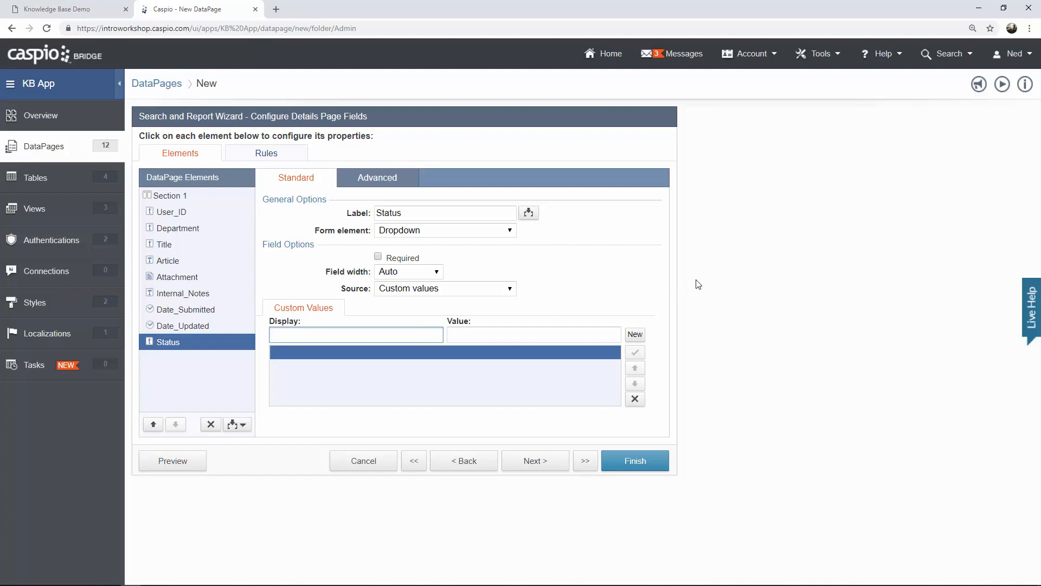
type("In Progress")
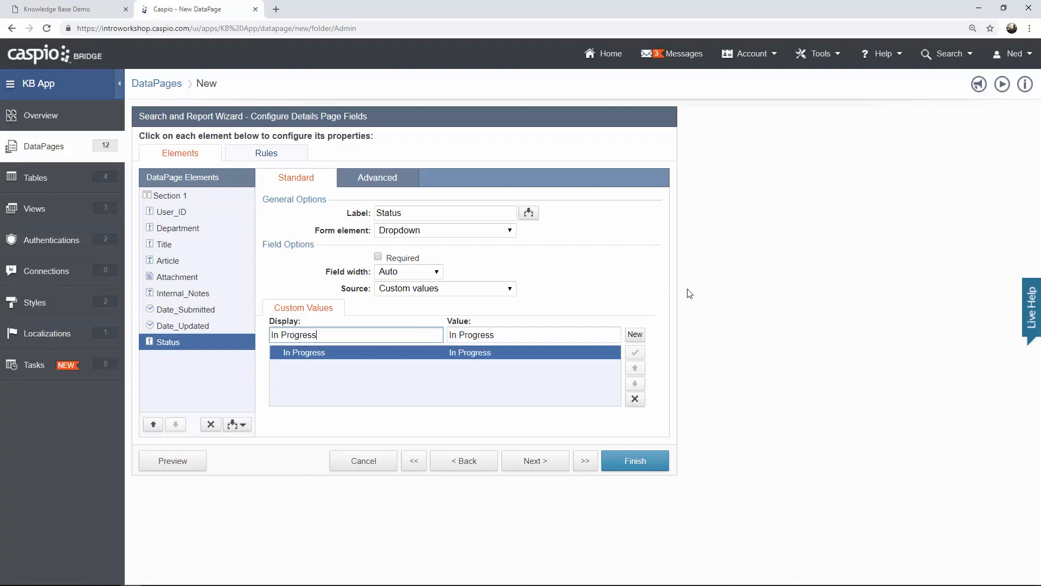
left_click(641, 334)
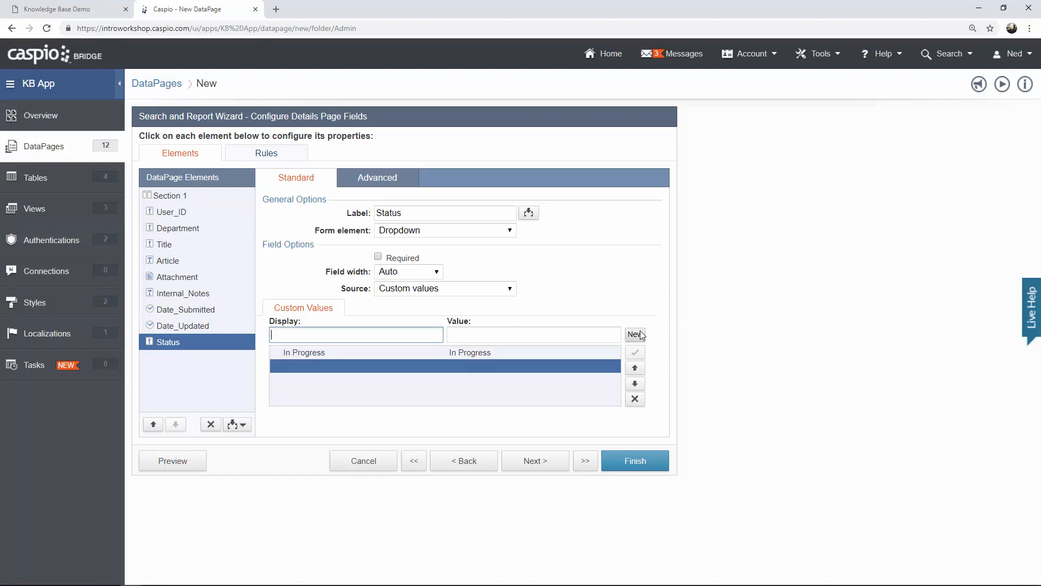
type("Submitted for")
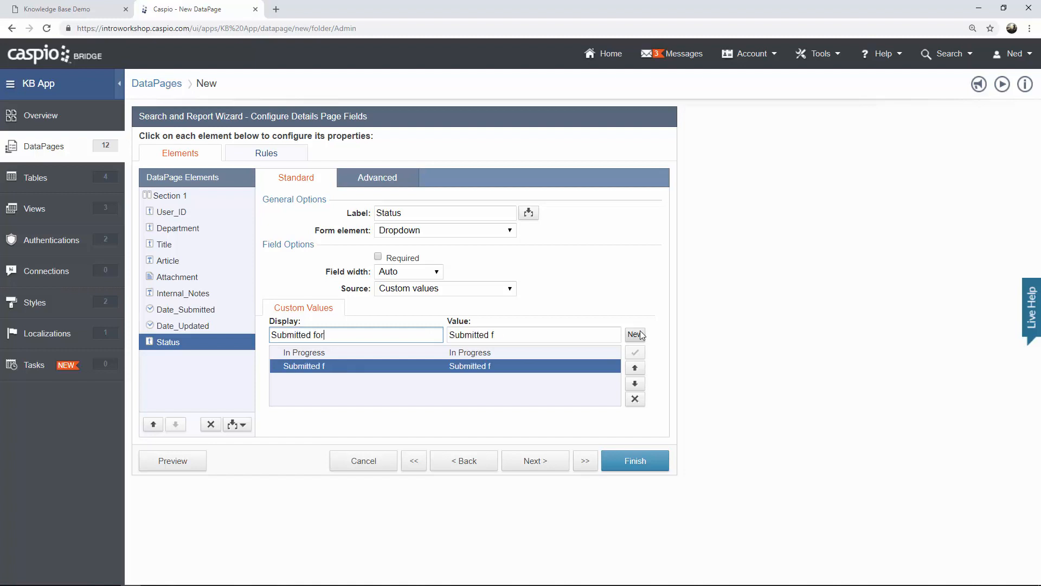
type(" Review")
left_click(641, 335)
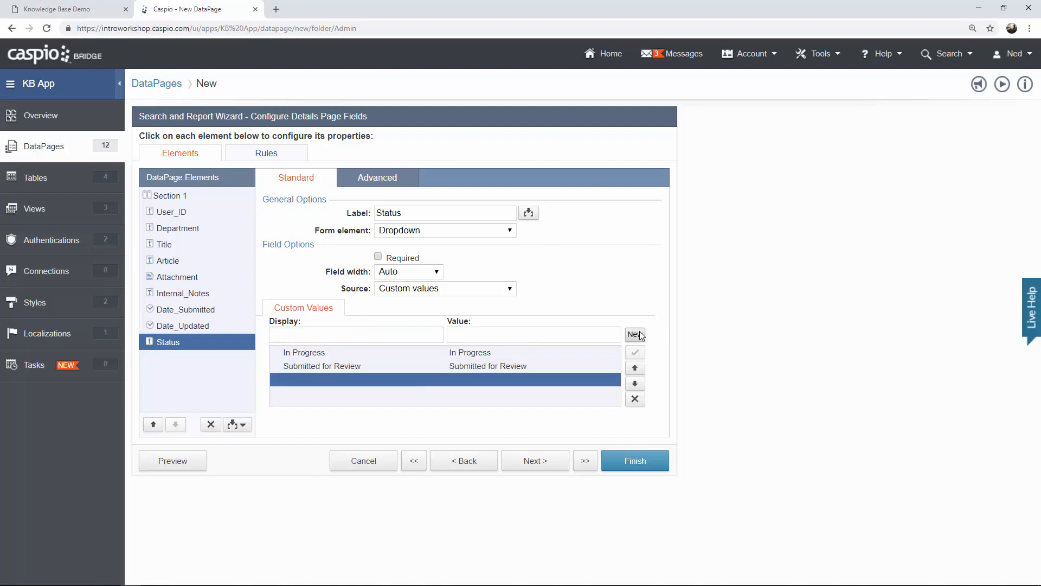
type("Resubmit for Review")
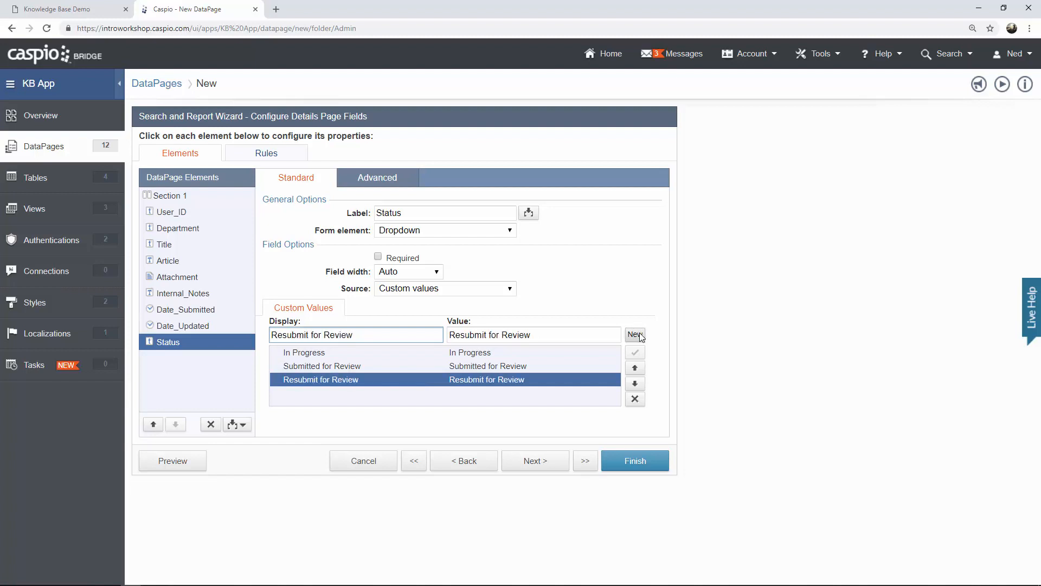
Add Unpublish and Publish options, storing their values as Unpublished and Published.
left_click(636, 335)
type("Unpl")
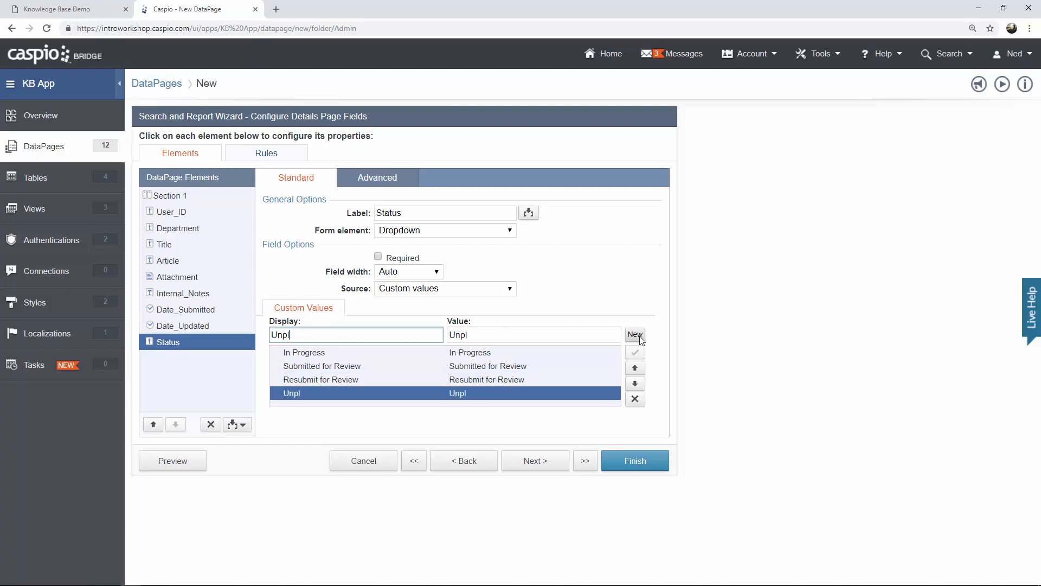
type("pli")
key("BackSpace")
key("BackSpace")
type("blish")
left_click(480, 335)
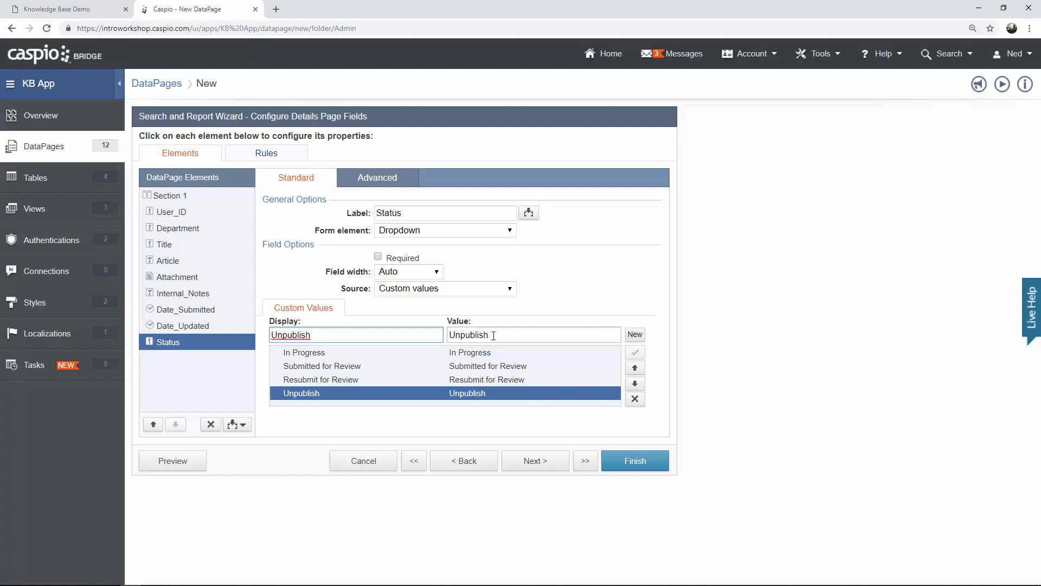
type("ed")
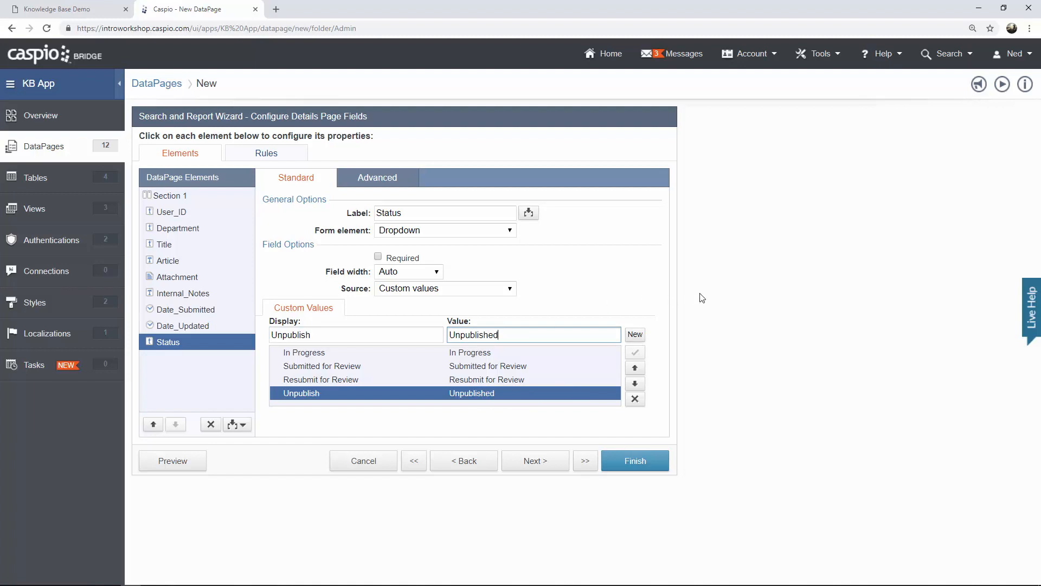
left_click(636, 334)
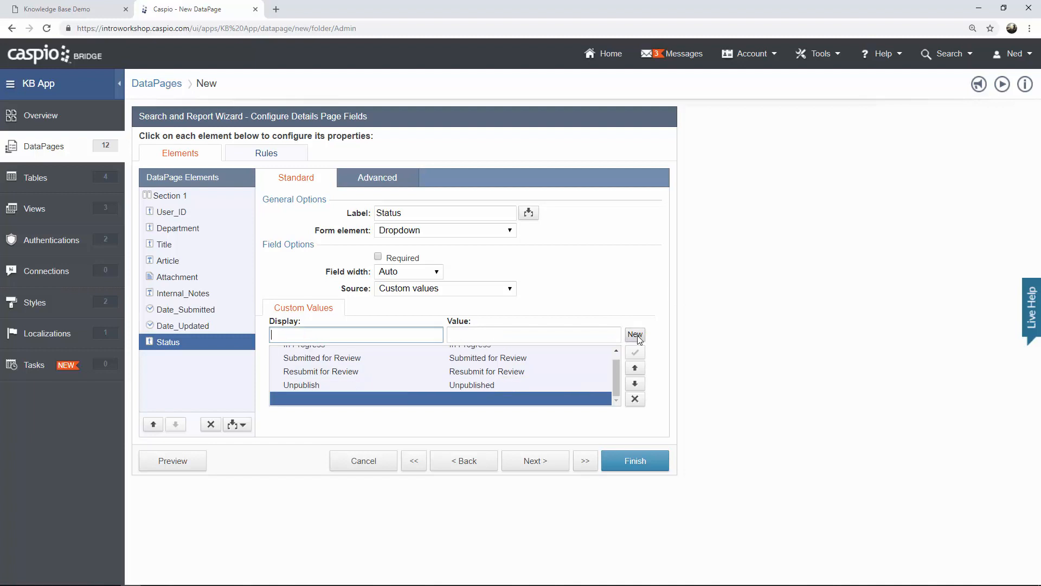
type("Published")
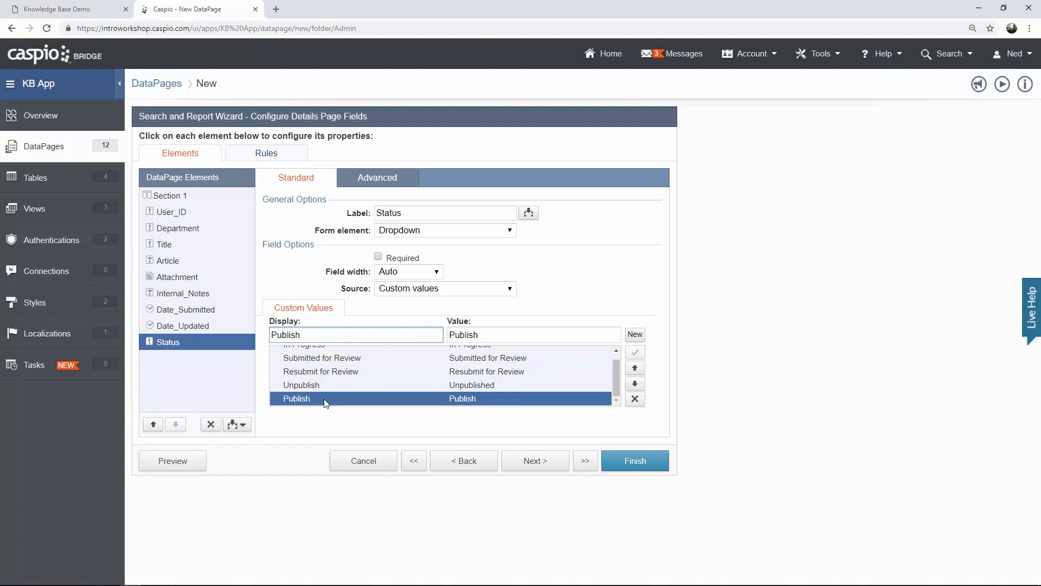
left_click(490, 333)
type("ed")
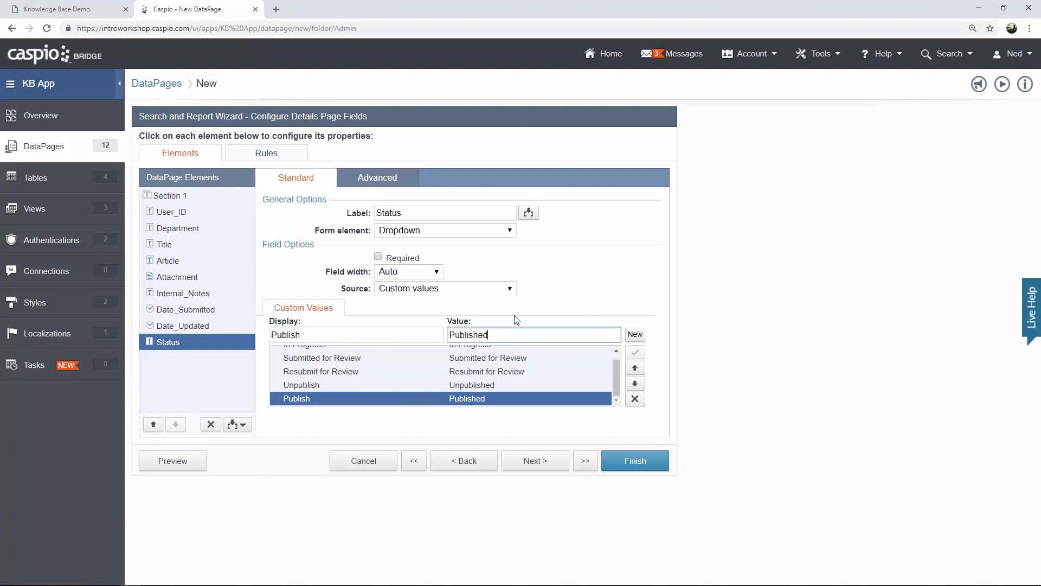
left_click(721, 298)
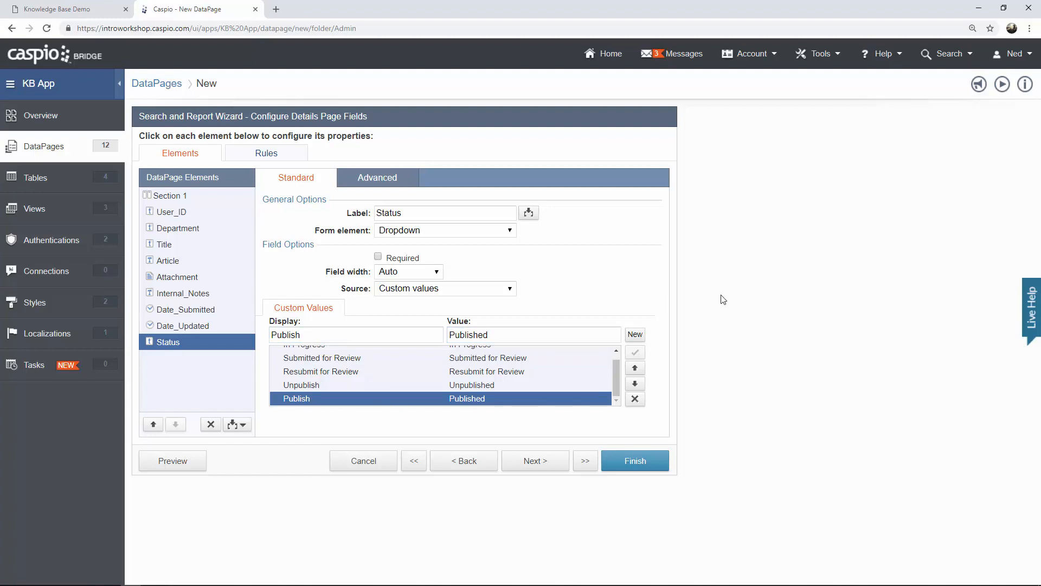
left_click(182, 462)
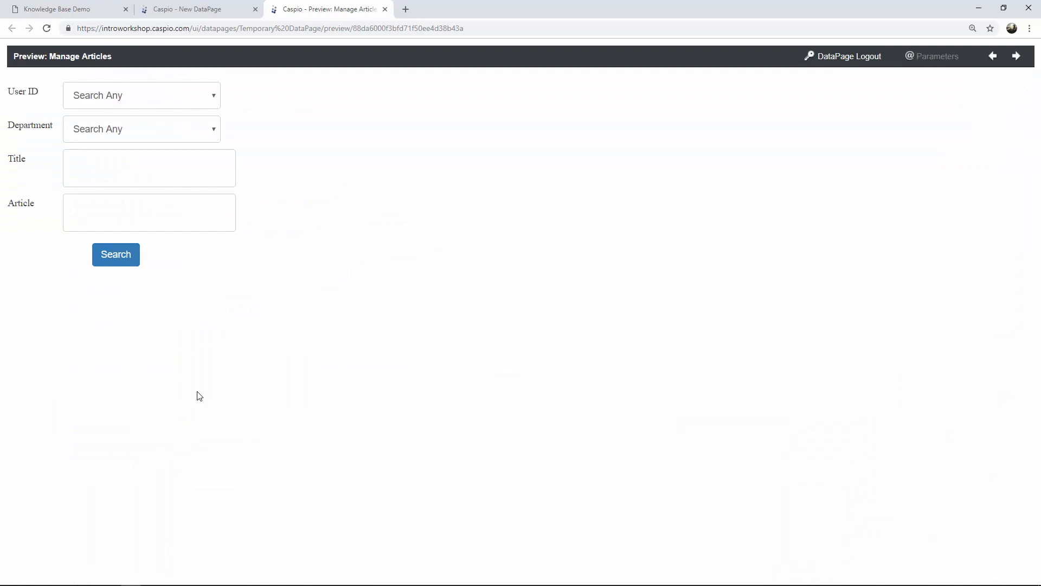
left_click(210, 98)
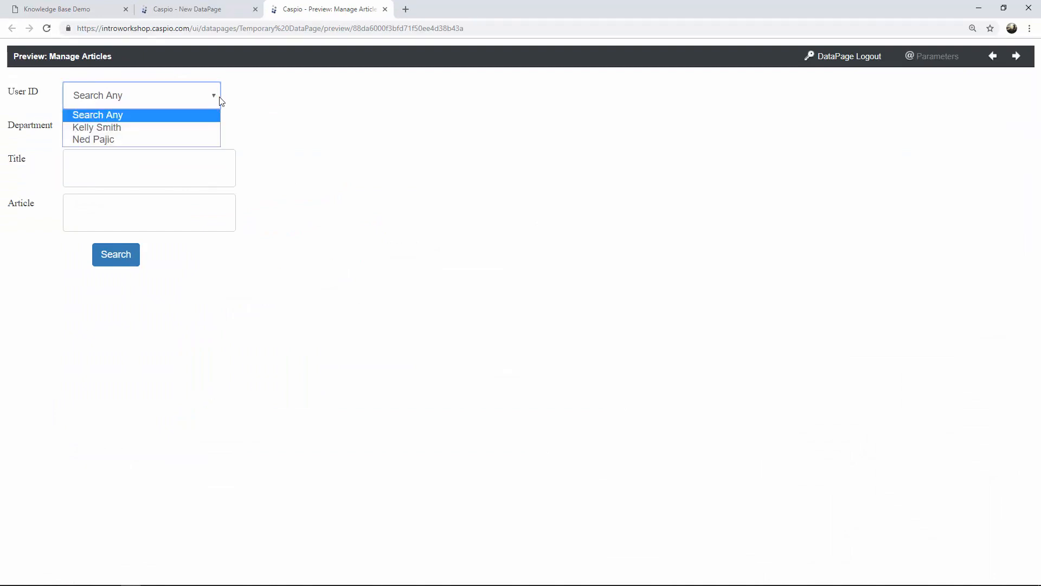
left_click(279, 103)
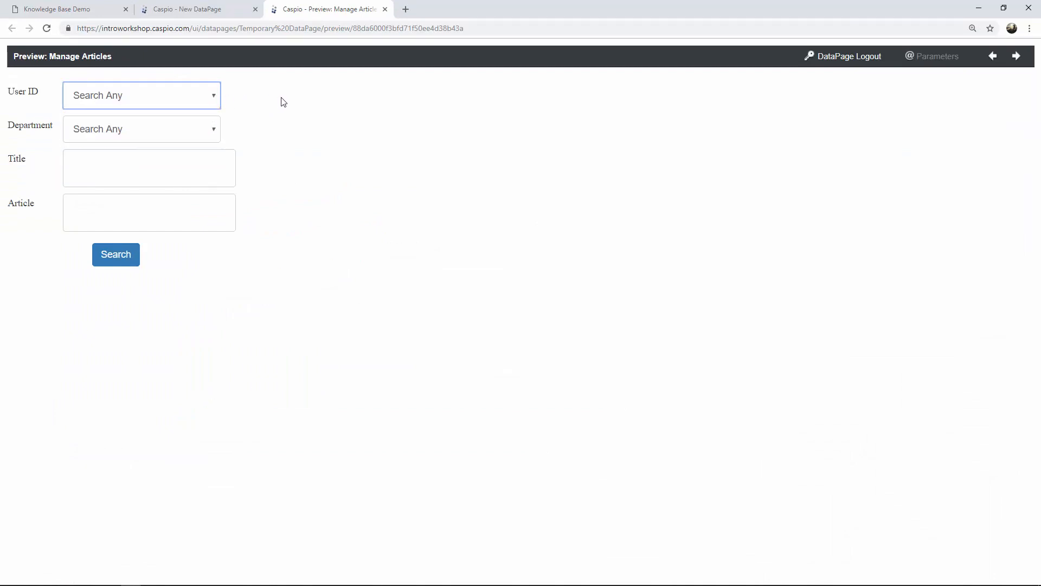
left_click(134, 260)
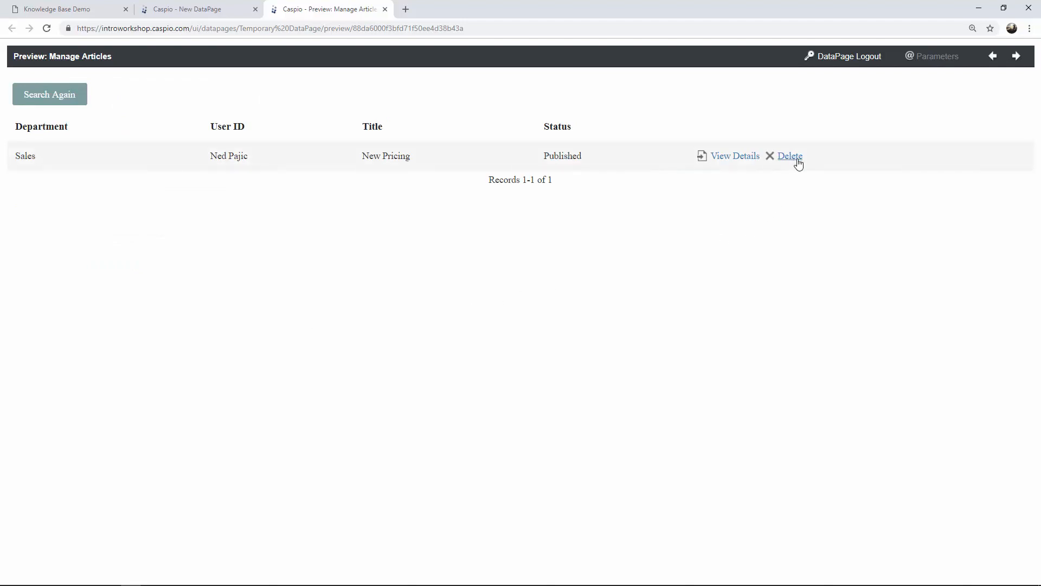
left_click(736, 157)
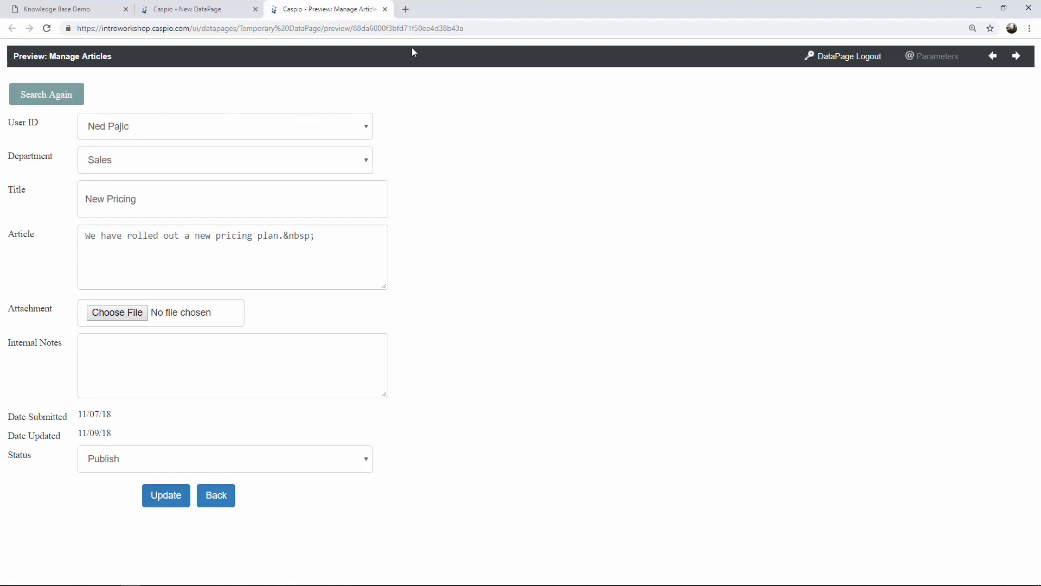
left_click(385, 9)
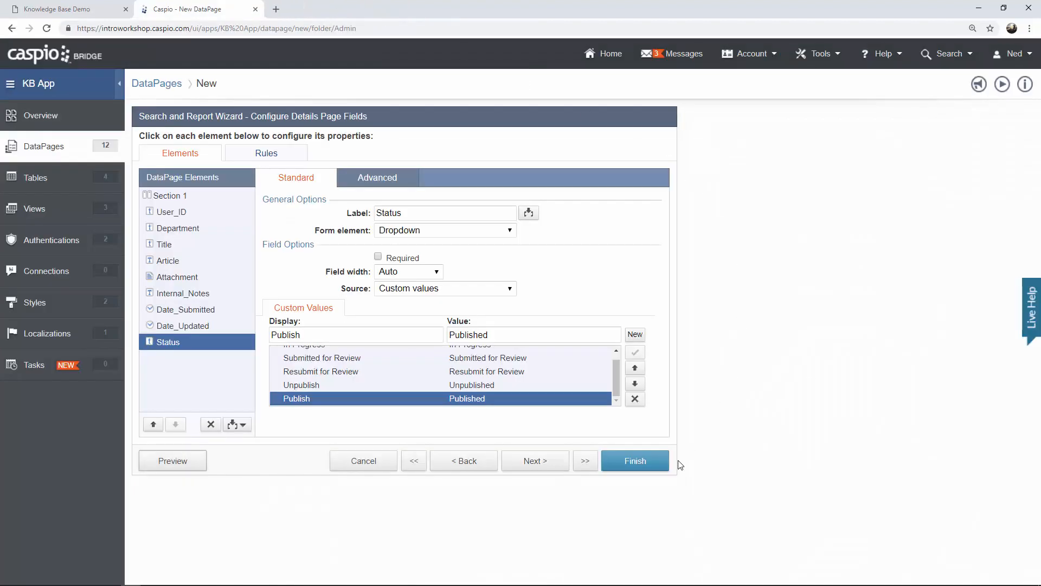
Finish the Manage Articles DataPage so it is saved to the Admin folder, then open Tools.
left_click(635, 460)
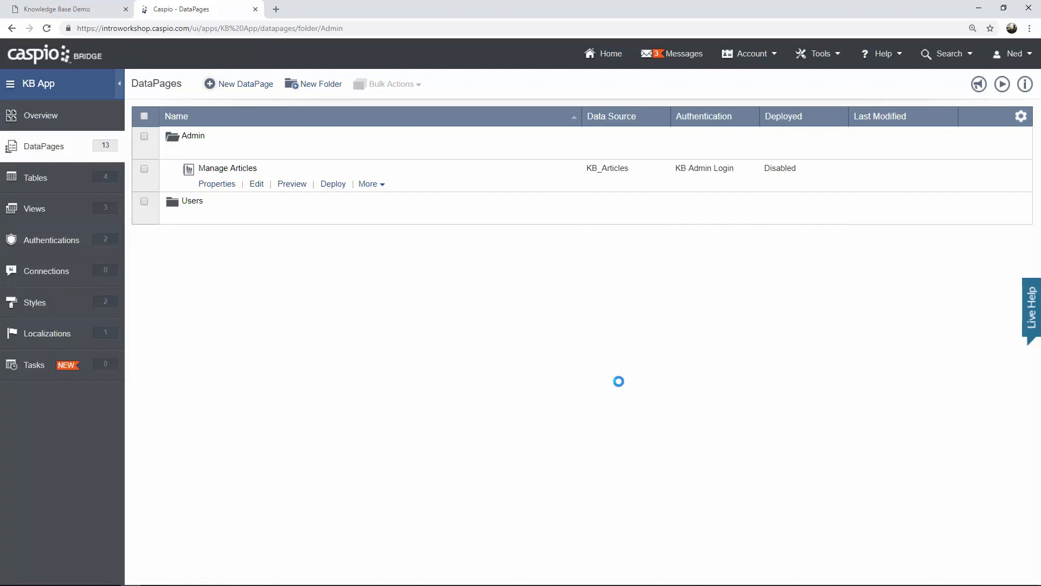
left_click(819, 60)
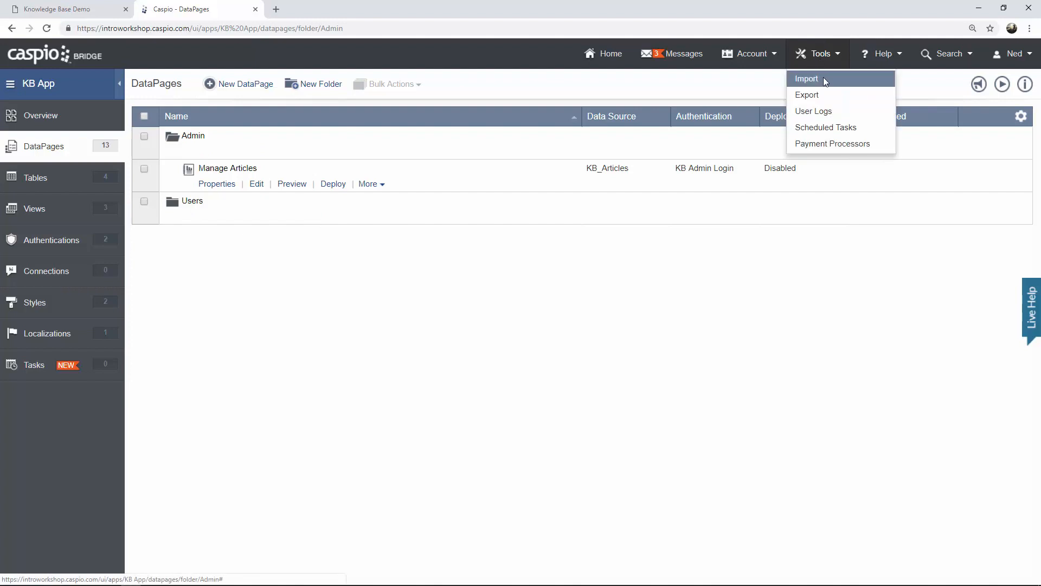